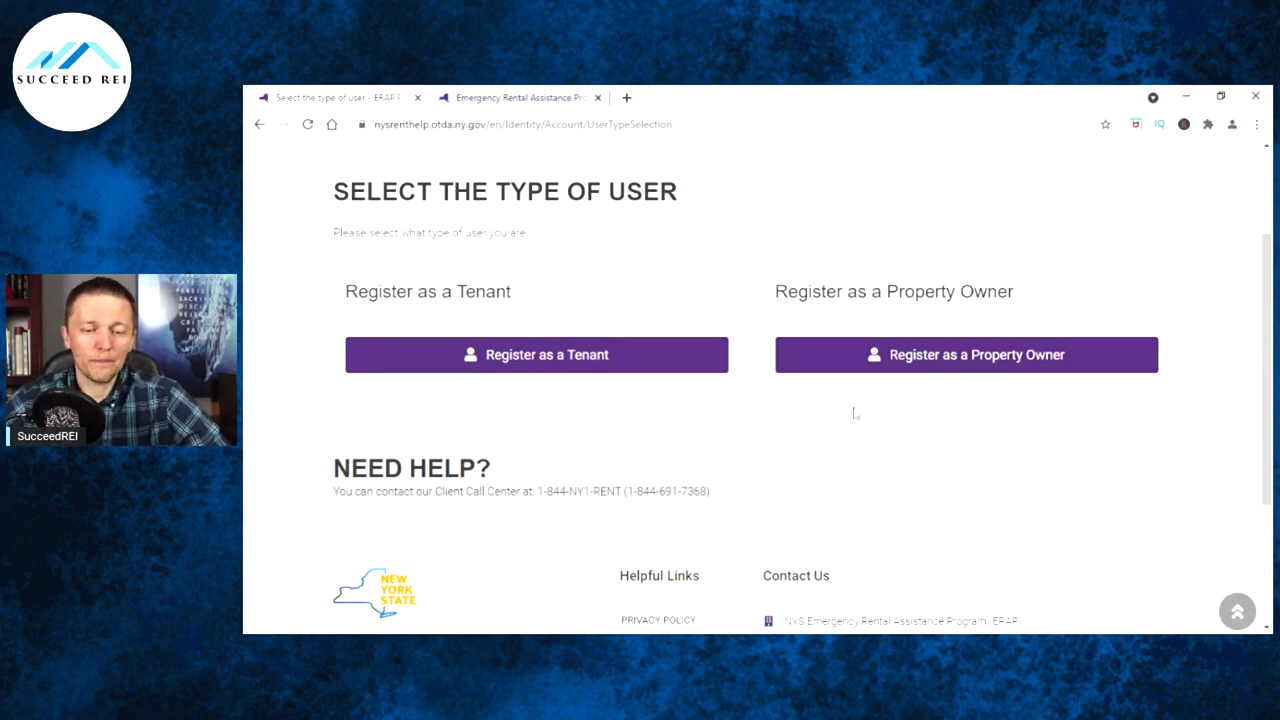
Step: Choose to register as a property owner
scroll(760, 242, "up", 1)
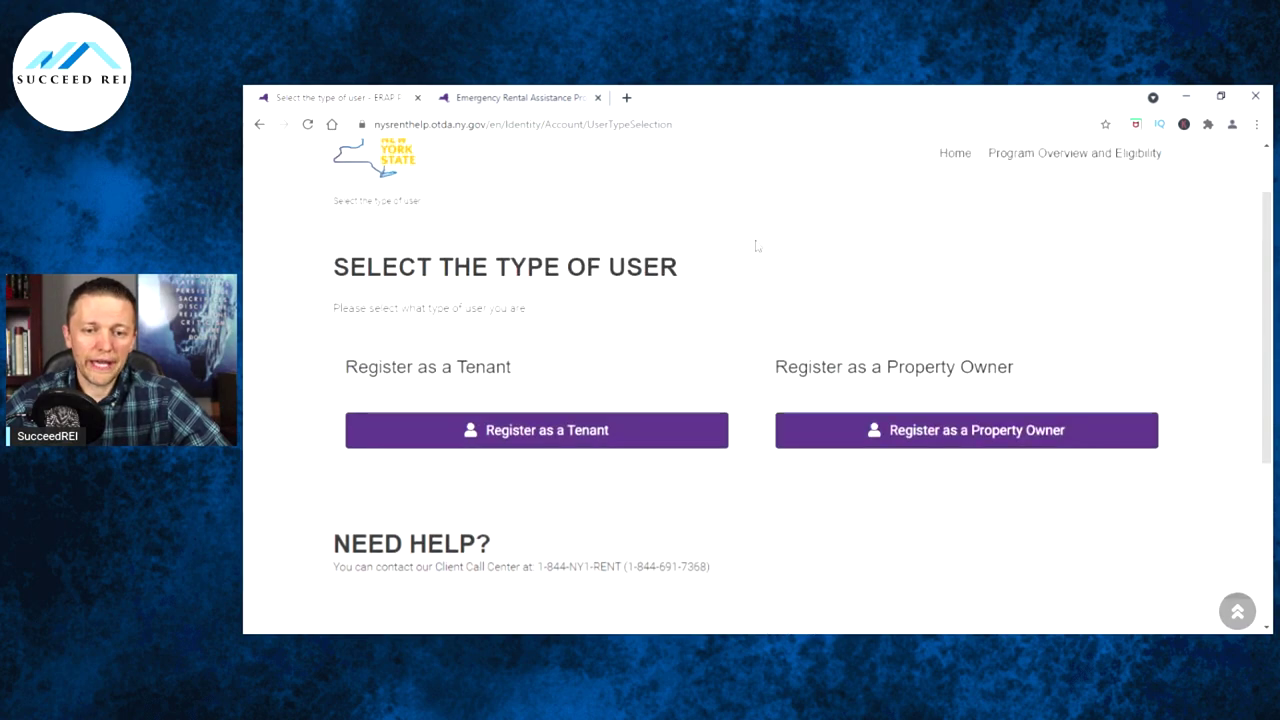
scroll(757, 250, "down", 1)
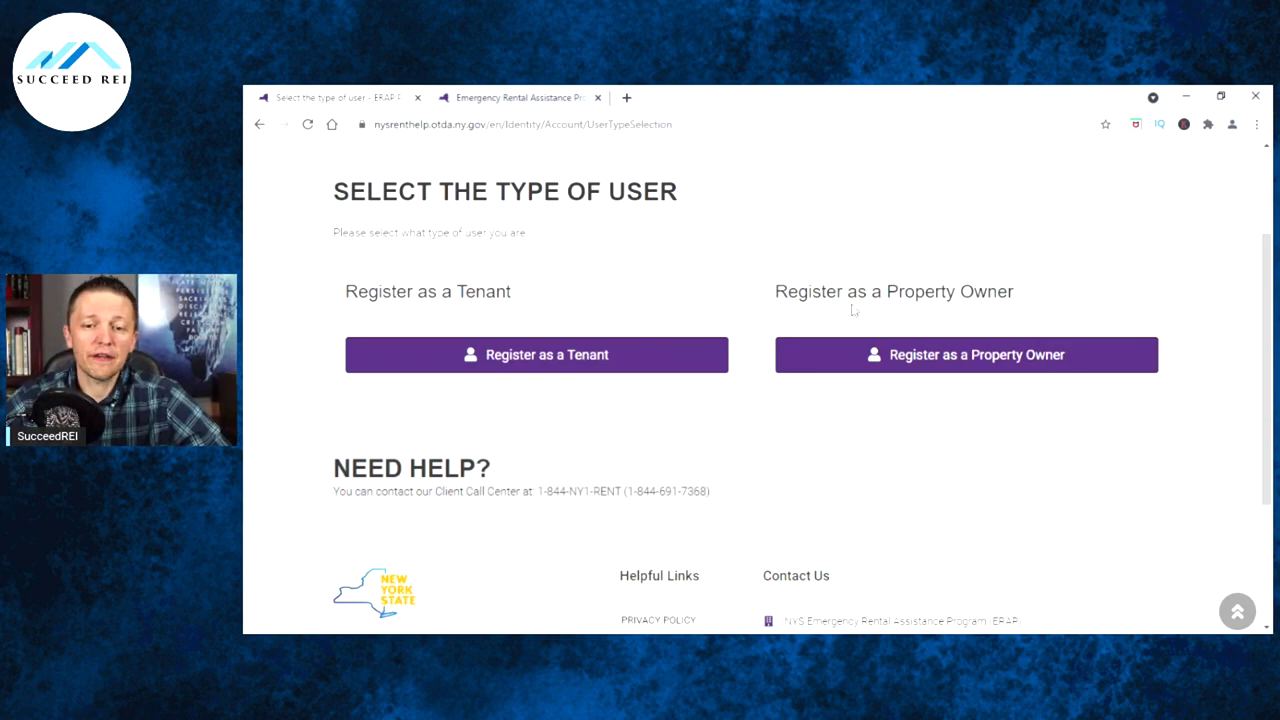
left_click(871, 352)
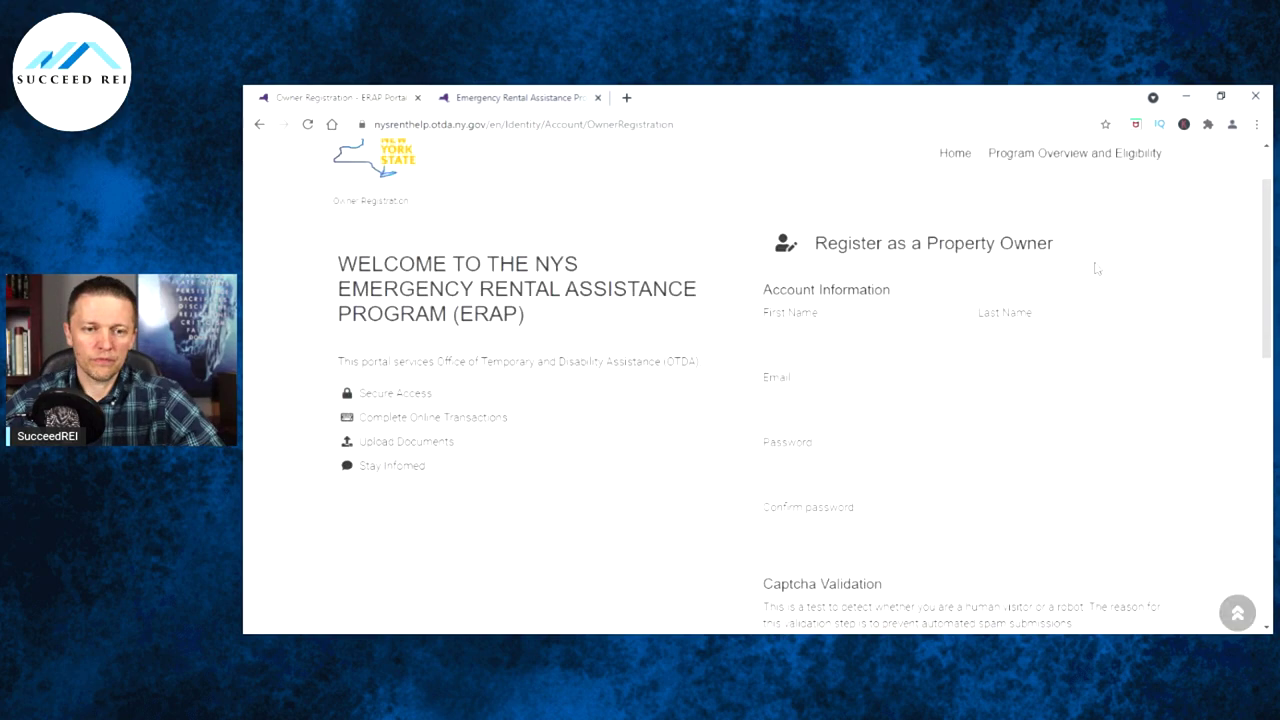
Step: Review the owner registration form's name, email and password fields, captcha validation and privacy policy acceptance
scroll(1109, 262, "down", 1)
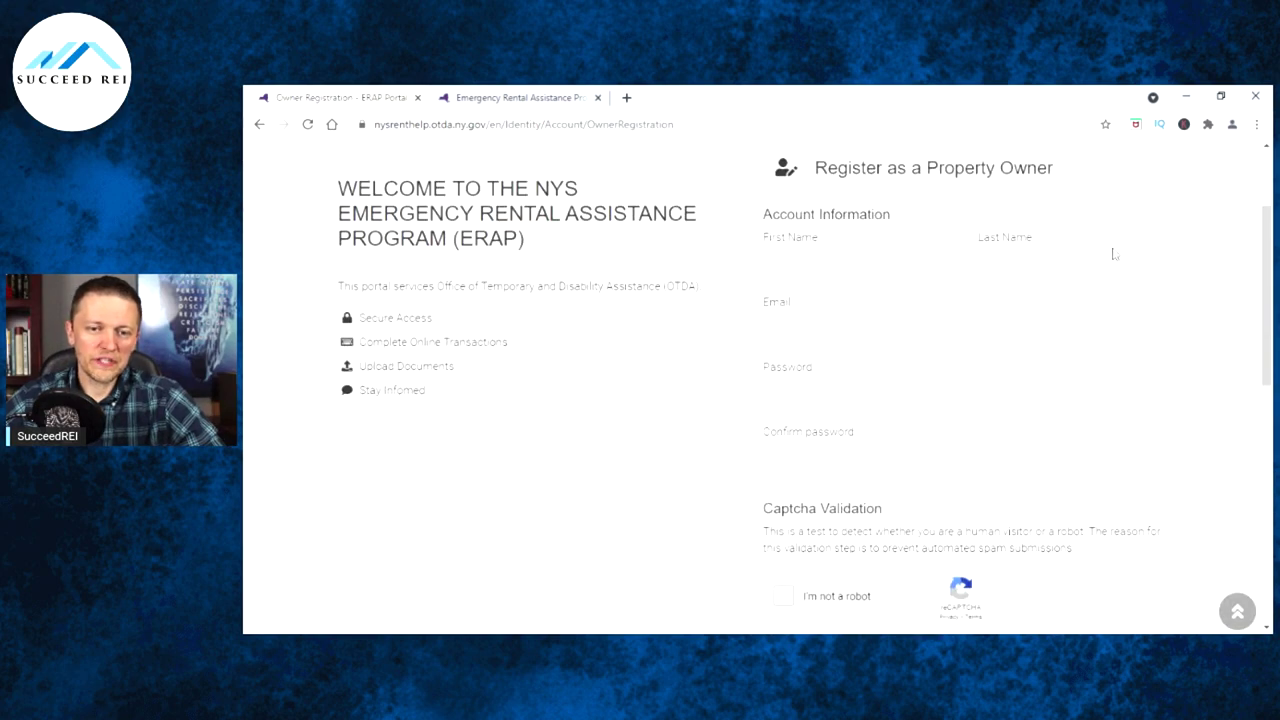
left_click(942, 278)
left_click(988, 266)
left_click(773, 347)
left_click(773, 429)
left_click(903, 460)
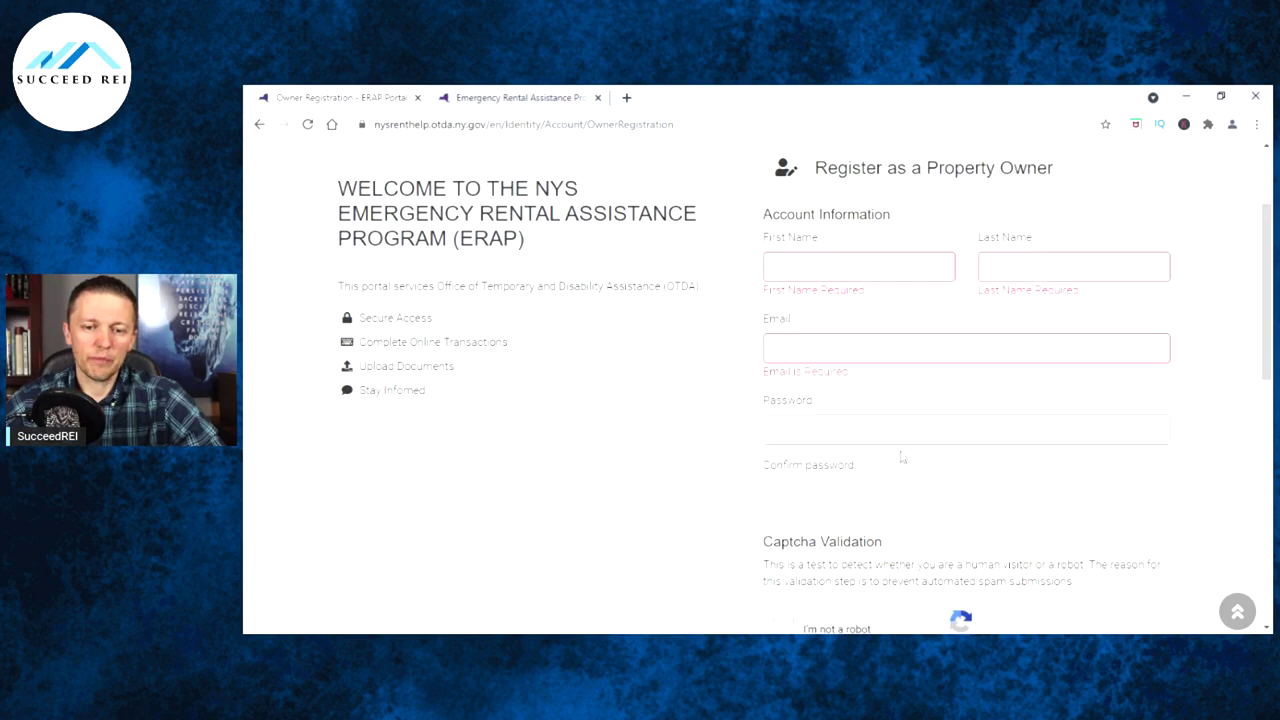
scroll(846, 408, "down", 2)
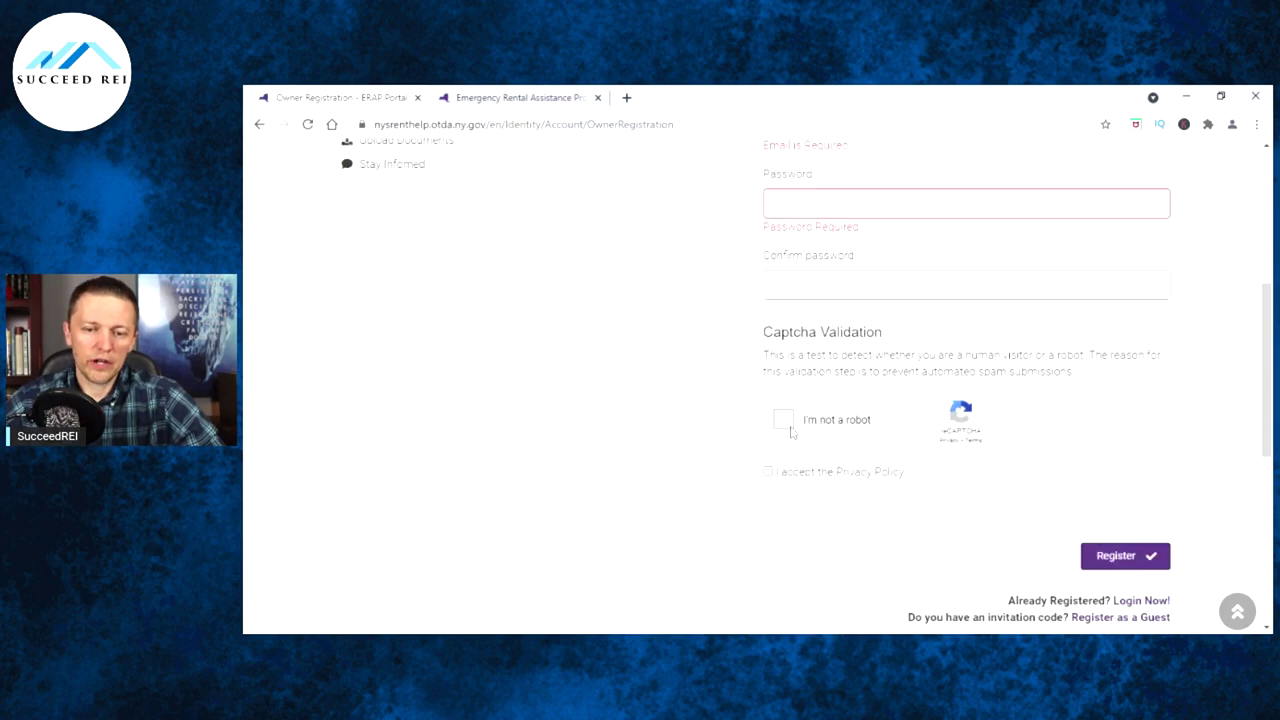
left_click(768, 471)
scroll(697, 427, "up", 3)
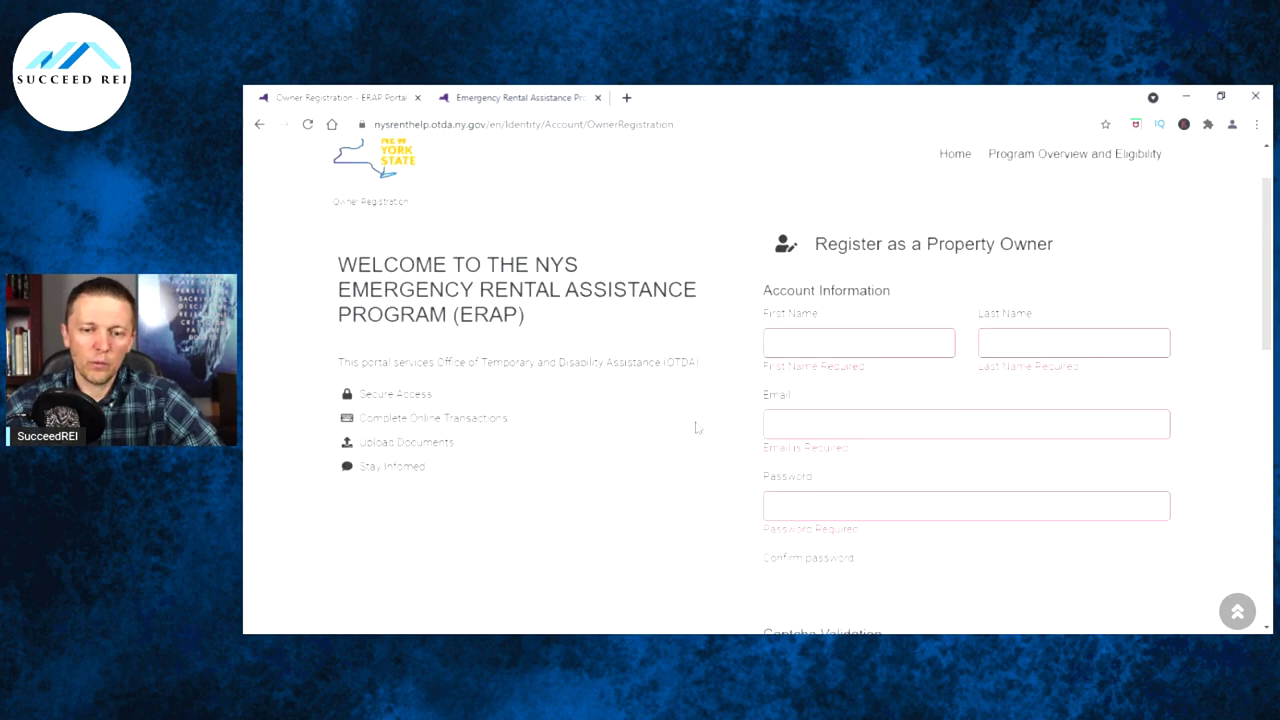
Step: Examine the first and last name fields under Account Information in the owner registration form
scroll(697, 427, "down", 1)
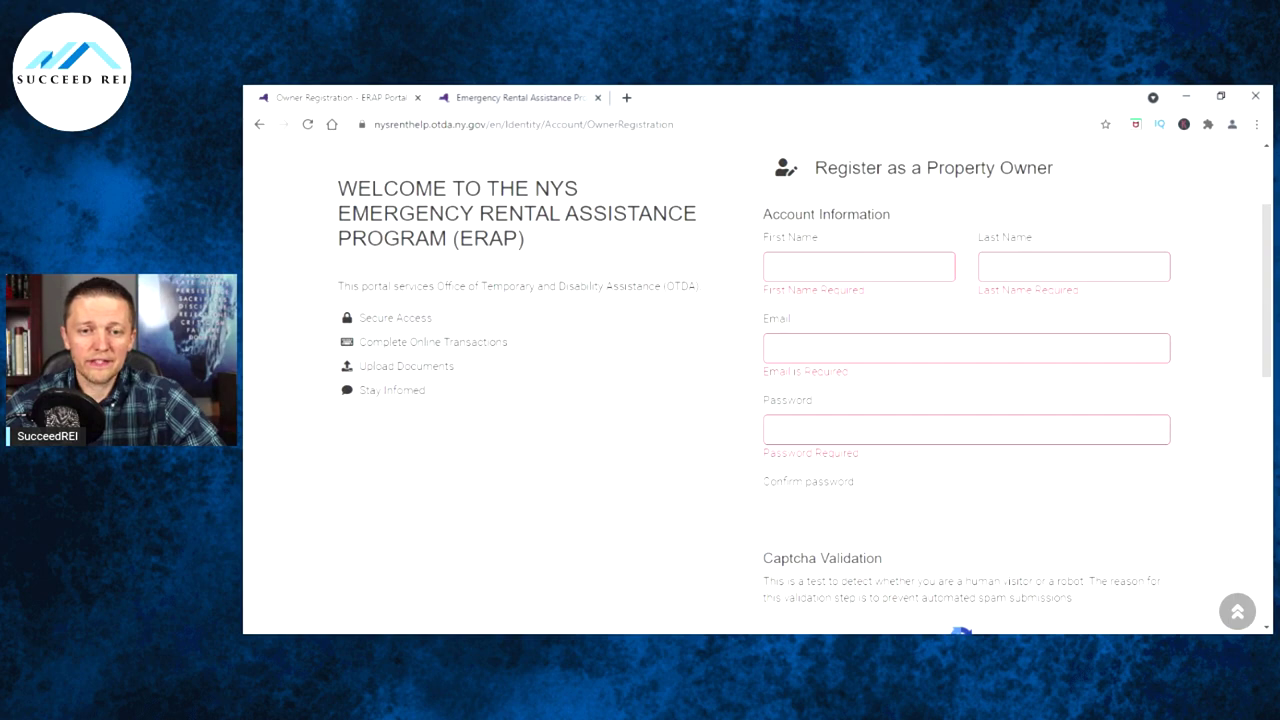
left_click(773, 266)
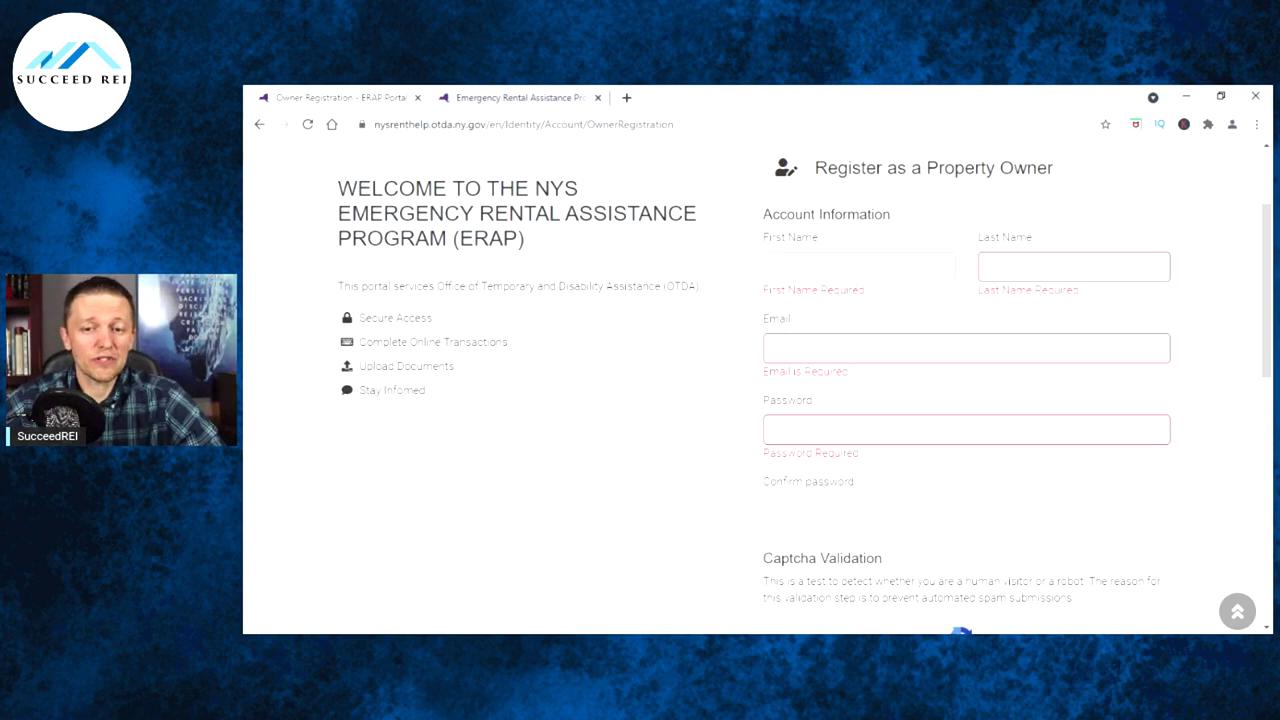
left_click(1005, 265)
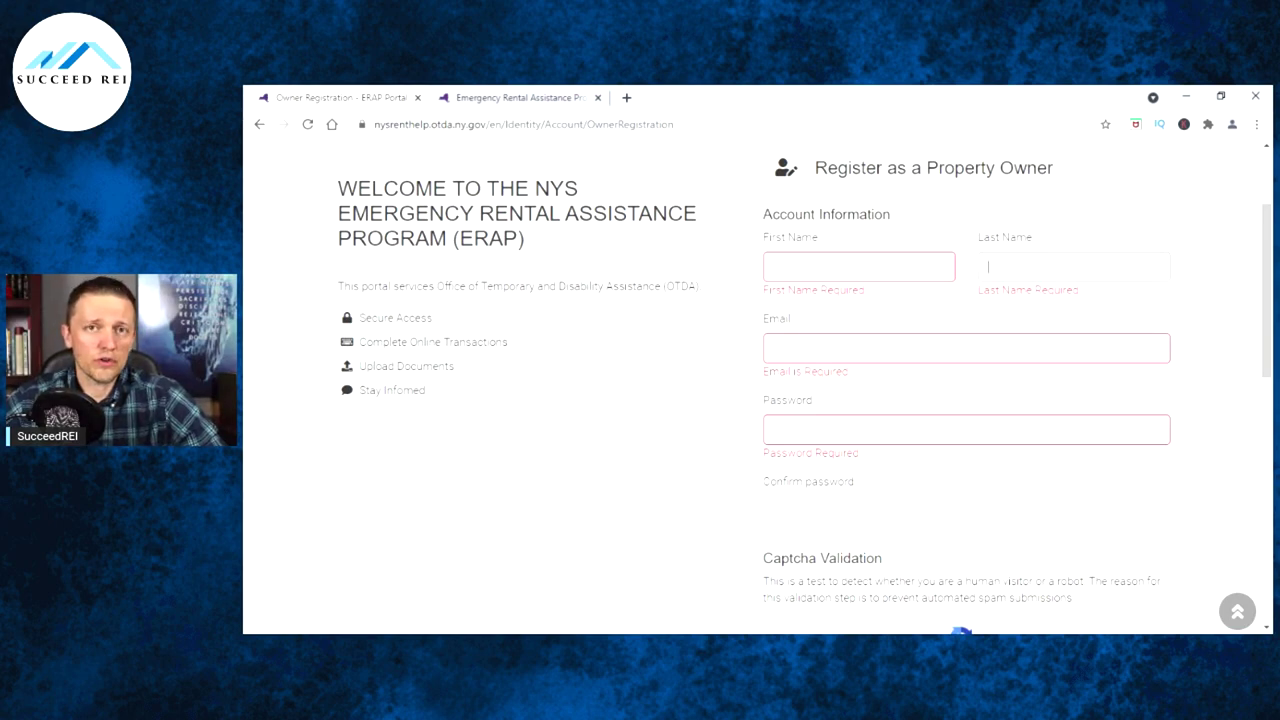
scroll(757, 390, "up", 2)
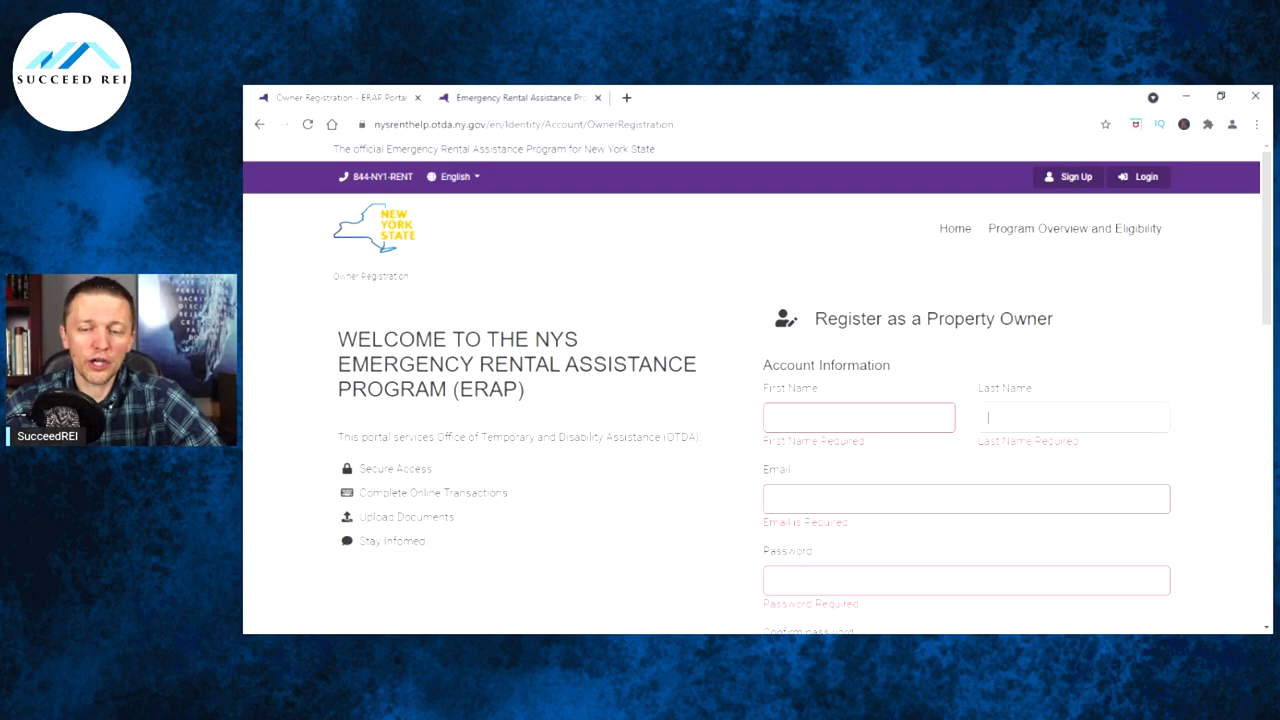
scroll(1000, 340, "down", 1)
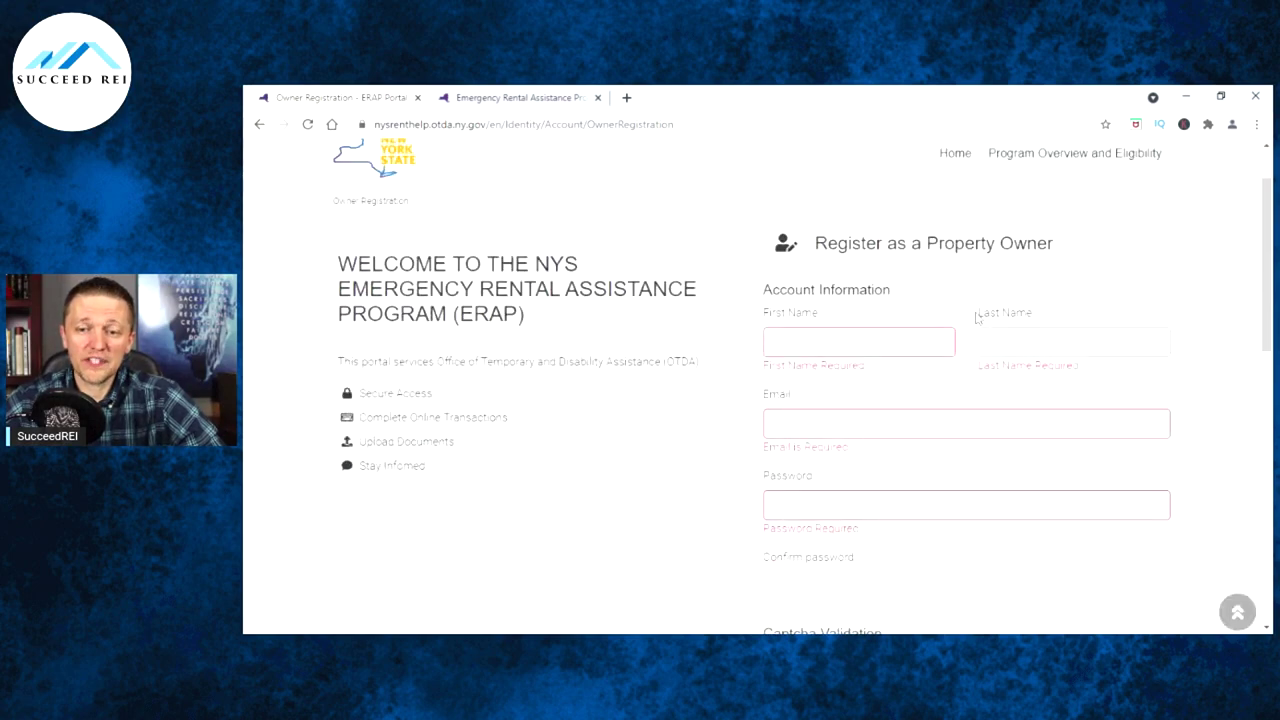
scroll(1080, 318, "up", 1)
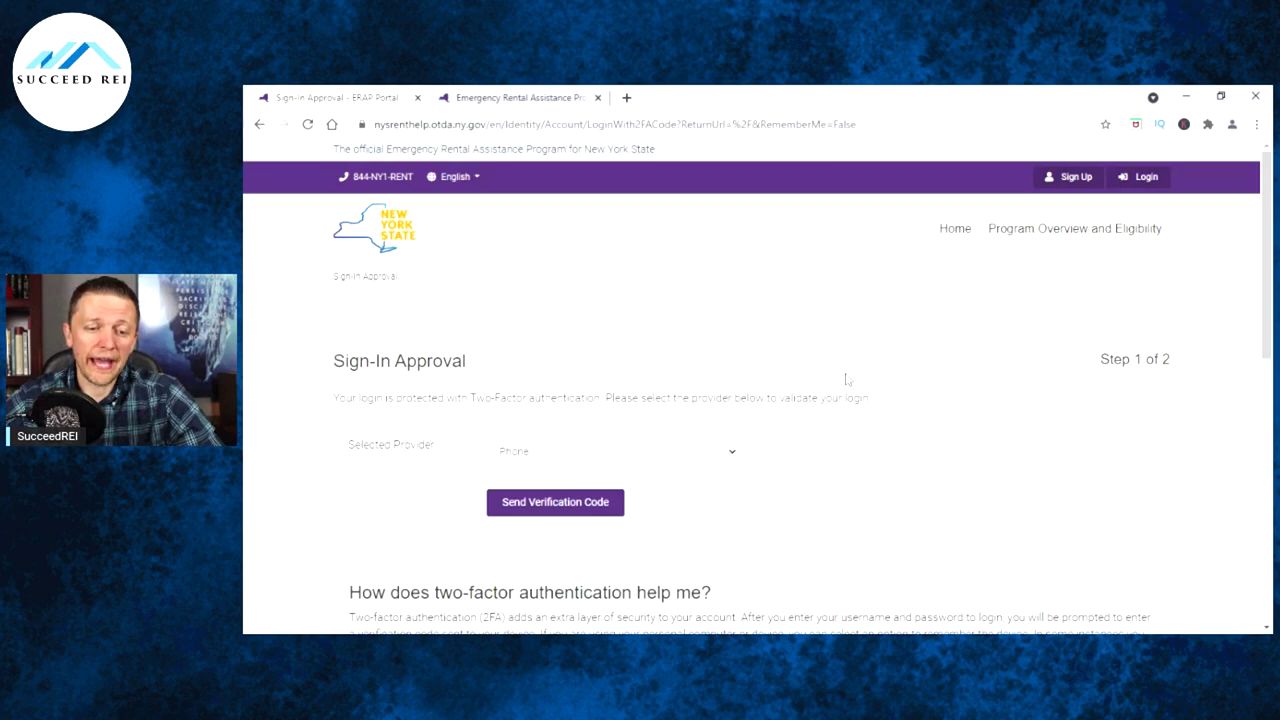
Step: Look over the signed-in home page and open the Landlord/Owner Section
scroll(846, 379, "down", 1)
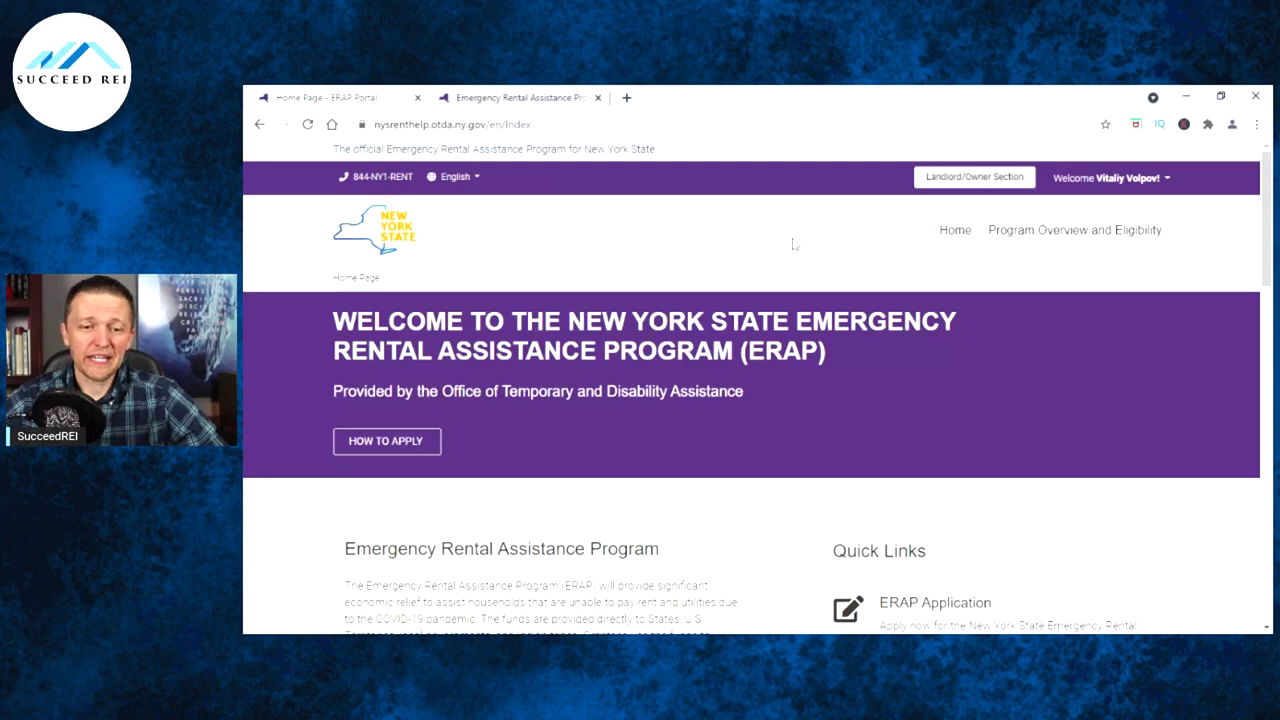
scroll(789, 257, "down", 3)
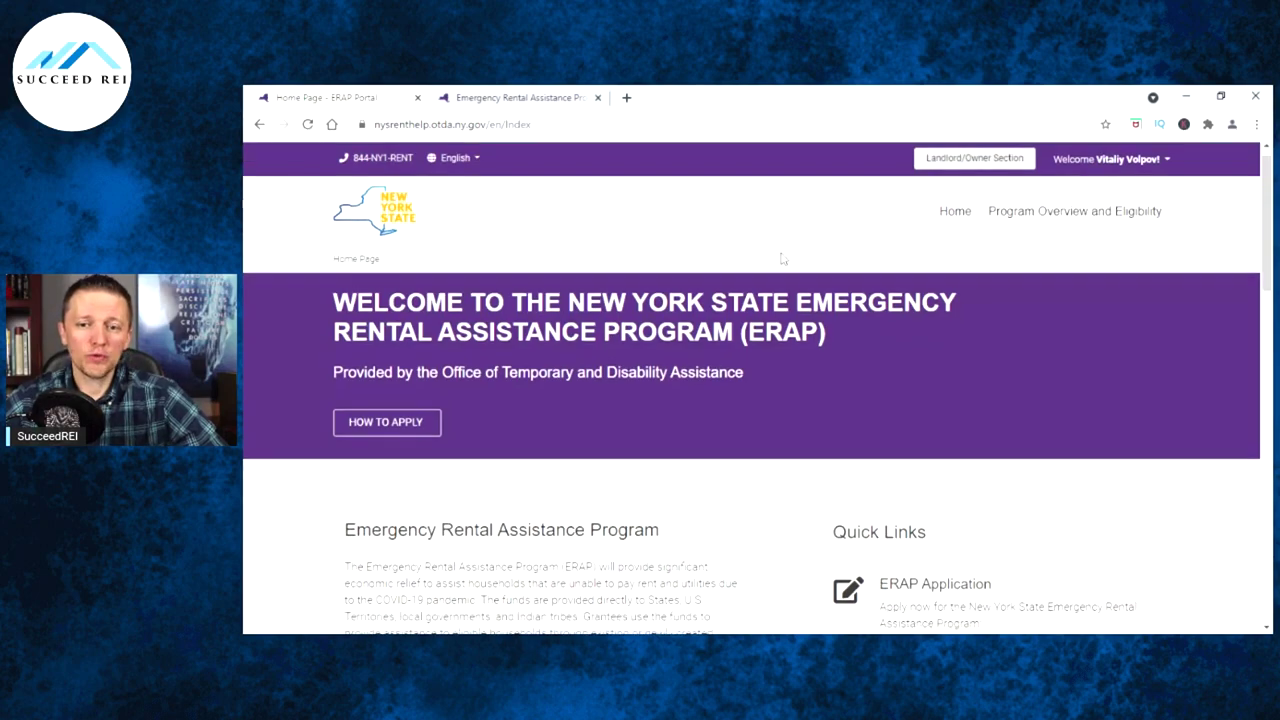
scroll(776, 266, "up", 4)
scroll(776, 268, "down", 2)
scroll(774, 265, "down", 8)
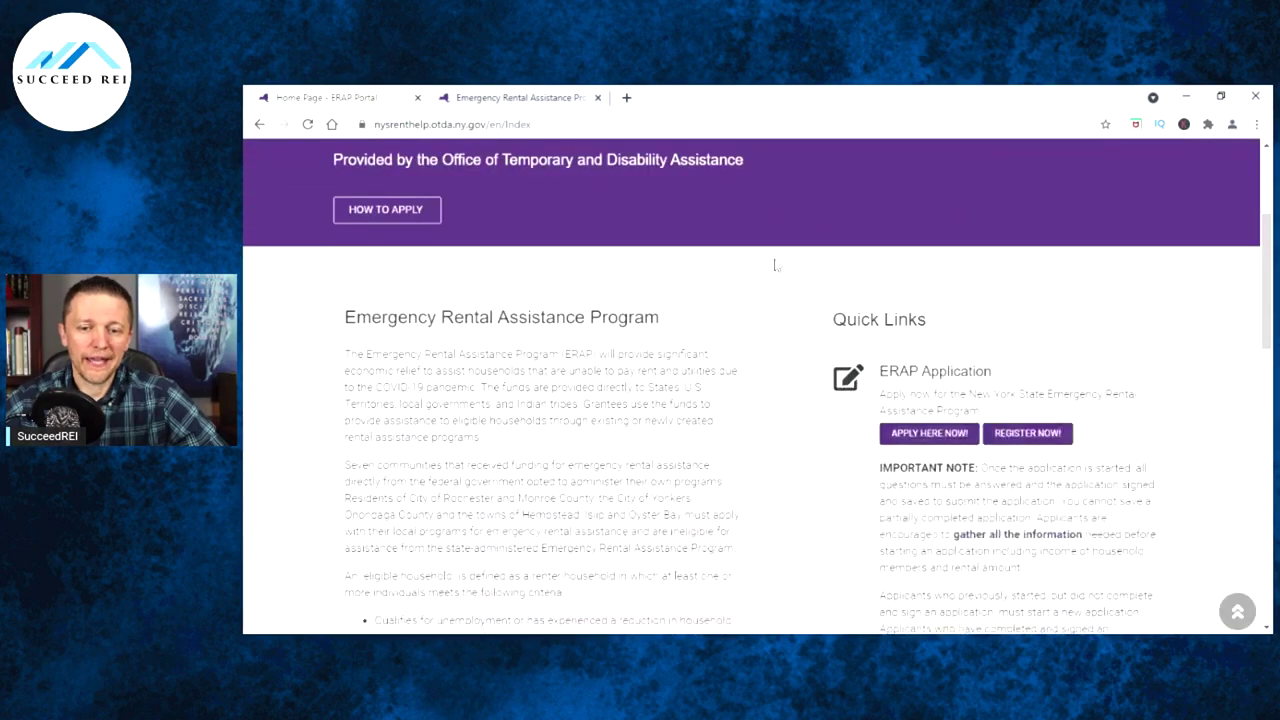
scroll(778, 256, "down", 3)
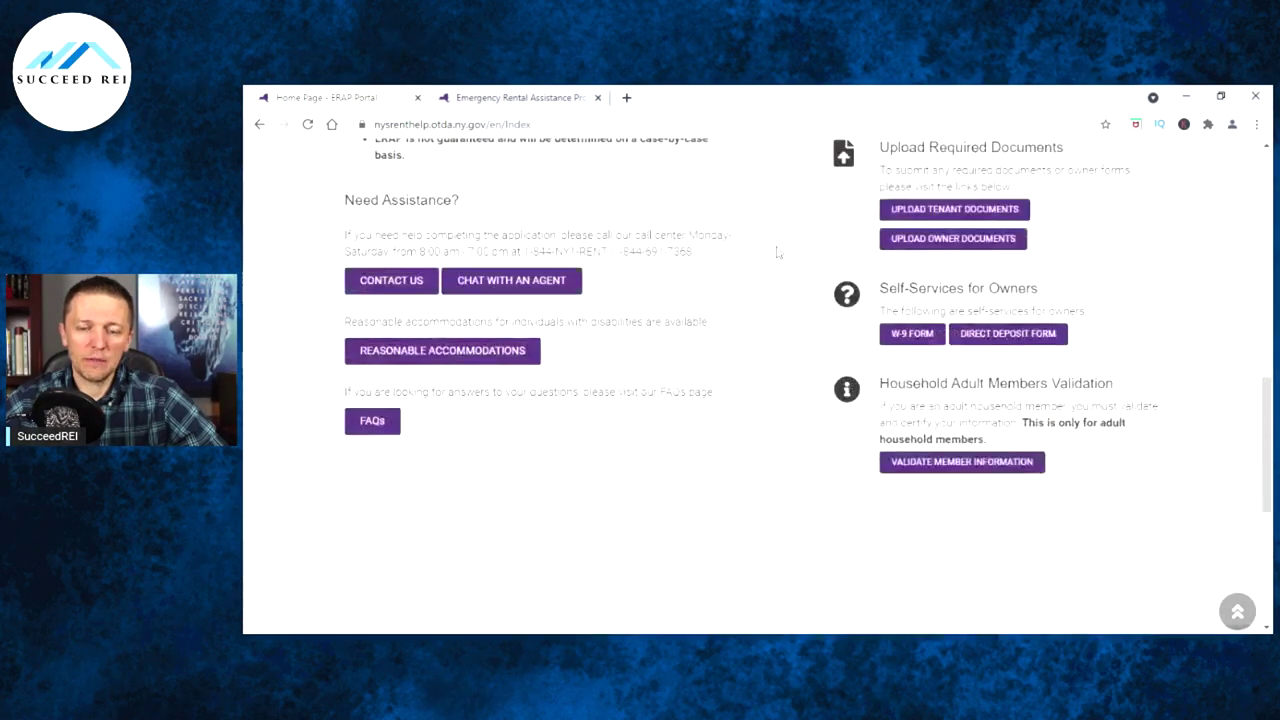
scroll(776, 258, "up", 12)
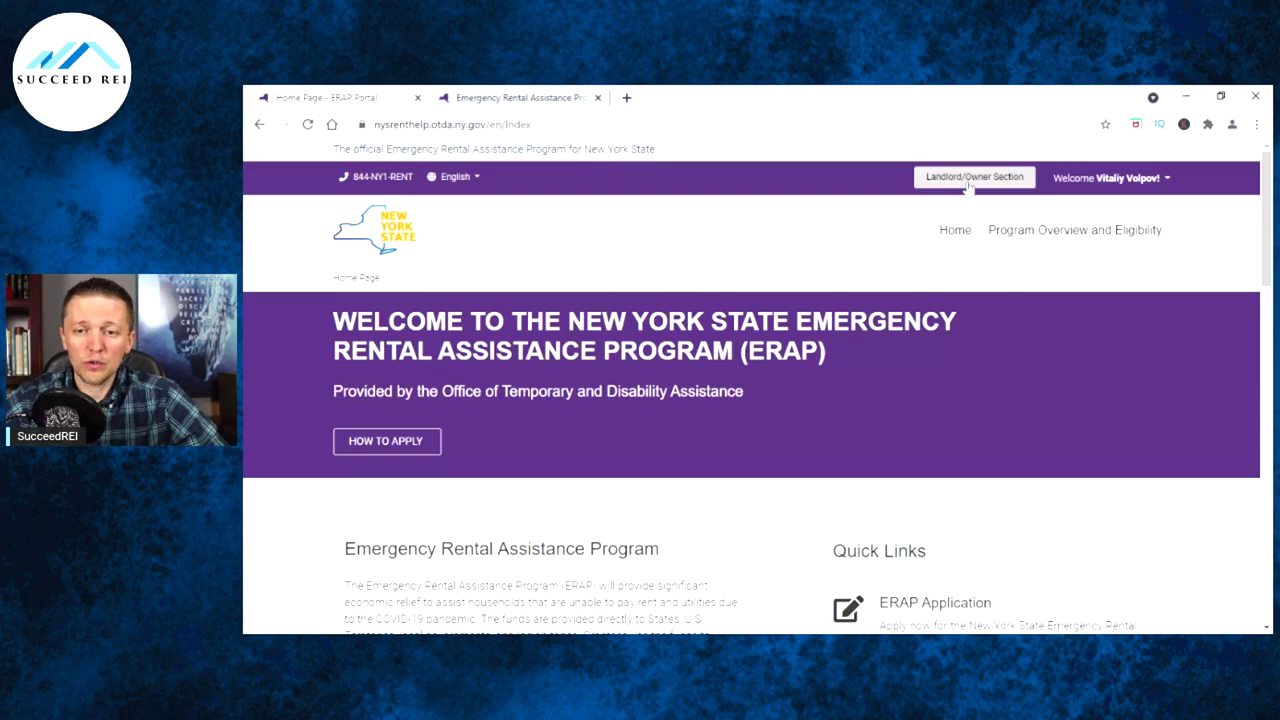
left_click(968, 185)
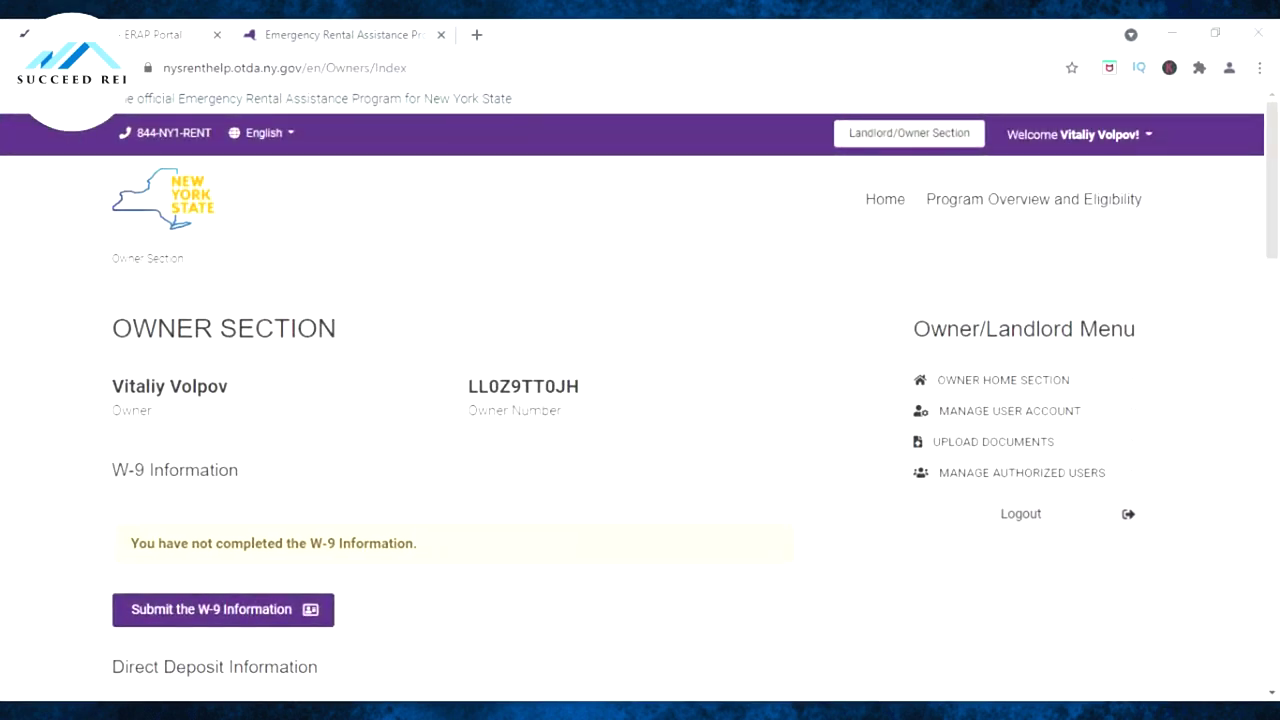
Step: Check the owner's name and owner number in the Owner Section
scroll(749, 289, "down", 1)
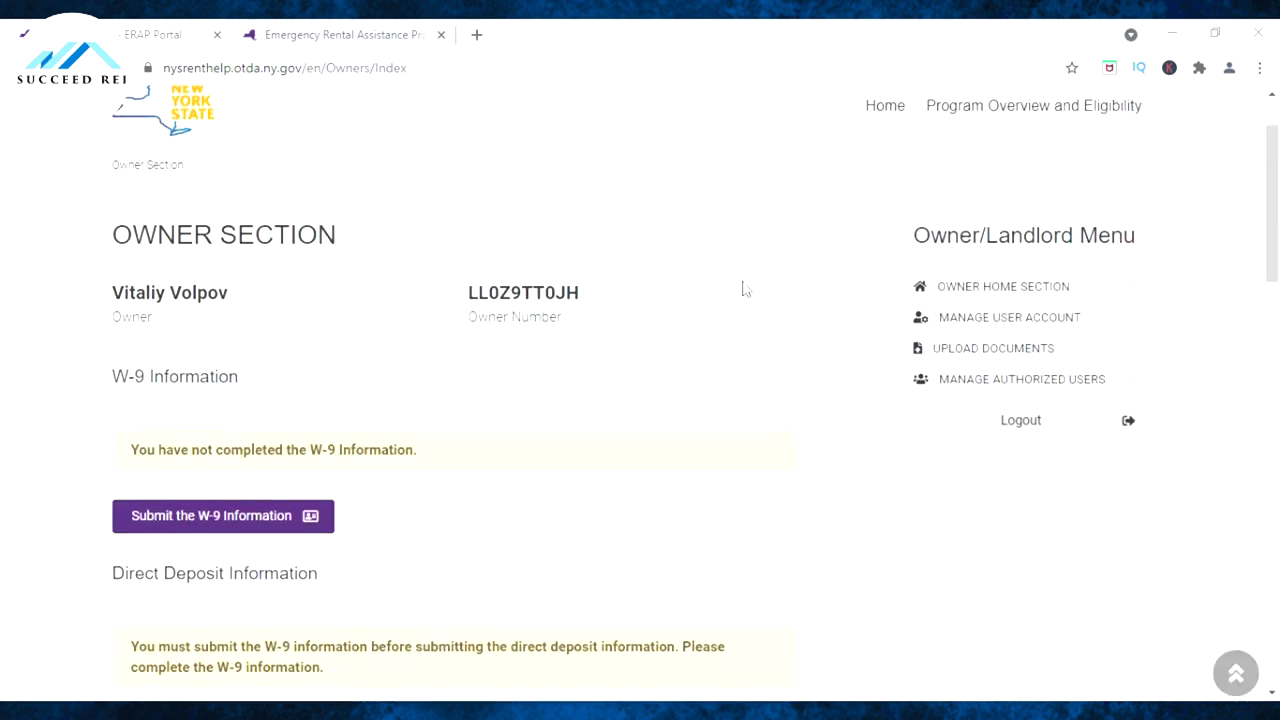
scroll(743, 289, "down", 1)
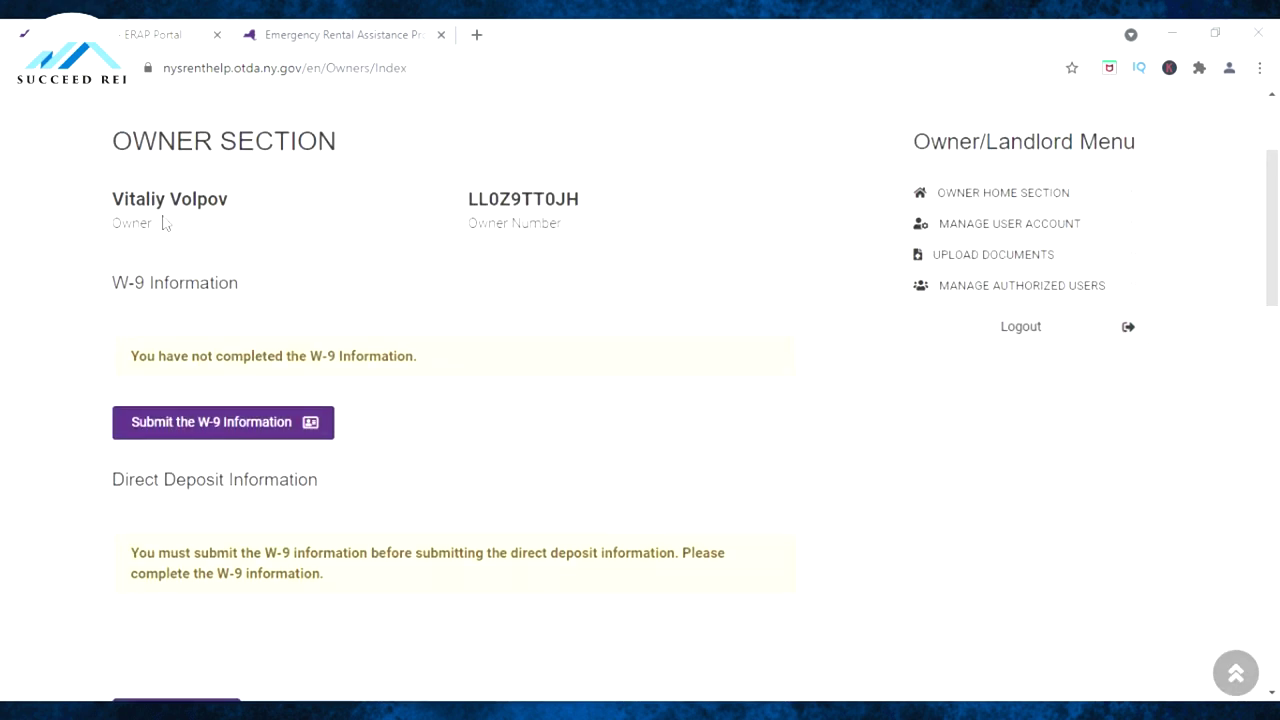
left_click_drag(120, 198, 228, 199)
left_click(443, 211)
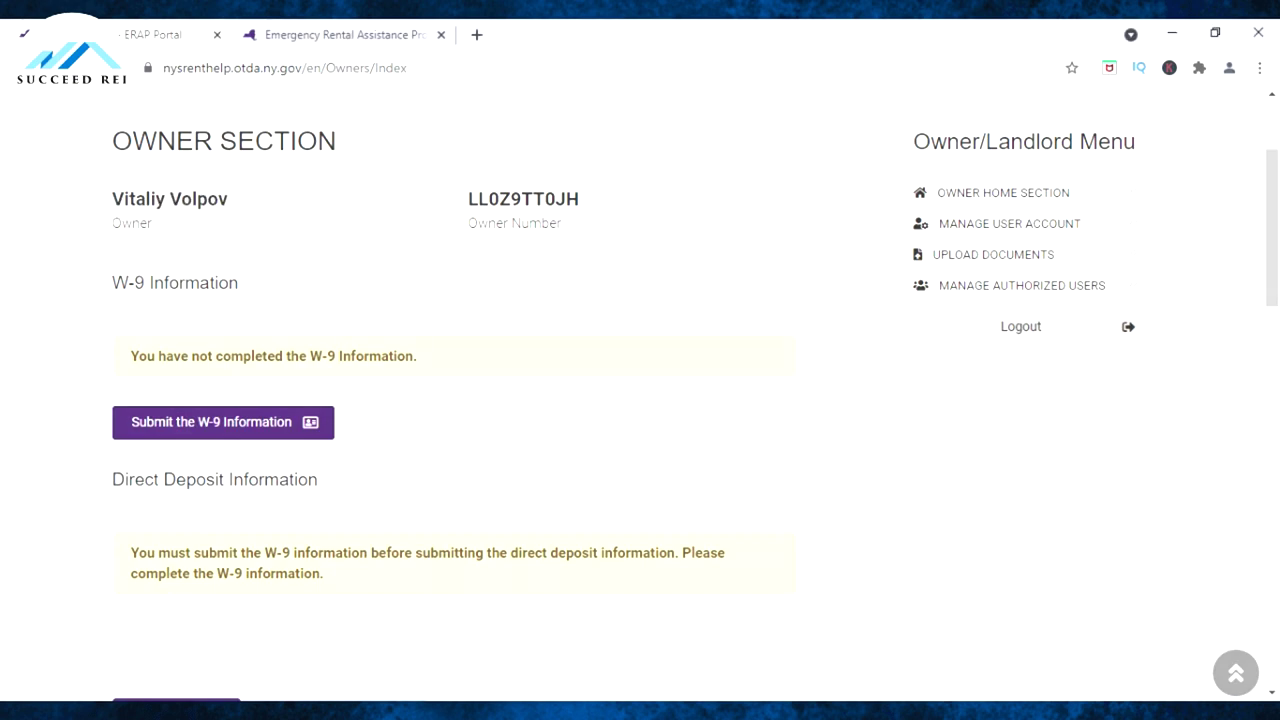
left_click_drag(469, 199, 584, 204)
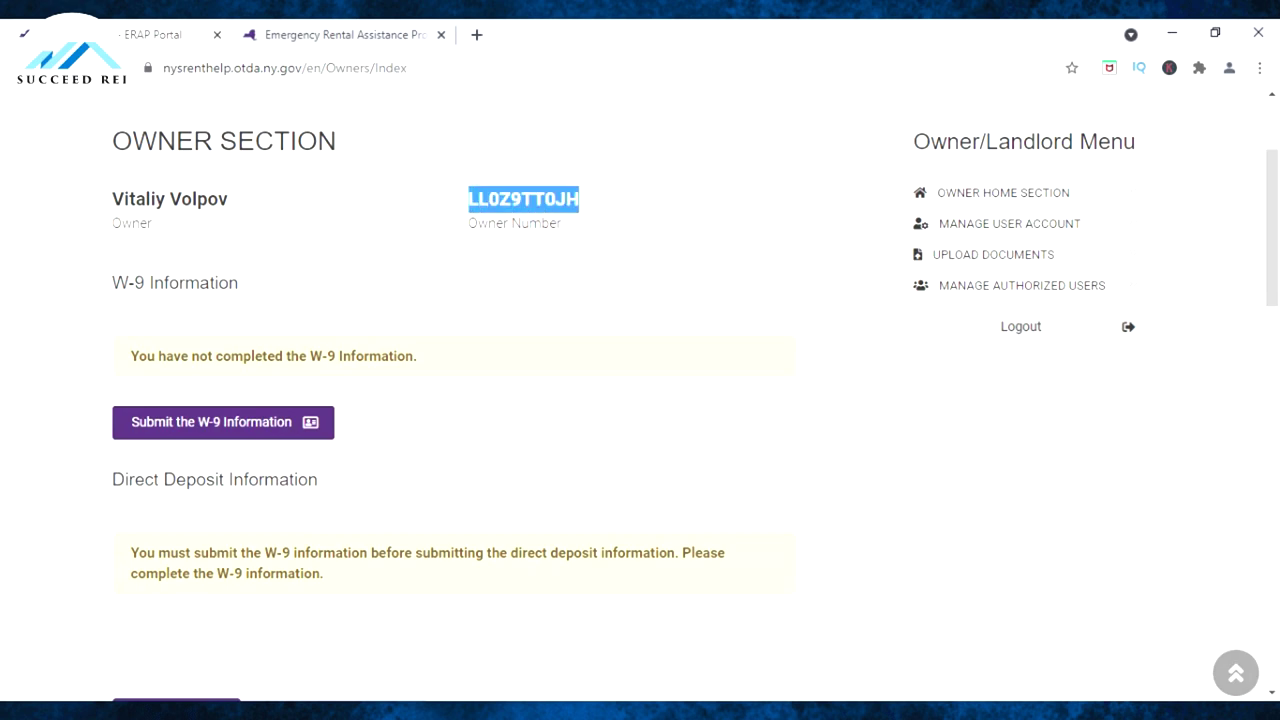
left_click(620, 235)
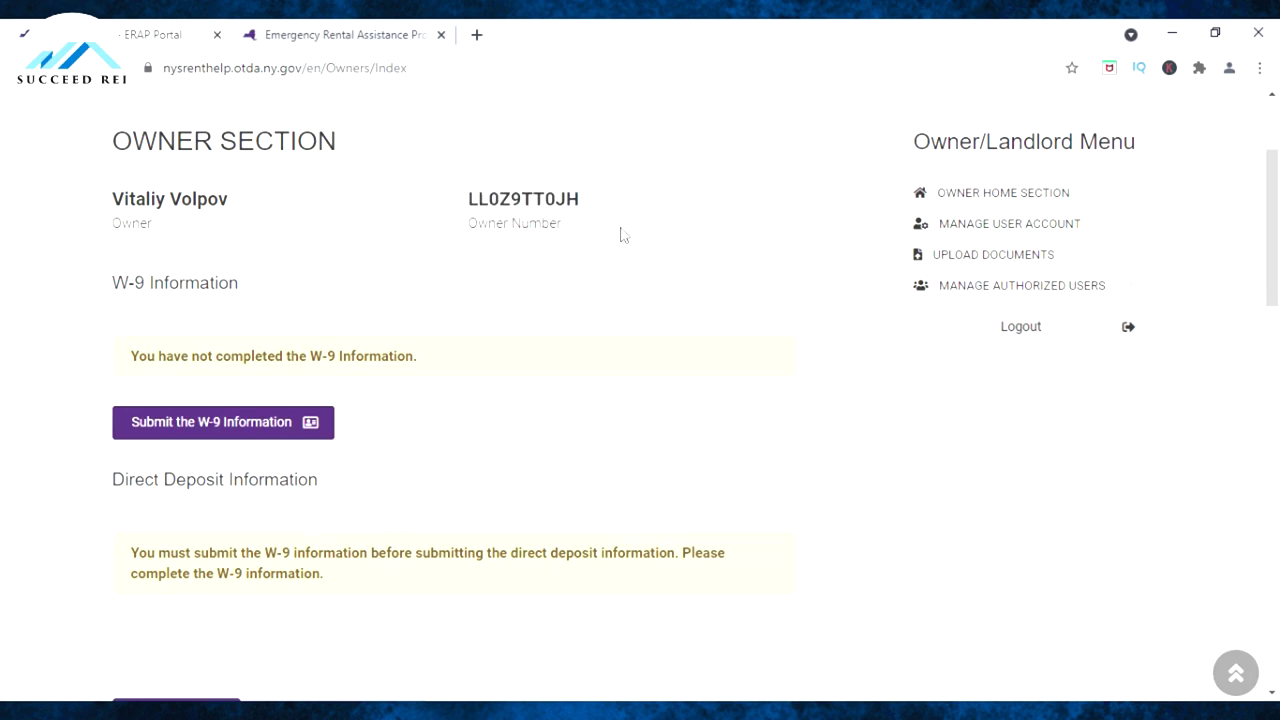
Step: Examine the W-9 Information and Direct Deposit Information sections of the owner account
scroll(605, 235, "down", 1)
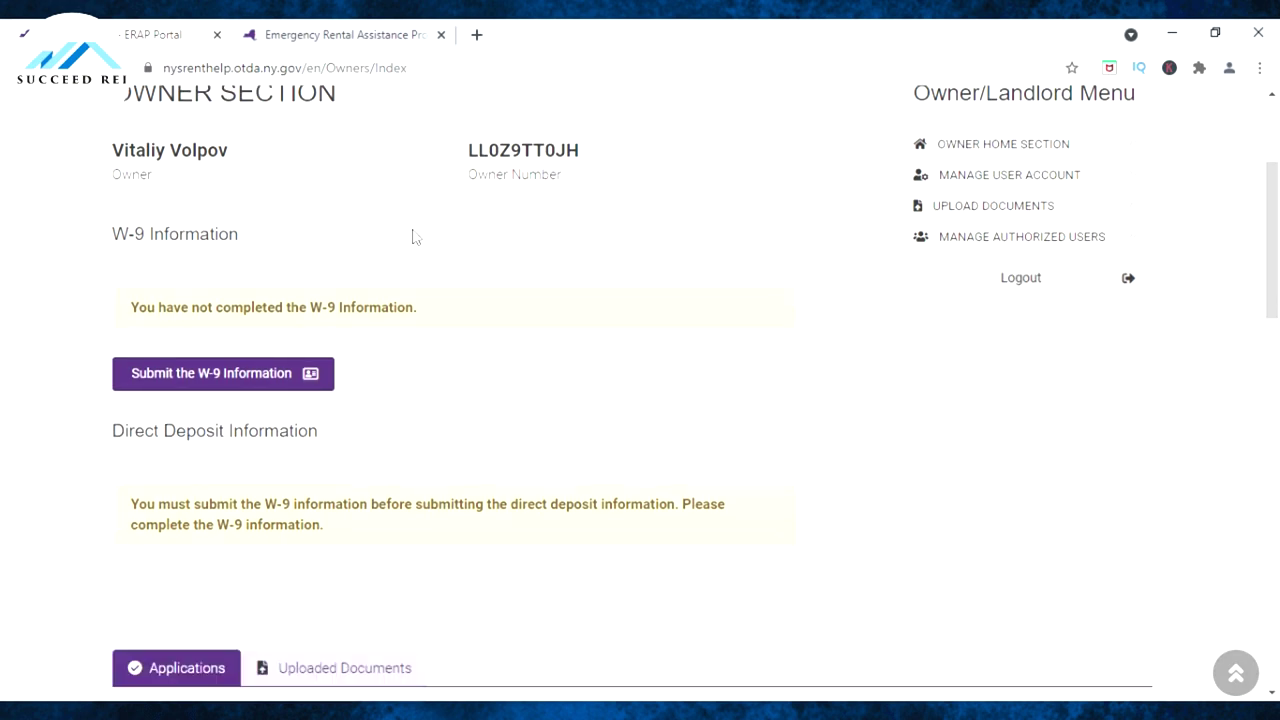
scroll(590, 237, "up", 1)
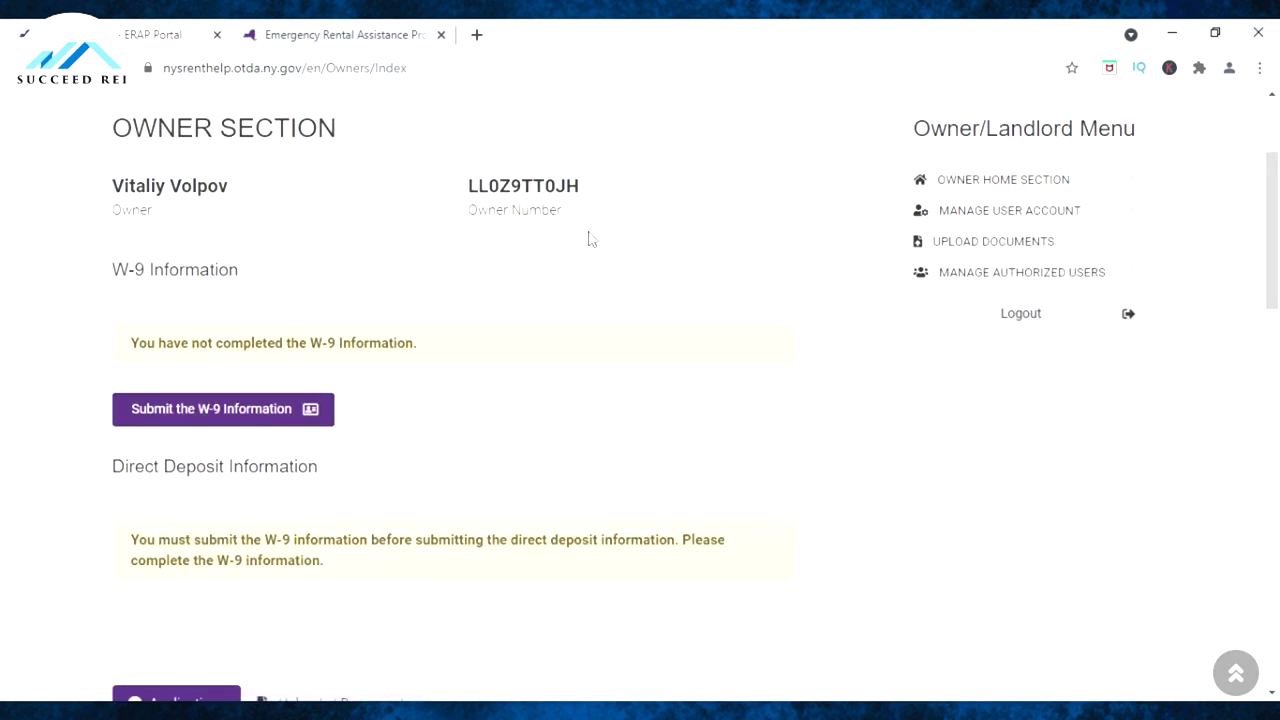
scroll(560, 238, "down", 4)
scroll(520, 243, "up", 3)
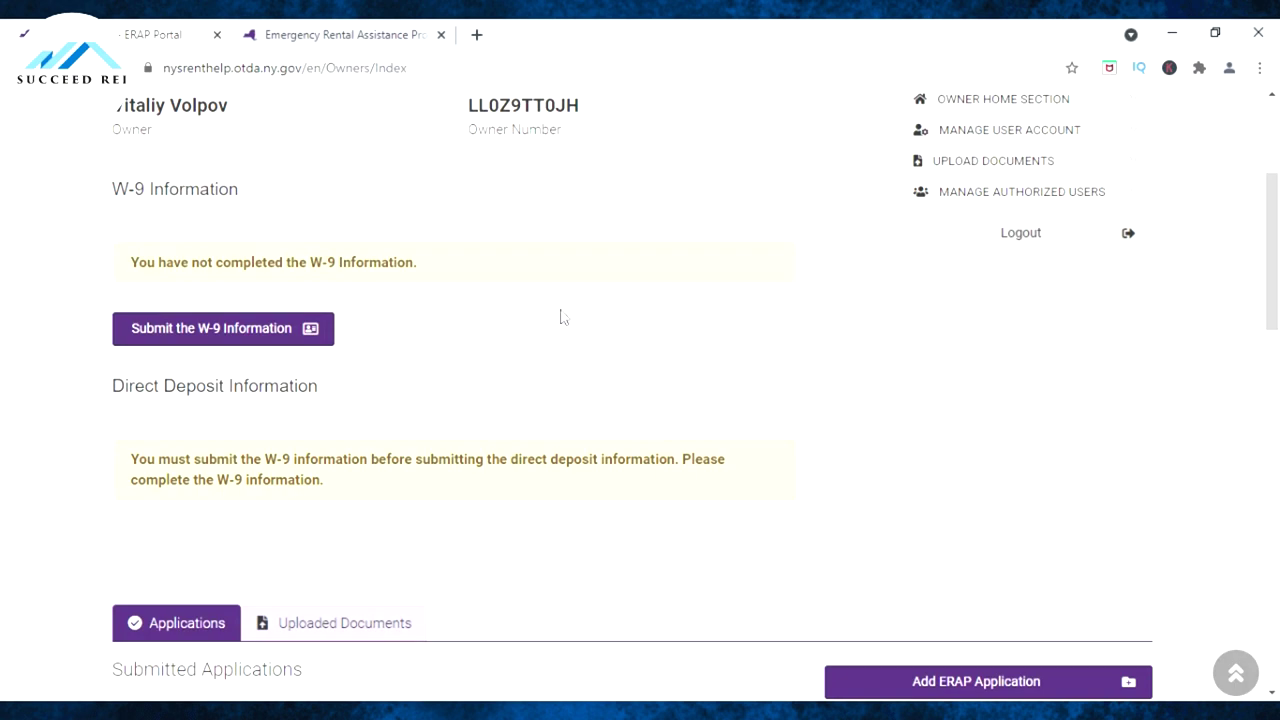
scroll(557, 317, "down", 1)
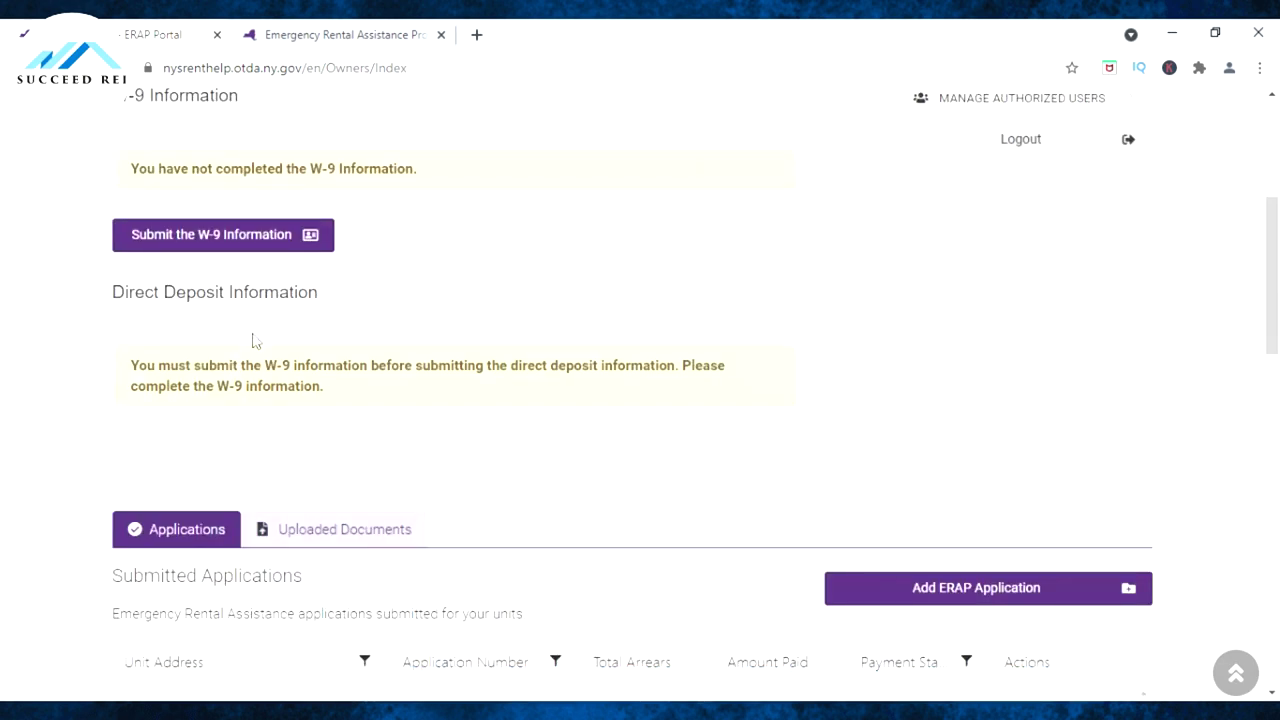
scroll(480, 317, "up", 1)
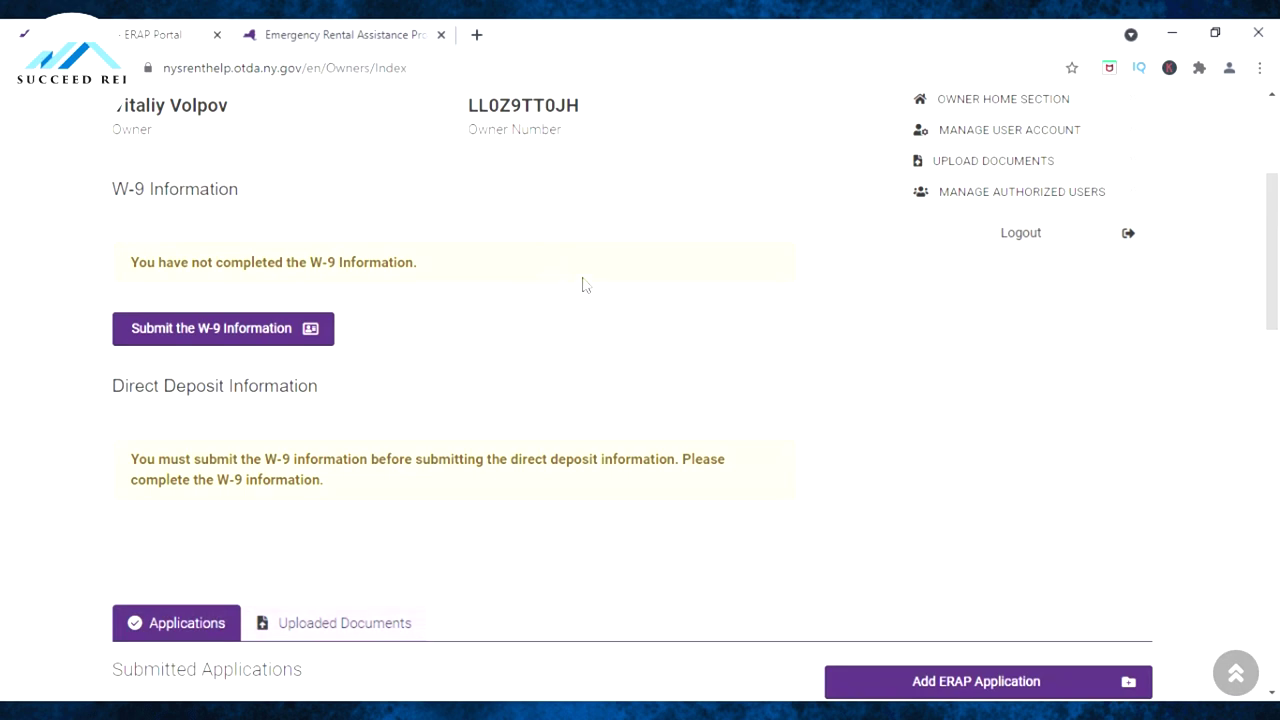
scroll(578, 290, "down", 1)
scroll(579, 282, "up", 1)
Step: Review the Submitted Applications table and its payment columns alongside the W-9 and direct deposit requirements
scroll(575, 275, "down", 3)
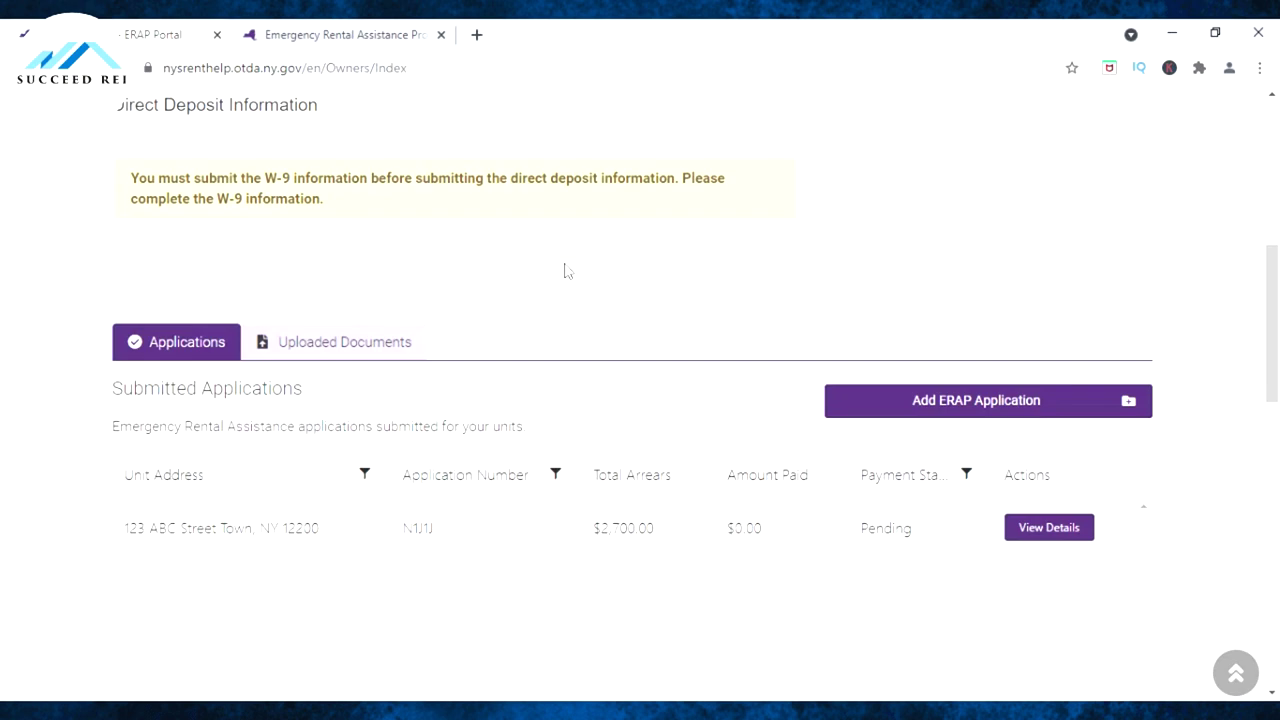
scroll(563, 269, "up", 3)
scroll(500, 280, "down", 2)
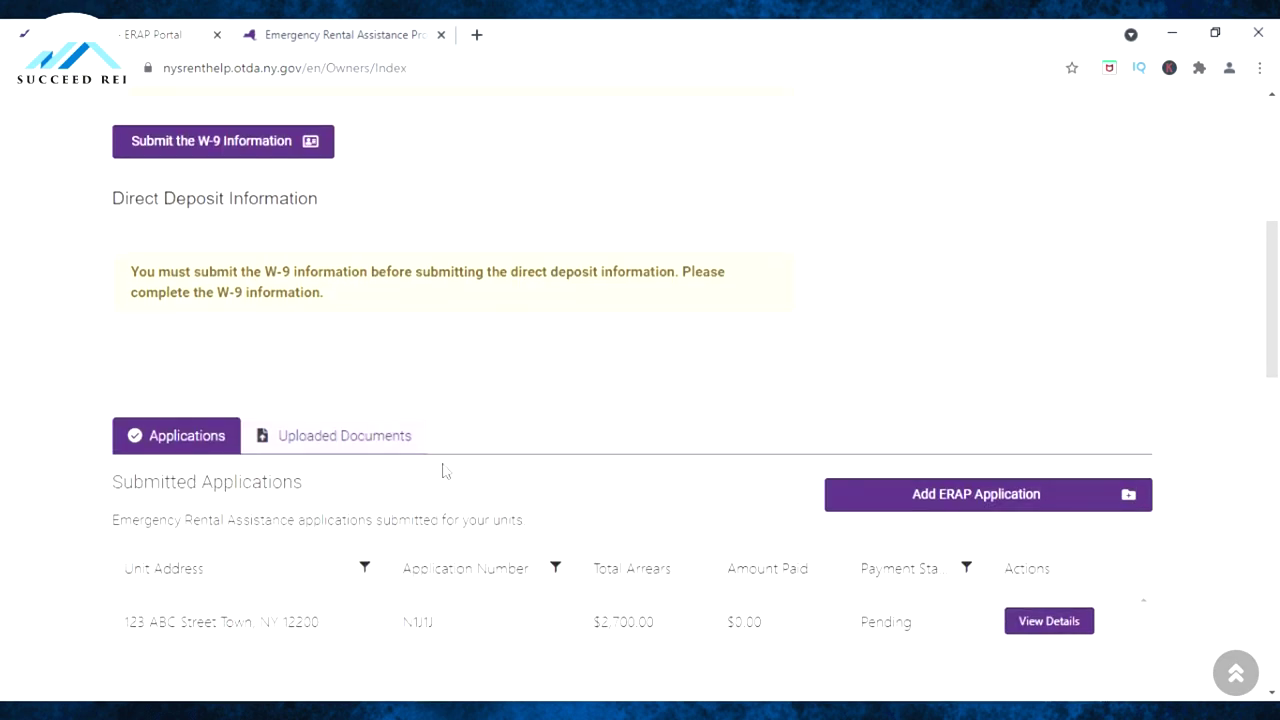
scroll(580, 457, "up", 2)
scroll(573, 320, "up", 1)
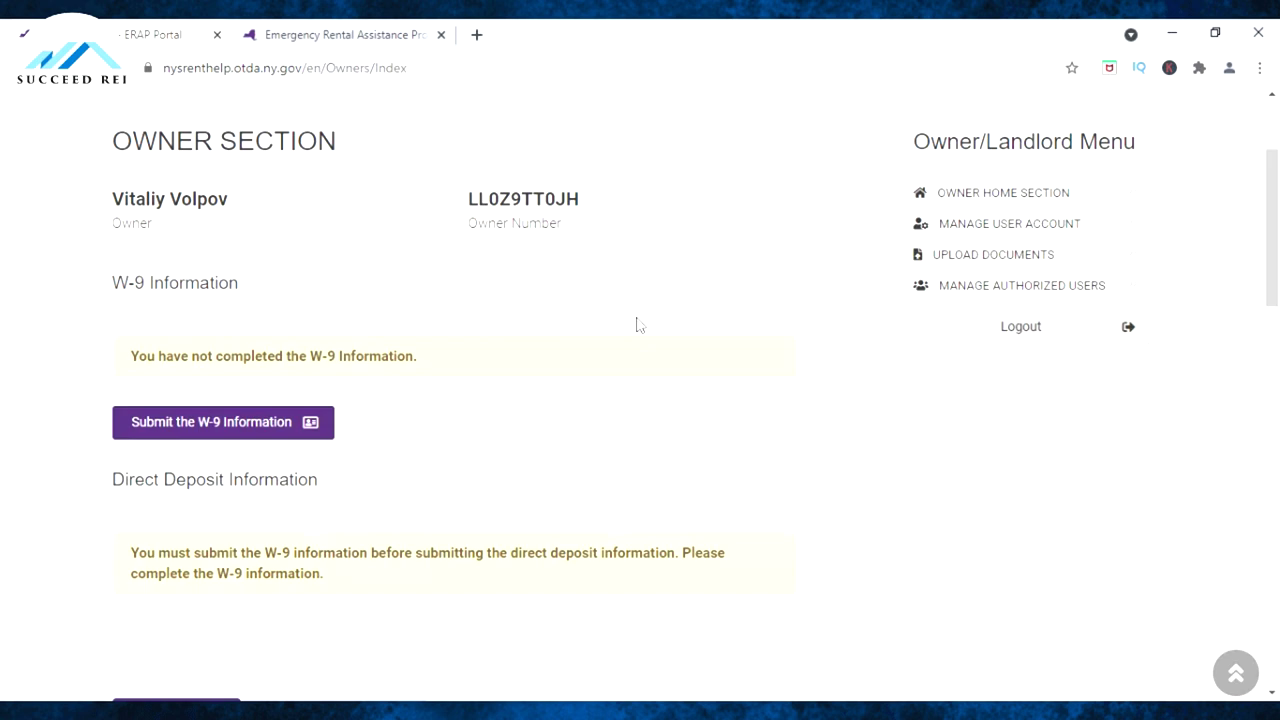
scroll(636, 308, "down", 1)
scroll(636, 308, "down", 3)
scroll(620, 306, "up", 5)
scroll(629, 343, "down", 1)
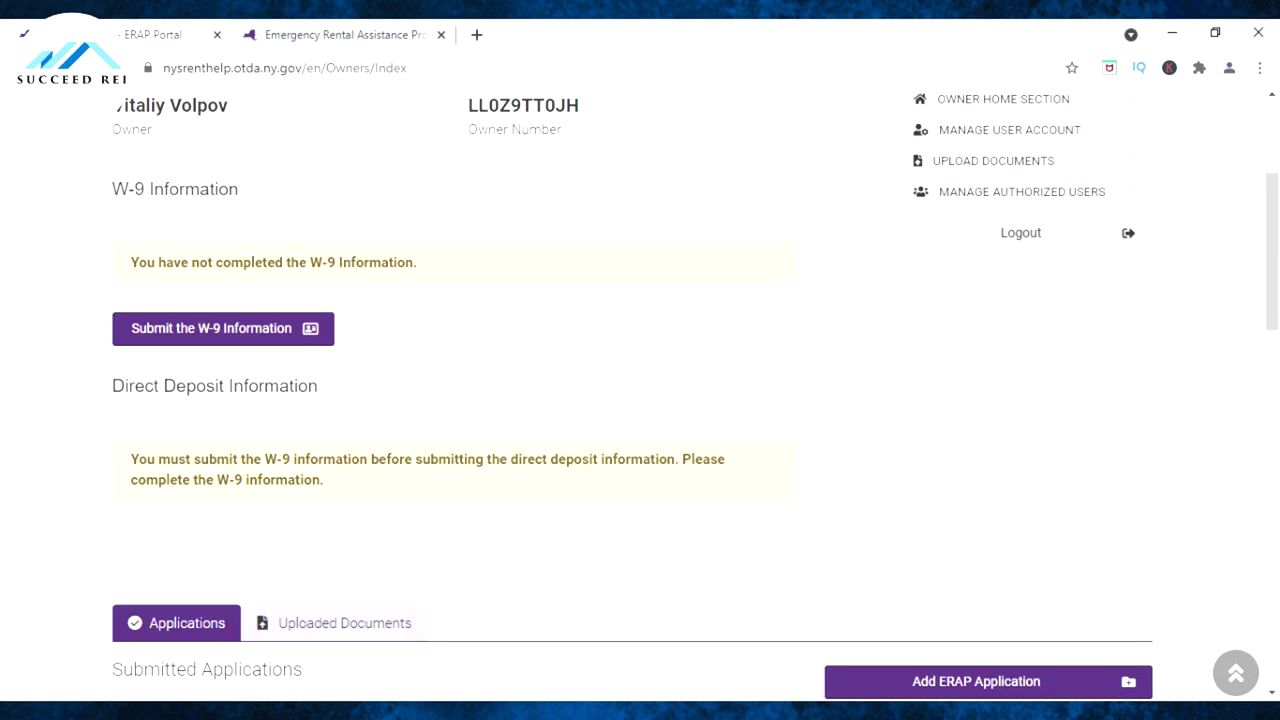
scroll(686, 346, "down", 4)
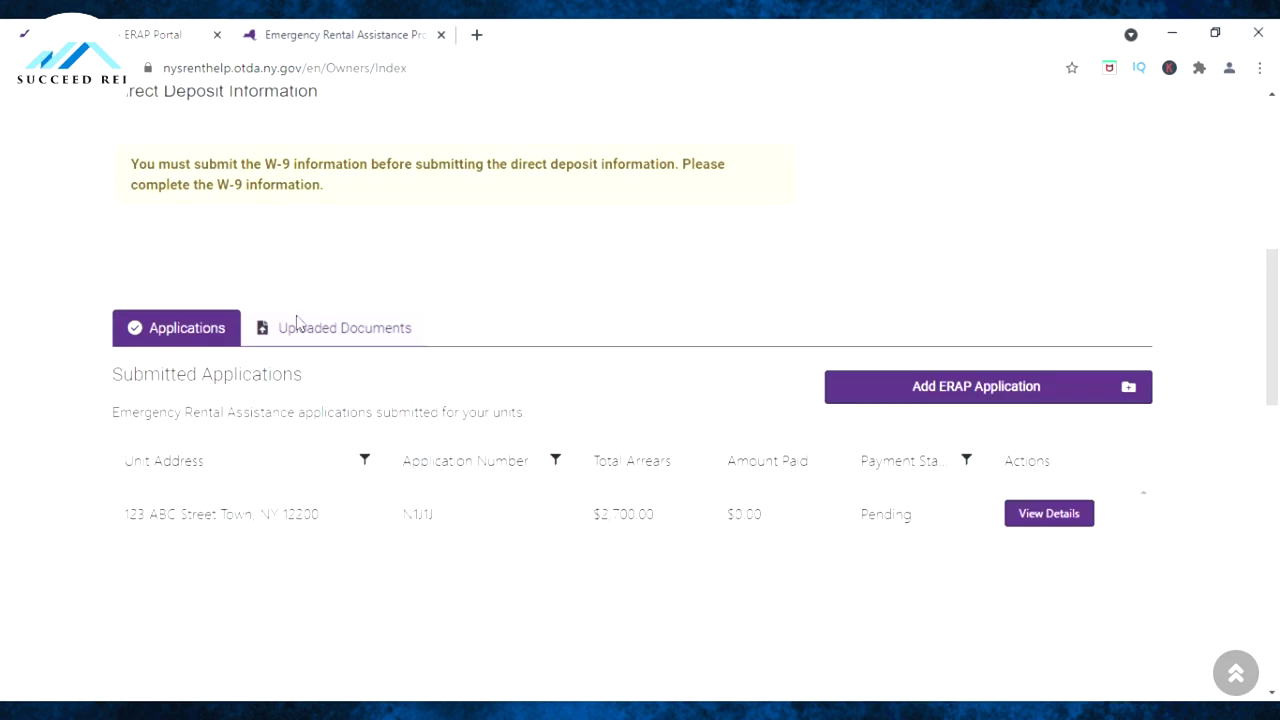
scroll(406, 257, "up", 2)
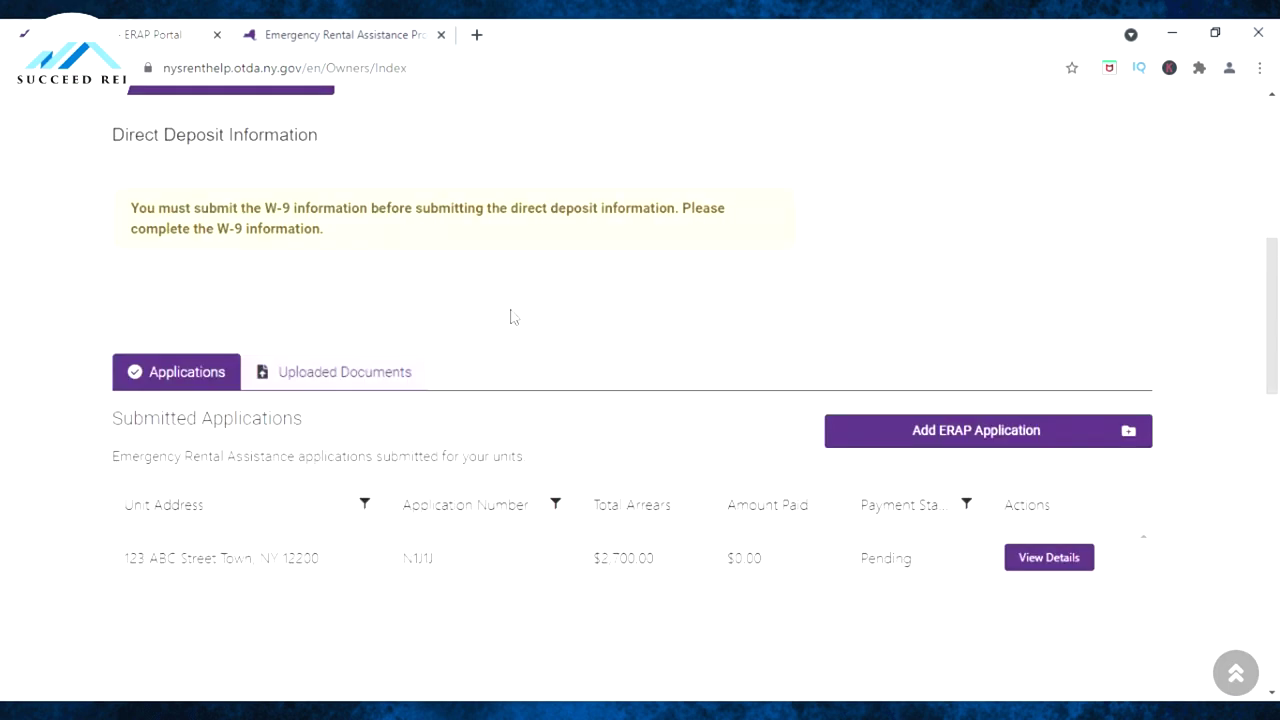
Step: Show the uploaded documents list in the Owner Section and look through the page below it
scroll(380, 428, "down", 1)
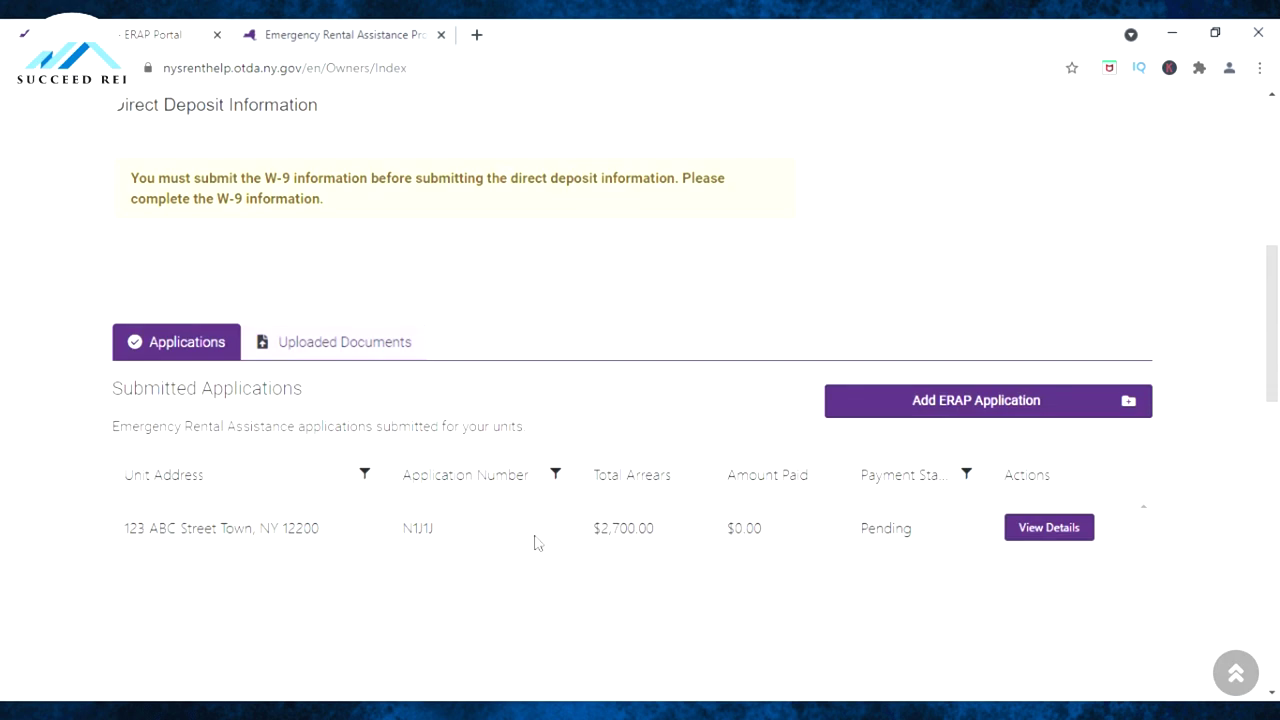
left_click(332, 344)
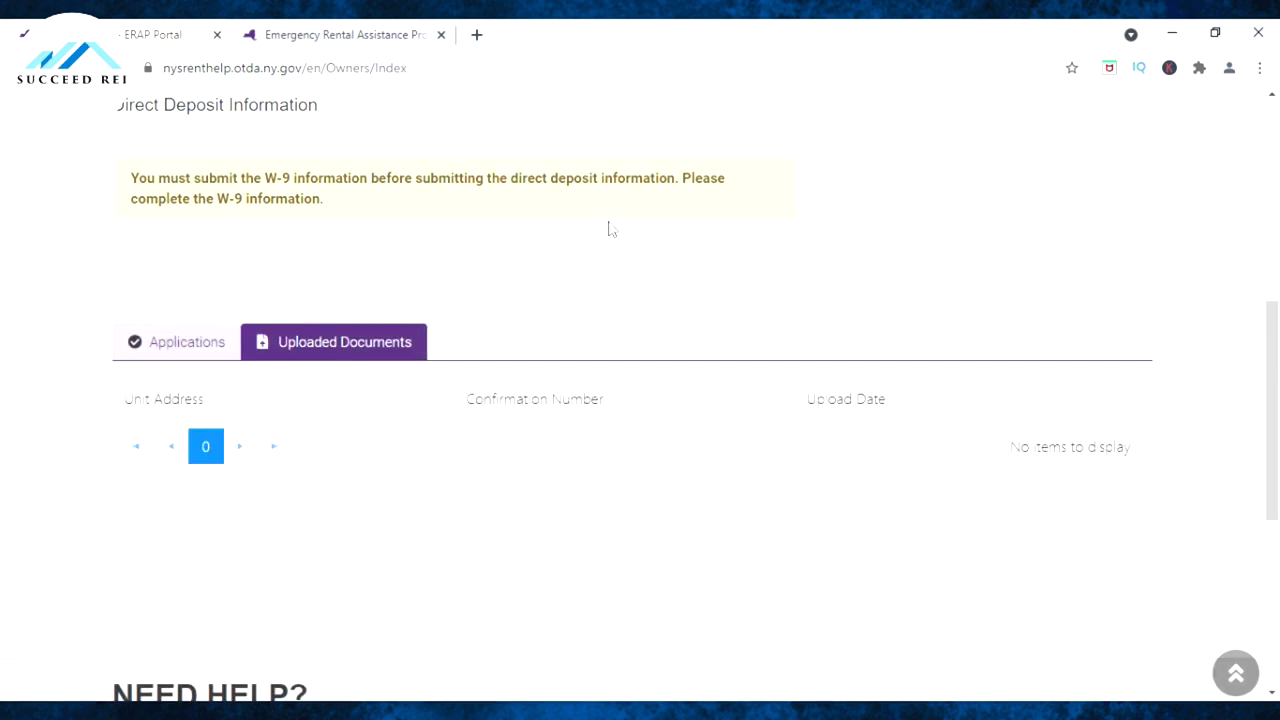
scroll(662, 234, "down", 3)
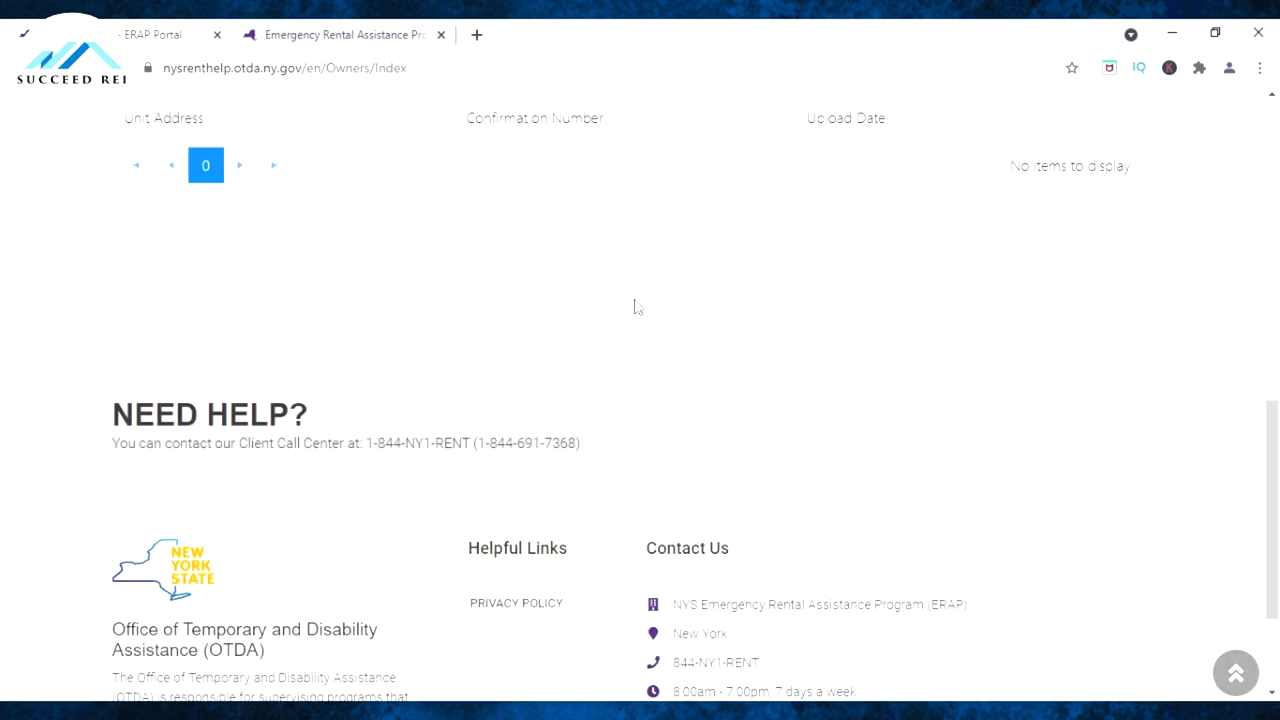
scroll(634, 306, "up", 2)
scroll(703, 446, "up", 6)
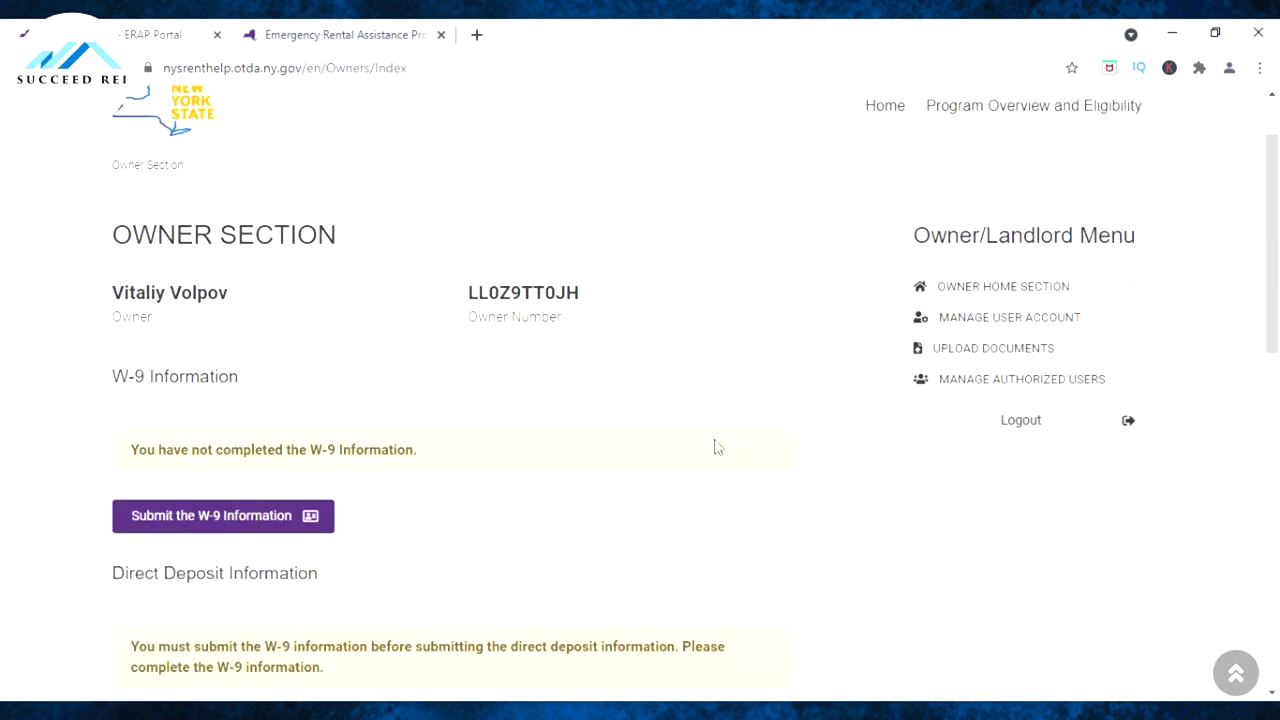
Step: Review the W-9 and direct deposit sections together with the Uploaded Documents table and the Owner/Landlord Menu
scroll(689, 374, "down", 3)
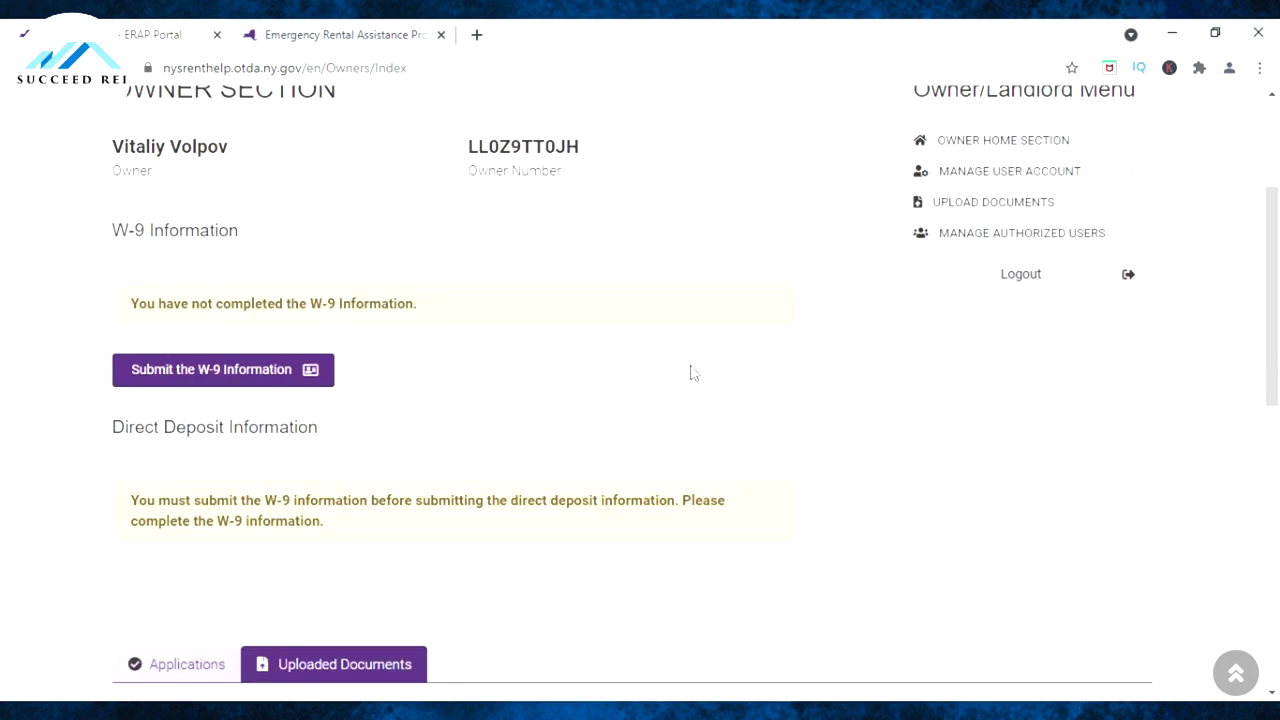
scroll(677, 374, "up", 3)
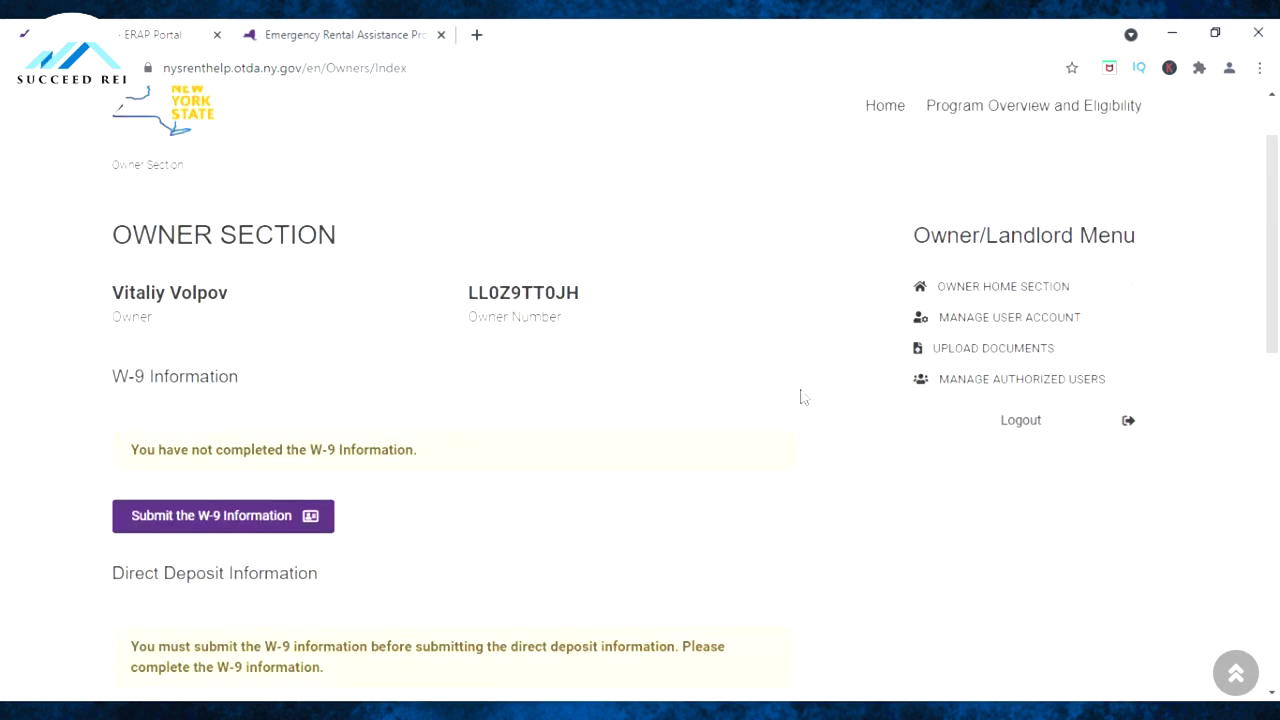
scroll(800, 400, "down", 4)
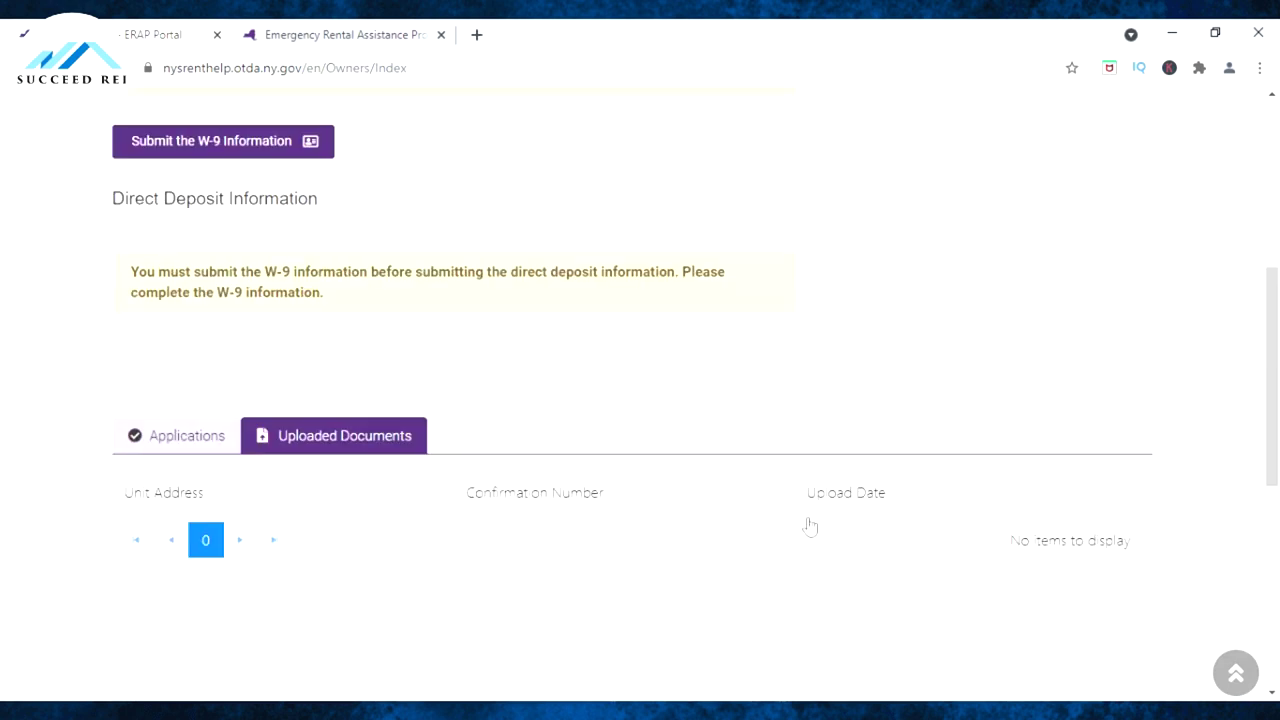
scroll(865, 457, "up", 1)
scroll(860, 450, "up", 3)
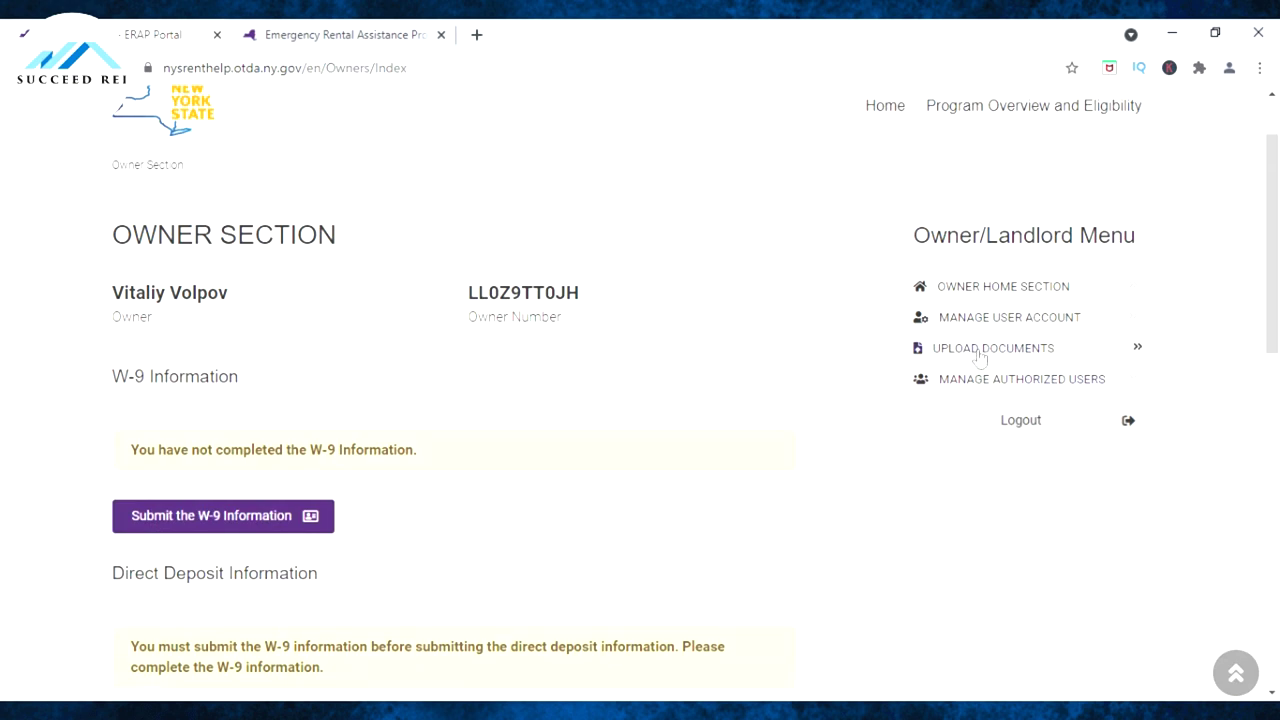
Step: Open the Upload Documents For Owners page and place the cursor in the optional Application Number field
left_click(997, 358)
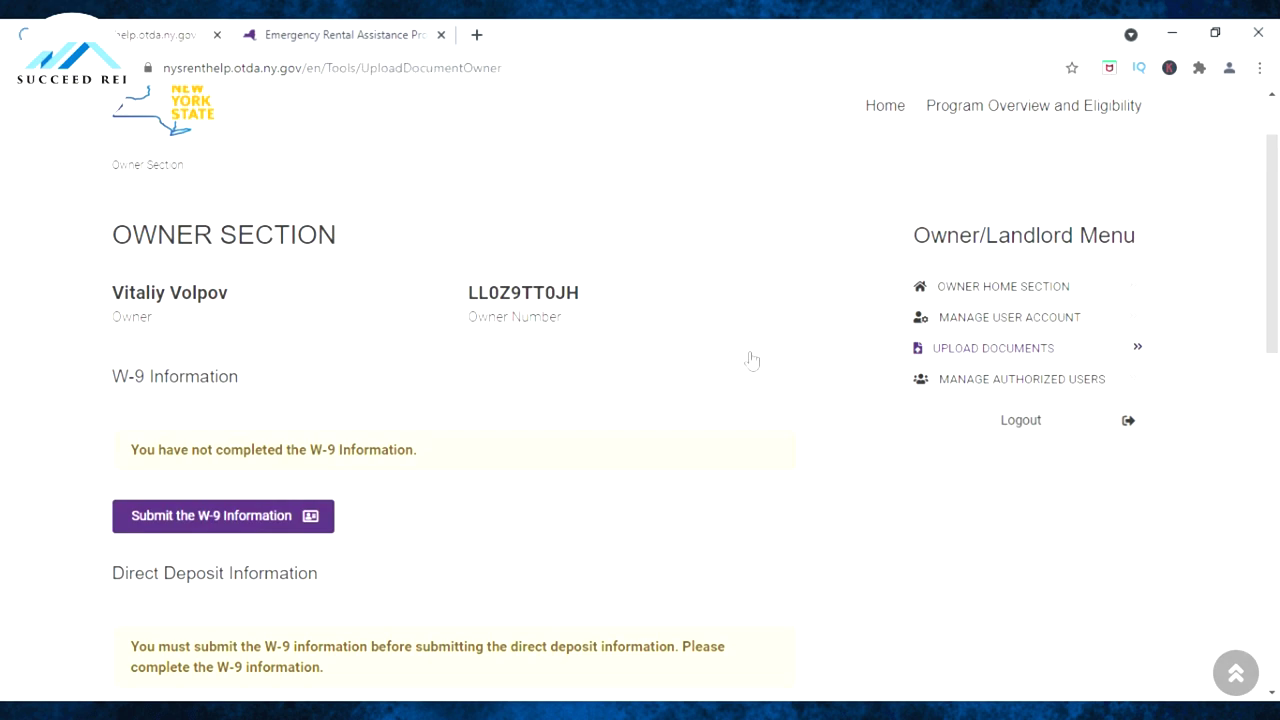
scroll(750, 363, "down", 2)
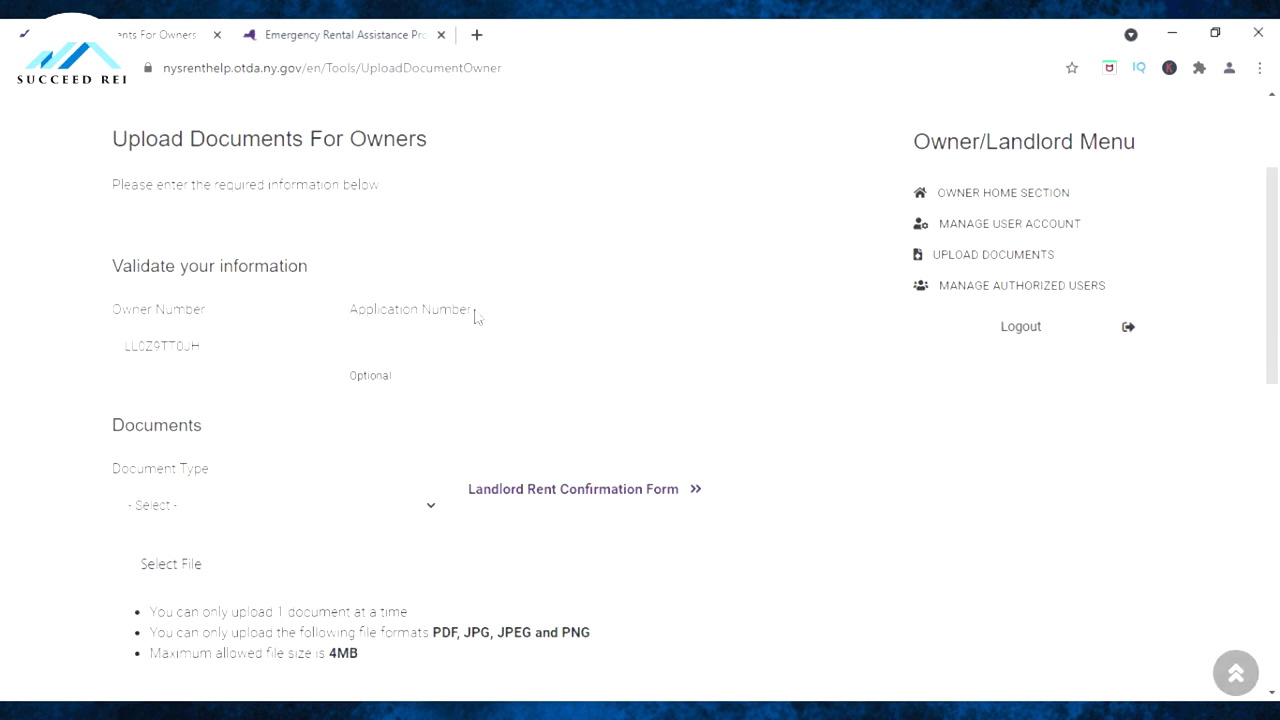
left_click(362, 345)
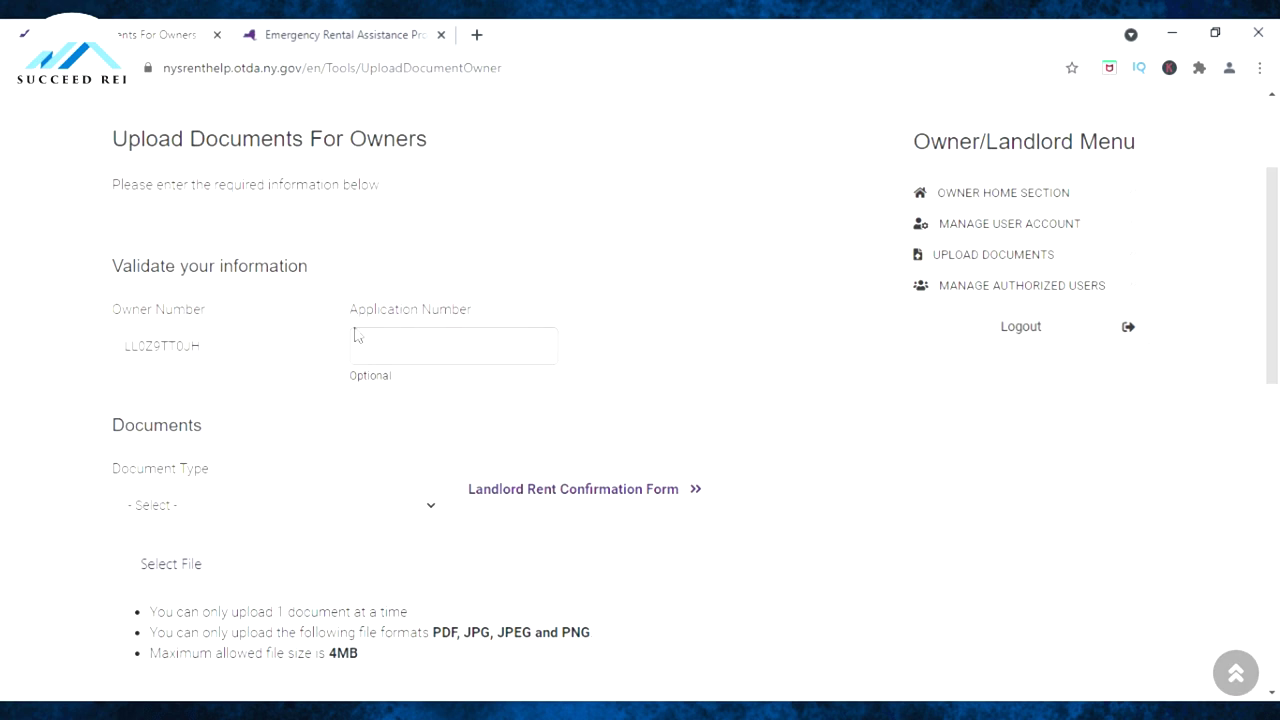
scroll(457, 337, "down", 1)
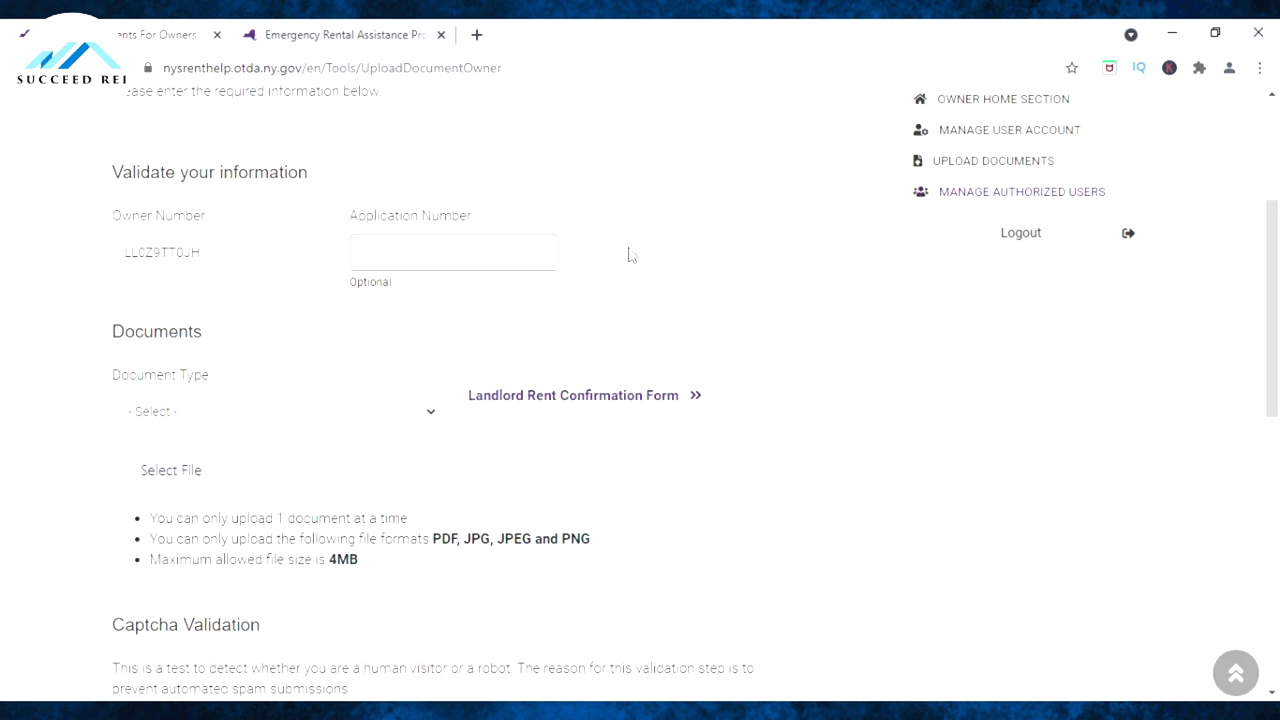
Step: Examine the document type, allowed file formats, size limit and captcha requirements of the upload form
scroll(628, 251, "down", 1)
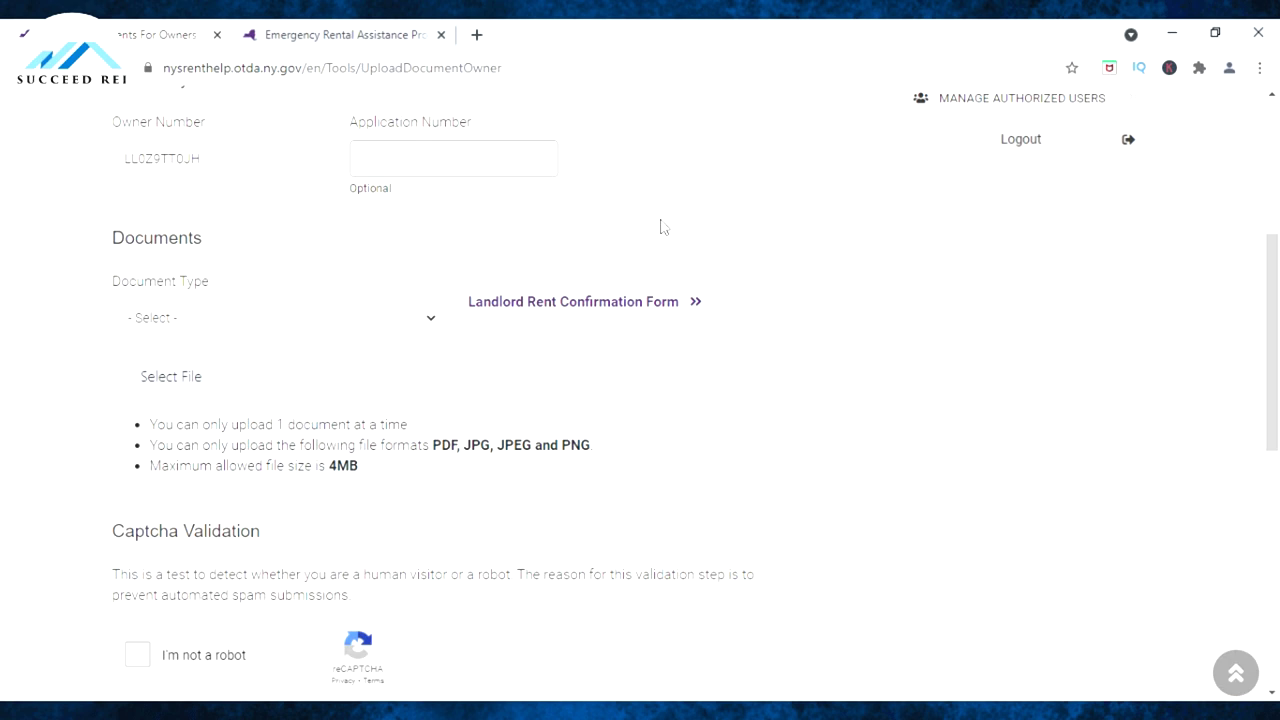
scroll(500, 233, "down", 1)
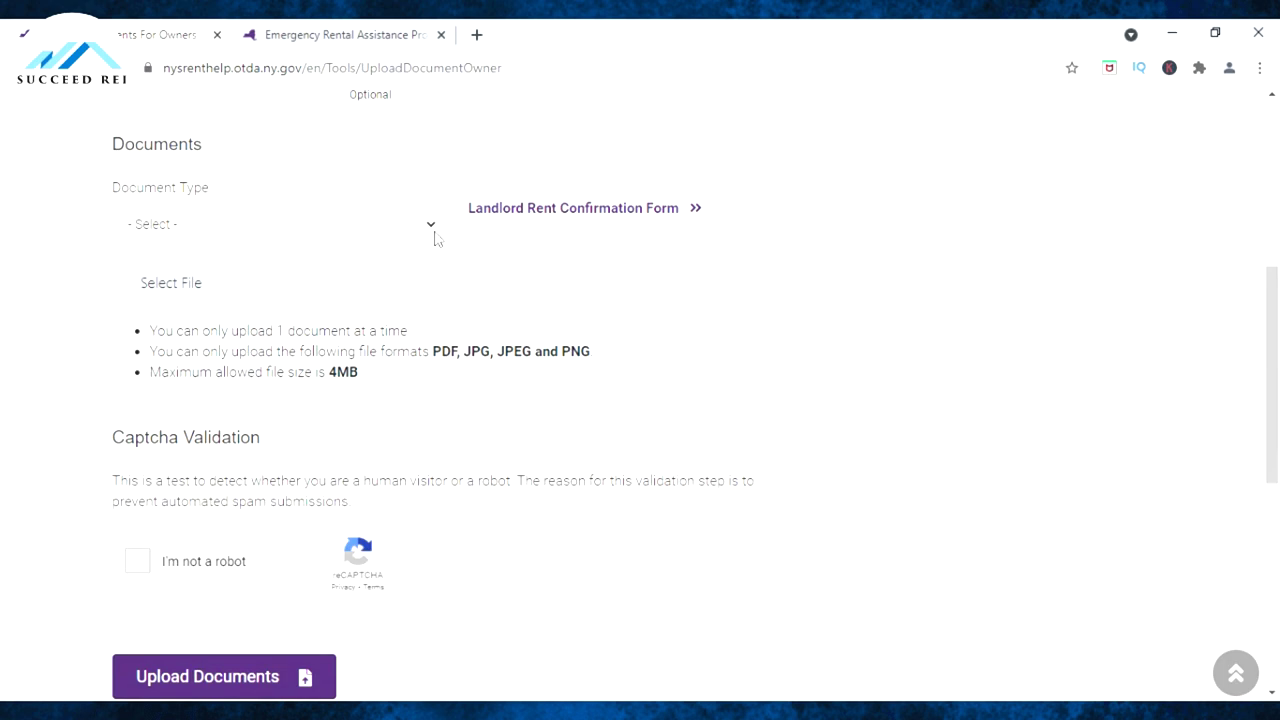
scroll(590, 266, "down", 1)
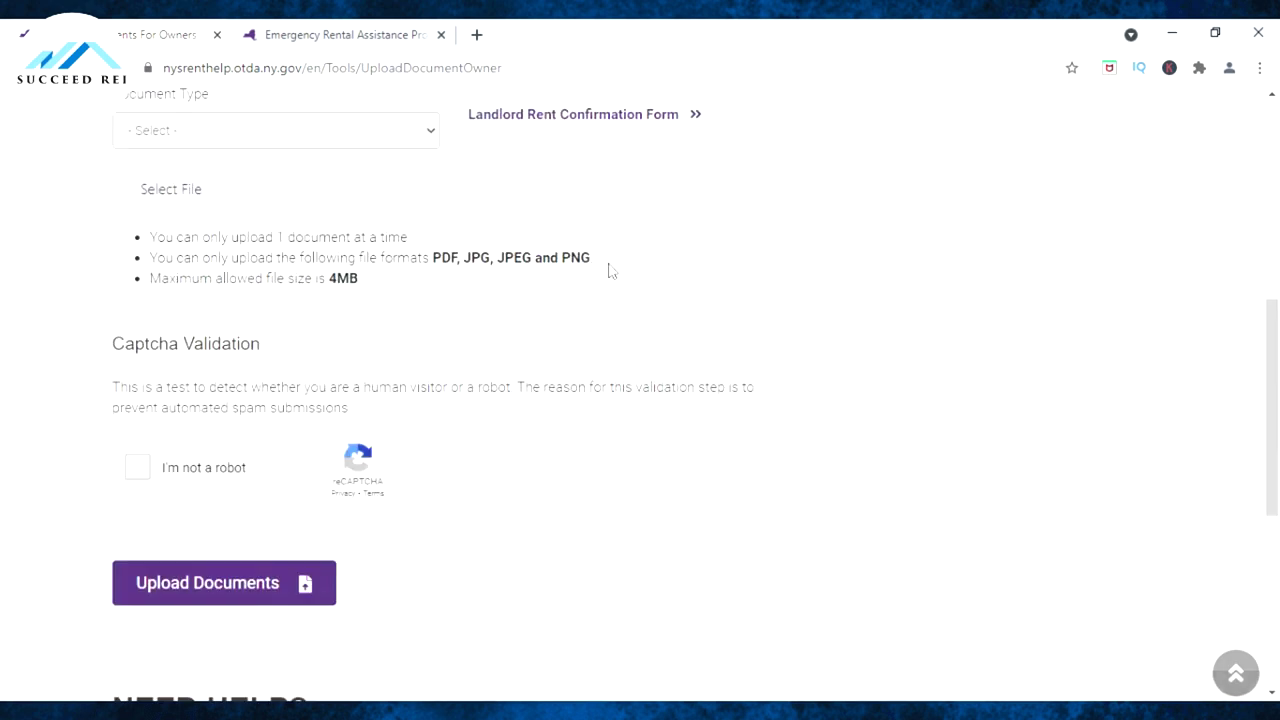
scroll(500, 234, "up", 1)
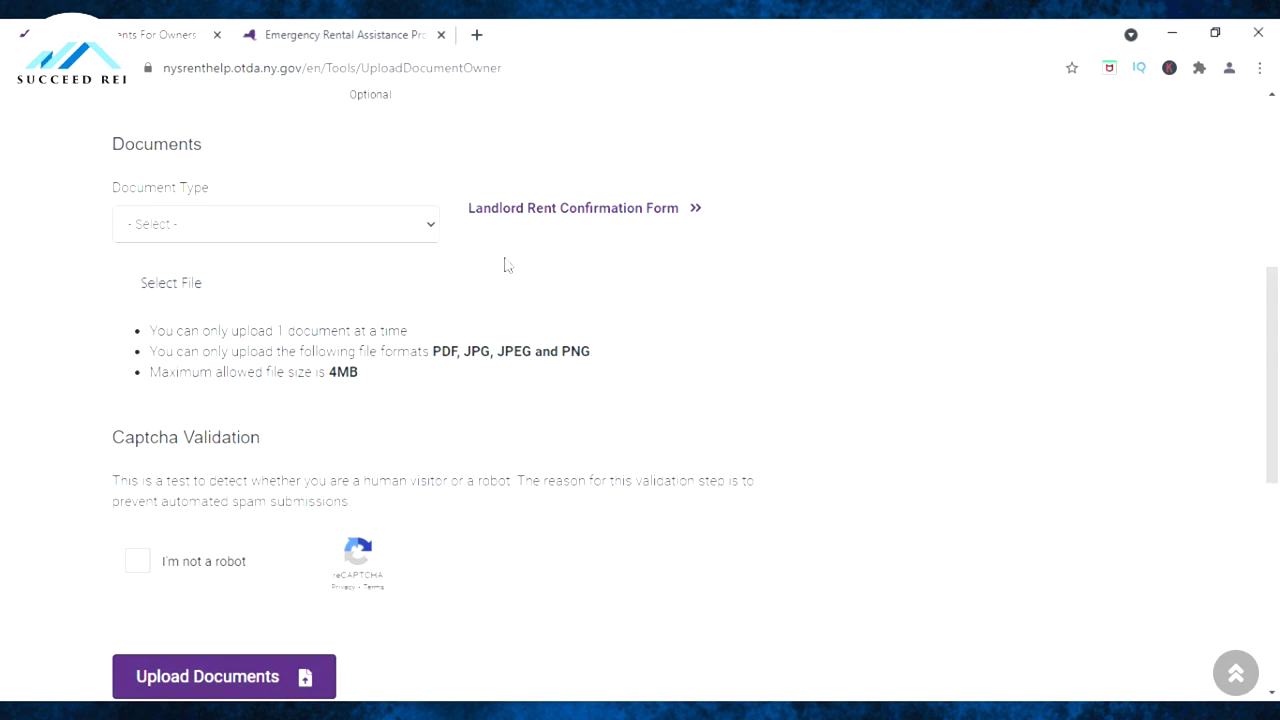
Step: Set the upload form's document type to Other
scroll(528, 262, "down", 1)
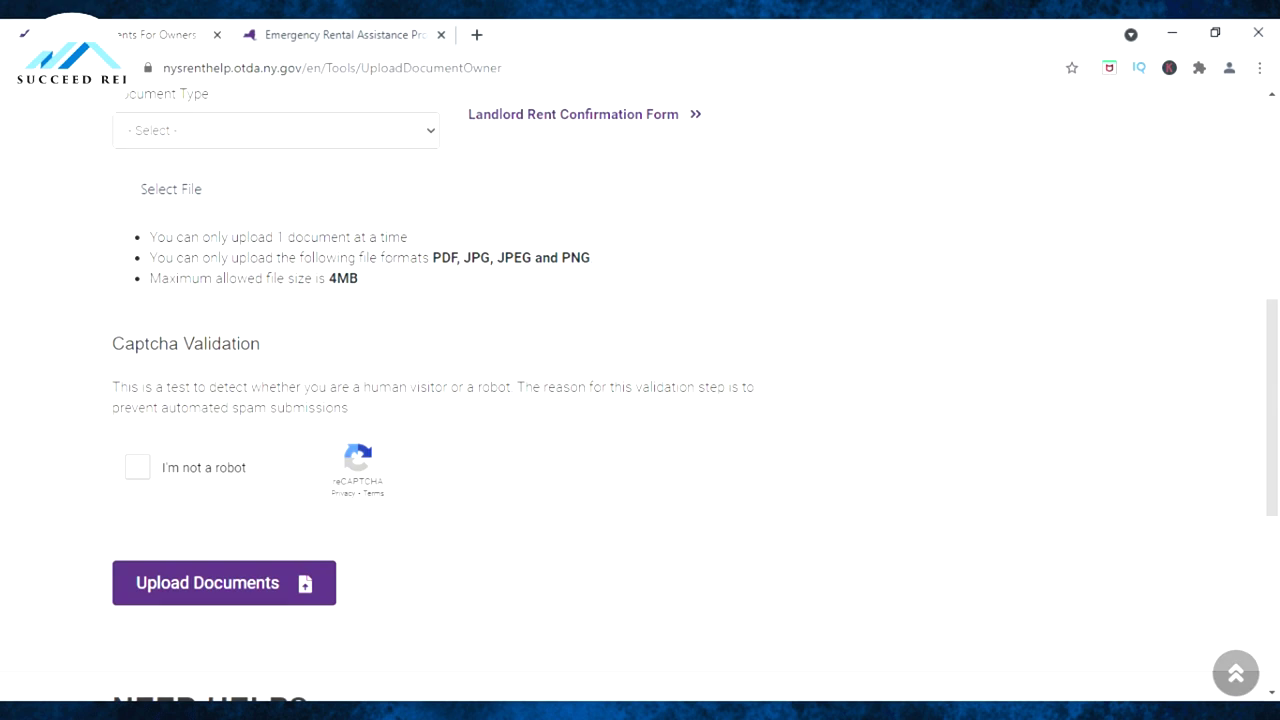
scroll(797, 337, "up", 3)
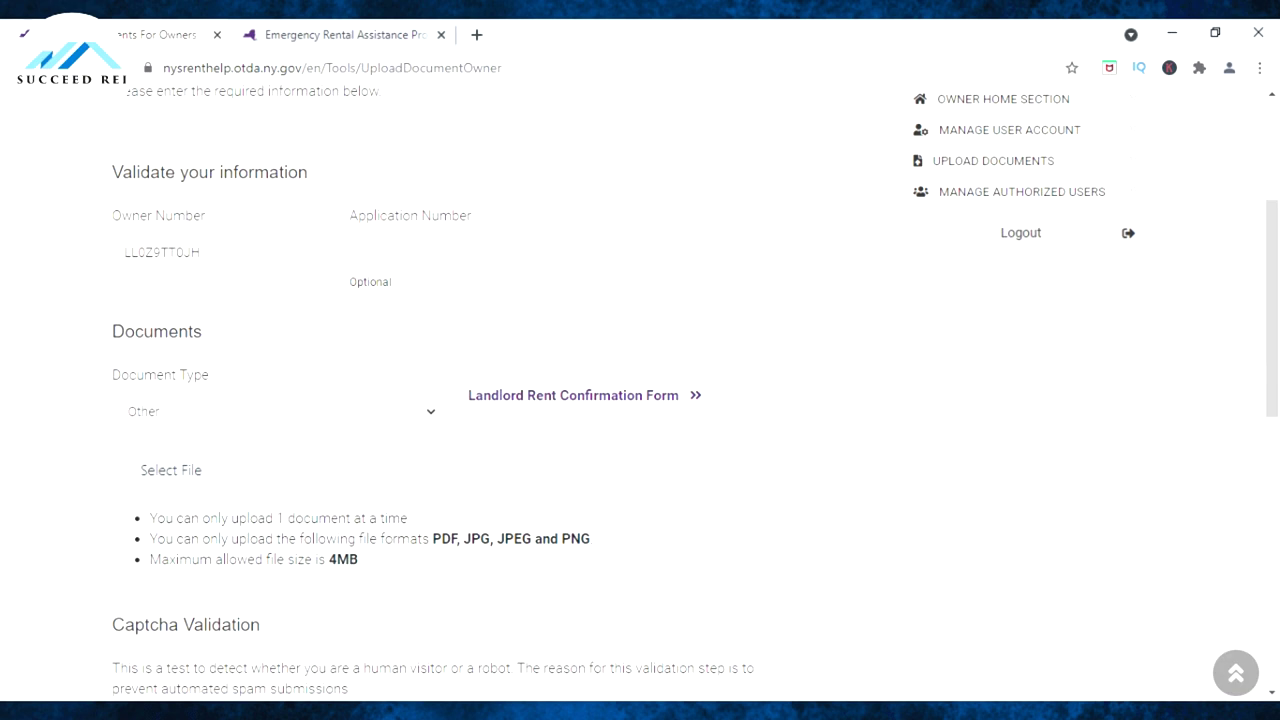
scroll(797, 337, "up", 2)
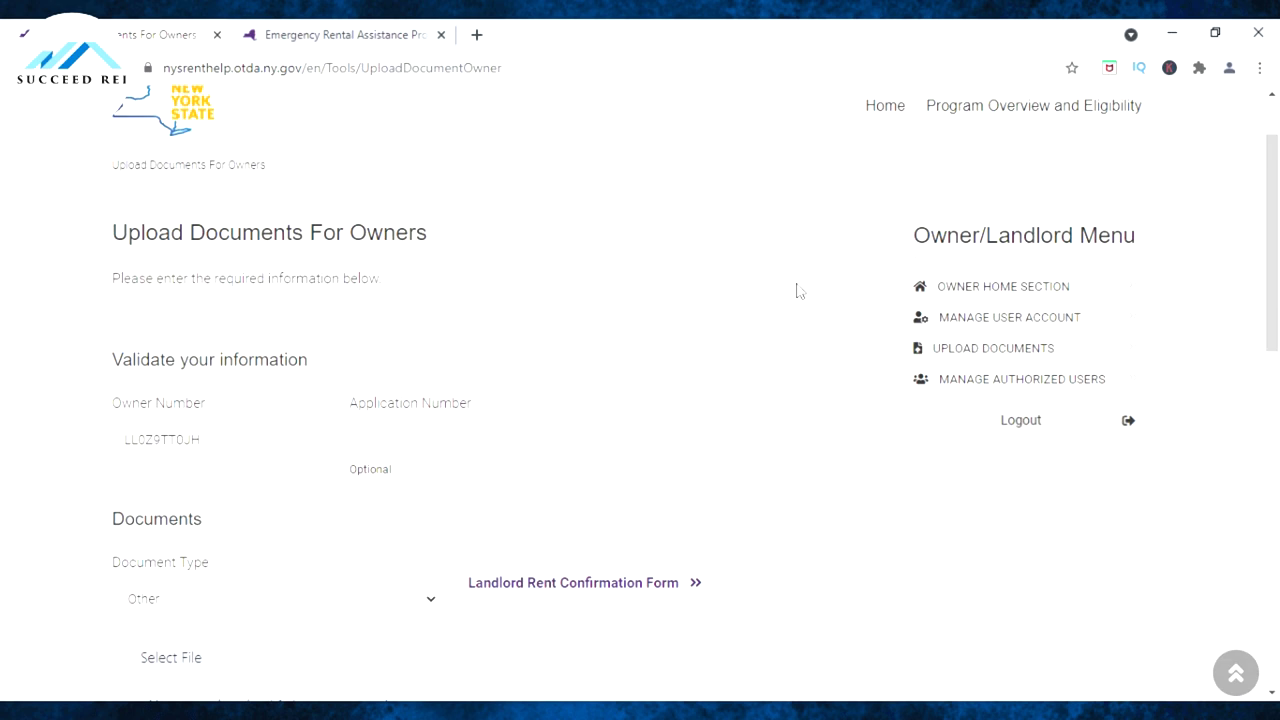
Step: Review the upload form from the owner validation fields to the captcha and submission area
scroll(798, 288, "down", 3)
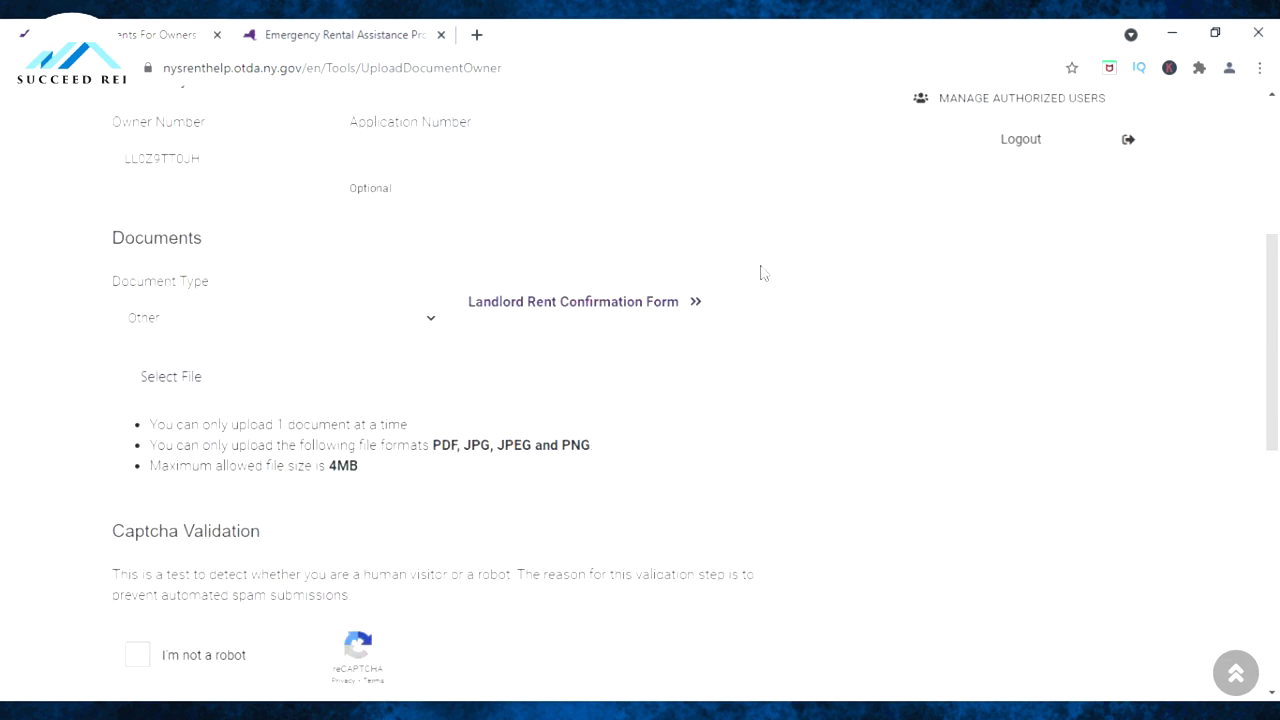
scroll(788, 275, "down", 1)
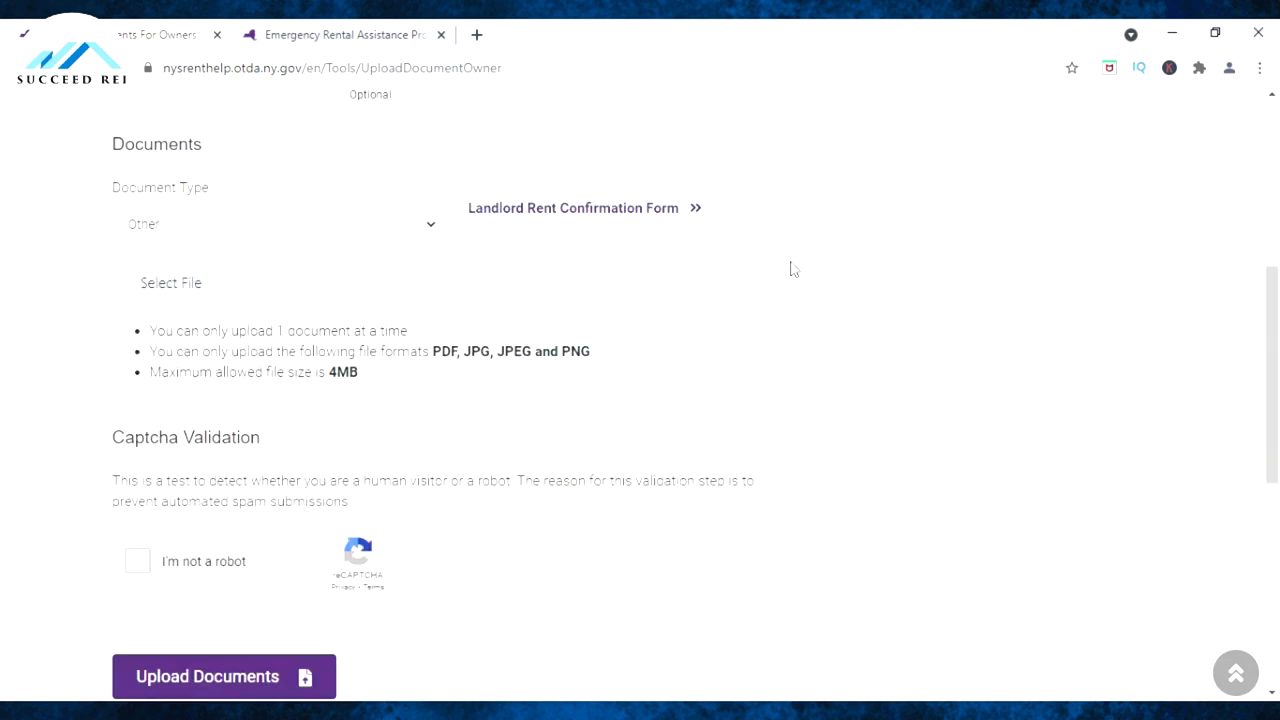
scroll(797, 265, "down", 1)
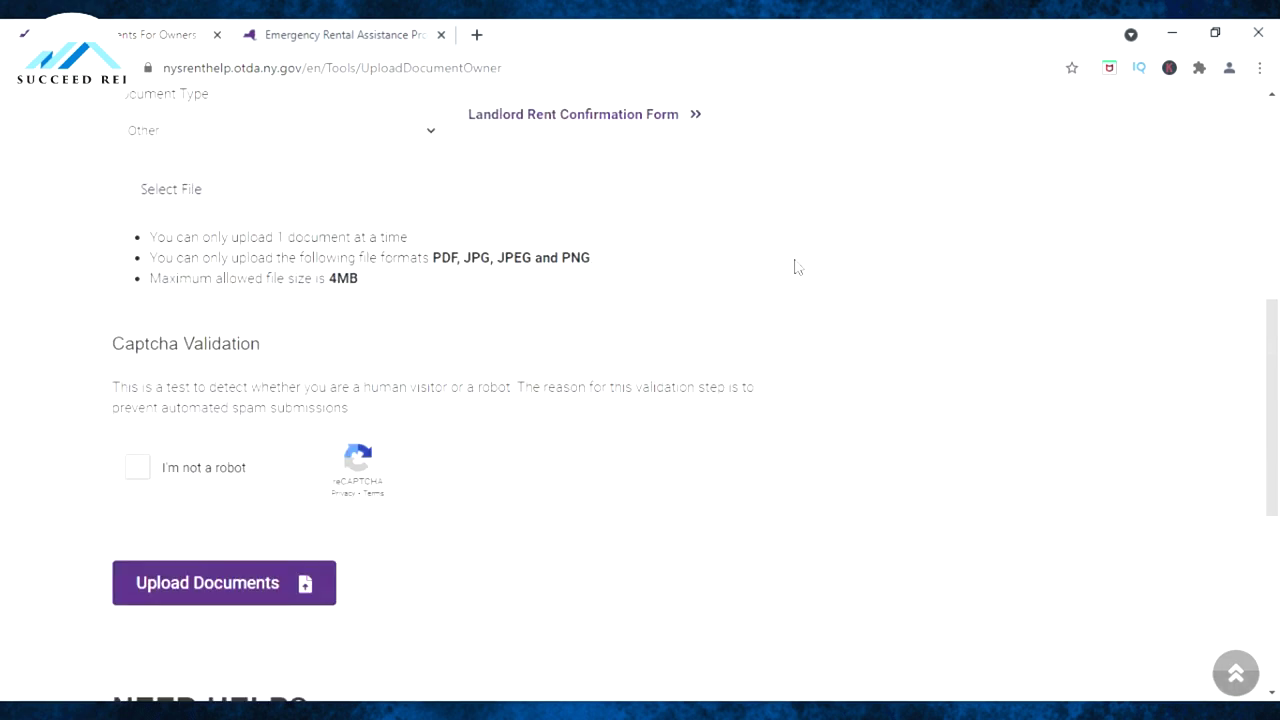
scroll(812, 285, "up", 4)
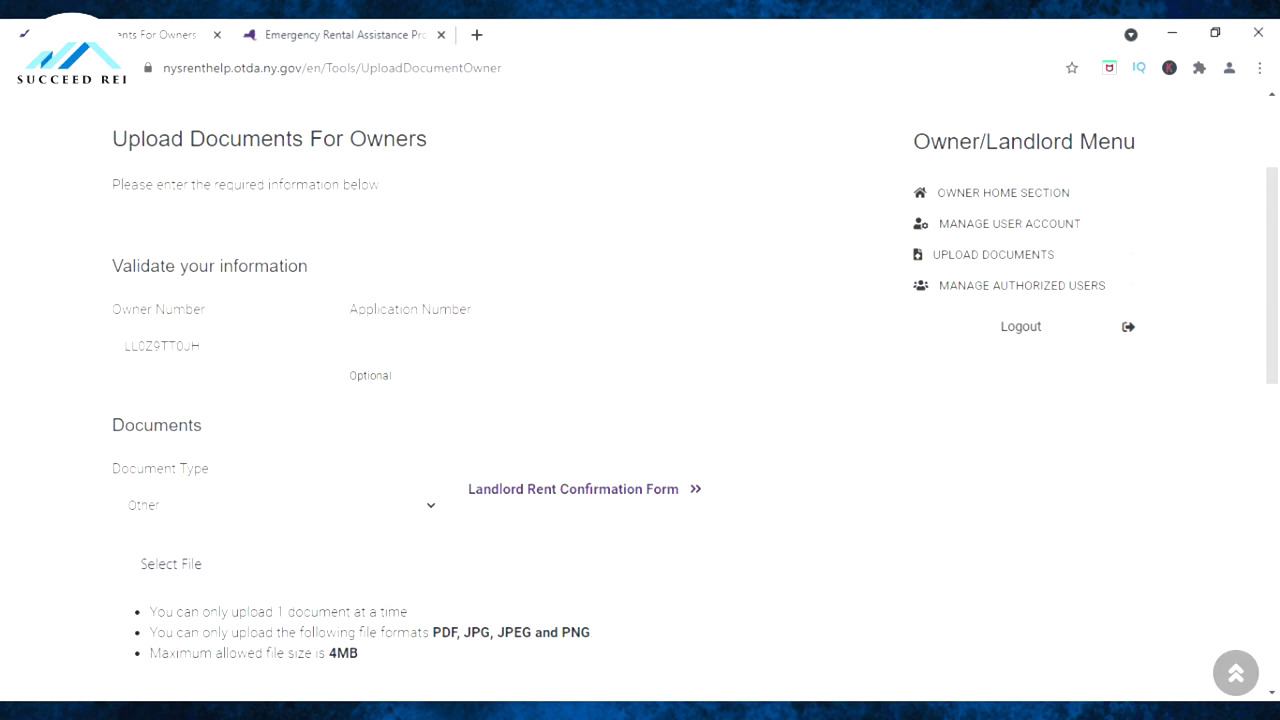
Step: Open the Landlord Rent Confirmation Form and examine its Summary Table and the 2020 and 2021 Monthly Table
scroll(643, 311, "down", 2)
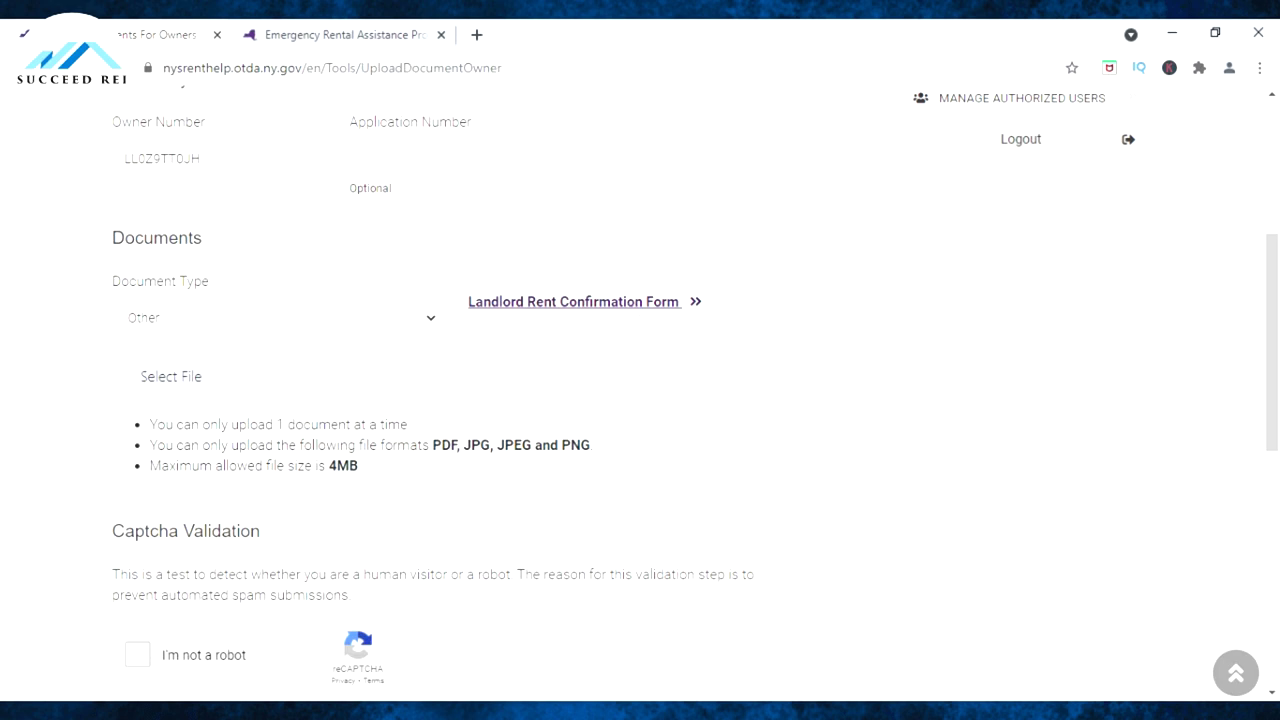
left_click(589, 306)
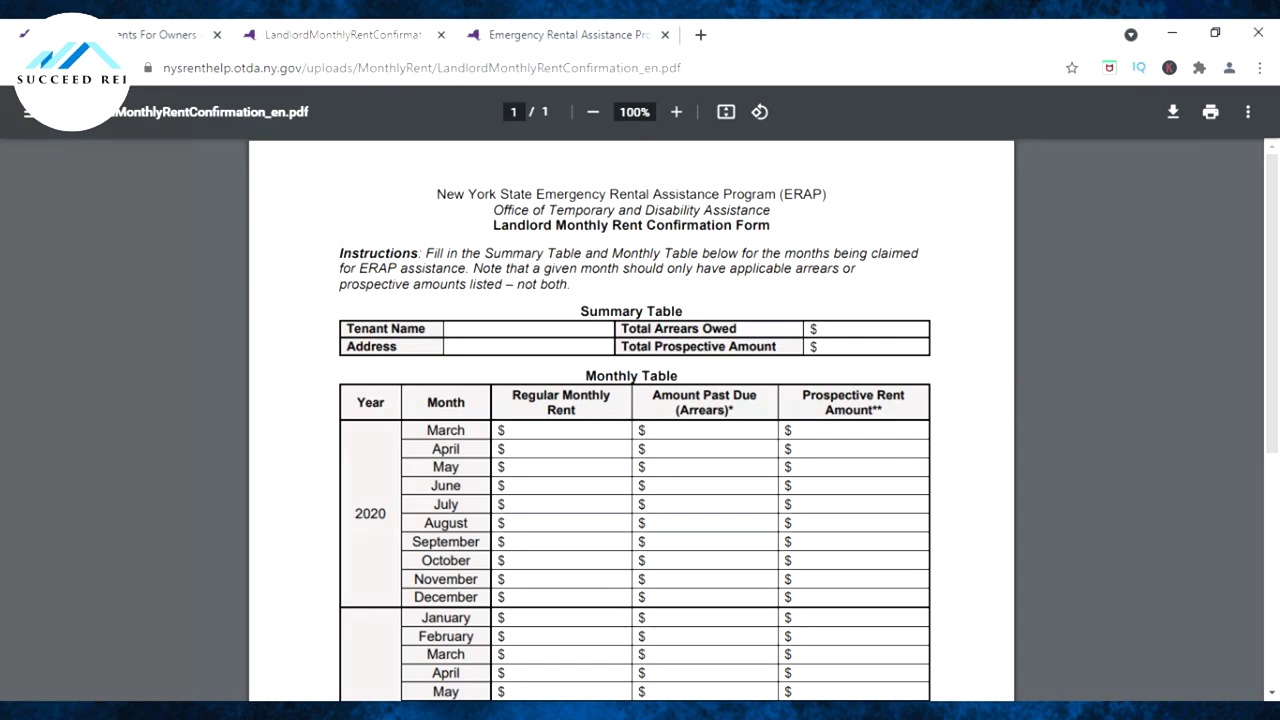
scroll(631, 421, "down", 1)
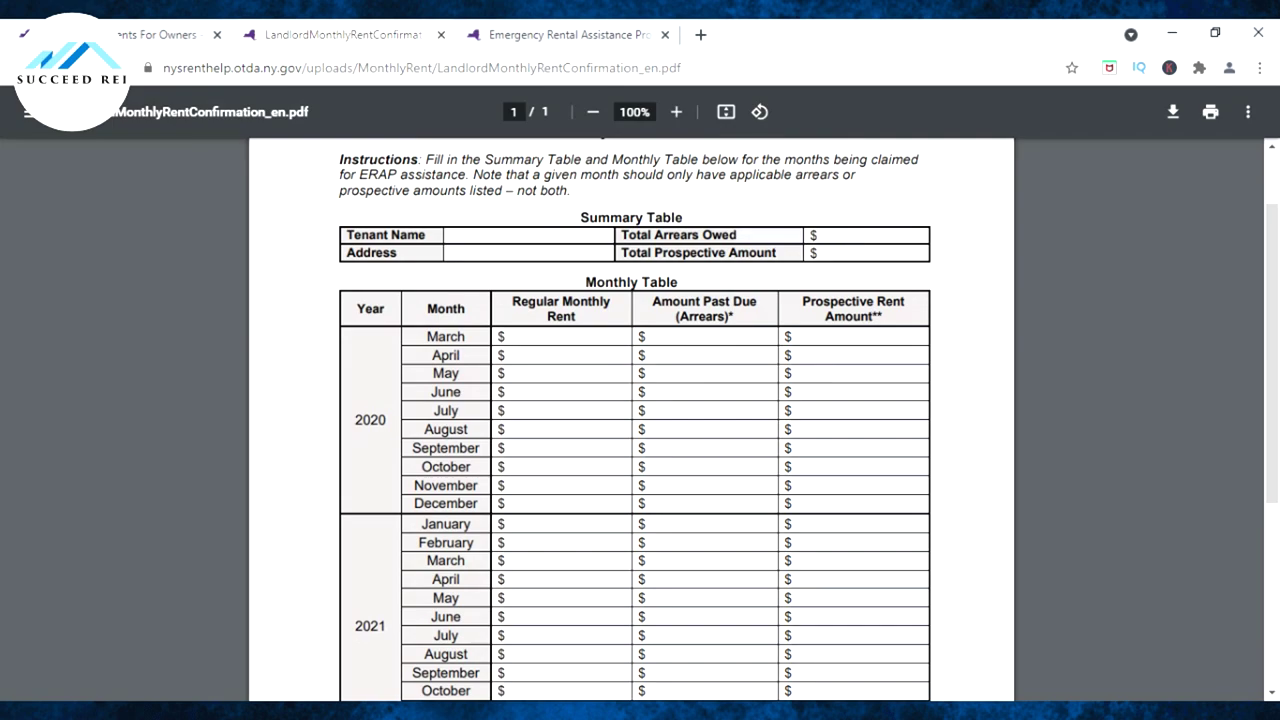
scroll(930, 252, "down", 3)
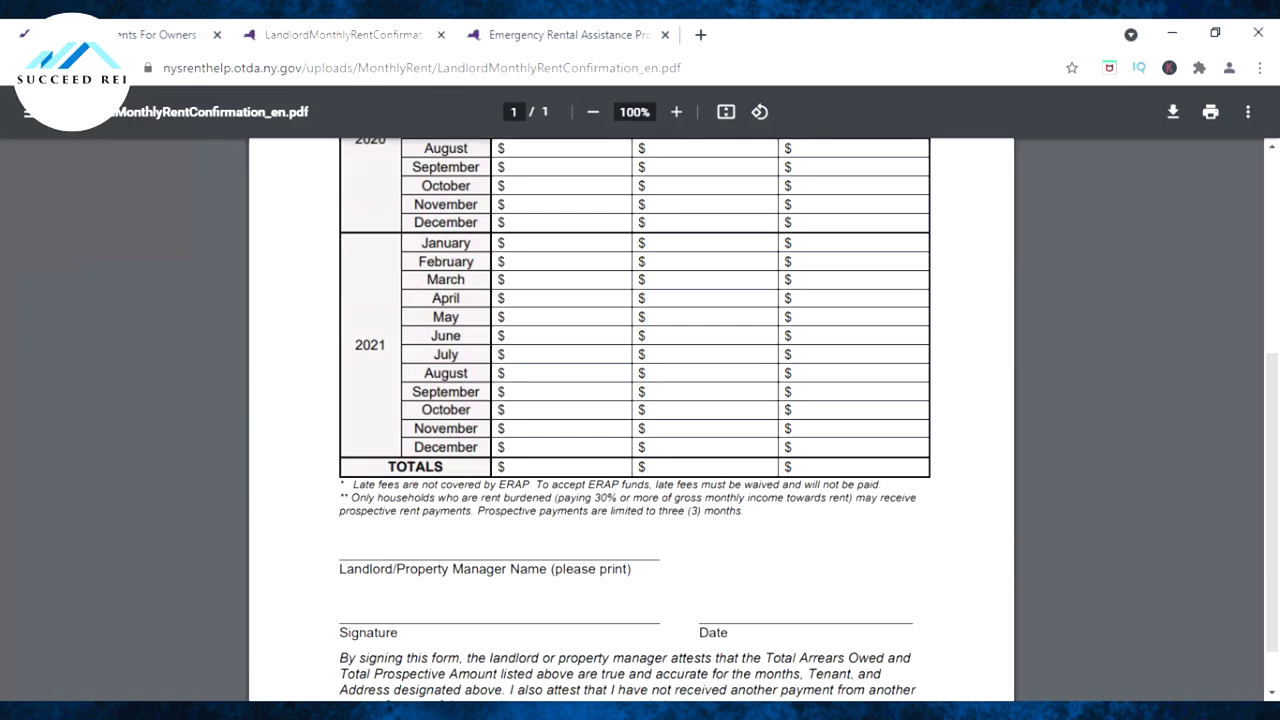
scroll(774, 330, "up", 2)
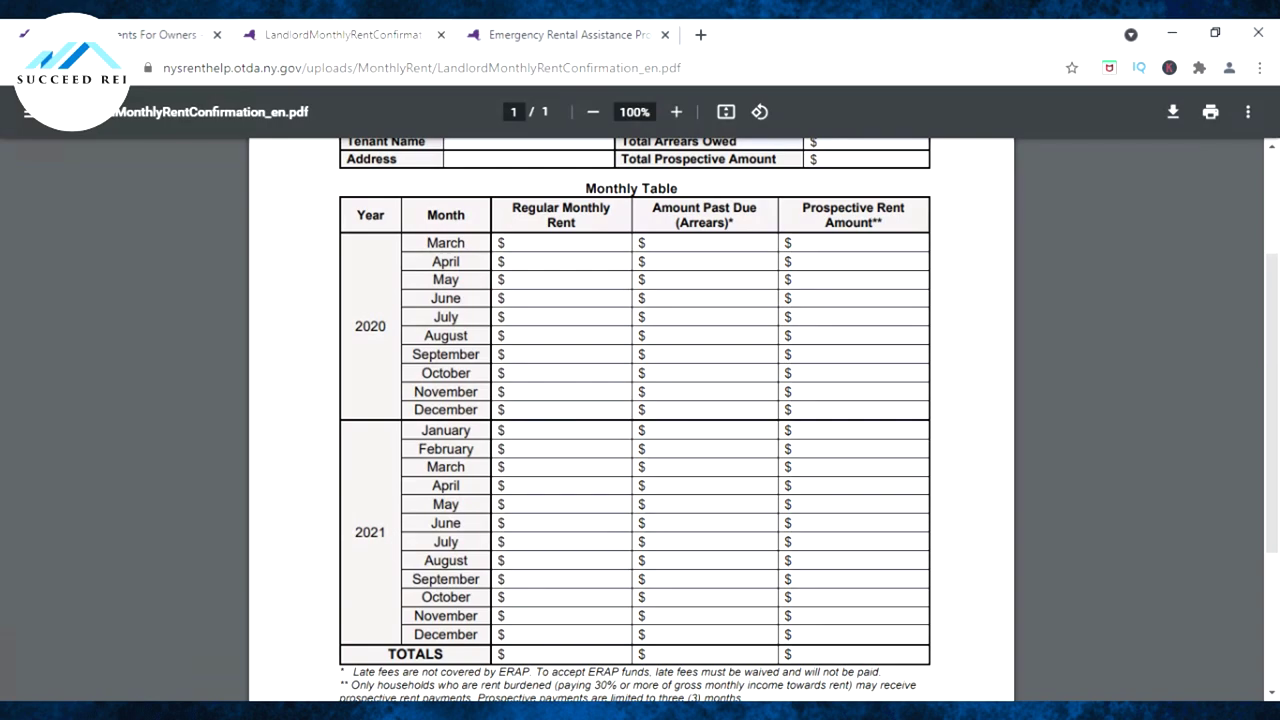
scroll(843, 403, "up", 1)
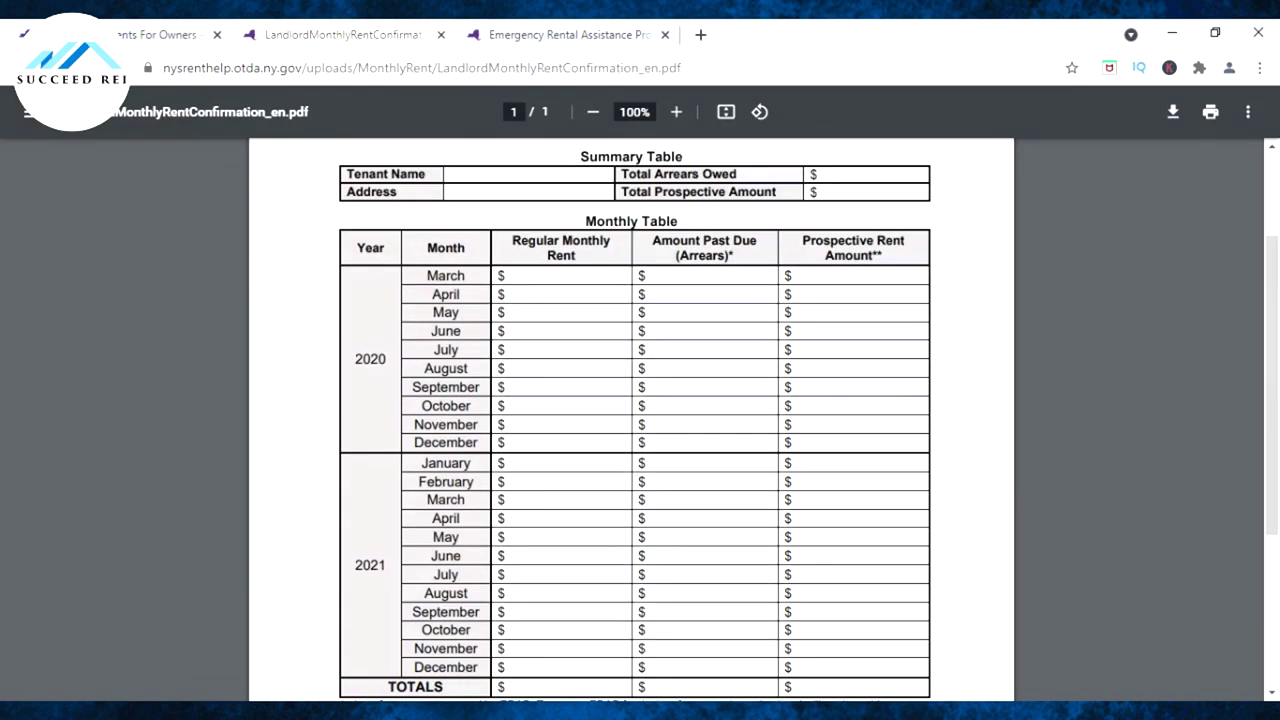
Step: Read the rent confirmation form's totals, late-fee and prospective-rent footnotes and the landlord signature section
scroll(635, 420, "down", 2)
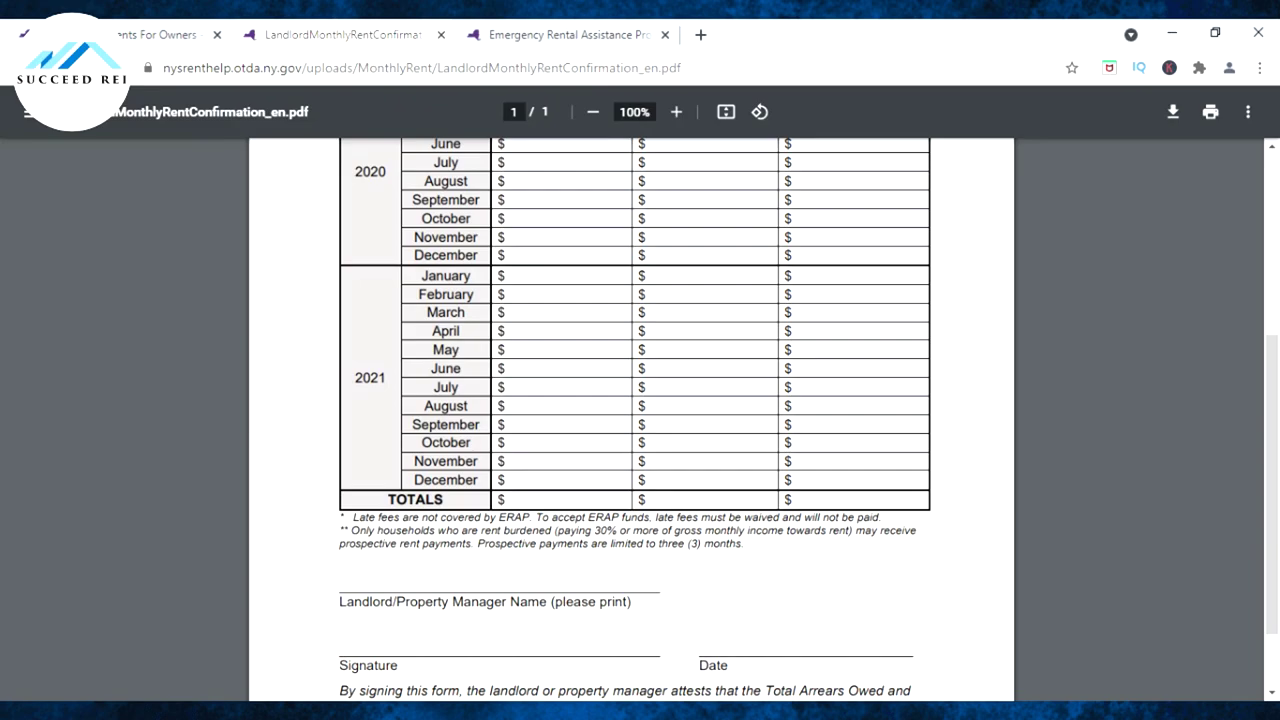
scroll(630, 400, "down", 2)
scroll(630, 400, "up", 3)
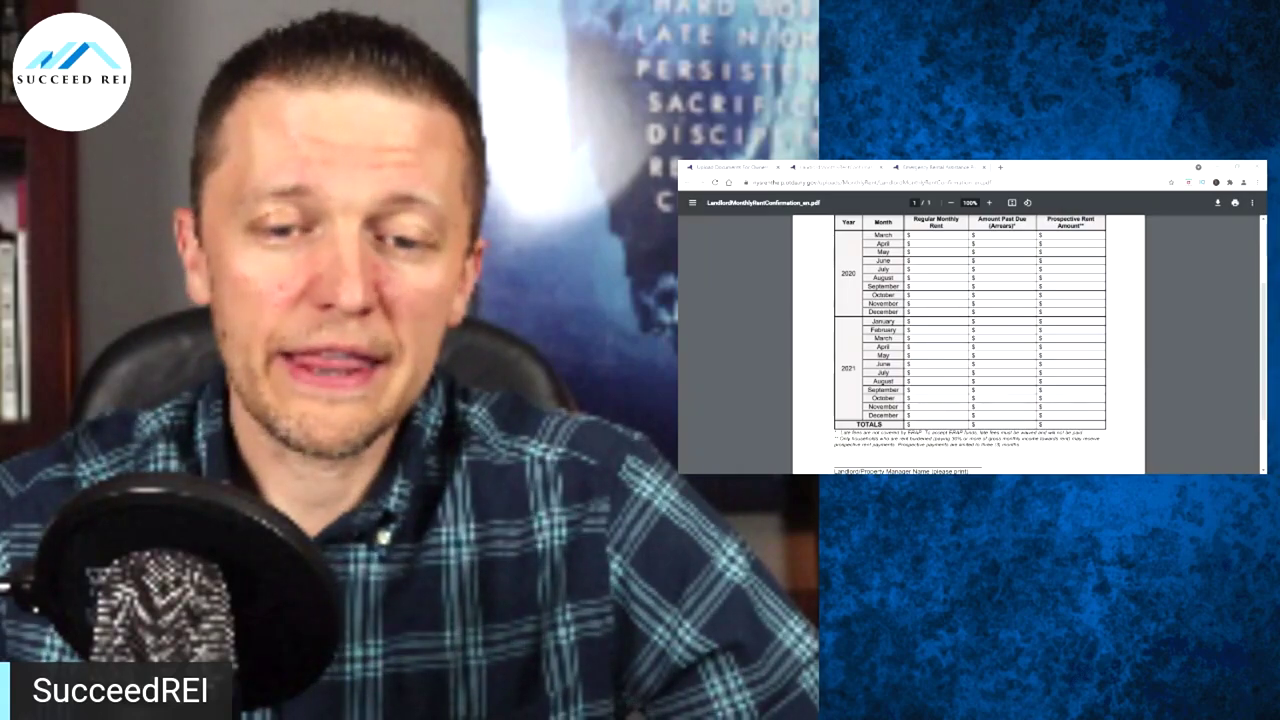
scroll(968, 340, "up", 3)
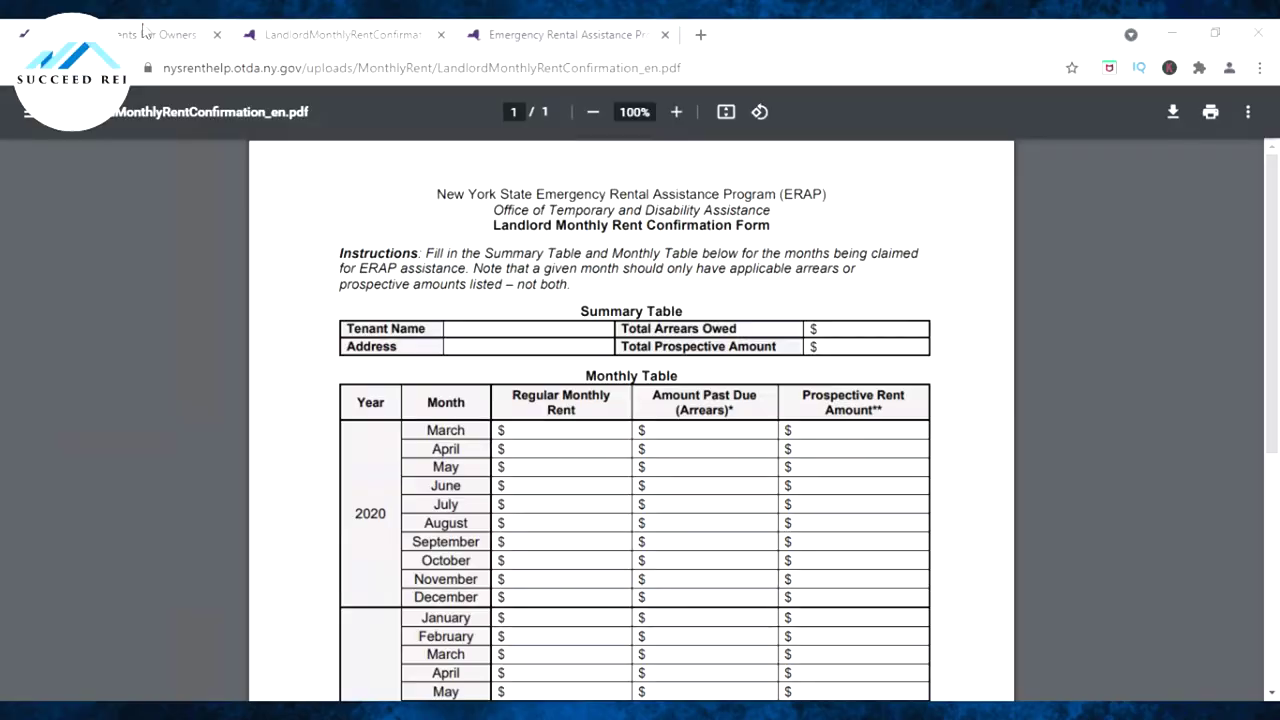
Step: Return to the Upload Documents For Owners page and review its fields and the Owner/Landlord Menu
left_click(143, 34)
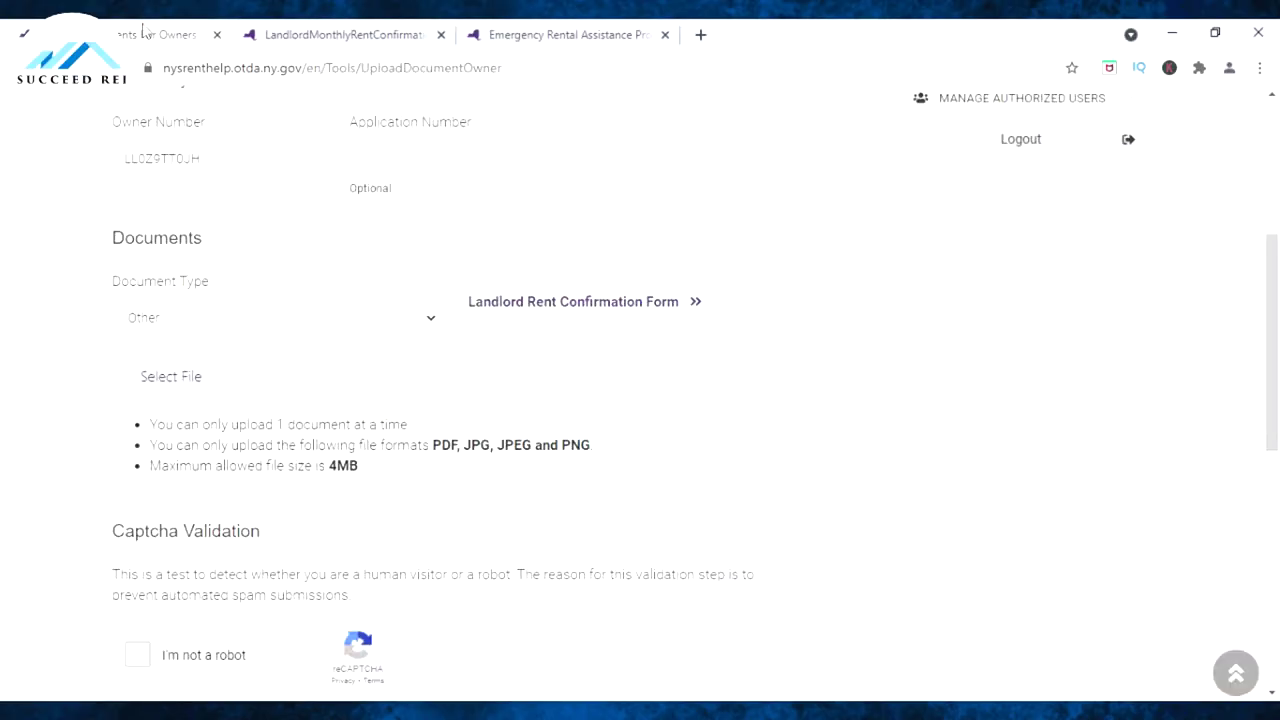
scroll(646, 363, "up", 4)
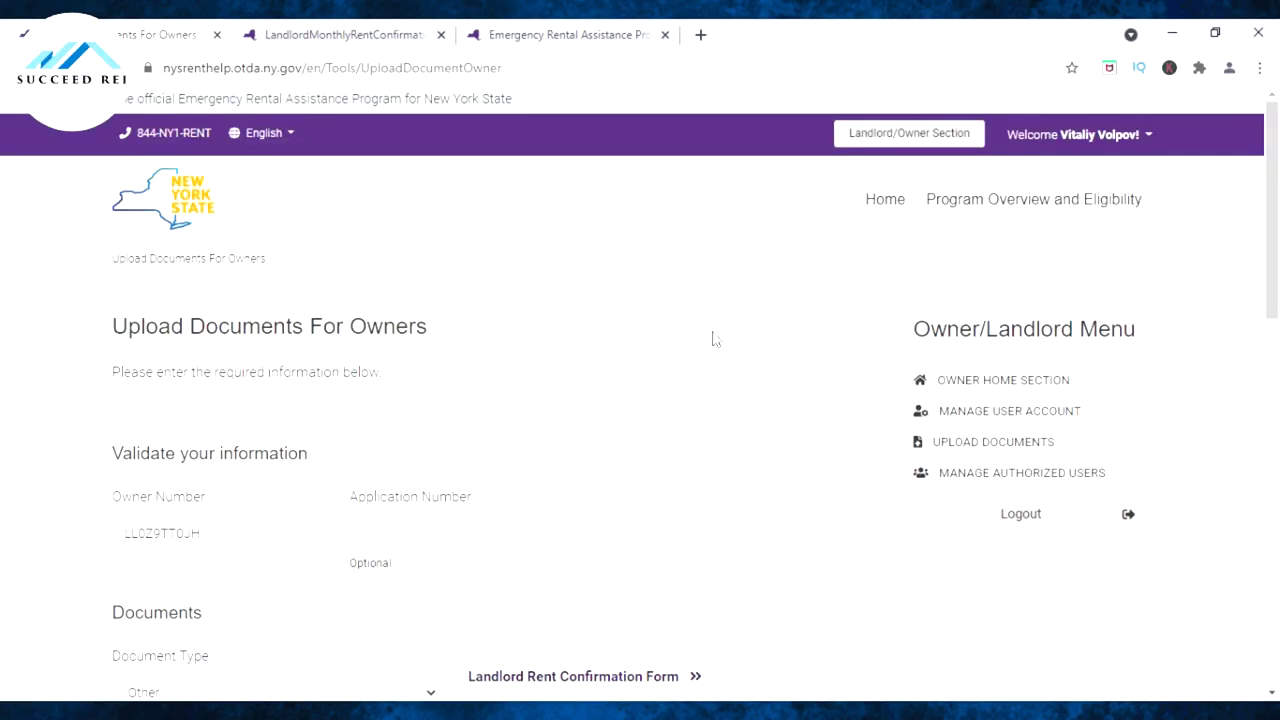
scroll(714, 338, "down", 3)
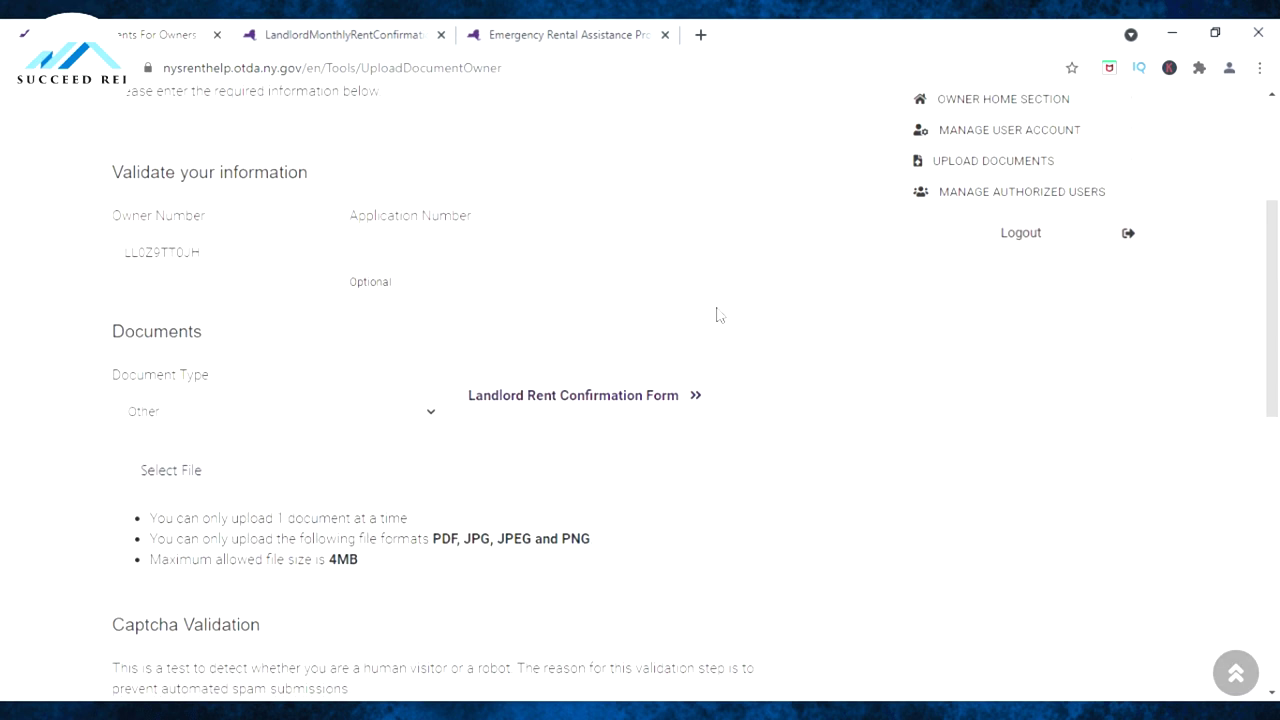
Step: Review the owner upload form's validation fields, document type, file selection, file format and size limits, and captcha section
scroll(714, 311, "up", 2)
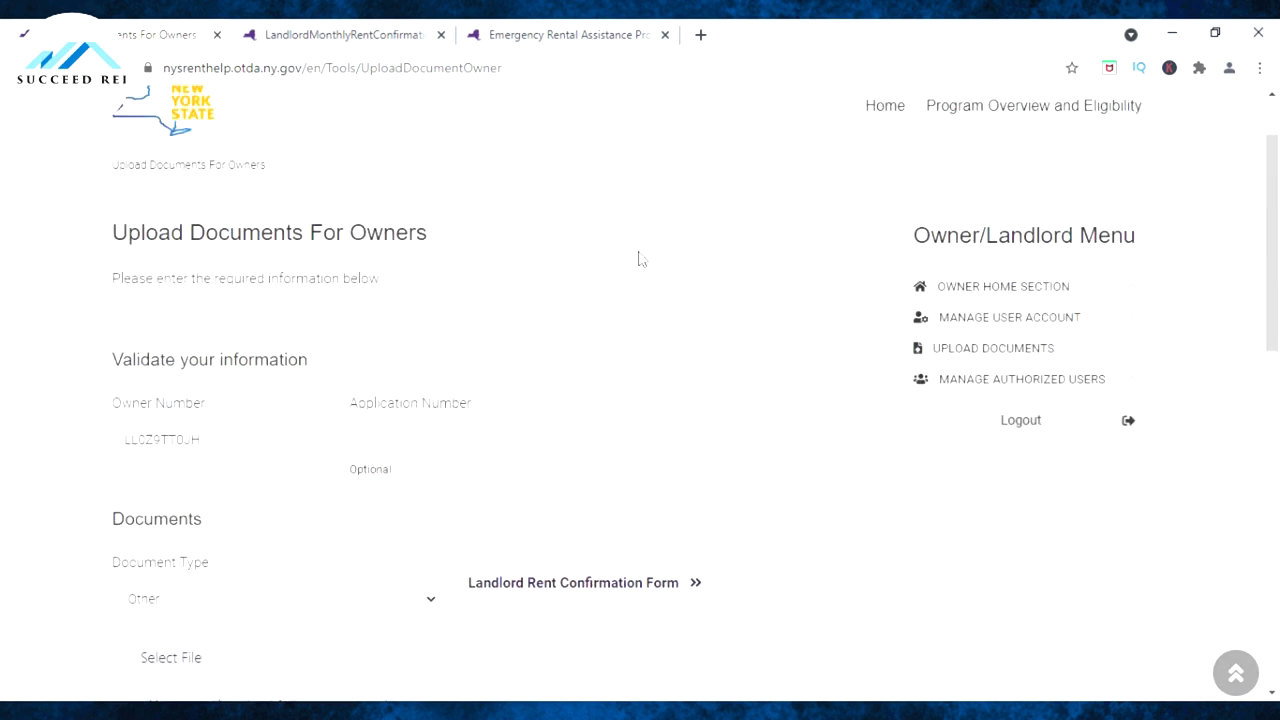
scroll(648, 259, "down", 1)
scroll(650, 261, "down", 1)
scroll(660, 256, "down", 1)
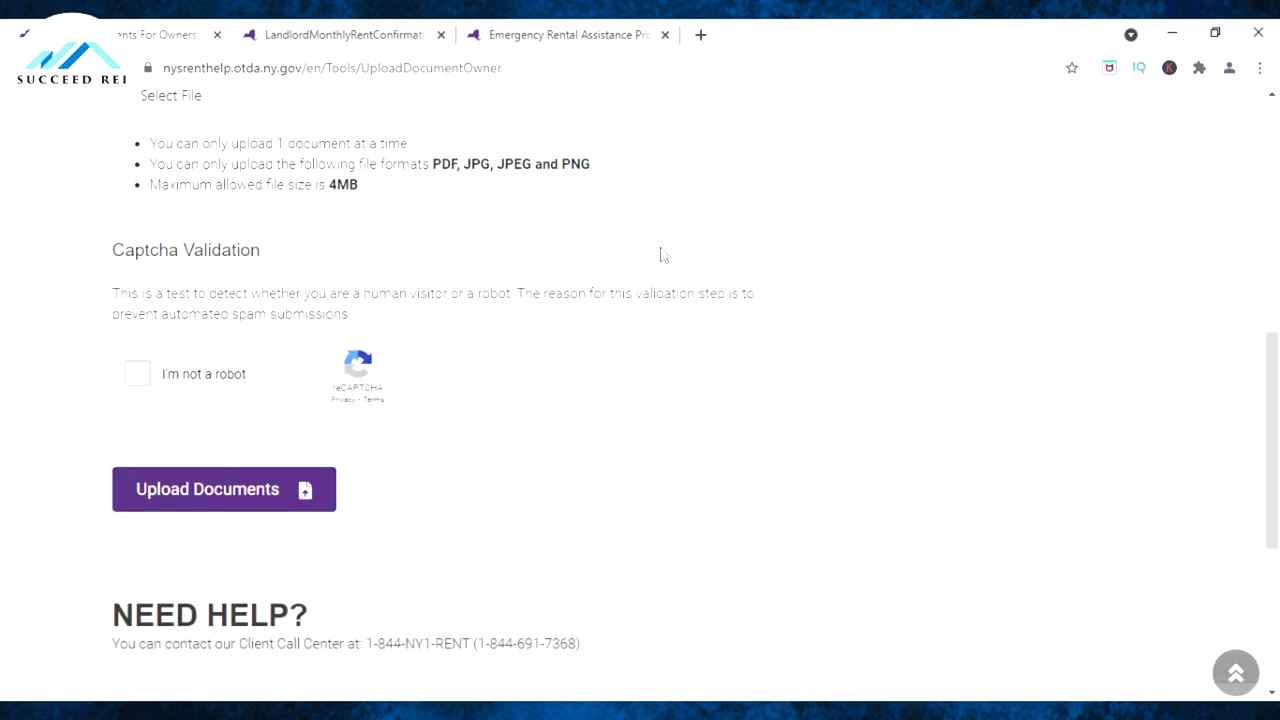
scroll(660, 260, "up", 5)
scroll(580, 281, "down", 4)
scroll(600, 285, "up", 1)
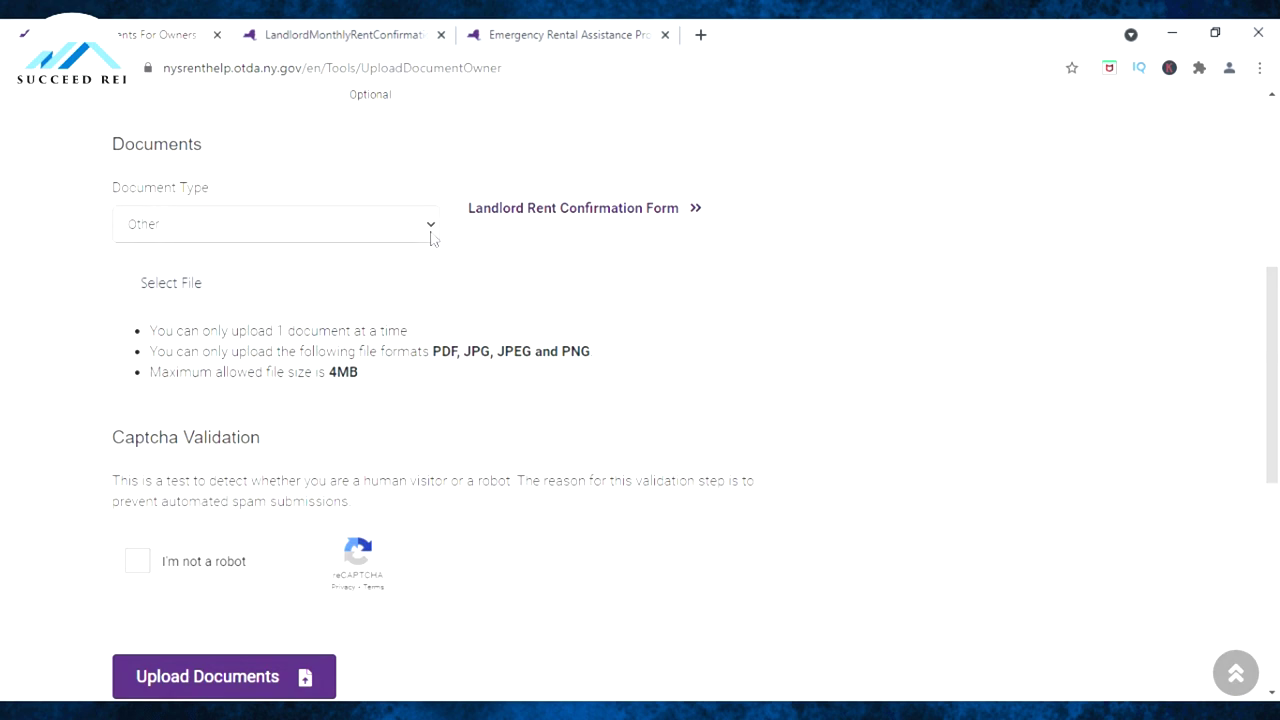
left_click(176, 290)
scroll(218, 296, "down", 3)
scroll(218, 296, "up", 1)
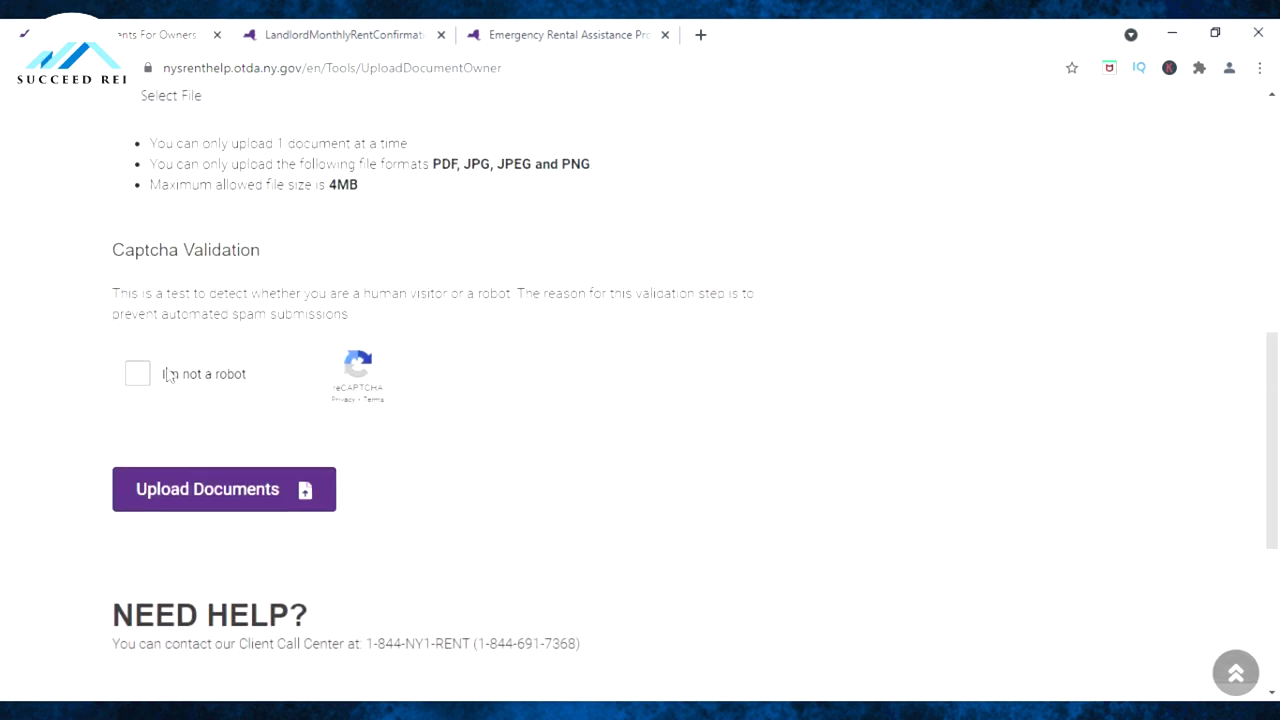
Step: Complete the "I'm not a robot" check on the owner upload form and look back over the form
left_click(238, 383)
scroll(664, 422, "up", 5)
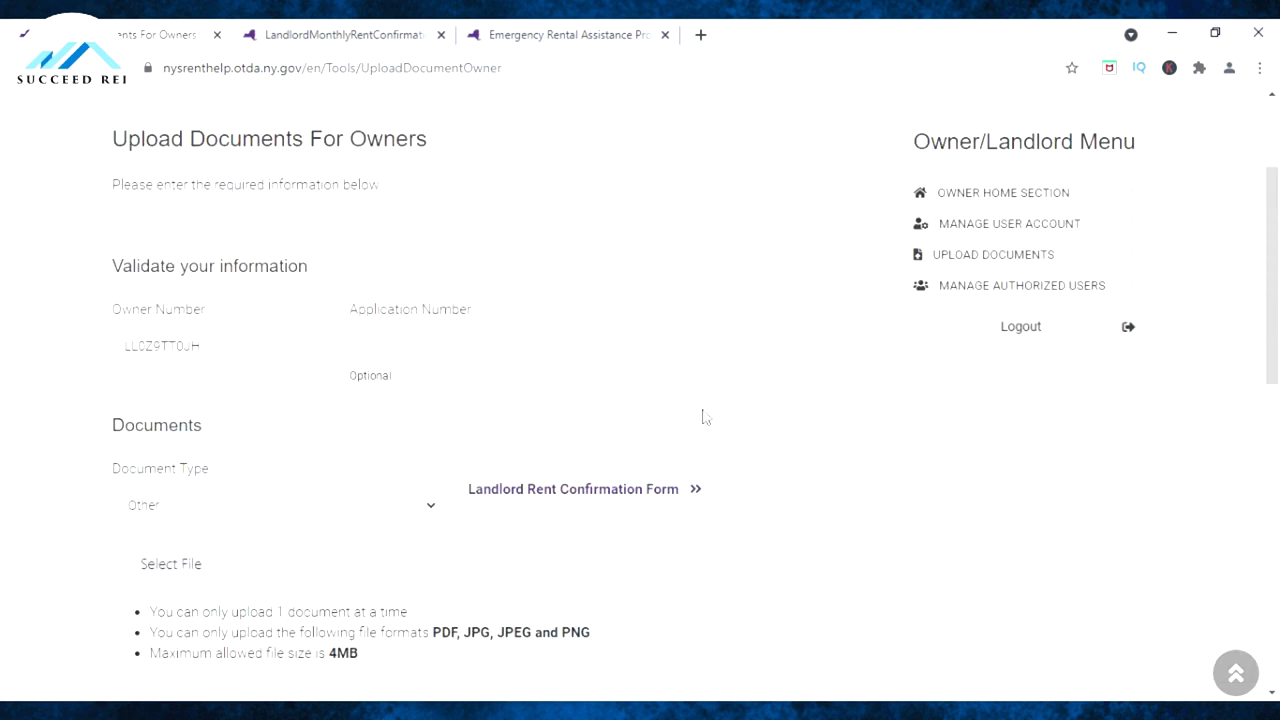
scroll(686, 389, "down", 5)
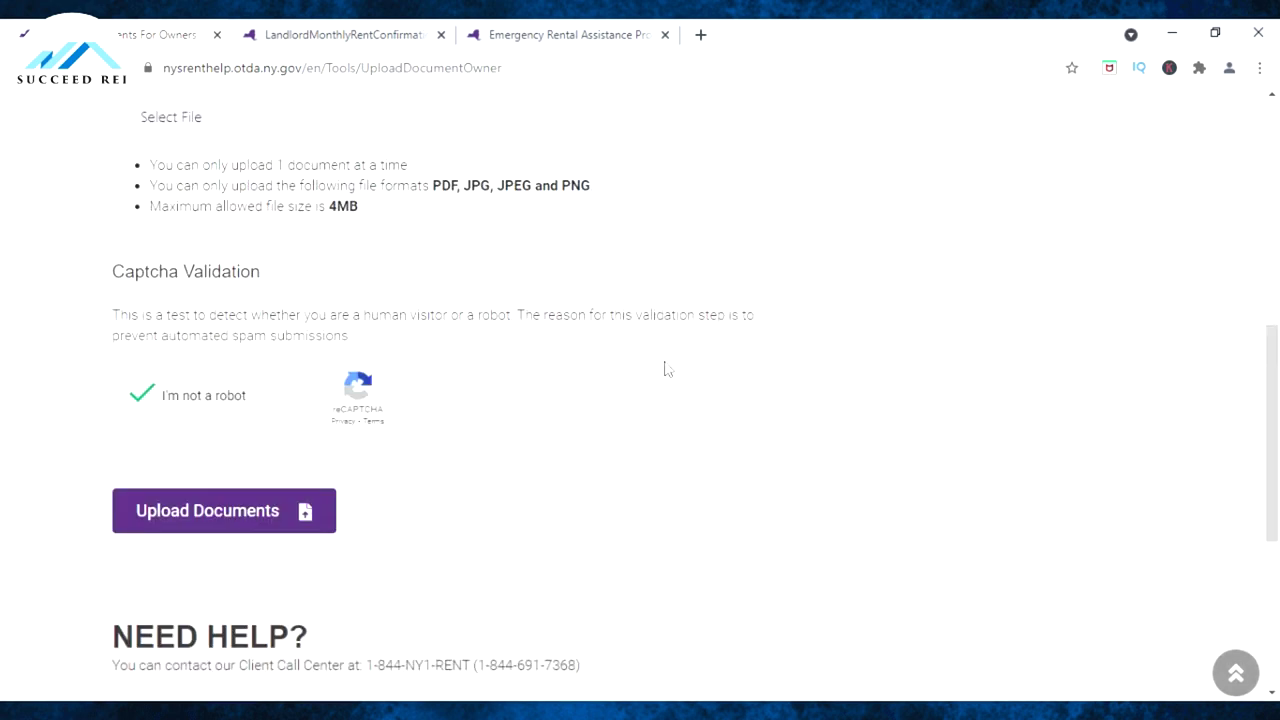
scroll(666, 369, "up", 5)
scroll(660, 340, "up", 2)
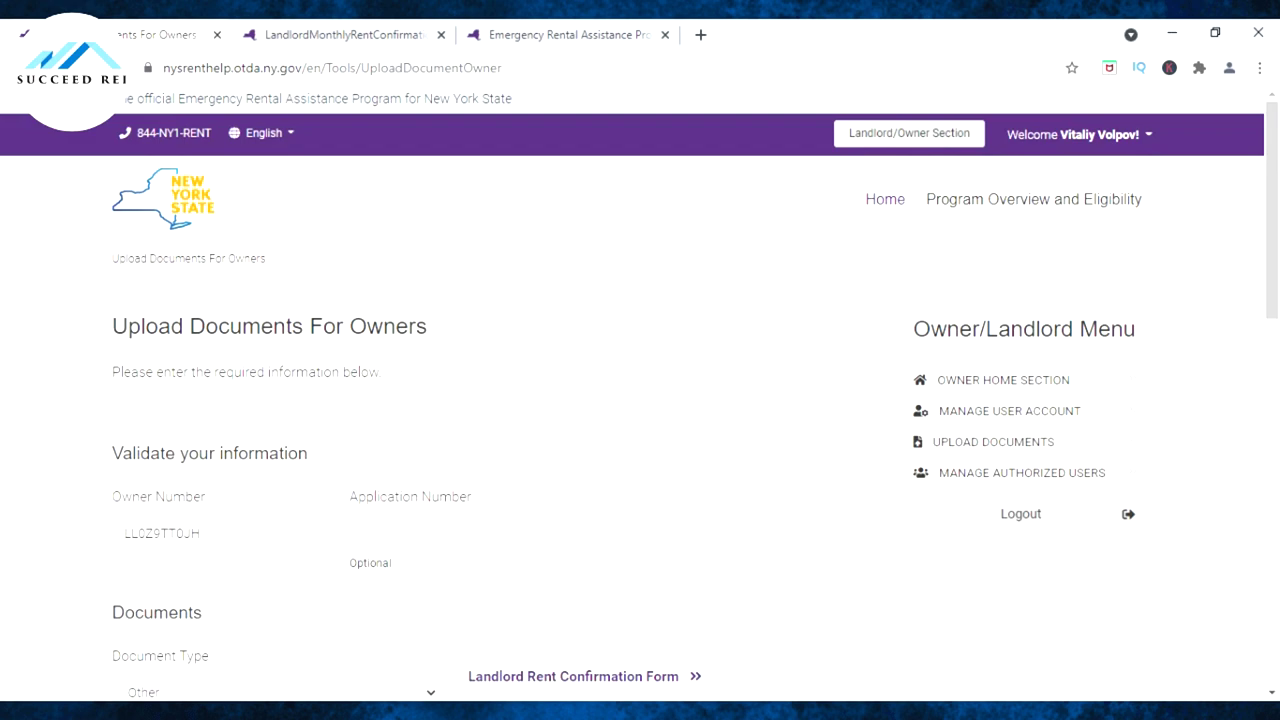
Step: Return to the ERAP home page and start a new rental assistance application
left_click(885, 203)
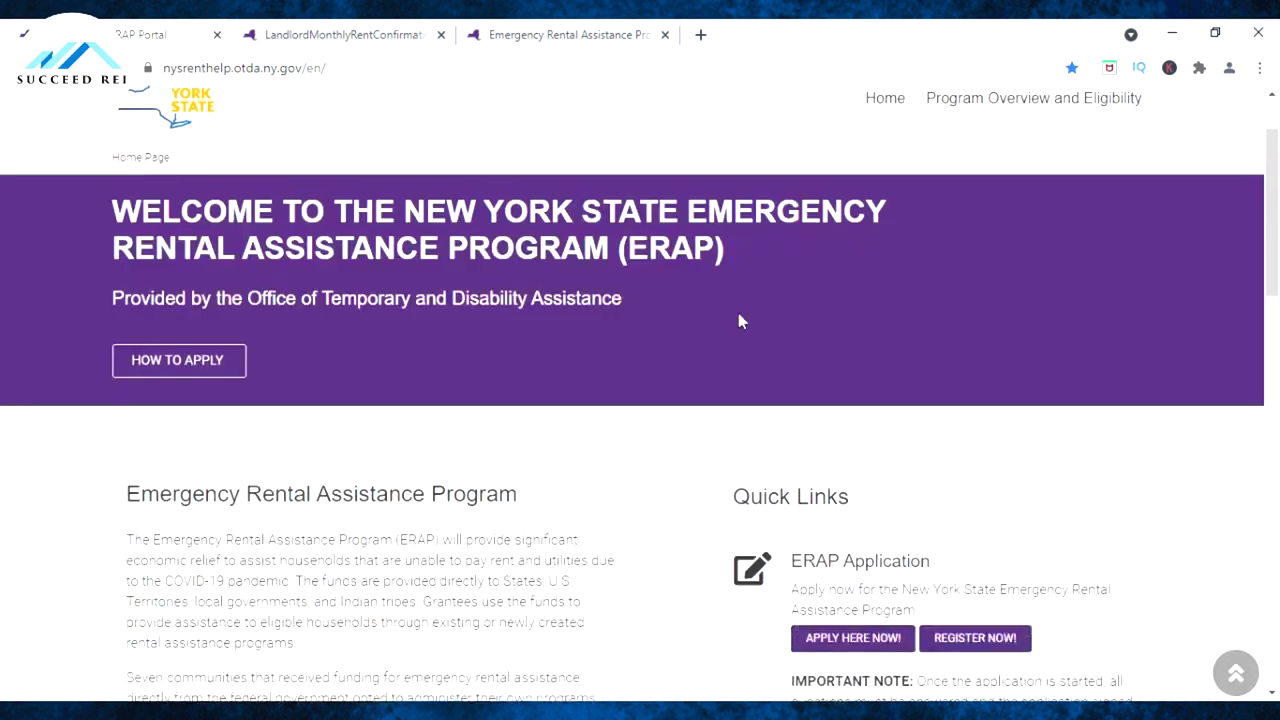
scroll(746, 297, "down", 2)
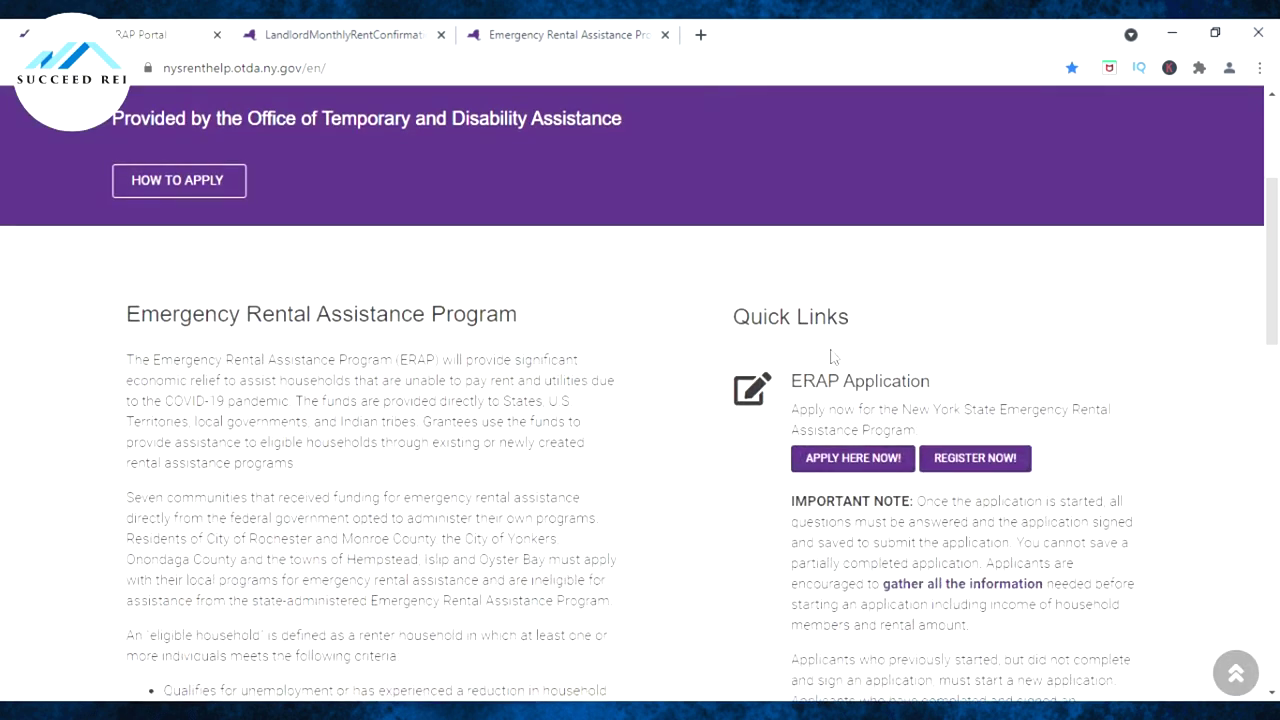
left_click(845, 462)
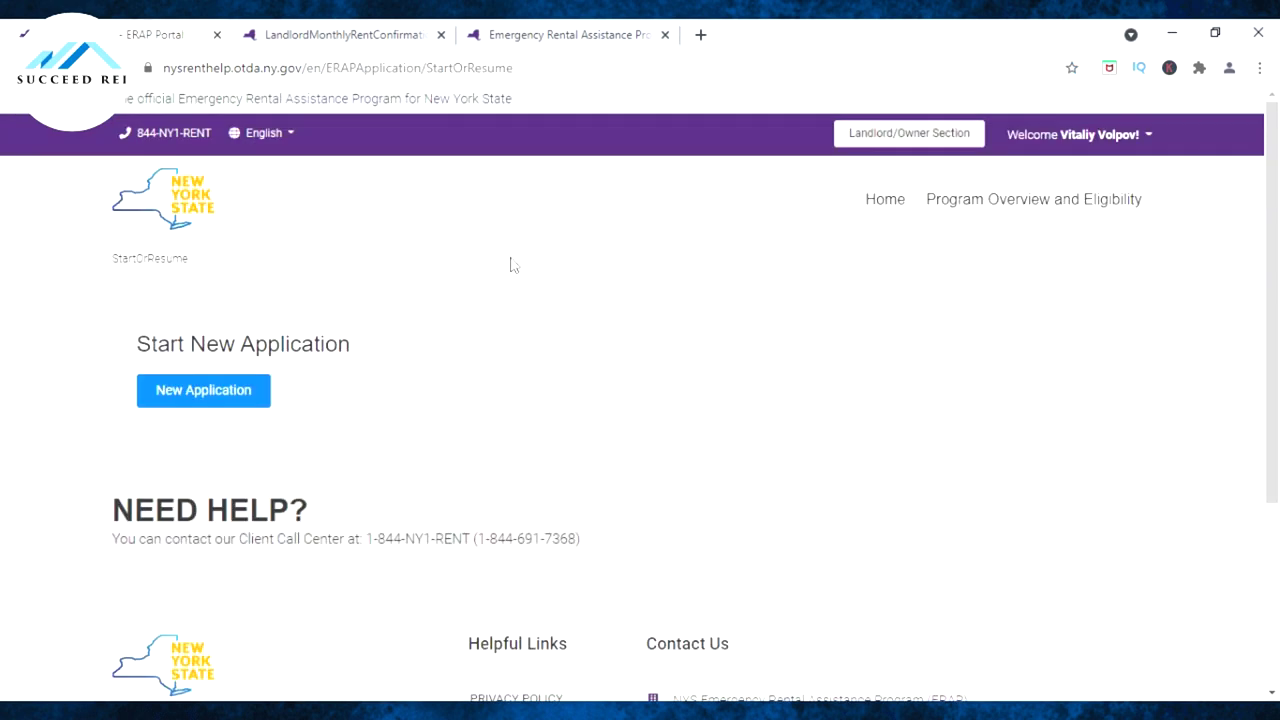
left_click(199, 395)
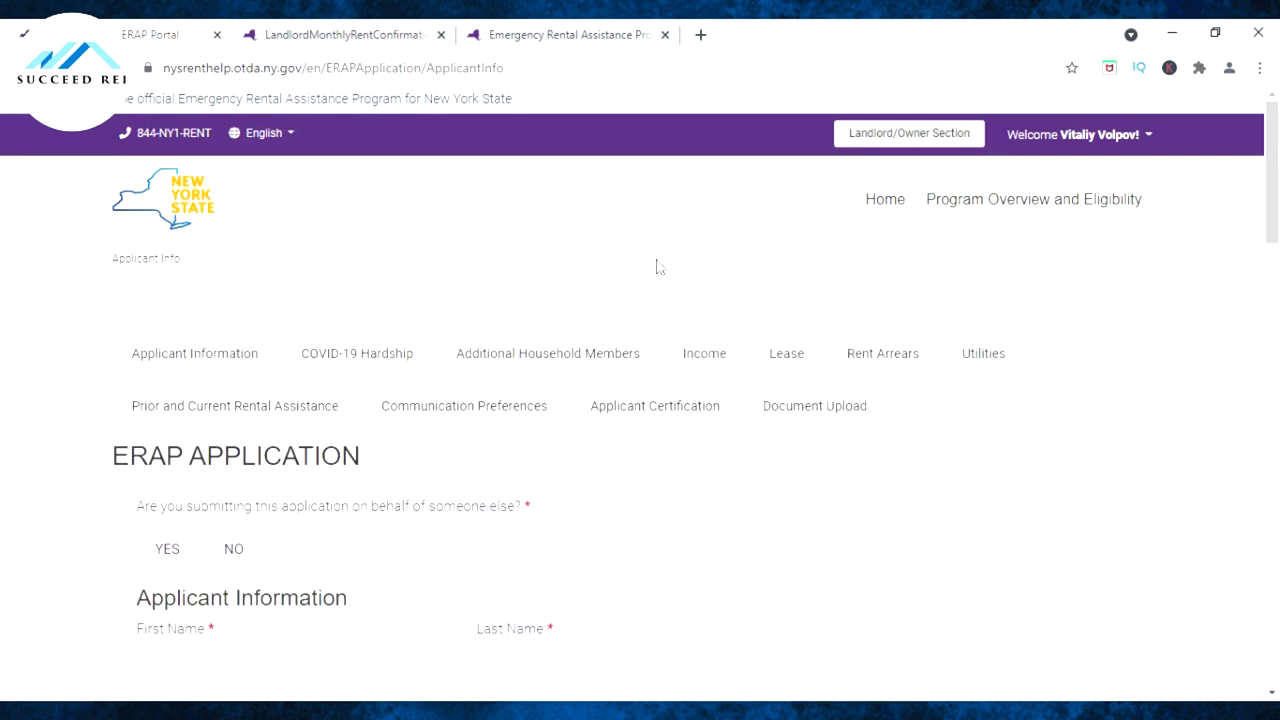
Step: Examine the ERAP application's section list and its applicant information questions through to the save option
scroll(583, 261, "down", 2)
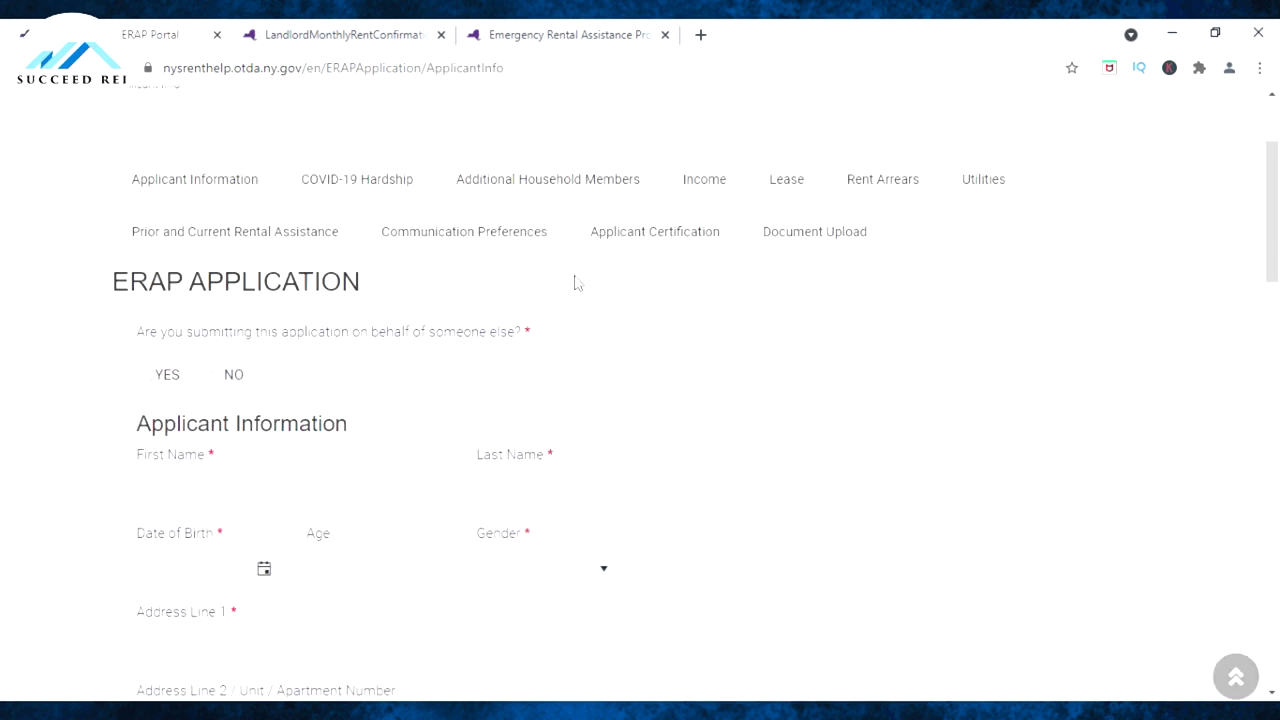
scroll(534, 308, "up", 1)
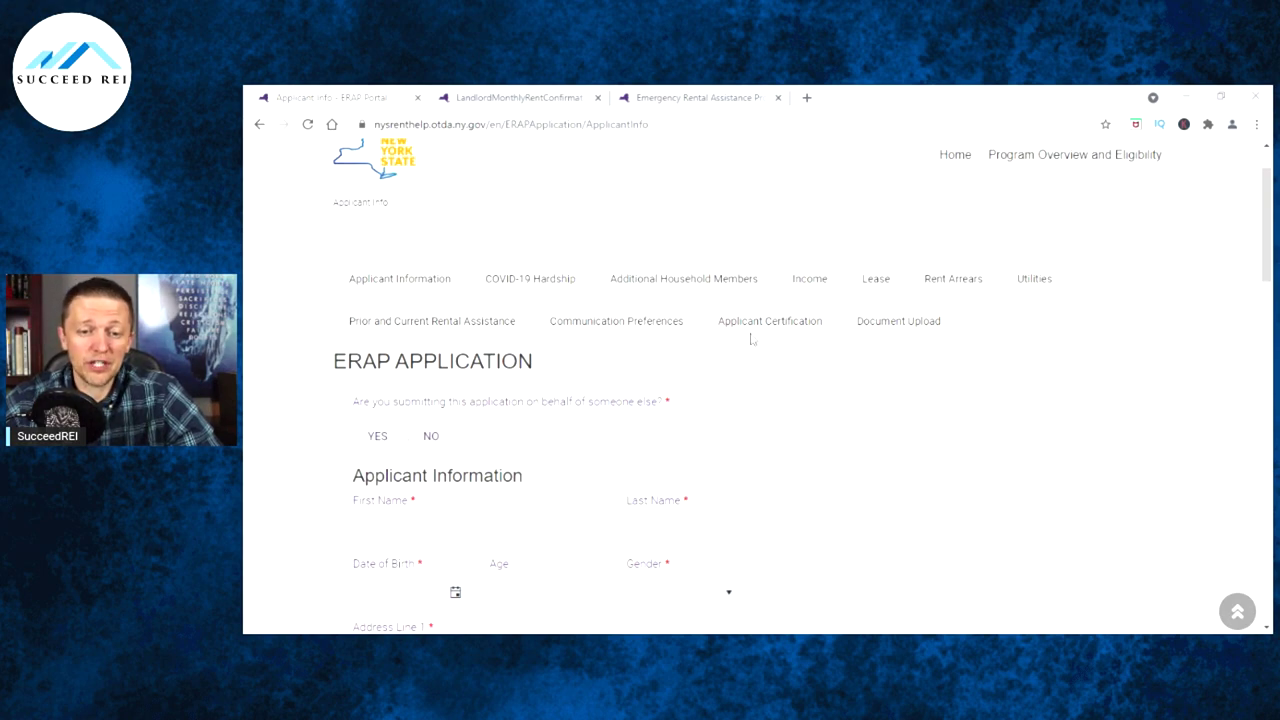
scroll(737, 321, "down", 2)
scroll(737, 321, "down", 15)
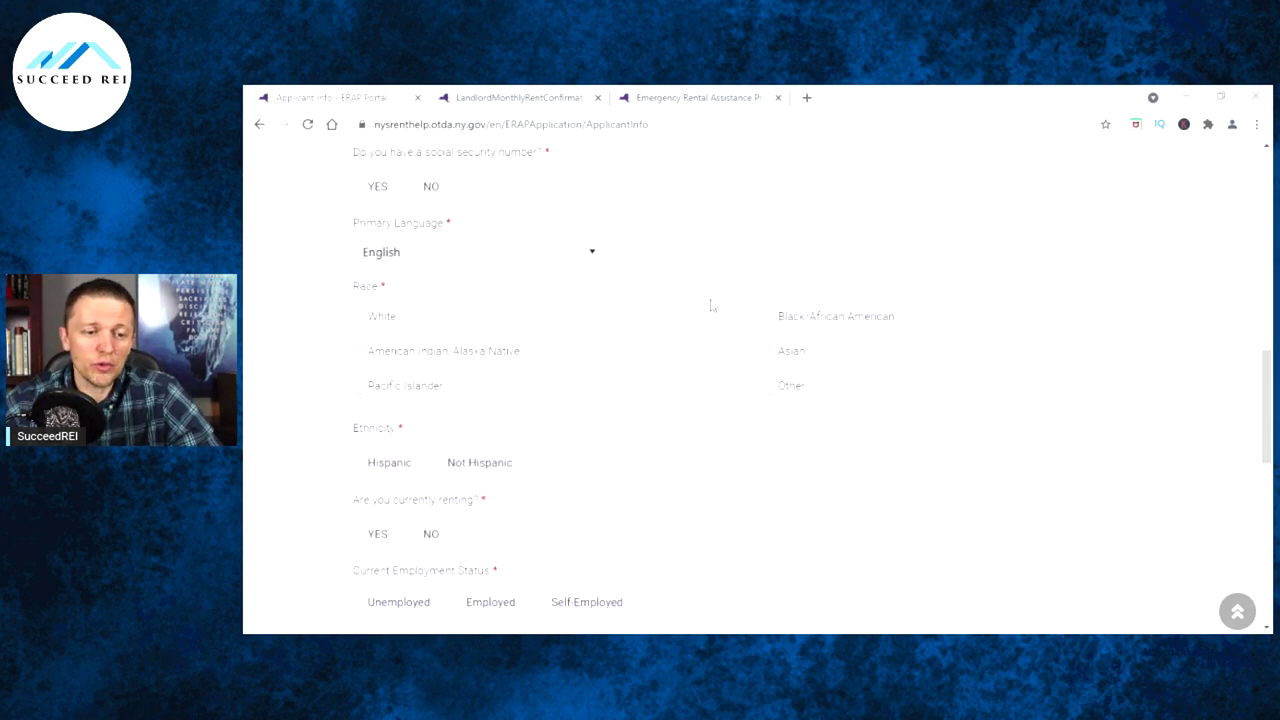
left_click(371, 366)
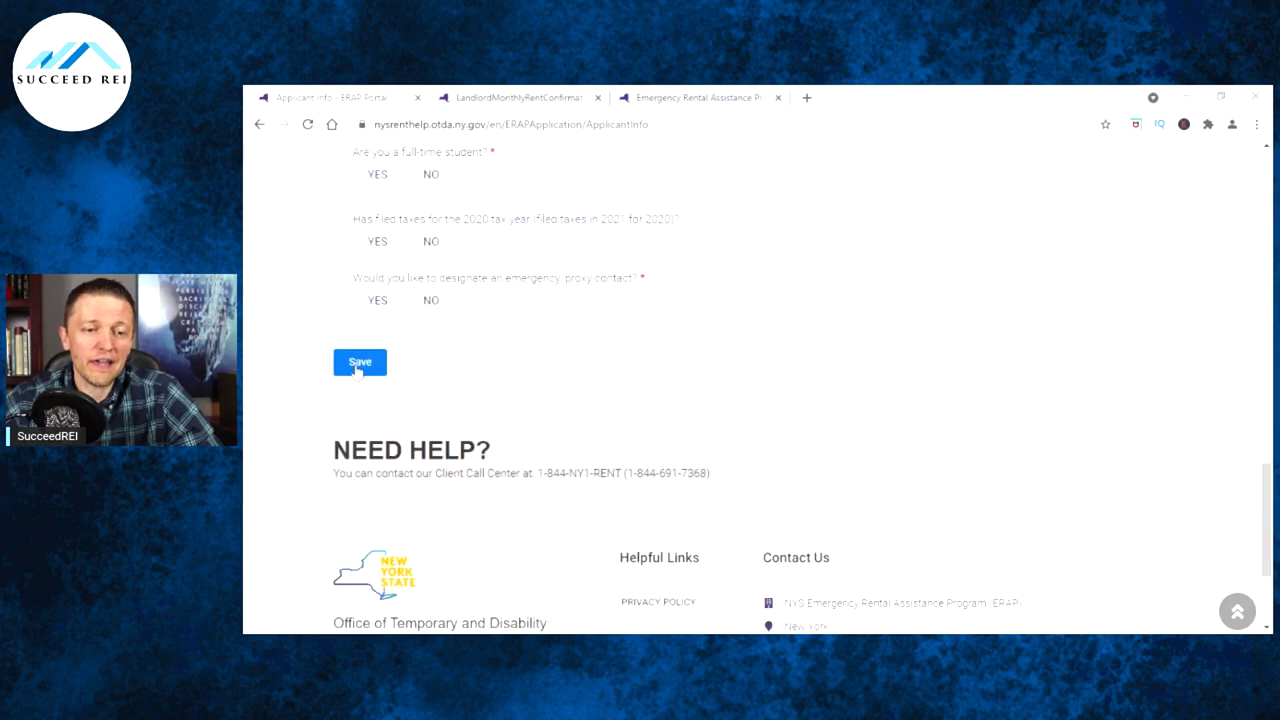
scroll(543, 374, "up", 20)
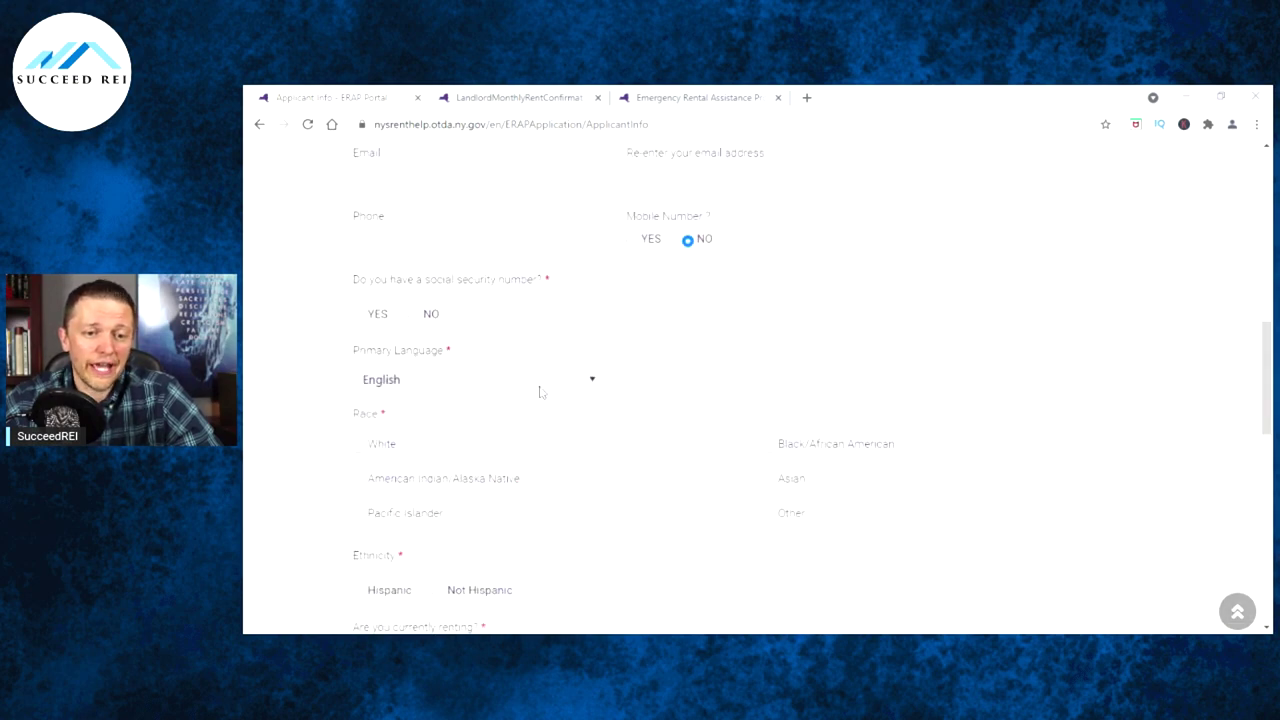
scroll(449, 209, "up", 2)
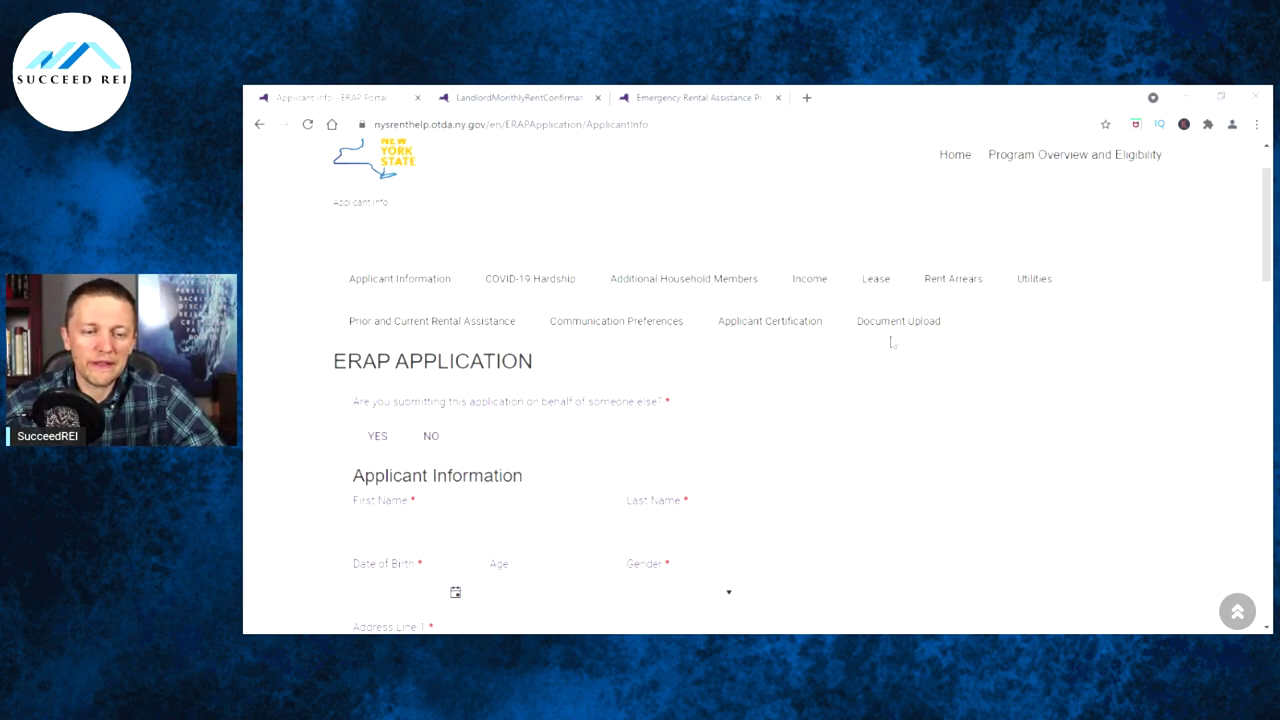
Step: Answer Yes to submitting the application on behalf of someone else and set the relationship to Landlord or Property Manager
scroll(800, 323, "down", 1)
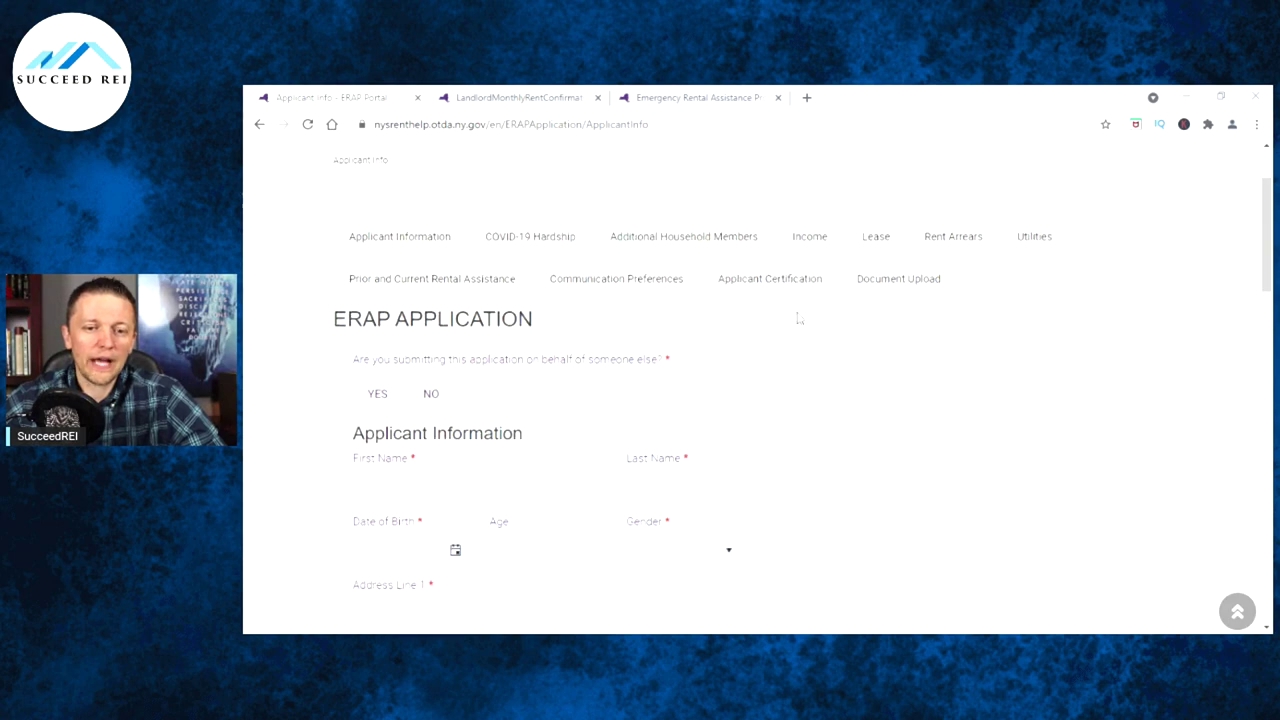
scroll(786, 315, "up", 1)
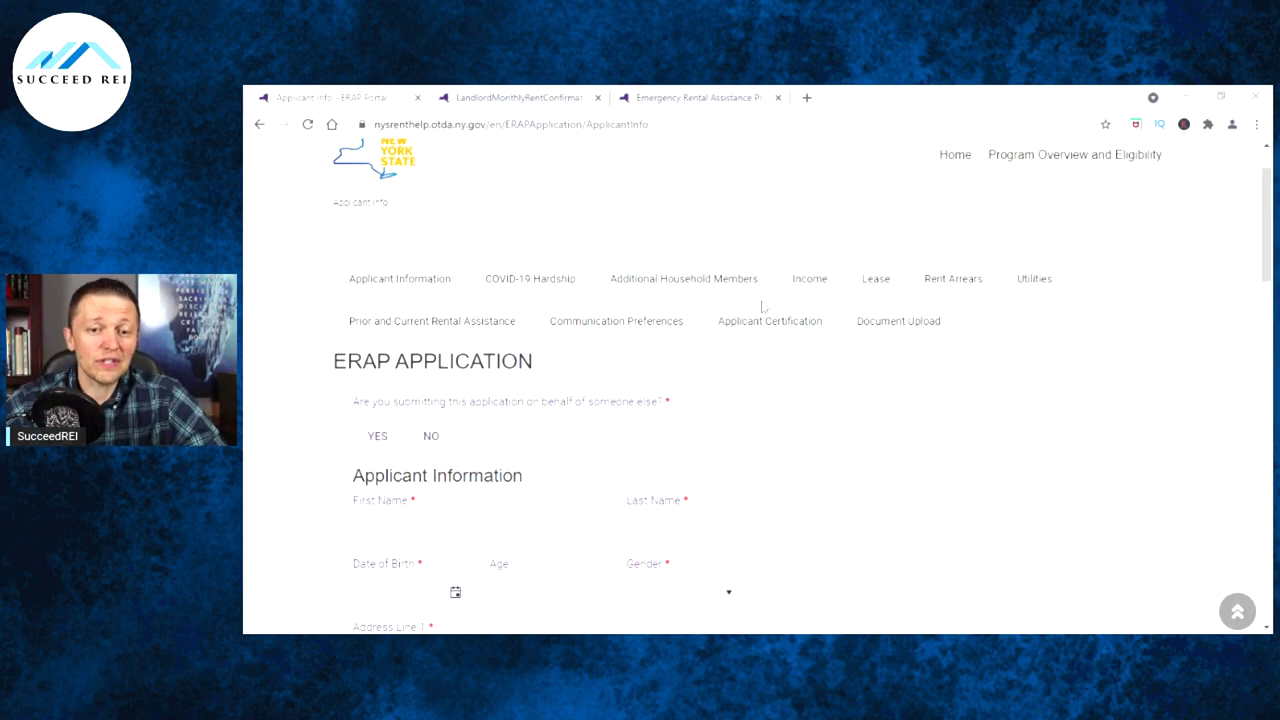
scroll(693, 314, "down", 1)
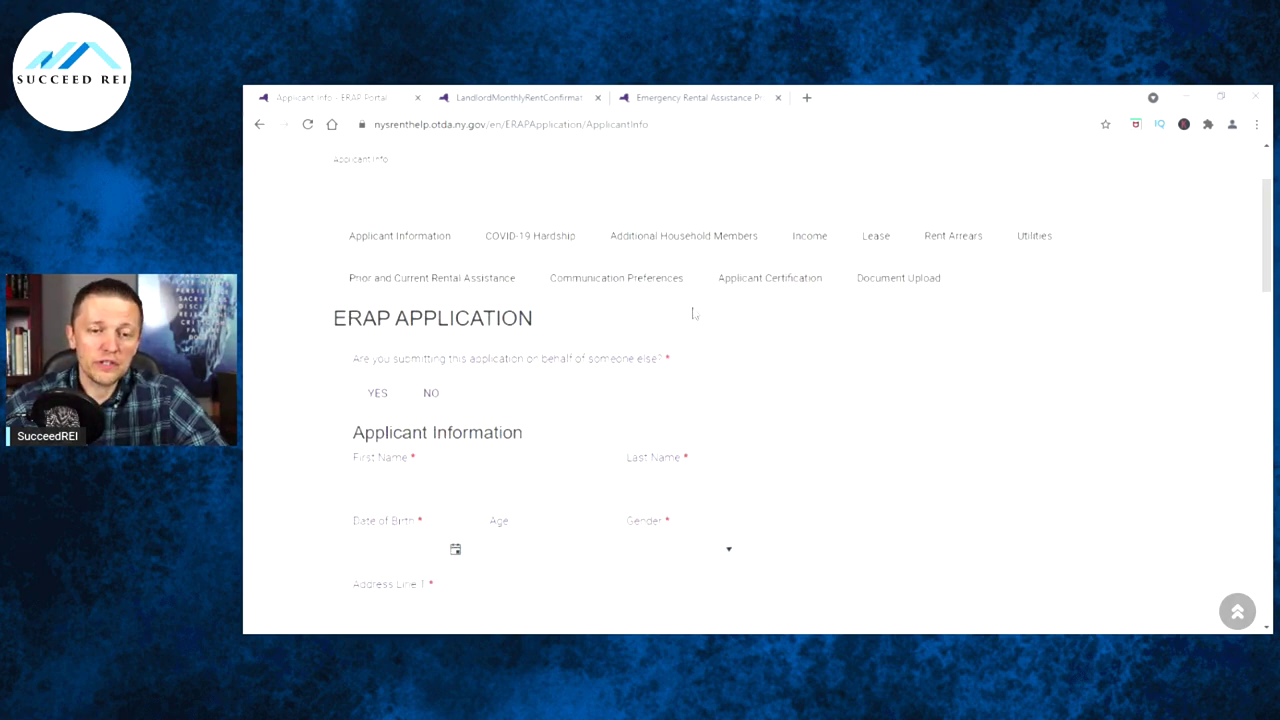
scroll(693, 314, "down", 1)
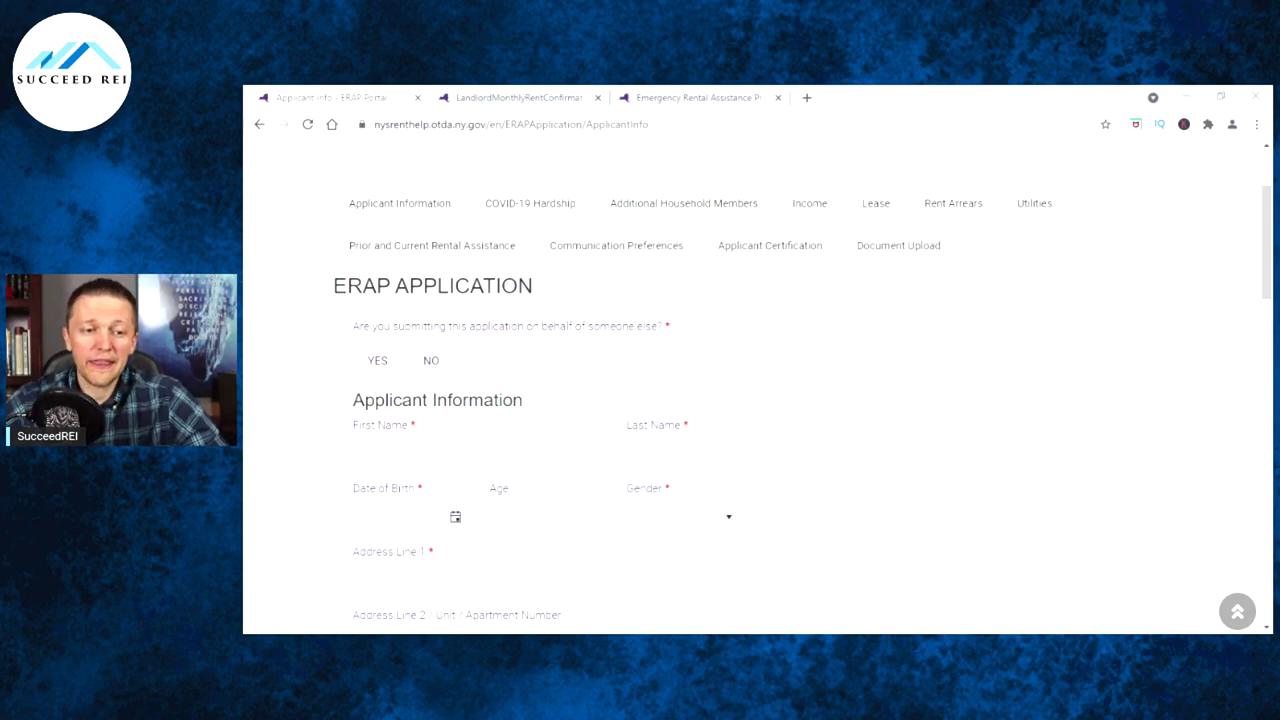
left_click(359, 363)
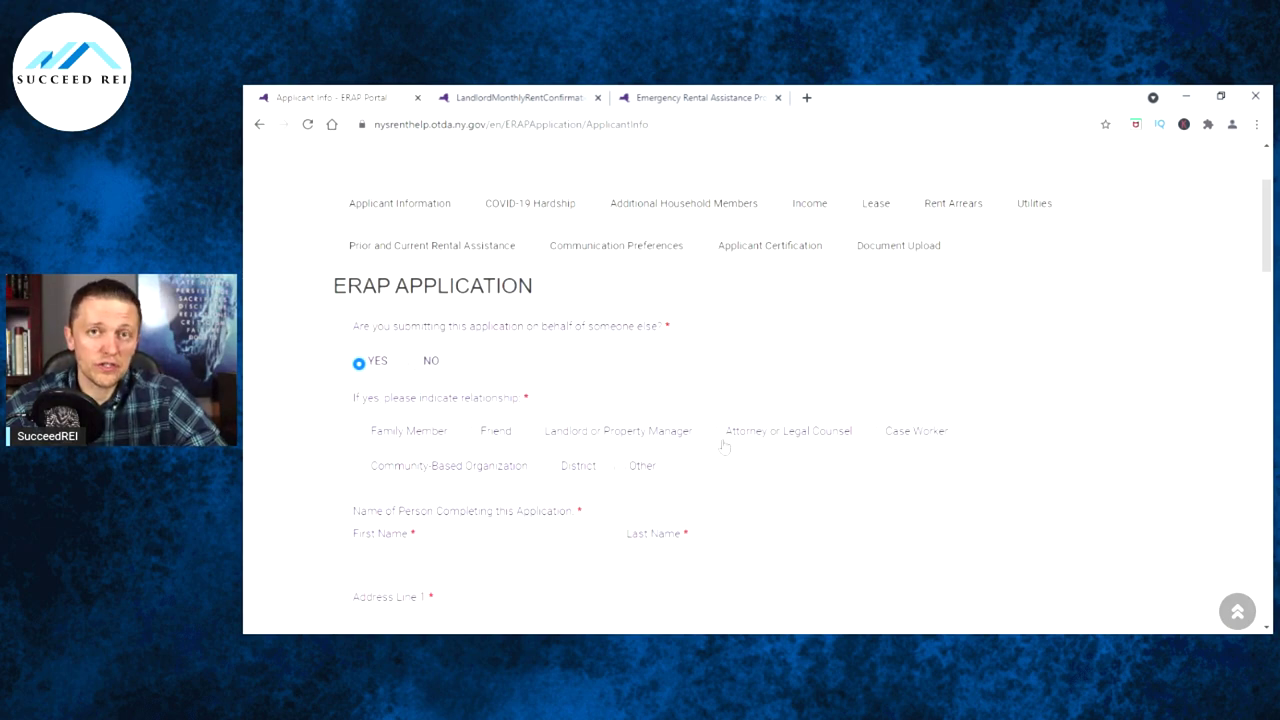
scroll(491, 366, "down", 1)
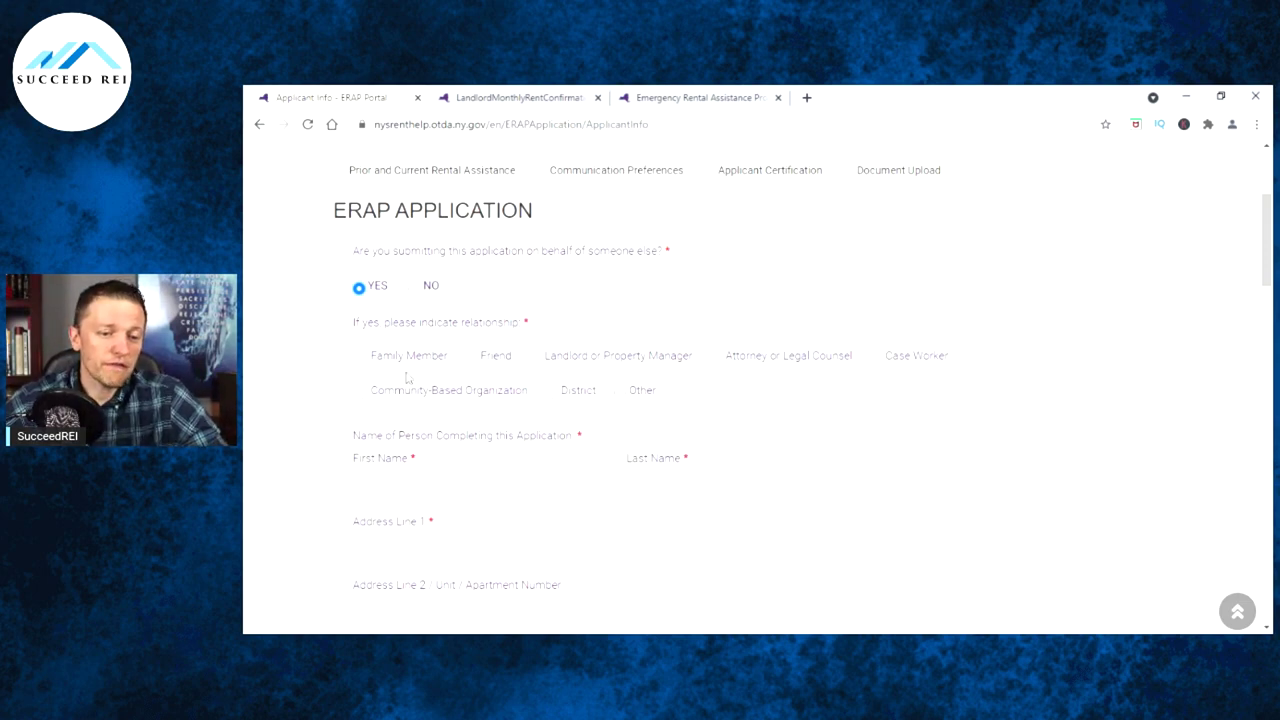
left_click(535, 357)
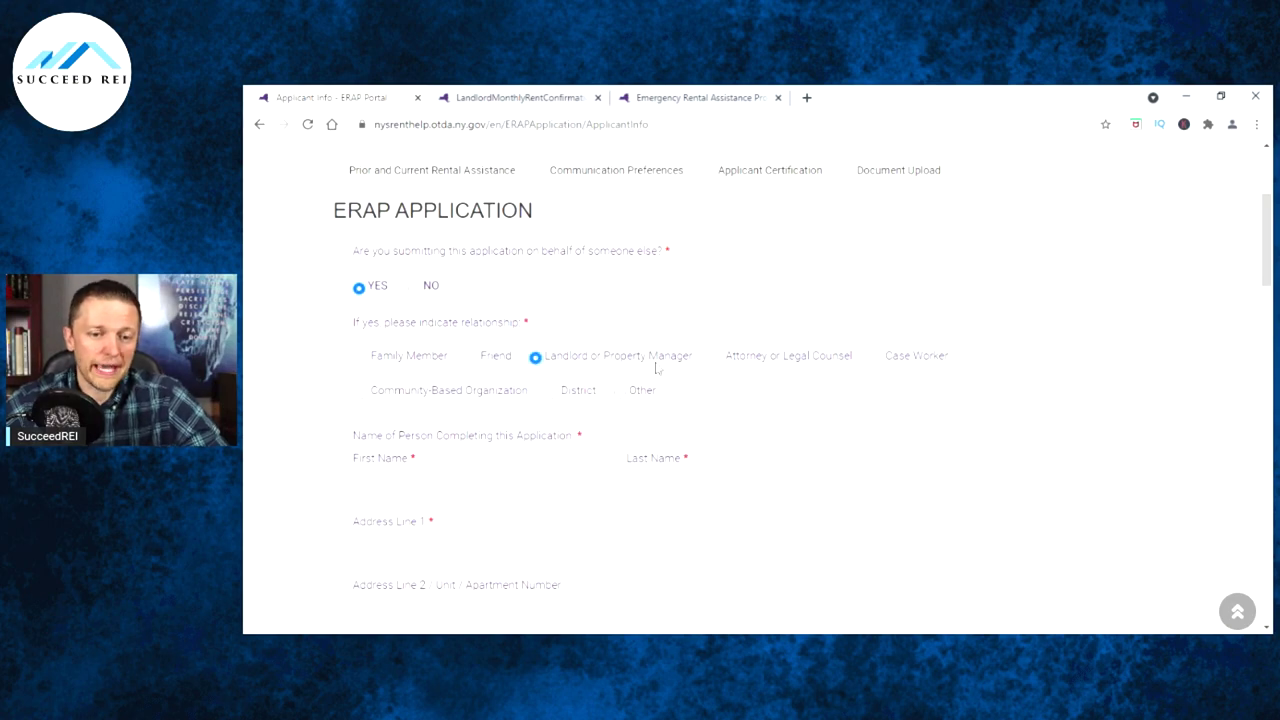
Step: Go over the name, address, city, state, zip code, phone and email fields for the person completing the application
scroll(670, 340, "down", 2)
left_click(363, 335)
left_click(363, 397)
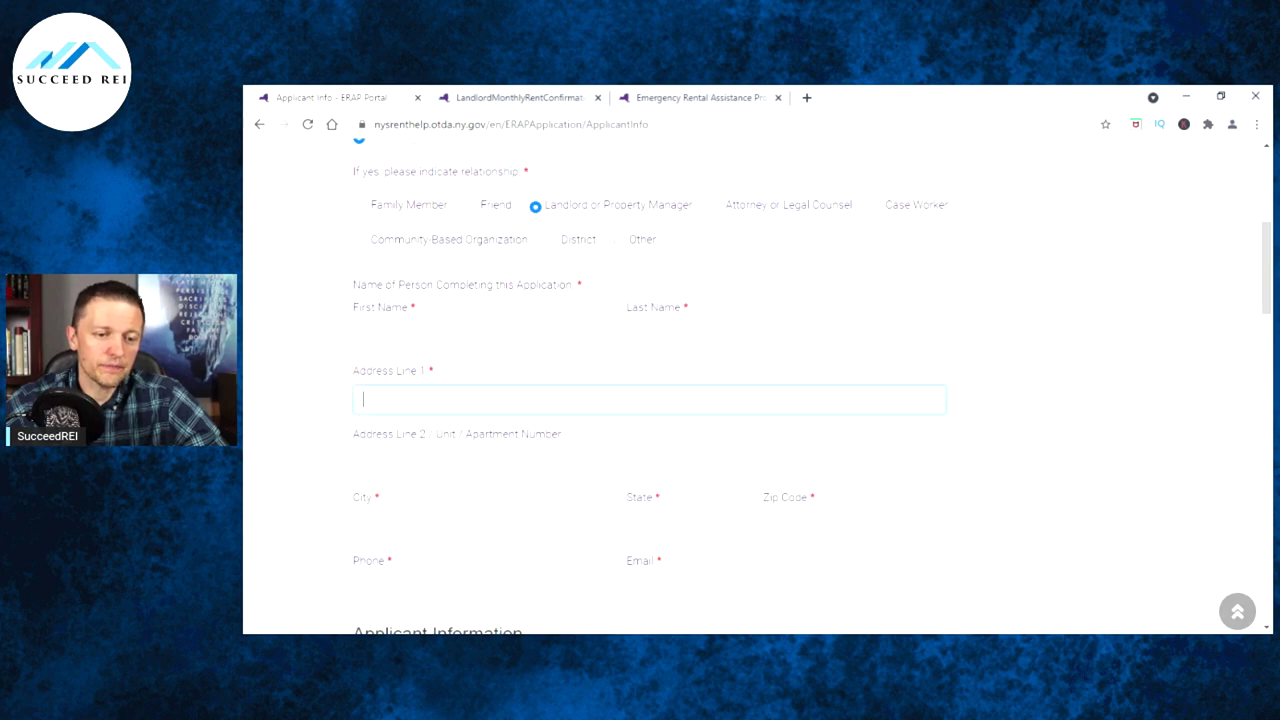
left_click(363, 525)
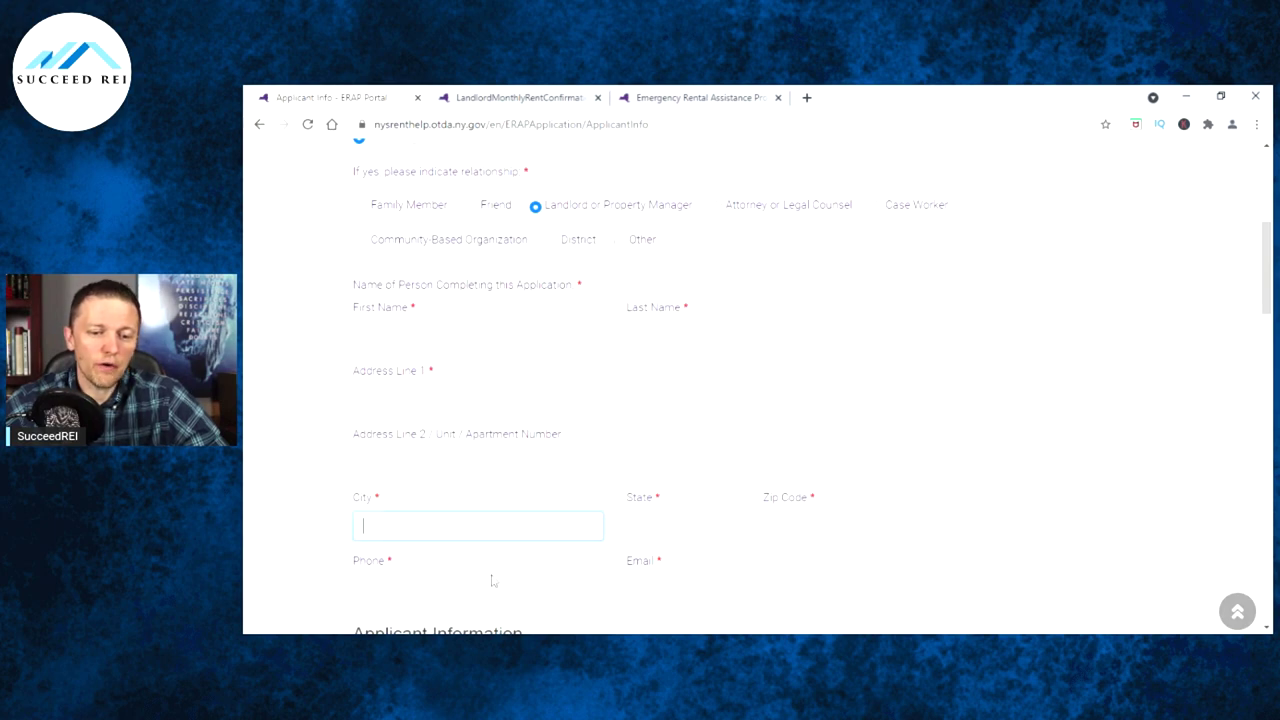
scroll(1012, 446, "down", 1)
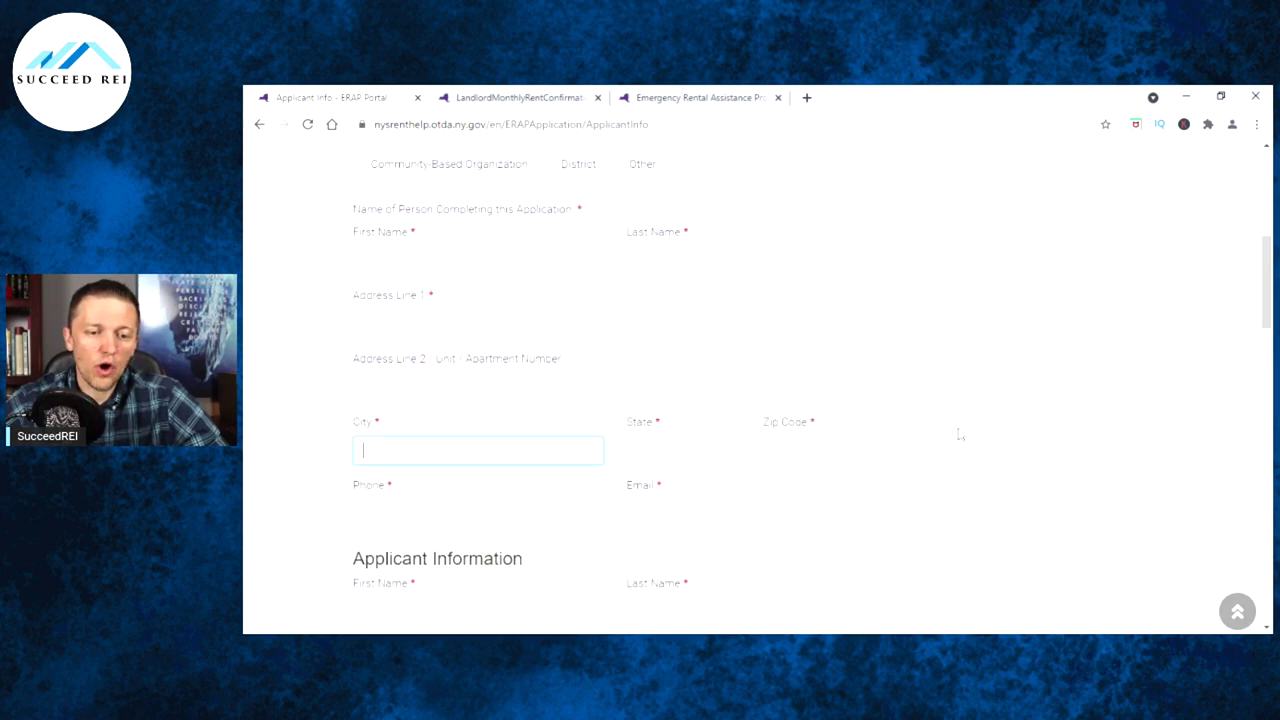
scroll(717, 460, "up", 1)
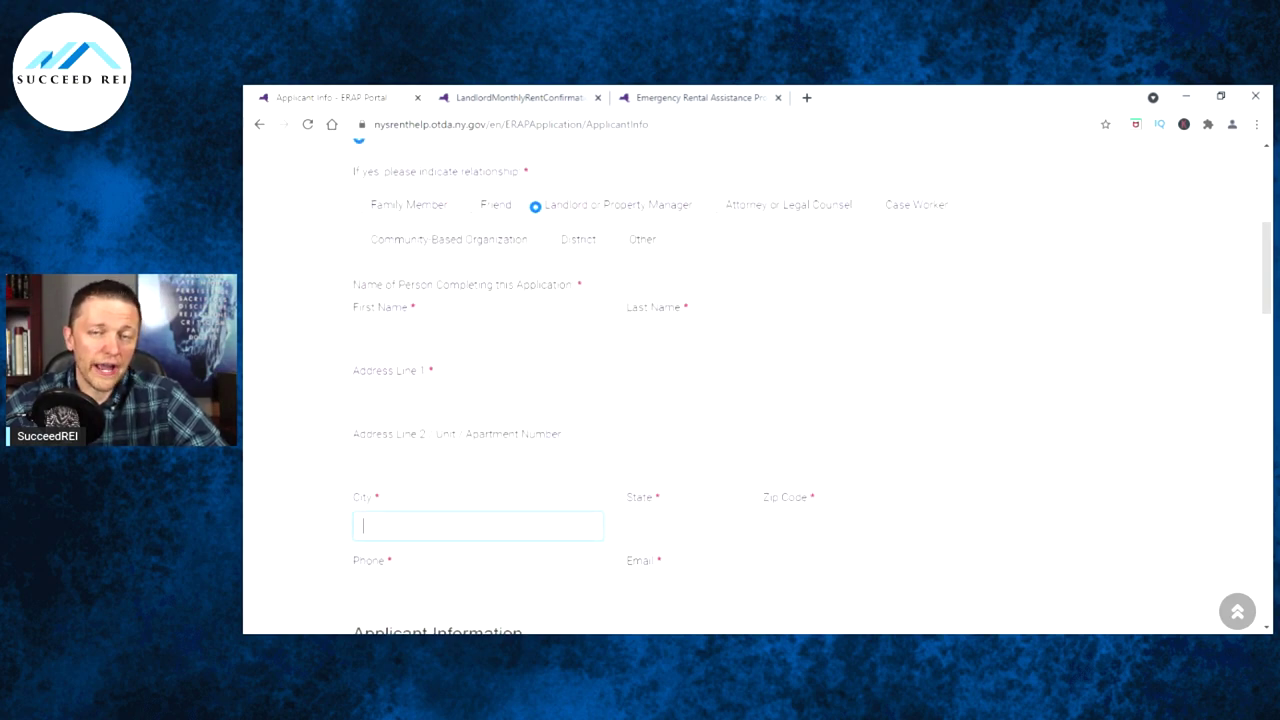
scroll(757, 390, "down", 2)
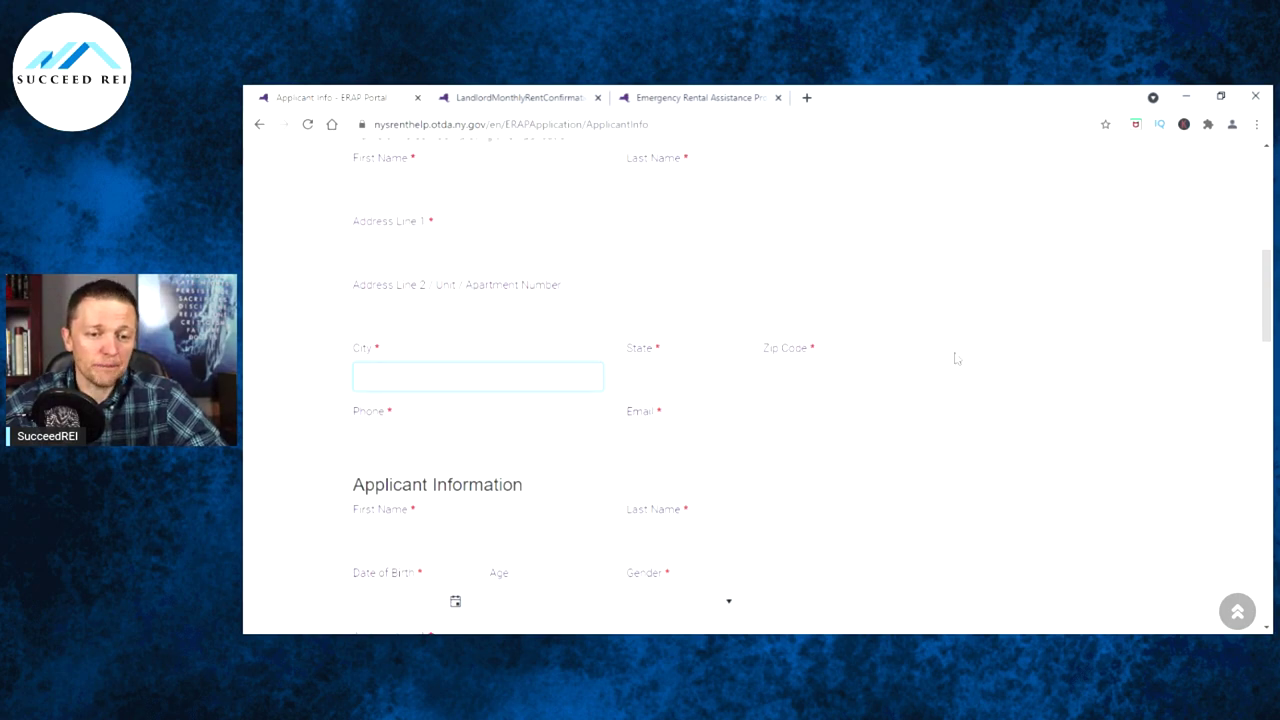
scroll(780, 351, "up", 3)
scroll(793, 343, "up", 1)
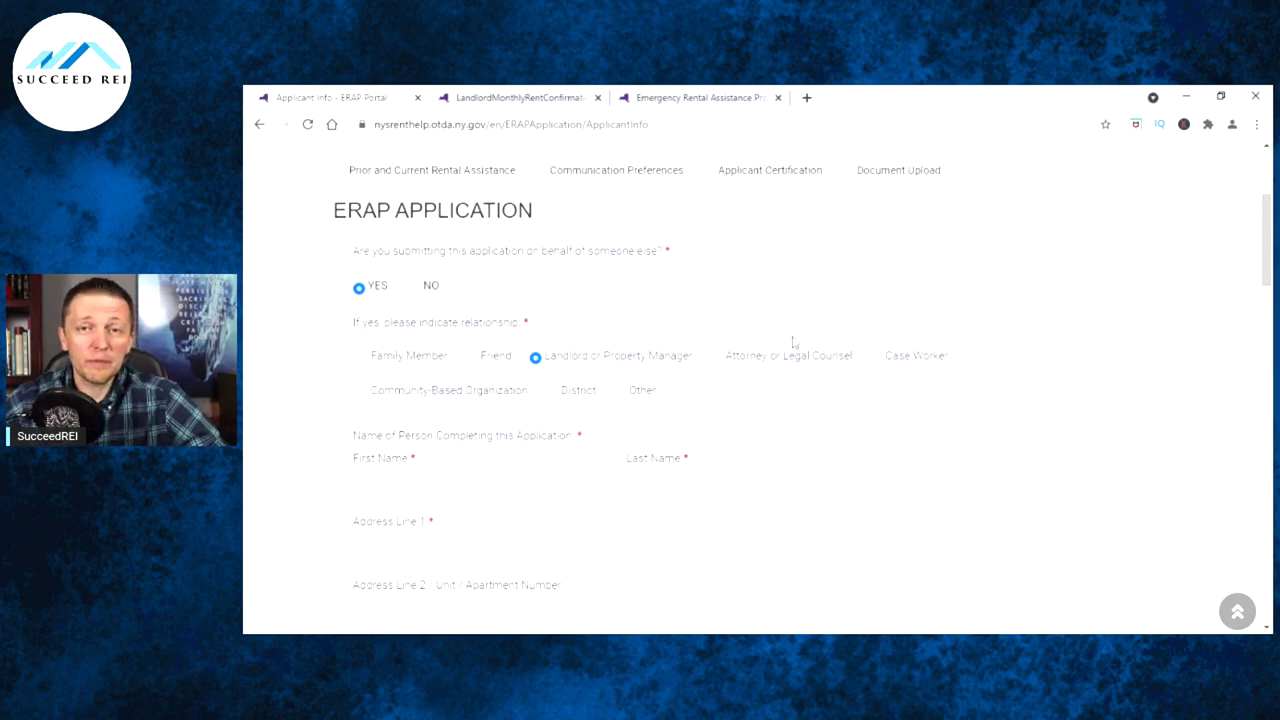
Step: Review the tenant's Applicant Information fields and answer Yes to having a social security number
scroll(740, 340, "up", 1)
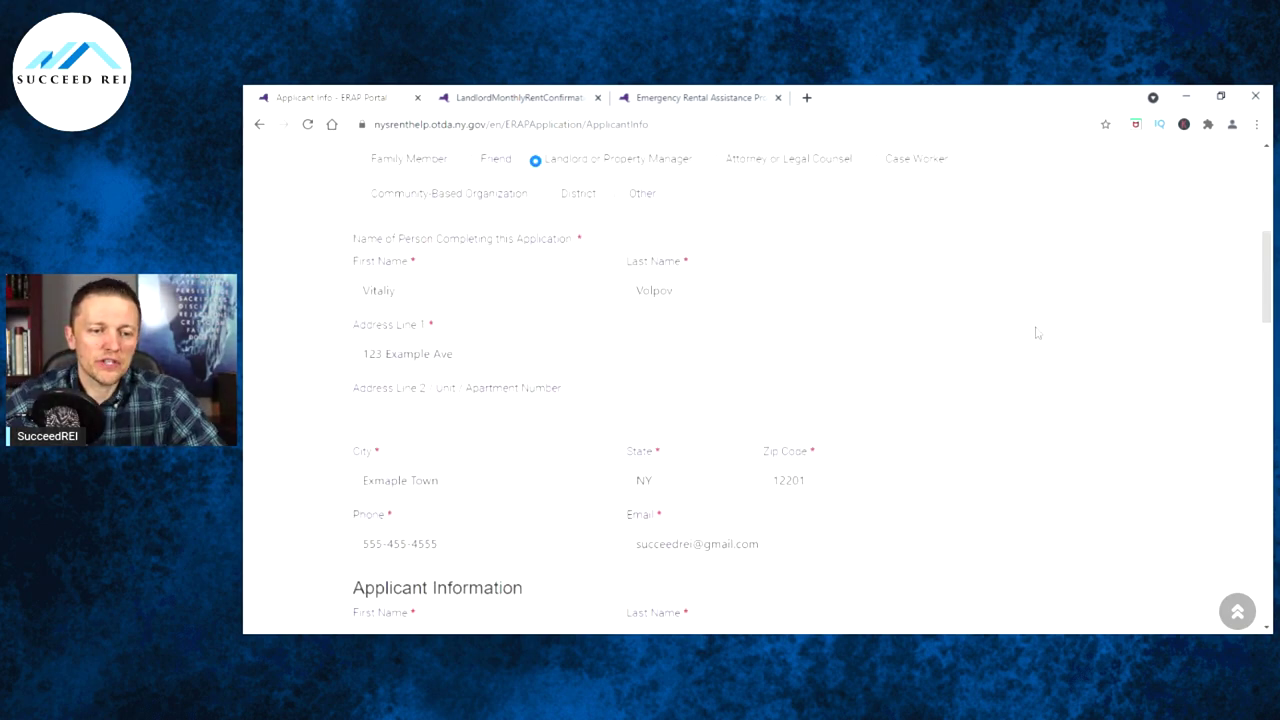
scroll(1036, 331, "up", 1)
scroll(1036, 331, "down", 3)
scroll(1038, 347, "down", 3)
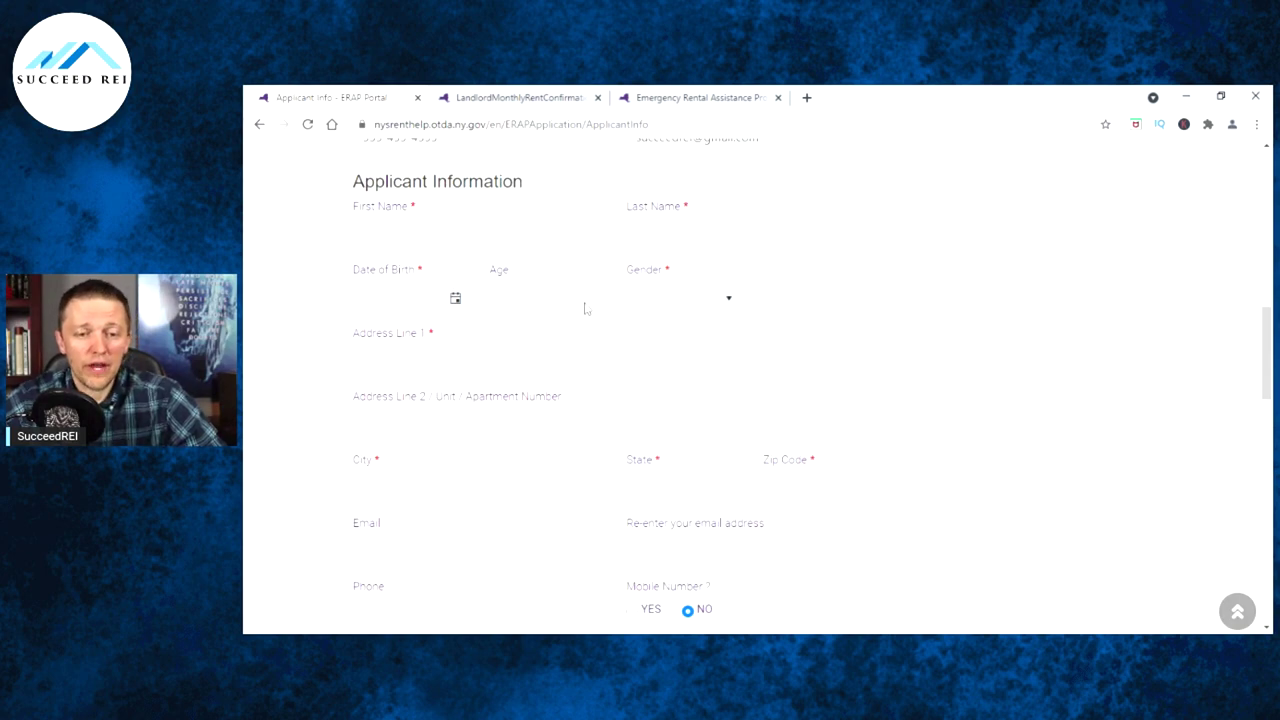
scroll(585, 306, "down", 1)
scroll(470, 320, "down", 3)
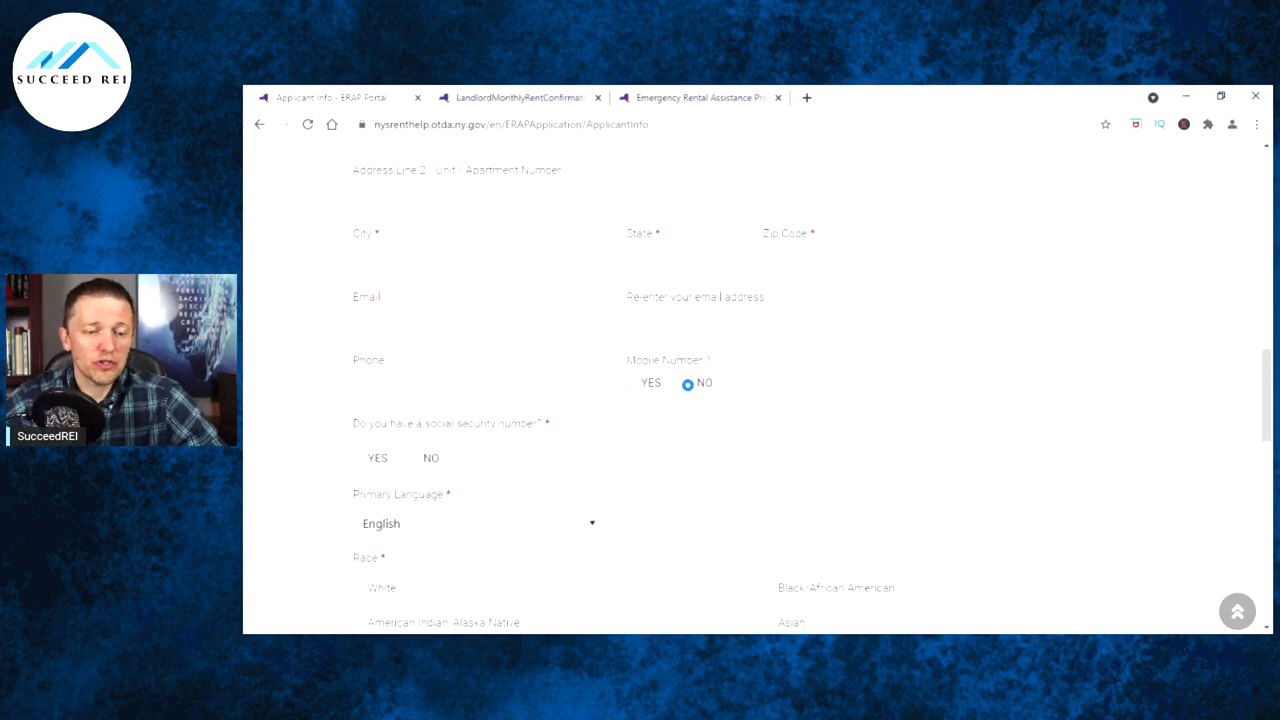
scroll(760, 400, "down", 1)
scroll(403, 289, "down", 1)
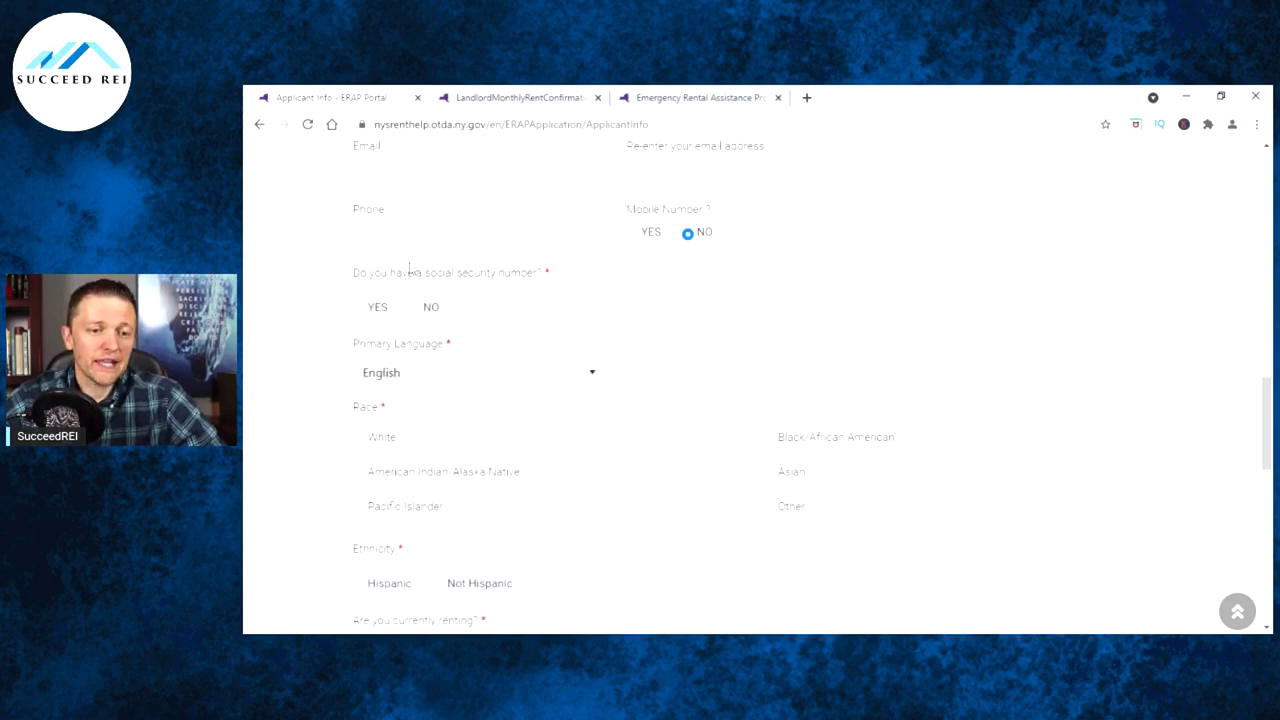
left_click(366, 316)
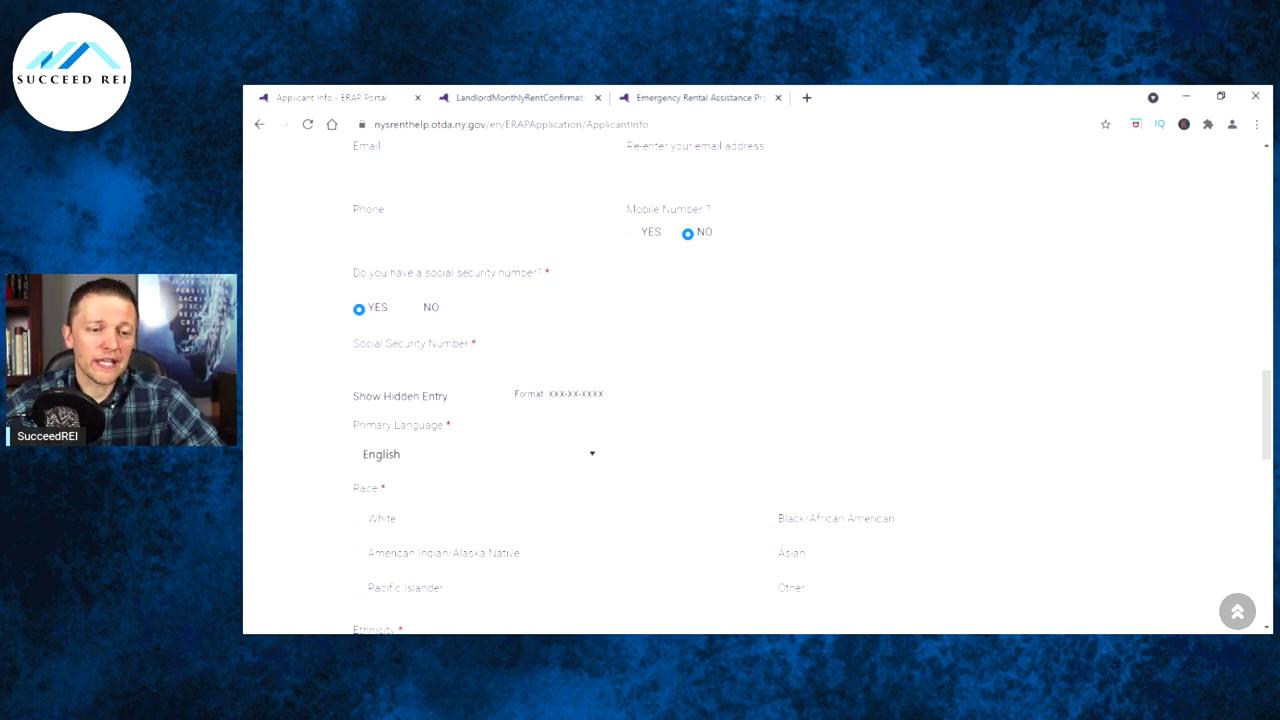
Step: Answer Yes to currently renting and set the current lease terms to Month to Month
scroll(608, 293, "down", 2)
scroll(607, 292, "down", 1)
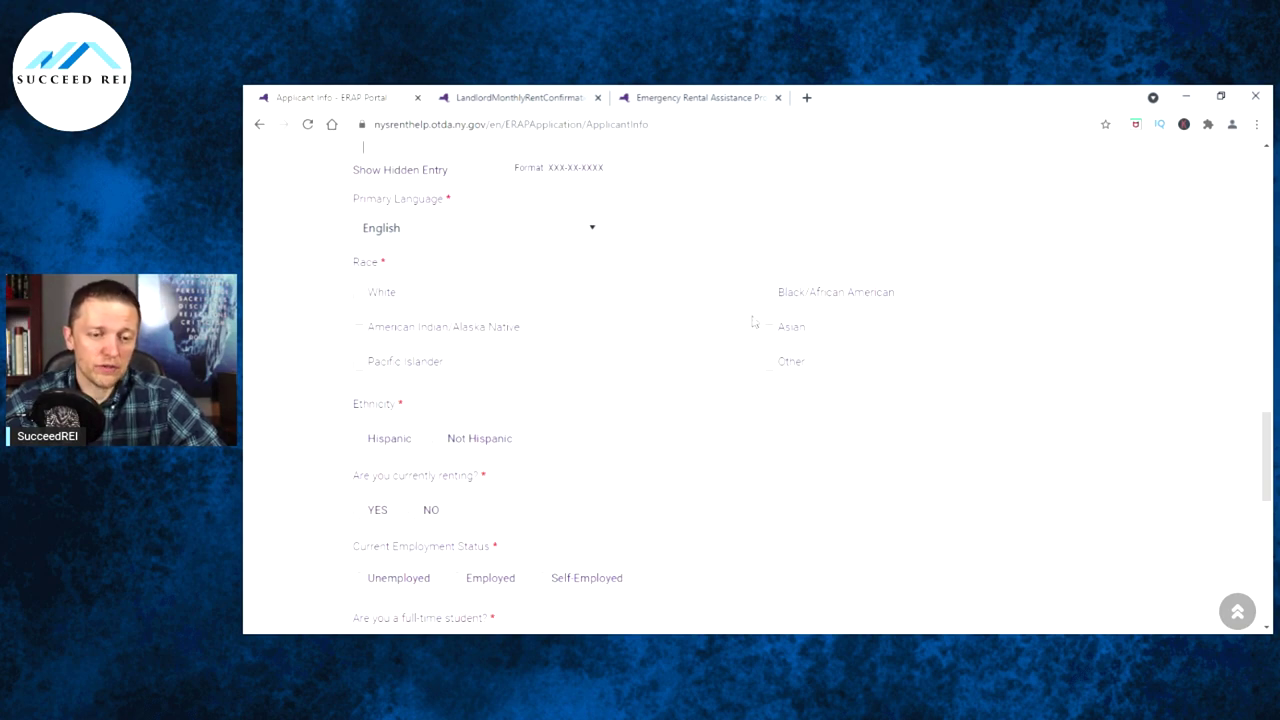
scroll(673, 318, "down", 1)
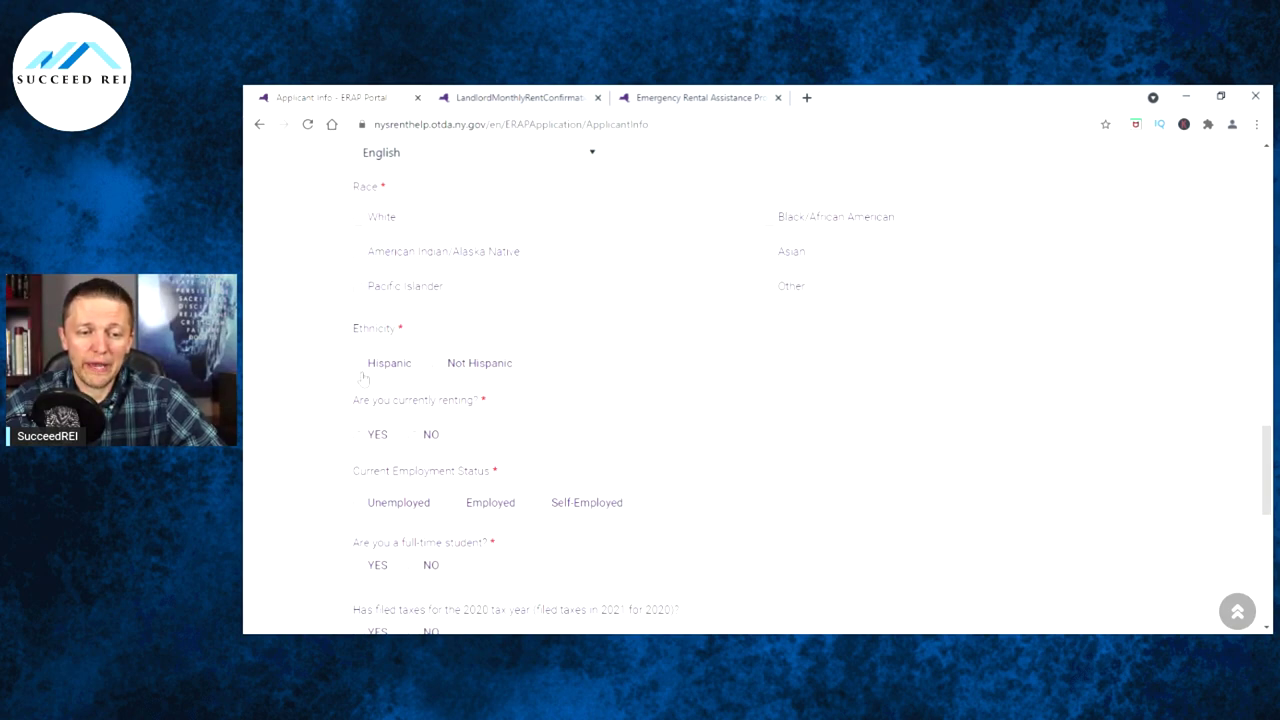
scroll(666, 297, "down", 1)
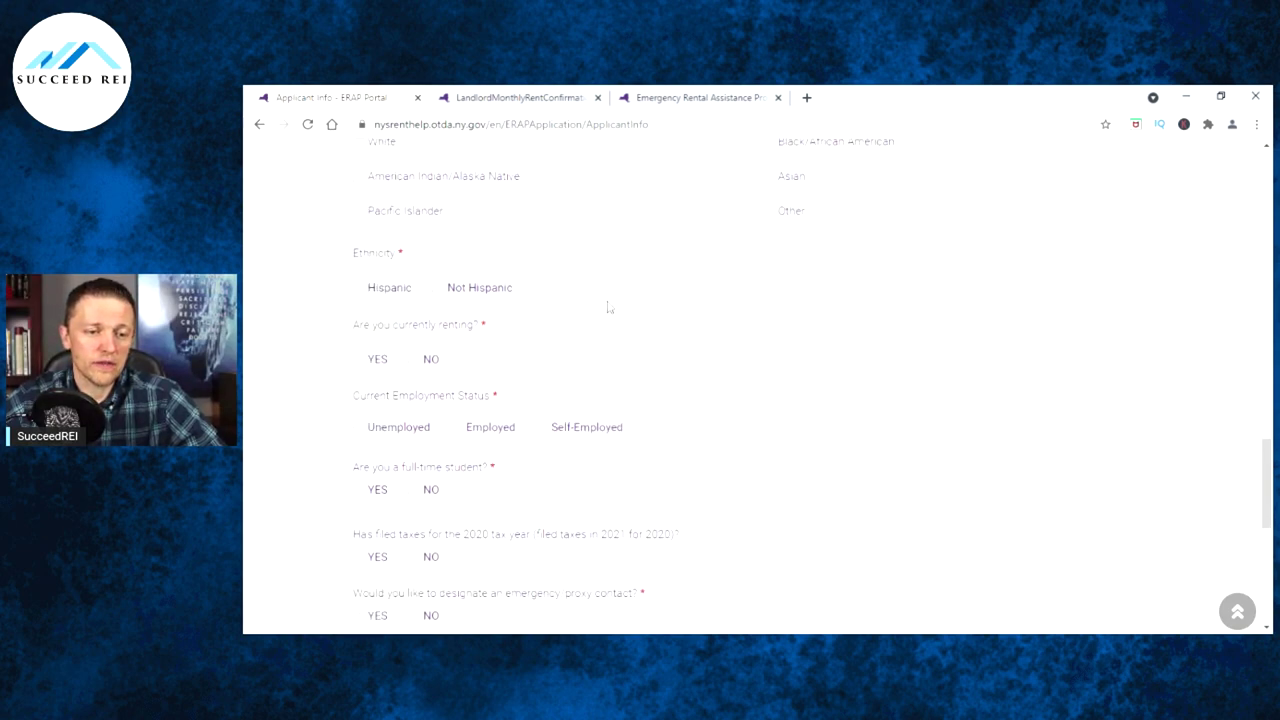
scroll(607, 307, "down", 1)
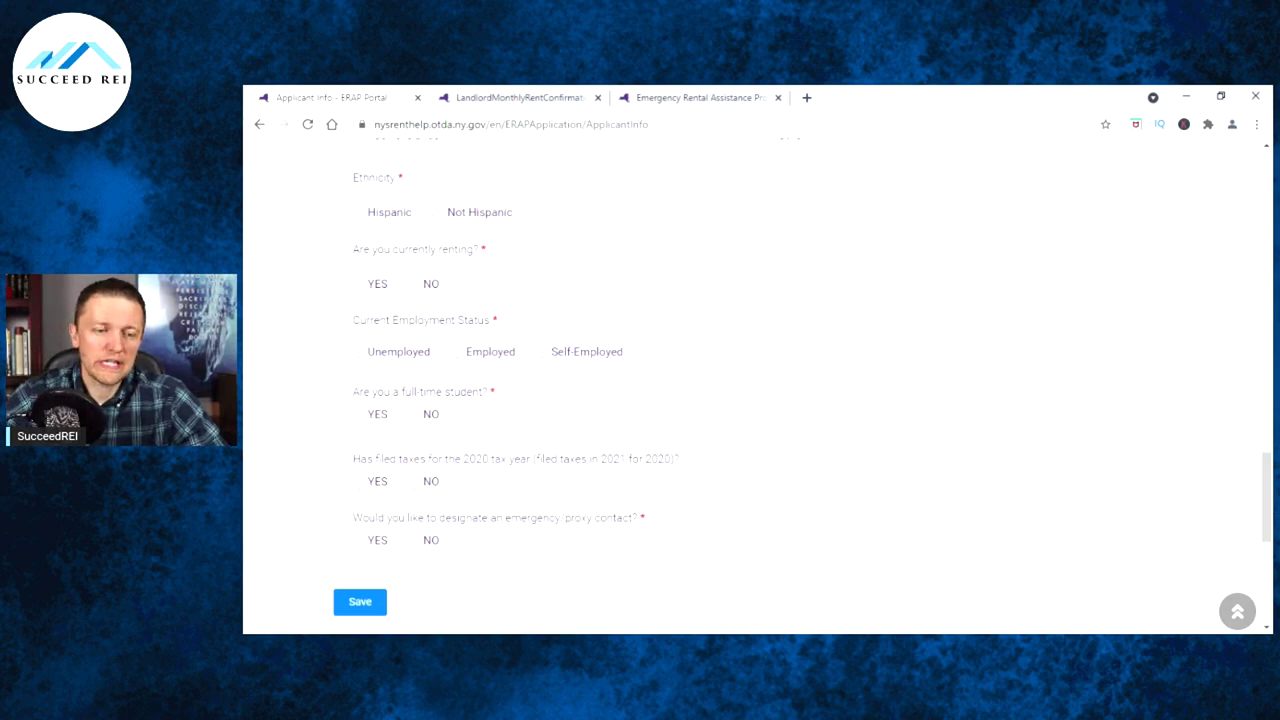
left_click(367, 290)
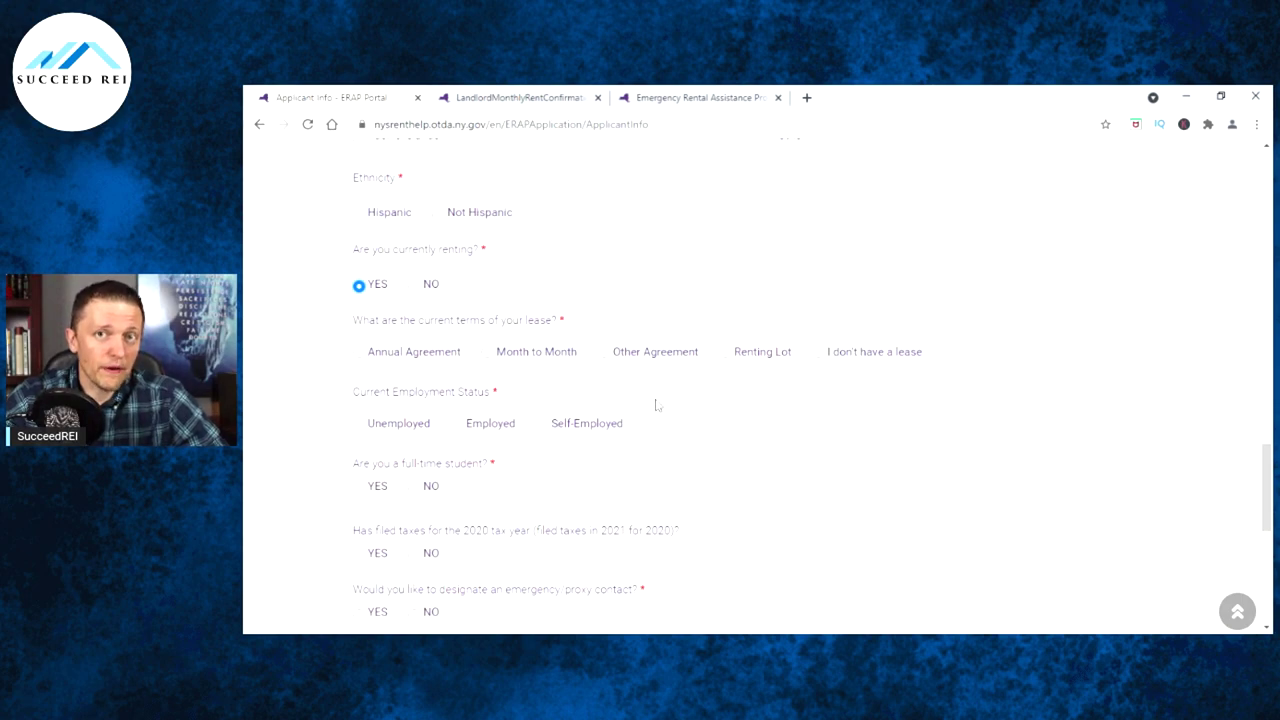
left_click(485, 355)
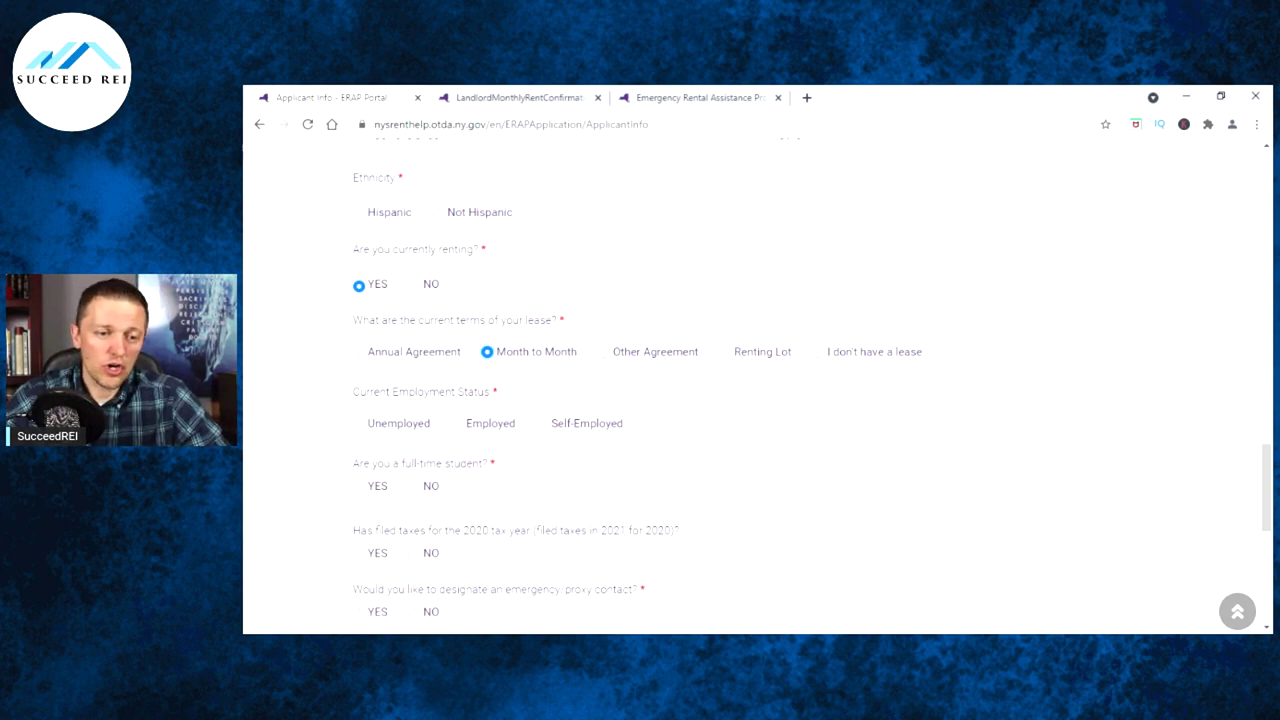
Step: Try Annual Agreement as the lease terms, check its Lease End Date field, and switch back to Month to Month
left_click(361, 354)
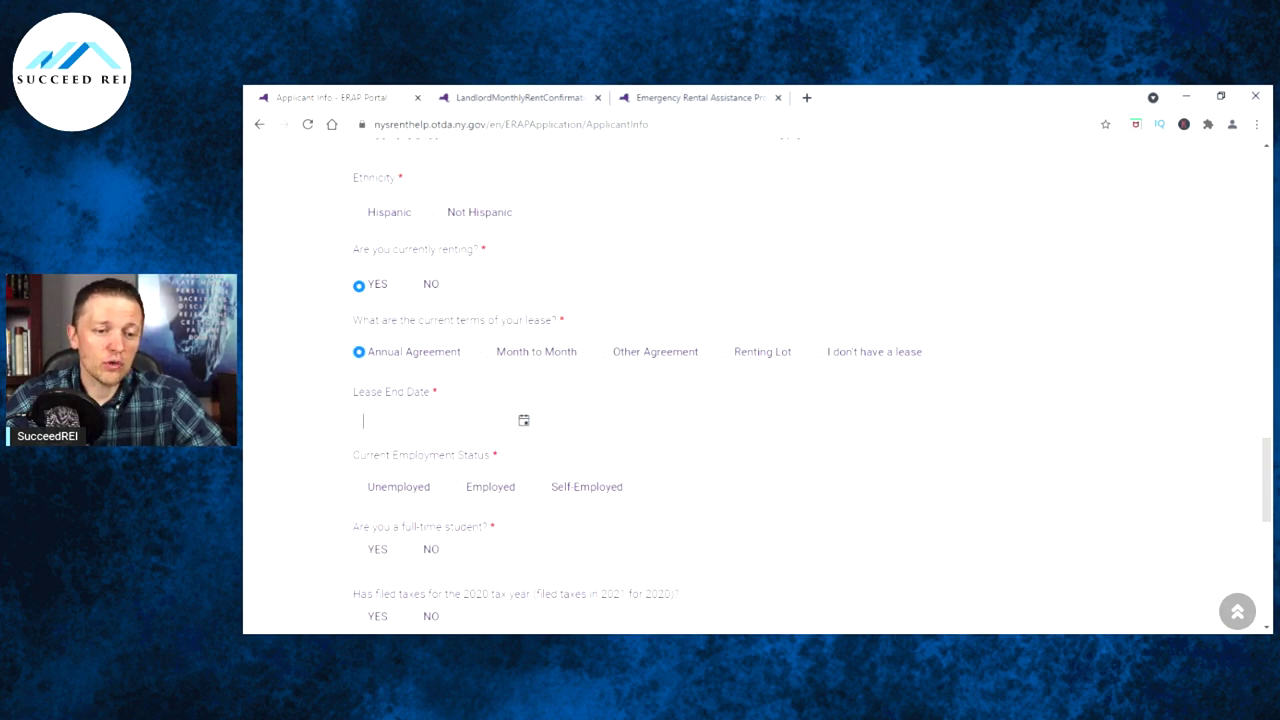
left_click(453, 420)
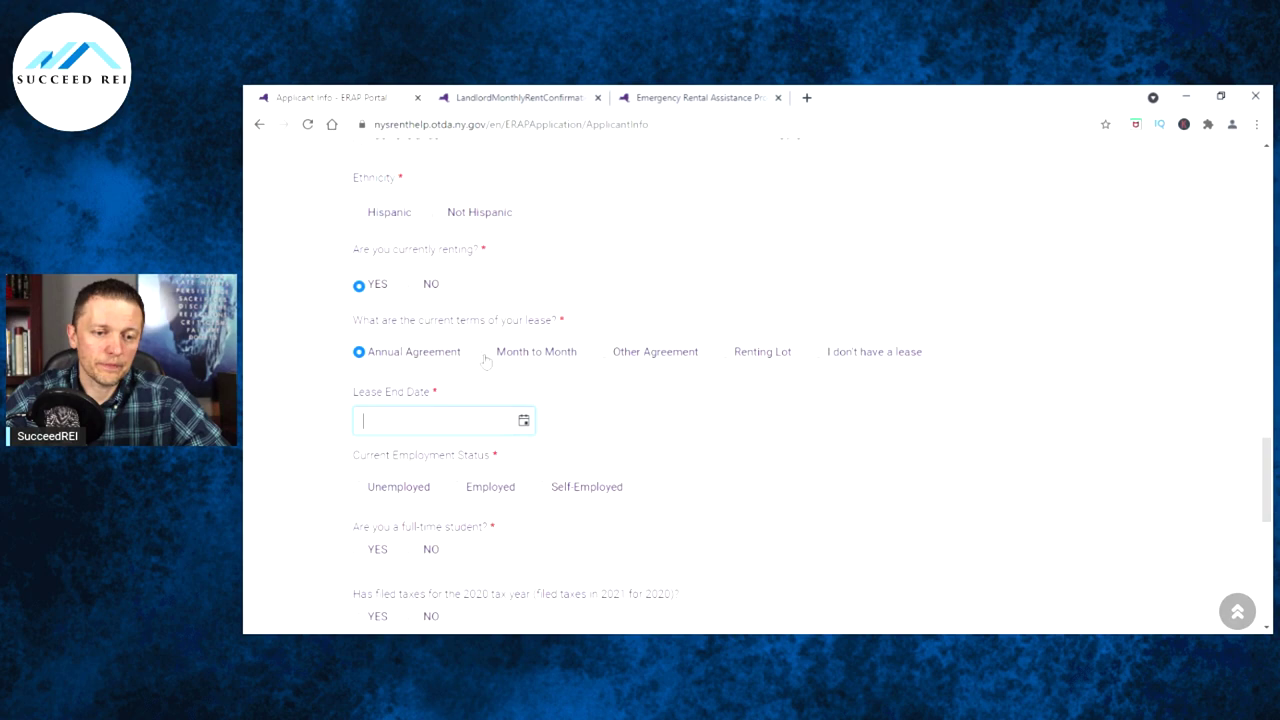
left_click(487, 356)
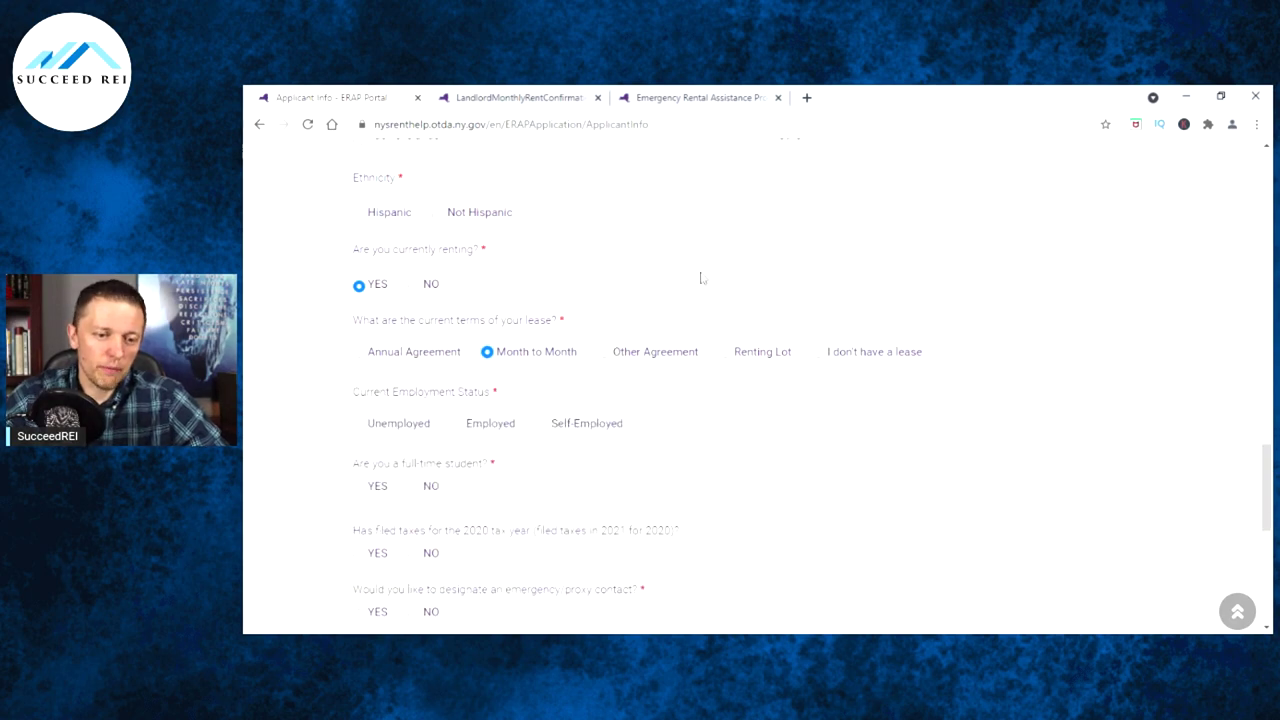
Step: Compare the Unemployed, Employed and Self-Employed choices and set the tenant's Current Employment Status to Employed
scroll(463, 331, "down", 1)
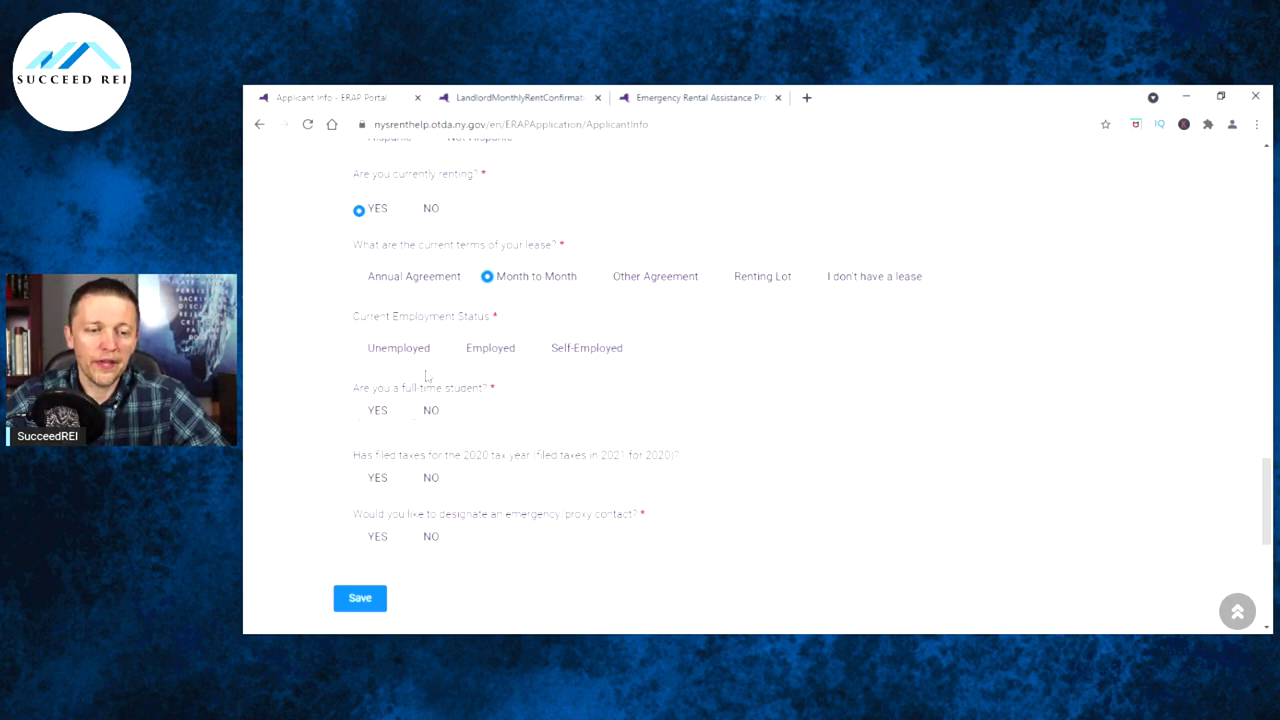
left_click(360, 349)
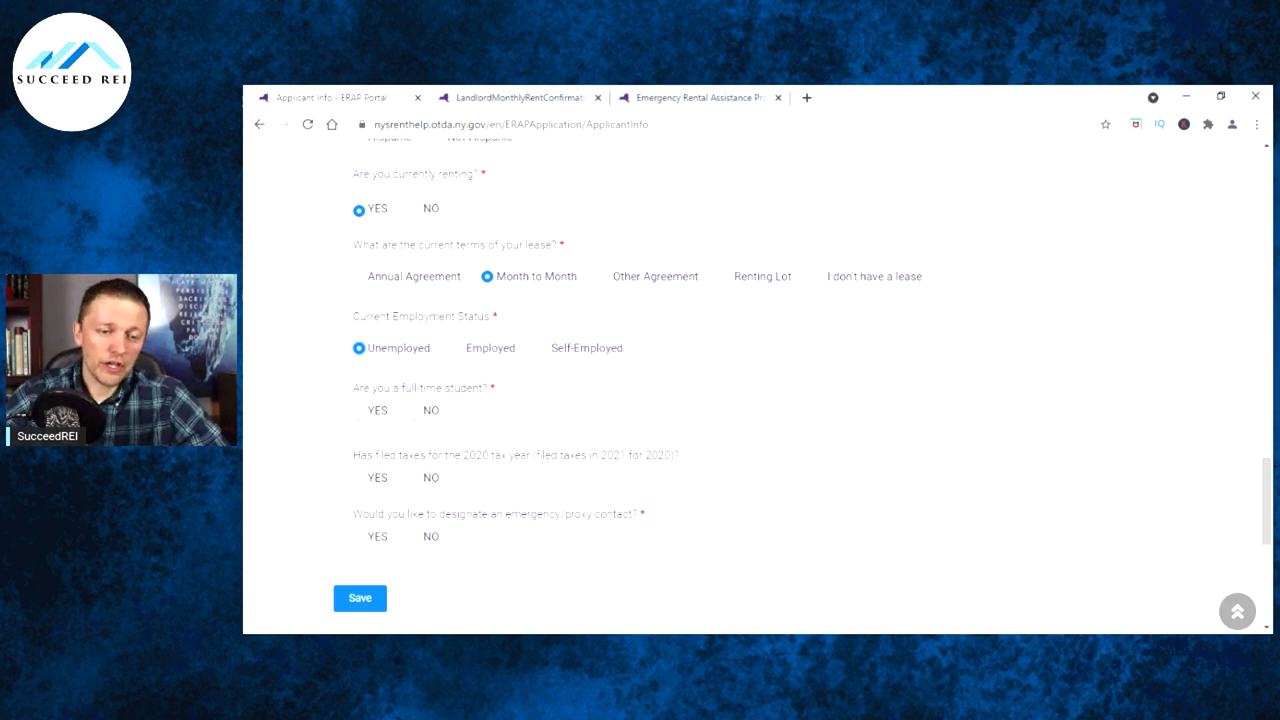
left_click(543, 354)
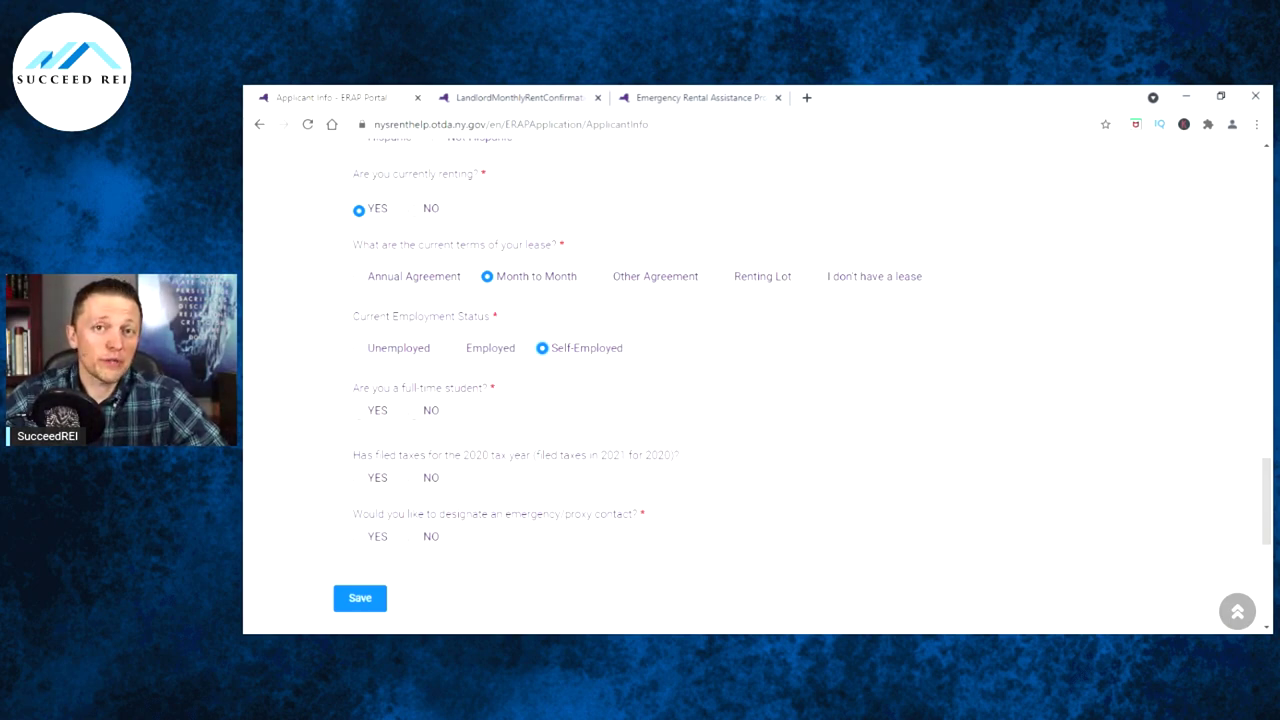
left_click(458, 350)
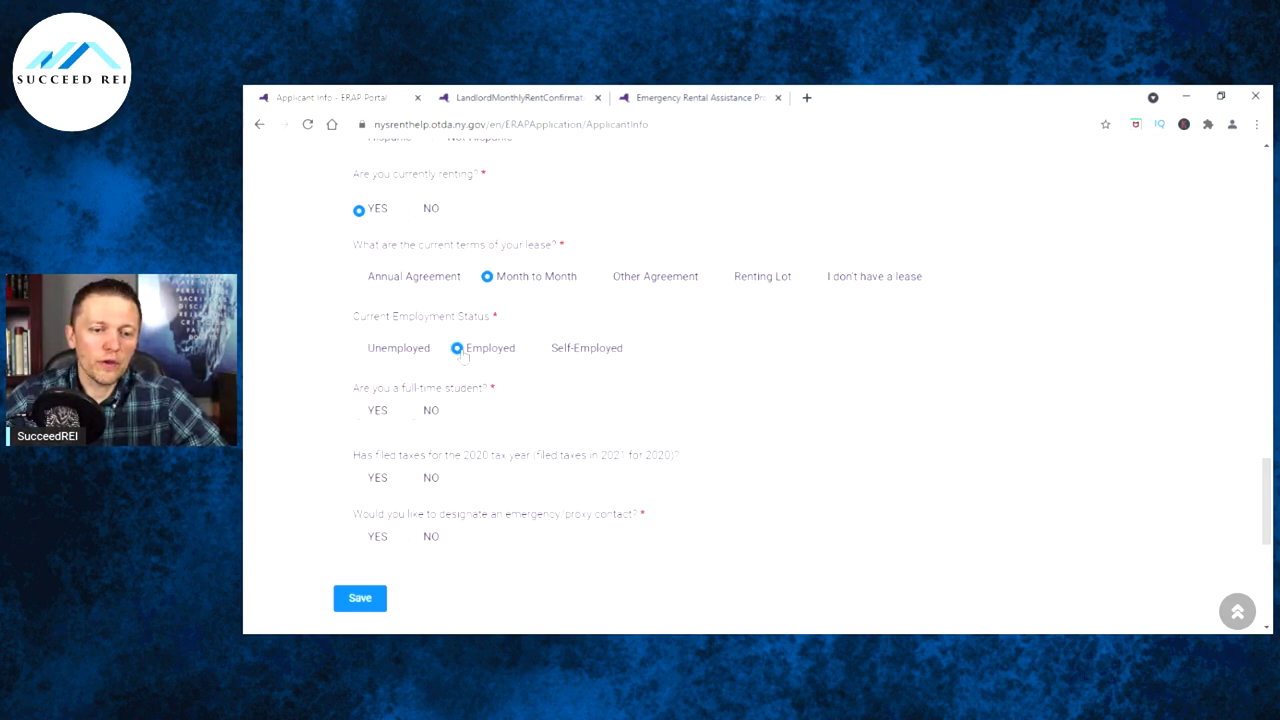
left_click(543, 349)
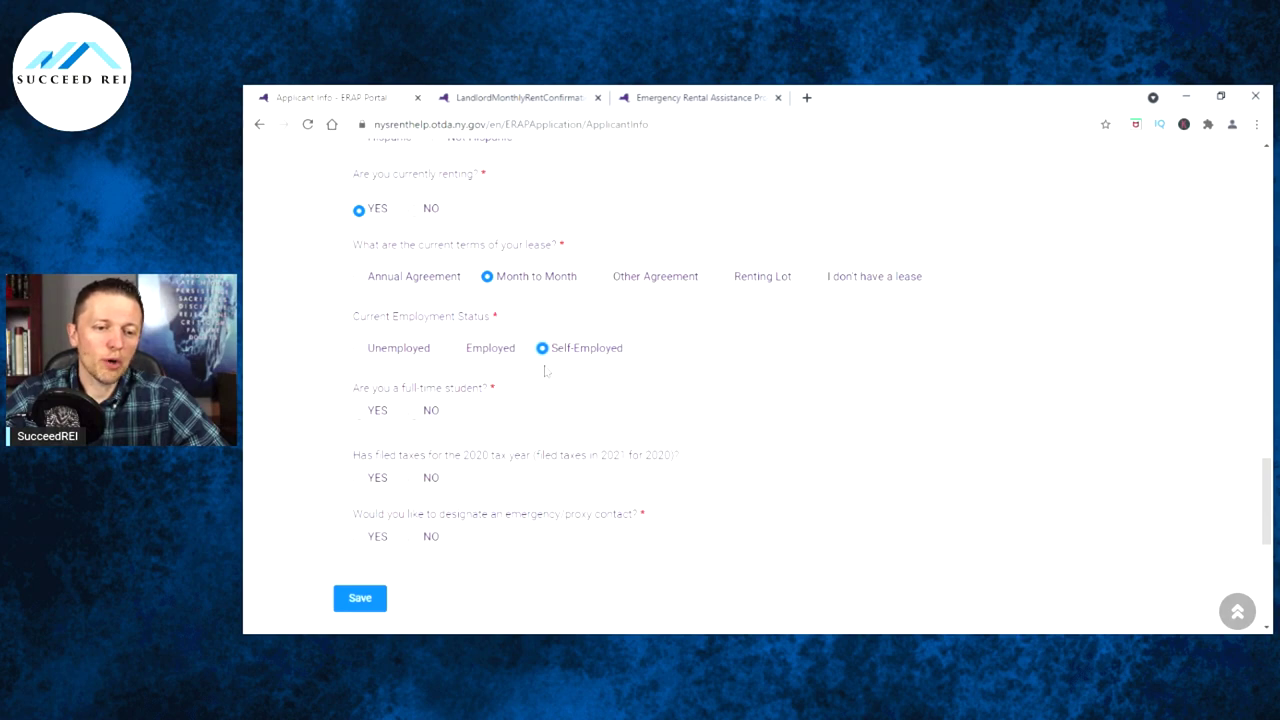
left_click(456, 352)
left_click(543, 349)
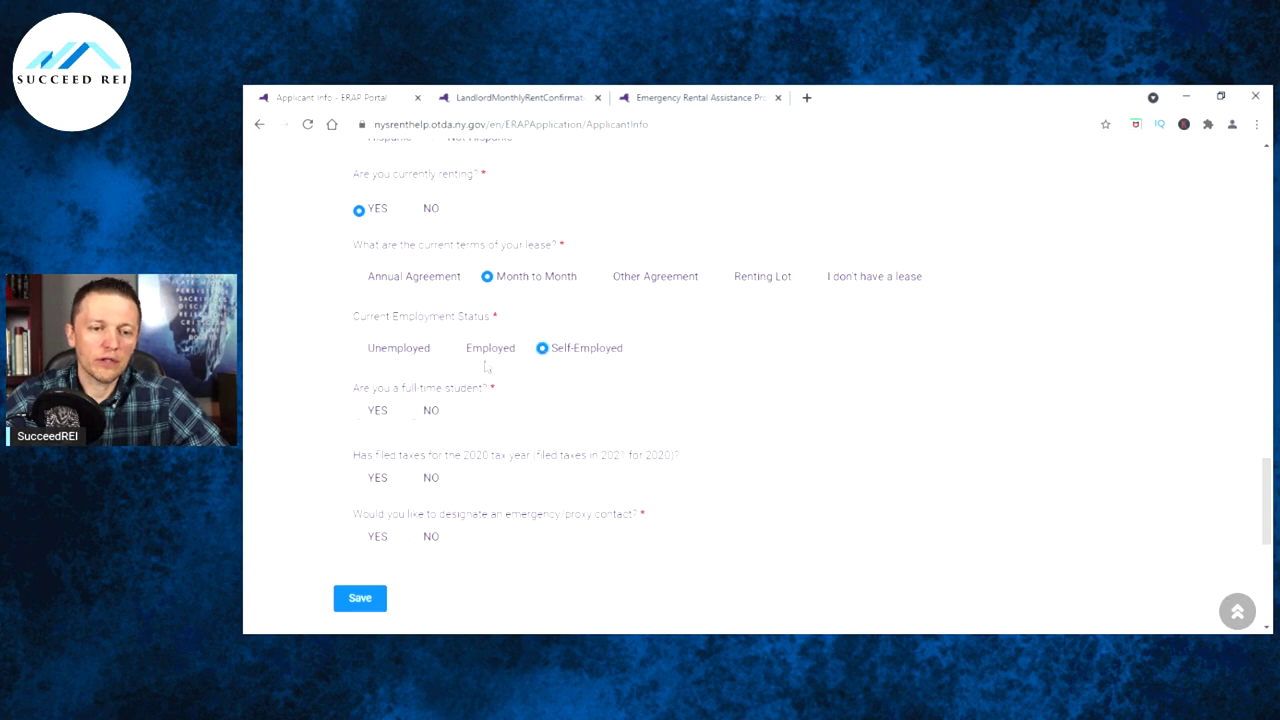
left_click(456, 350)
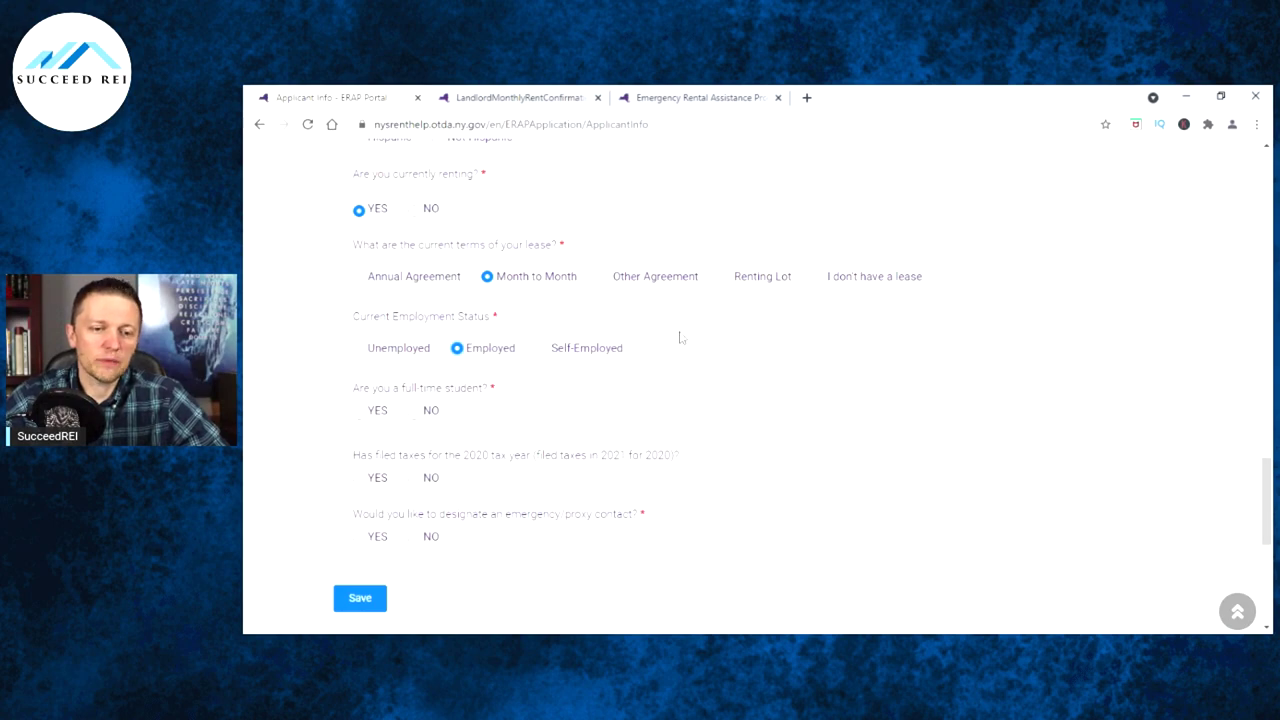
Step: Answer Yes to having filed 2020 taxes with form 1040 and open the Adjusted Gross Income field for entry
scroll(494, 323, "down", 1)
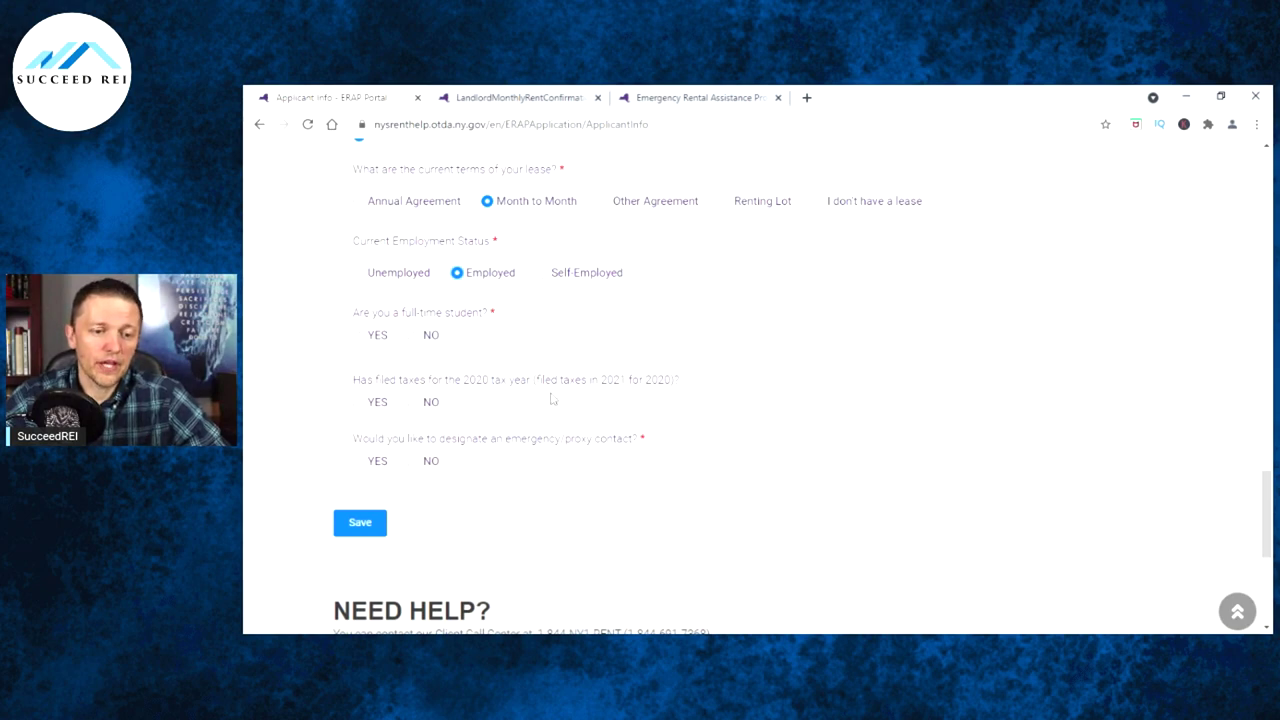
left_click(360, 405)
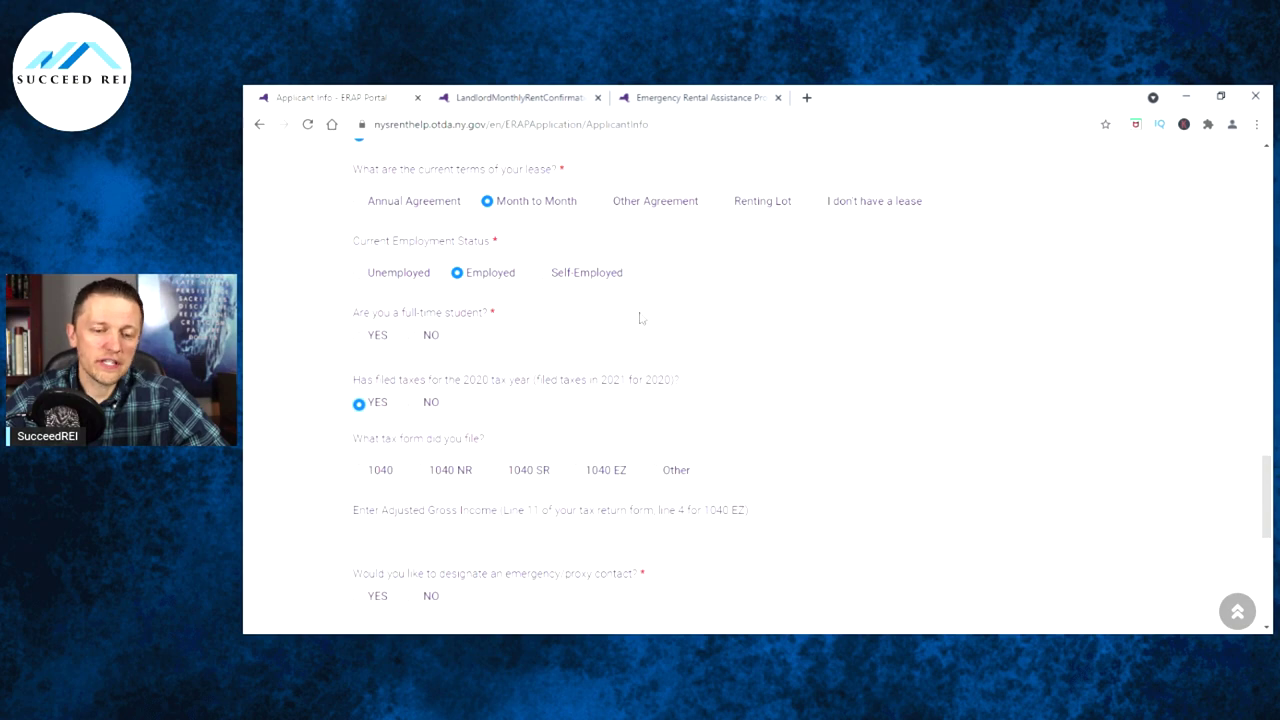
scroll(640, 318, "down", 1)
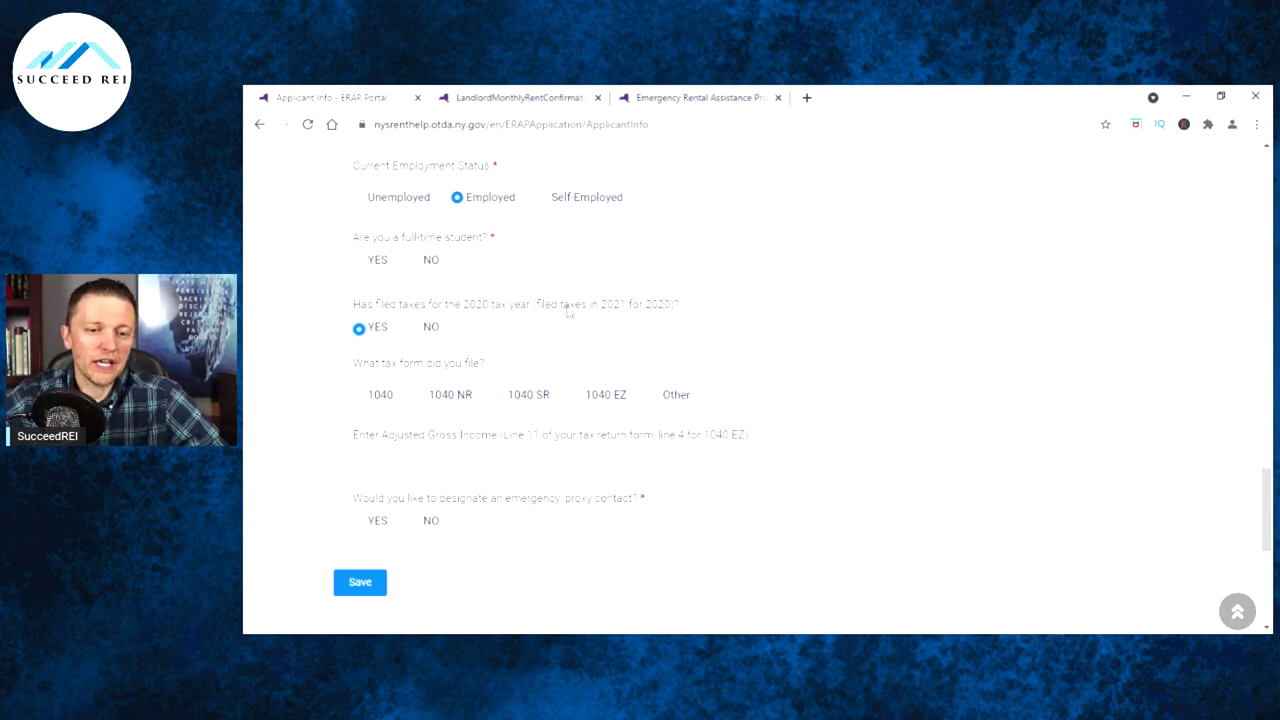
left_click(360, 397)
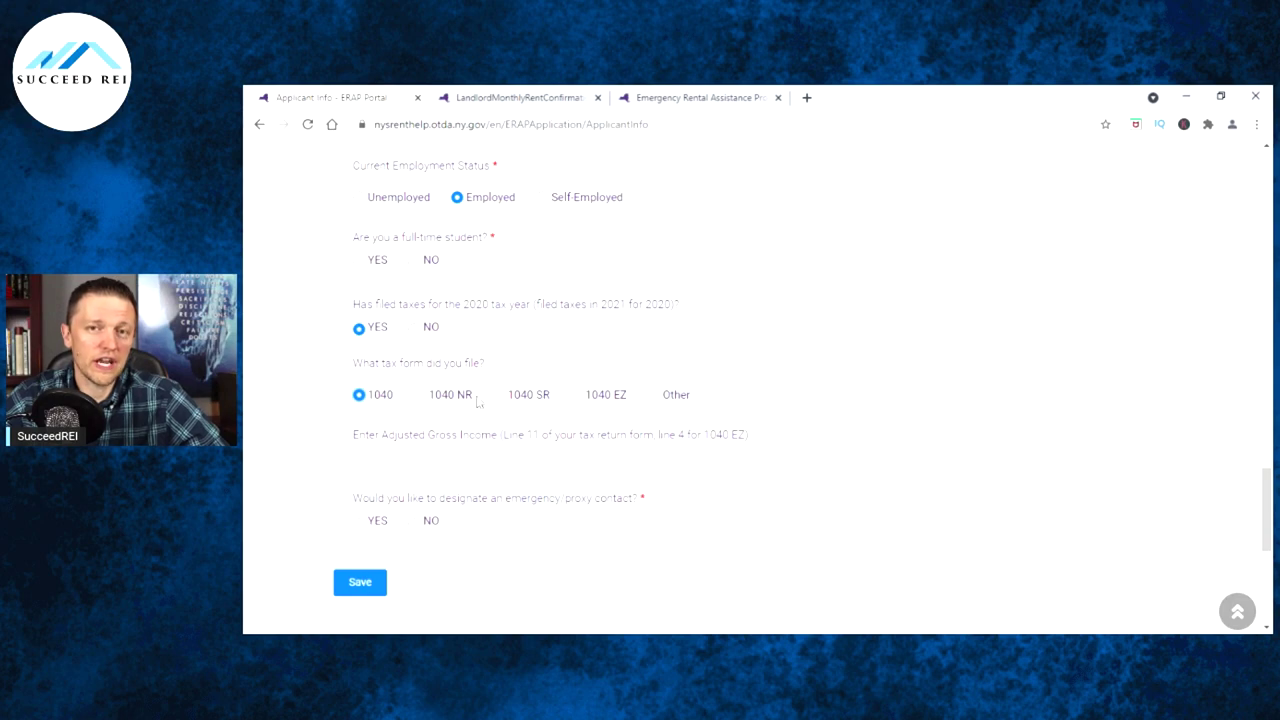
left_click(577, 396)
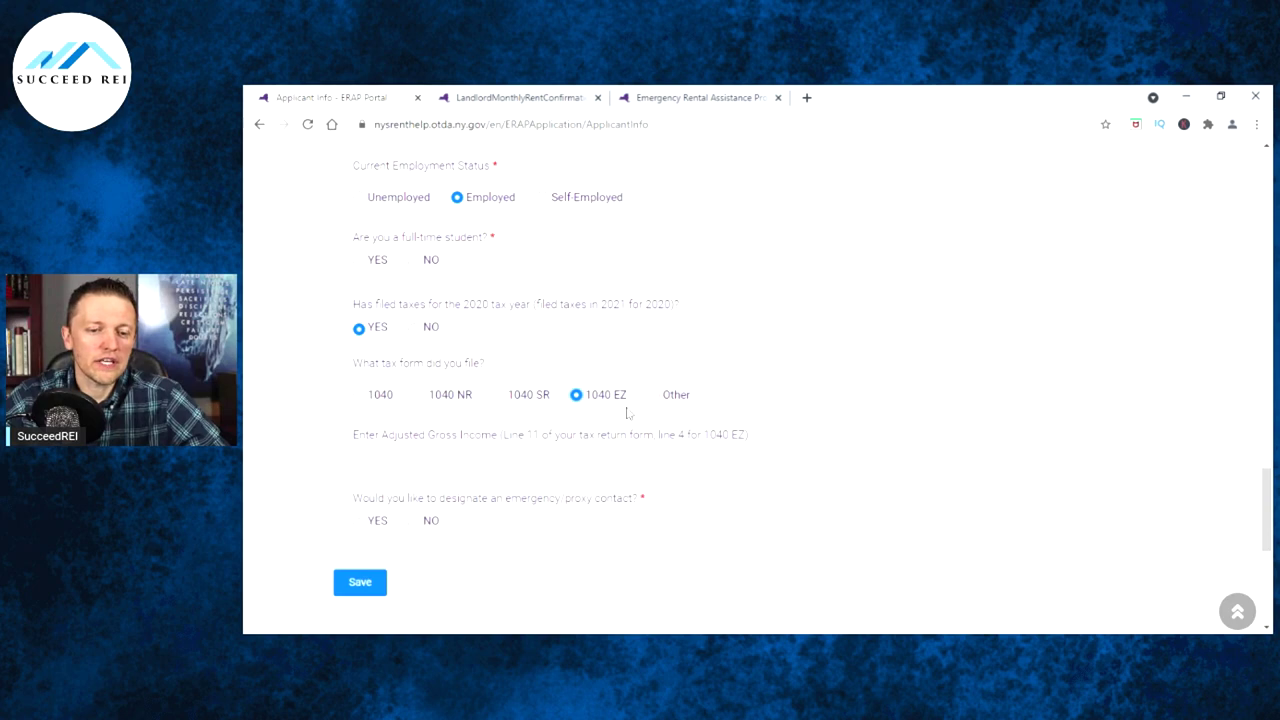
left_click(359, 400)
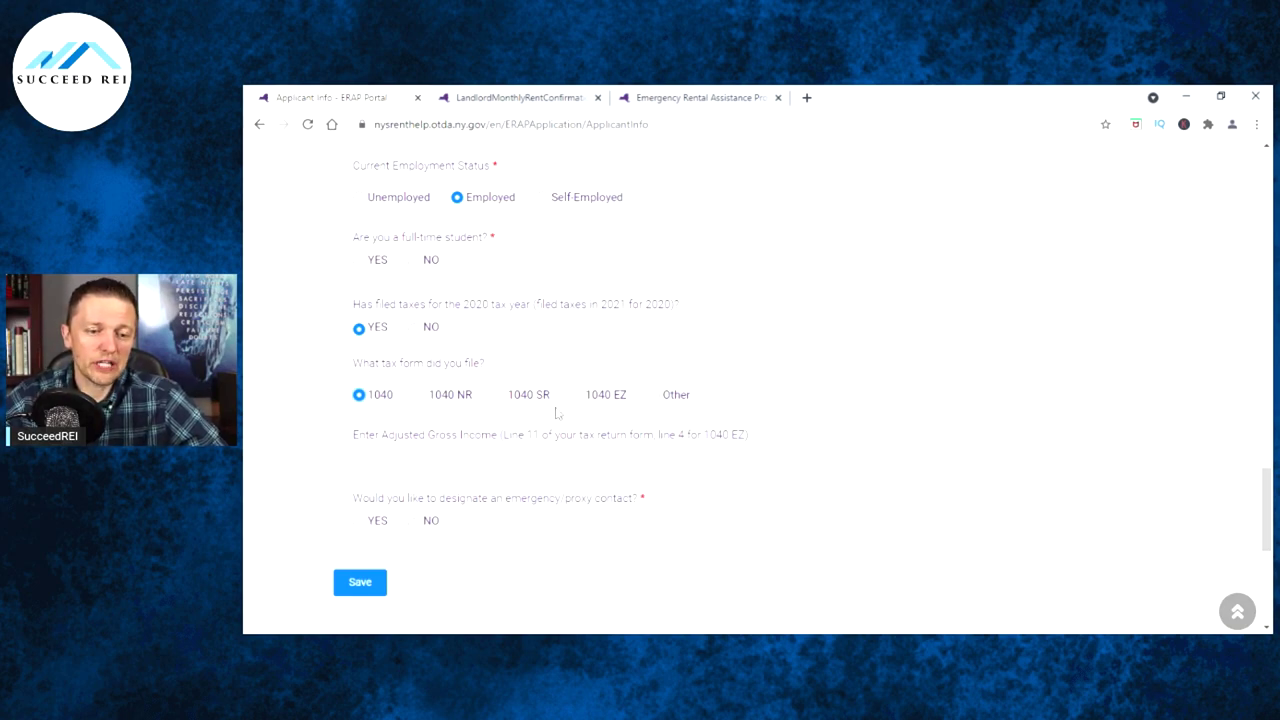
left_click(506, 455)
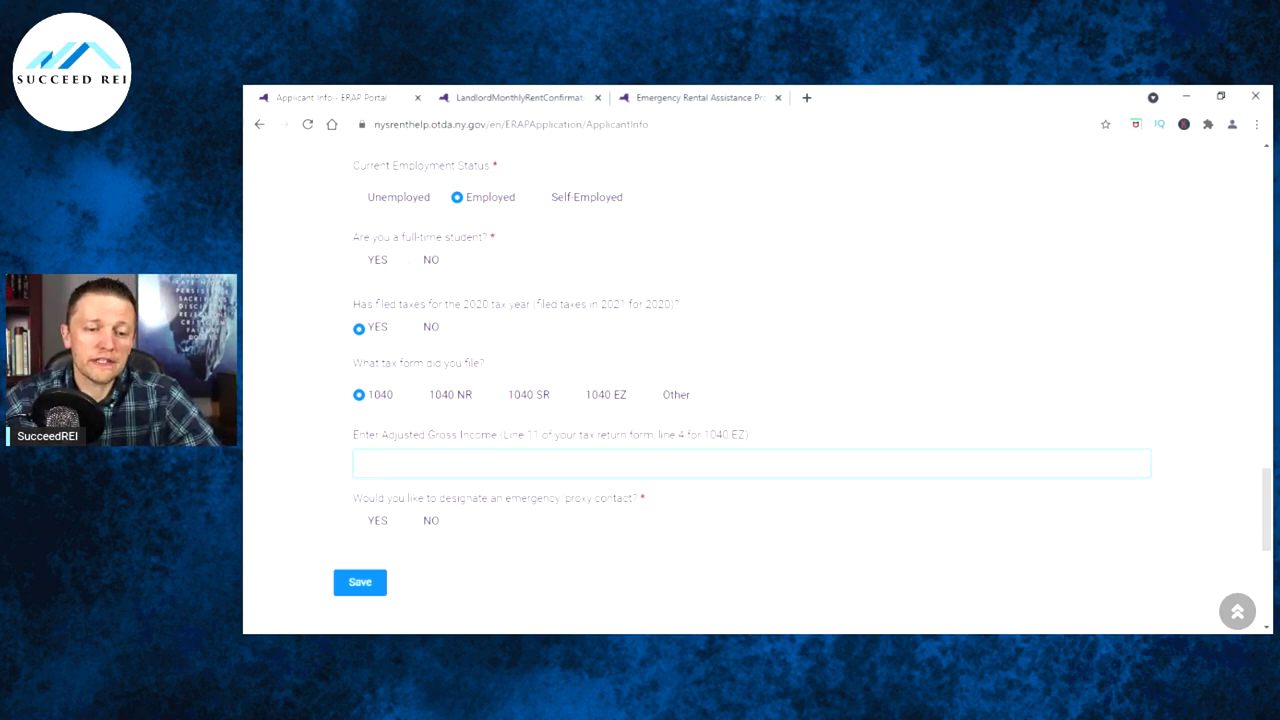
Step: Answer Yes to designating an emergency/proxy contact and go over the contact's name, address, phone and email fields
scroll(800, 390, "down", 2)
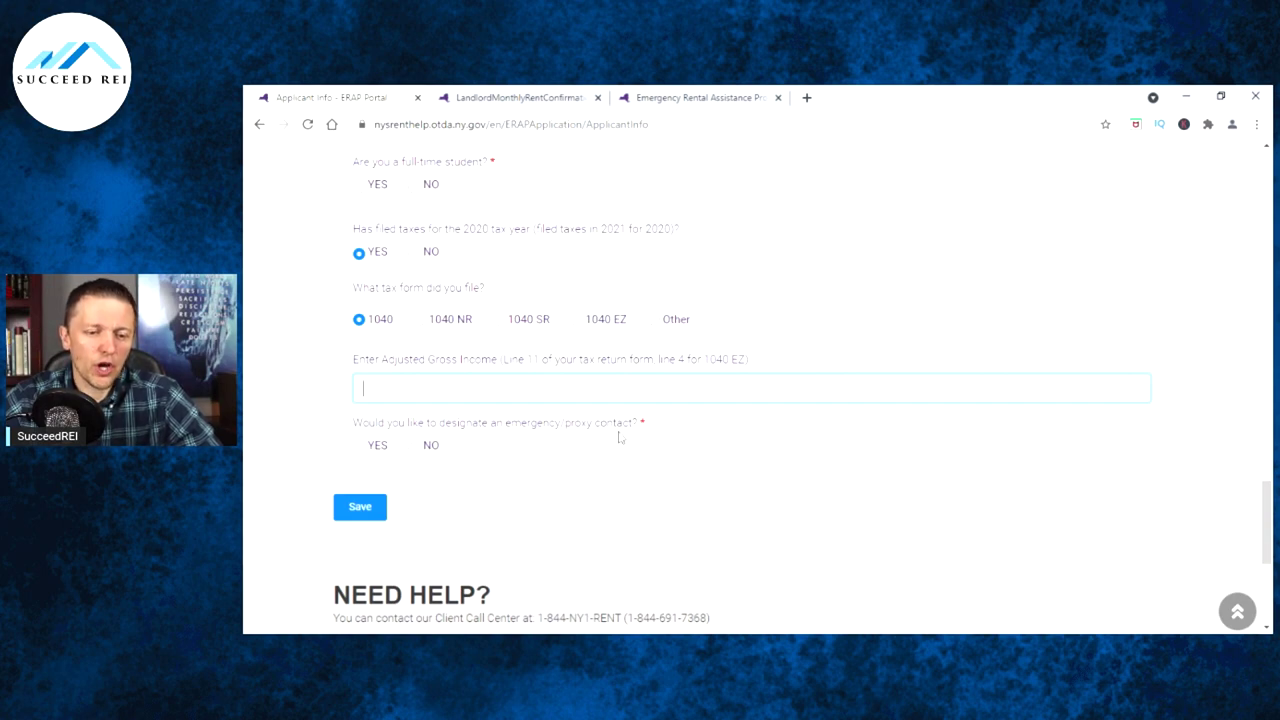
left_click(359, 447)
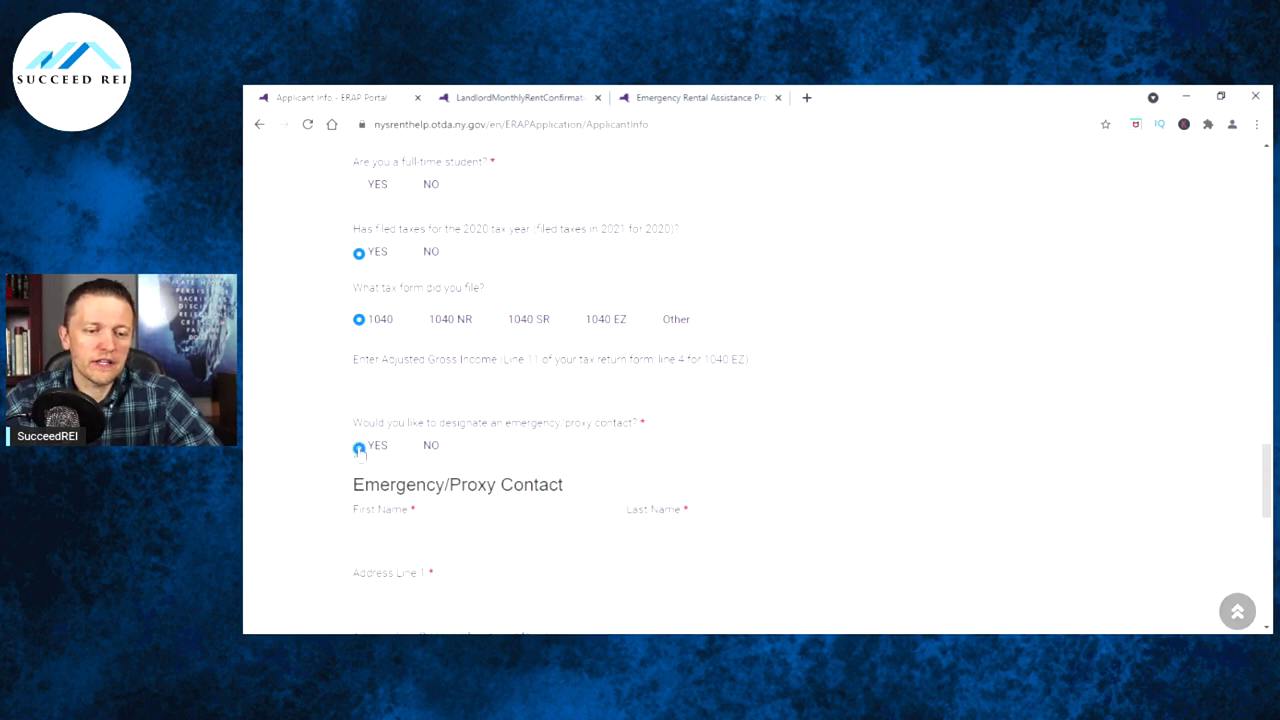
scroll(667, 365, "down", 4)
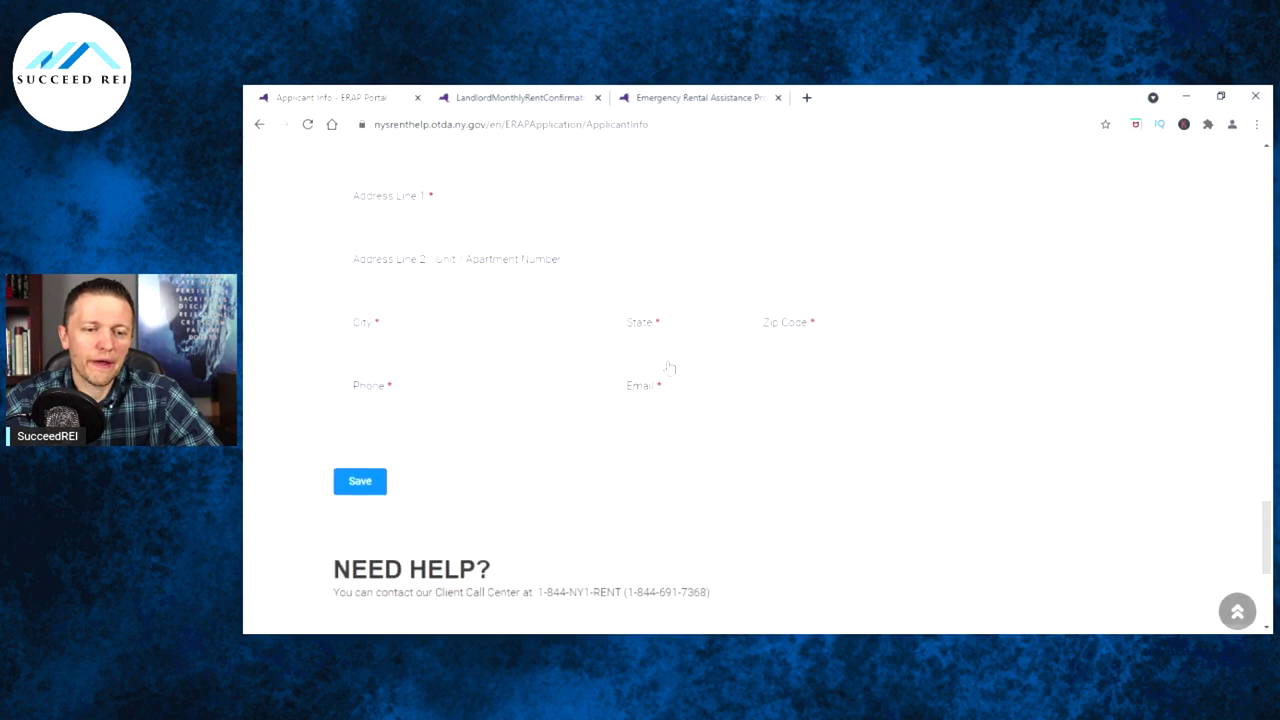
scroll(669, 367, "up", 3)
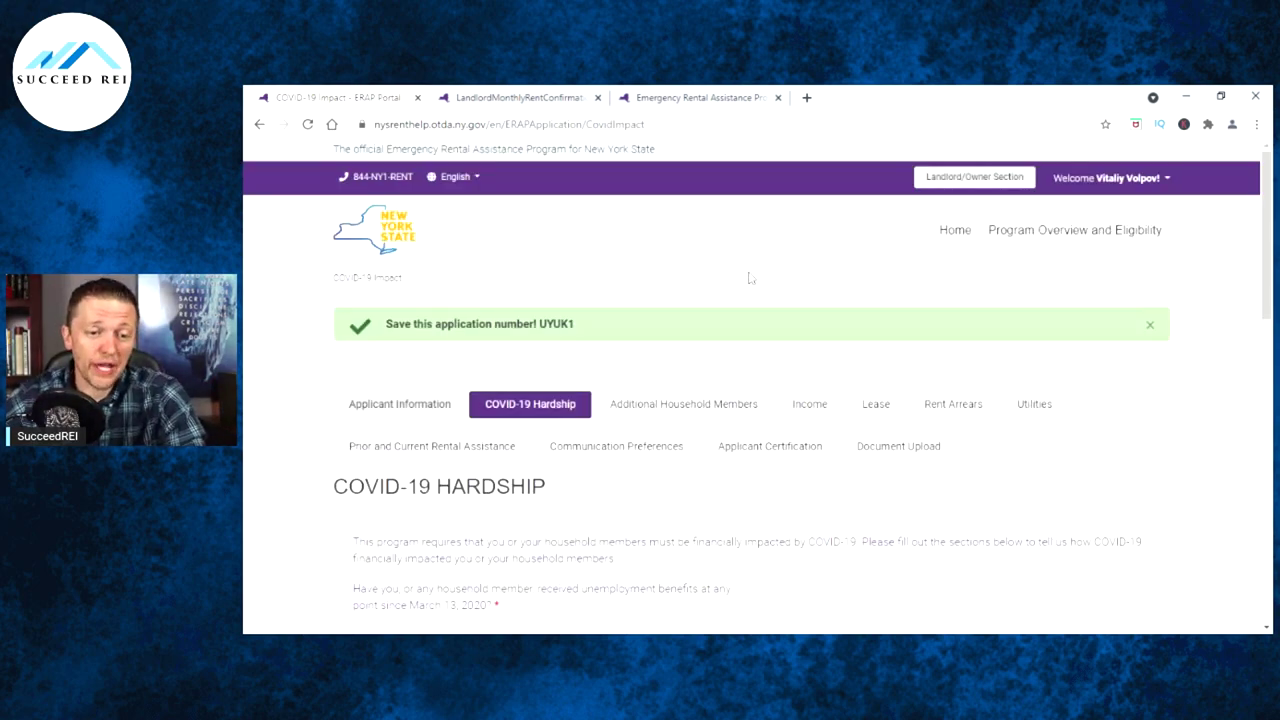
Step: Highlight the application number in the save notice above the COVID-19 Hardship section
scroll(750, 285, "down", 1)
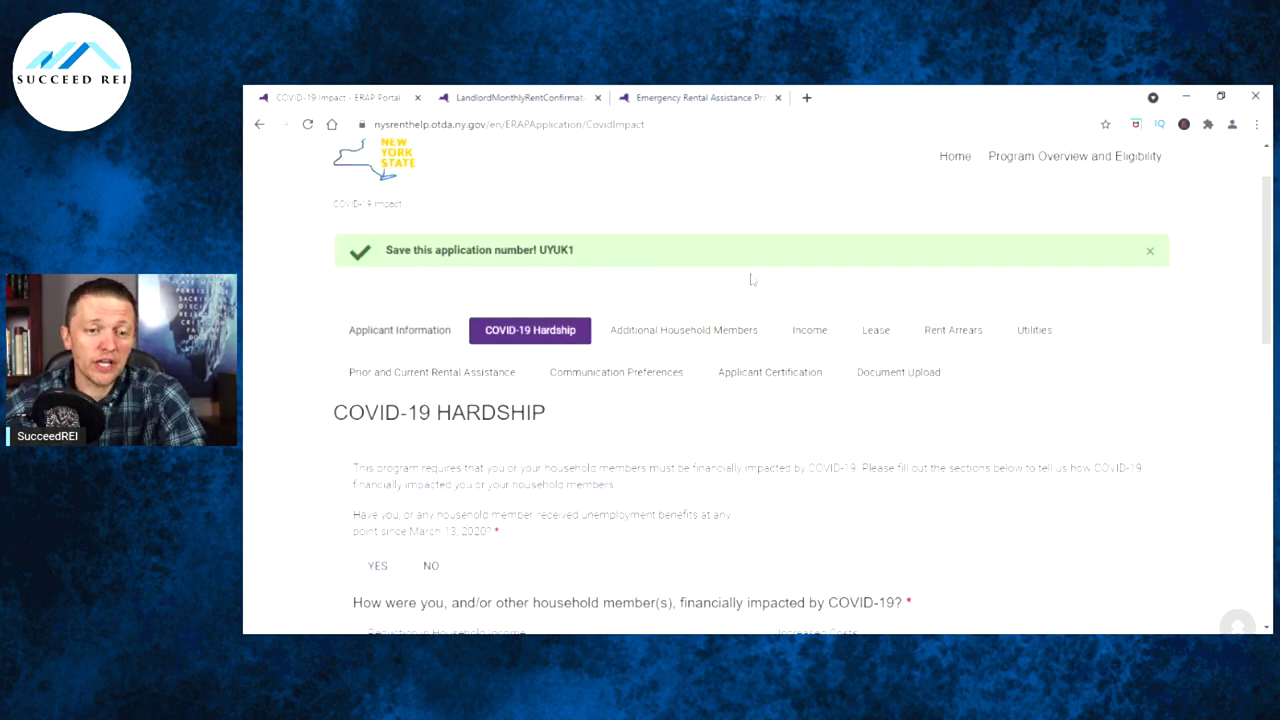
double_click(557, 248)
left_click(582, 253)
double_click(557, 248)
left_click(640, 264)
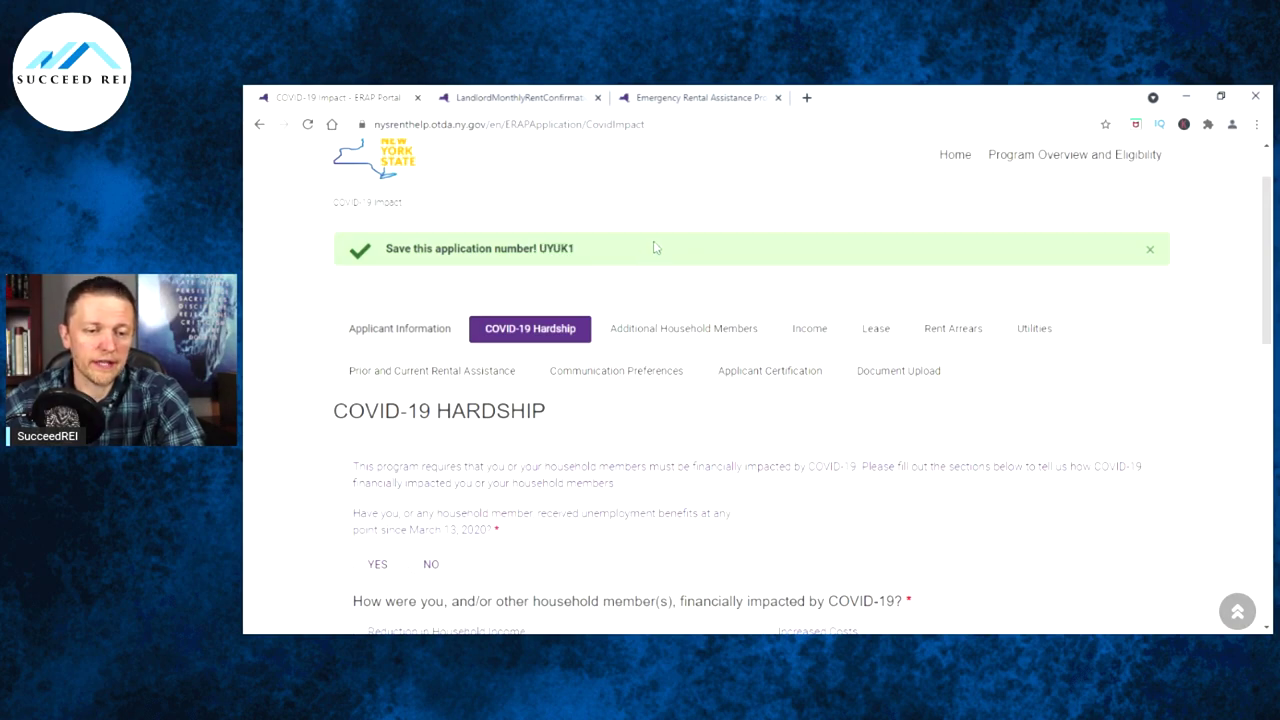
scroll(655, 247, "down", 2)
scroll(651, 274, "up", 2)
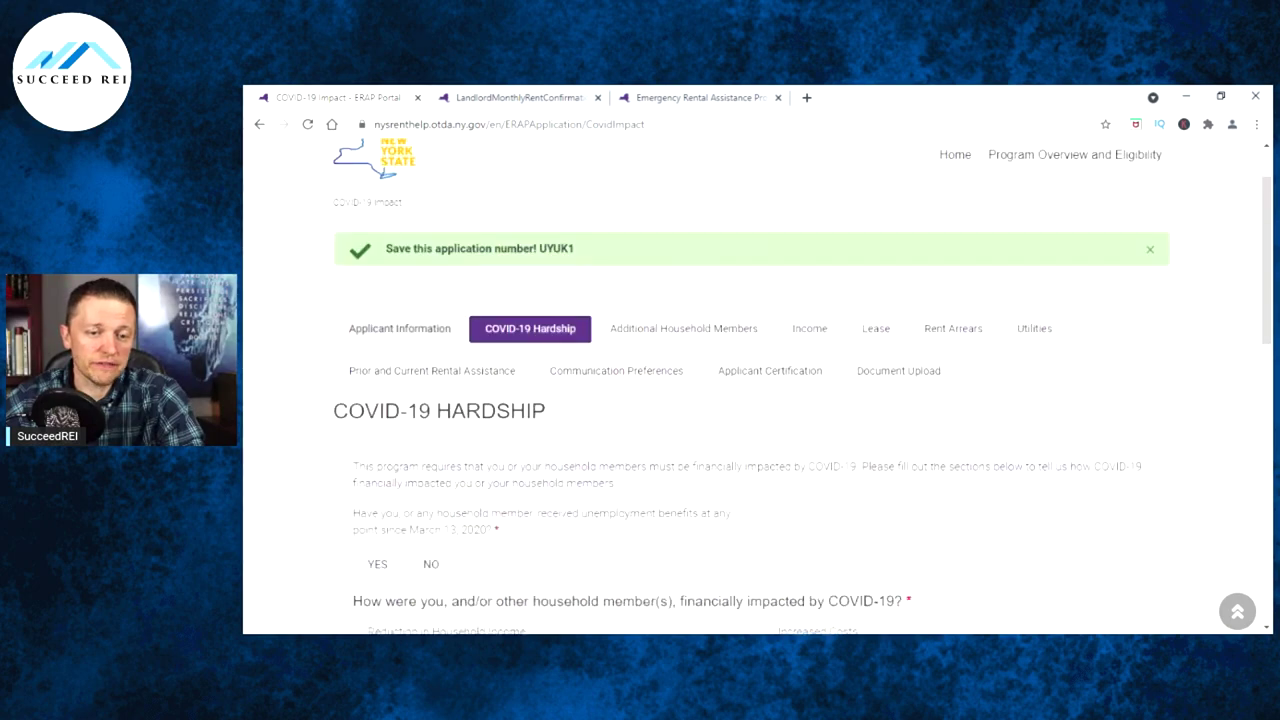
double_click(557, 248)
left_click(626, 250)
double_click(557, 248)
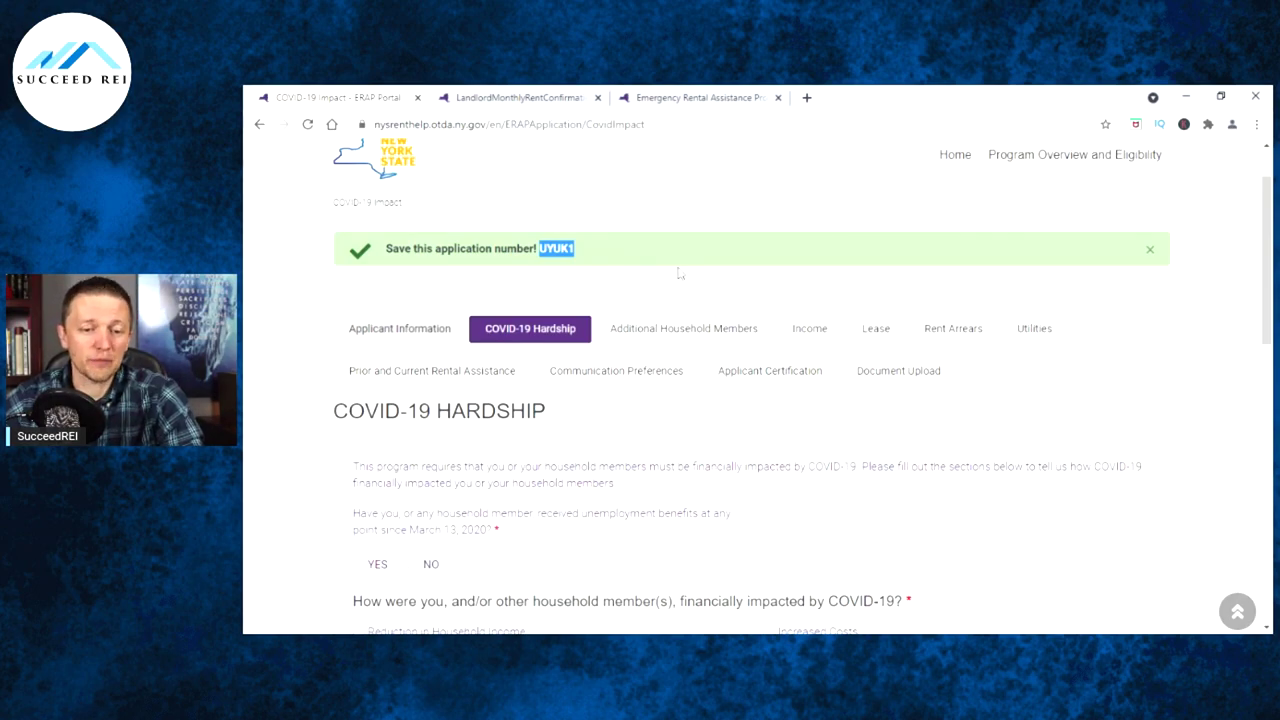
Step: Answer Yes to unemployment benefits since March 13, 2020 and select only Reduction in Household Income as the COVID-19 financial impact
scroll(692, 271, "down", 5)
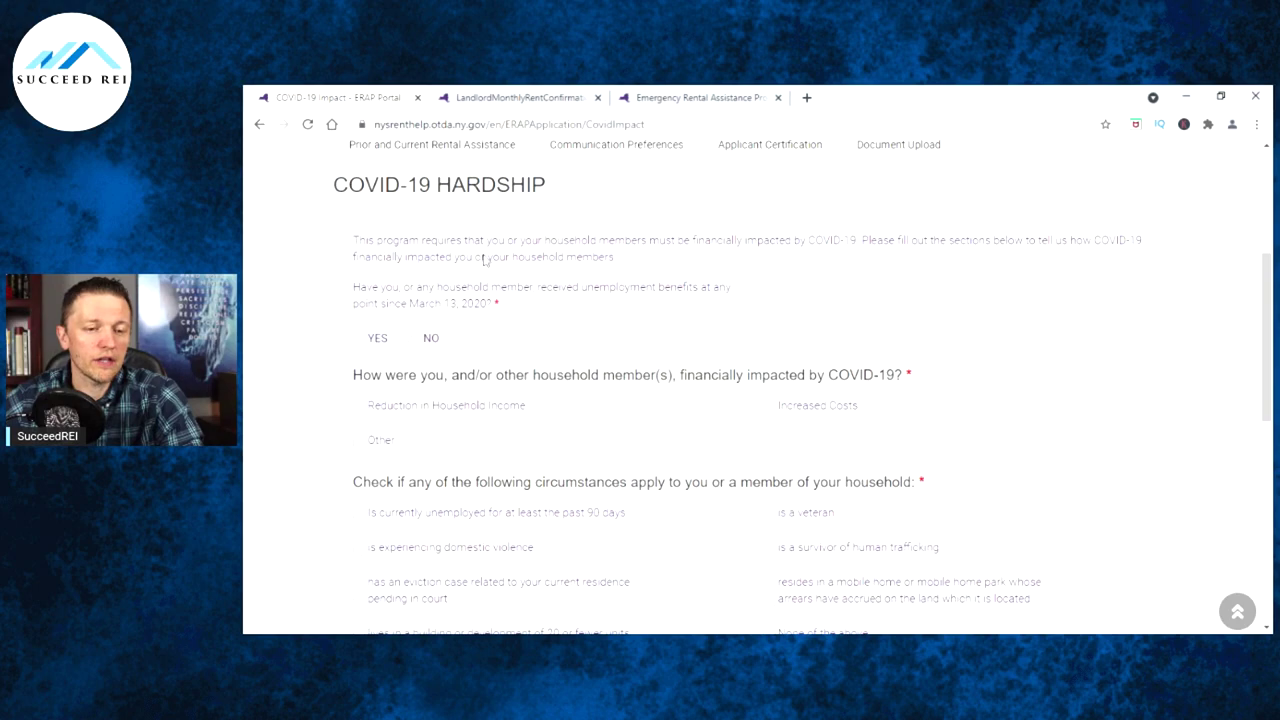
scroll(546, 258, "up", 3)
scroll(546, 260, "down", 2)
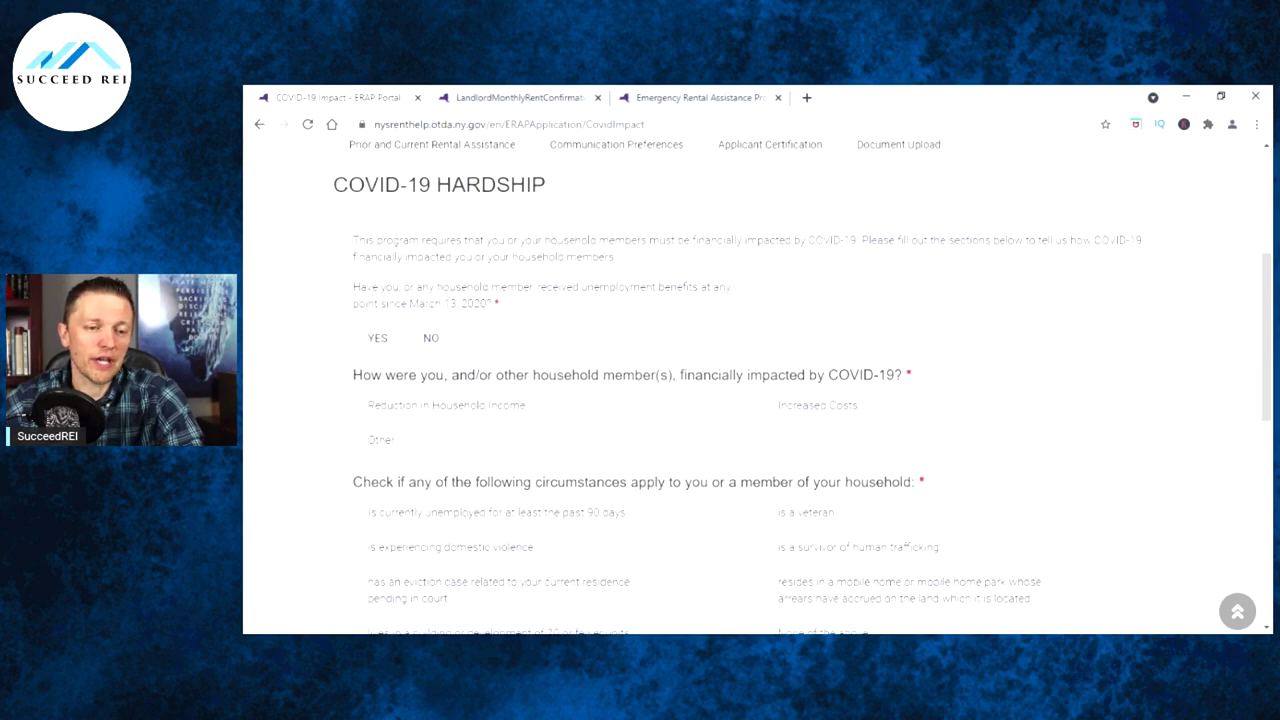
scroll(547, 275, "up", 2)
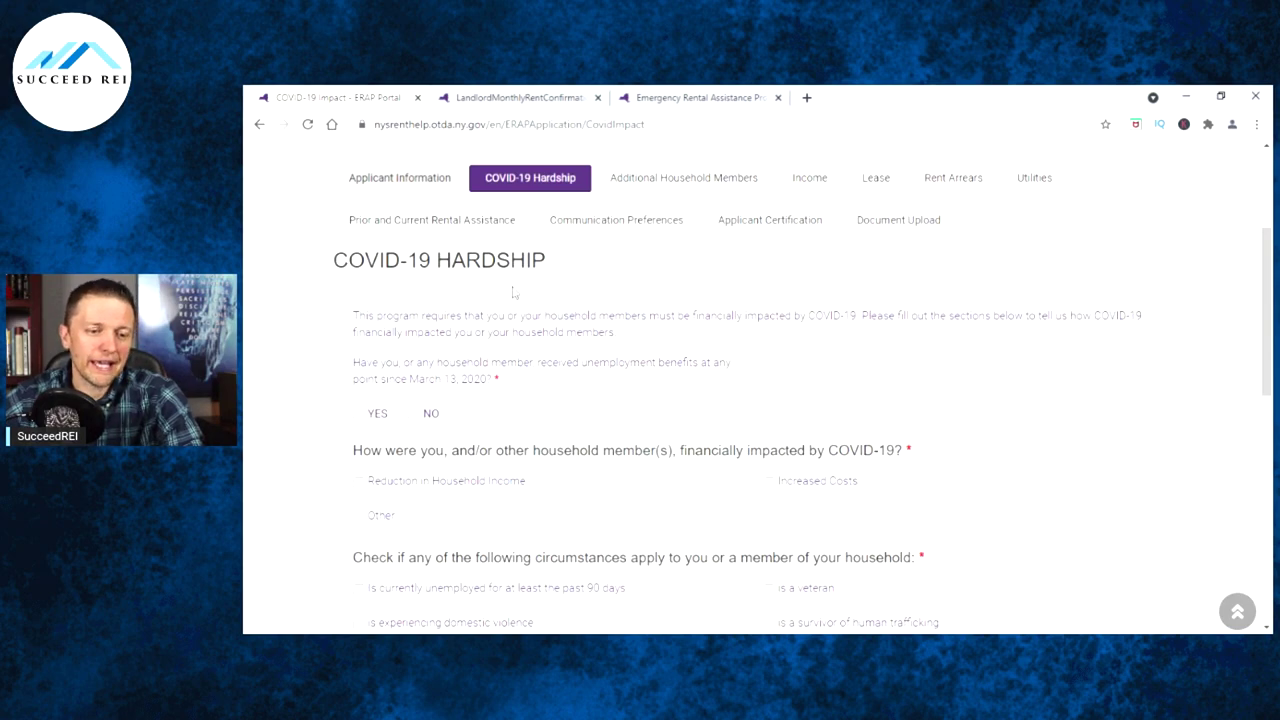
scroll(496, 301, "down", 1)
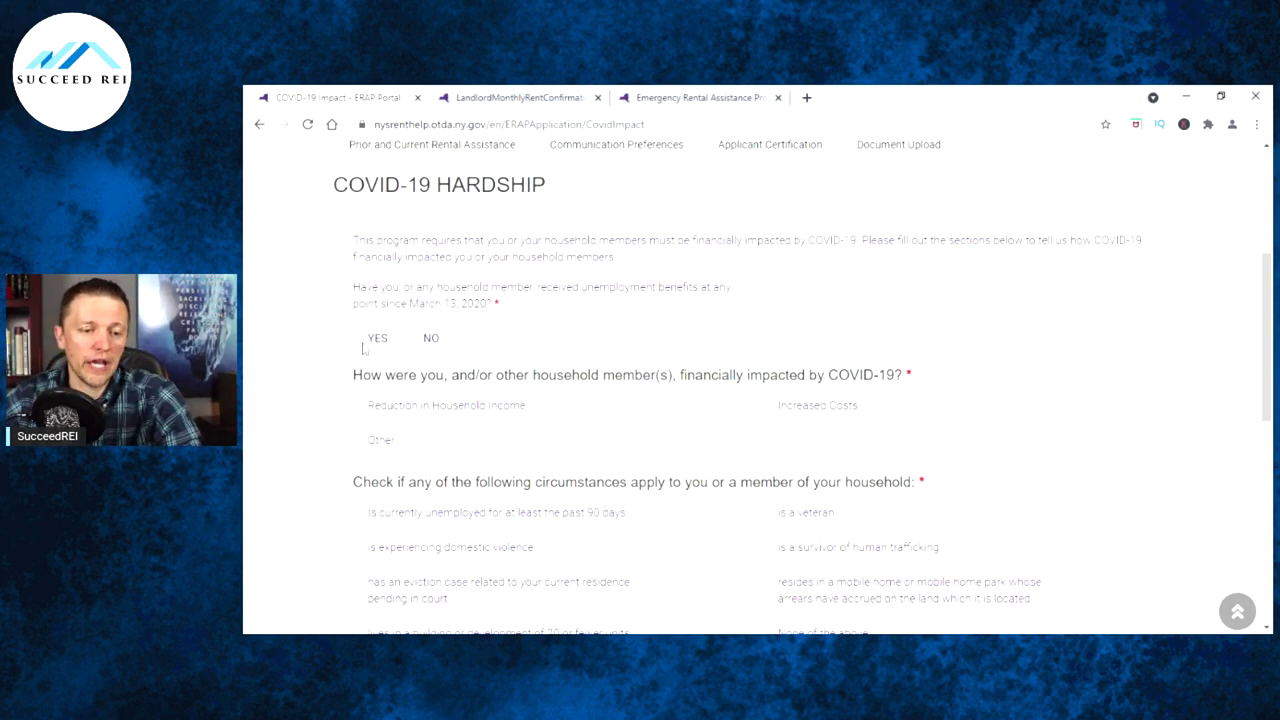
scroll(512, 285, "down", 1)
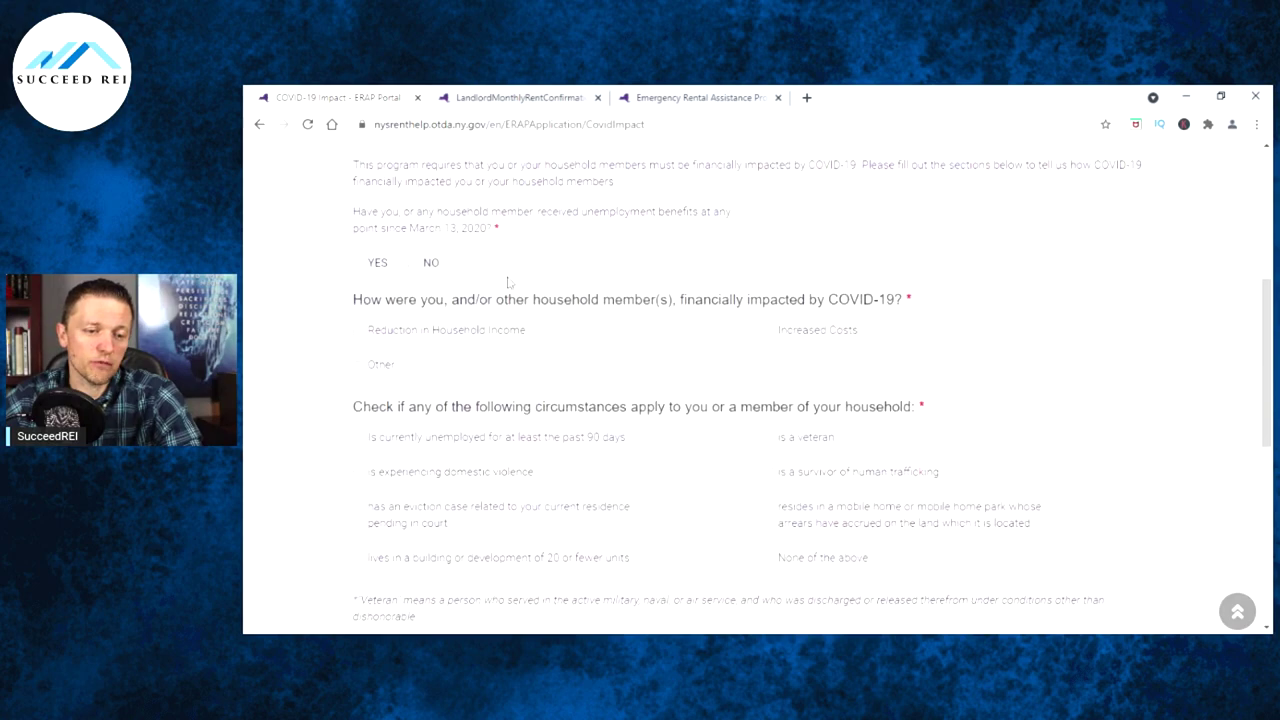
left_click(360, 265)
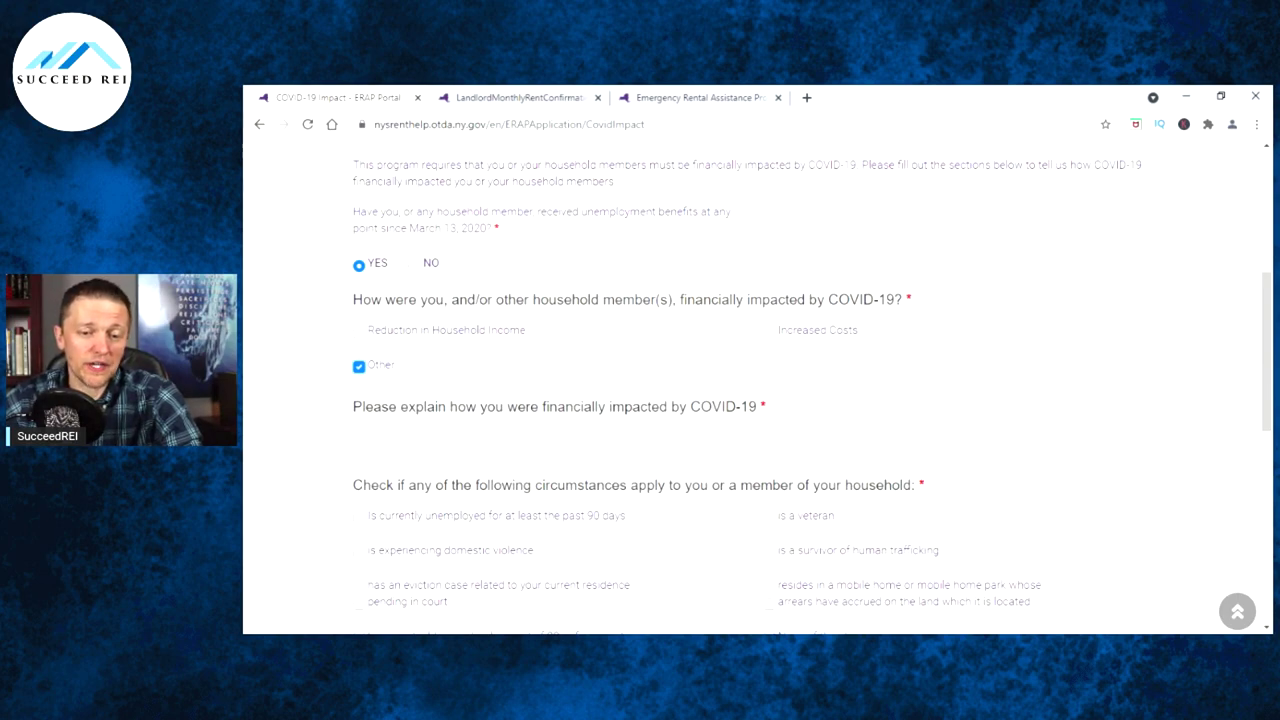
key("Tab")
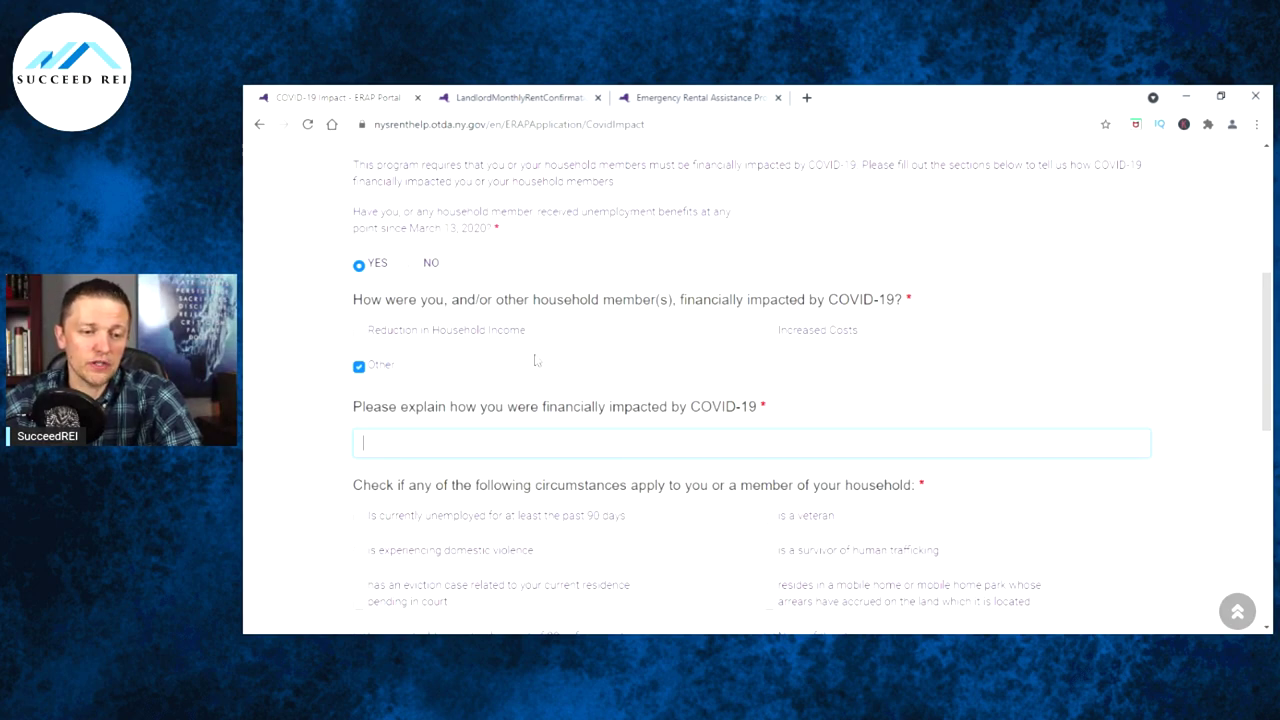
left_click(359, 332)
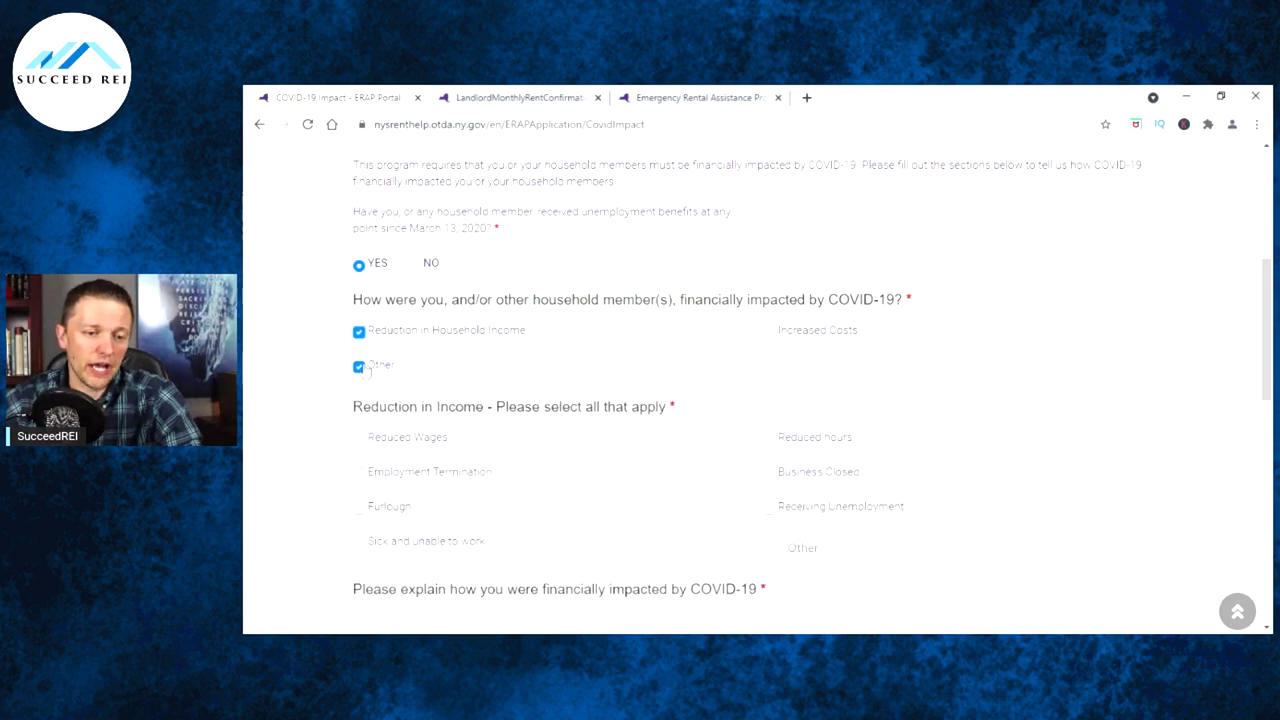
left_click(360, 367)
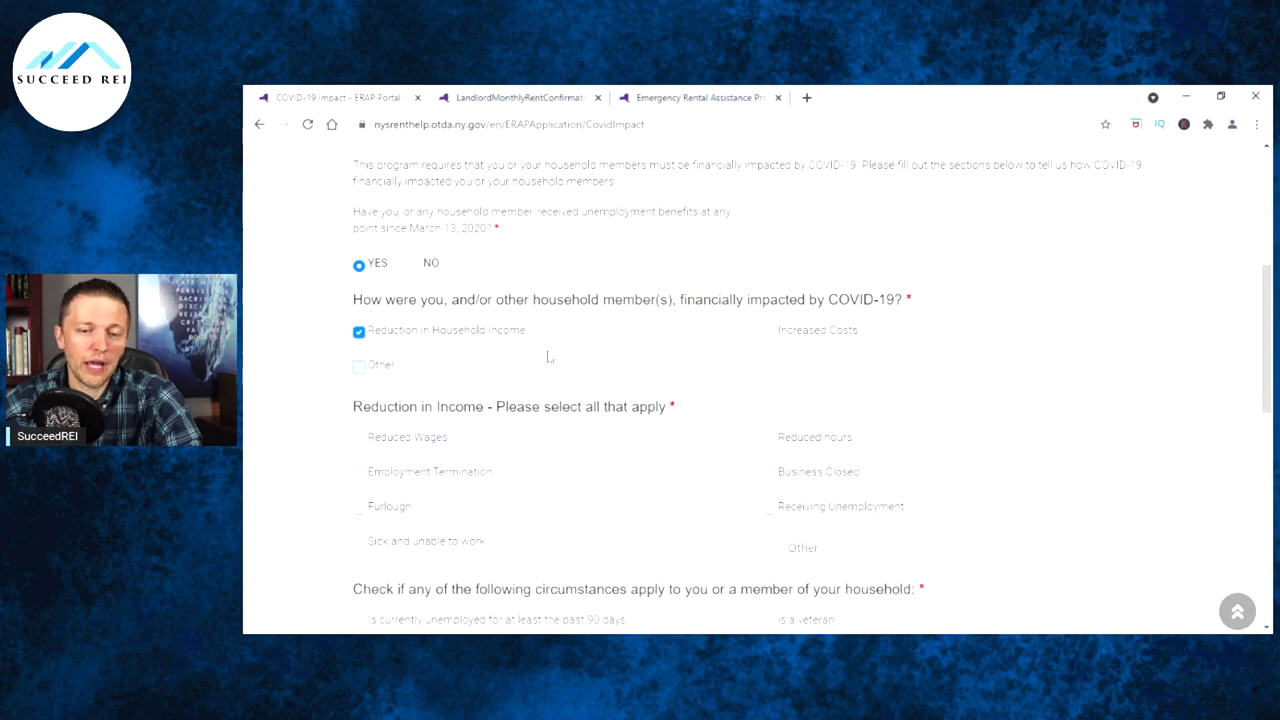
Step: Select Business Closed and Reduced hours as the reasons for the reduction in income, with Employment Termination cleared
scroll(611, 350, "down", 3)
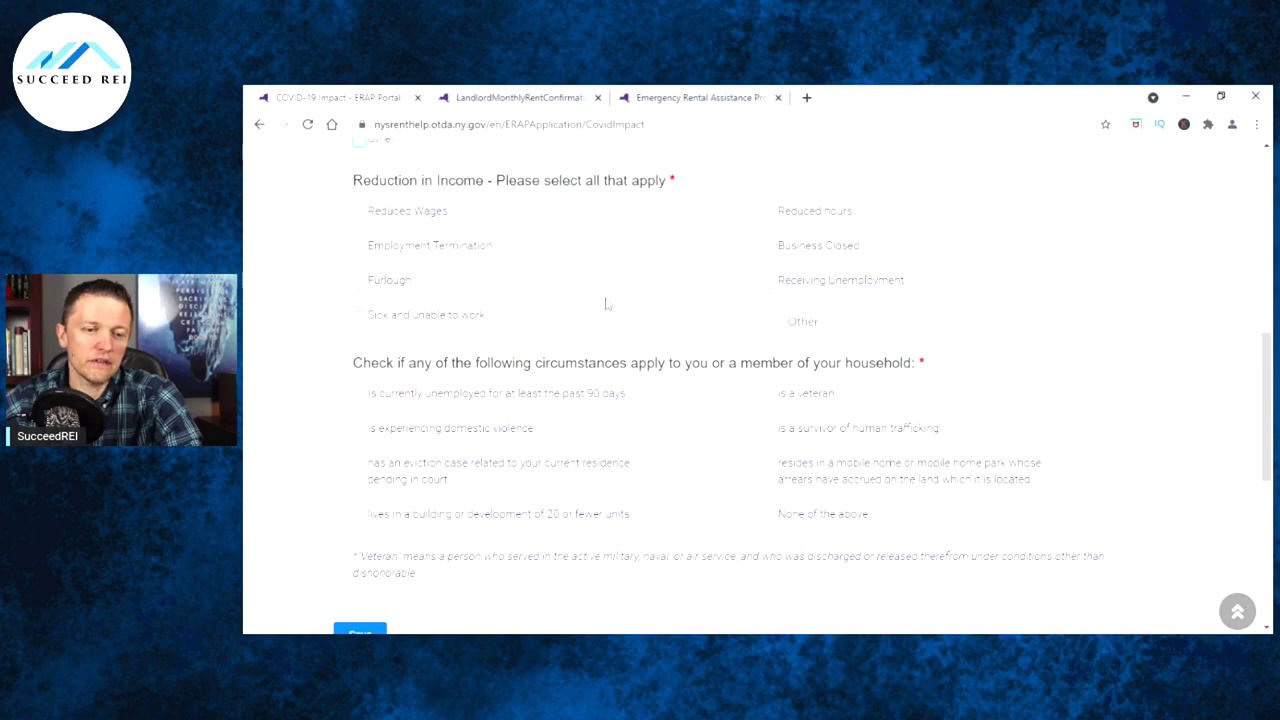
scroll(606, 306, "up", 1)
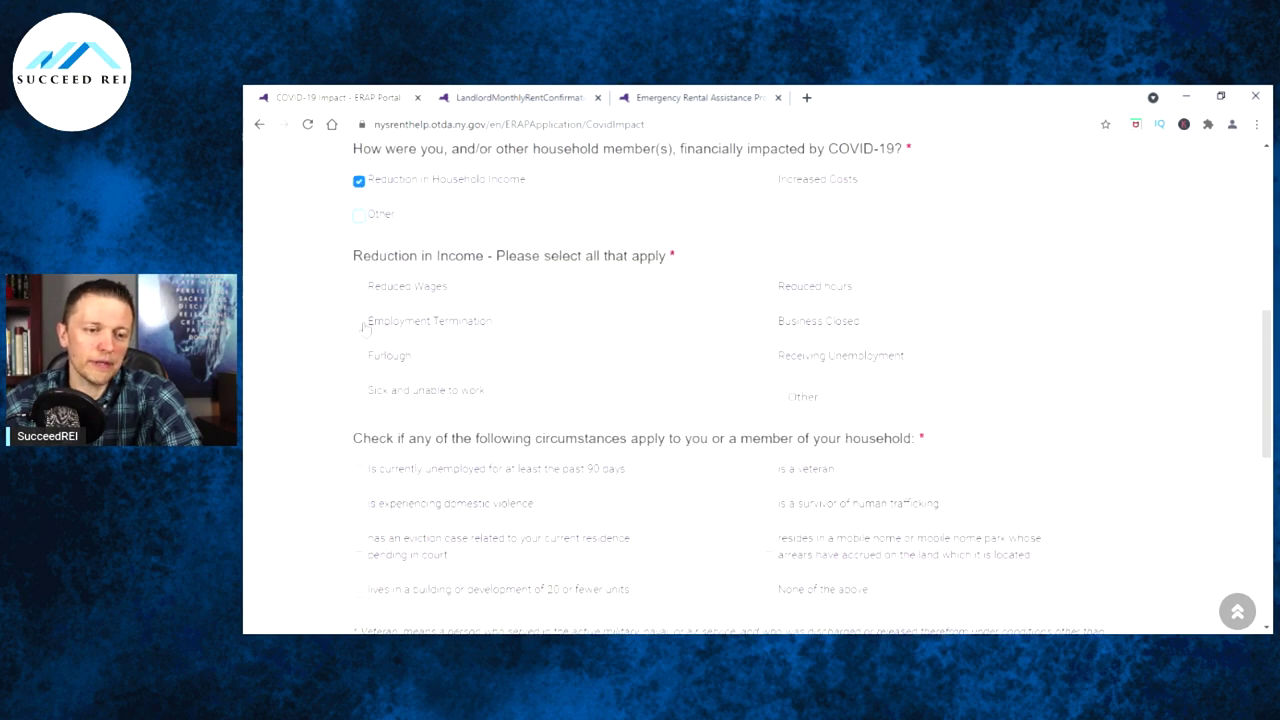
left_click(360, 323)
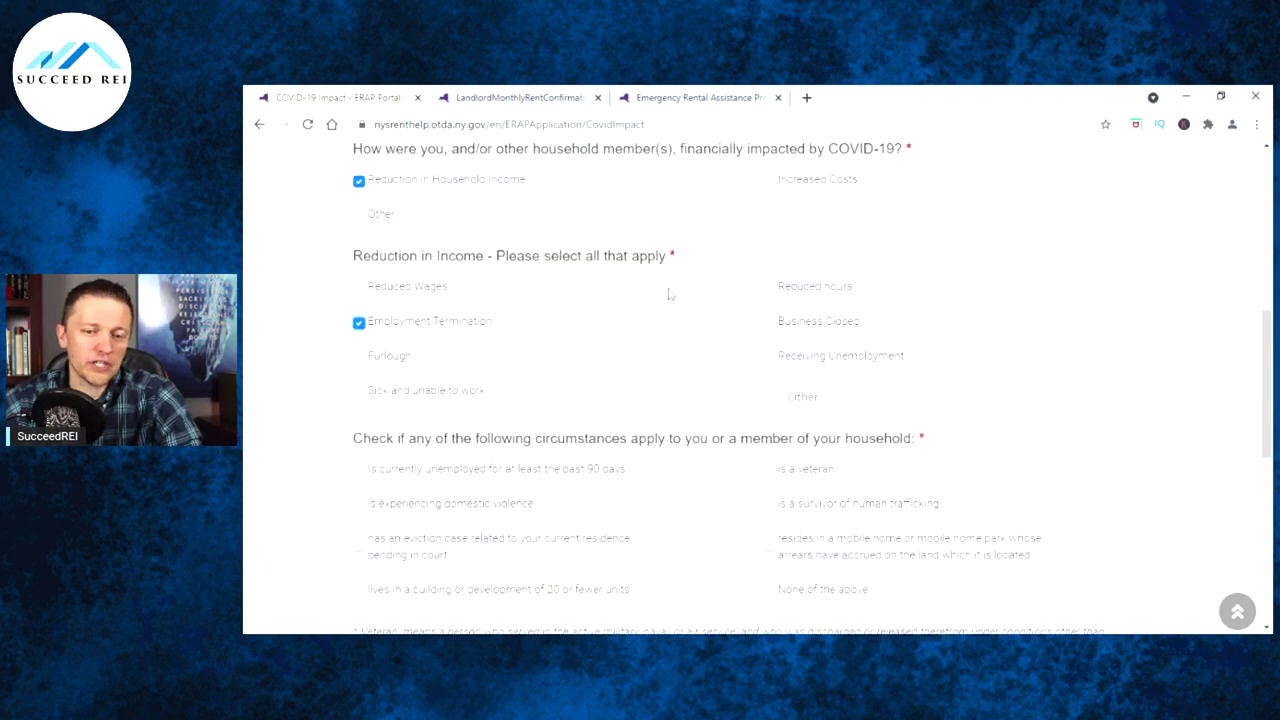
left_click(772, 324)
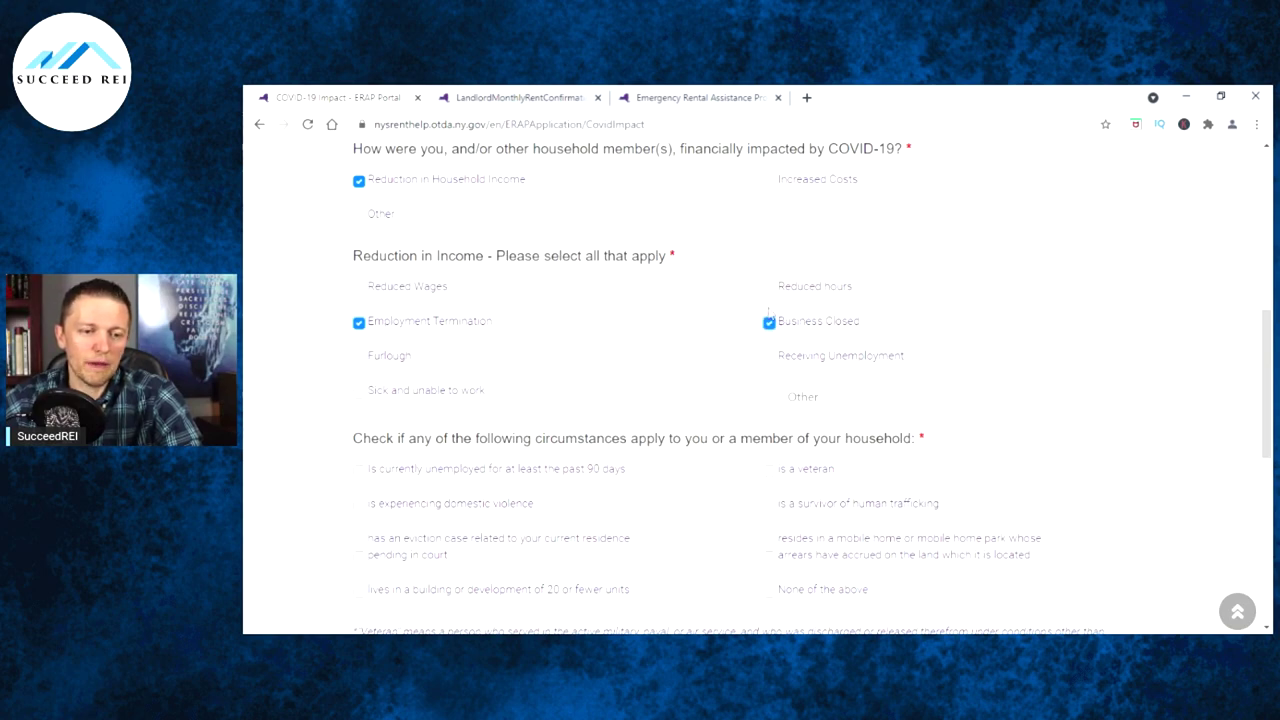
left_click(360, 323)
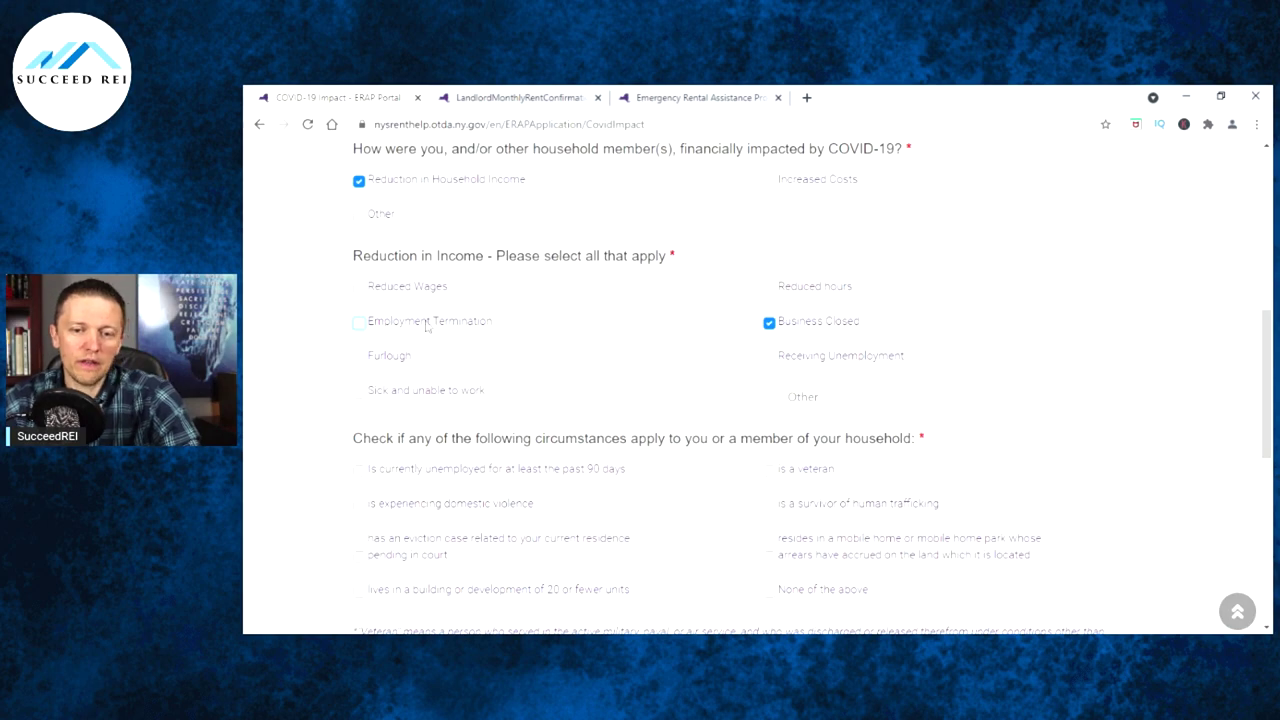
left_click(769, 288)
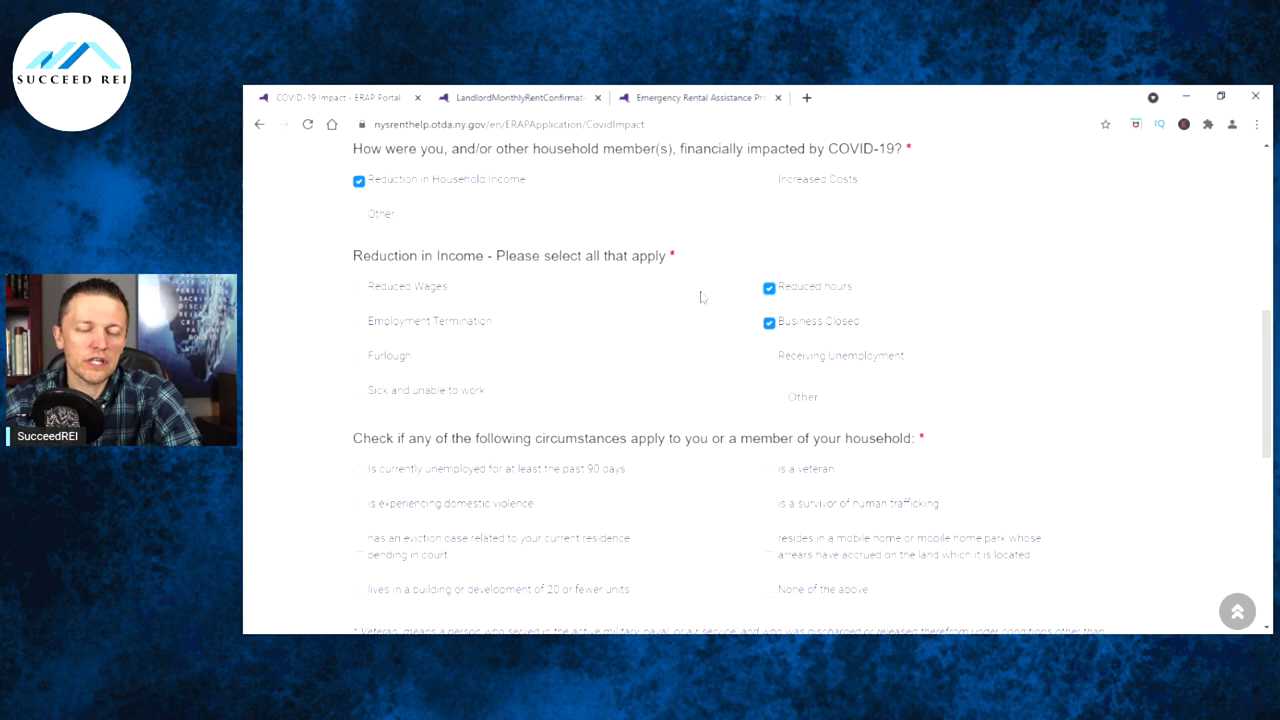
left_click(795, 397)
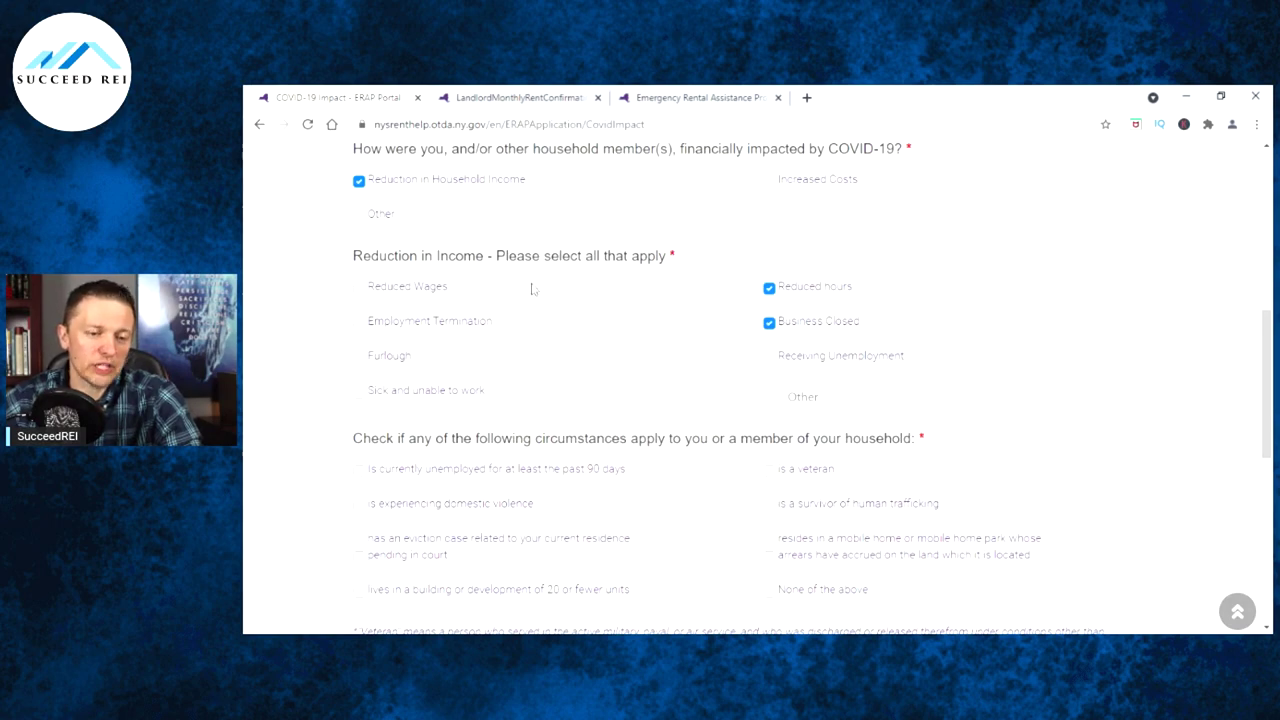
Step: Try out the pending eviction case option, answer Yes to its court submission, open the Court Case Number field, and clear the option again
scroll(538, 272, "down", 2)
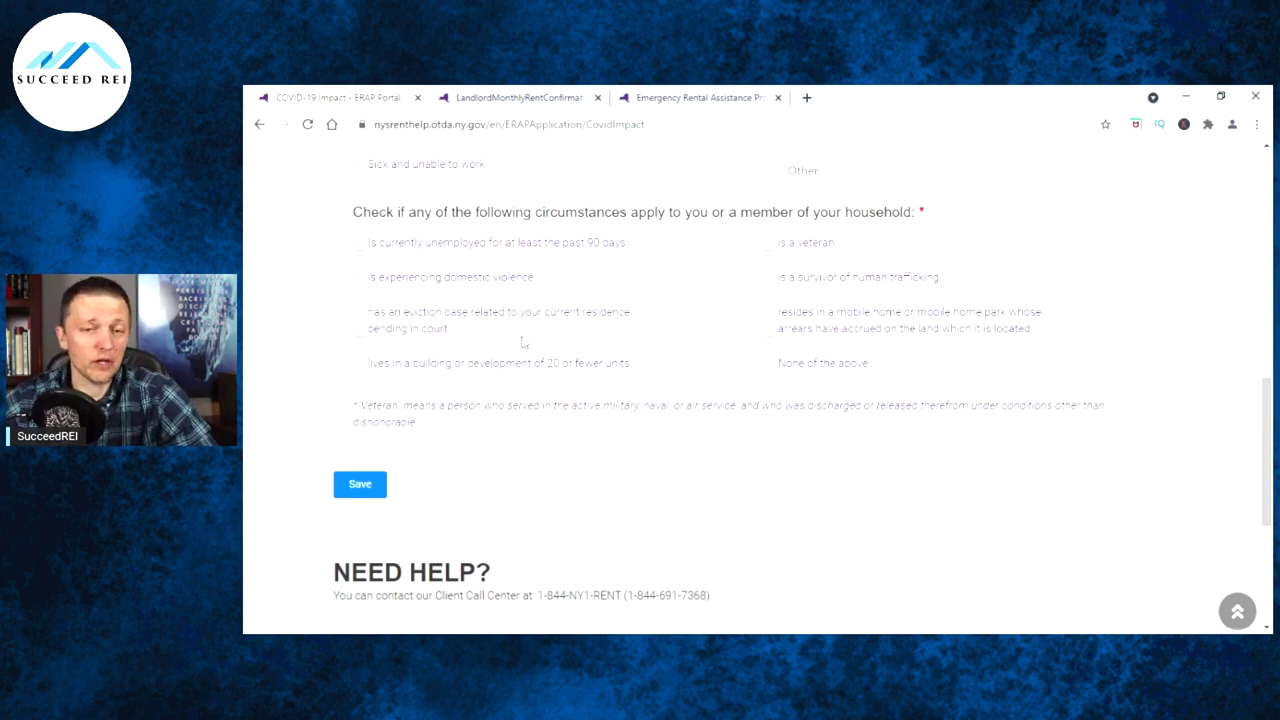
left_click(362, 337)
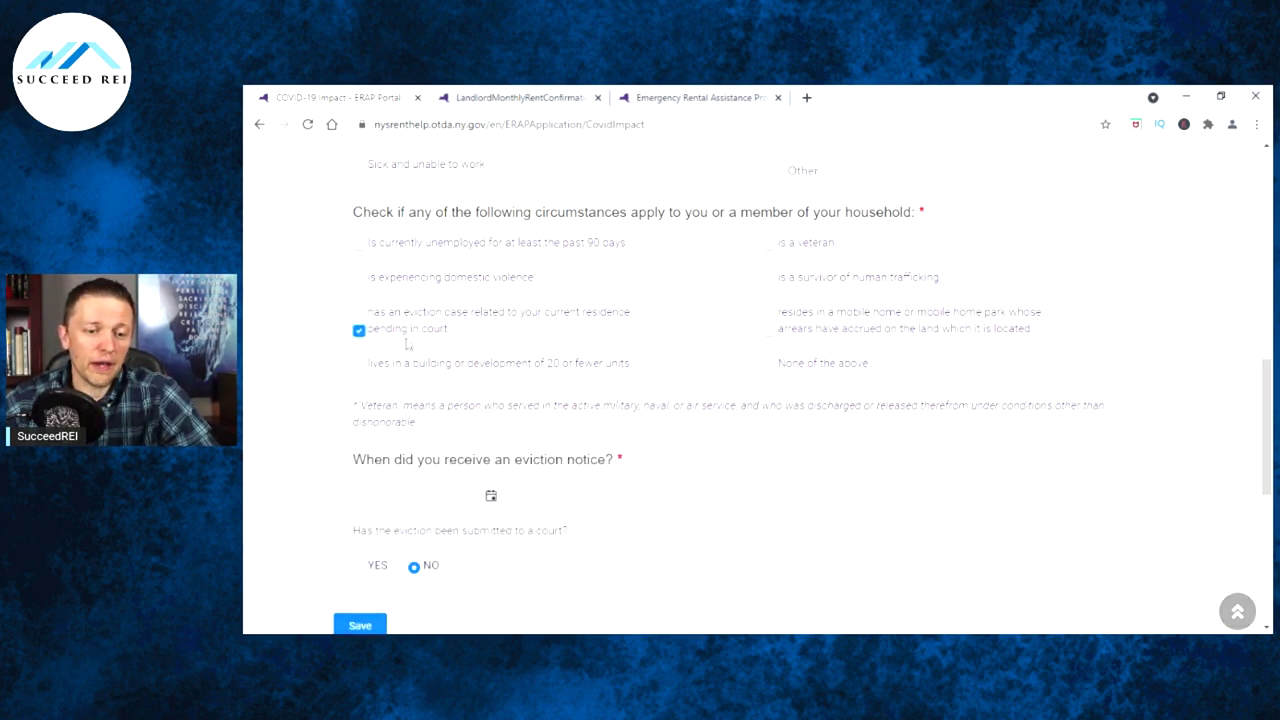
scroll(580, 354, "down", 2)
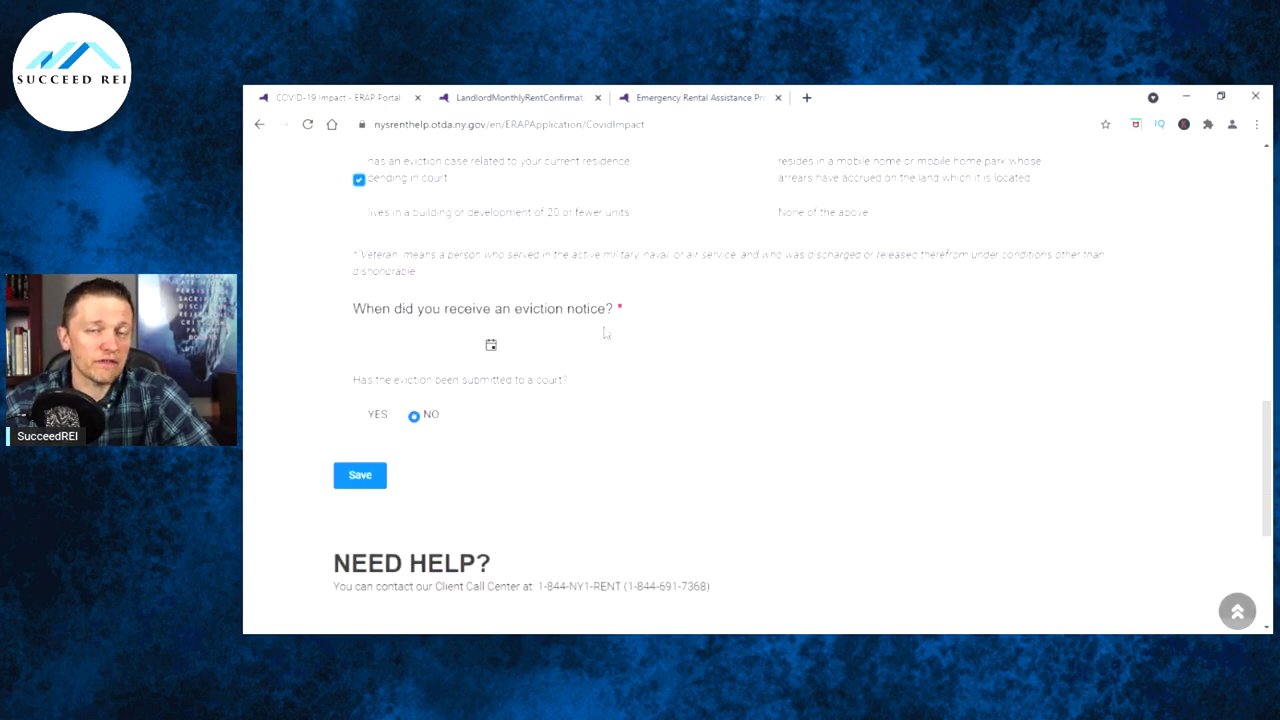
left_click(425, 345)
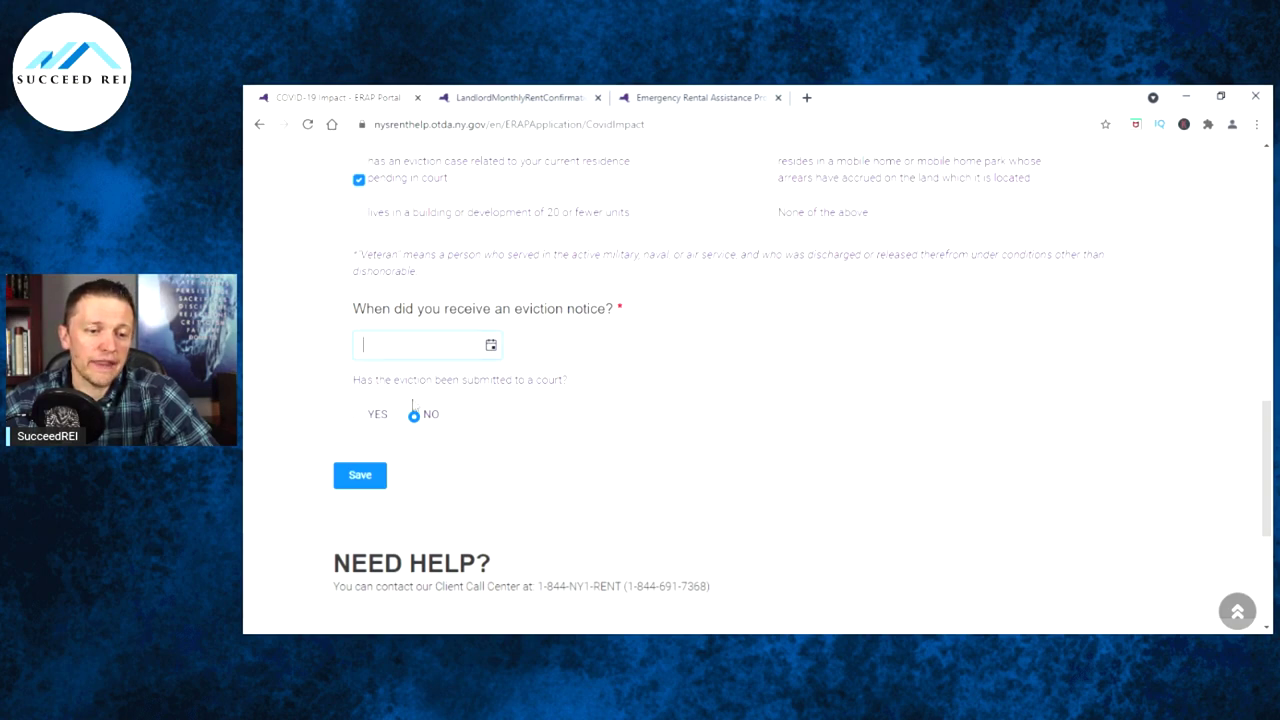
left_click(360, 418)
scroll(620, 390, "down", 1)
left_click(471, 397)
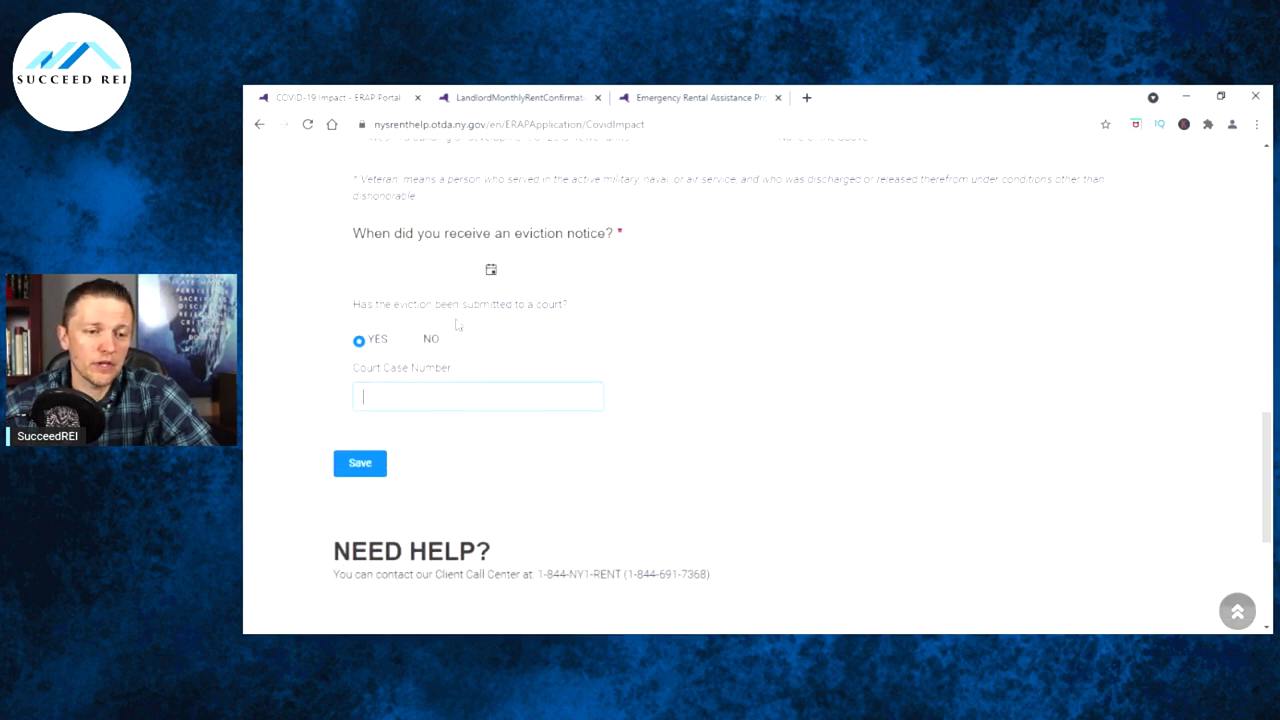
scroll(451, 323, "up", 2)
left_click(358, 330)
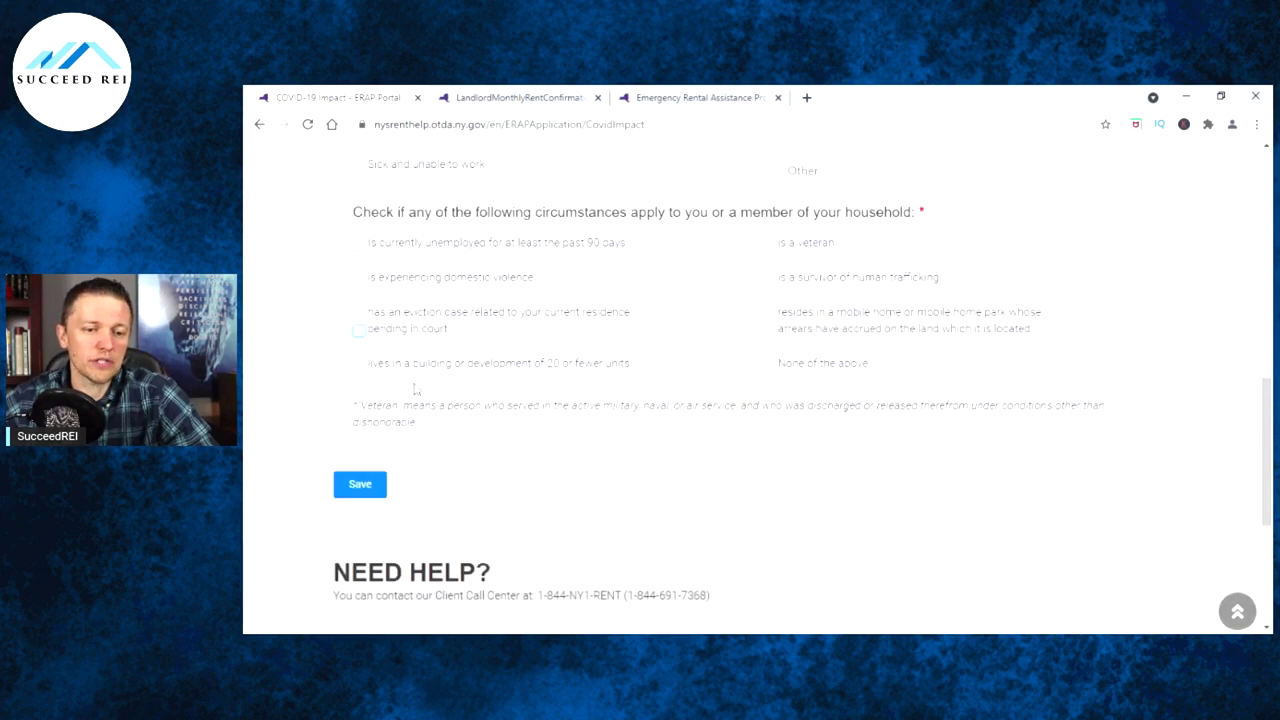
Step: Mark the household as living in a building or development of 20 or fewer units and save the COVID-19 Hardship section
scroll(360, 340, "down", 1)
left_click(359, 289)
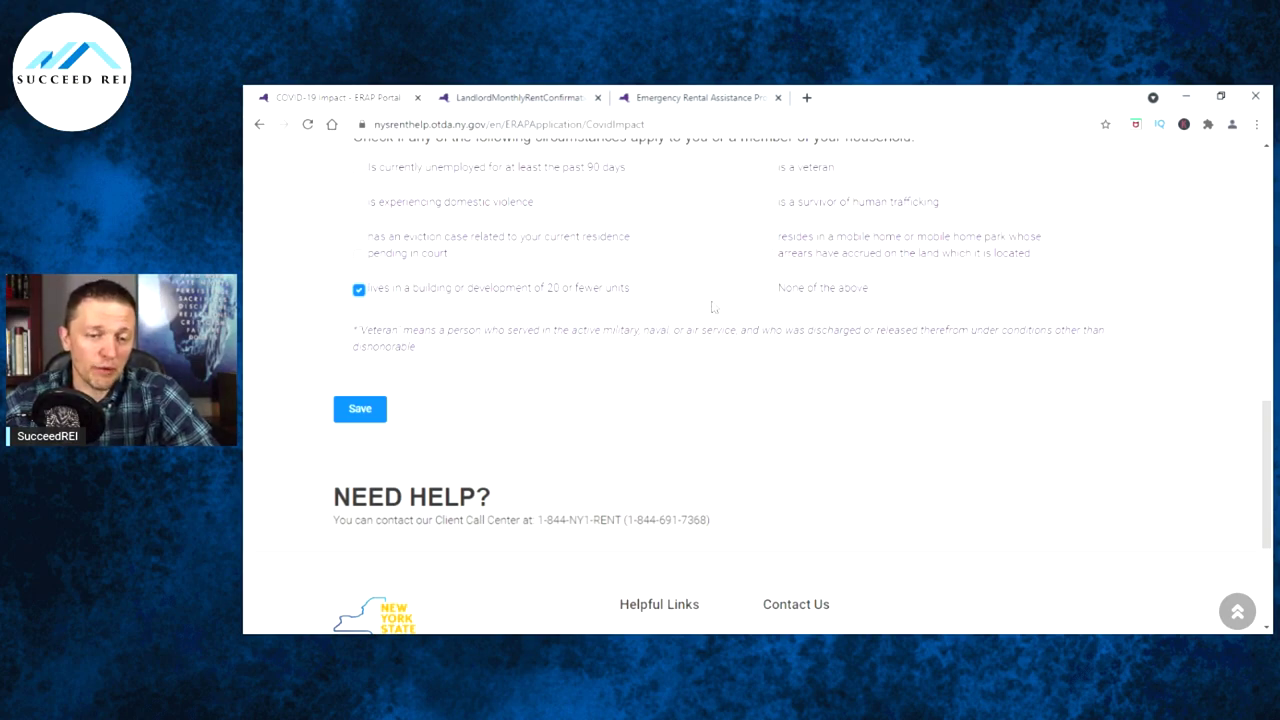
scroll(760, 312, "up", 1)
scroll(798, 318, "up", 1)
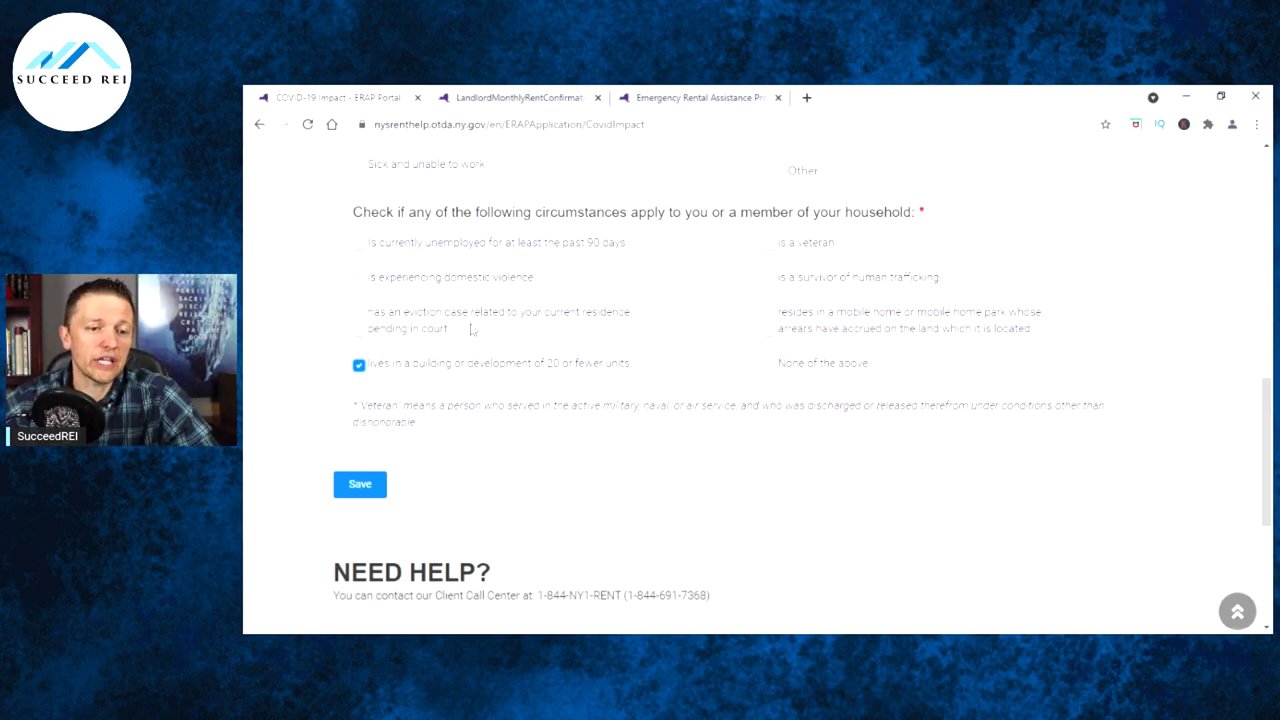
scroll(529, 290, "up", 5)
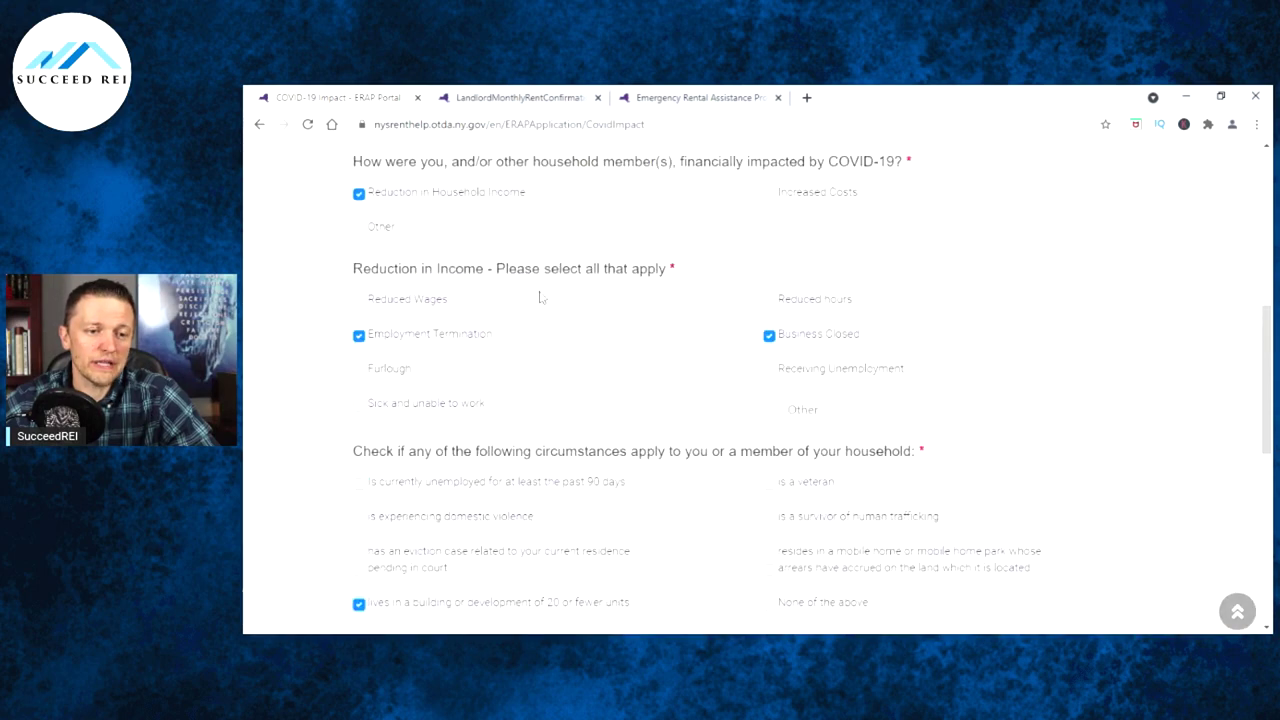
scroll(545, 312, "down", 3)
scroll(545, 312, "down", 4)
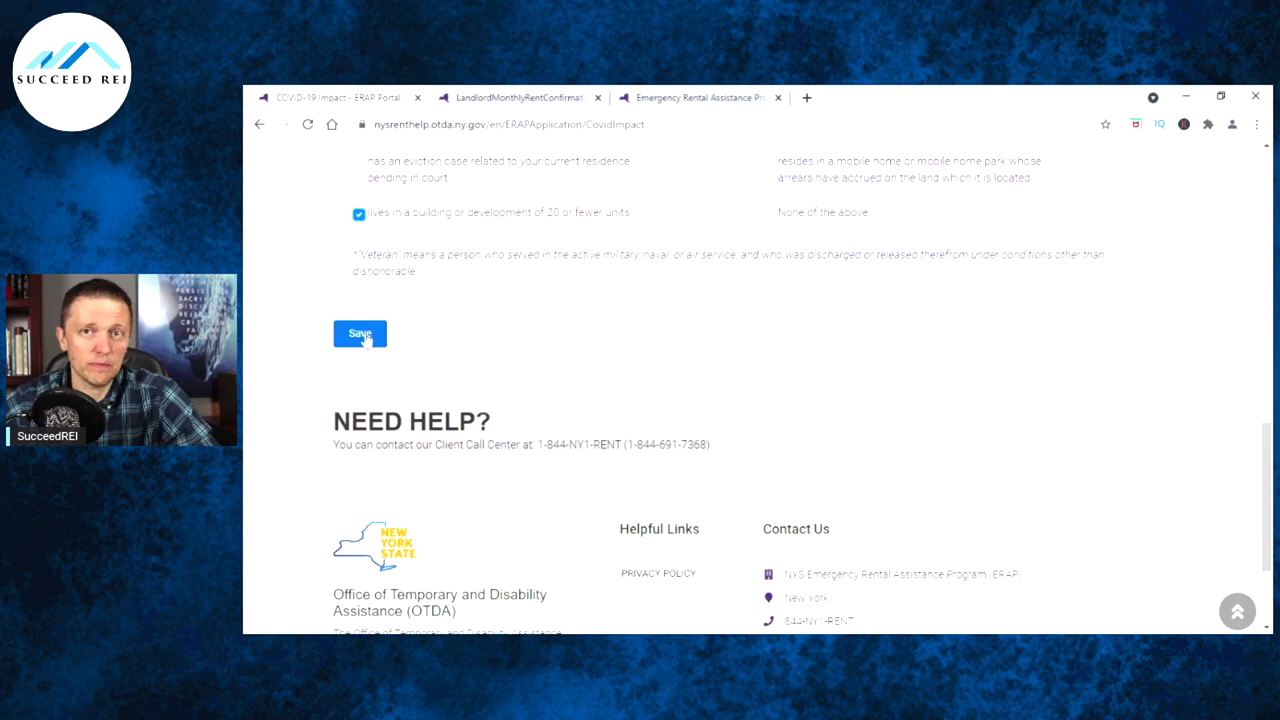
left_click(360, 334)
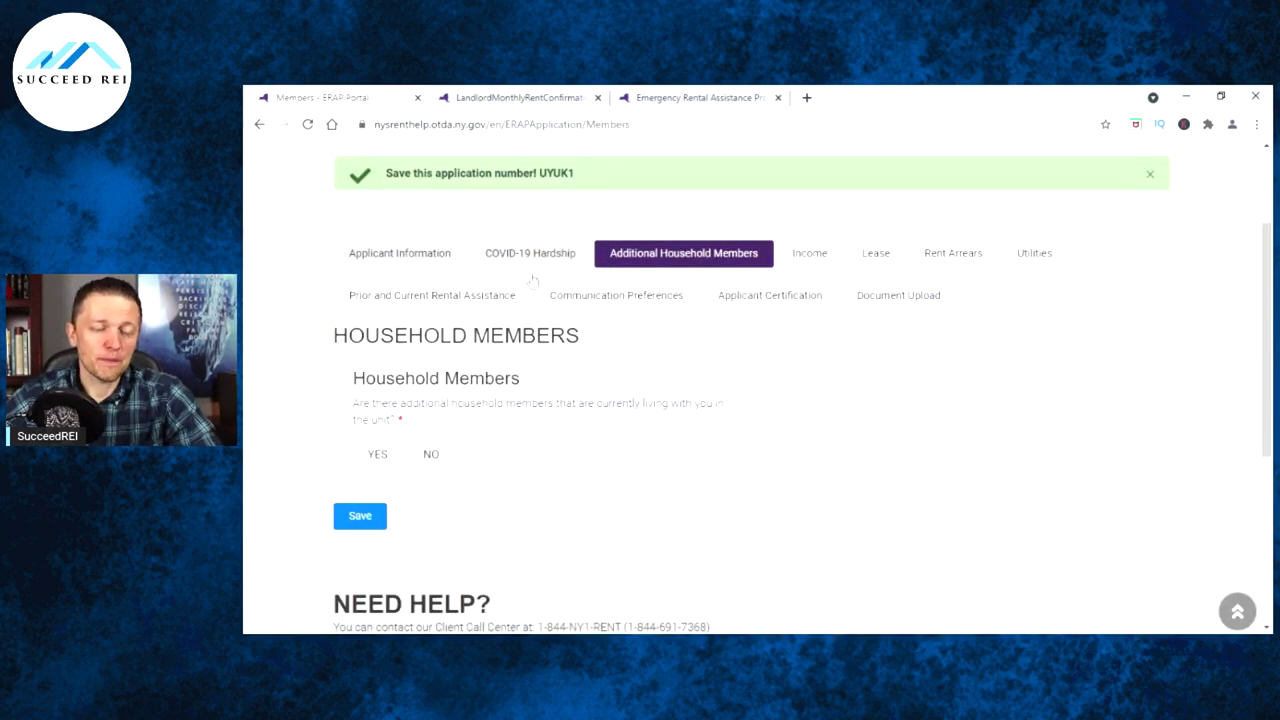
scroll(545, 272, "down", 2)
scroll(545, 272, "up", 2)
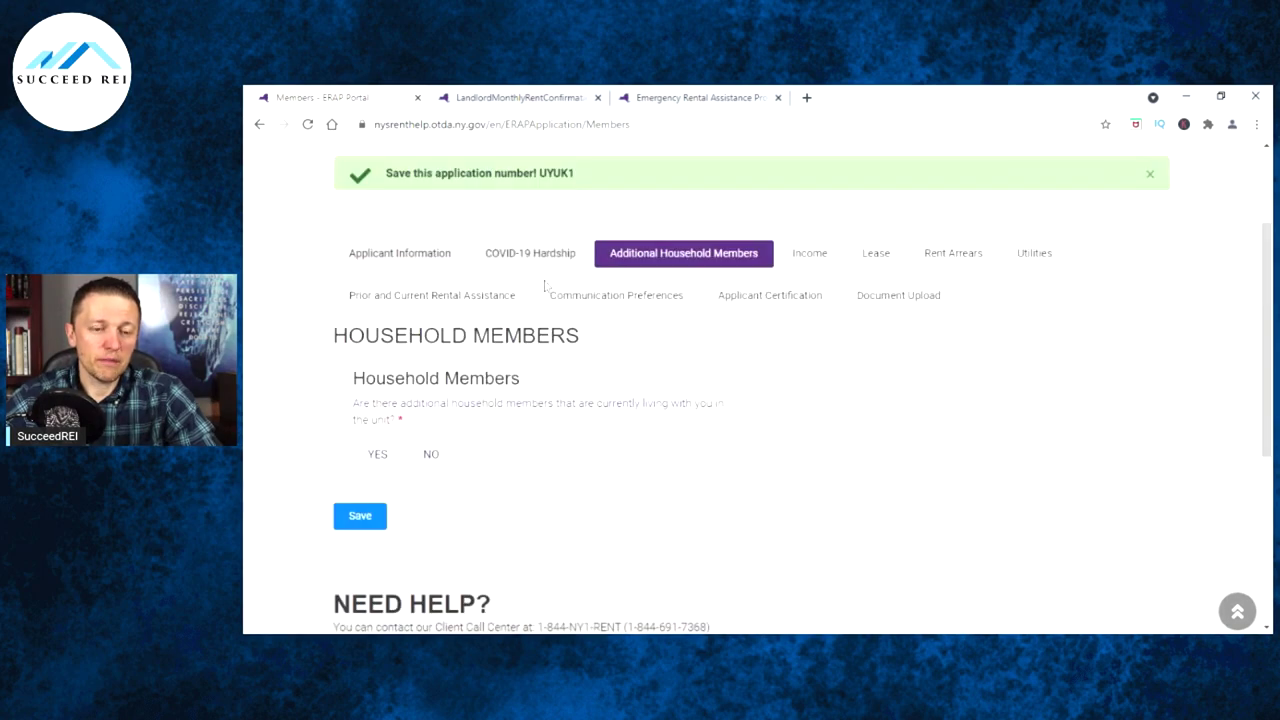
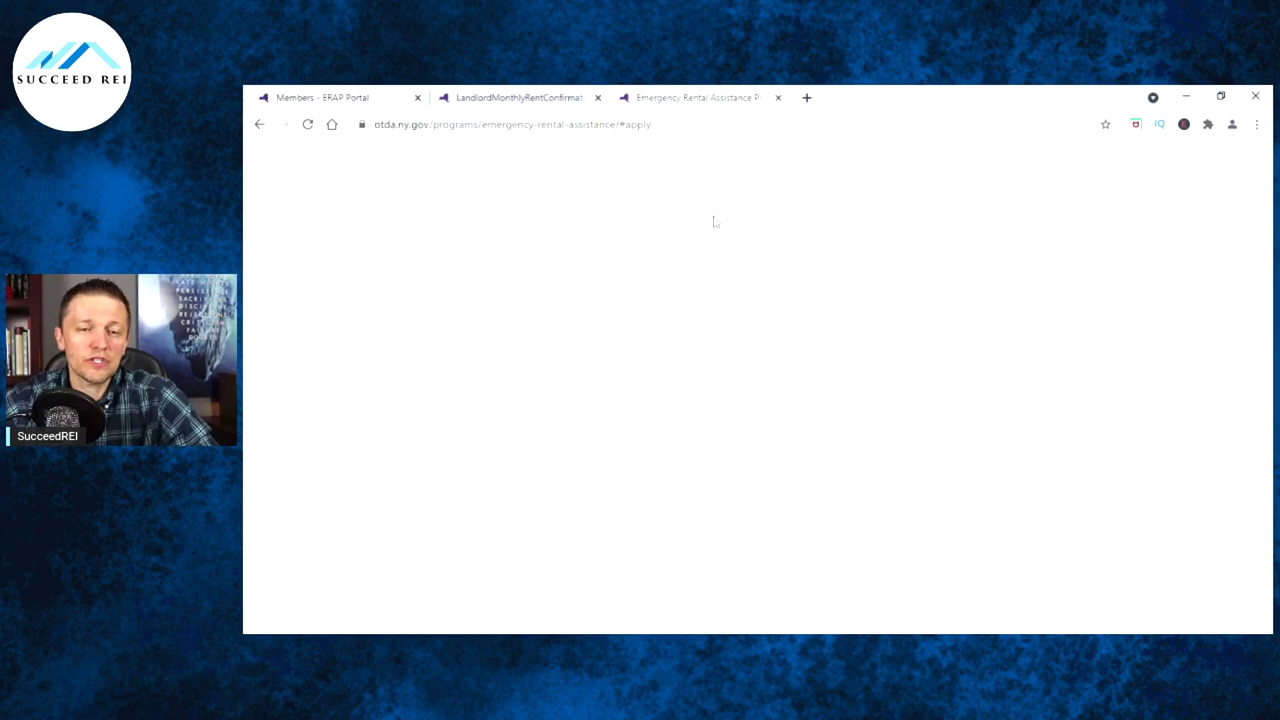
Step: On the ERAP program page, go over the Priority Applications criteria and open the 50 percent and 80 percent AMI income limit tables
scroll(783, 342, "up", 10)
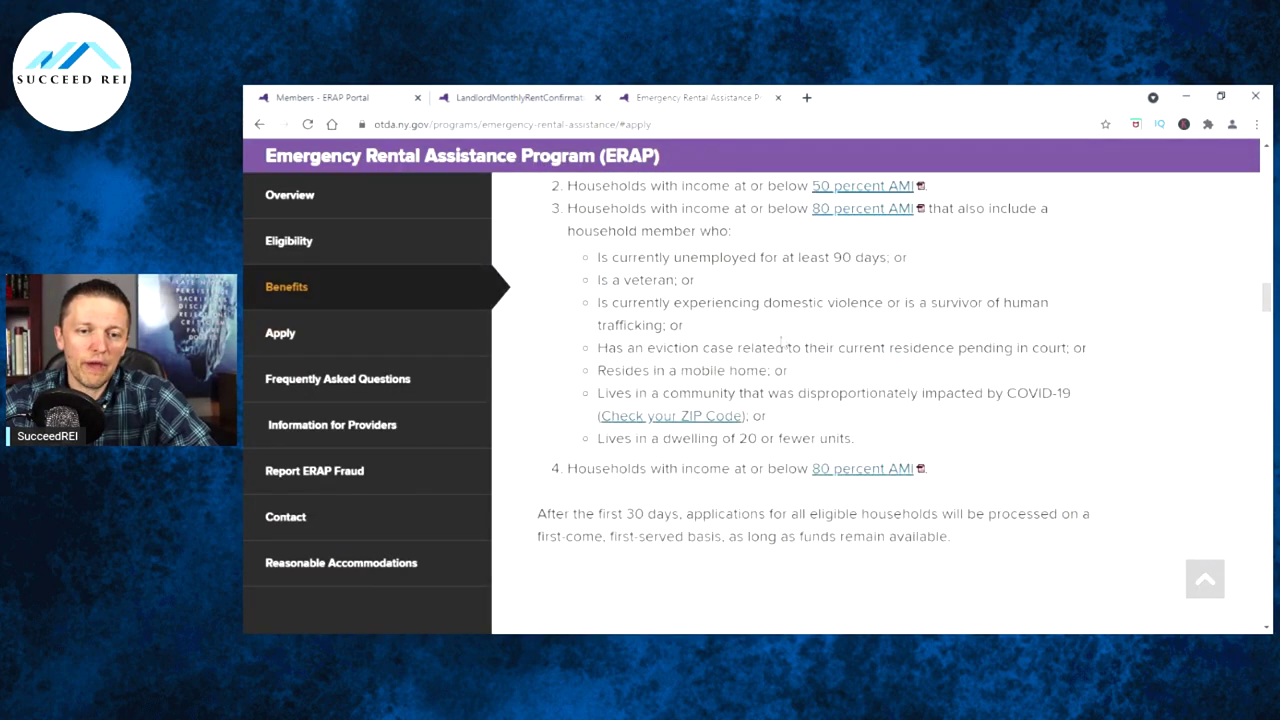
scroll(783, 342, "up", 5)
scroll(783, 342, "down", 1)
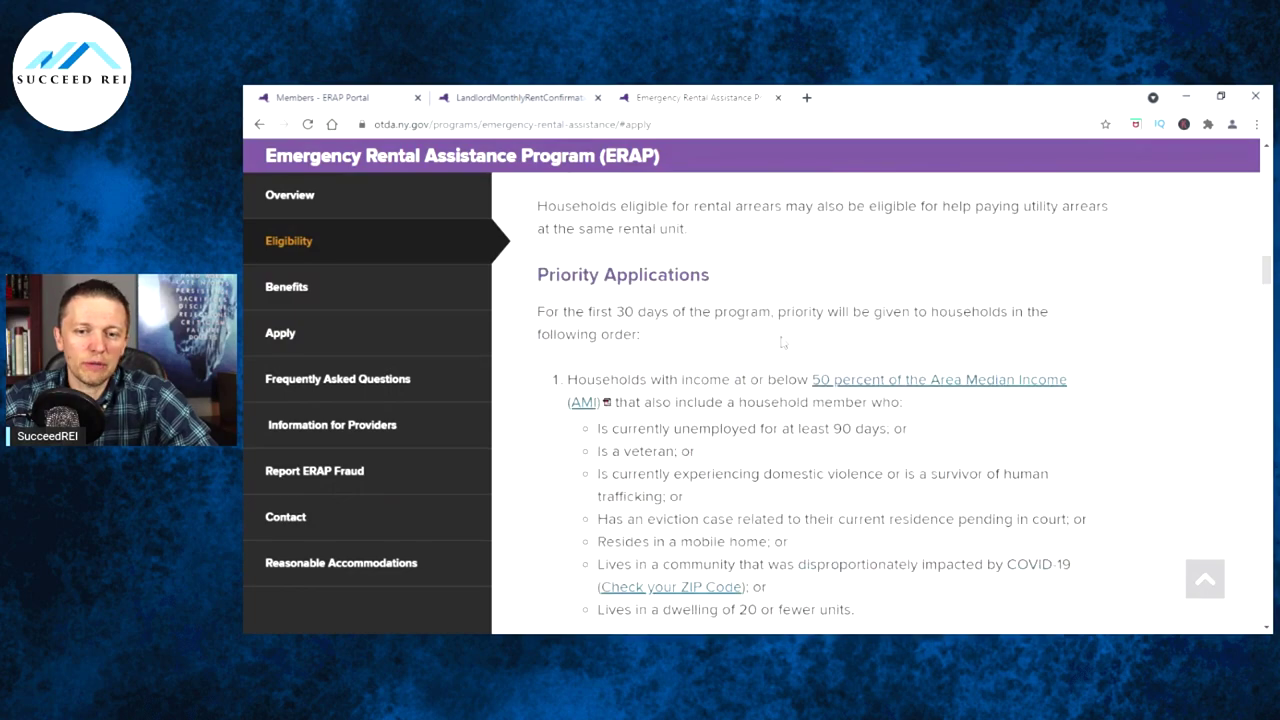
scroll(783, 342, "down", 2)
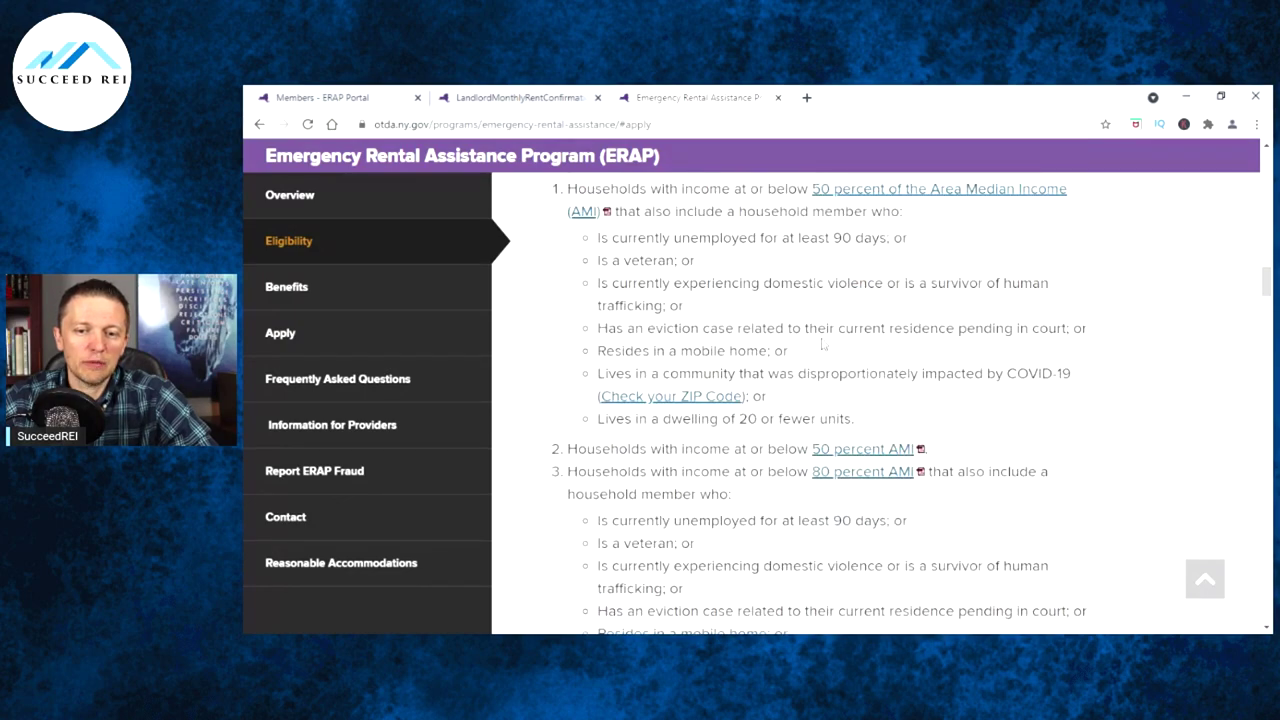
scroll(823, 344, "down", 2)
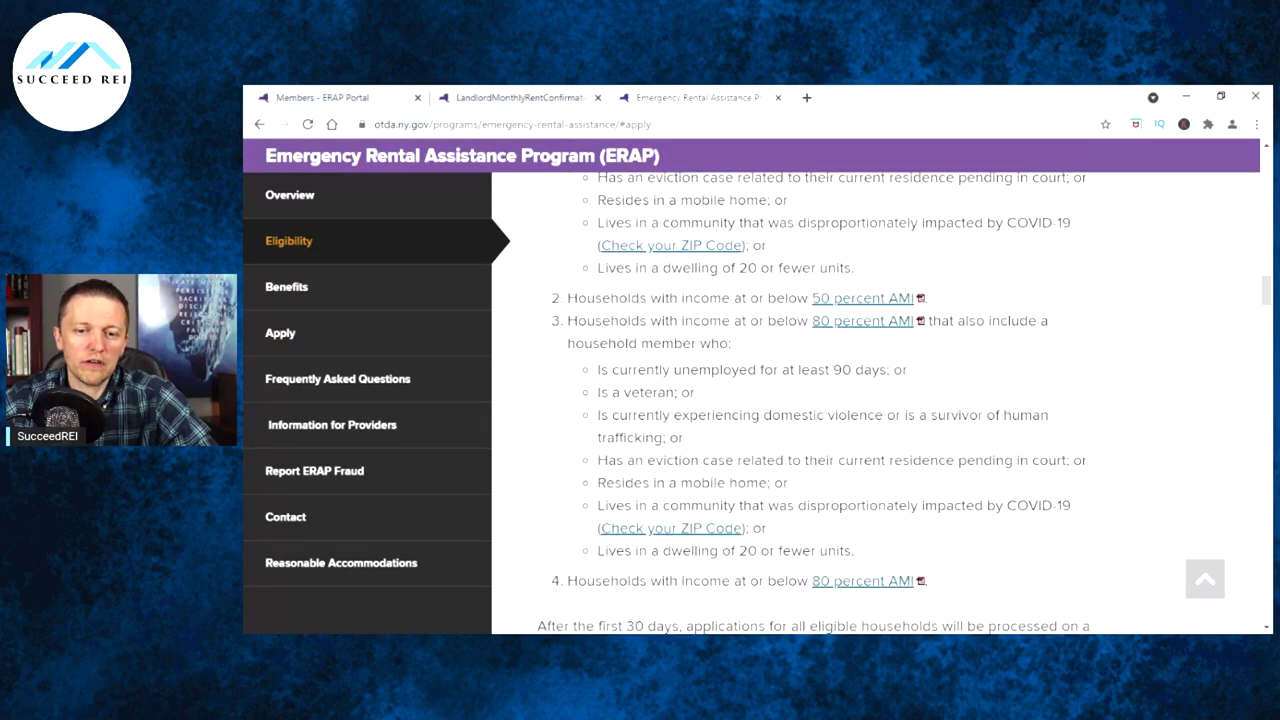
left_click(867, 299)
left_click(862, 321)
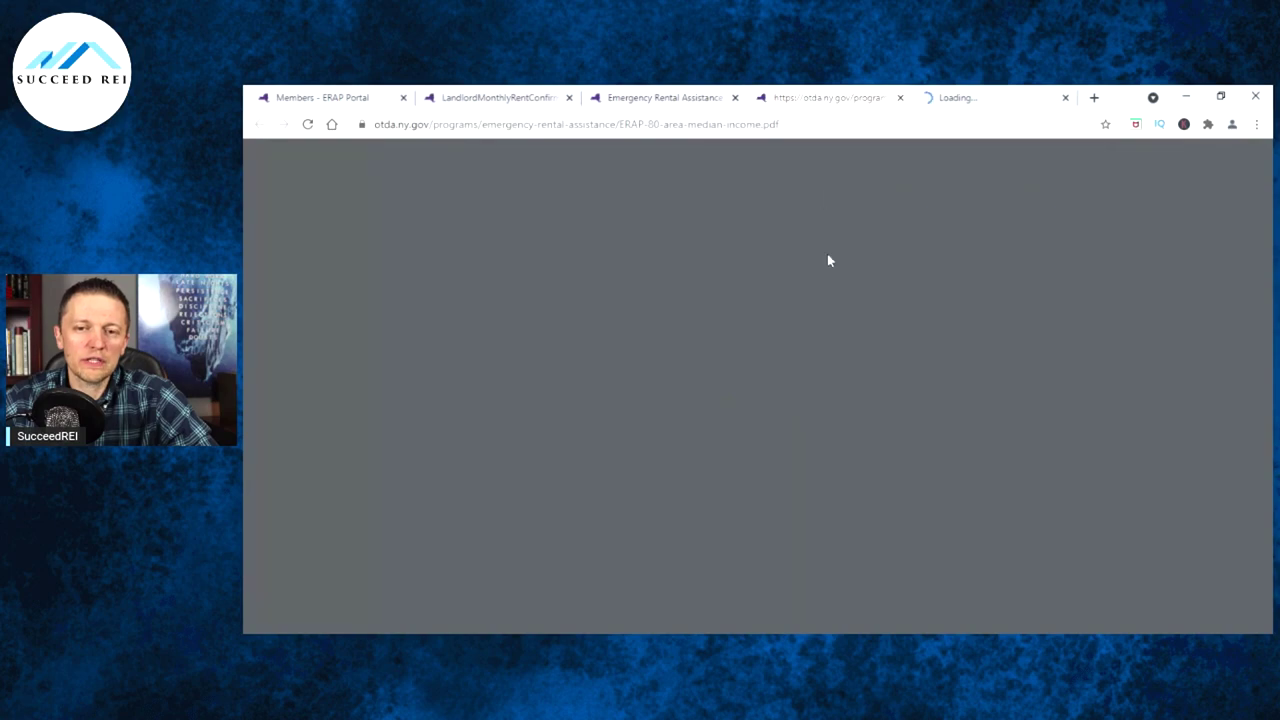
scroll(700, 300, "down", 2)
scroll(415, 353, "up", 2)
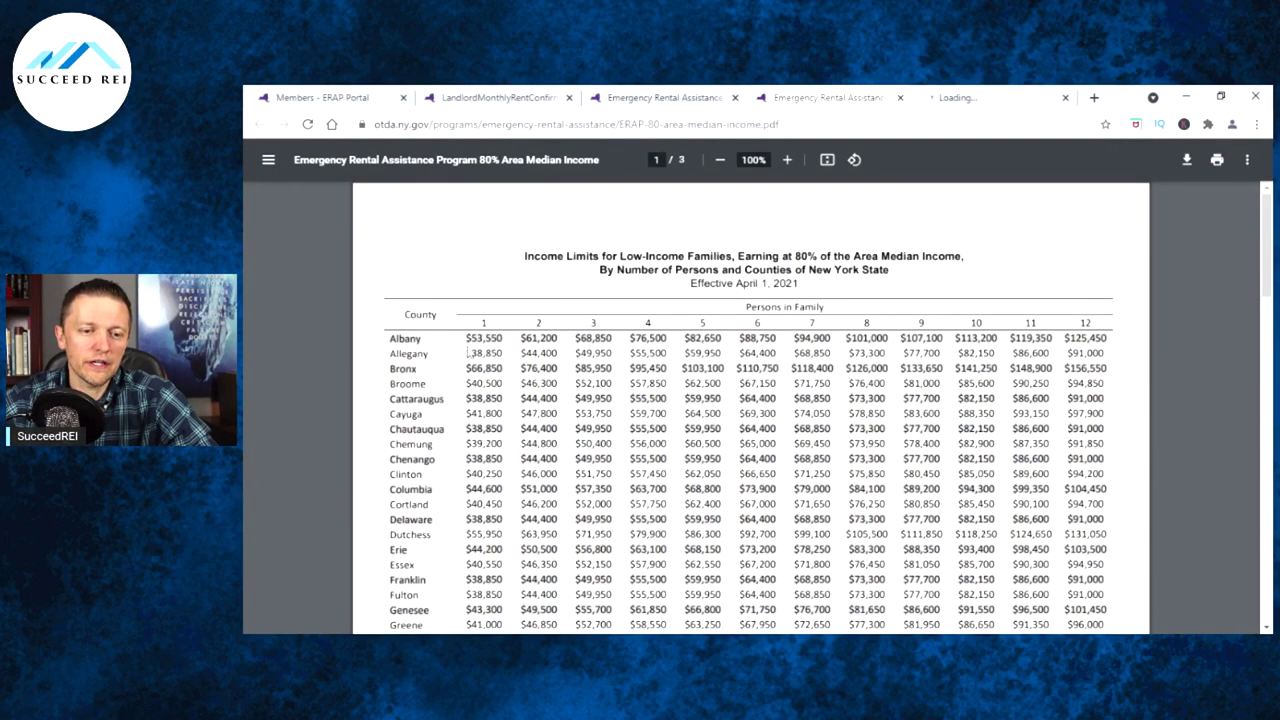
Step: Check Albany's 80 percent AMI limits for one and four persons, and look over the 50 percent AMI table
double_click(484, 338)
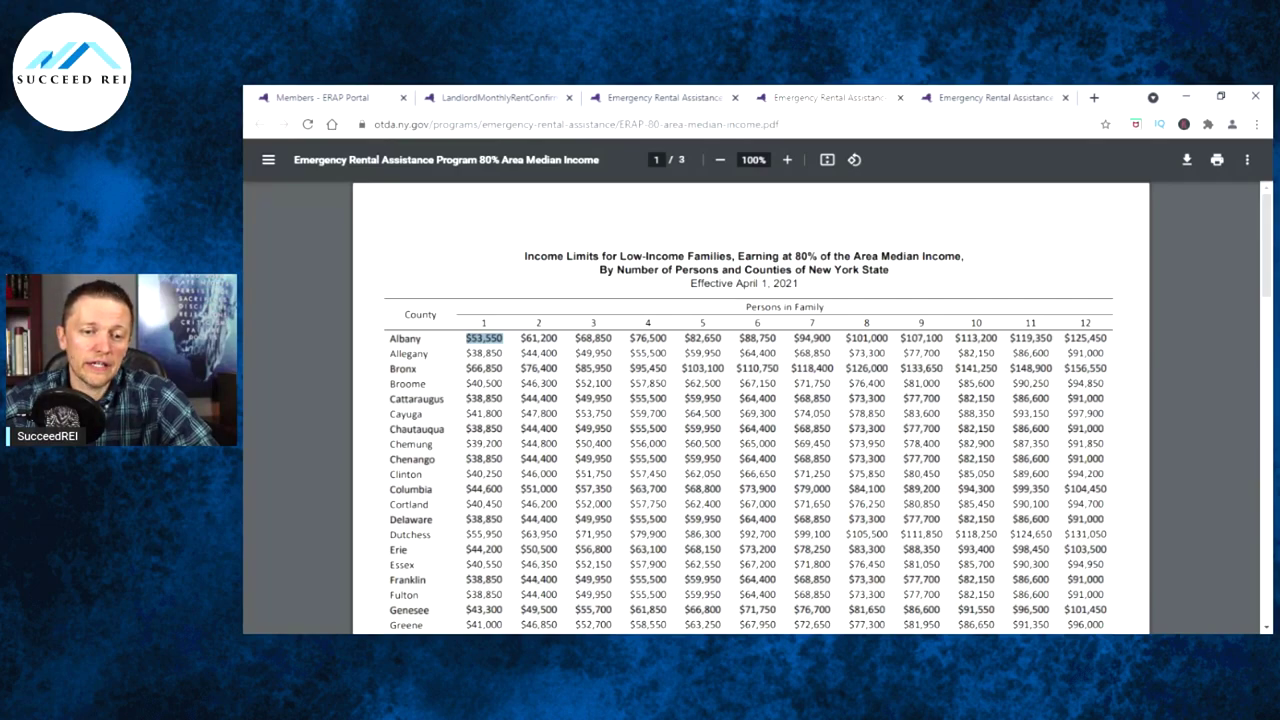
left_click_drag(630, 338, 667, 338)
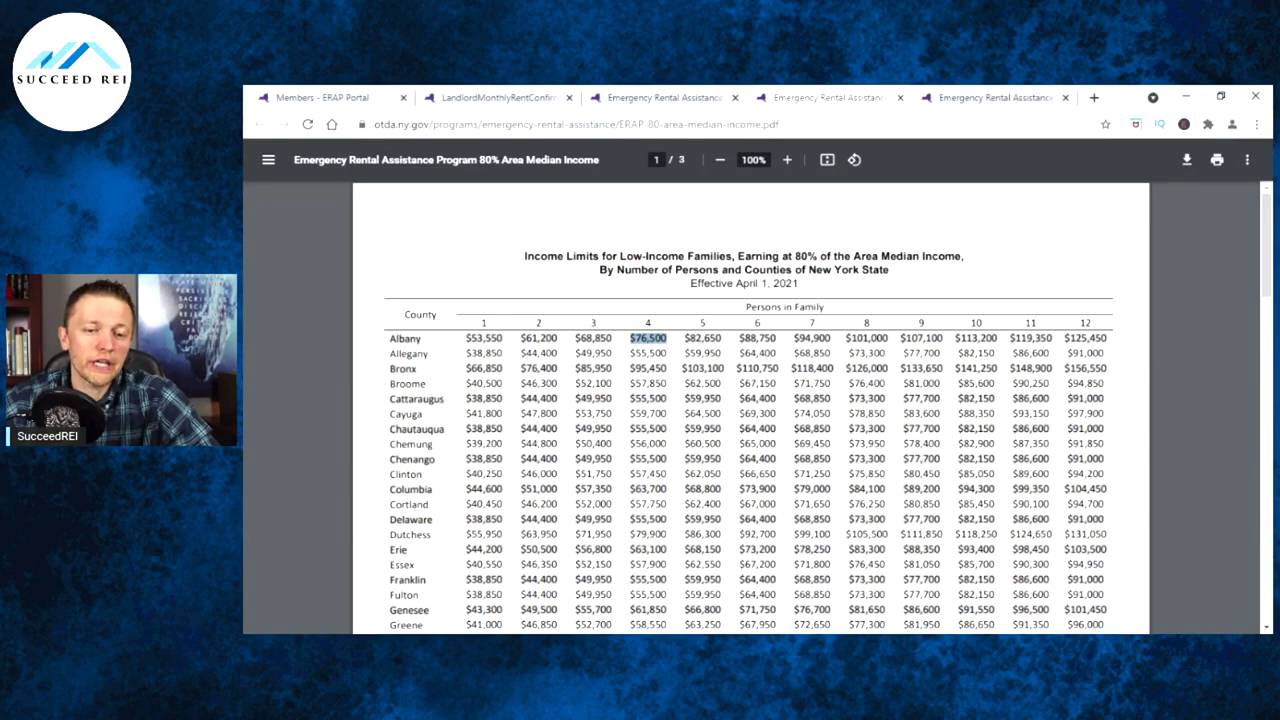
left_click(1001, 95)
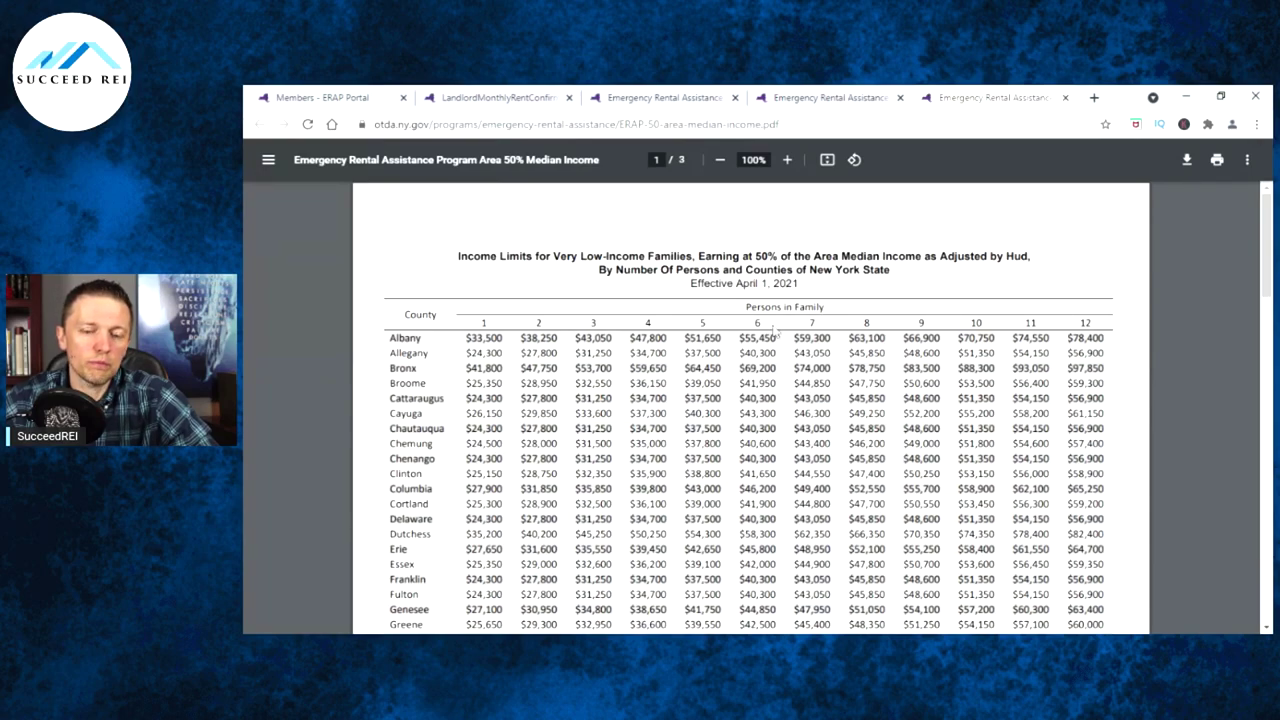
scroll(750, 410, "down", 2)
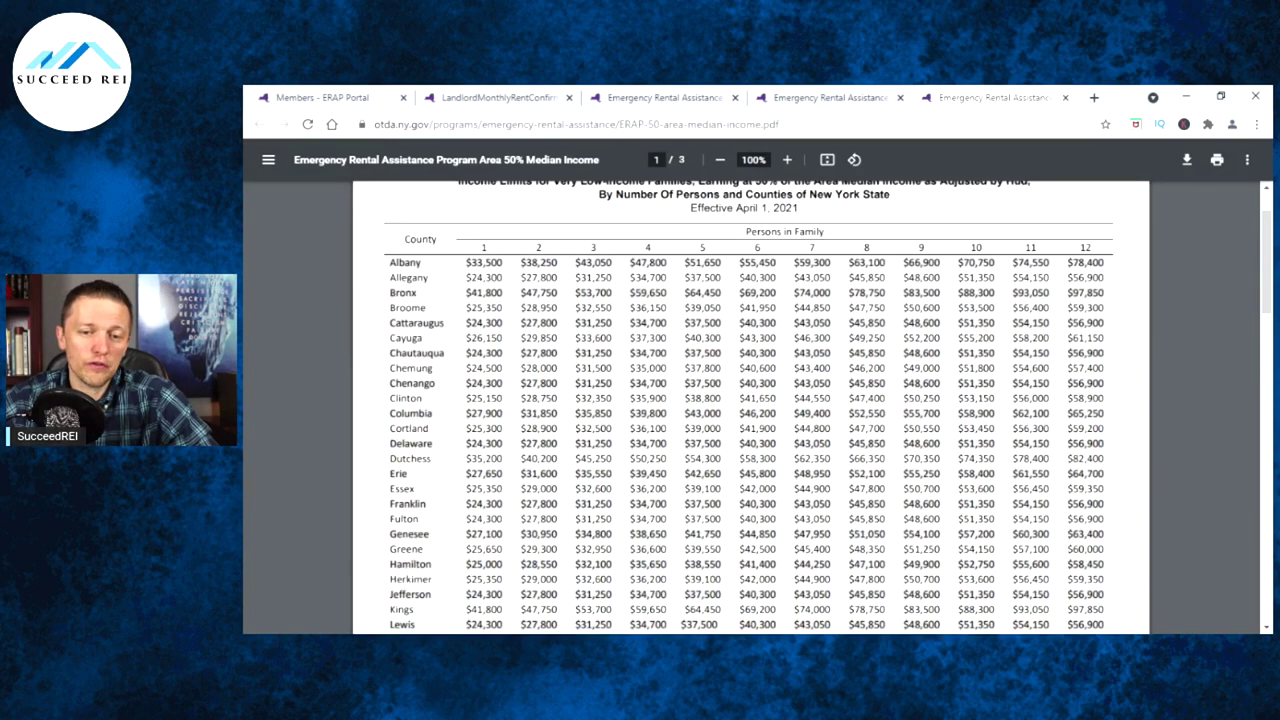
scroll(750, 410, "up", 2)
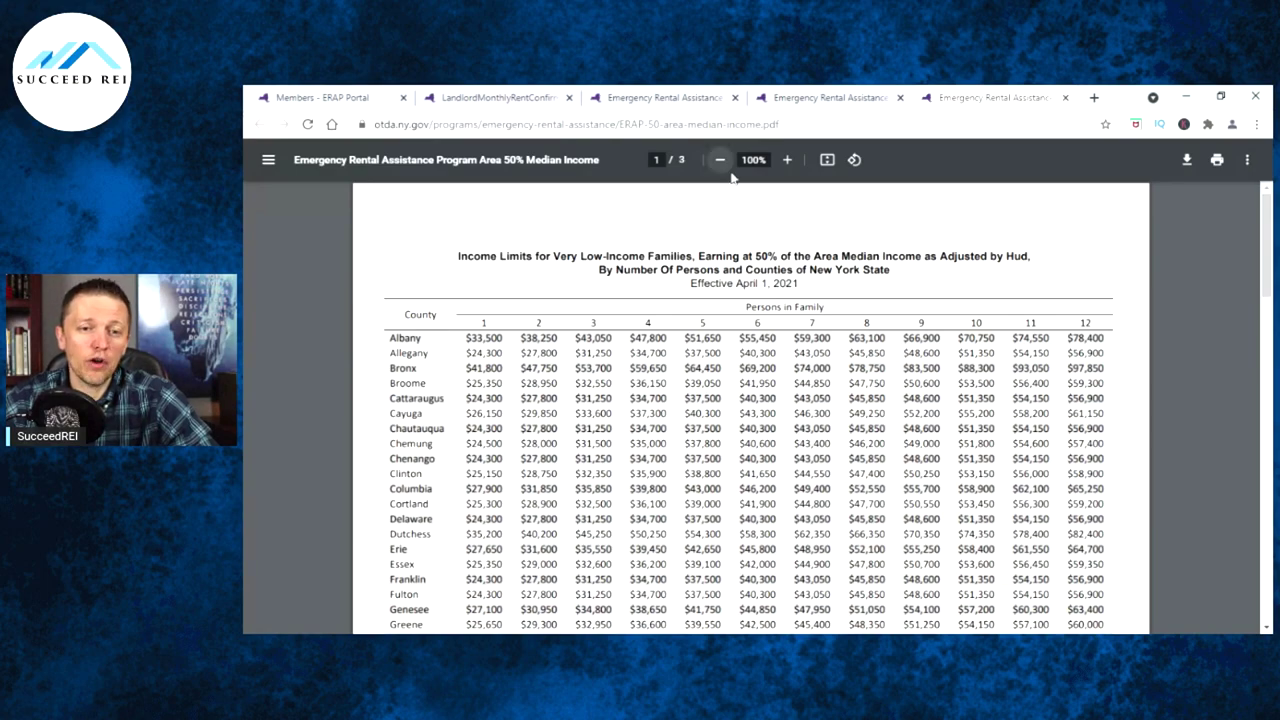
Step: Return to the ERAP application and review the saved COVID-19 Hardship answers
left_click(777, 88)
left_click(655, 97)
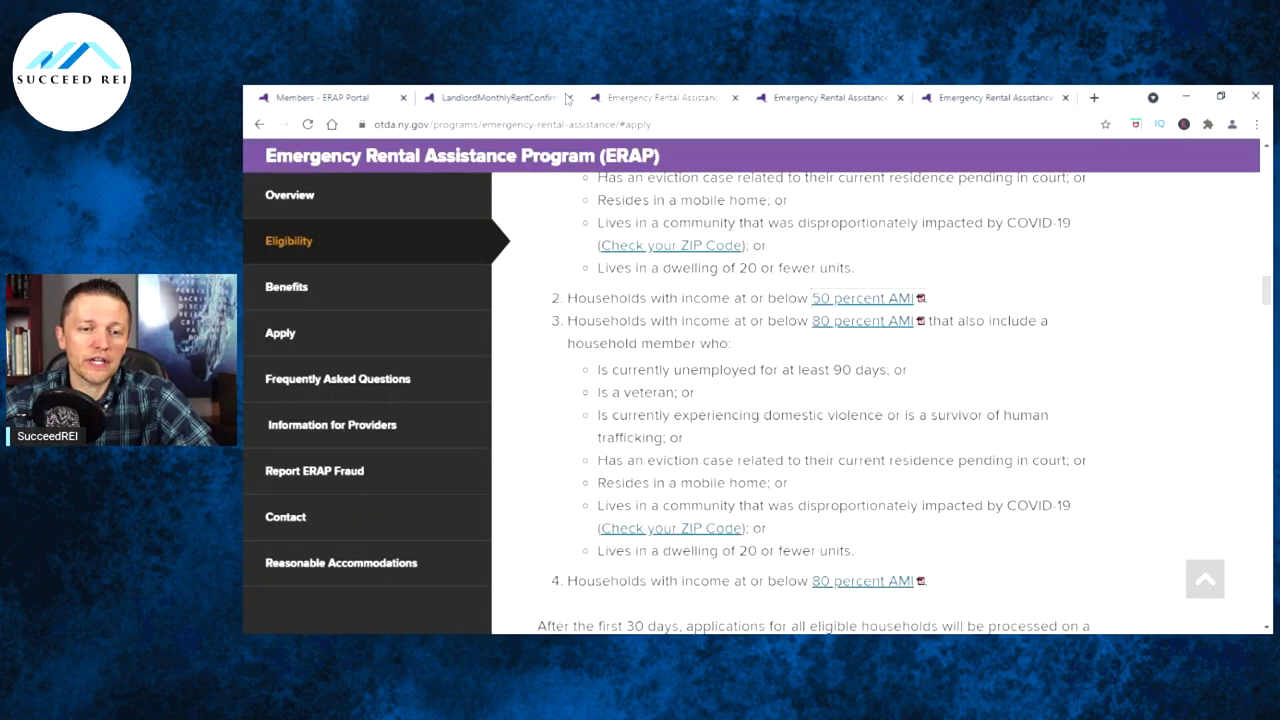
left_click(320, 97)
scroll(643, 333, "up", 2)
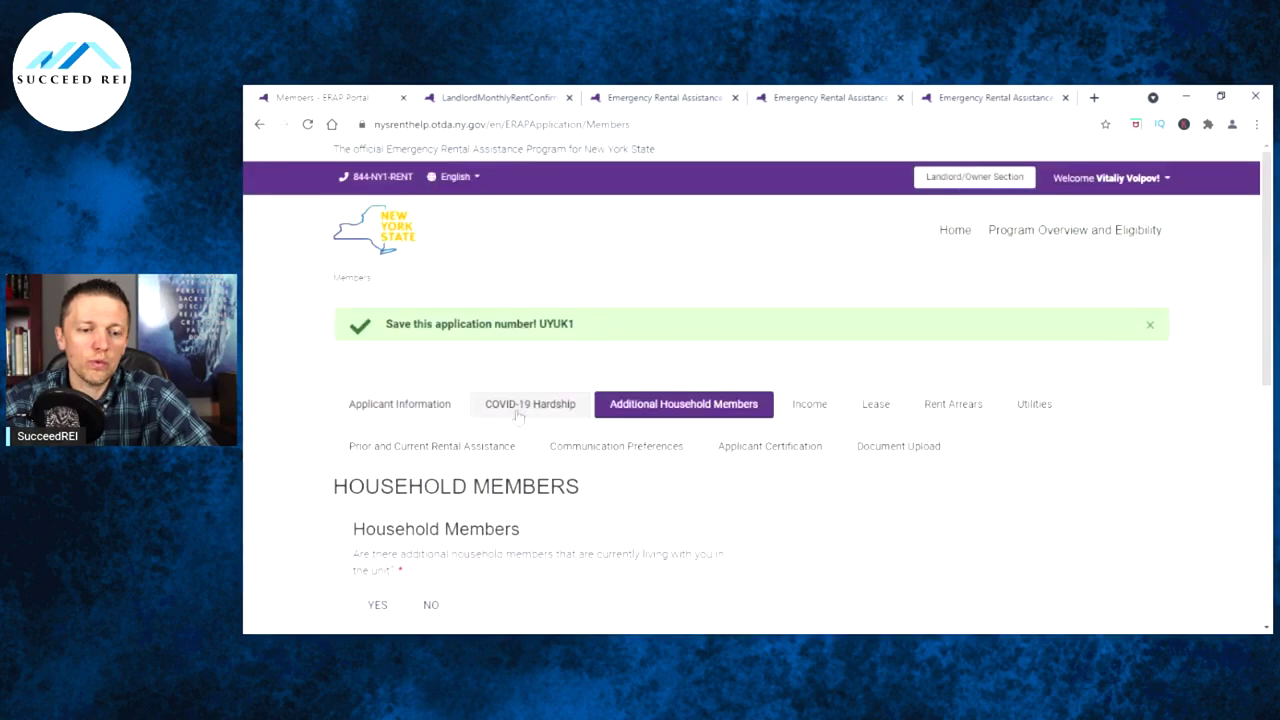
key("F5")
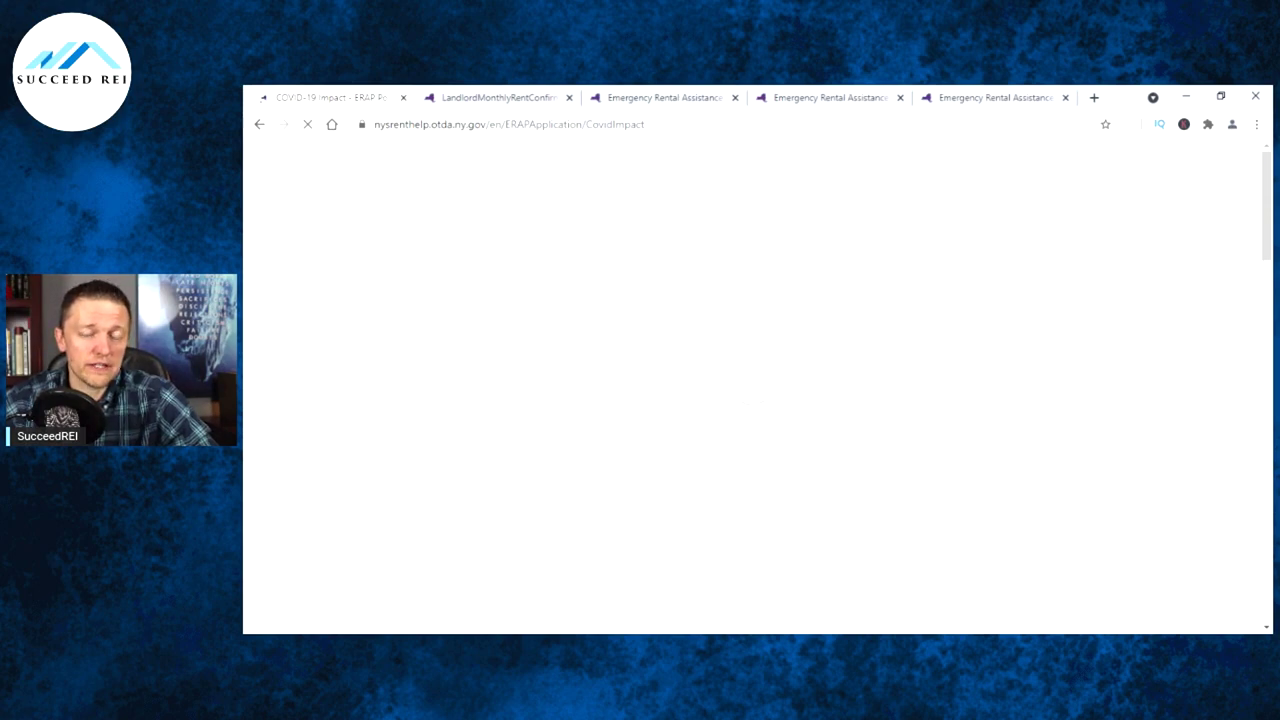
scroll(713, 318, "down", 1)
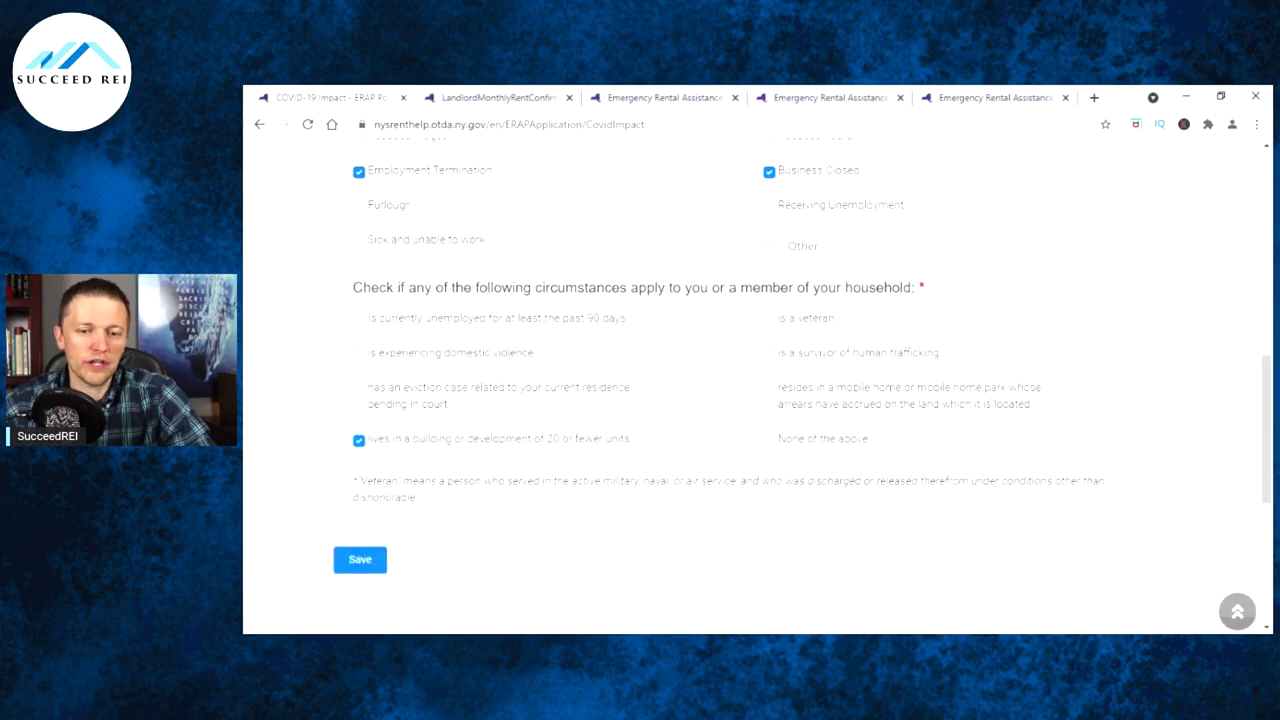
scroll(921, 332, "up", 6)
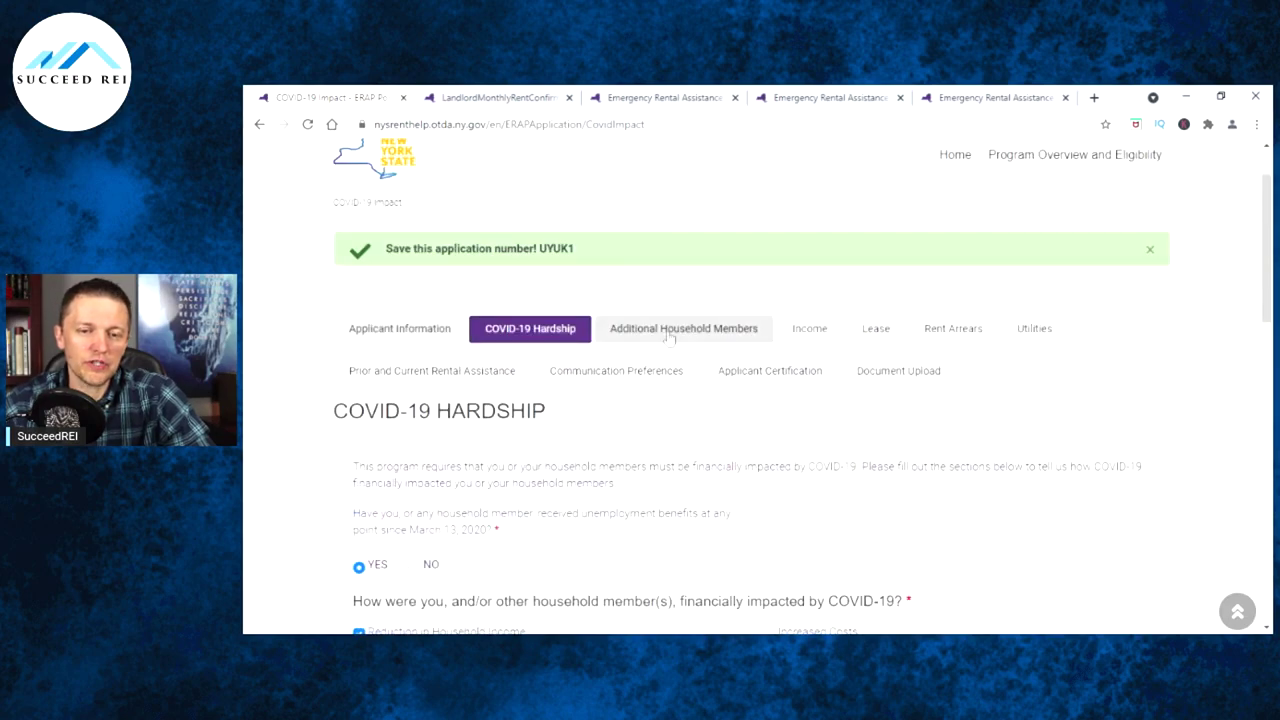
Step: In Additional Household Members, answer Yes to additional members, set the household total to 2, and add a member entry
left_click(676, 338)
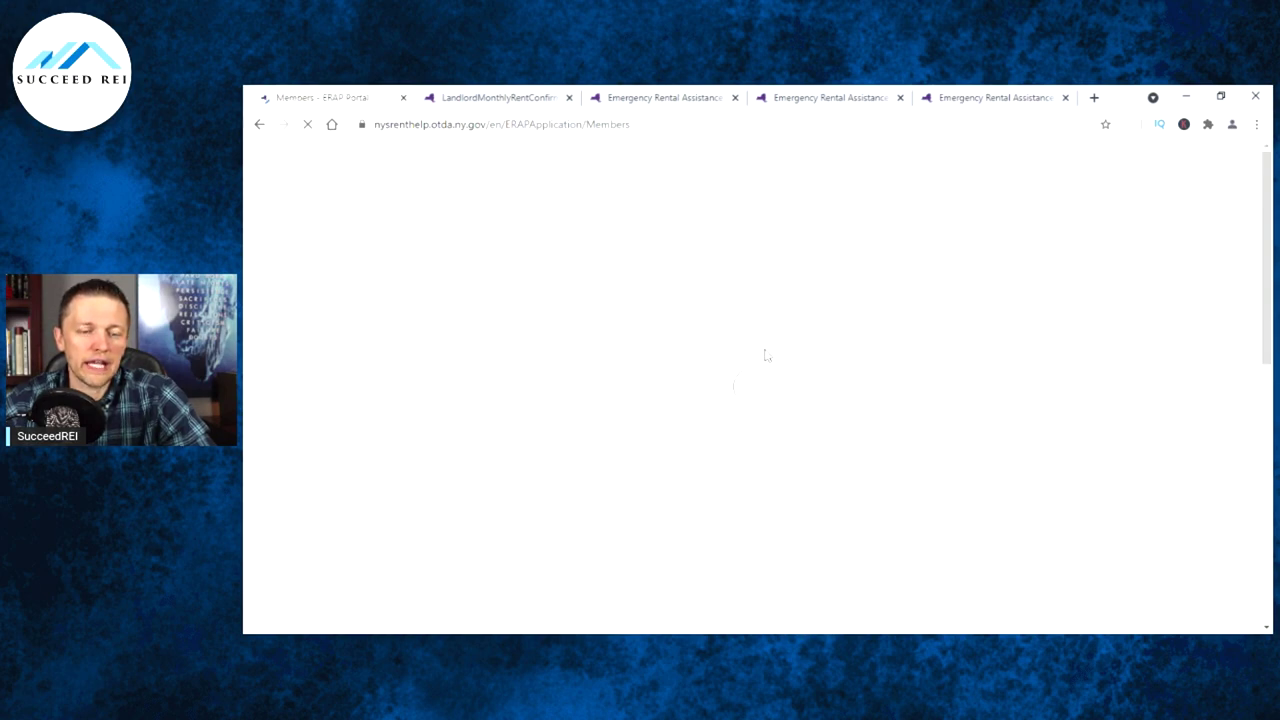
scroll(509, 340, "down", 1)
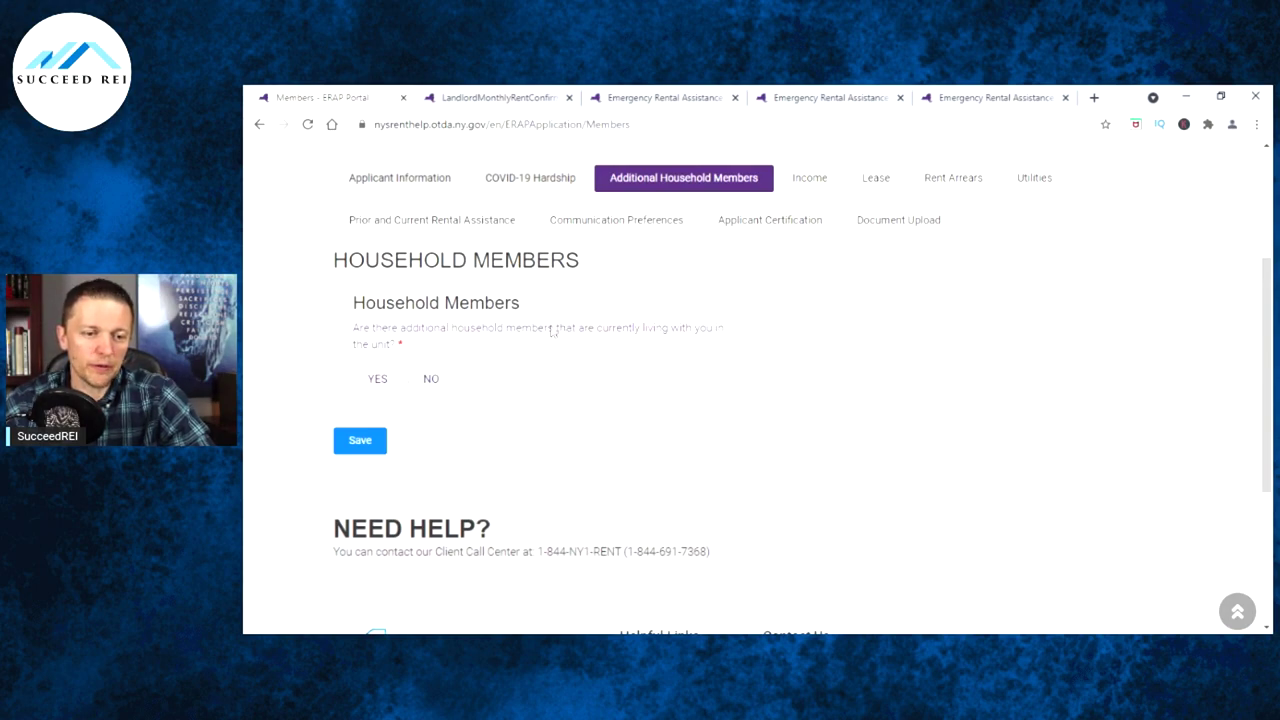
left_click(358, 381)
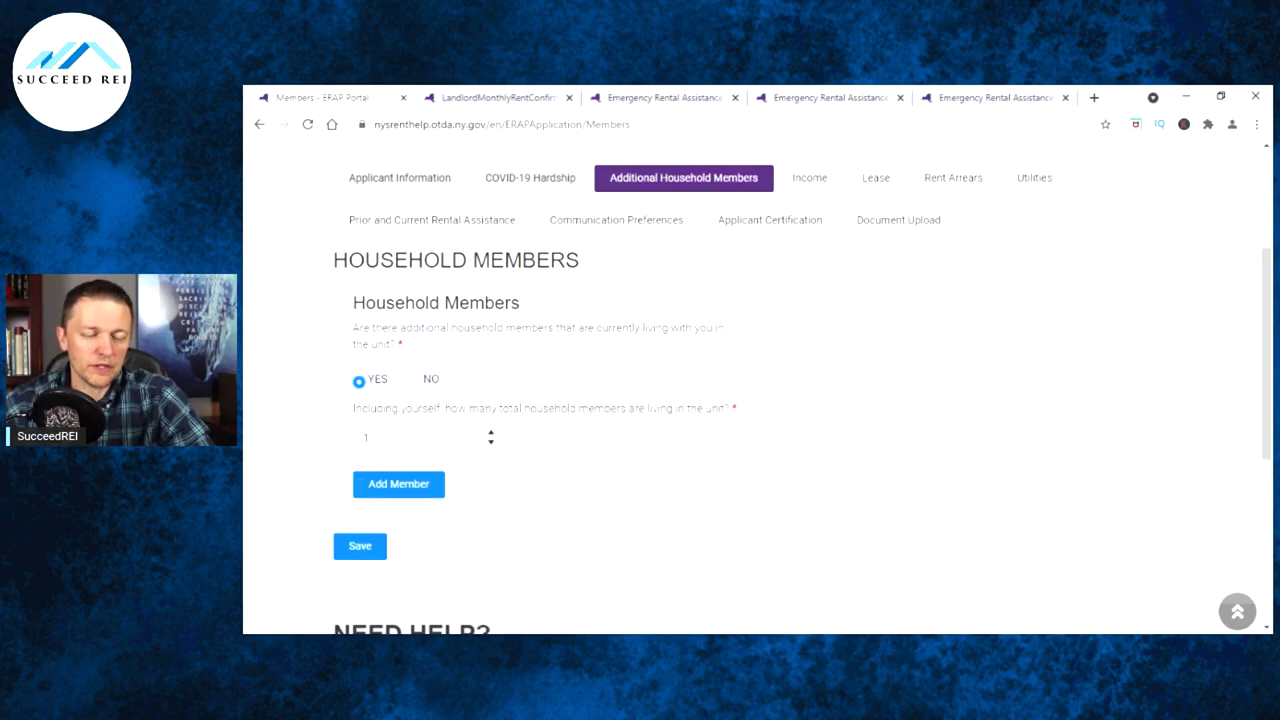
left_click(356, 438)
type("2")
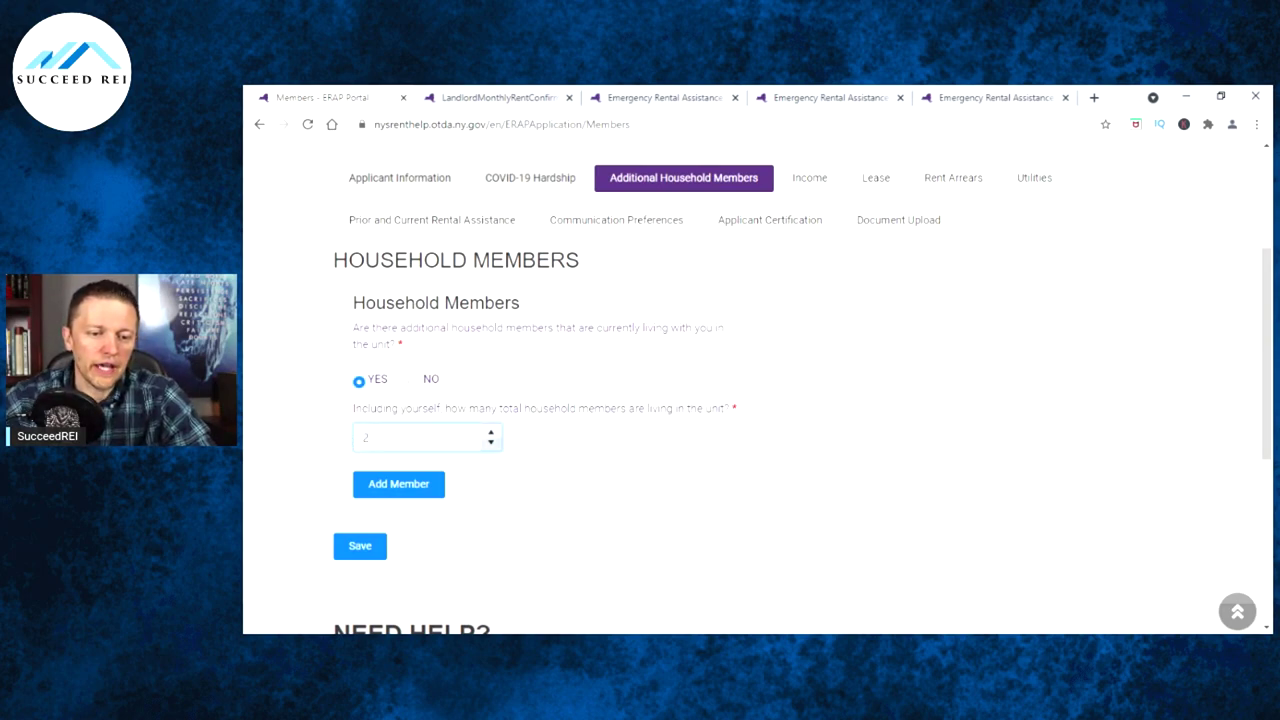
left_click(398, 488)
left_click(398, 488)
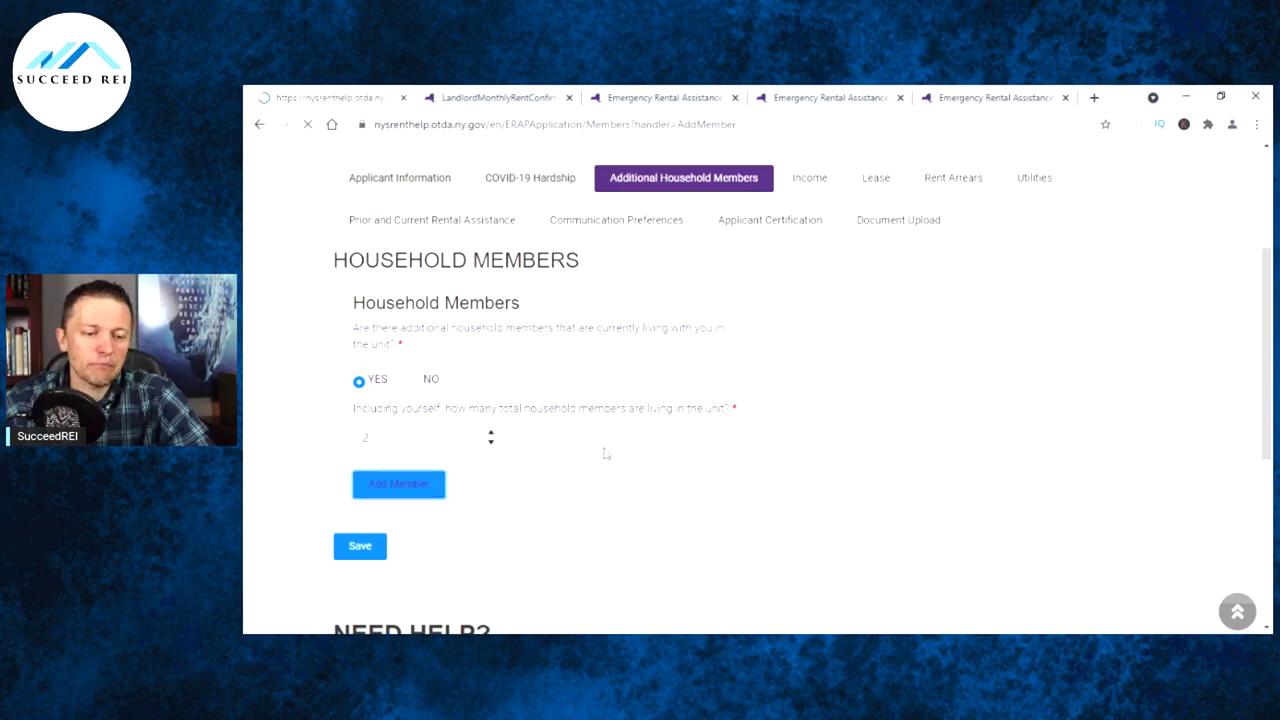
Step: Fill in the new household member's first name, last name and date of birth
scroll(685, 307, "down", 2)
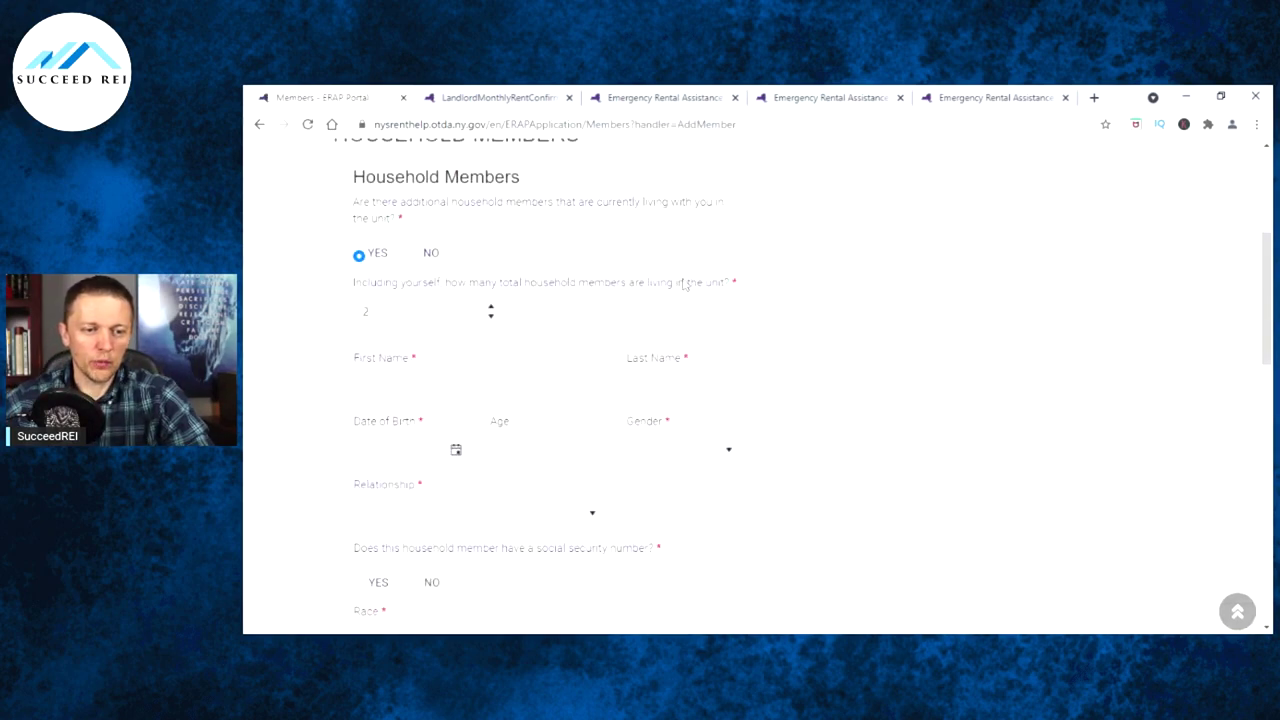
scroll(685, 285, "down", 1)
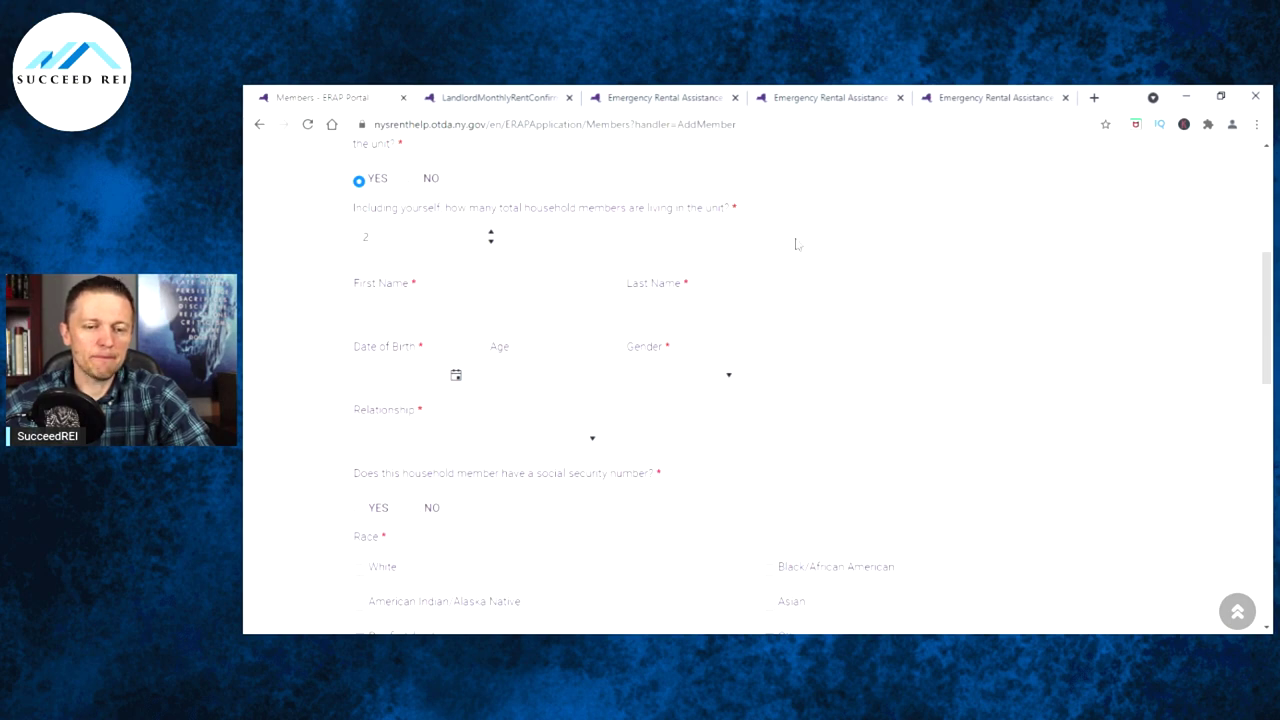
left_click(480, 312)
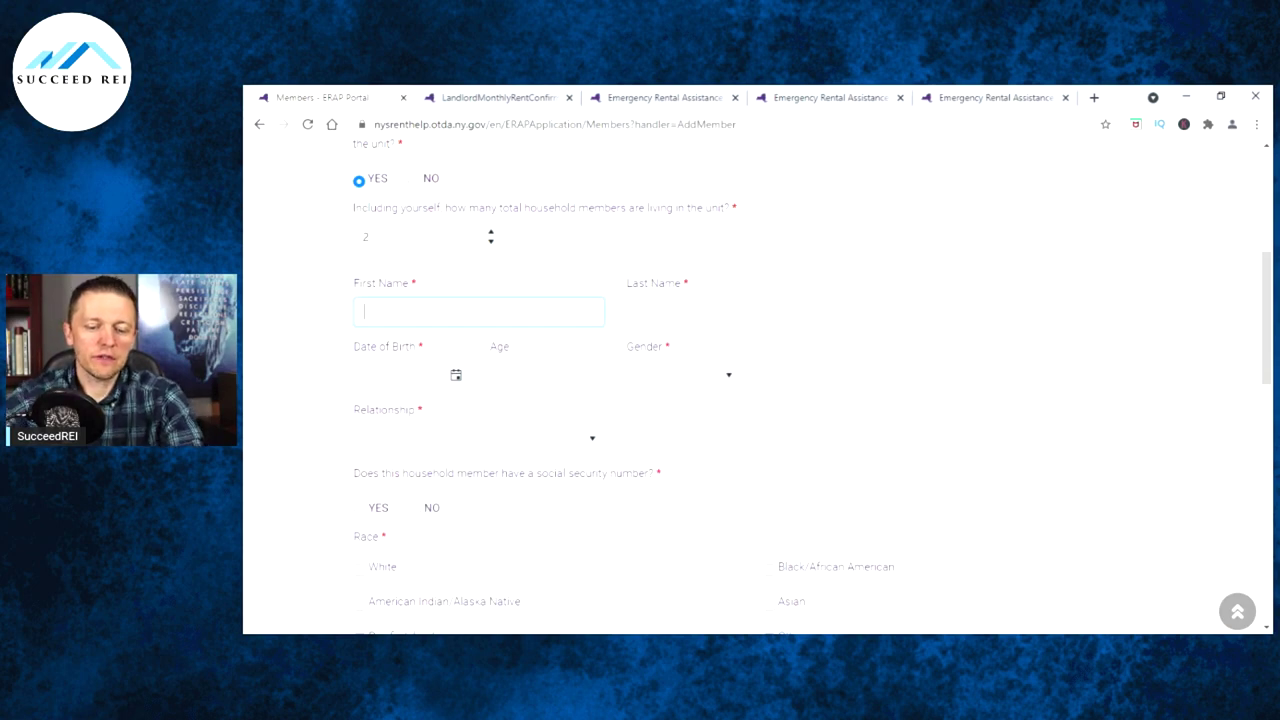
type("Jane")
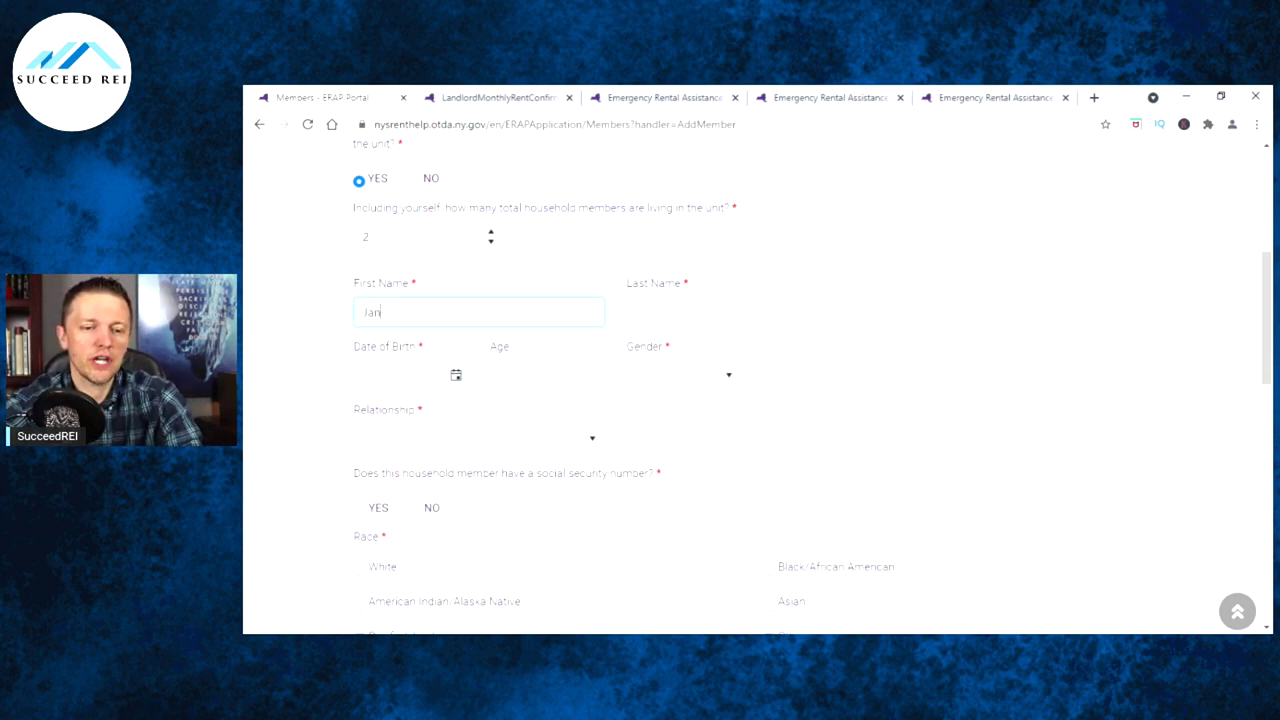
key("Tab")
type("Doe")
key("Tab")
type("10/01/")
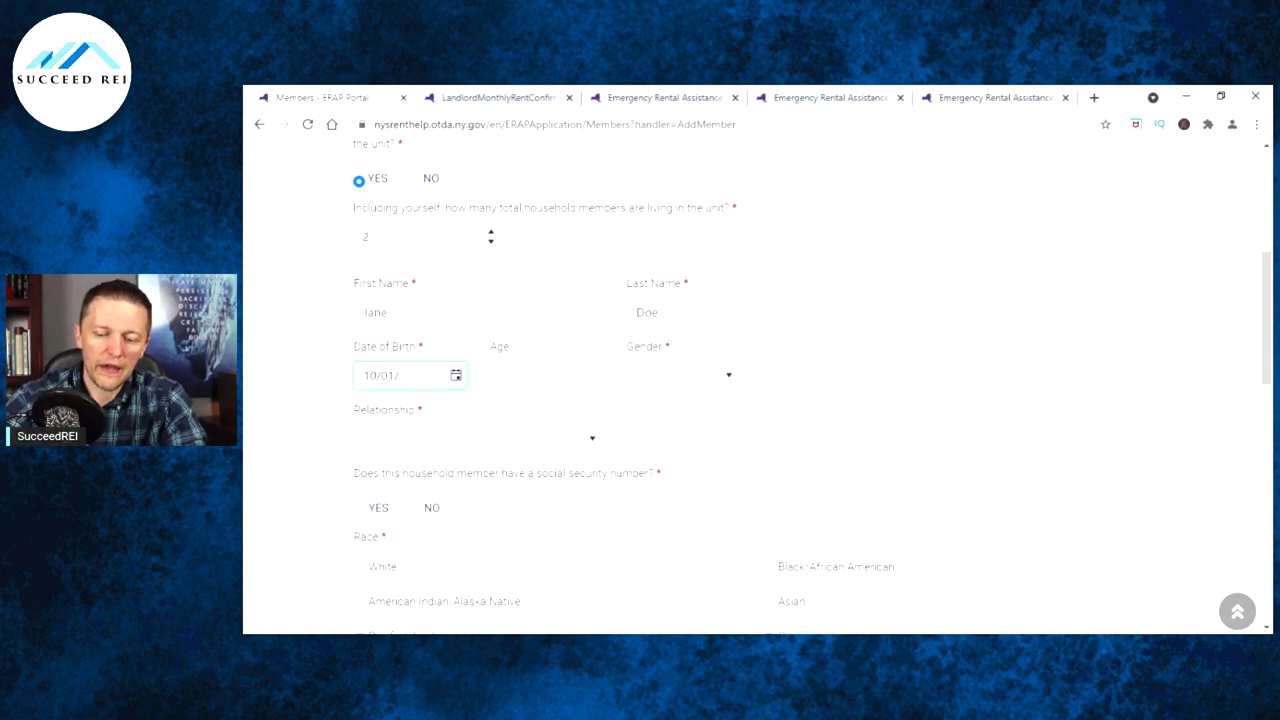
type("1996")
key("Tab")
Step: Set the member's gender to Female and relationship to Spouse, and answer Yes to having a social security number
key("alt+Down")
key("Down")
key("Down")
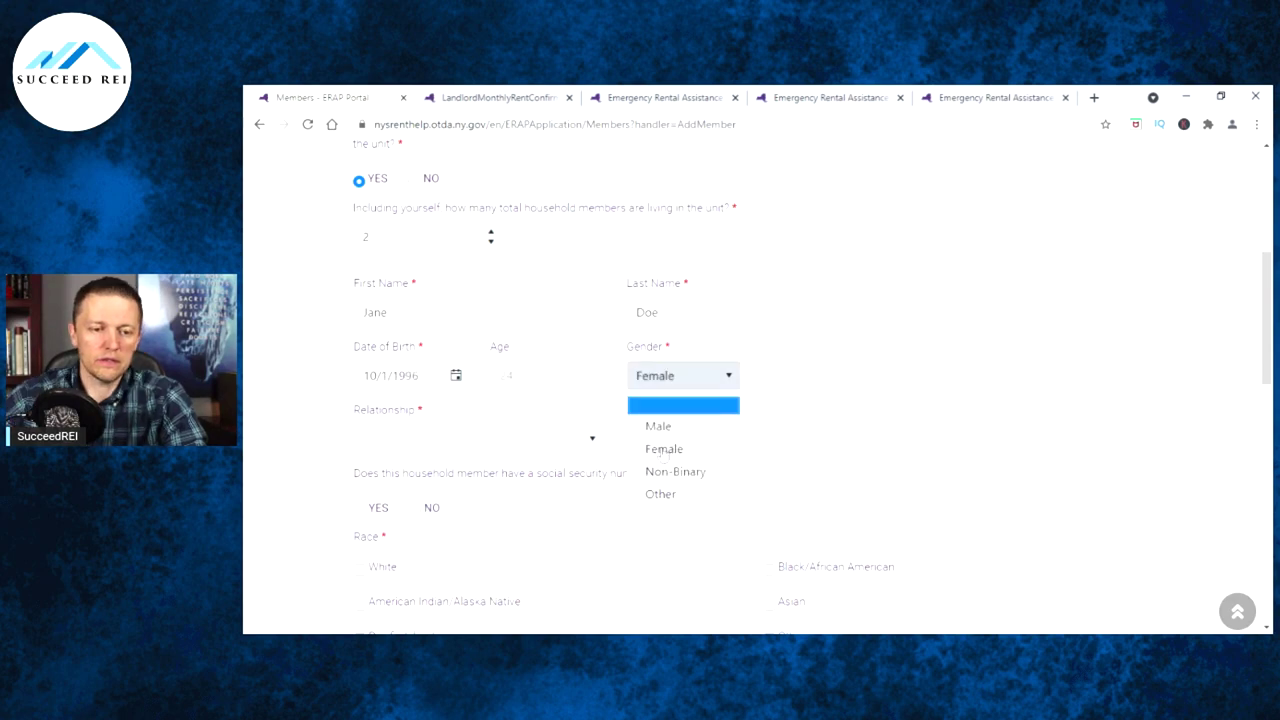
key("Return")
key("Tab")
left_click(594, 447)
left_click(391, 489)
scroll(397, 309, "down", 3)
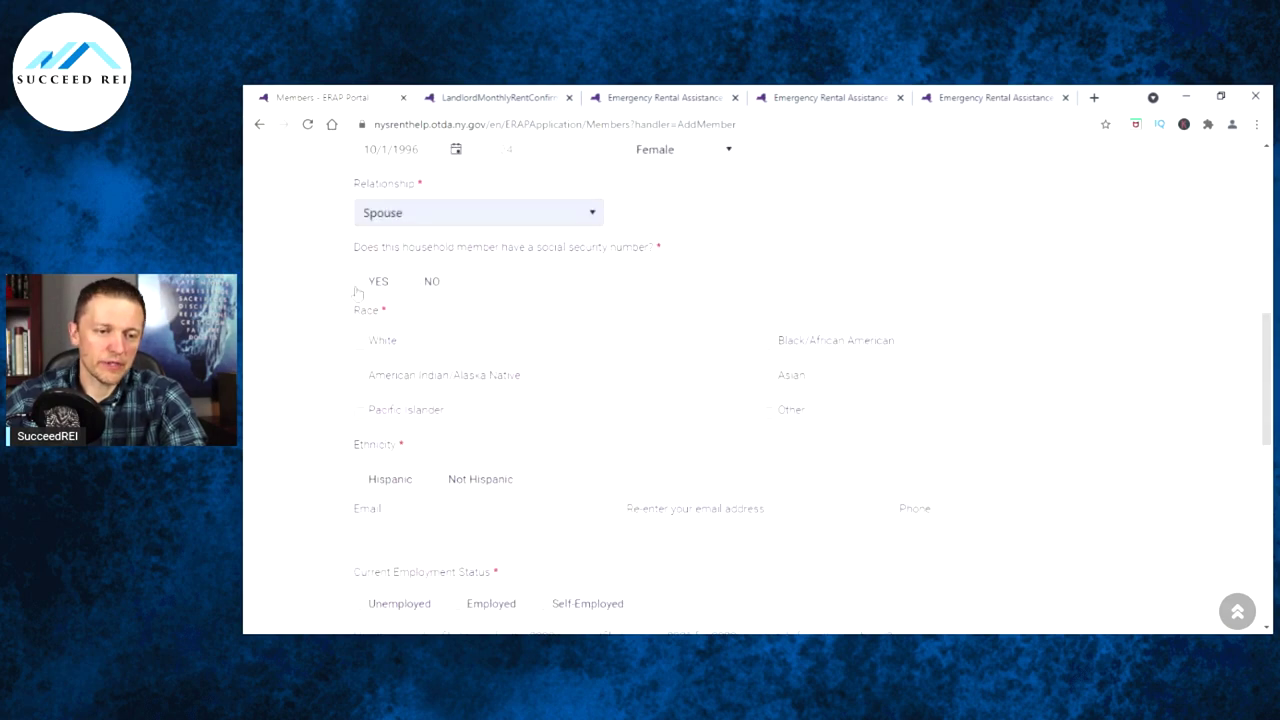
left_click(360, 283)
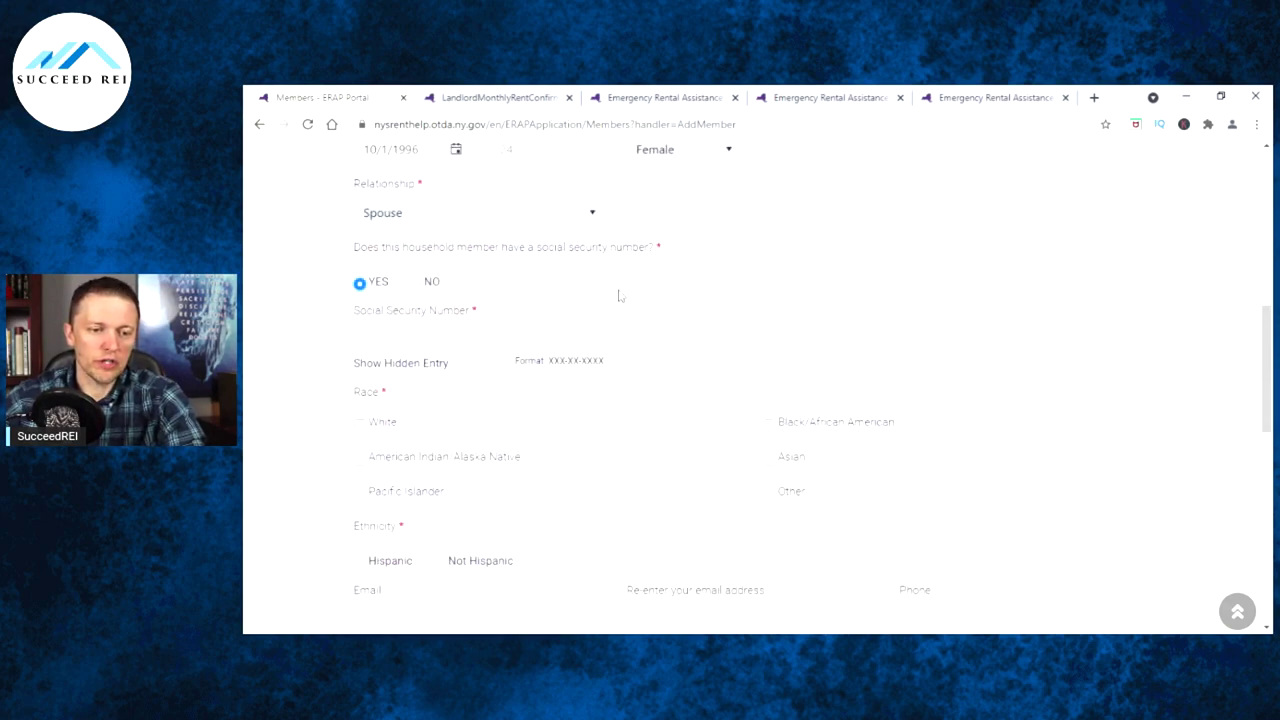
Step: Go over the member's race, ethnicity, email, phone and employment status fields, leaving the optional email blank
scroll(513, 297, "down", 1)
scroll(513, 297, "down", 1)
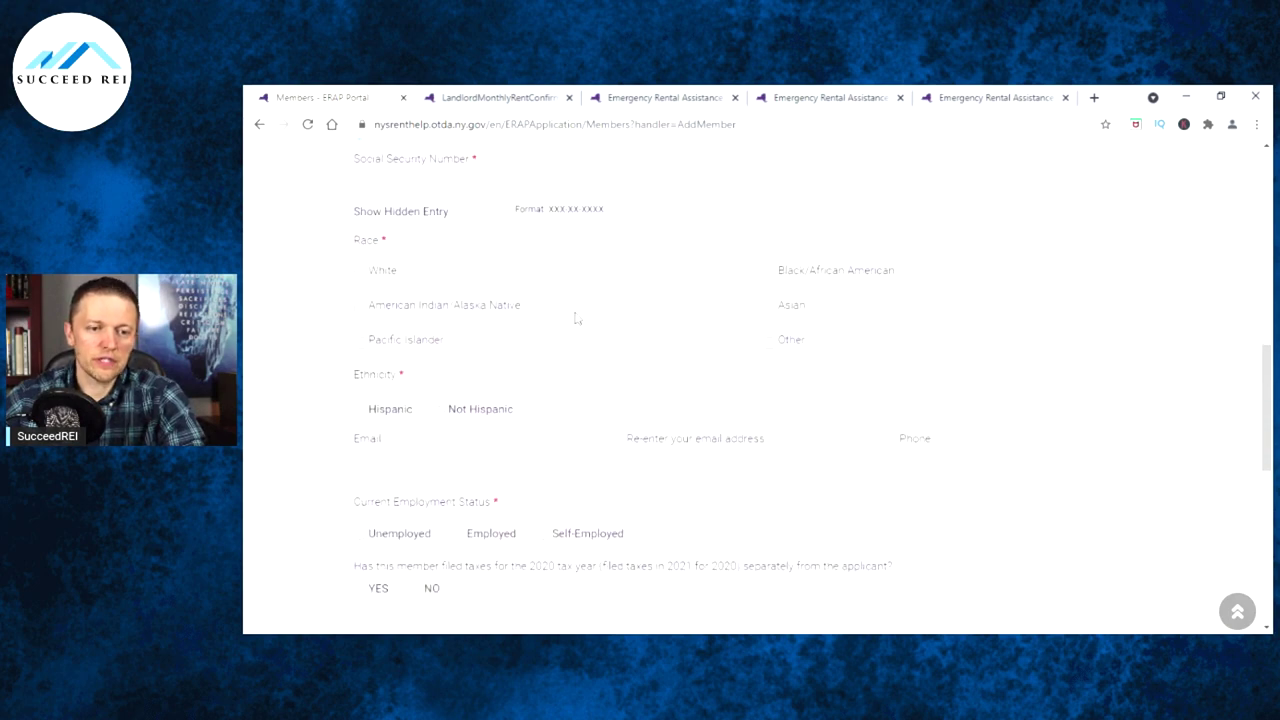
scroll(577, 318, "down", 2)
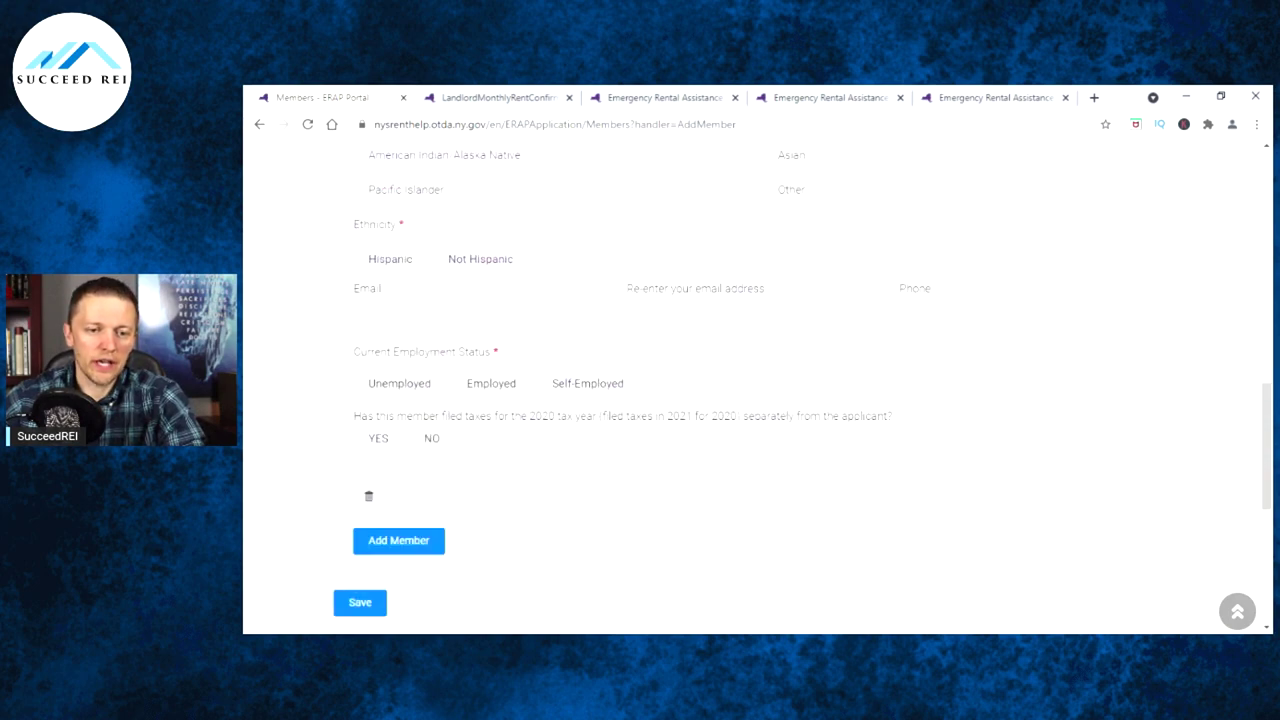
left_click(364, 316)
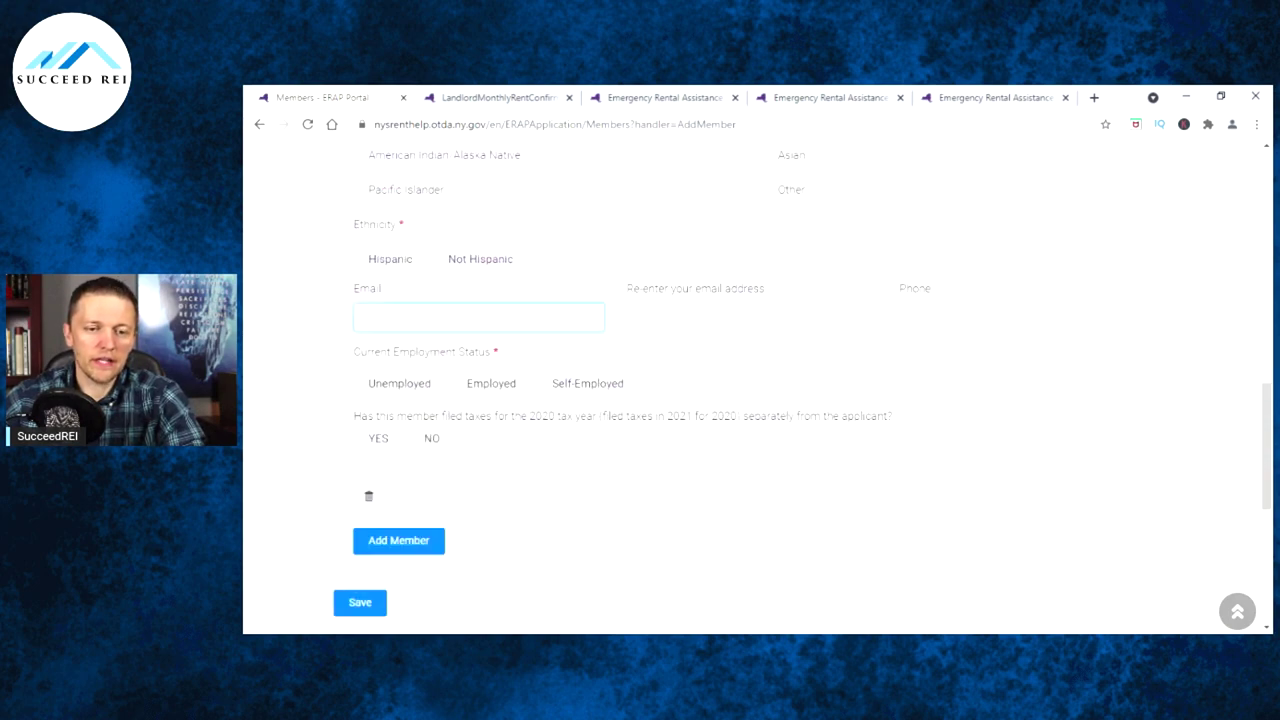
left_click(714, 354)
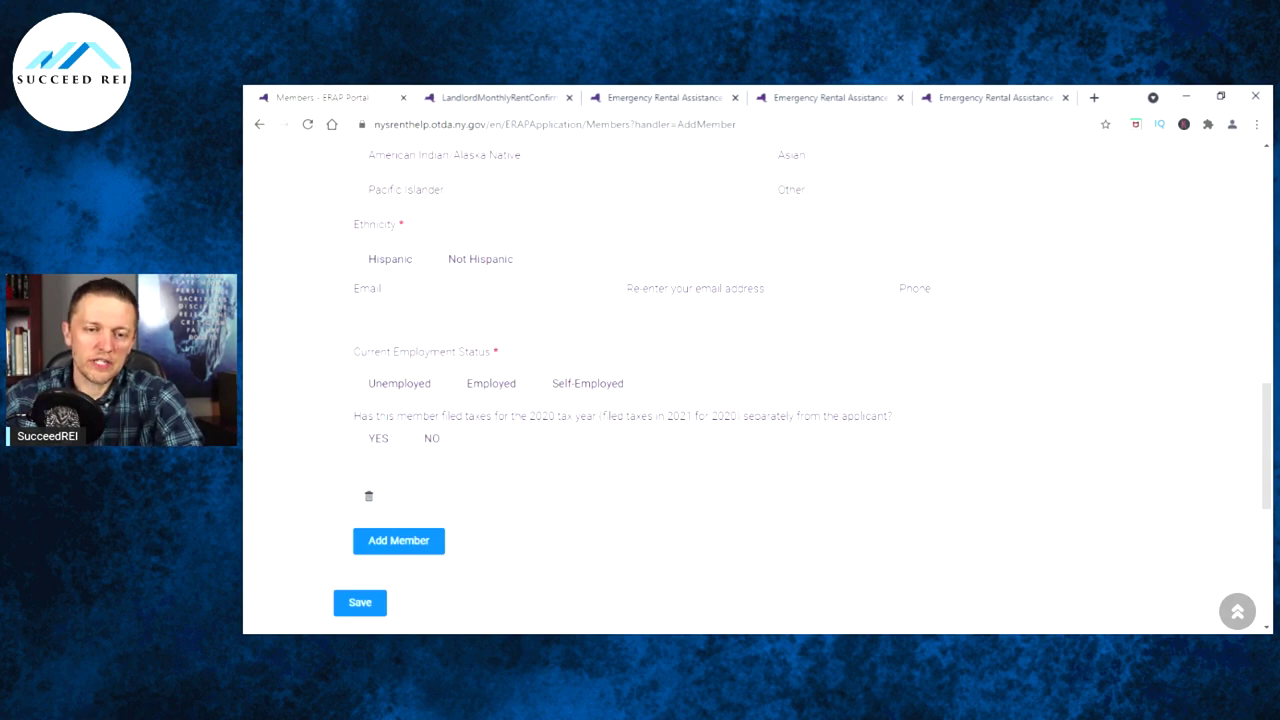
scroll(637, 315, "up", 1)
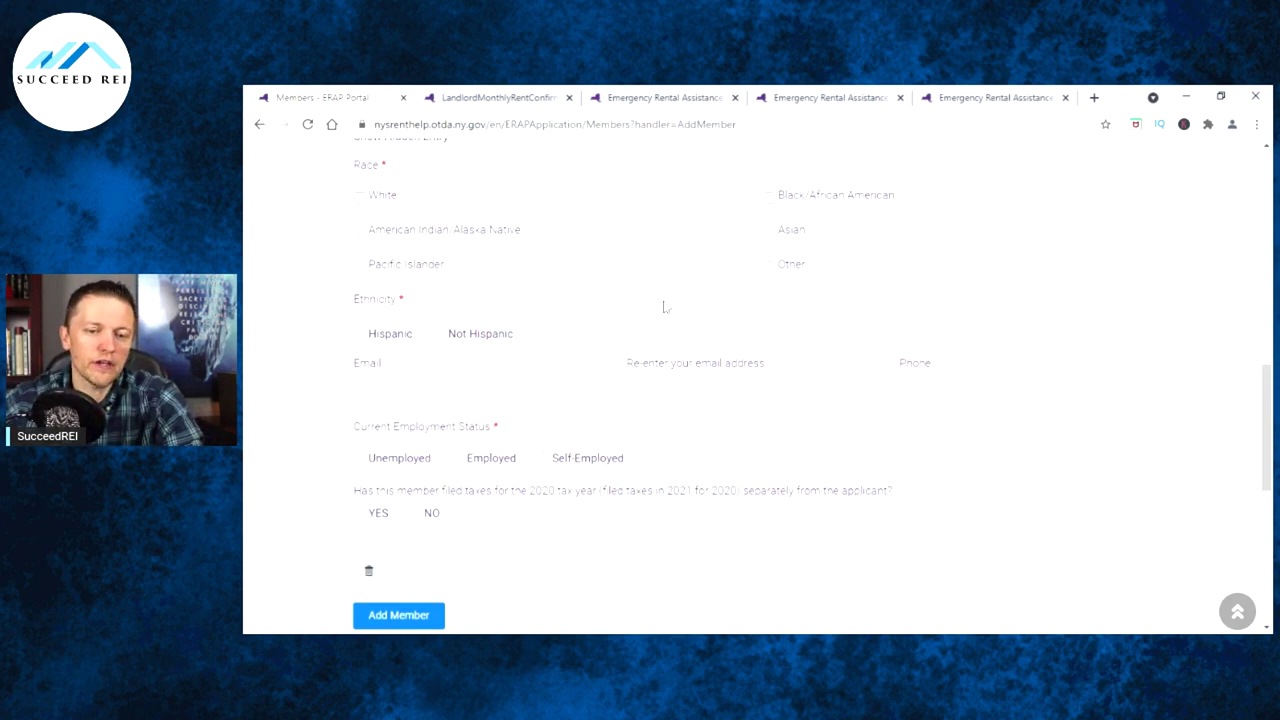
scroll(600, 303, "down", 1)
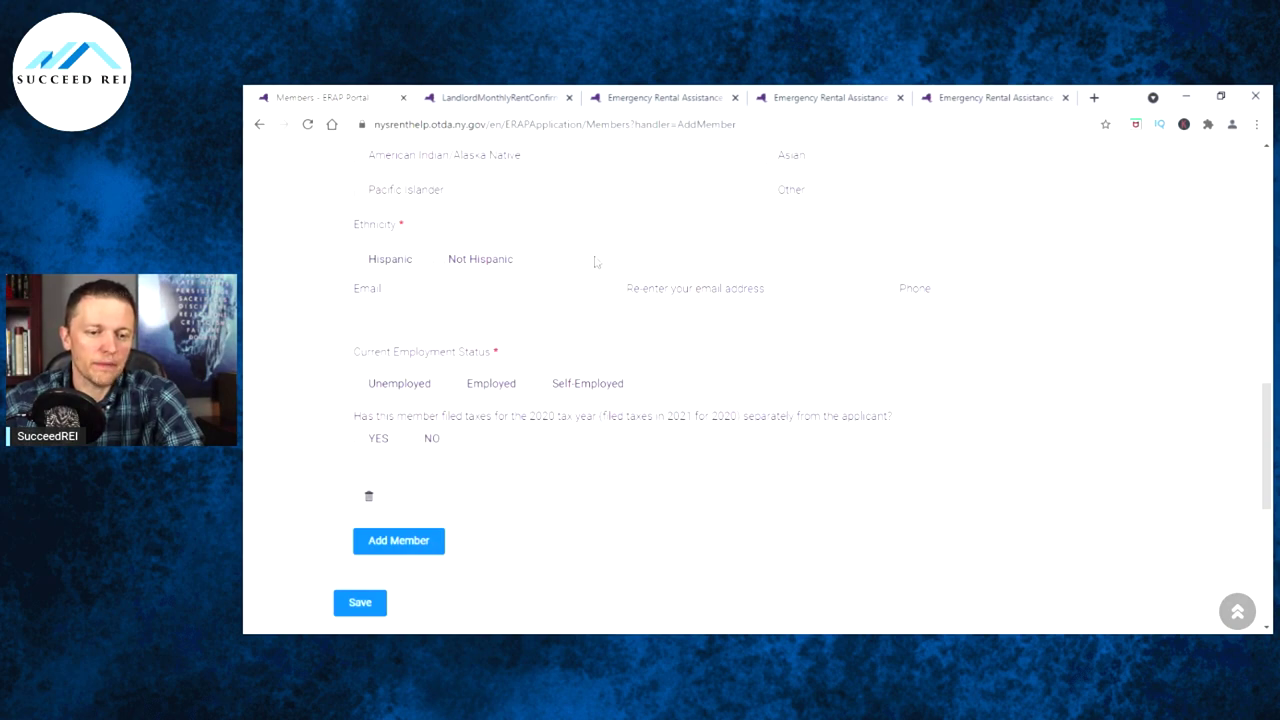
scroll(476, 306, "down", 1)
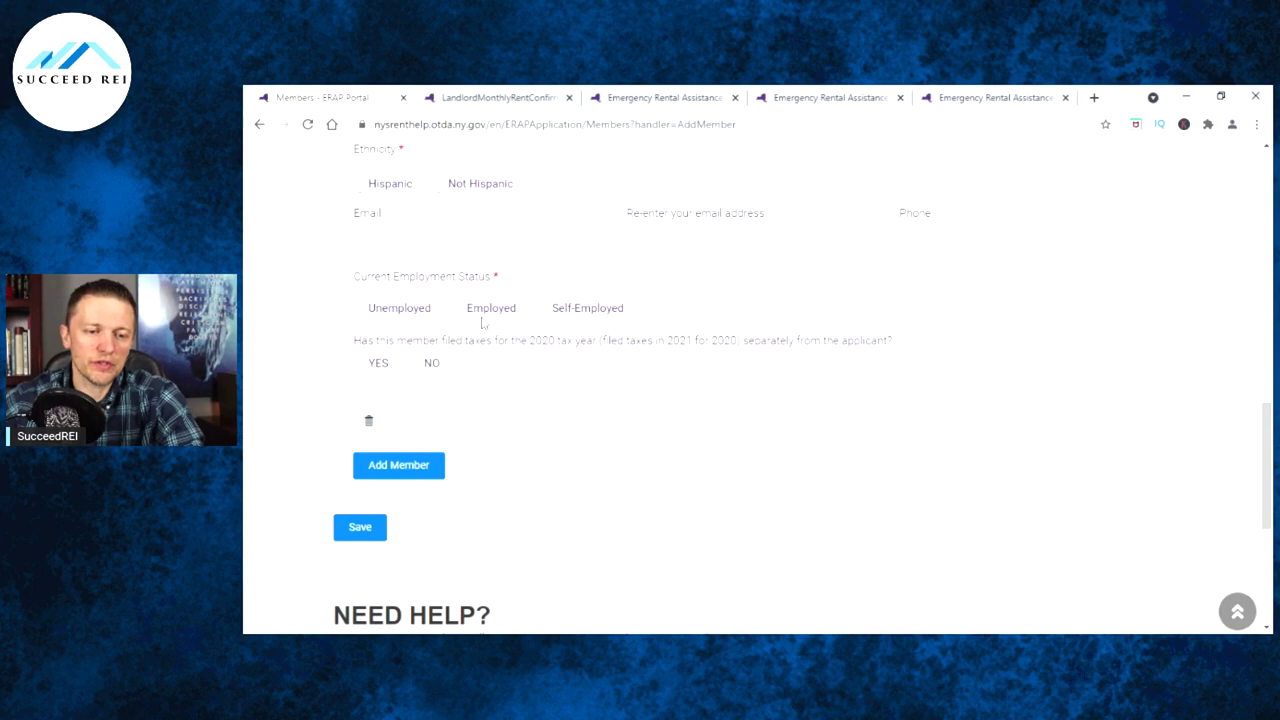
Step: Mark the member as Unemployed with a separate 2020 tax filing on Form 1040 and an adjusted gross income of 12000
left_click(362, 365)
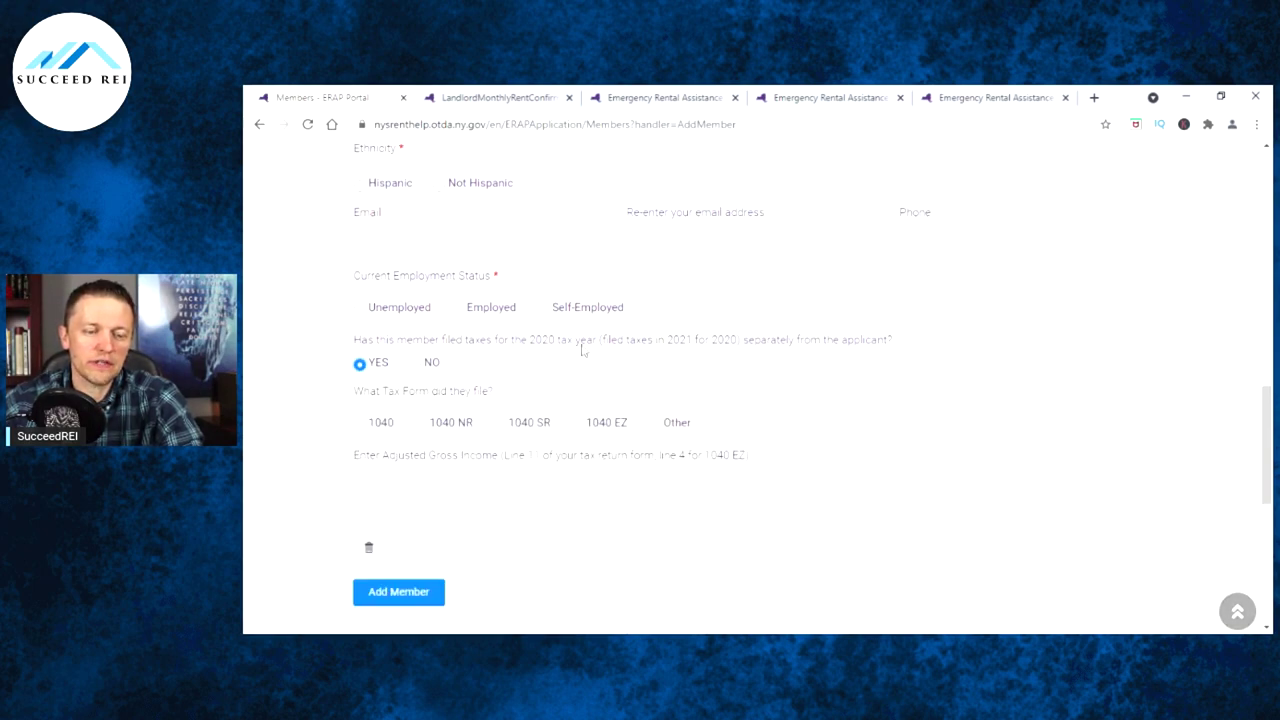
scroll(546, 297, "down", 1)
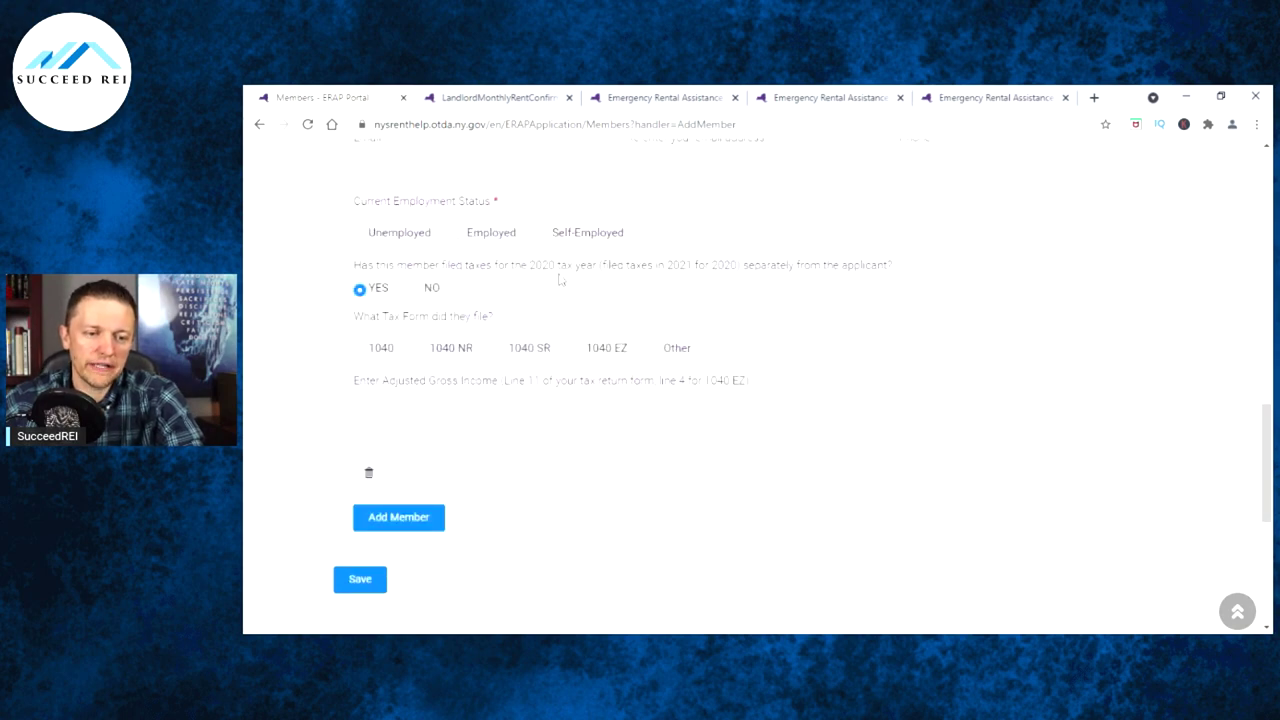
left_click(359, 350)
left_click(363, 409)
type("1")
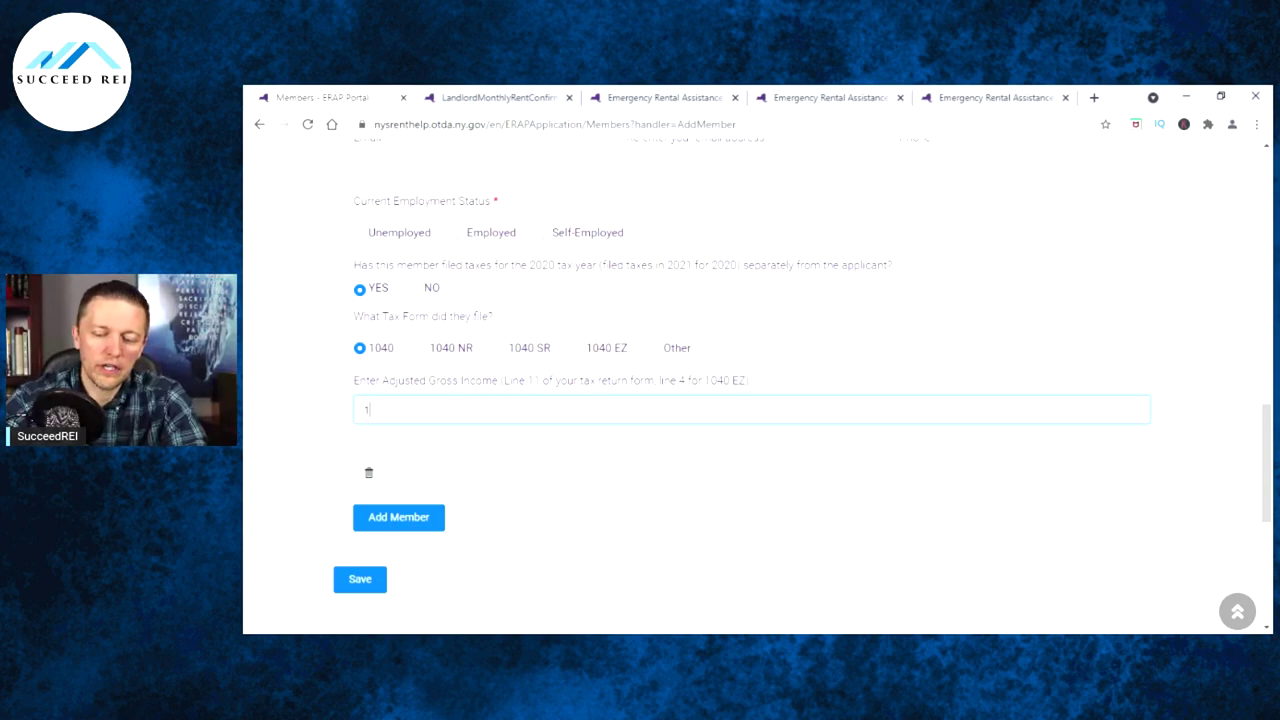
type("2000")
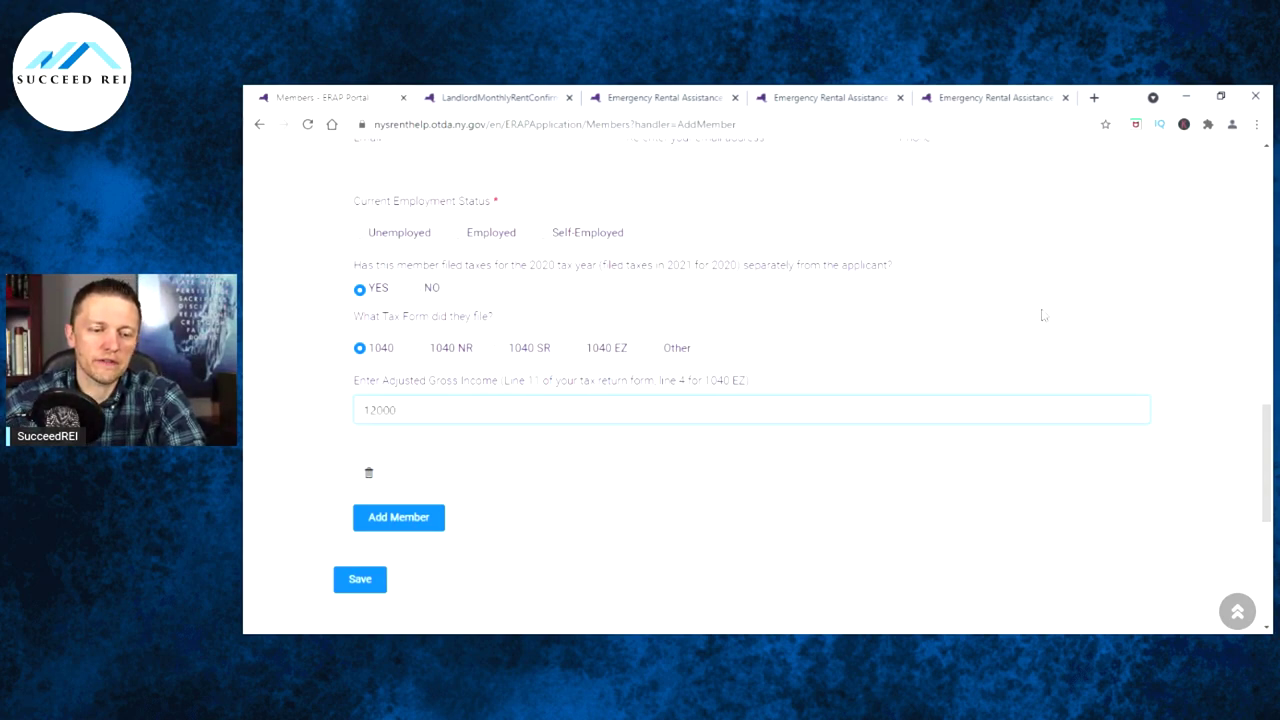
scroll(590, 385, "down", 1)
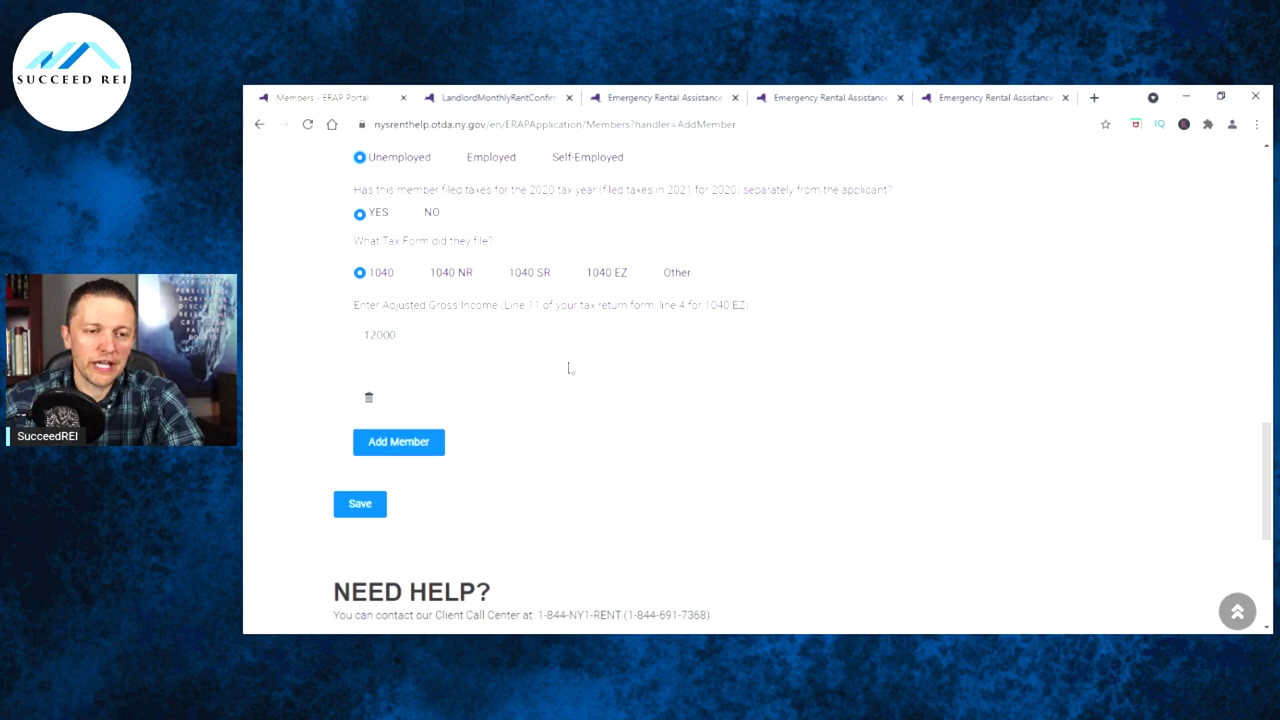
Step: Review the household member's entries, including the relationship choices, race, ethnicity, employment status and tax details
scroll(573, 368, "up", 1)
scroll(571, 368, "up", 4)
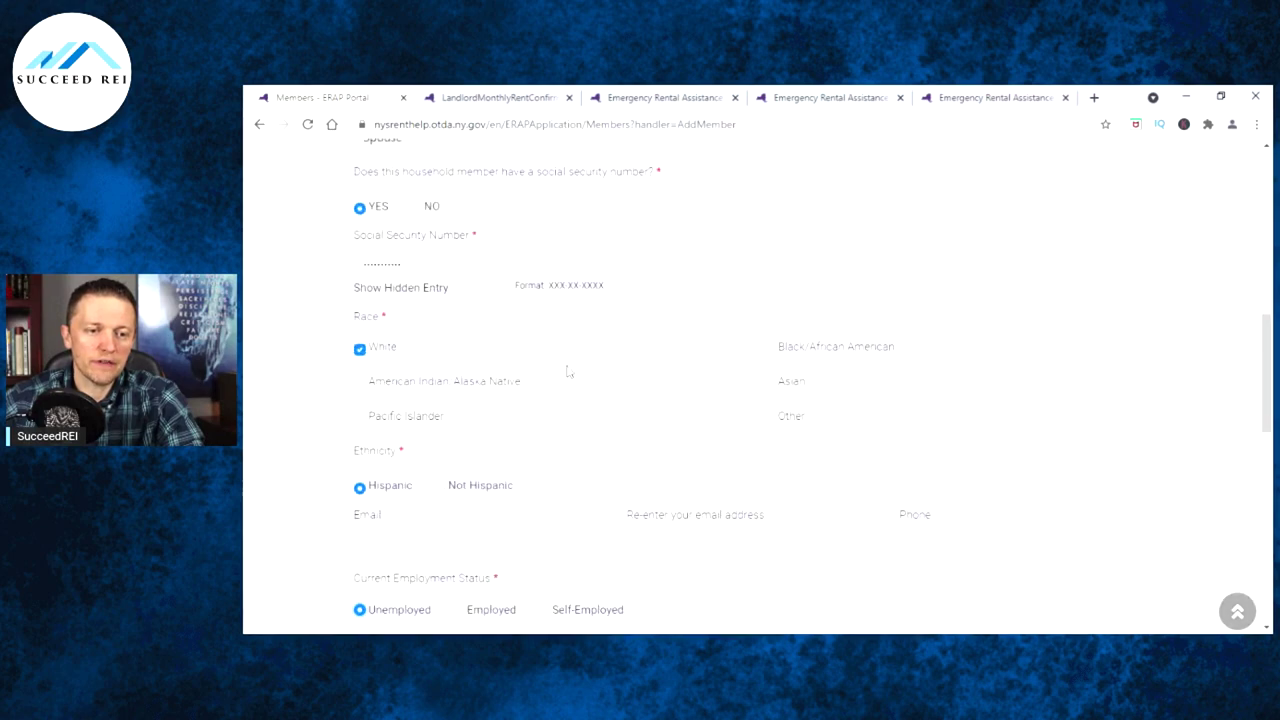
scroll(565, 371, "down", 2)
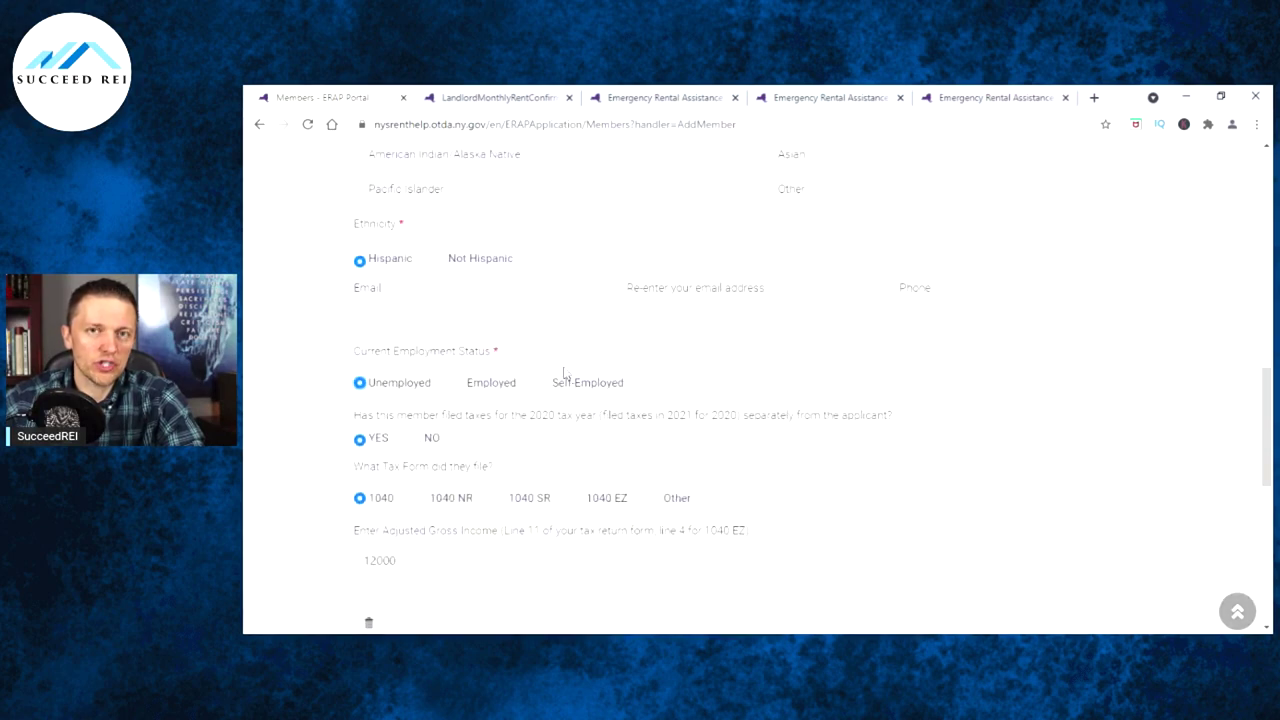
scroll(570, 368, "down", 2)
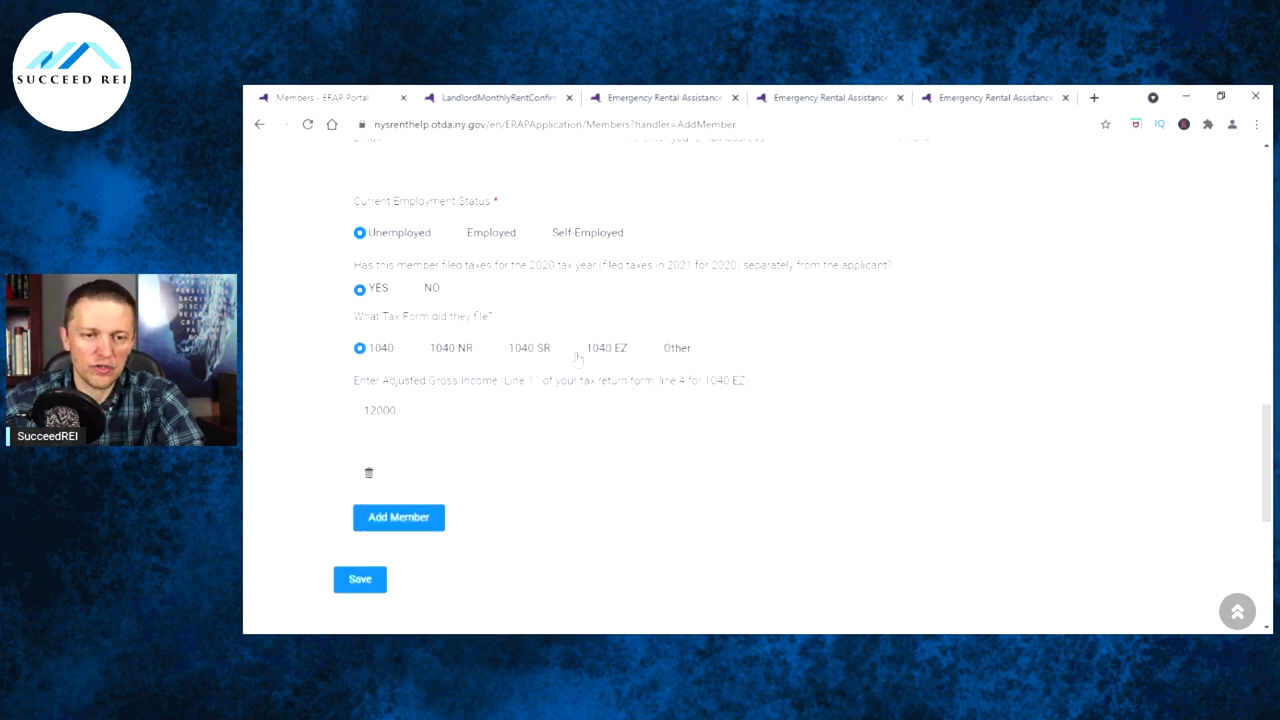
scroll(610, 361, "up", 4)
scroll(618, 360, "up", 1)
scroll(502, 354, "down", 2)
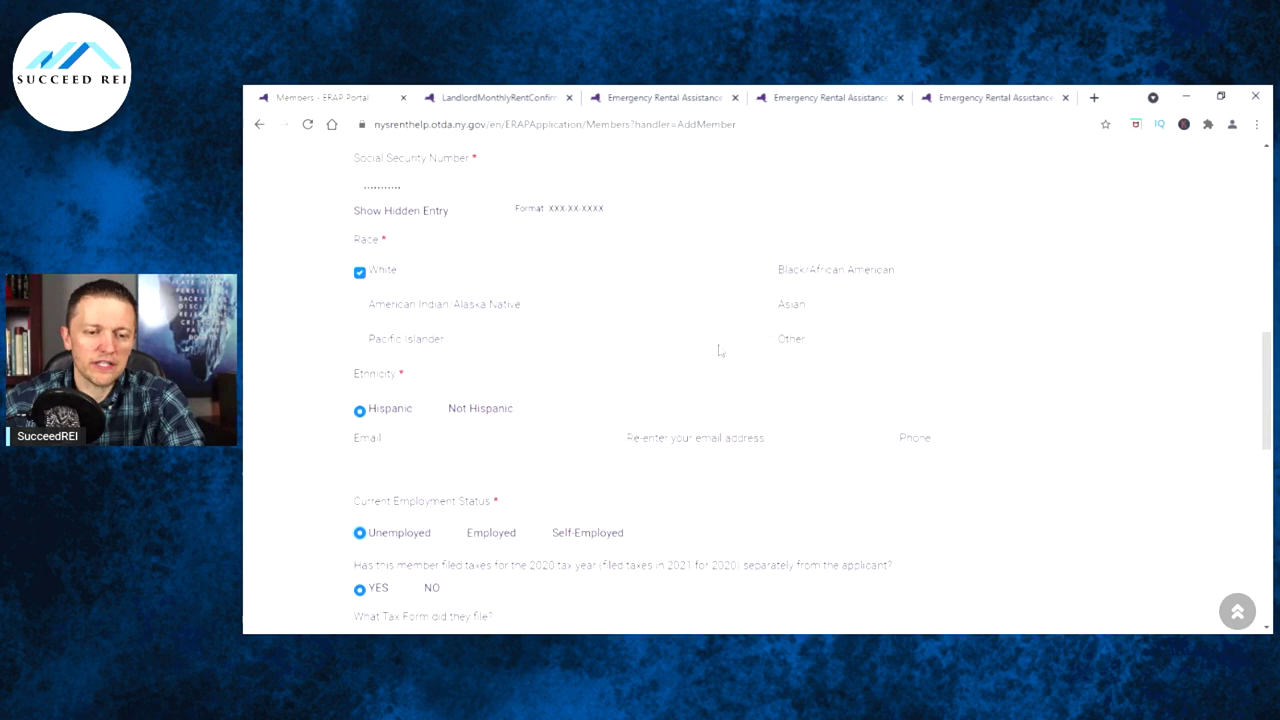
scroll(715, 344, "down", 2)
scroll(715, 344, "down", 2)
scroll(460, 320, "up", 6)
left_click(460, 288)
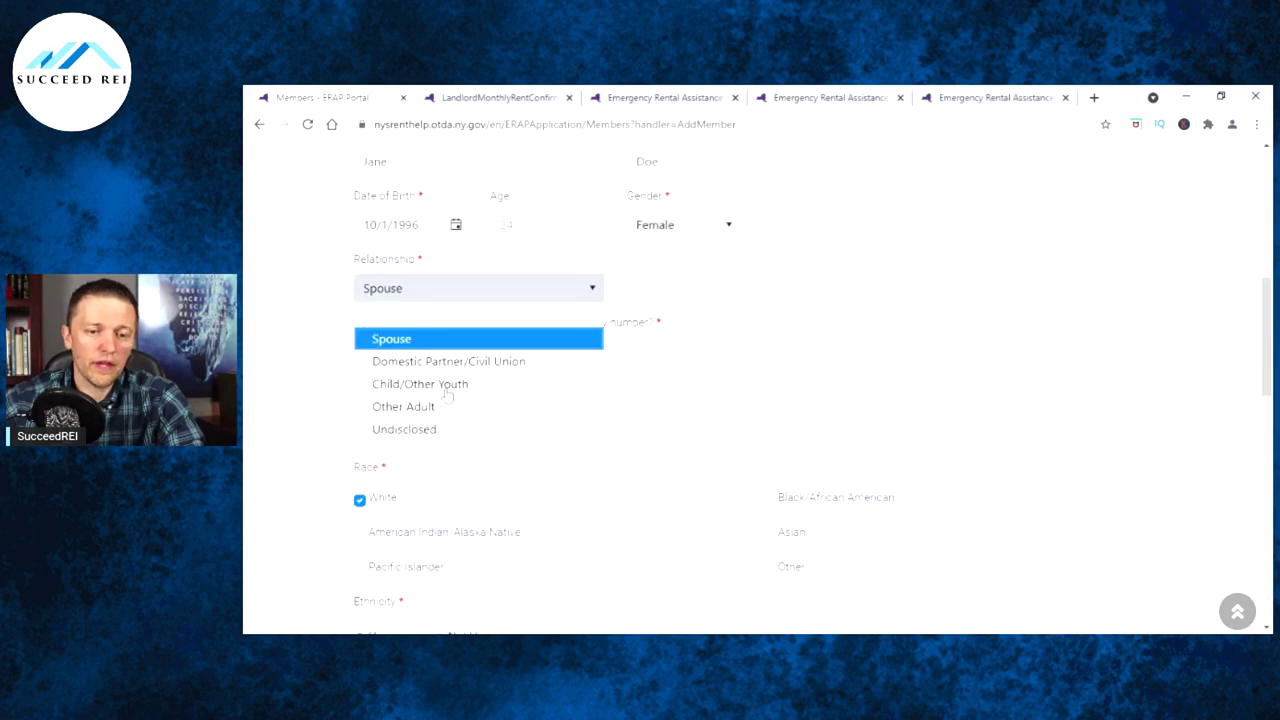
left_click(769, 343)
scroll(769, 343, "down", 4)
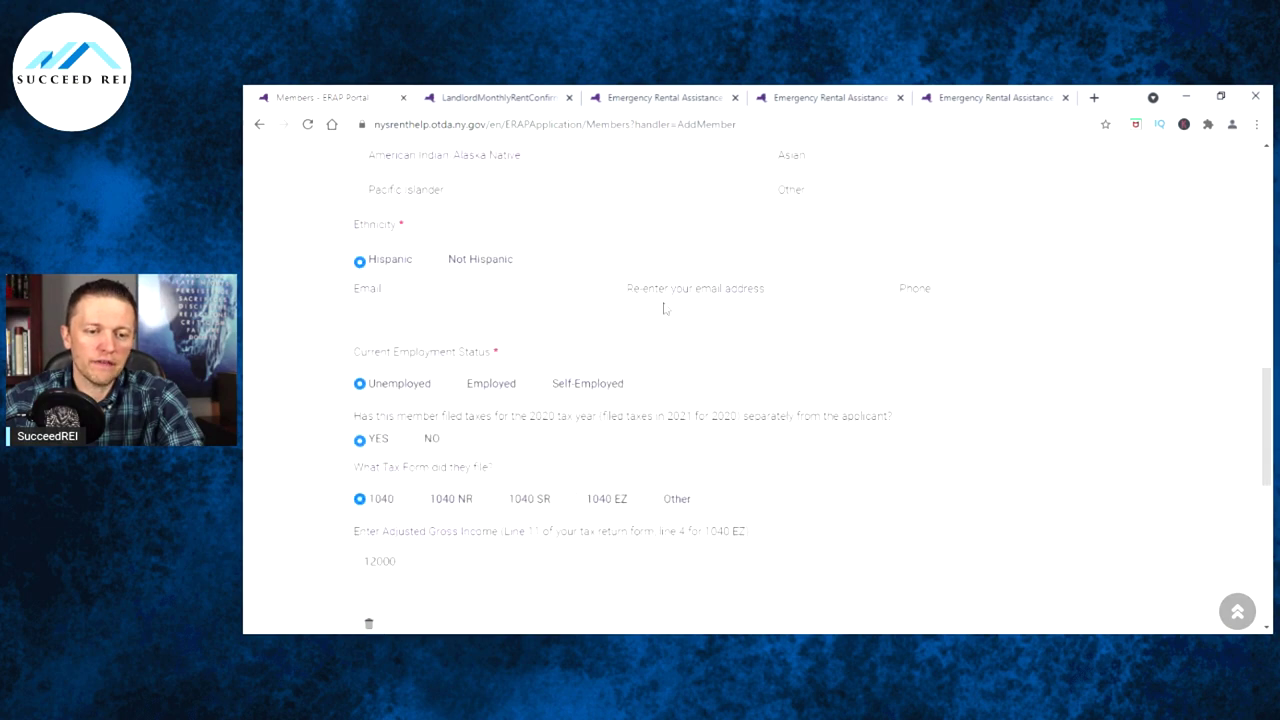
Step: Check the member's employment and tax answers and save the additional household members section
scroll(697, 348, "down", 2)
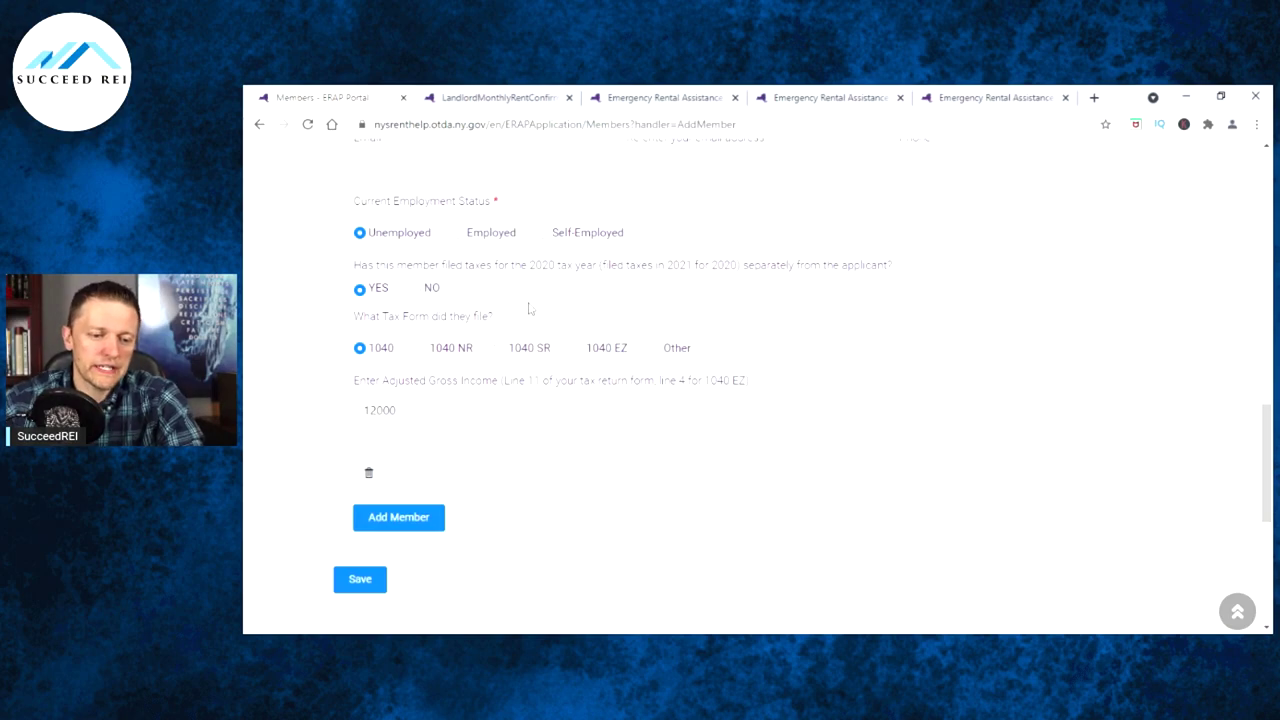
scroll(663, 366, "up", 2)
scroll(661, 366, "down", 2)
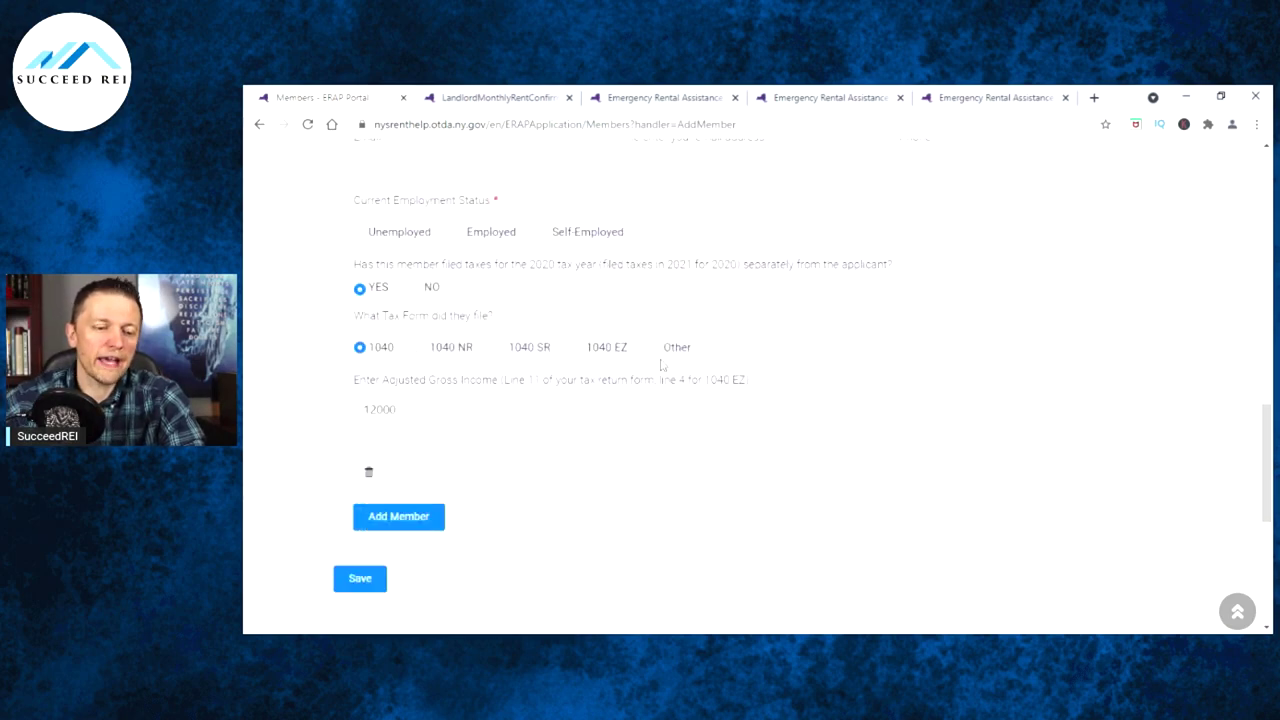
scroll(366, 427, "down", 1)
left_click(360, 503)
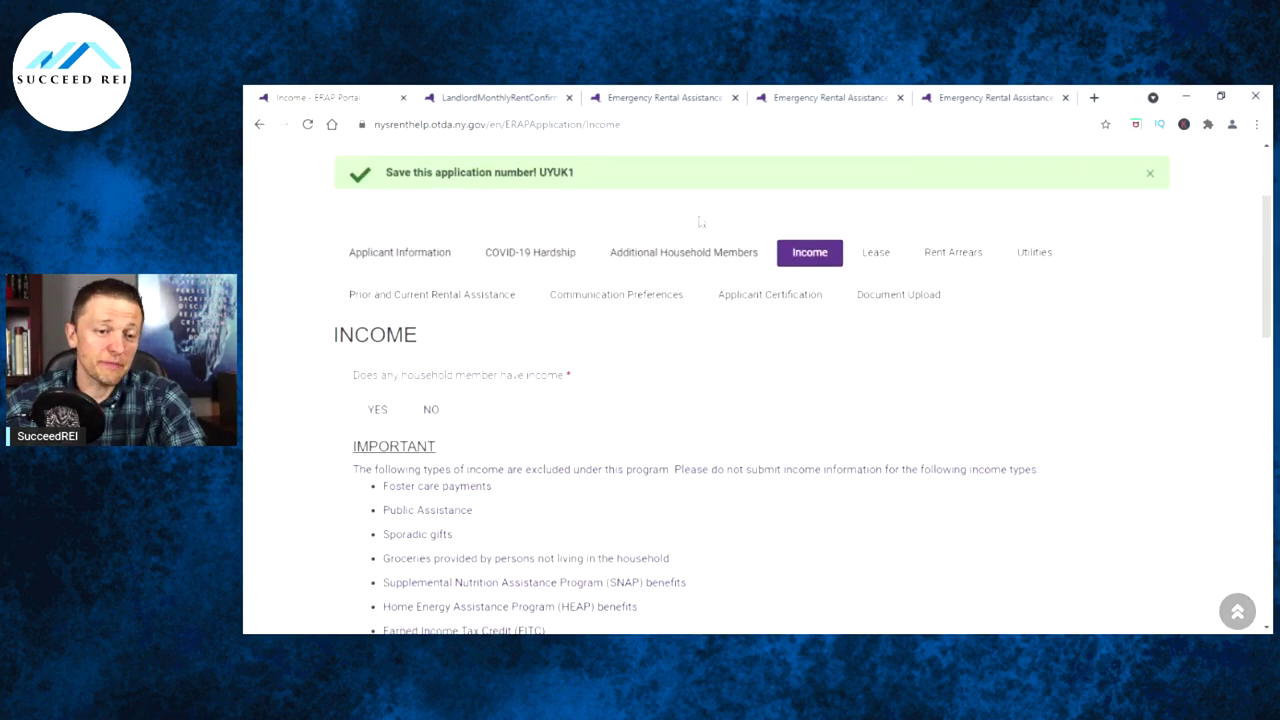
Step: Answer Yes to any household member having income and No to receiving recurring Public Assistance, SNAP or Code A SSI
scroll(680, 235, "down", 1)
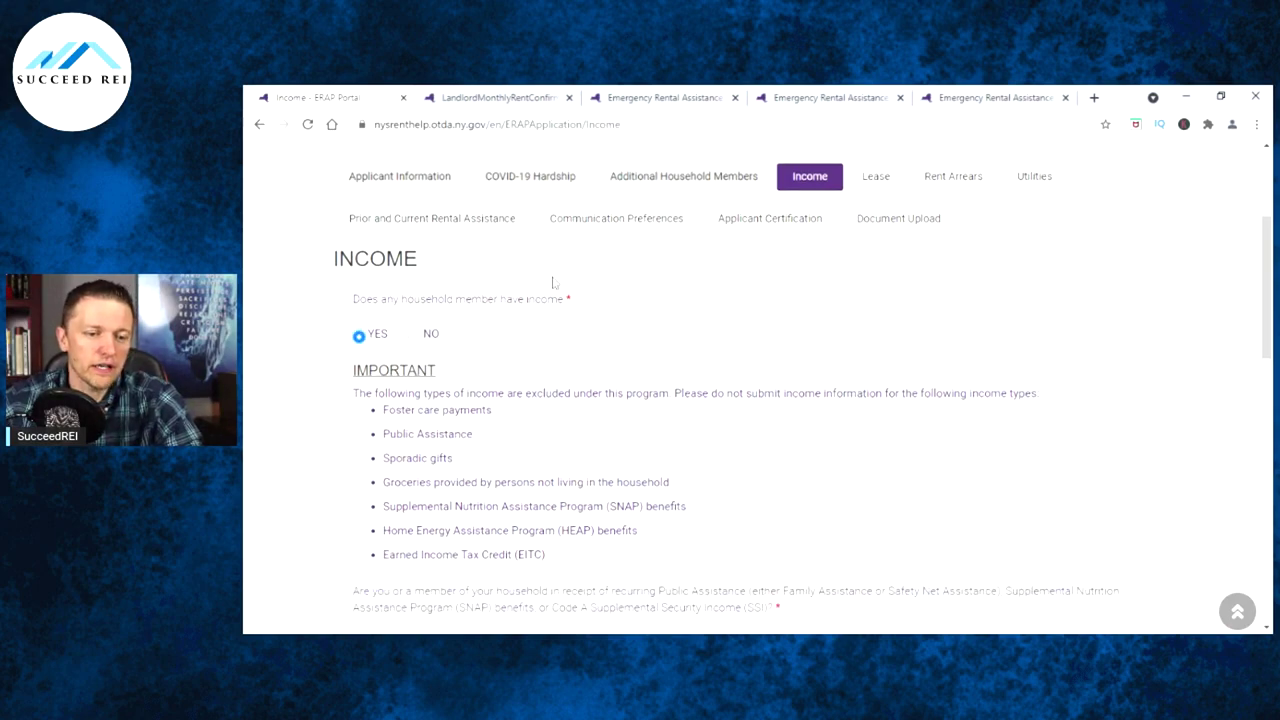
scroll(552, 283, "down", 2)
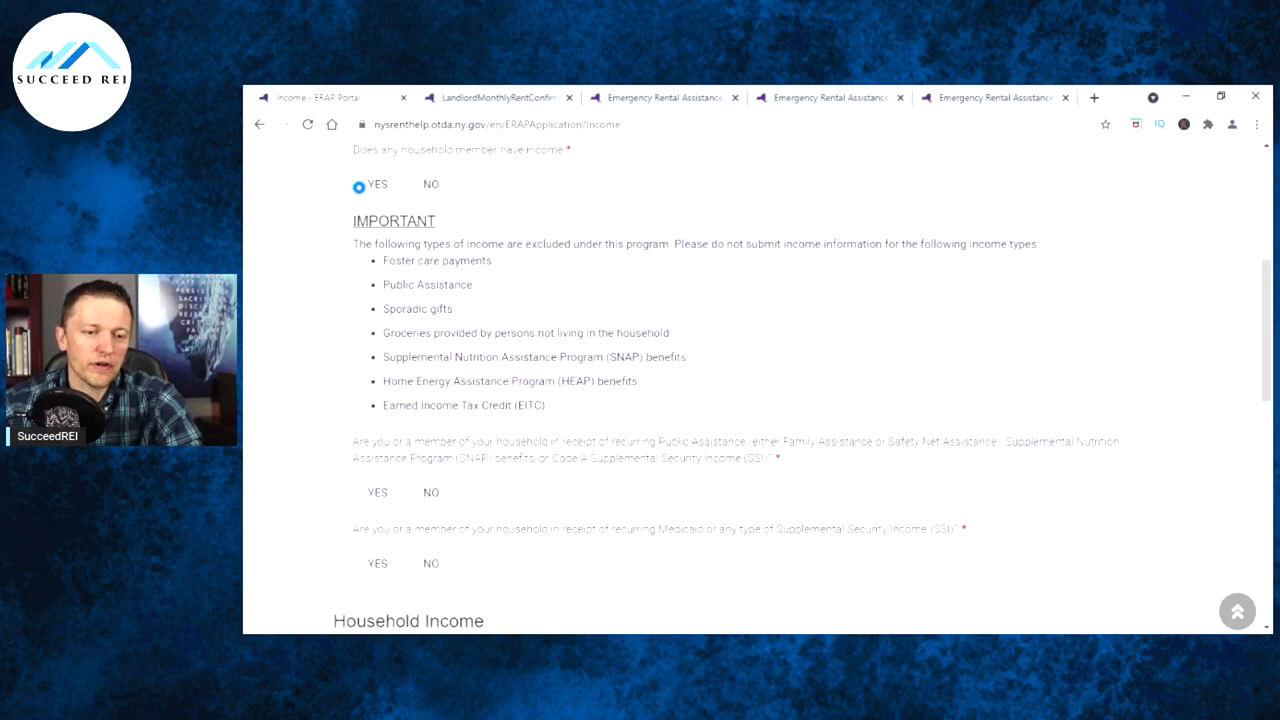
scroll(576, 299, "down", 1)
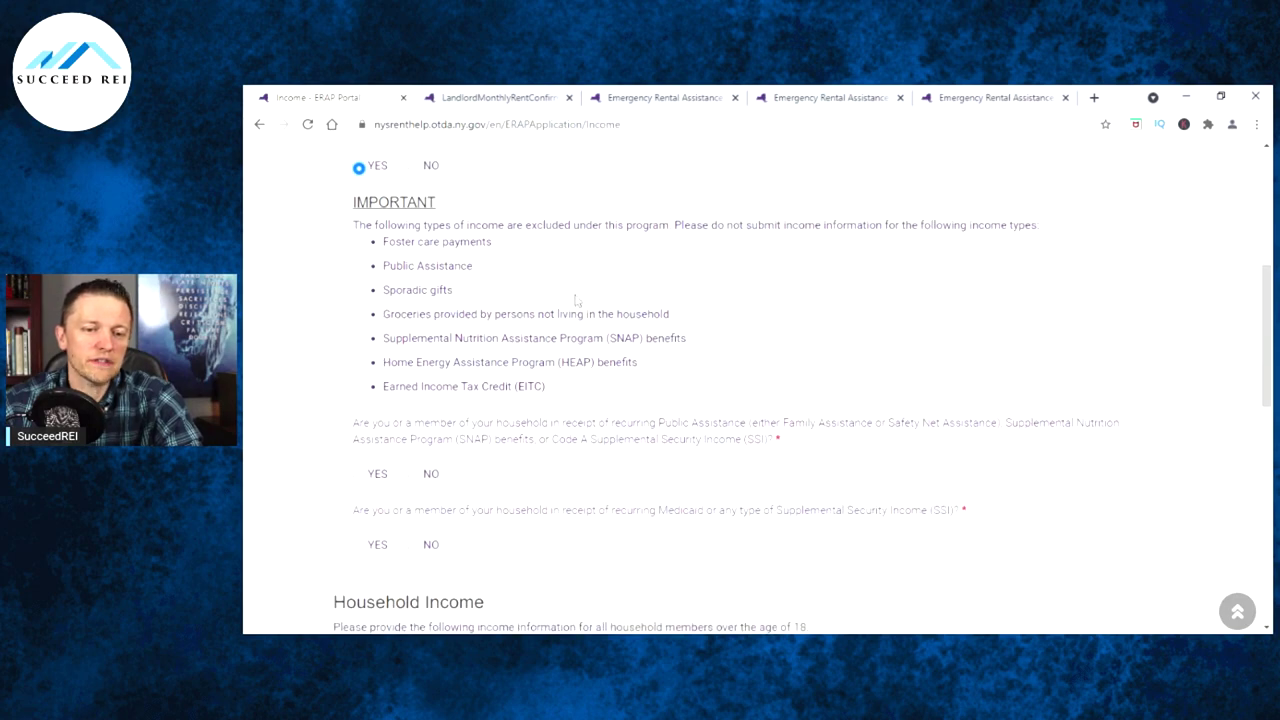
scroll(576, 299, "down", 1)
scroll(558, 299, "up", 1)
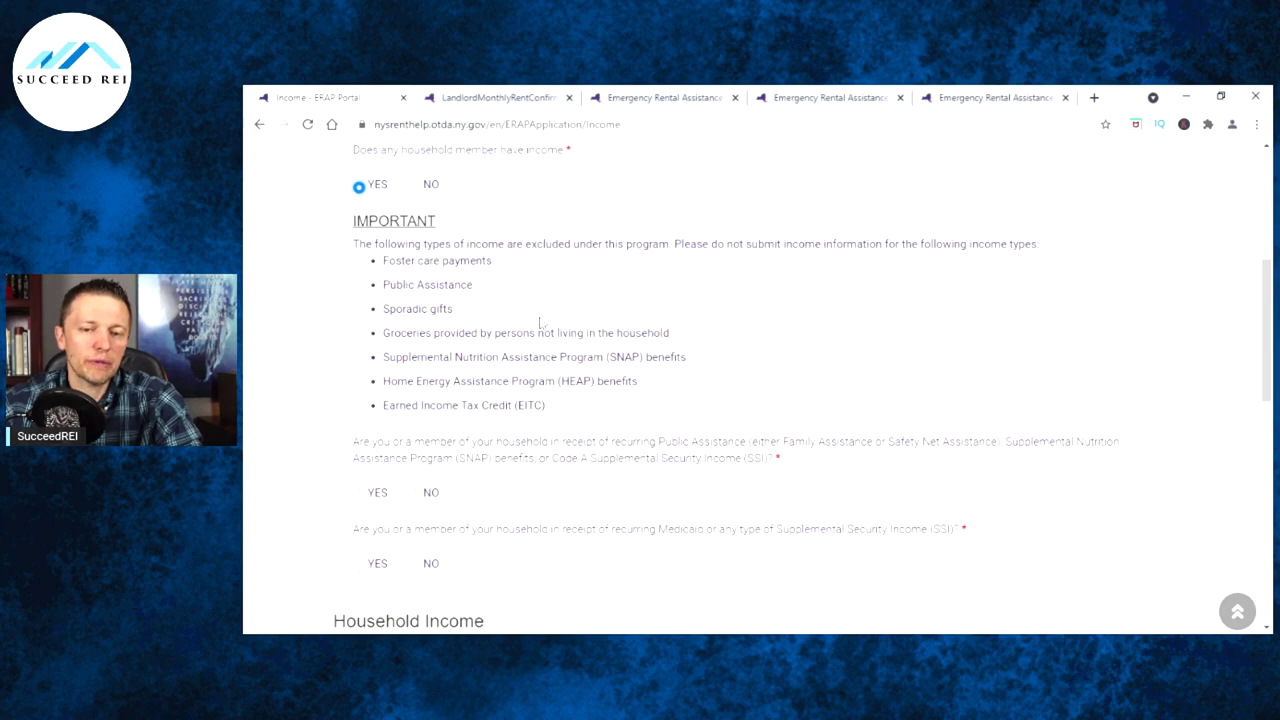
scroll(545, 319, "down", 1)
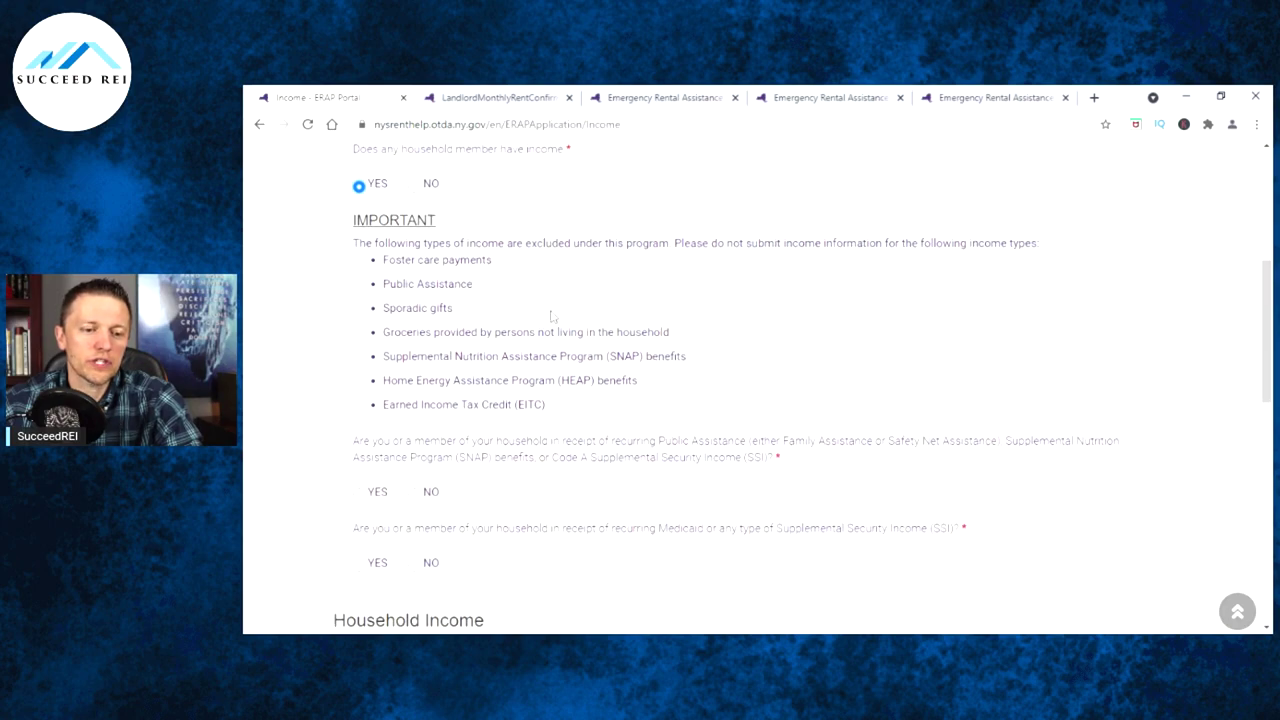
scroll(551, 316, "down", 1)
left_click(416, 420)
scroll(607, 302, "up", 1)
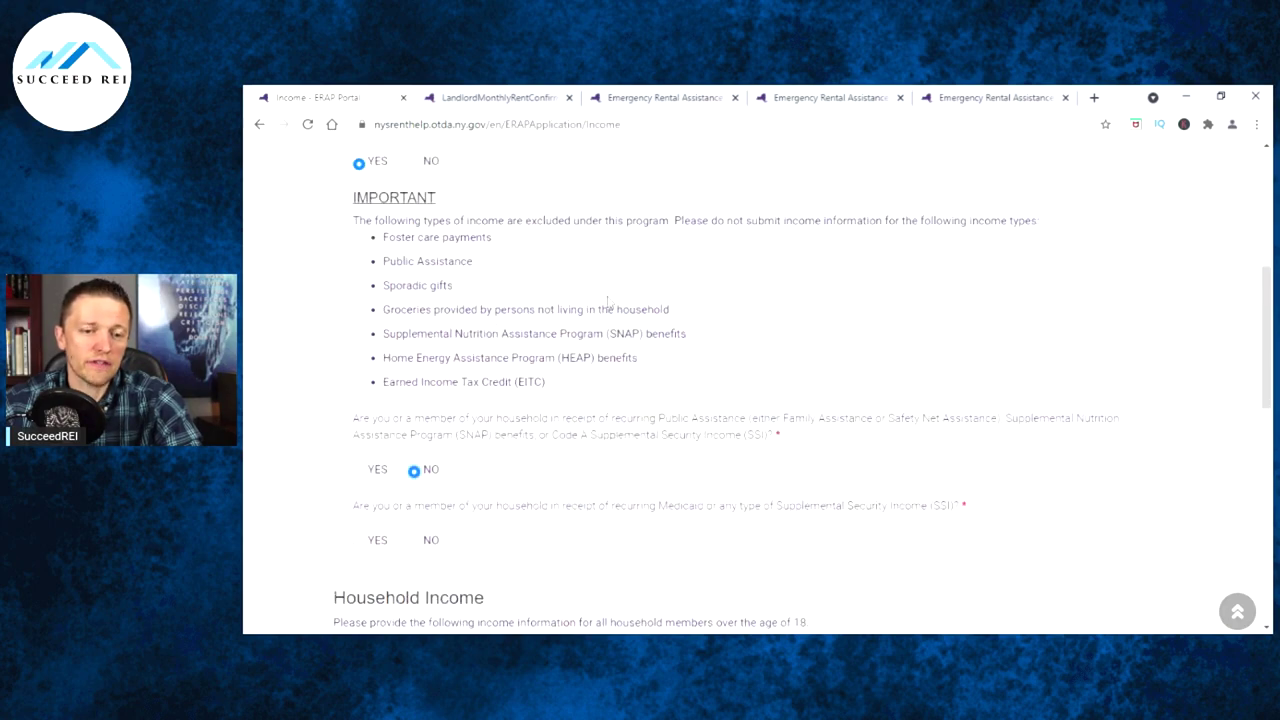
Step: Answer Yes to a household member receiving recurring Medicaid or any type of Supplemental Security Income
scroll(607, 302, "up", 1)
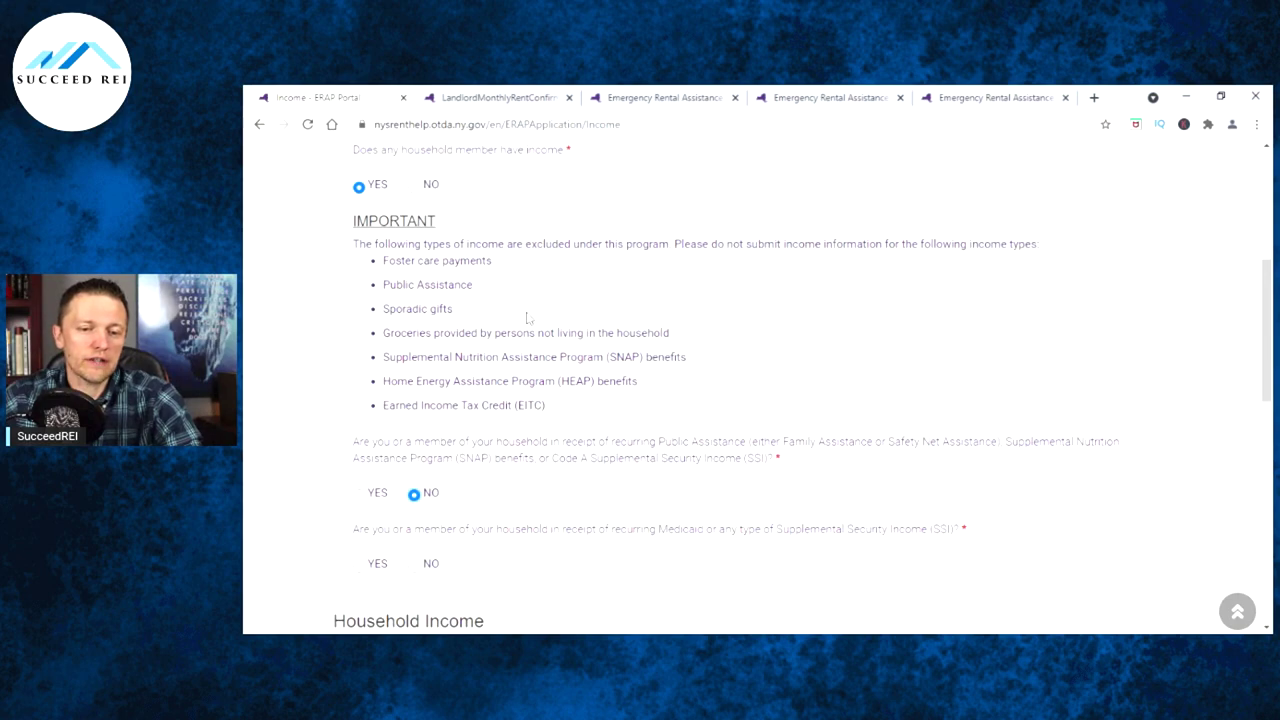
scroll(527, 317, "down", 3)
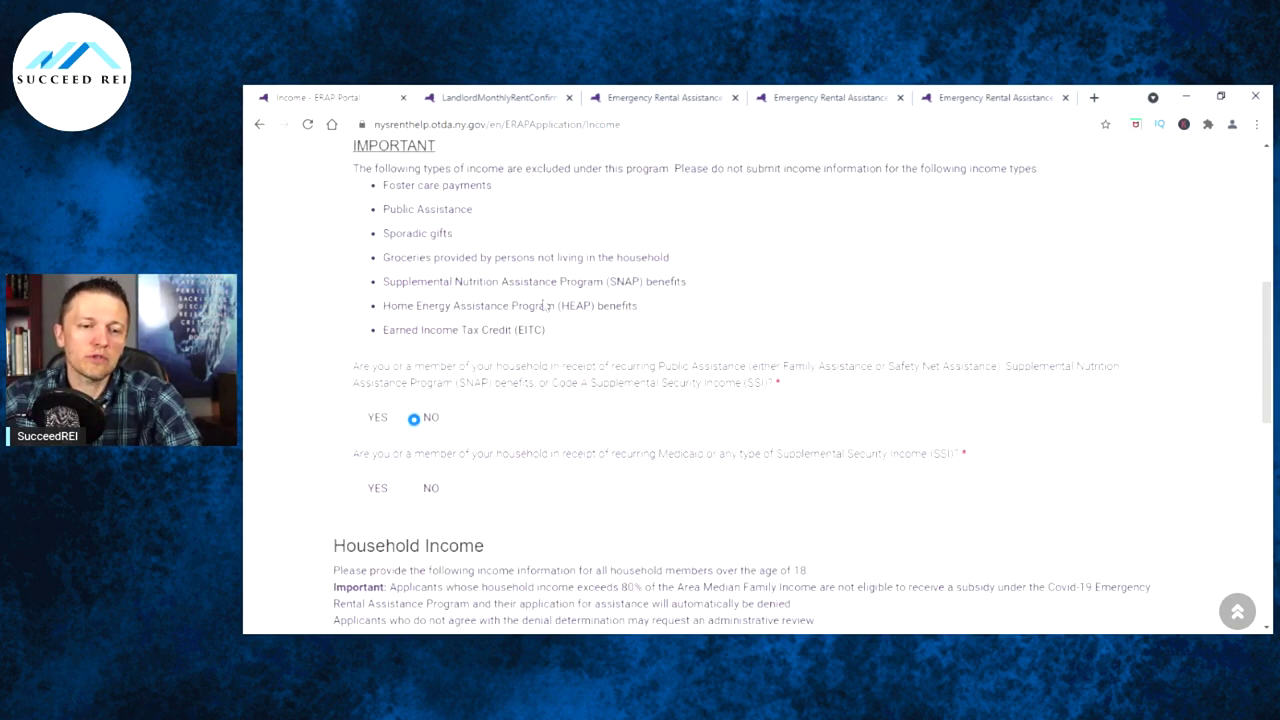
scroll(697, 309, "down", 1)
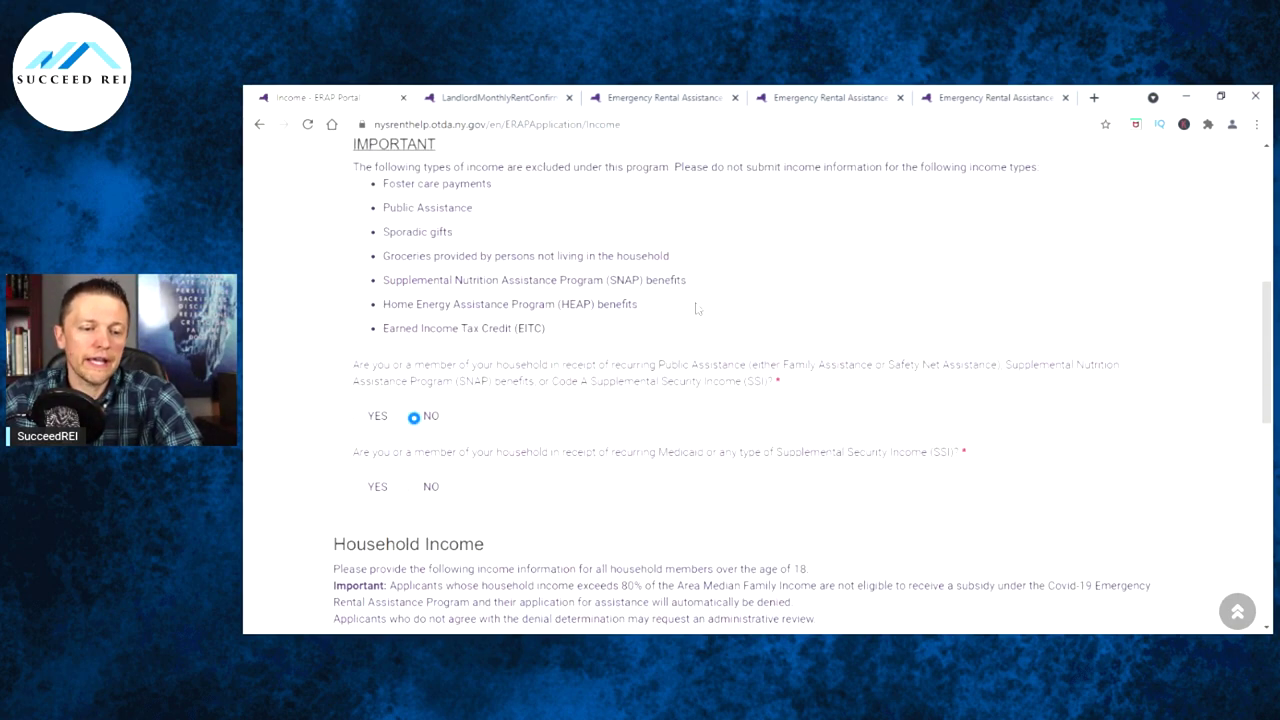
scroll(697, 309, "down", 2)
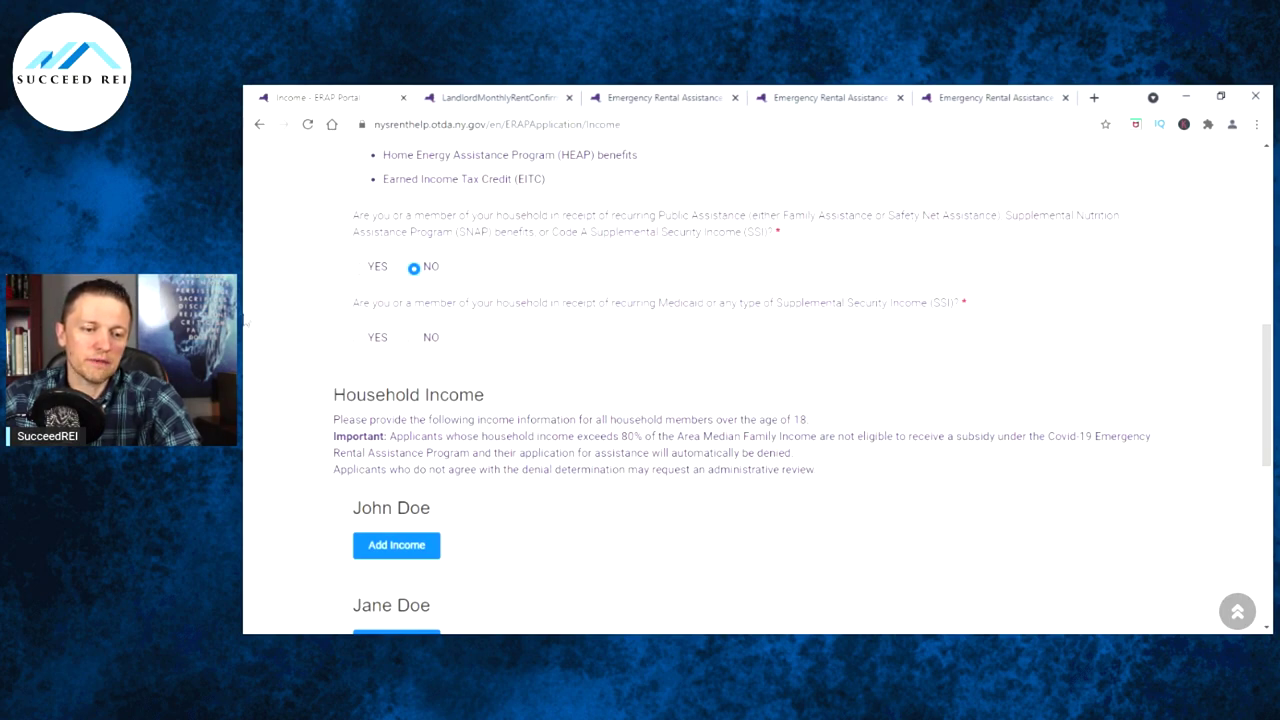
left_click(358, 340)
Step: Go over the excluded income types and the two benefit questions on the income page
scroll(530, 295, "up", 2)
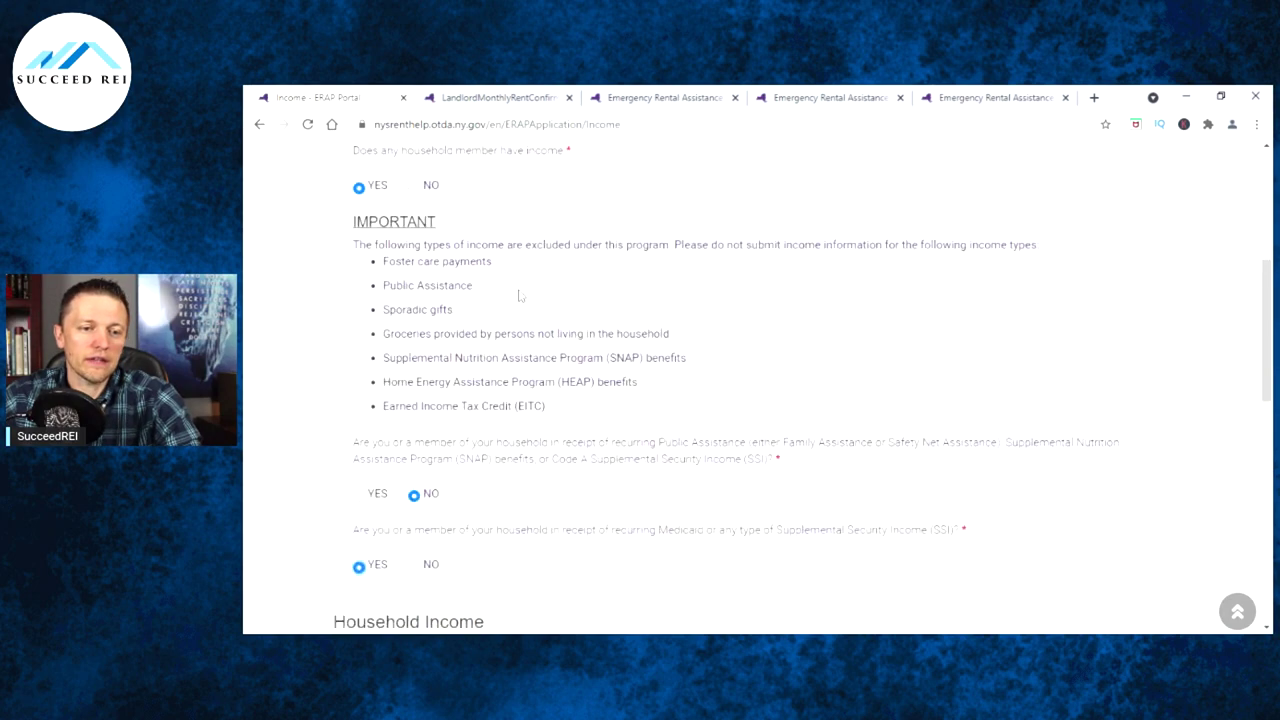
scroll(519, 295, "up", 1)
scroll(519, 301, "down", 2)
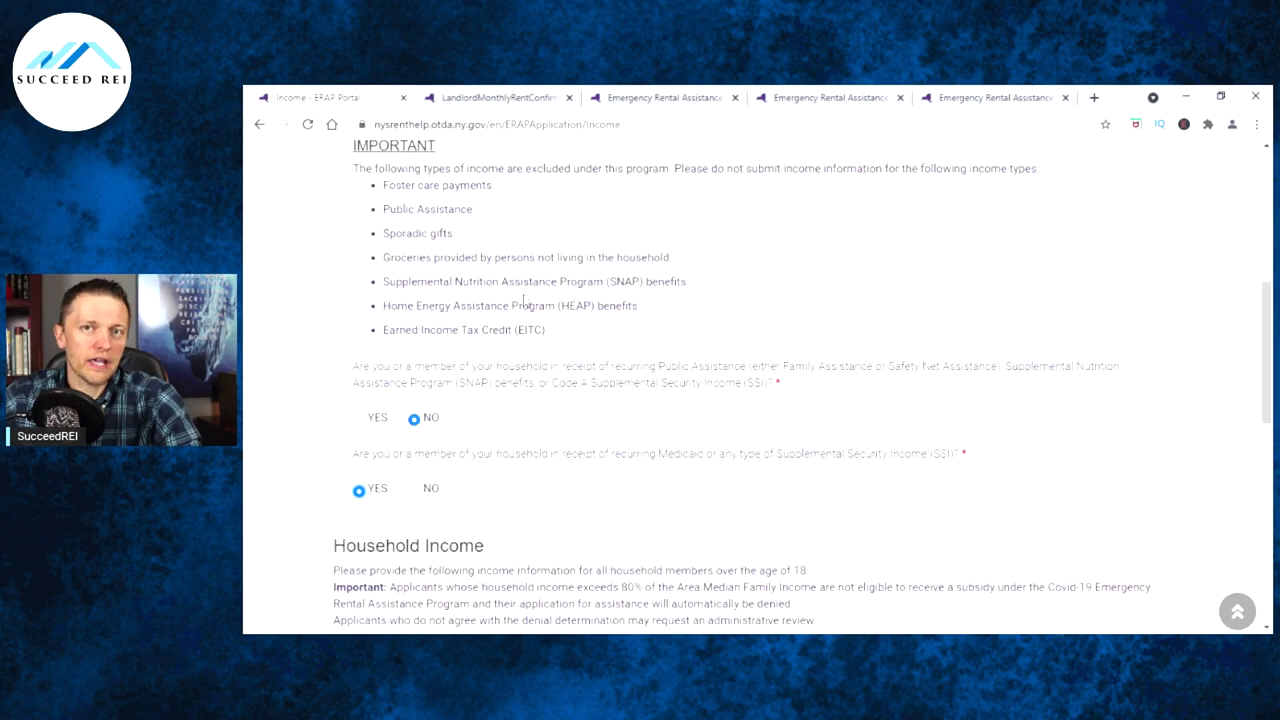
scroll(557, 291, "down", 1)
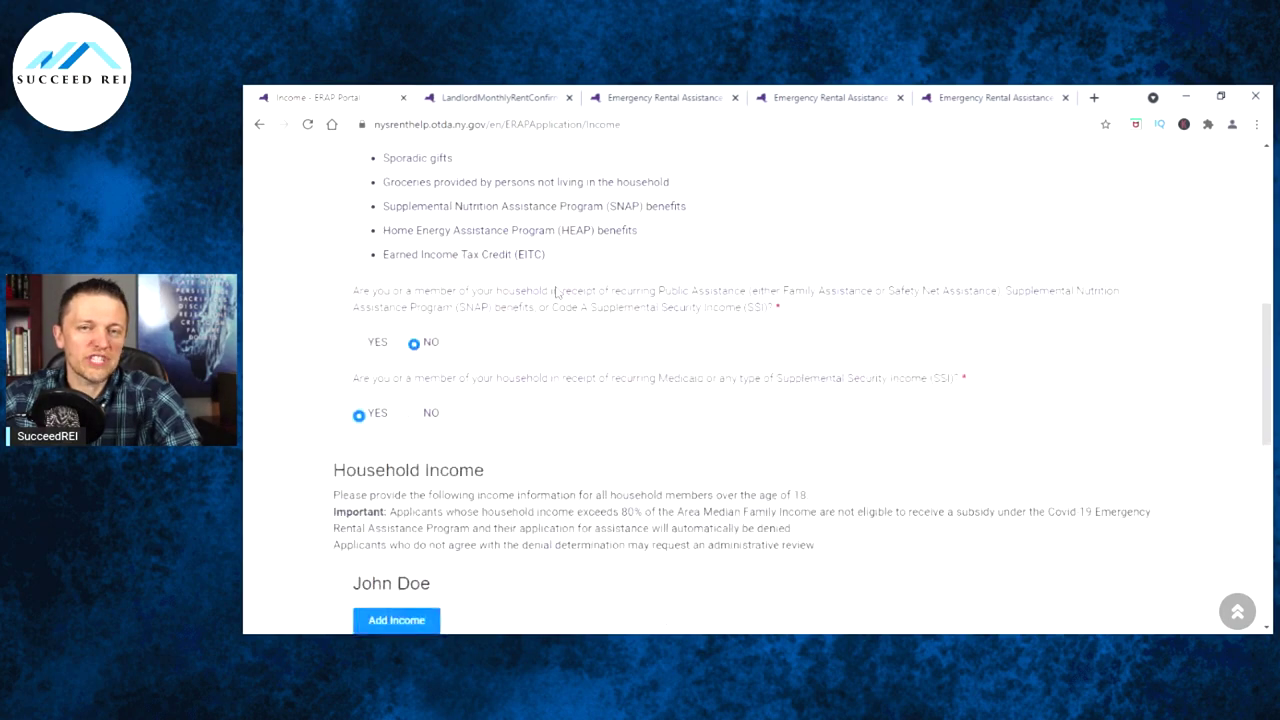
scroll(532, 300, "up", 1)
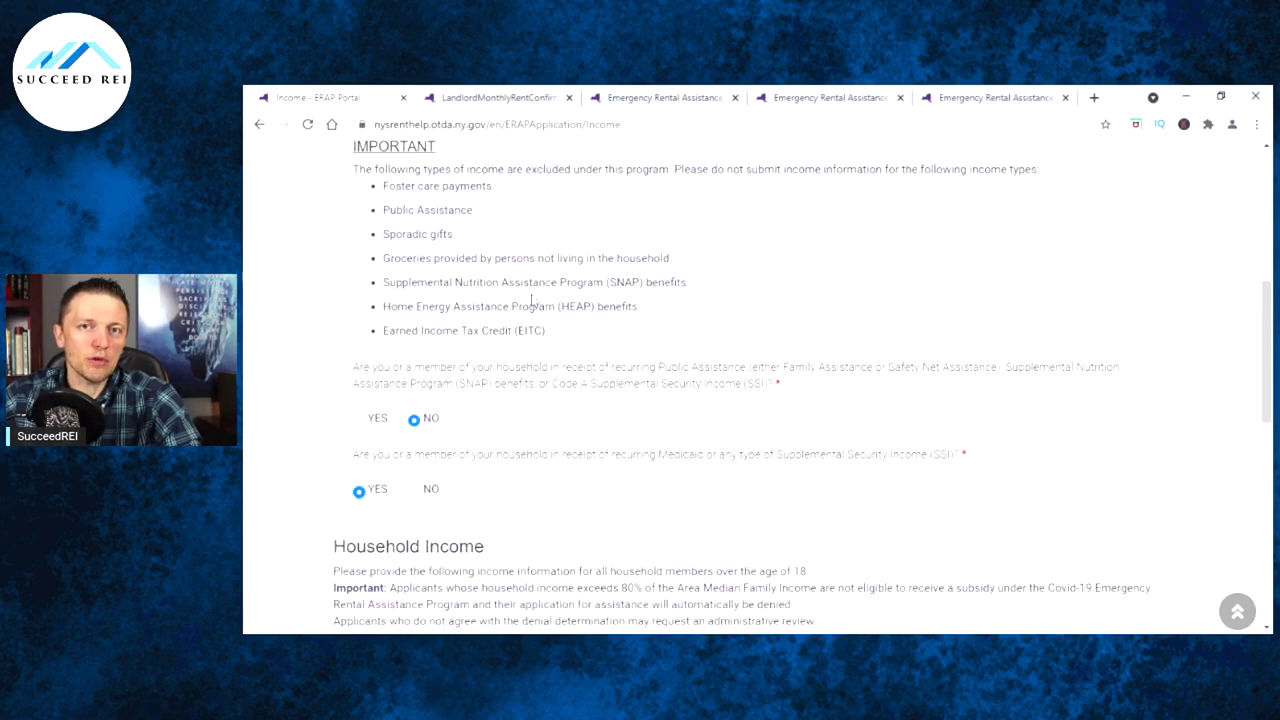
scroll(530, 301, "up", 1)
scroll(527, 302, "down", 1)
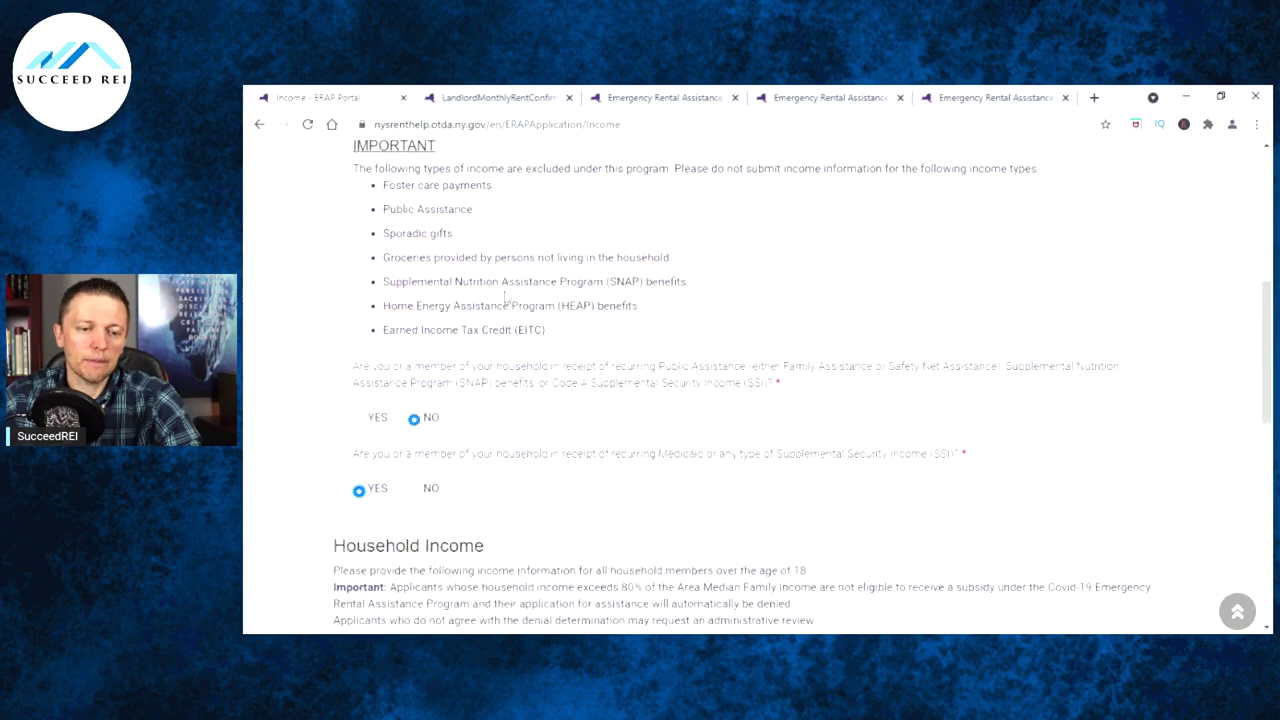
Step: Change the answer on recurring Medicaid or Supplemental Security Income to No
scroll(520, 287, "down", 1)
scroll(520, 287, "down", 2)
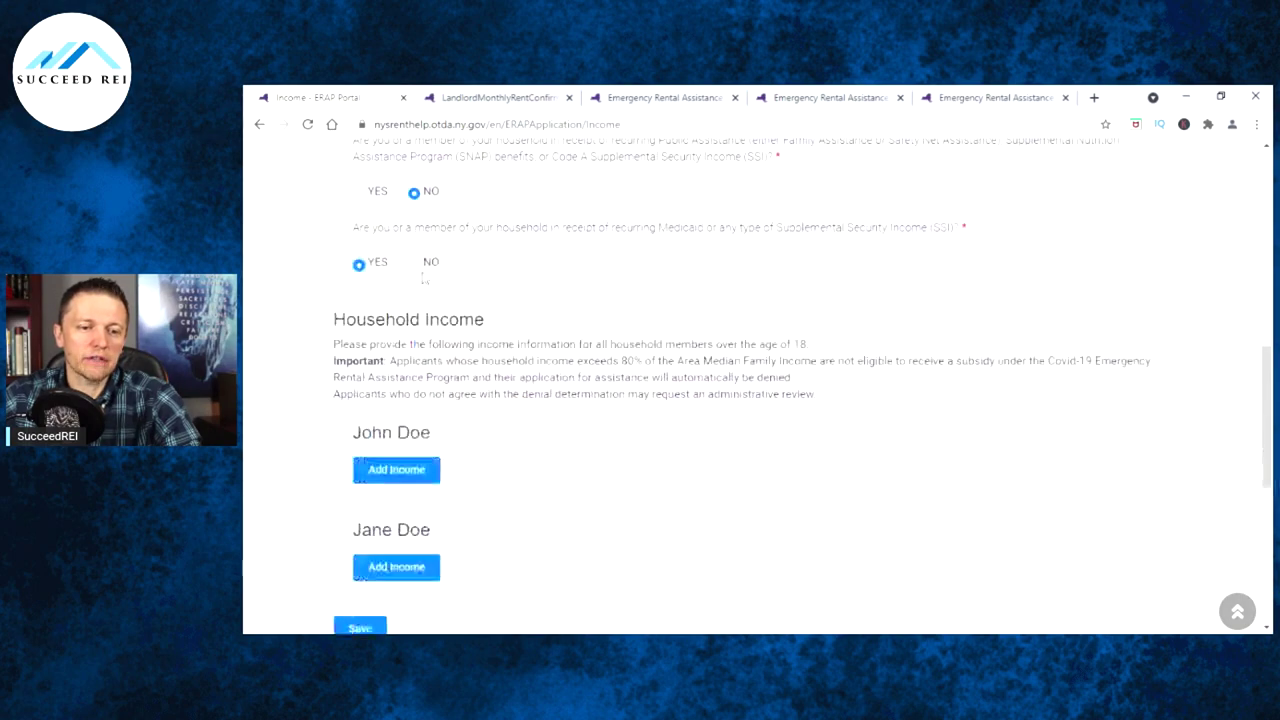
left_click(416, 265)
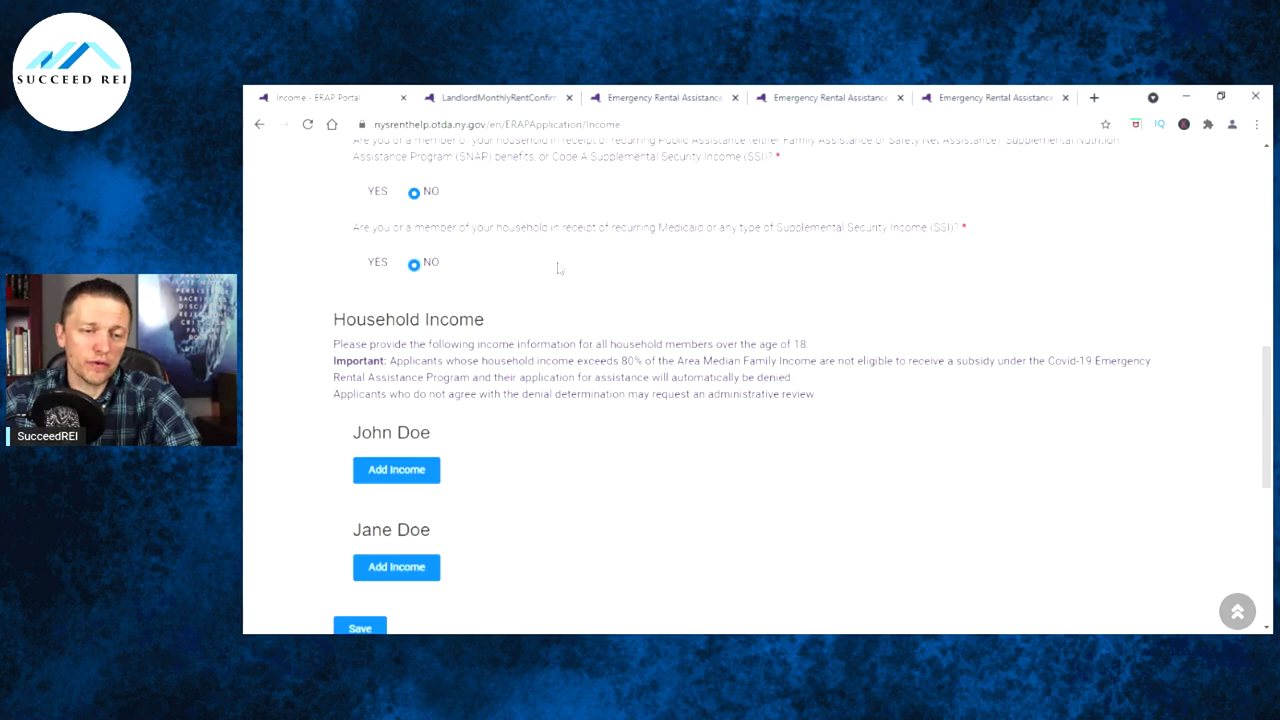
Step: Add a new income entry for the primary applicant under Household Income
scroll(612, 304, "up", 4)
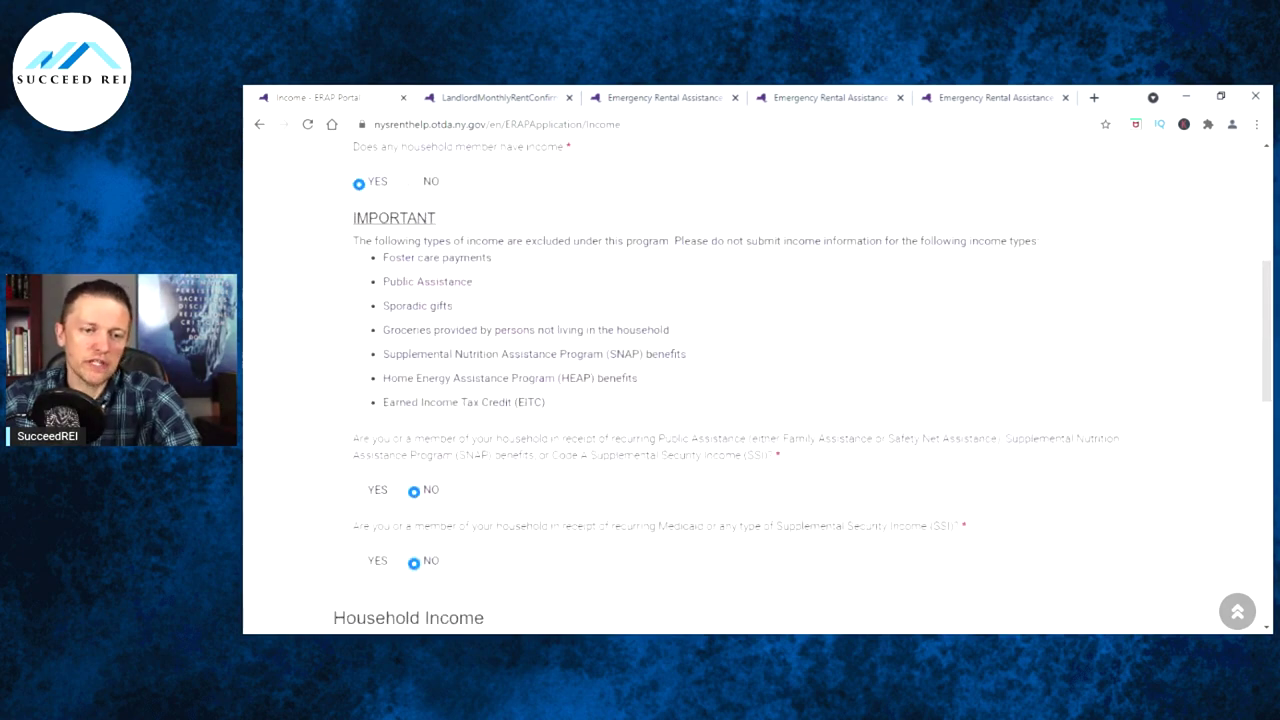
scroll(610, 295, "down", 2)
scroll(610, 290, "down", 4)
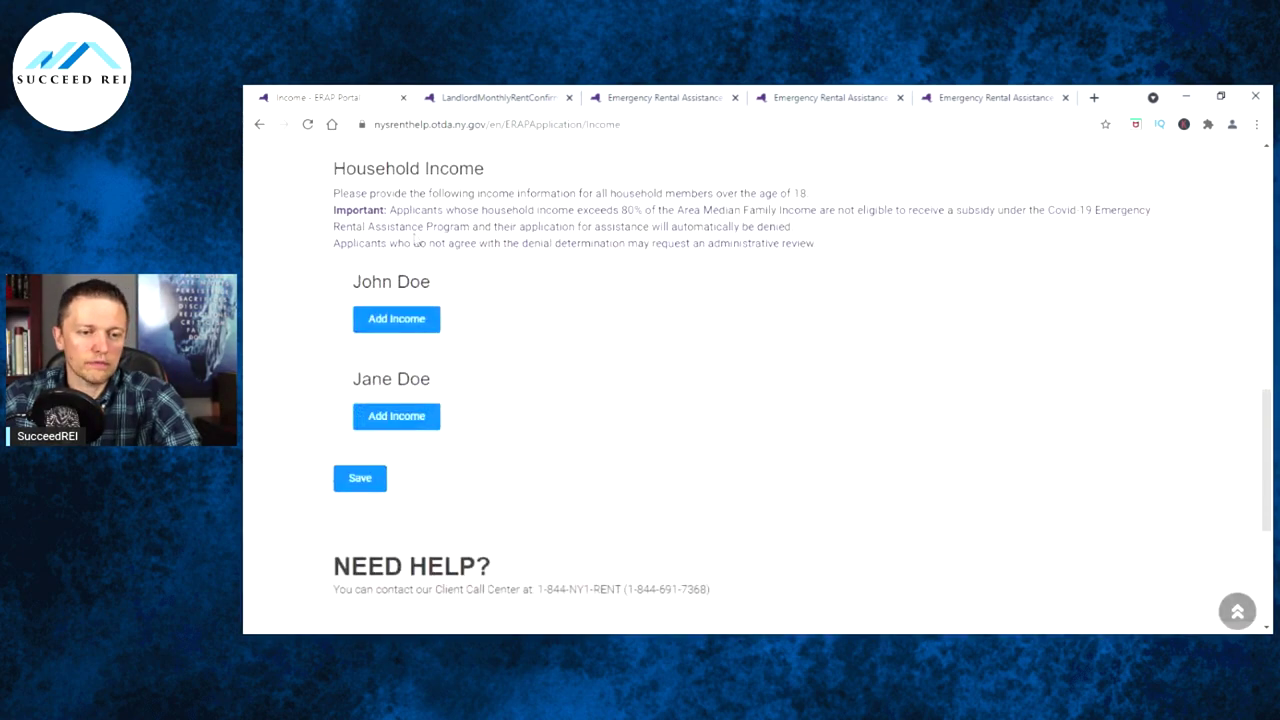
left_click(405, 318)
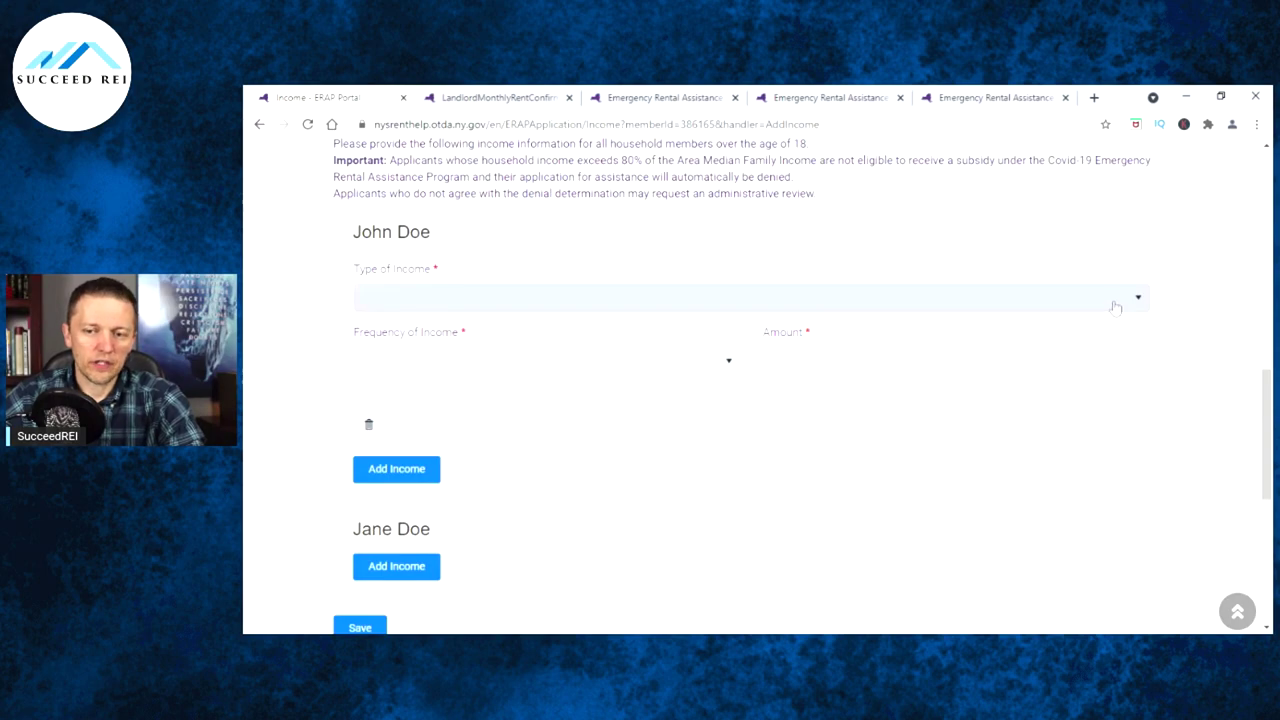
Step: Fill in the first household member's income as Unemployment, Weekly (once a week), with an amount of 300
left_click(1115, 303)
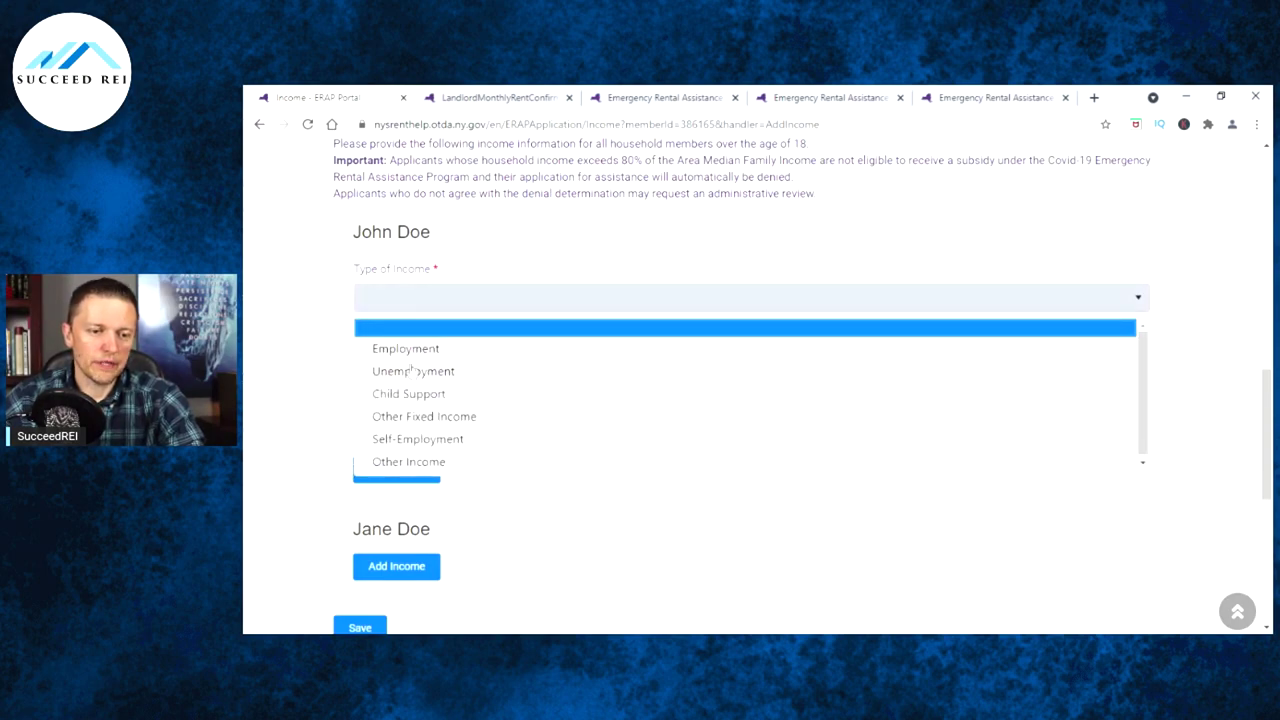
left_click(411, 371)
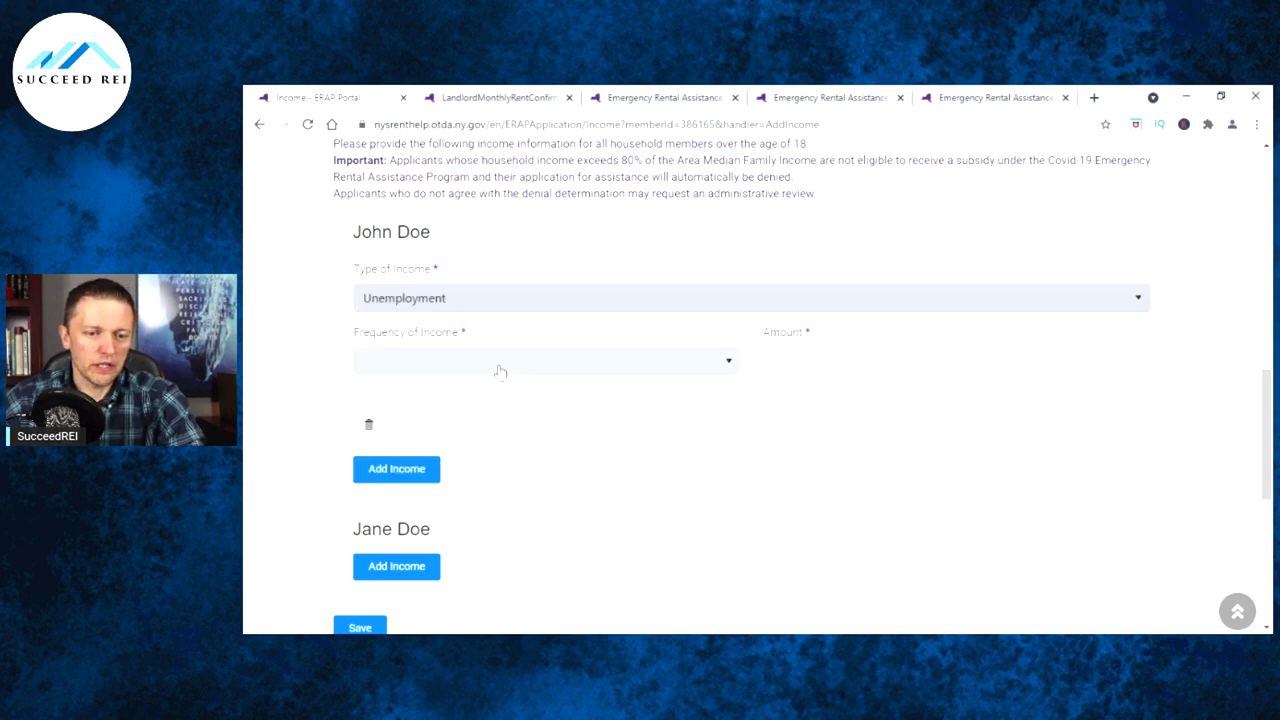
left_click(584, 368)
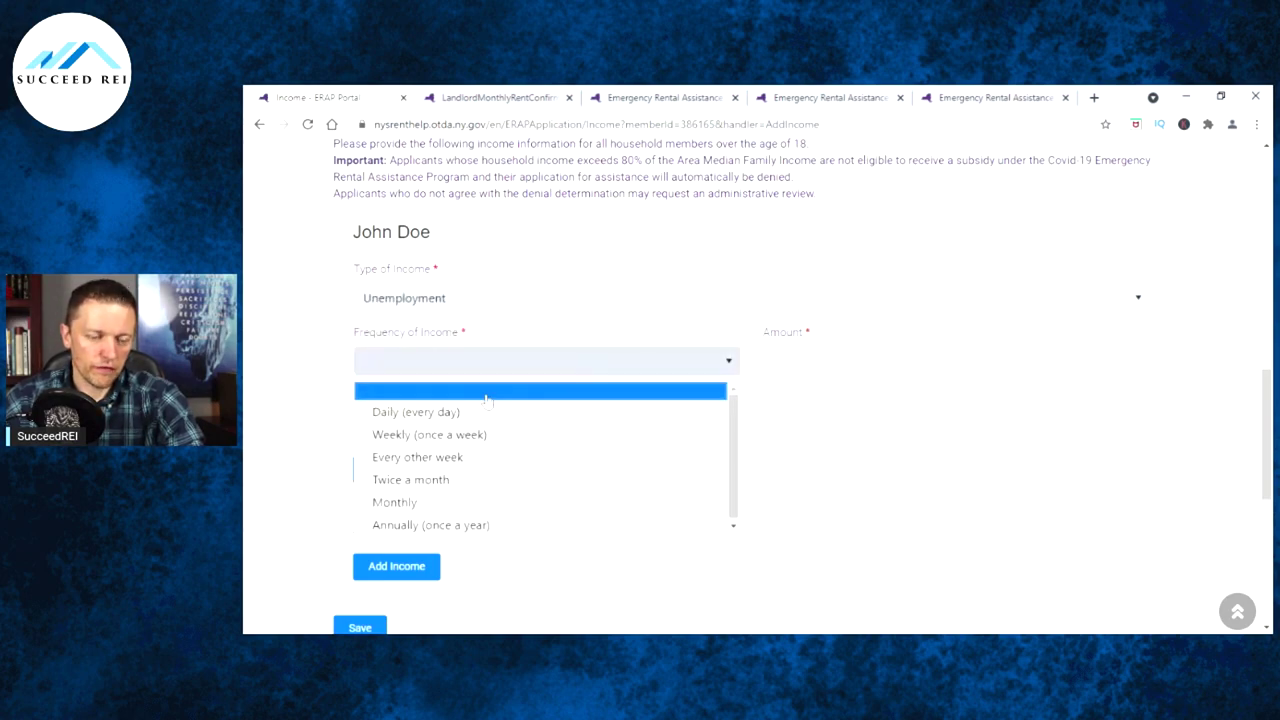
left_click(441, 438)
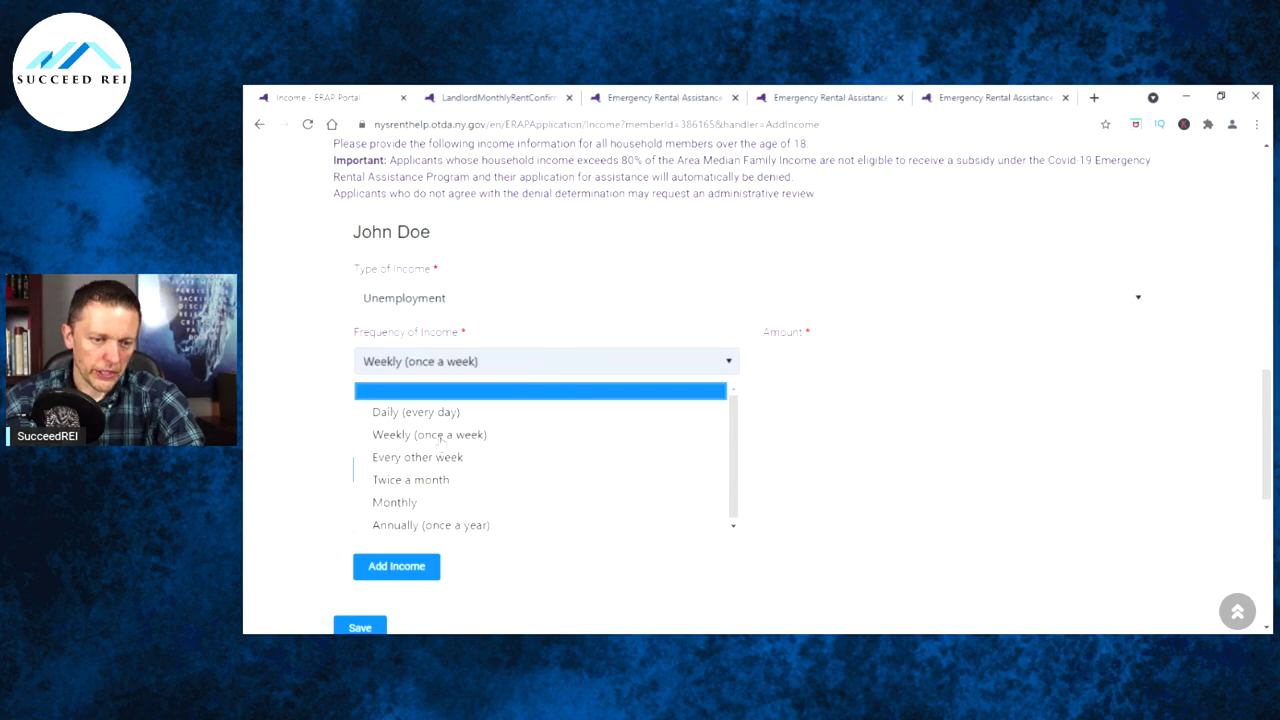
left_click(773, 361)
type("300")
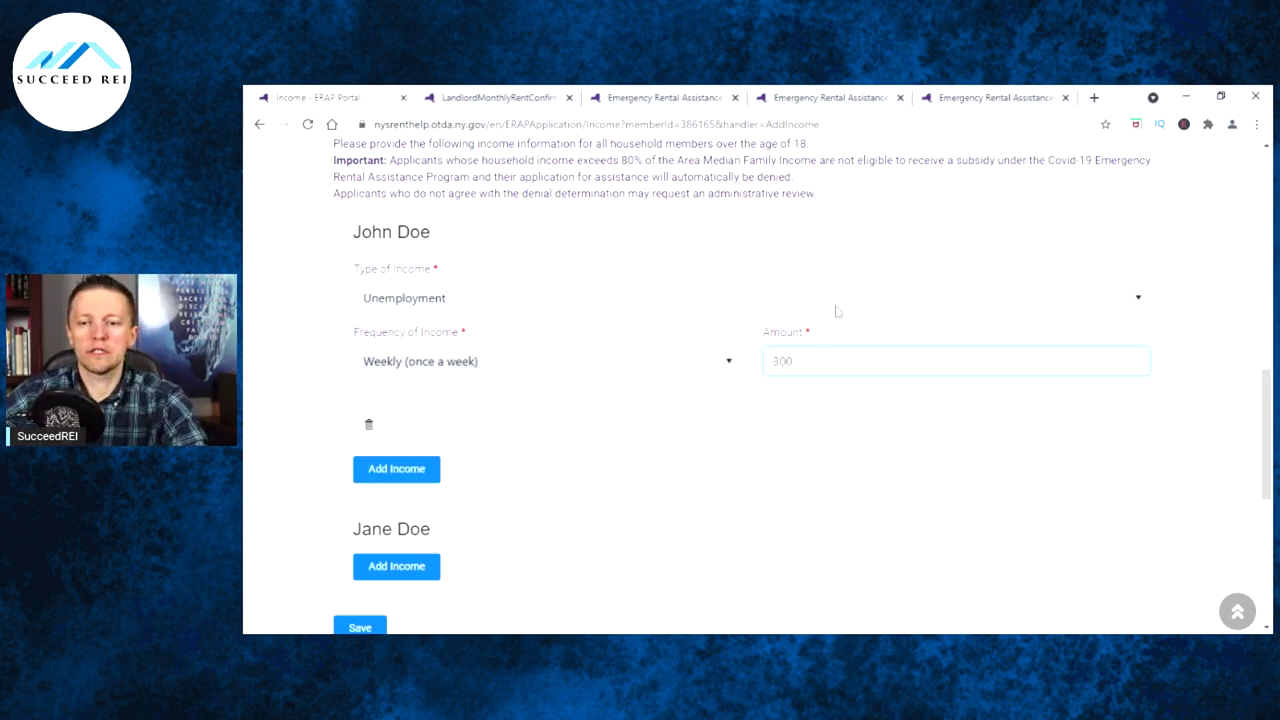
left_click(449, 366)
scroll(449, 366, "down", 1)
scroll(449, 366, "up", 1)
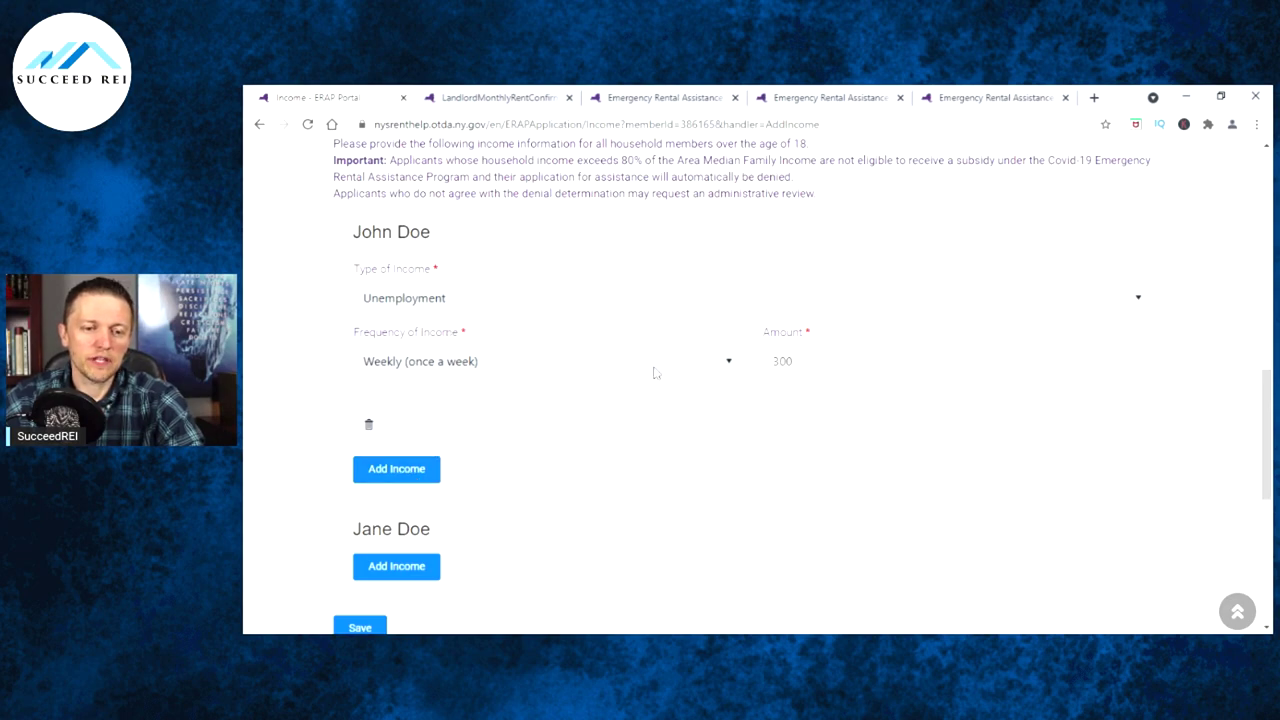
Step: Add Unemployment income of 250, Weekly (once a week), for the second household member and save the income section
scroll(513, 374, "down", 3)
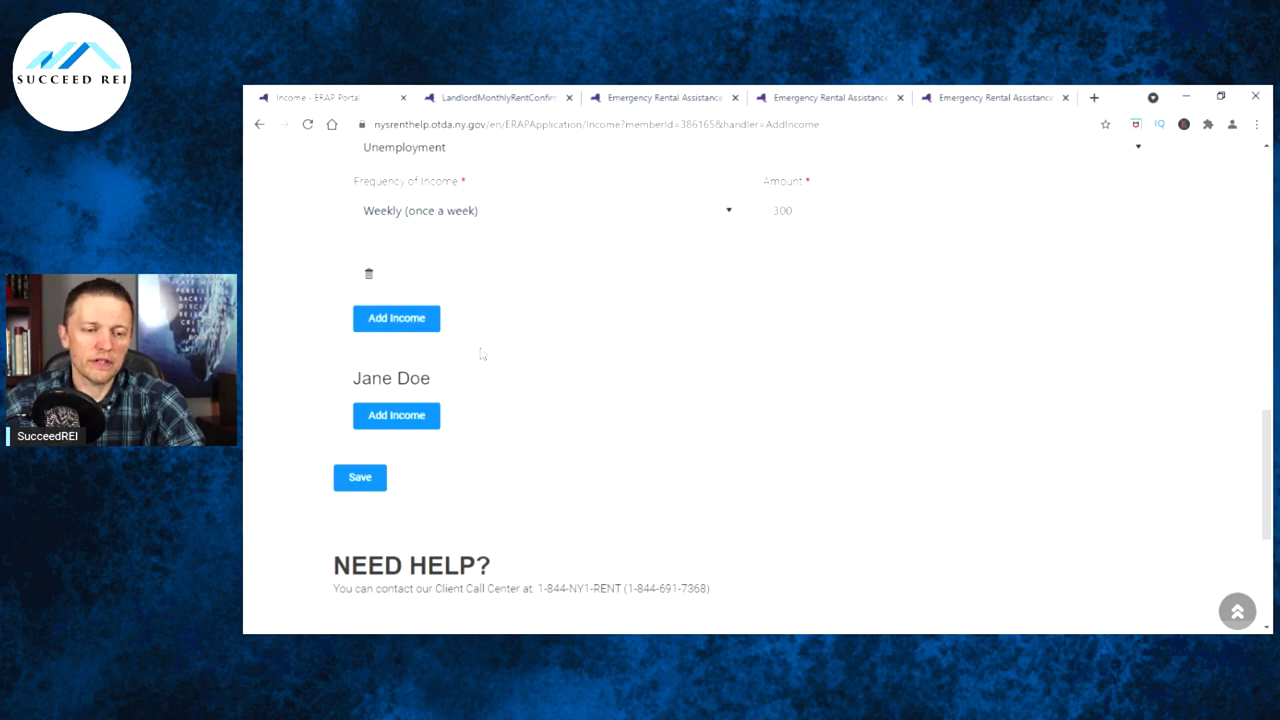
left_click(392, 418)
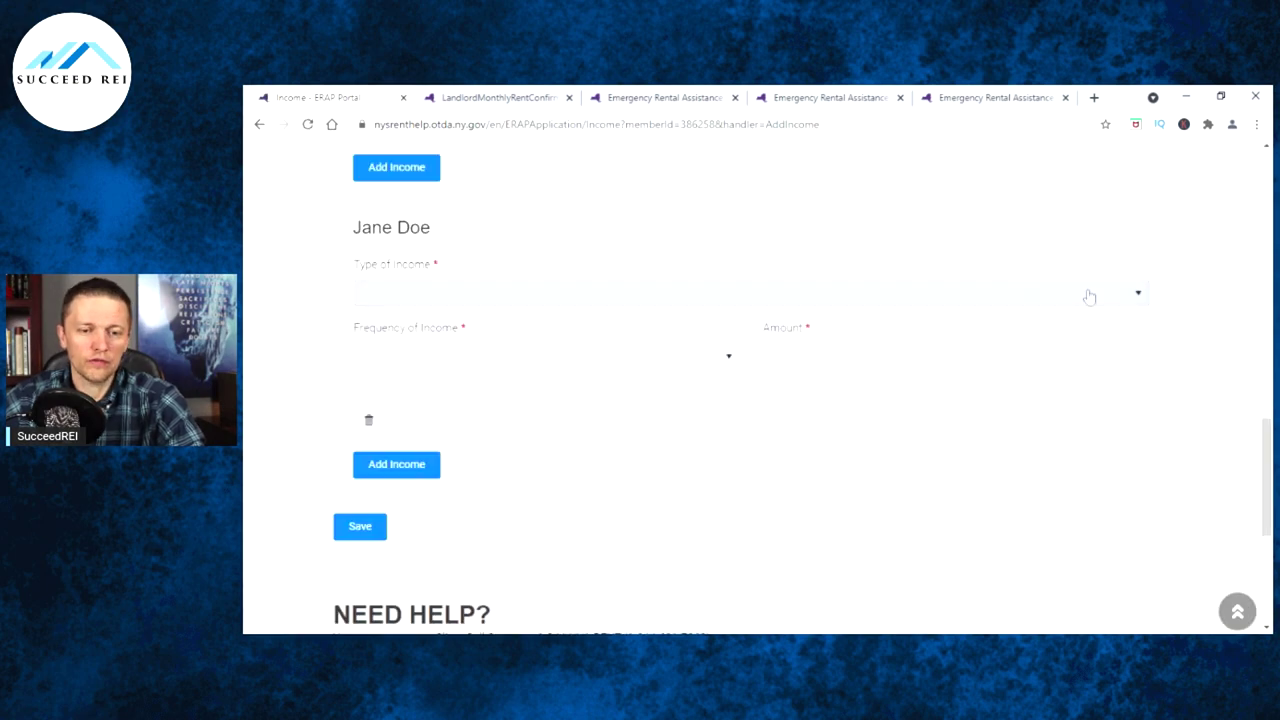
left_click(1022, 300)
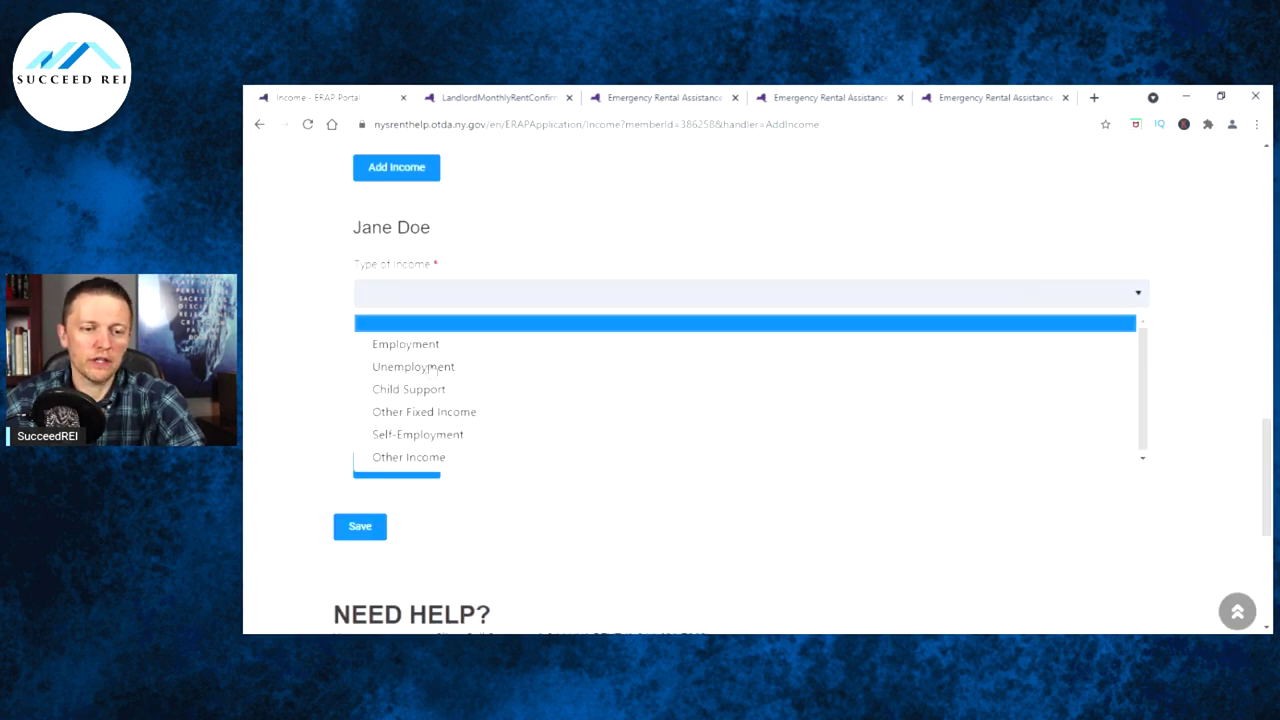
left_click(405, 369)
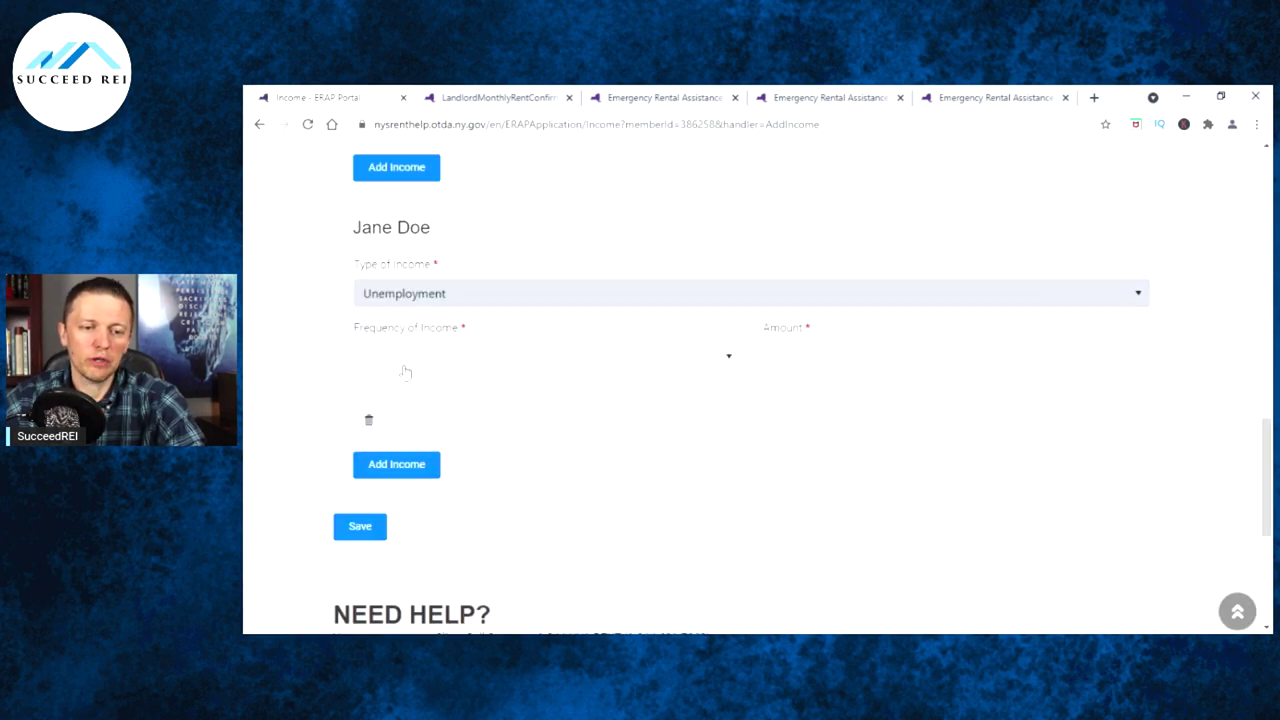
left_click(678, 364)
key("Down")
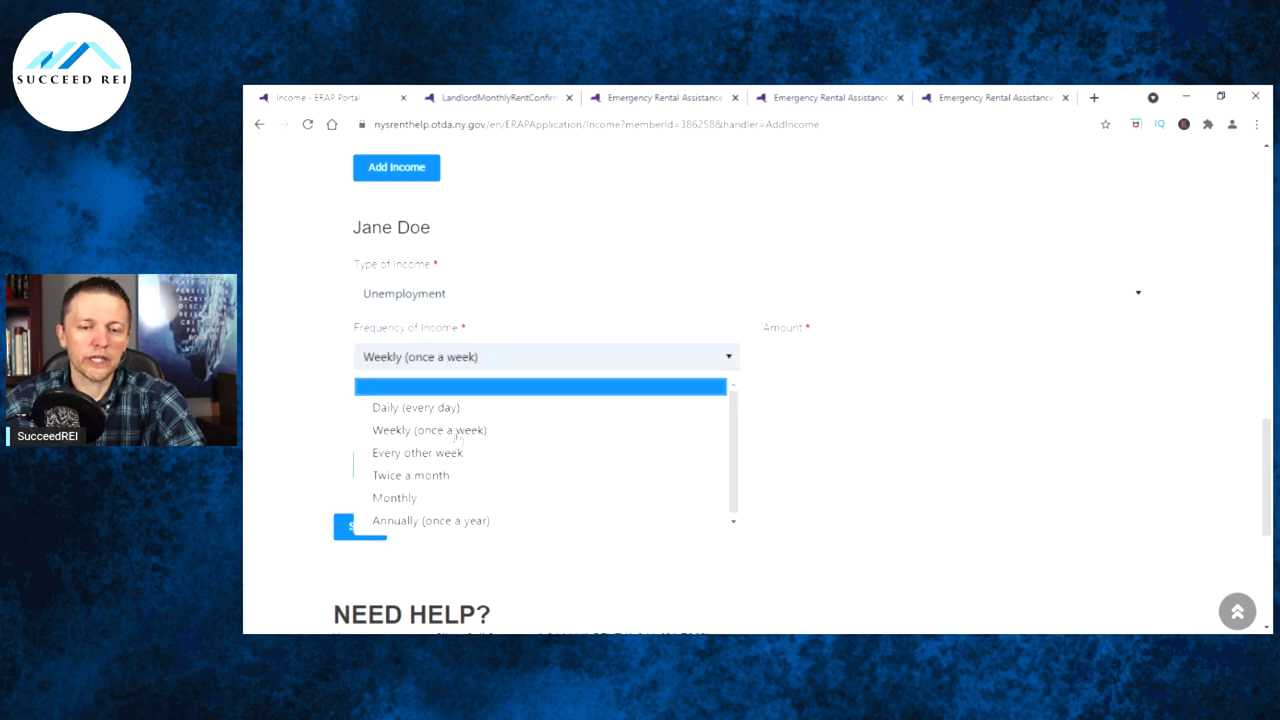
key("Return")
key("Tab")
type("250")
scroll(546, 360, "down", 1)
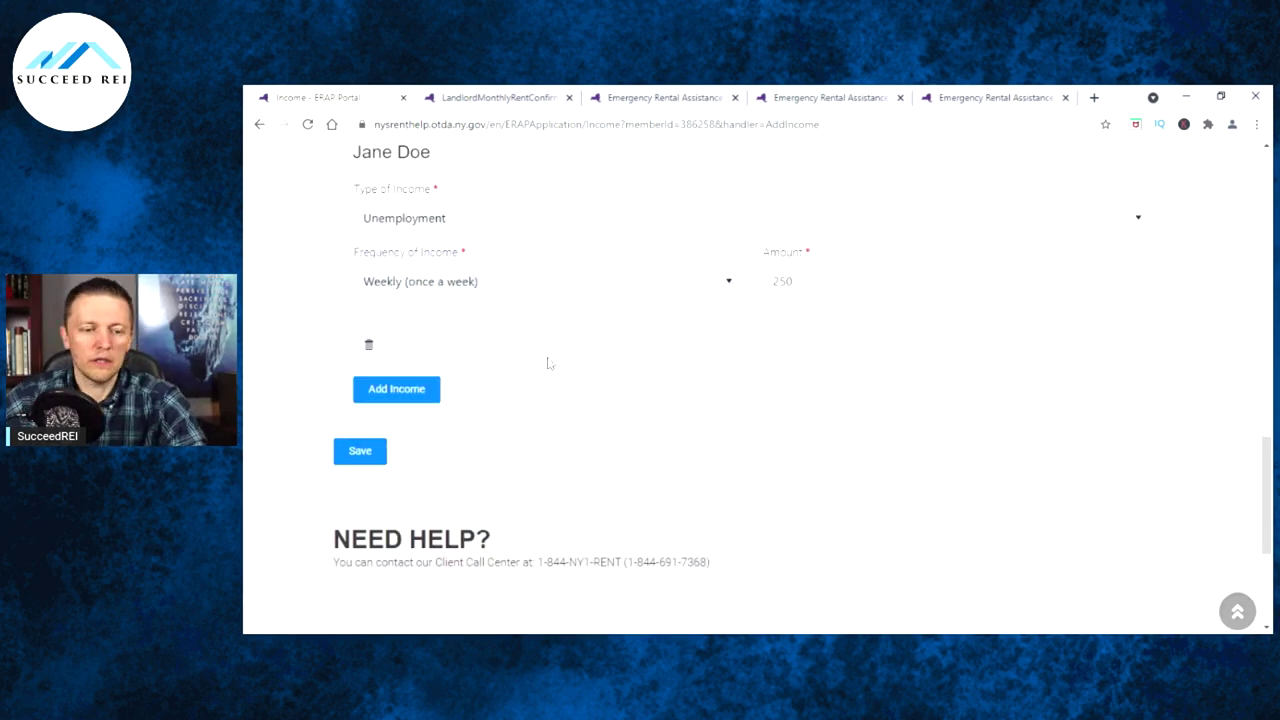
left_click(359, 451)
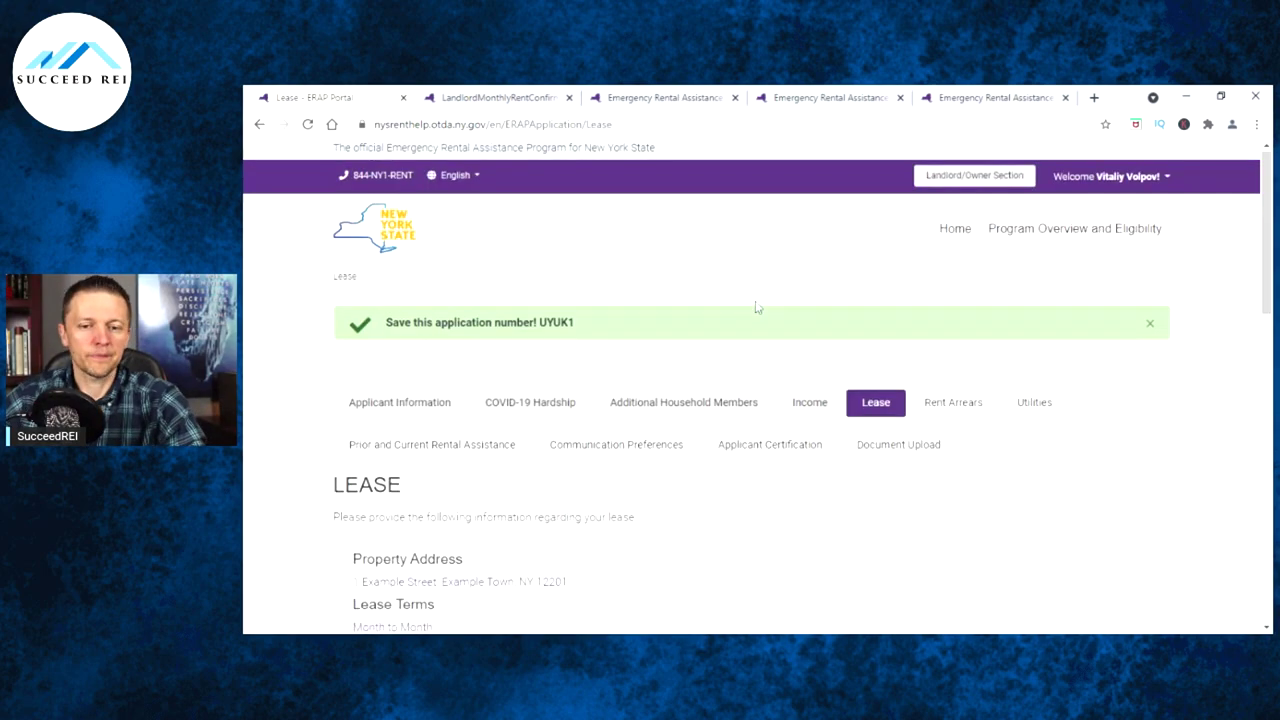
Step: Set the lease start date to 06/01/2020 and the monthly rental amount to 900
scroll(750, 306, "down", 1)
scroll(721, 282, "down", 1)
scroll(722, 287, "down", 1)
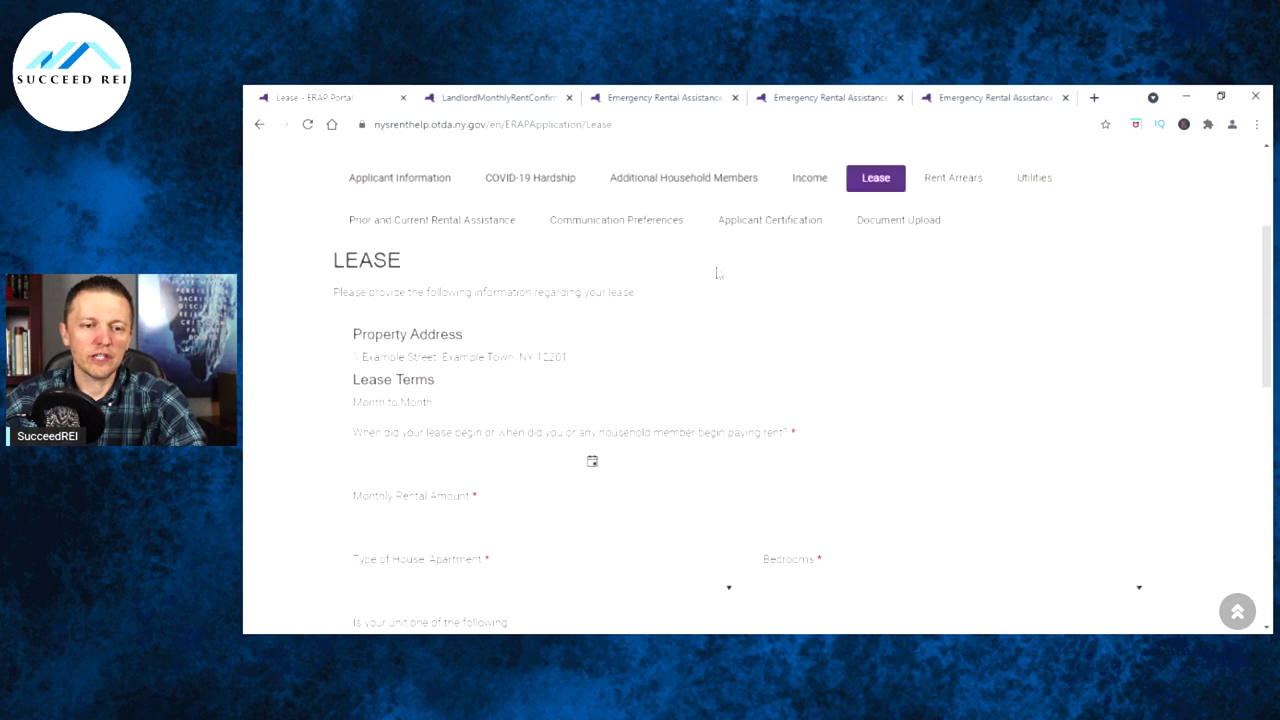
scroll(738, 263, "down", 1)
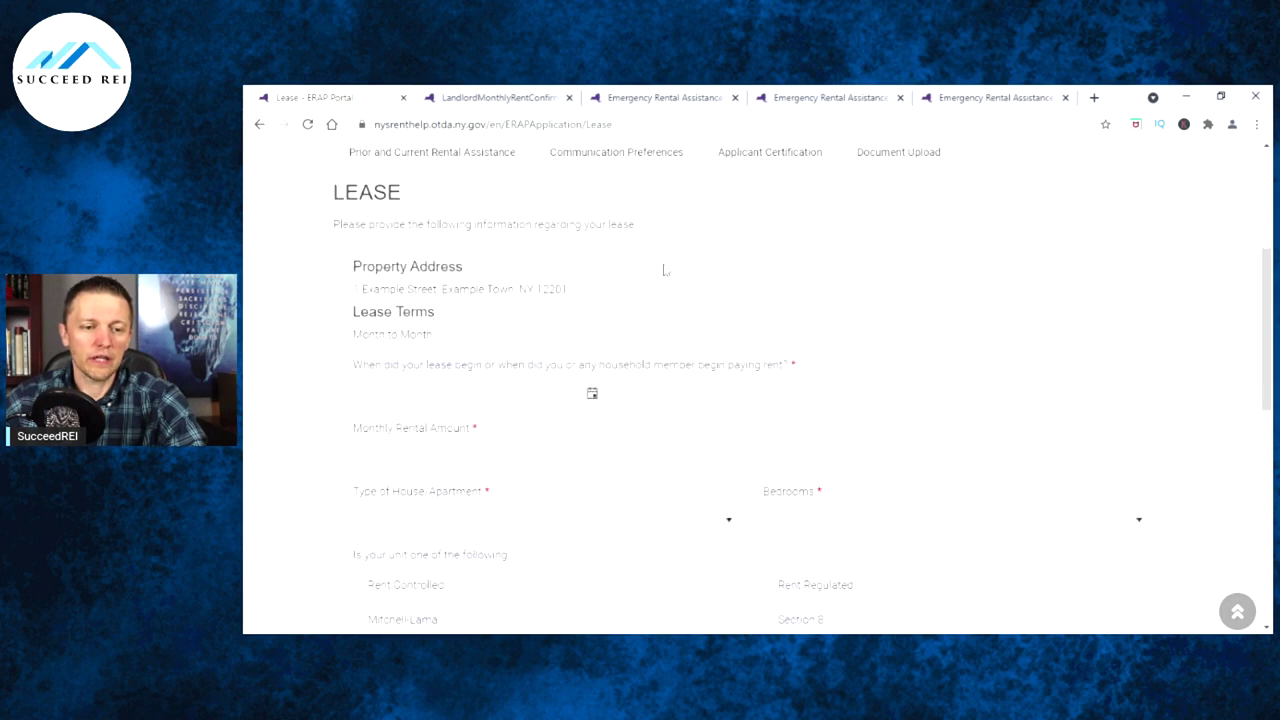
scroll(449, 266, "down", 1)
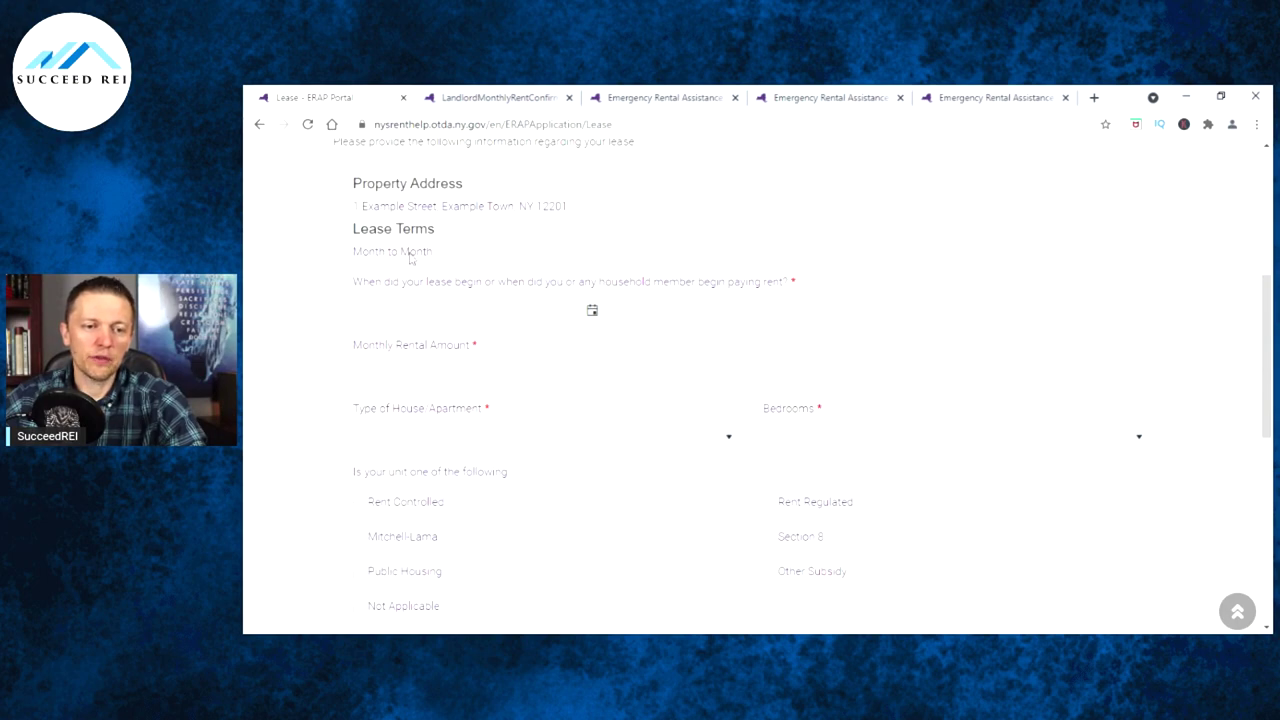
left_click_drag(354, 207, 565, 207)
left_click(538, 230)
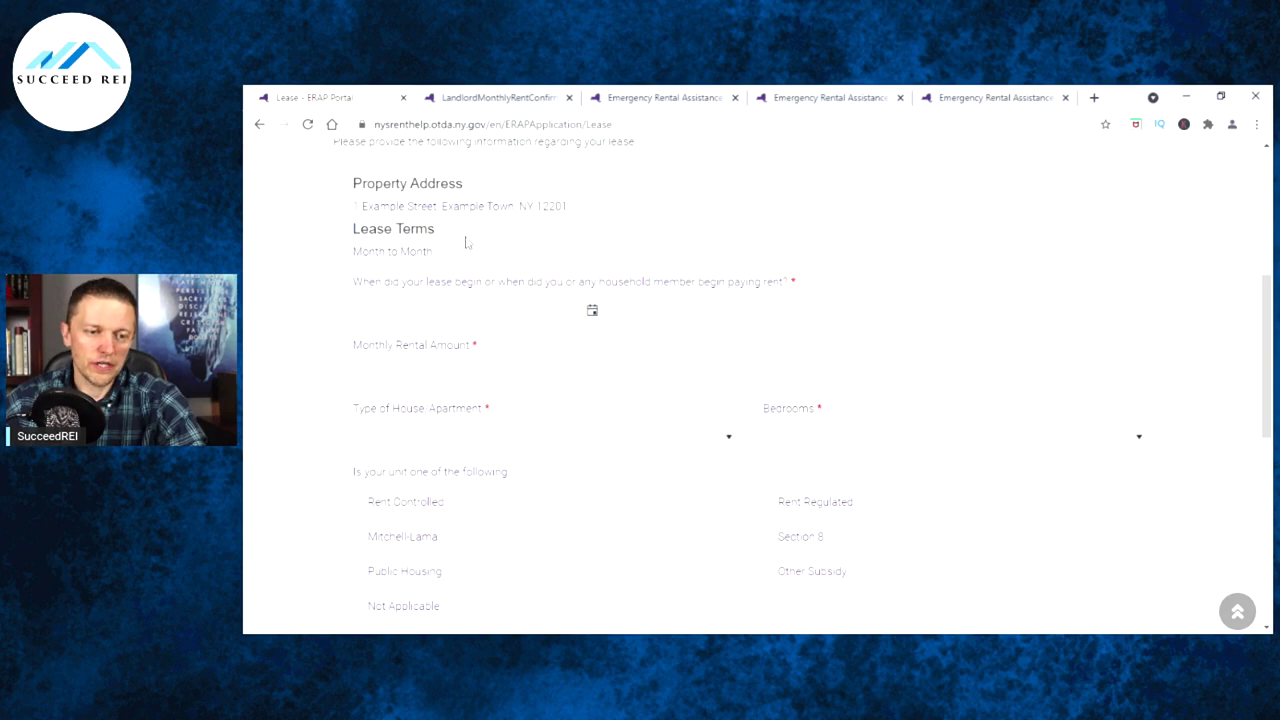
key("Tab")
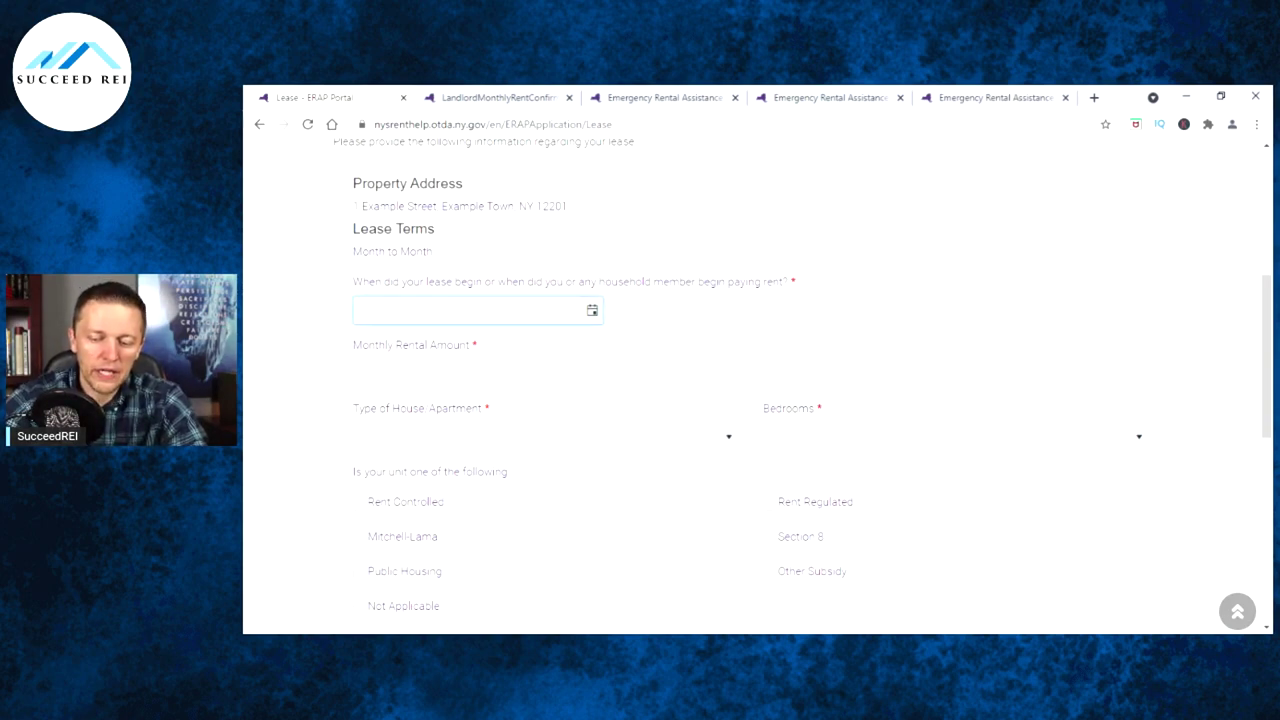
type("06/")
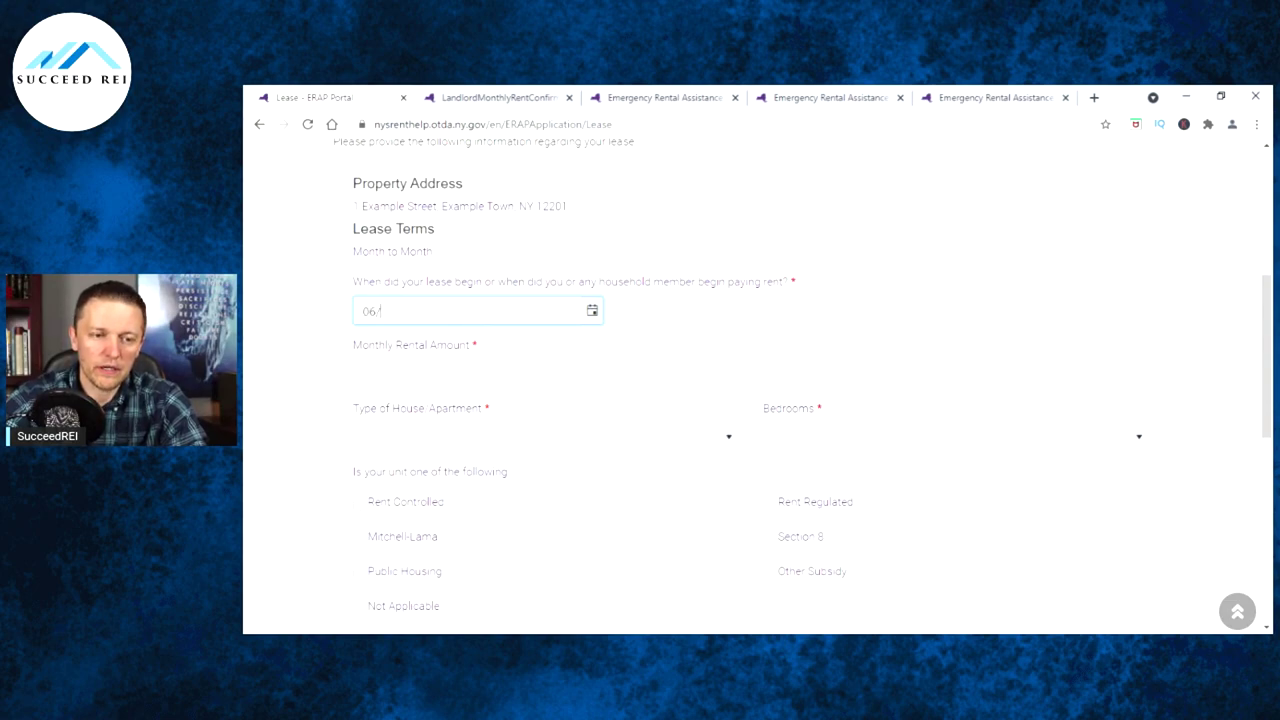
type("01/")
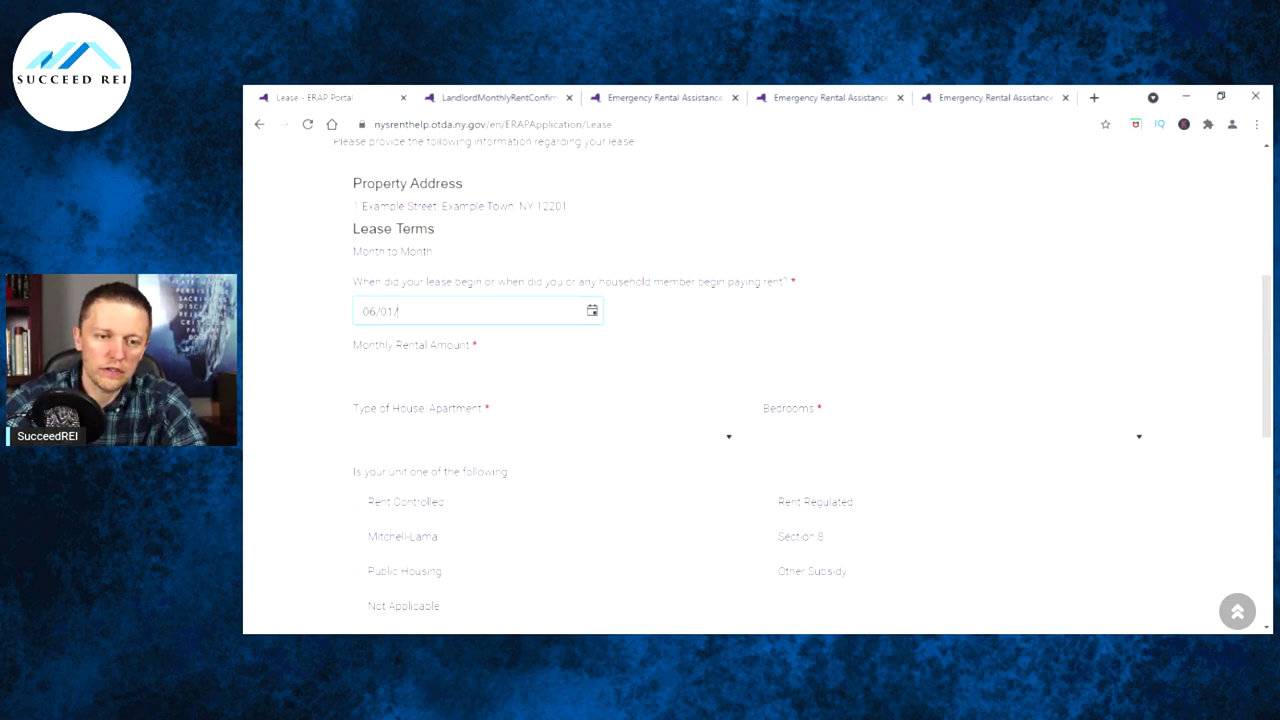
type("2020")
left_click(478, 374)
type("900")
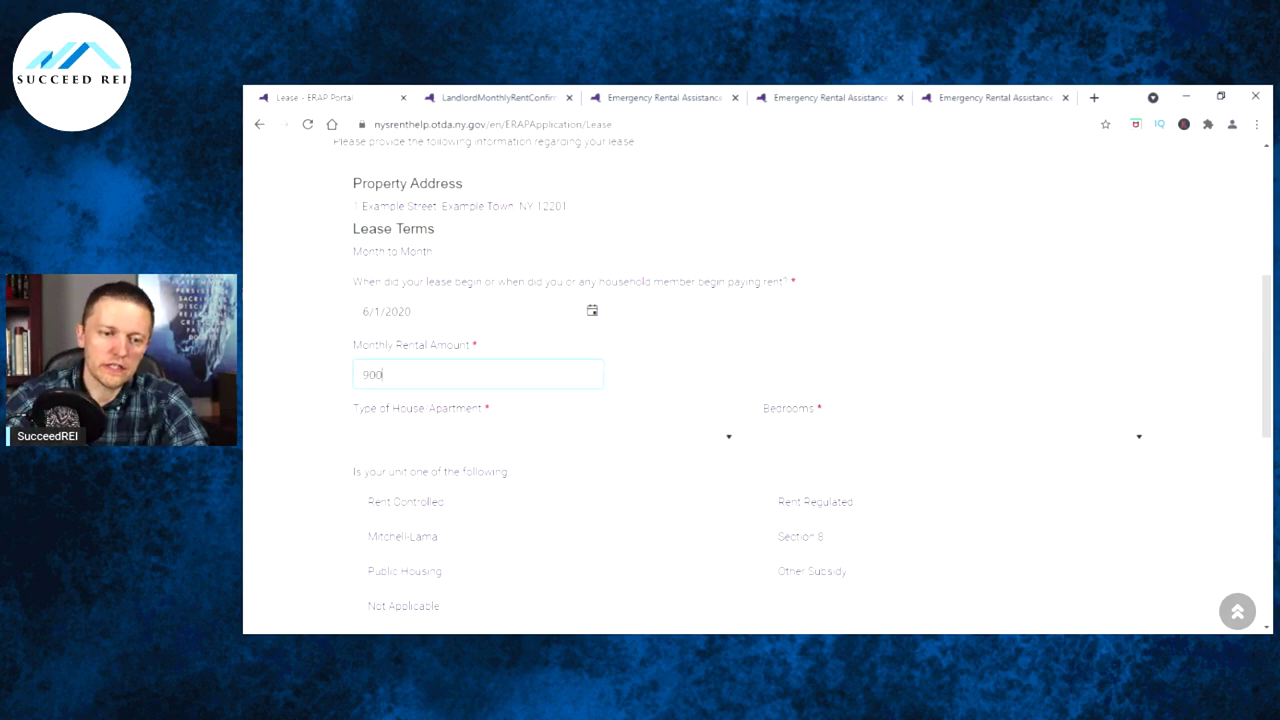
Step: Set the type of housing to Apartment and the number of bedrooms to 2 Bedrooms
scroll(757, 390, "down", 2)
left_click(430, 287)
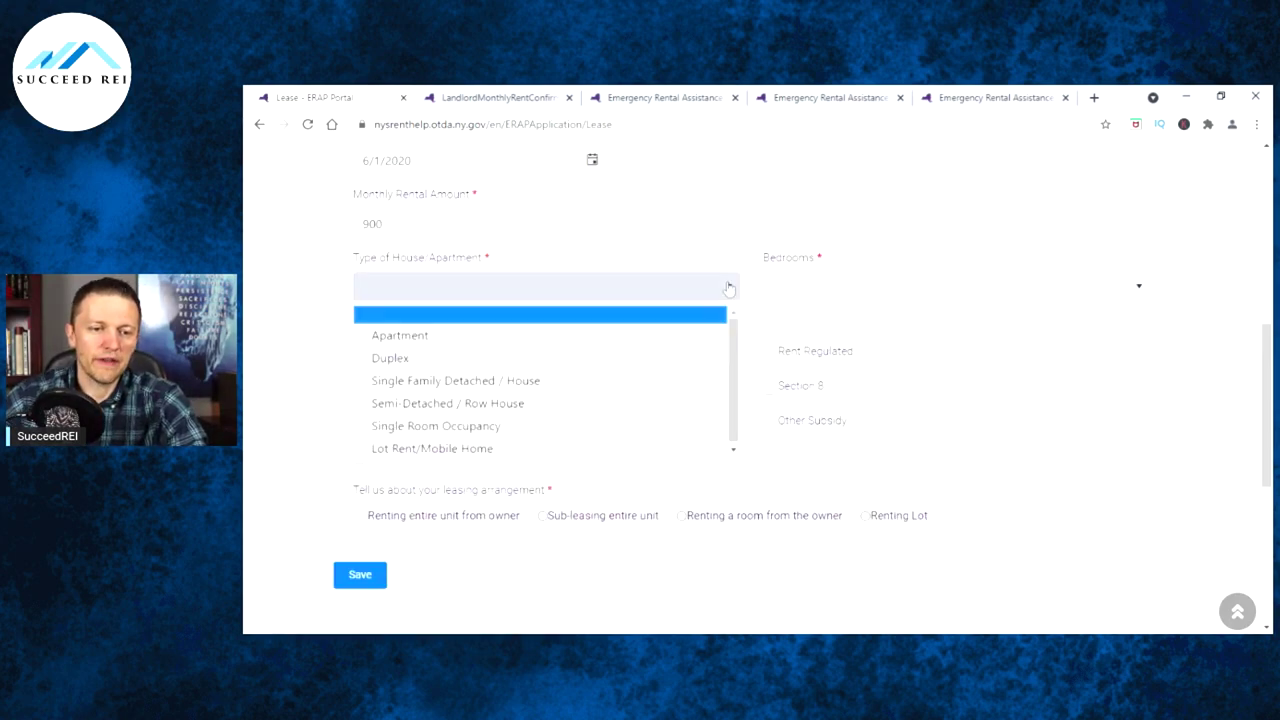
left_click(389, 340)
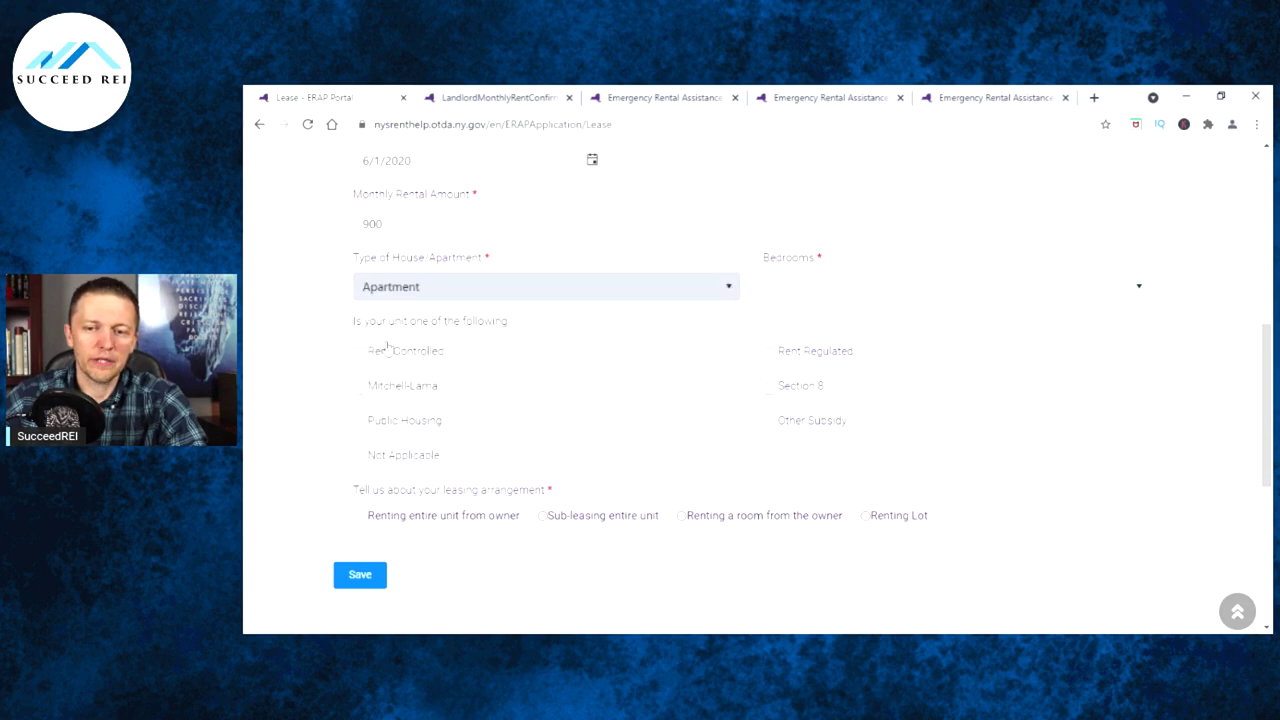
left_click(1137, 289)
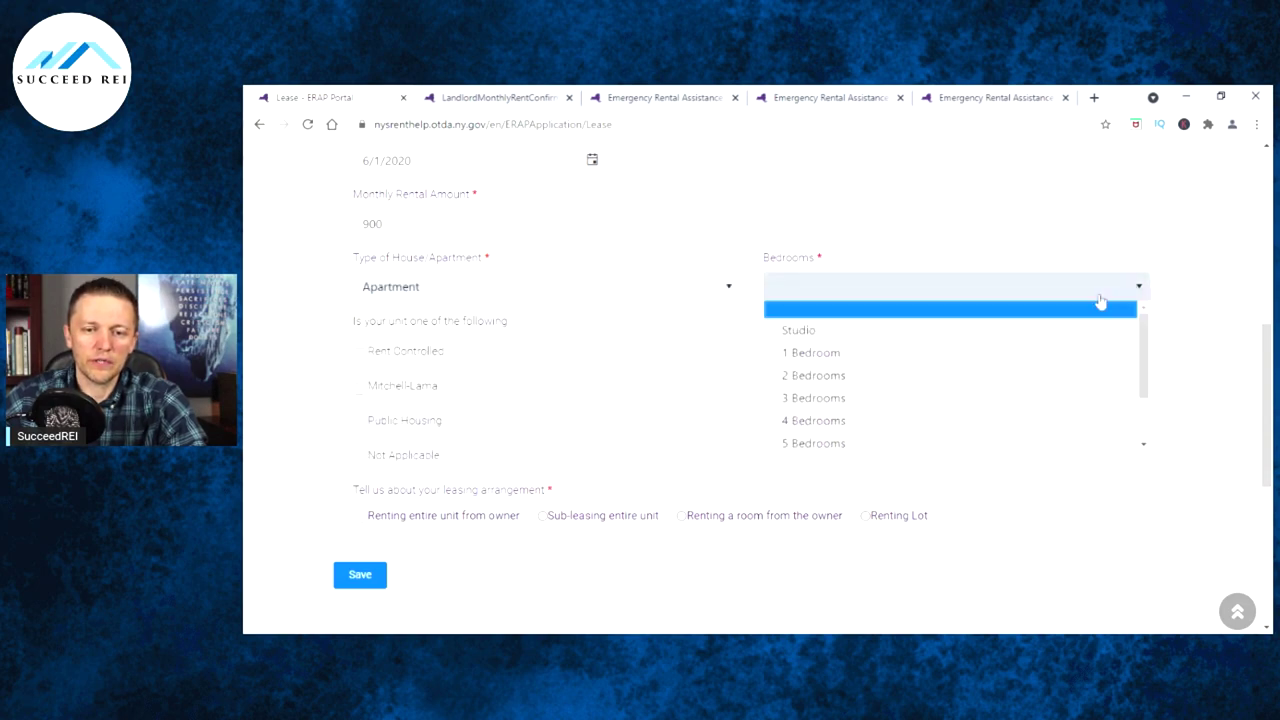
left_click(813, 375)
Step: Mark the unit's special housing categories as Not Applicable and choose Renting entire unit from owner as the leasing arrangement
scroll(404, 272, "down", 1)
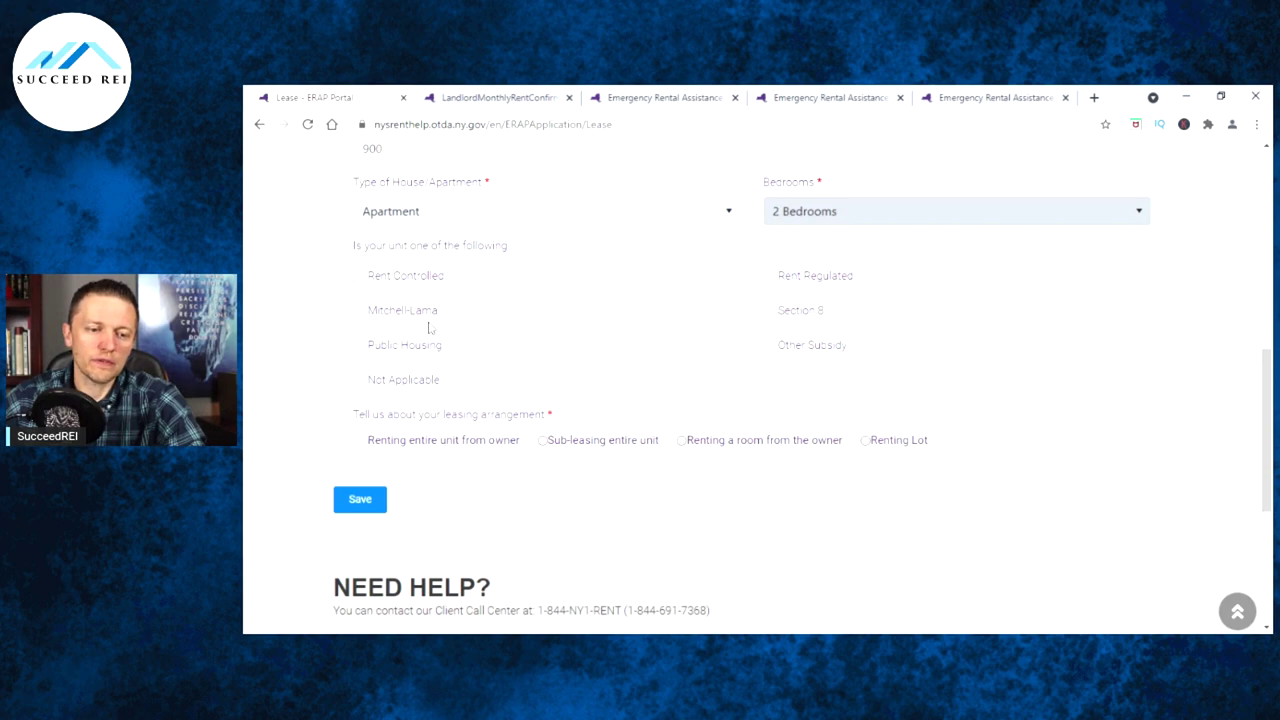
left_click(360, 383)
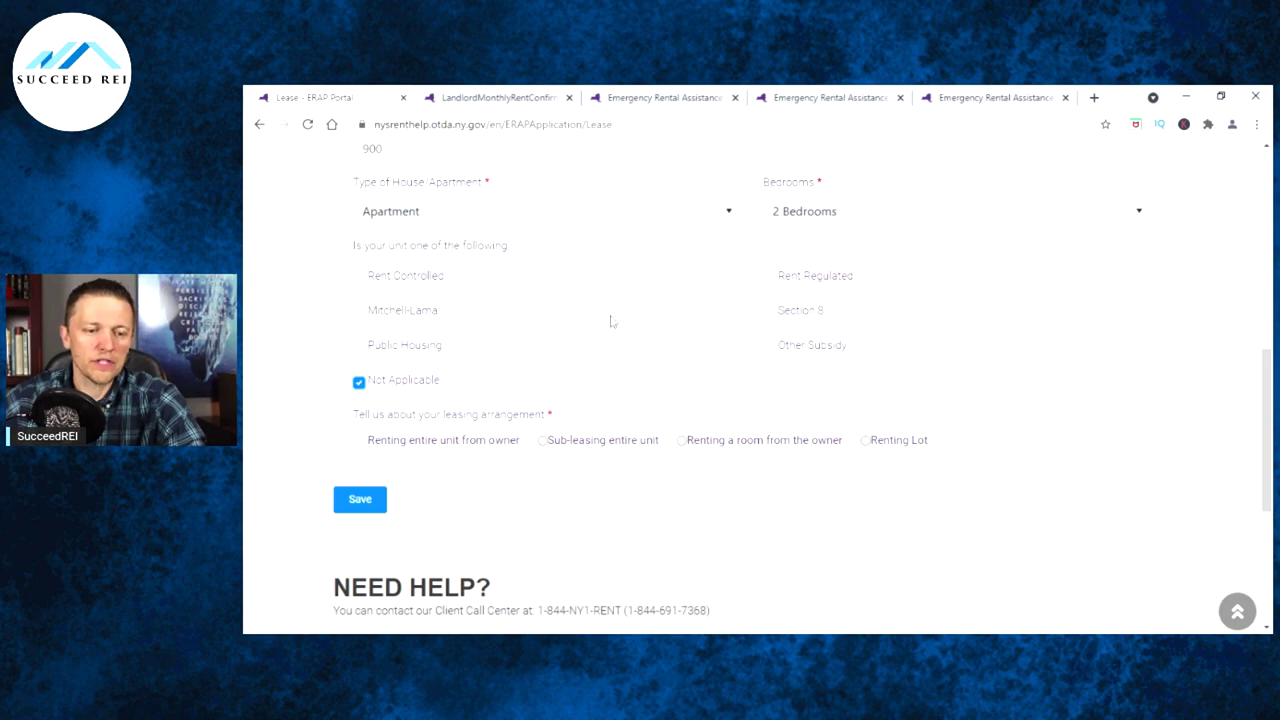
scroll(610, 321, "down", 1)
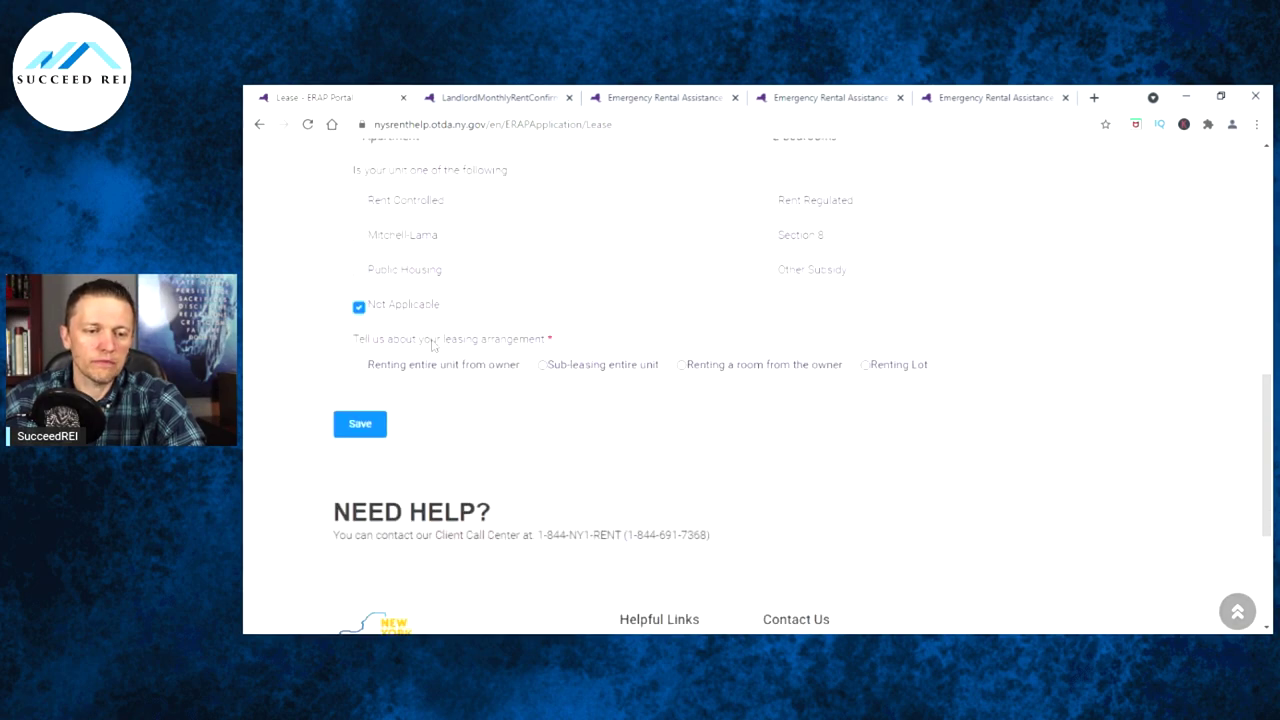
left_click(361, 366)
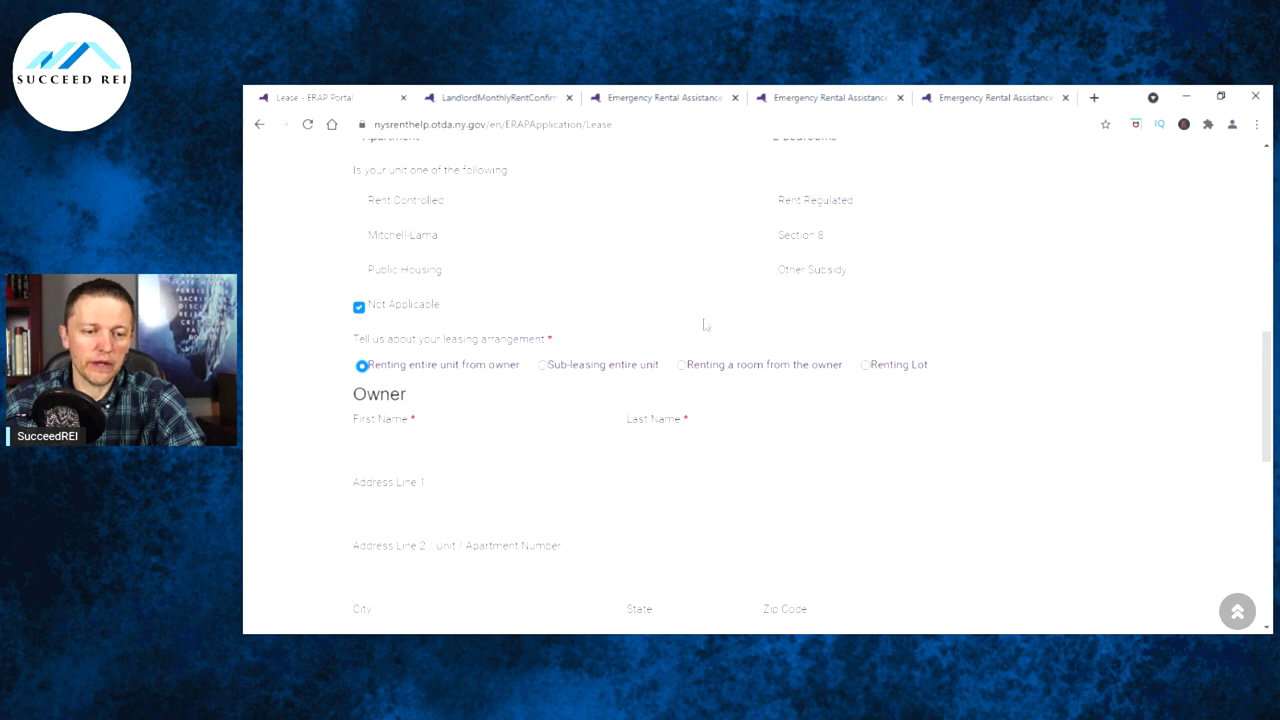
scroll(583, 323, "down", 2)
left_click(358, 296)
left_click(1014, 266)
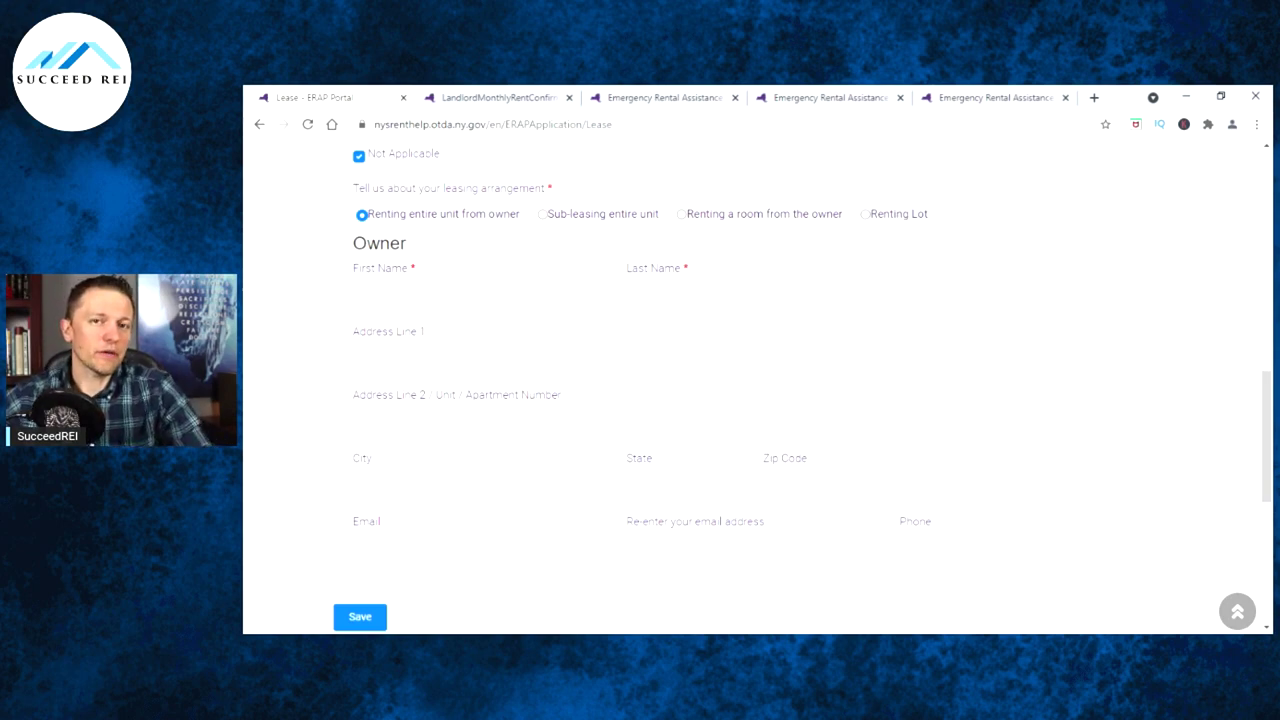
left_click(440, 297)
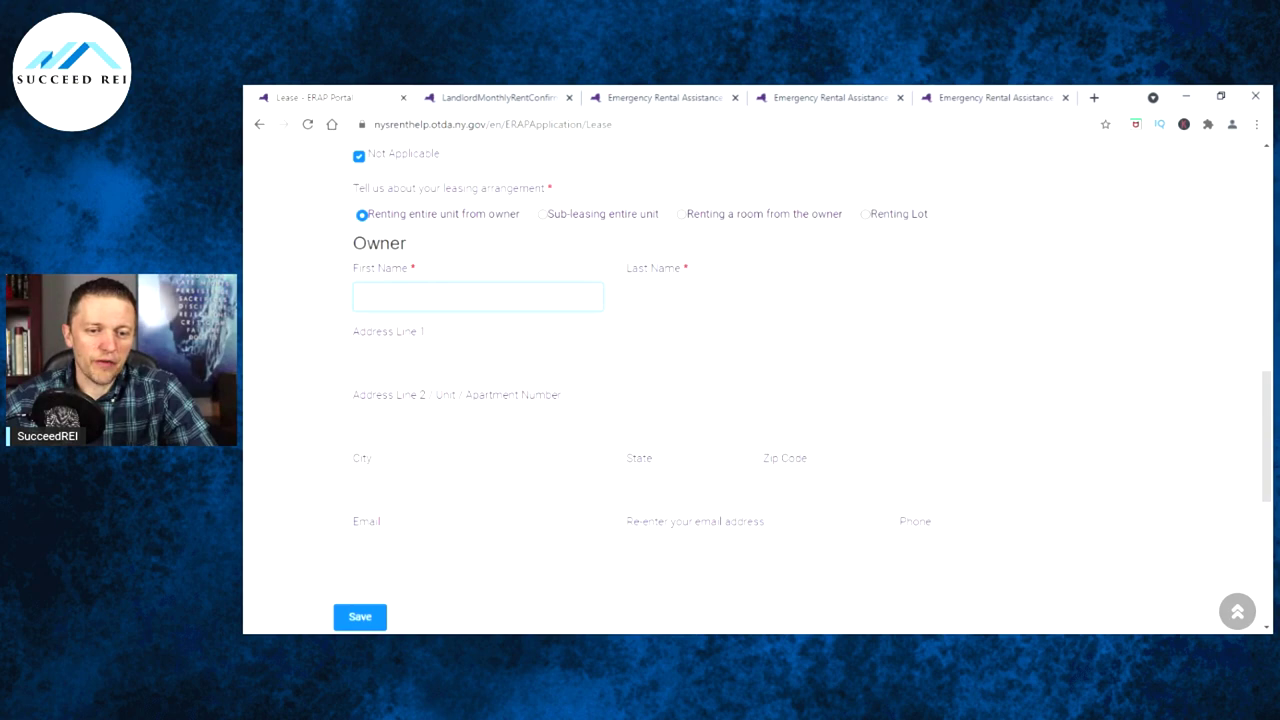
left_click(1013, 271)
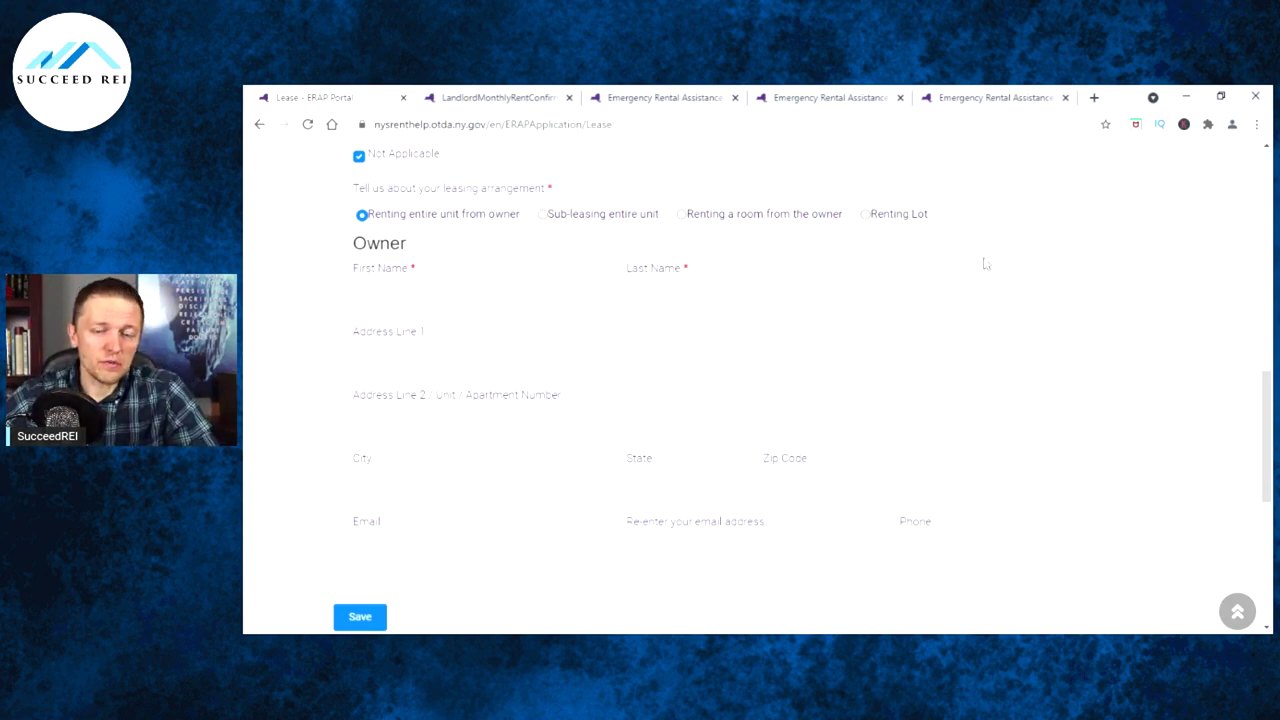
left_click(477, 297)
left_click(859, 267)
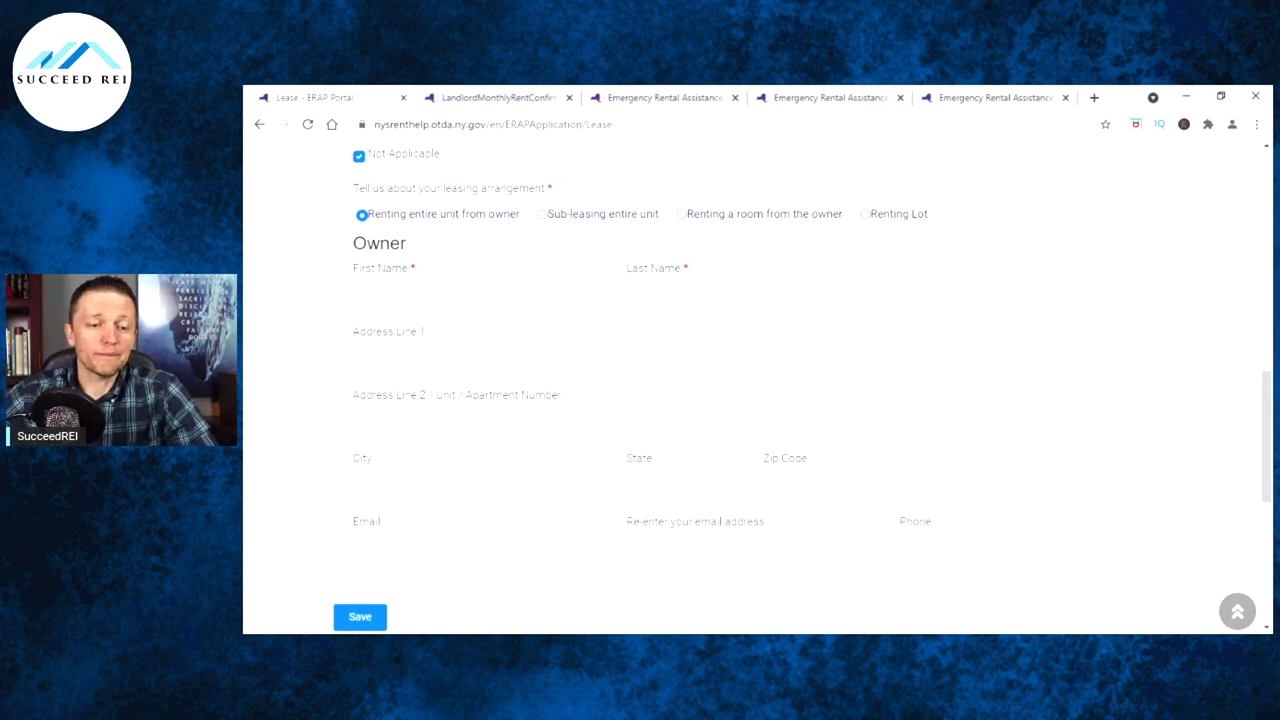
left_click(478, 297)
key("Tab")
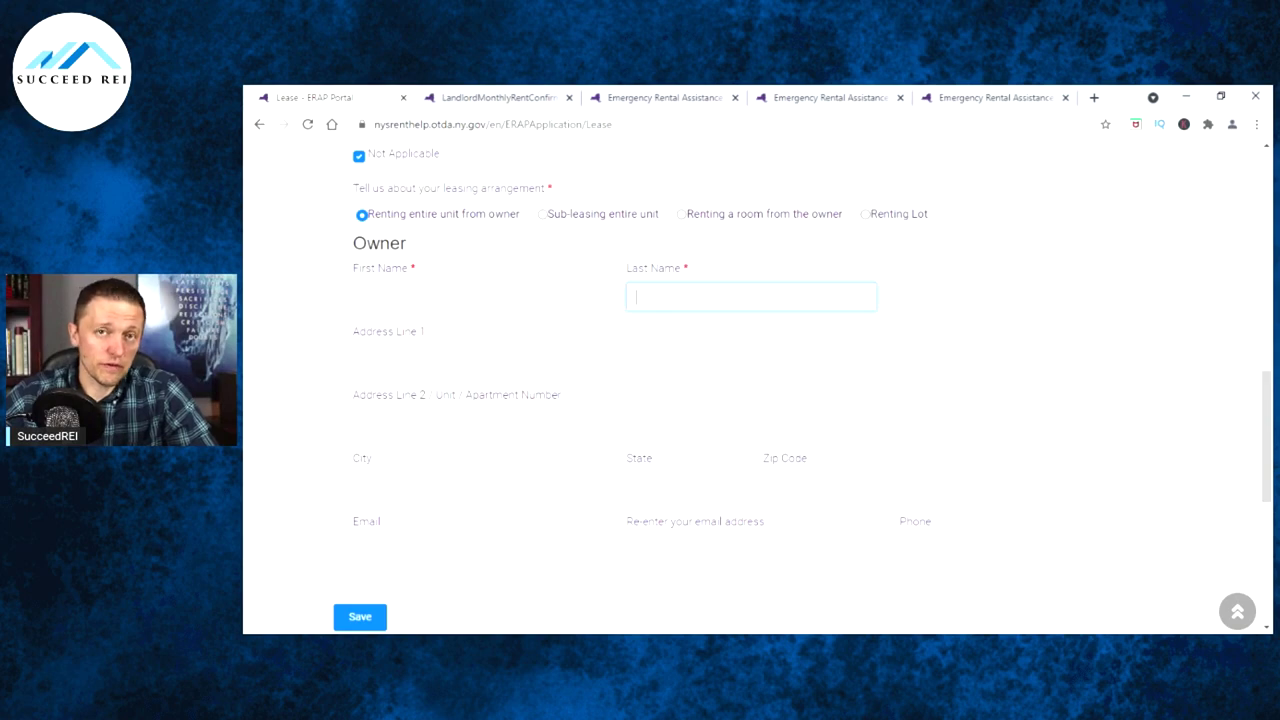
left_click(1071, 275)
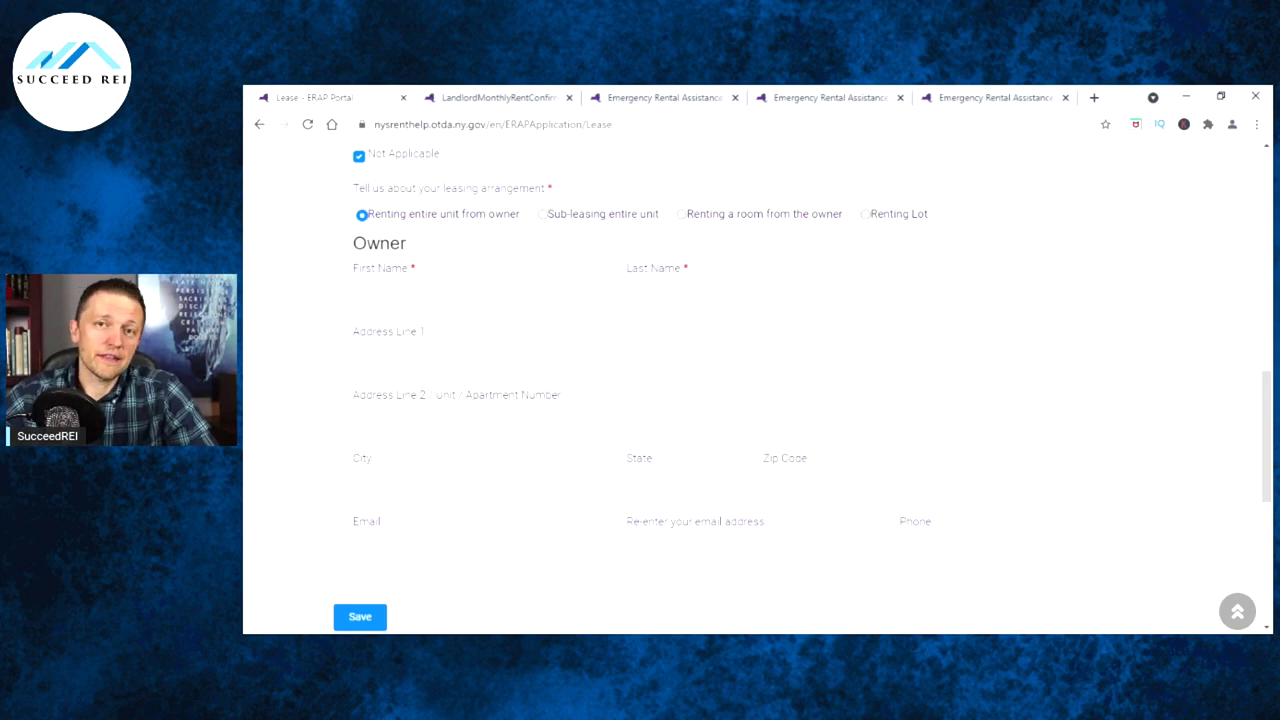
left_click(649, 360)
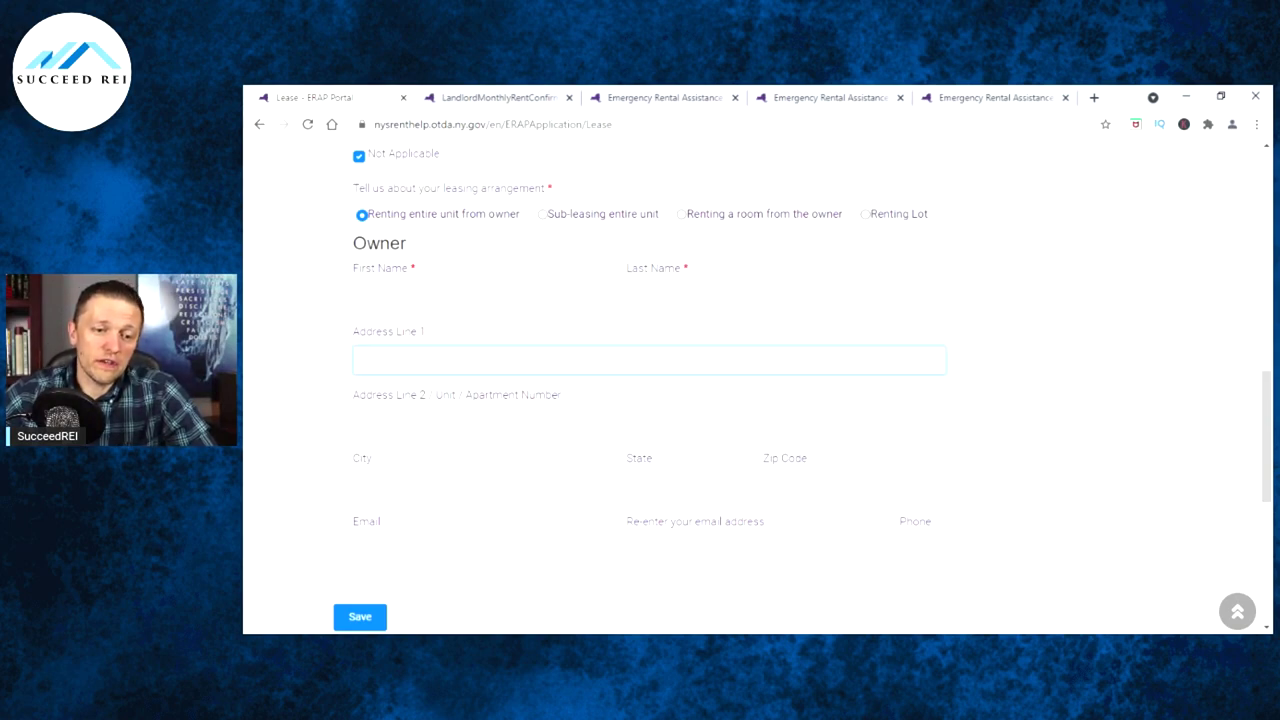
left_click(1034, 297)
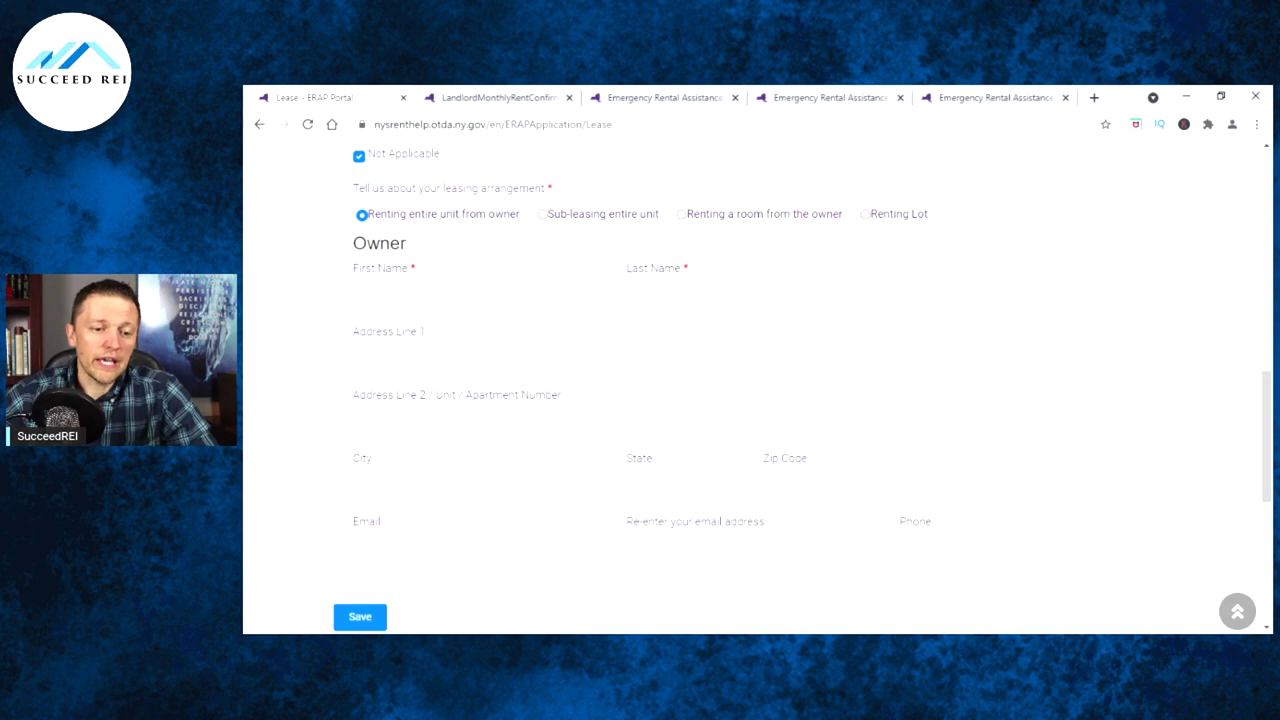
left_click(649, 423)
left_click(1036, 340)
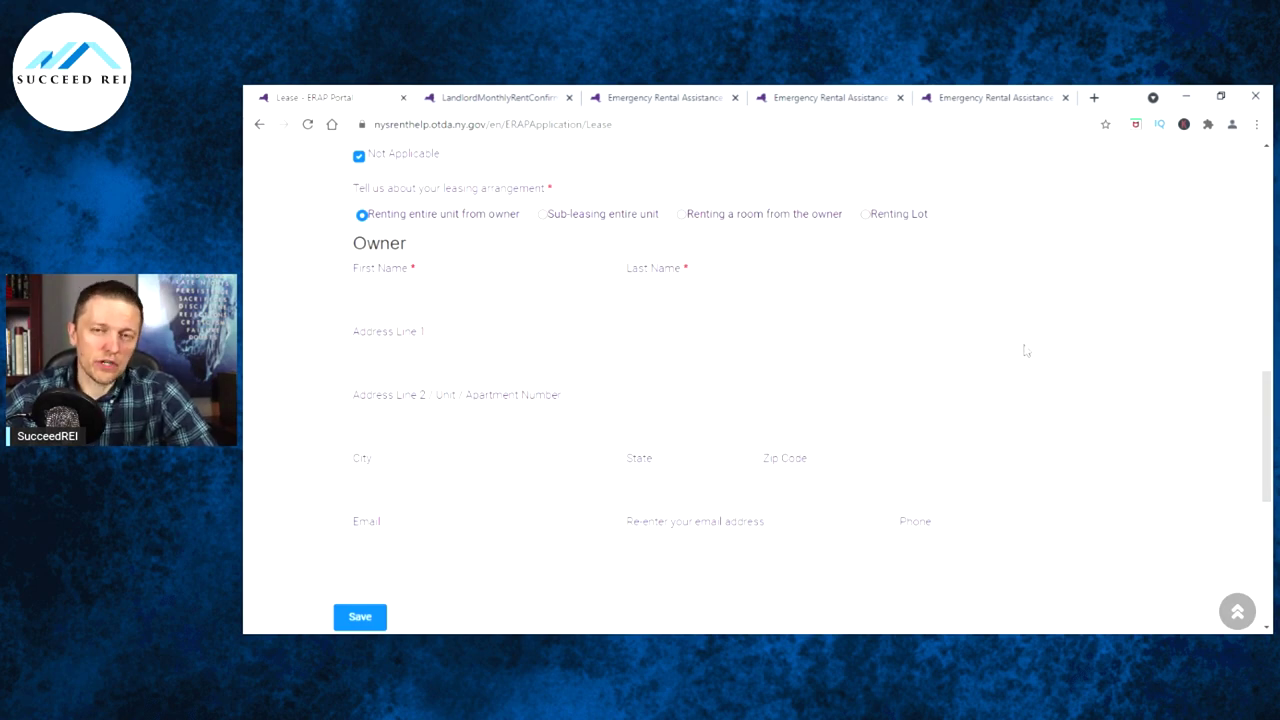
left_click(413, 362)
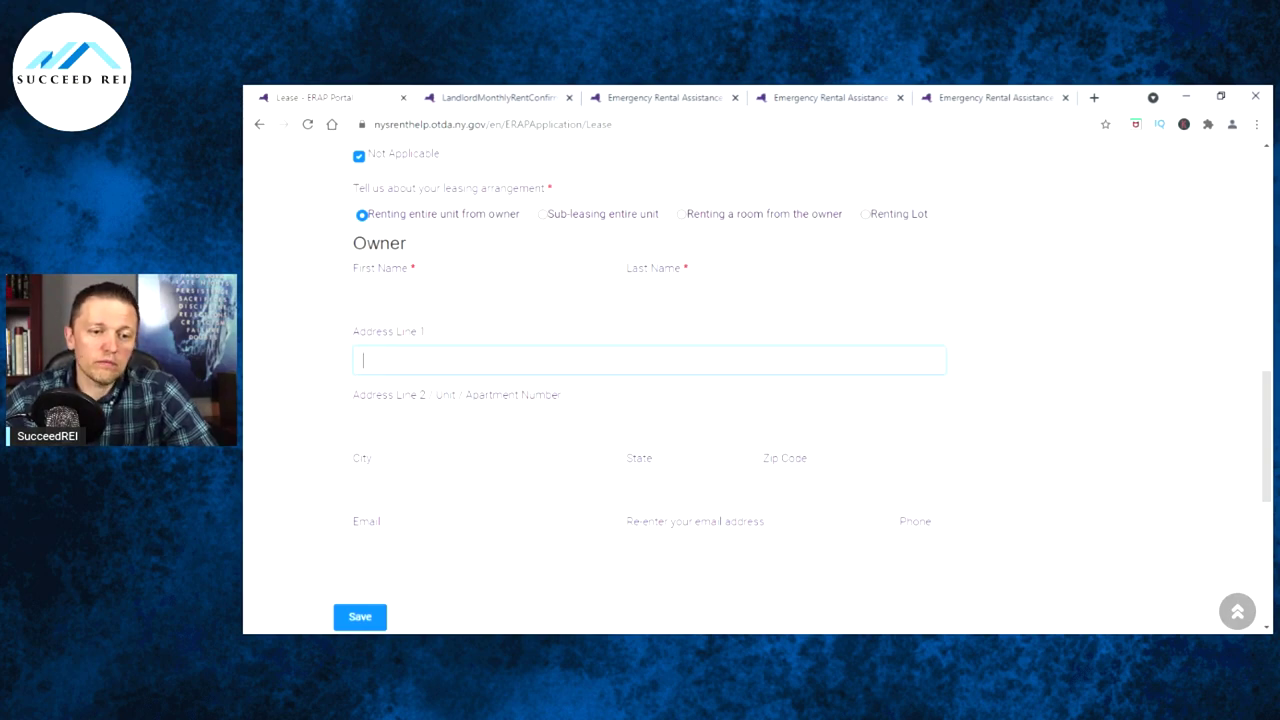
left_click(415, 298)
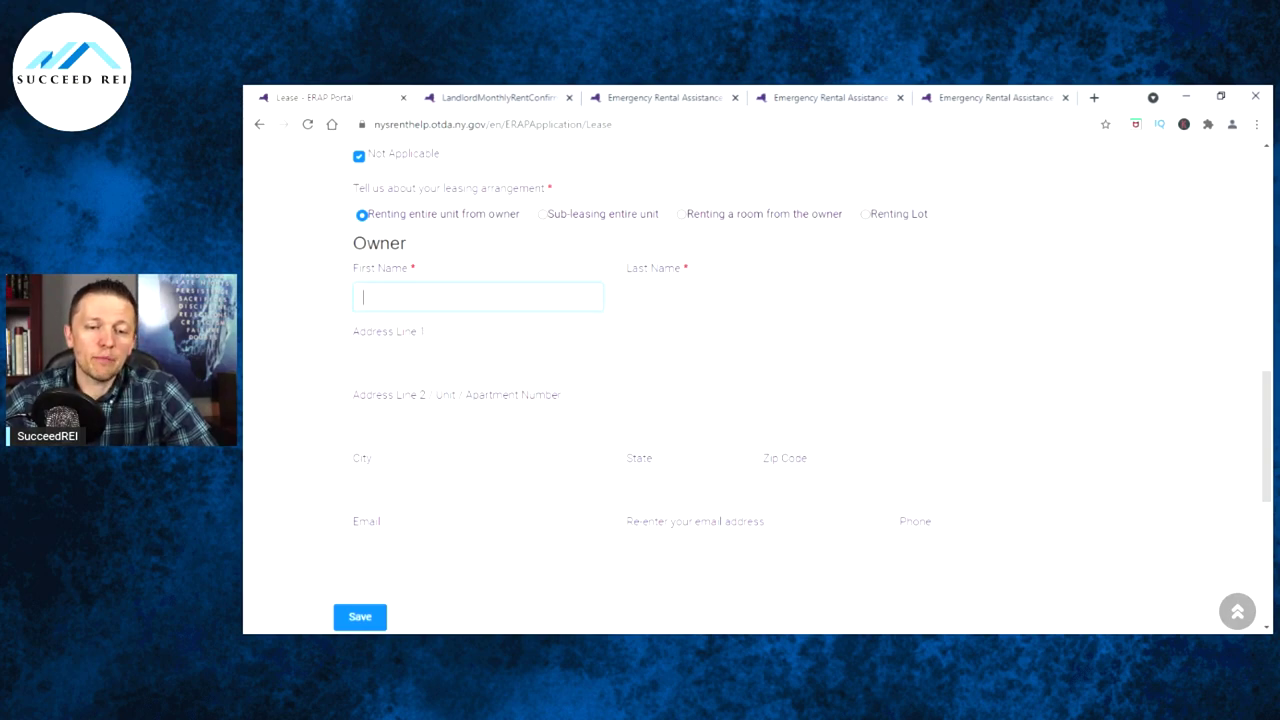
left_click(363, 360)
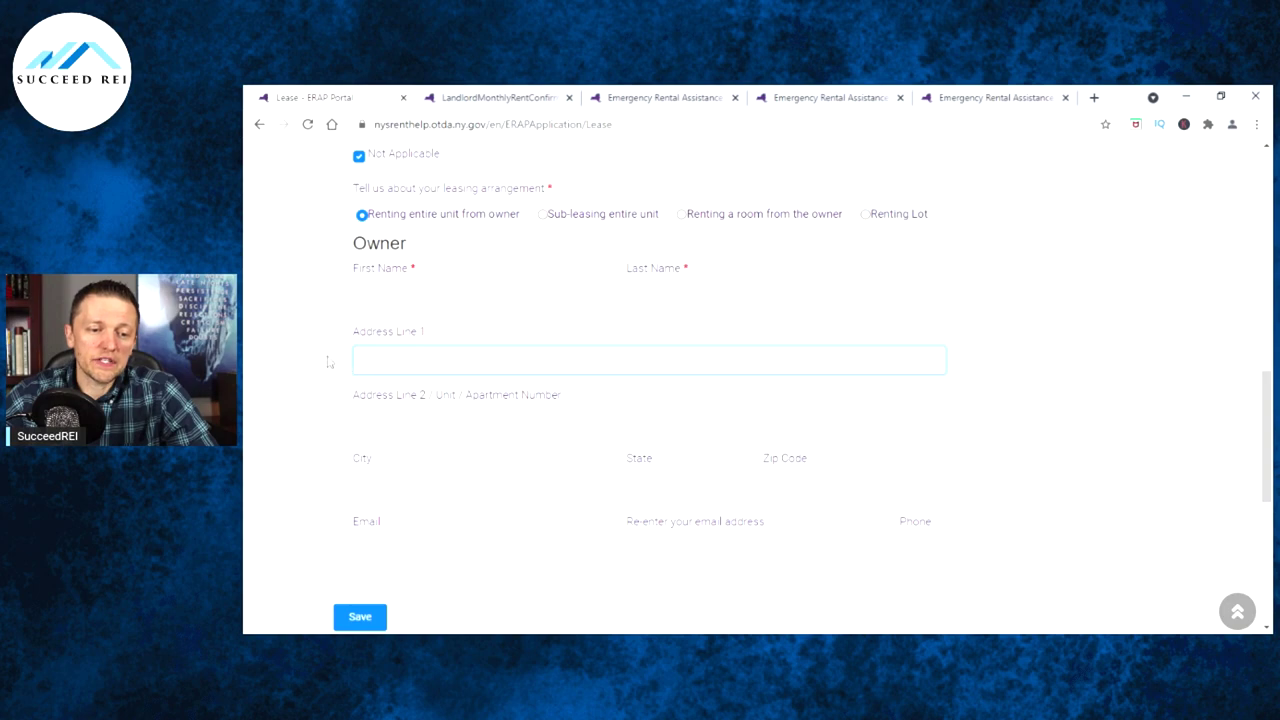
left_click(330, 362)
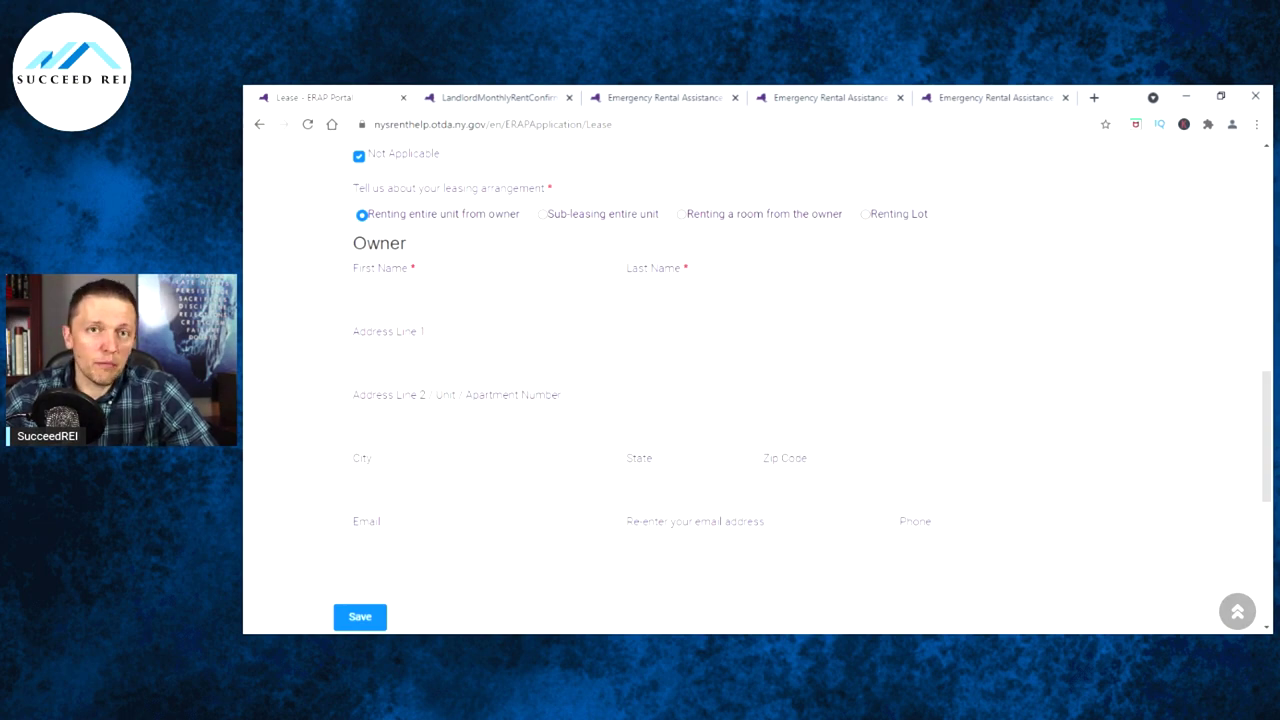
Step: Fill in the owner's name, mailing address and e-mail, re-enter the e-mail, and save the lease section
scroll(455, 400, "down", 1)
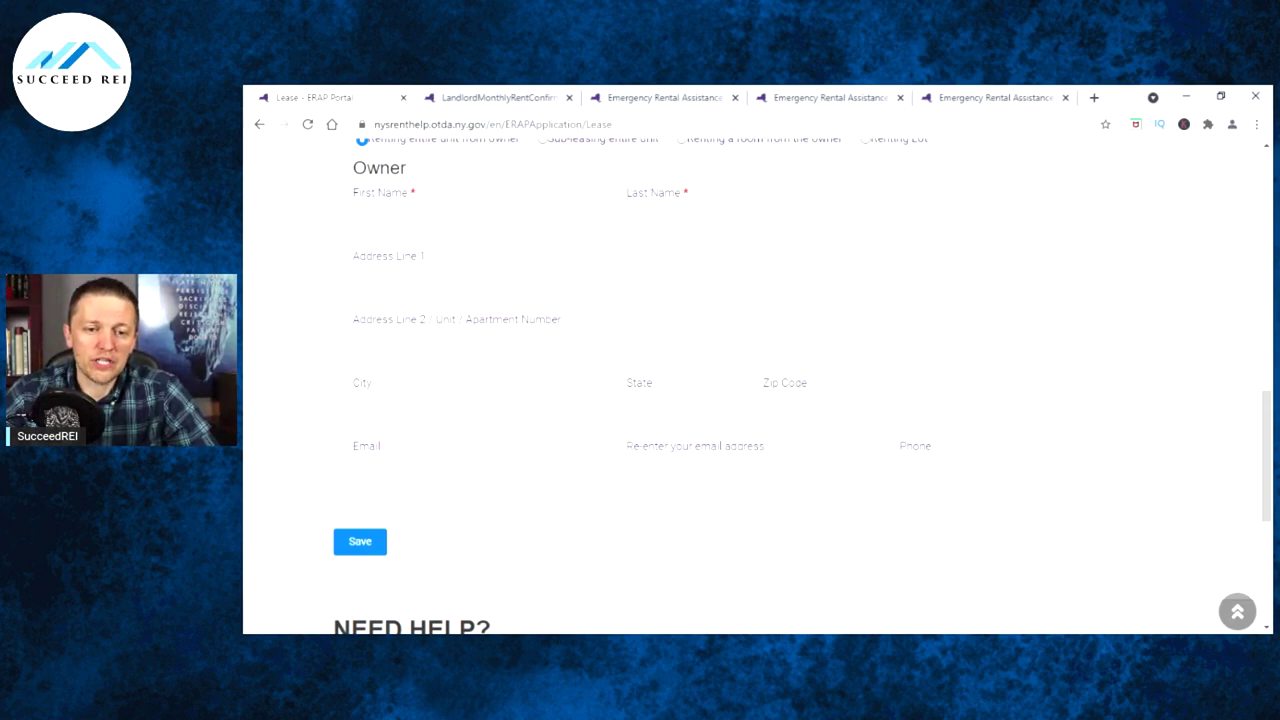
left_click(357, 286)
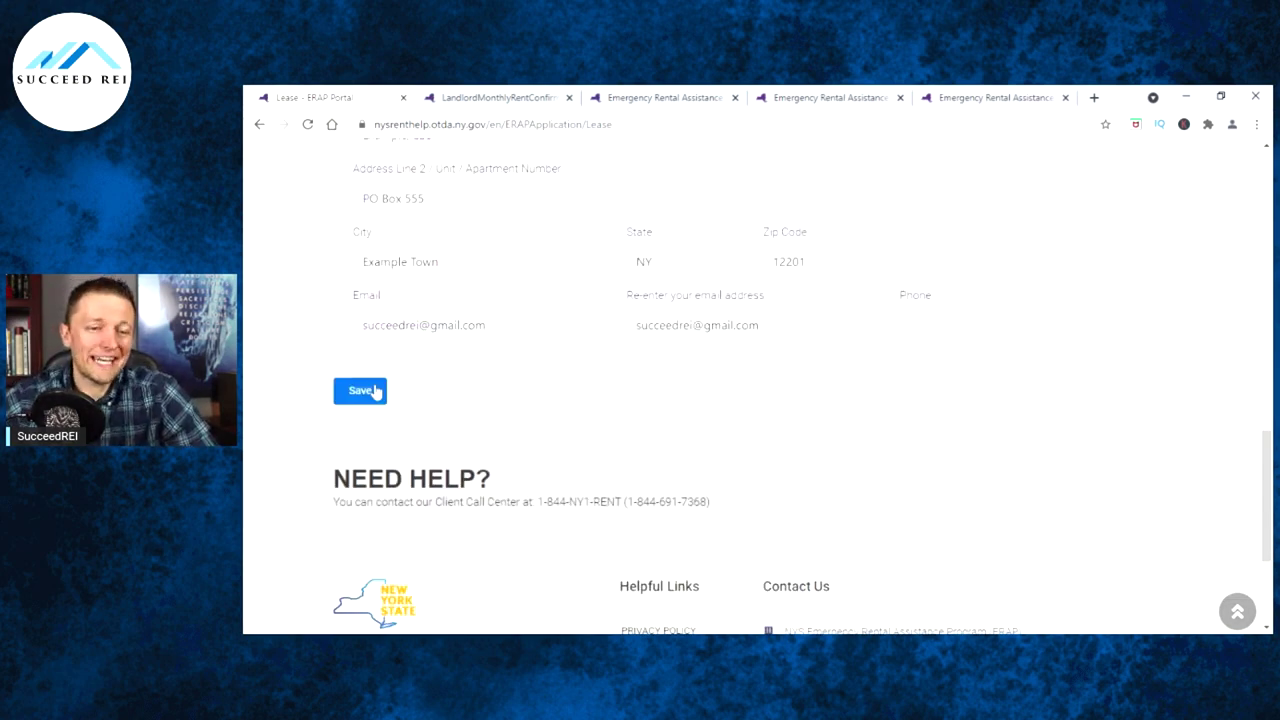
left_click(376, 392)
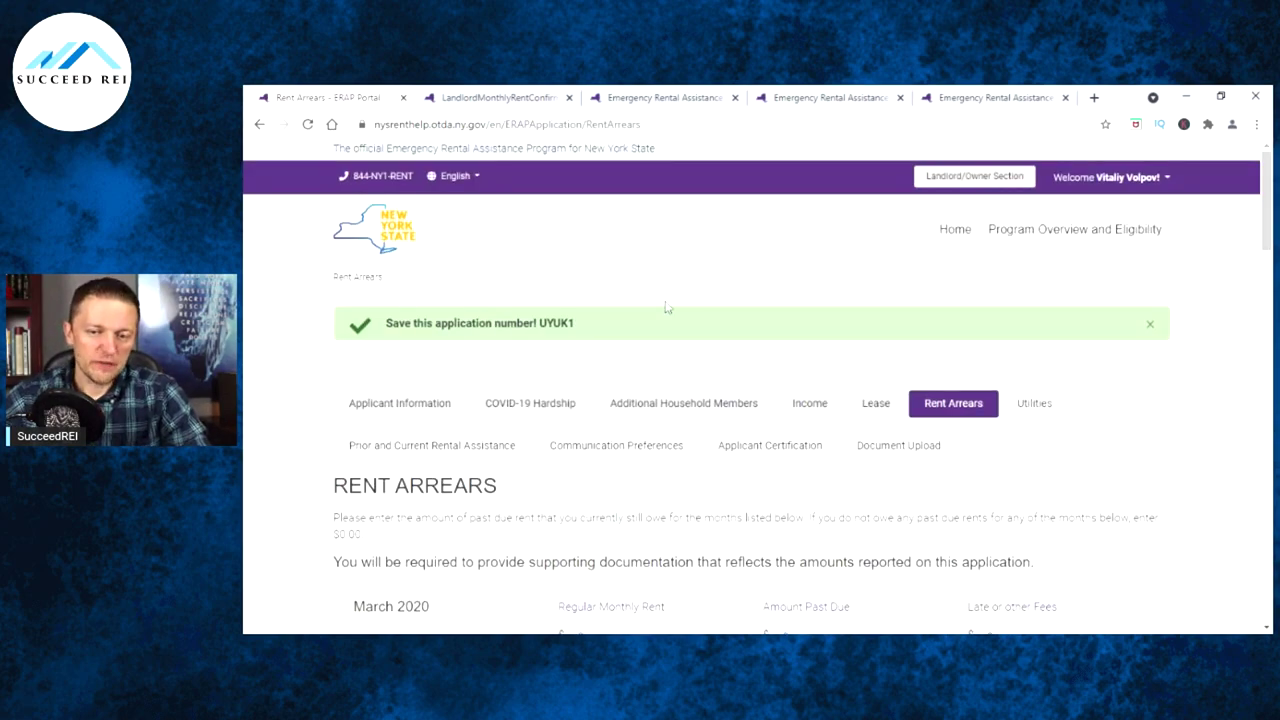
Step: Examine the monthly rent, past due and late fee fields for March 2020 through June 2021 in the rent arrears section
scroll(661, 316, "down", 2)
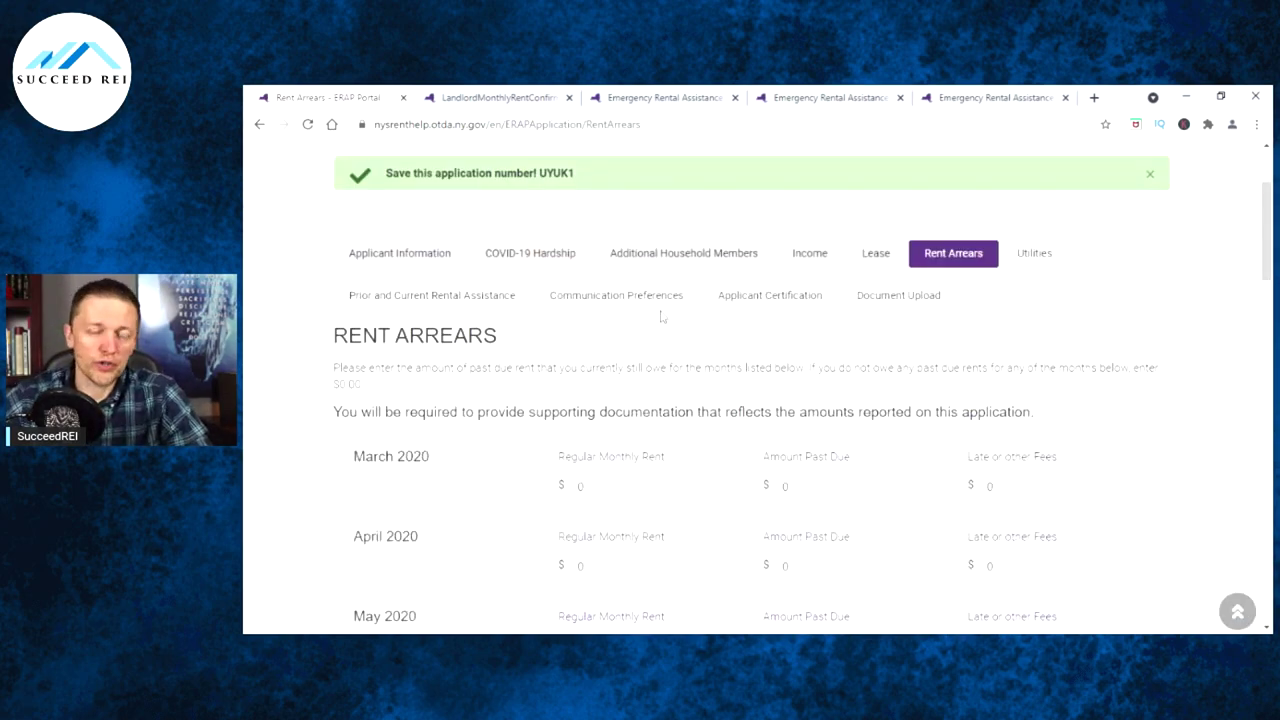
scroll(718, 321, "down", 1)
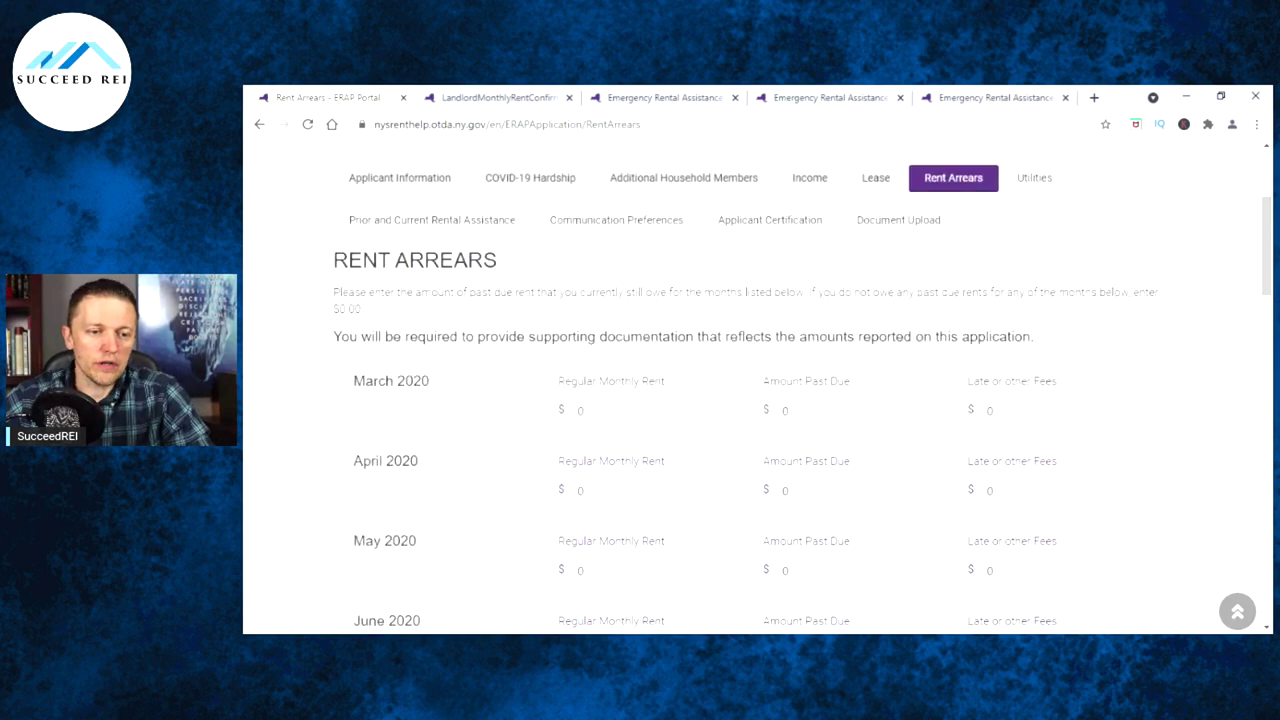
scroll(757, 390, "down", 1)
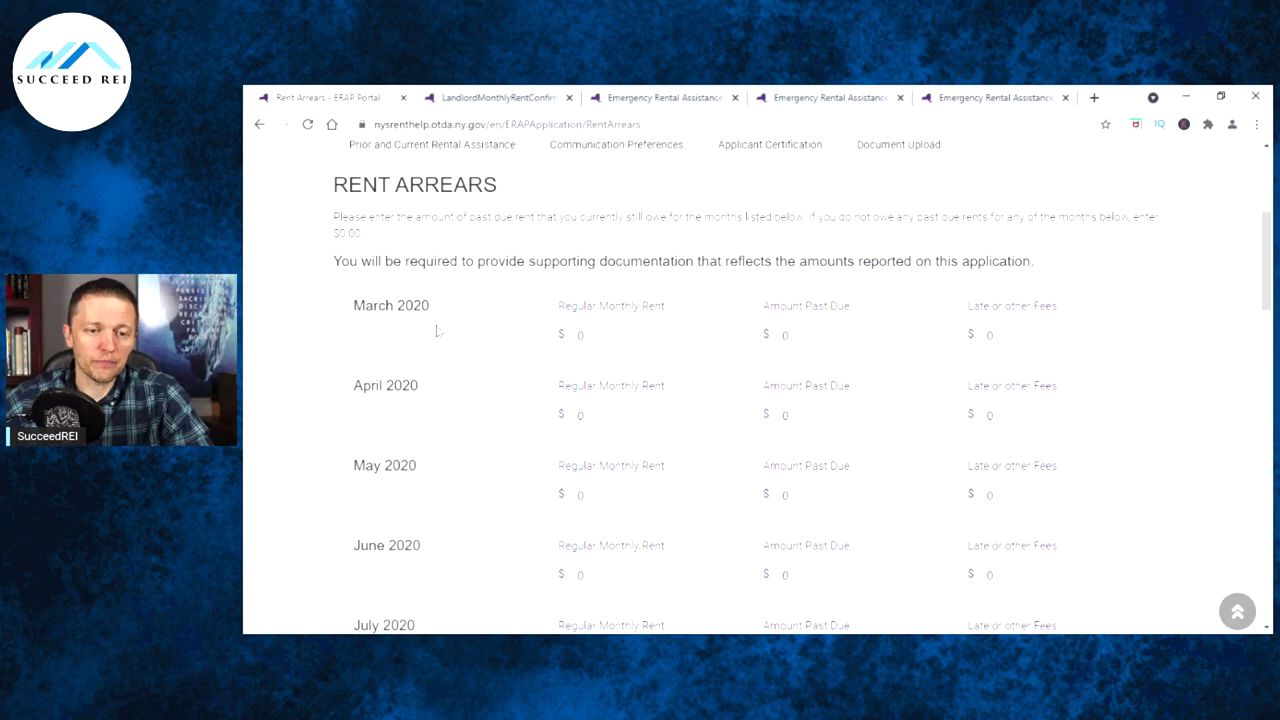
scroll(644, 318, "down", 1)
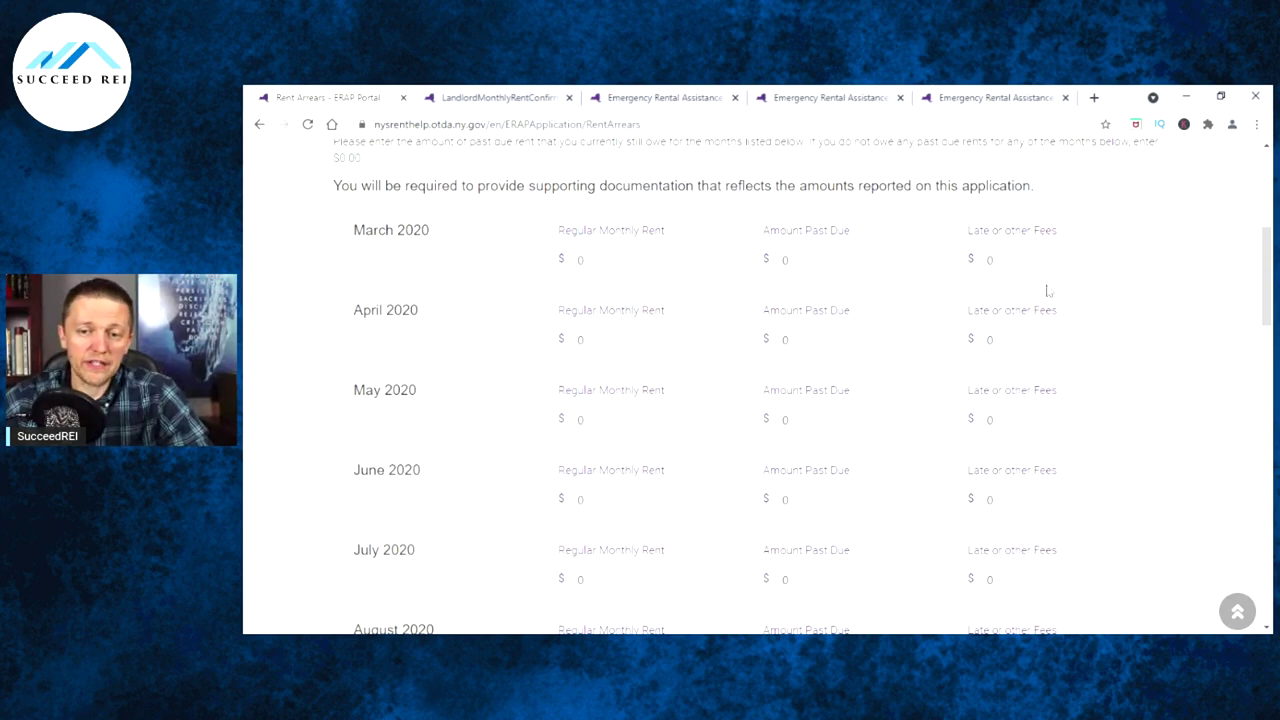
left_click(1040, 258)
left_click(1030, 339)
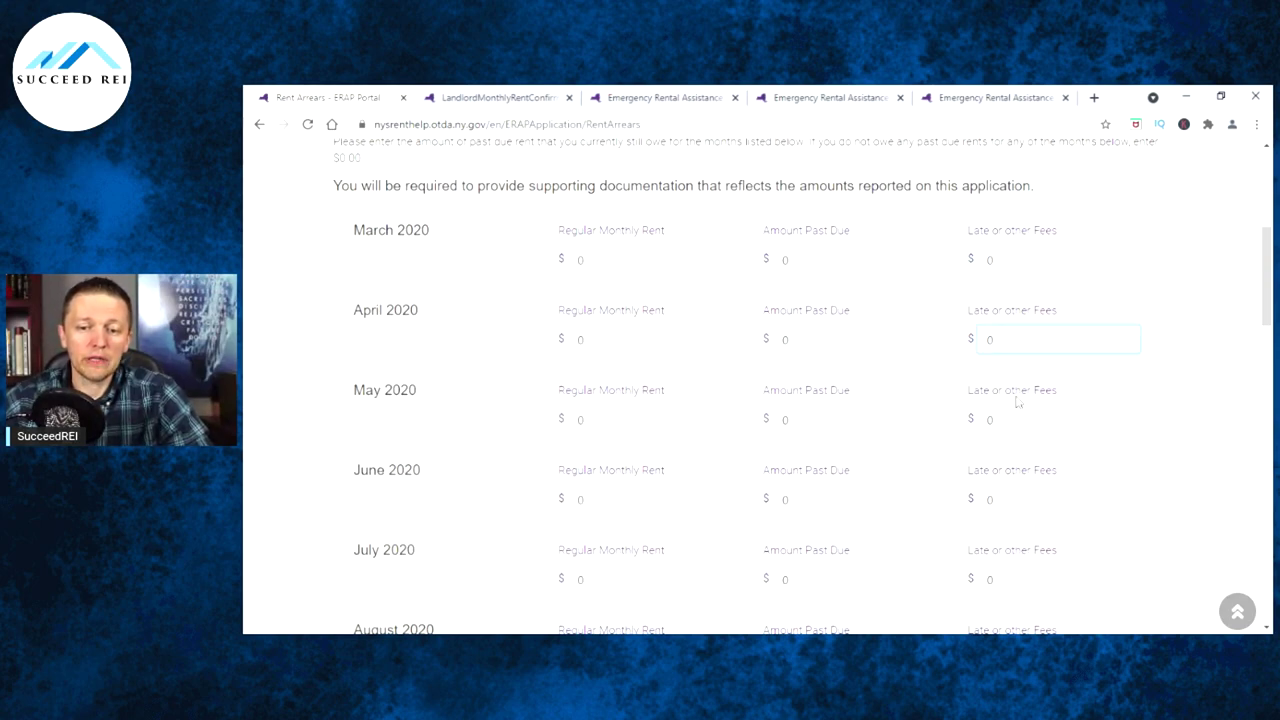
left_click(990, 419)
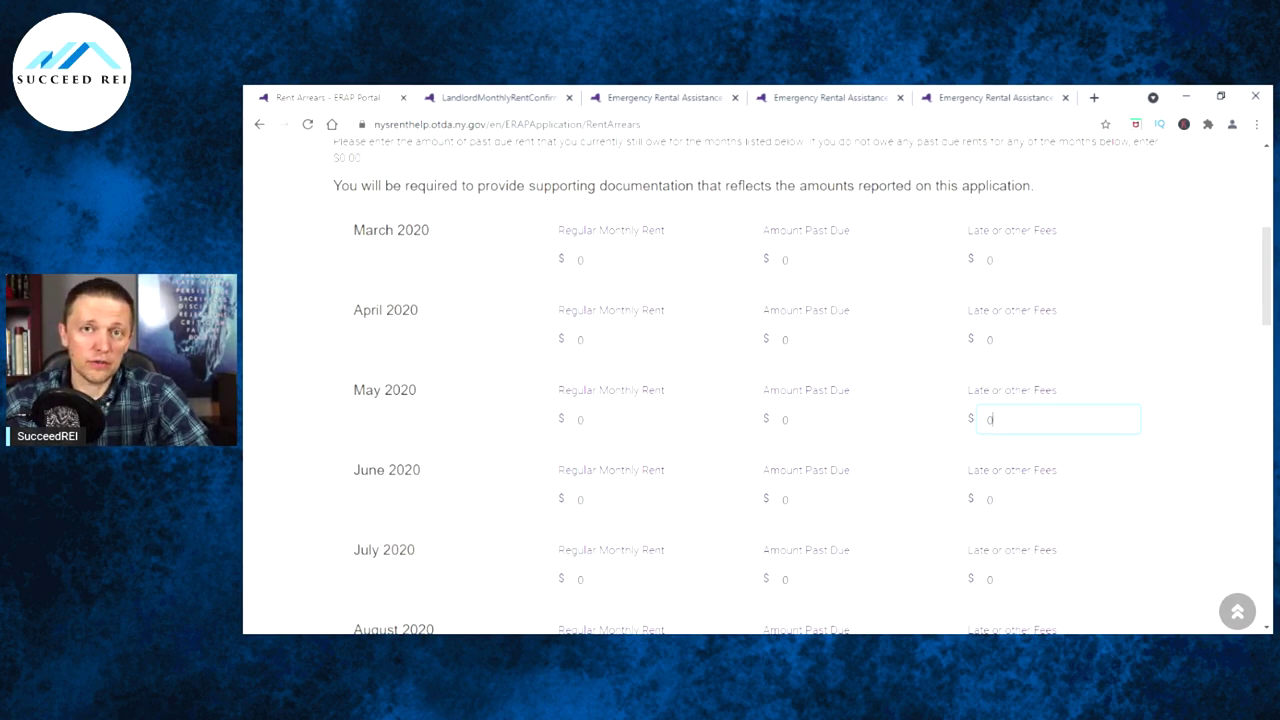
left_click(1186, 264)
scroll(1184, 283, "down", 1)
scroll(757, 385, "down", 1)
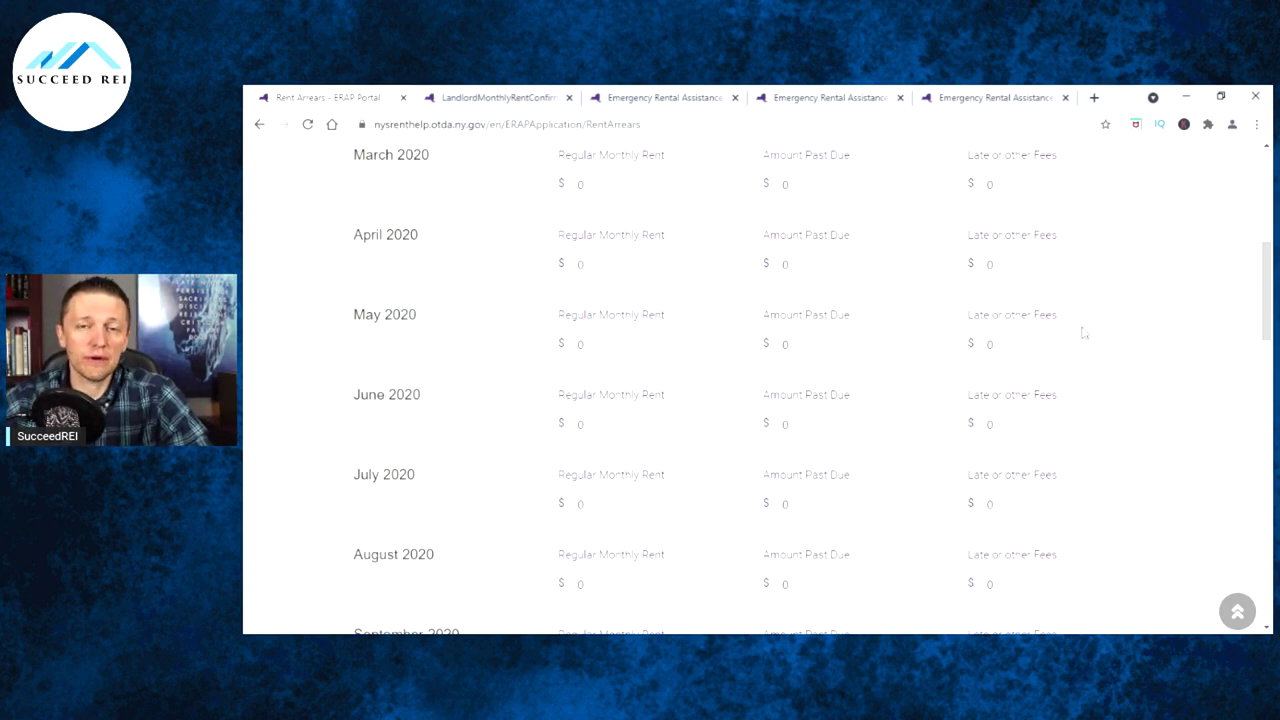
scroll(1083, 333, "down", 2)
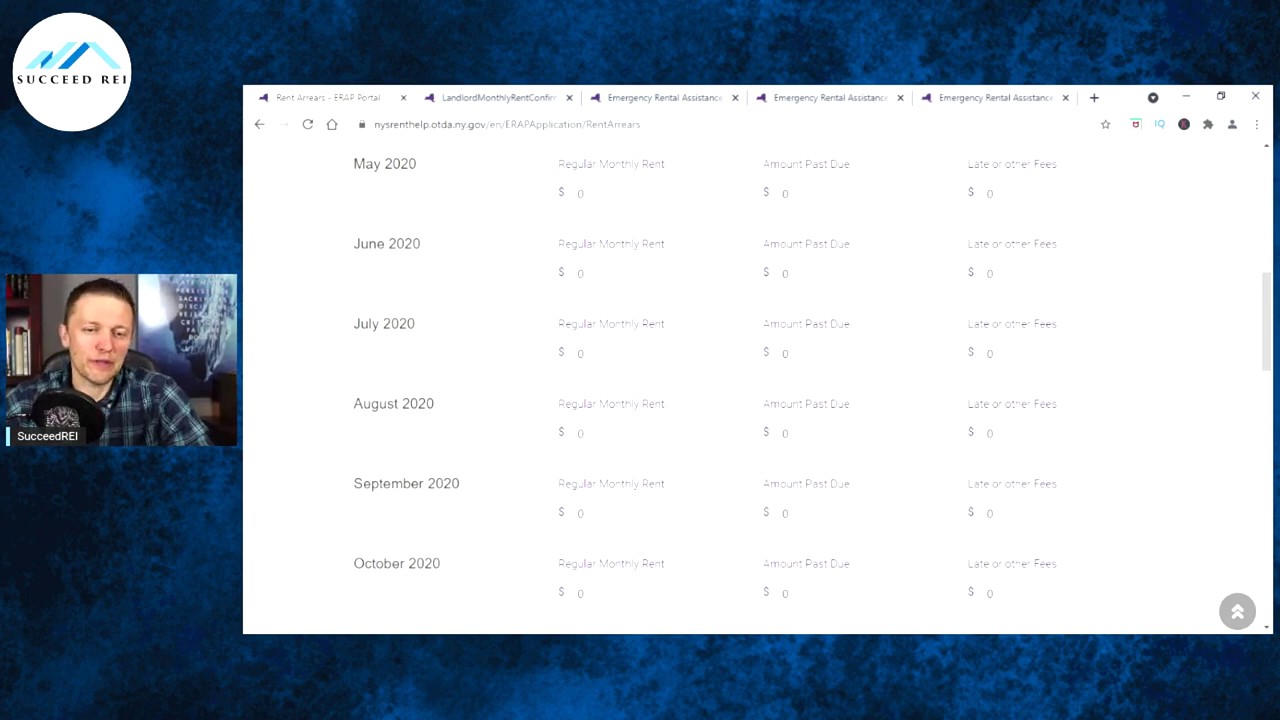
scroll(956, 311, "down", 5)
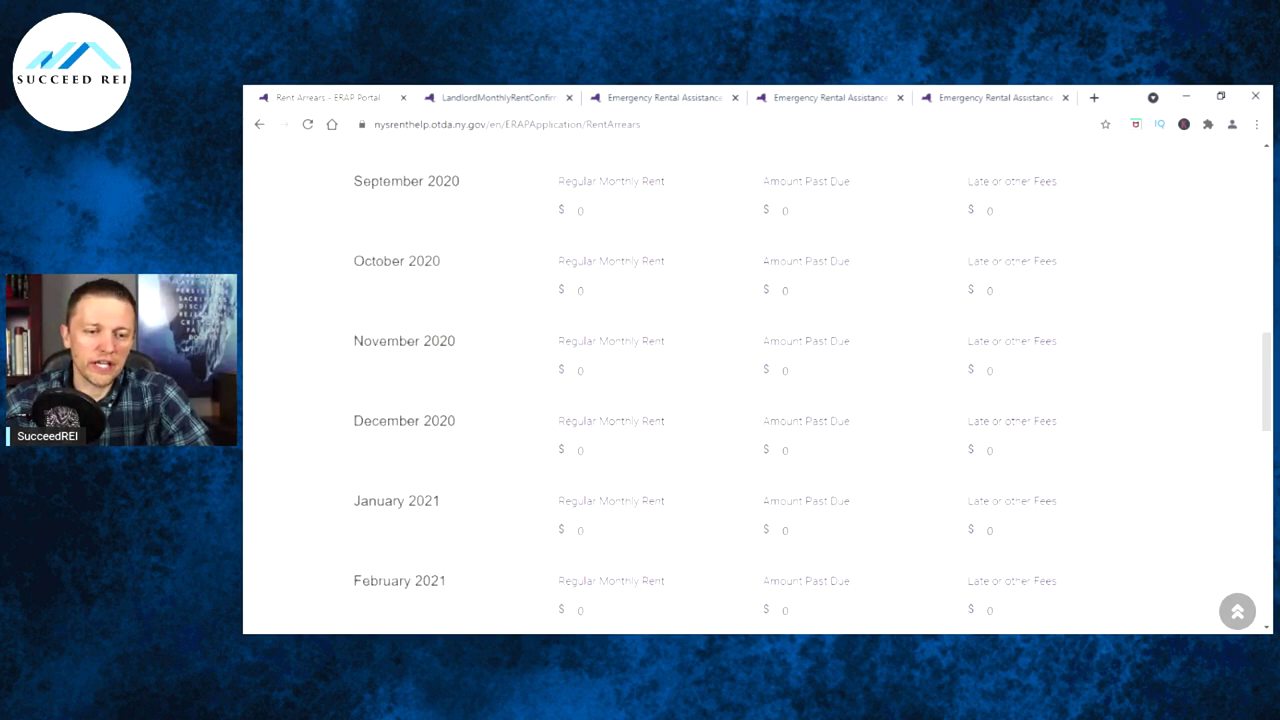
scroll(956, 311, "down", 3)
scroll(948, 309, "down", 1)
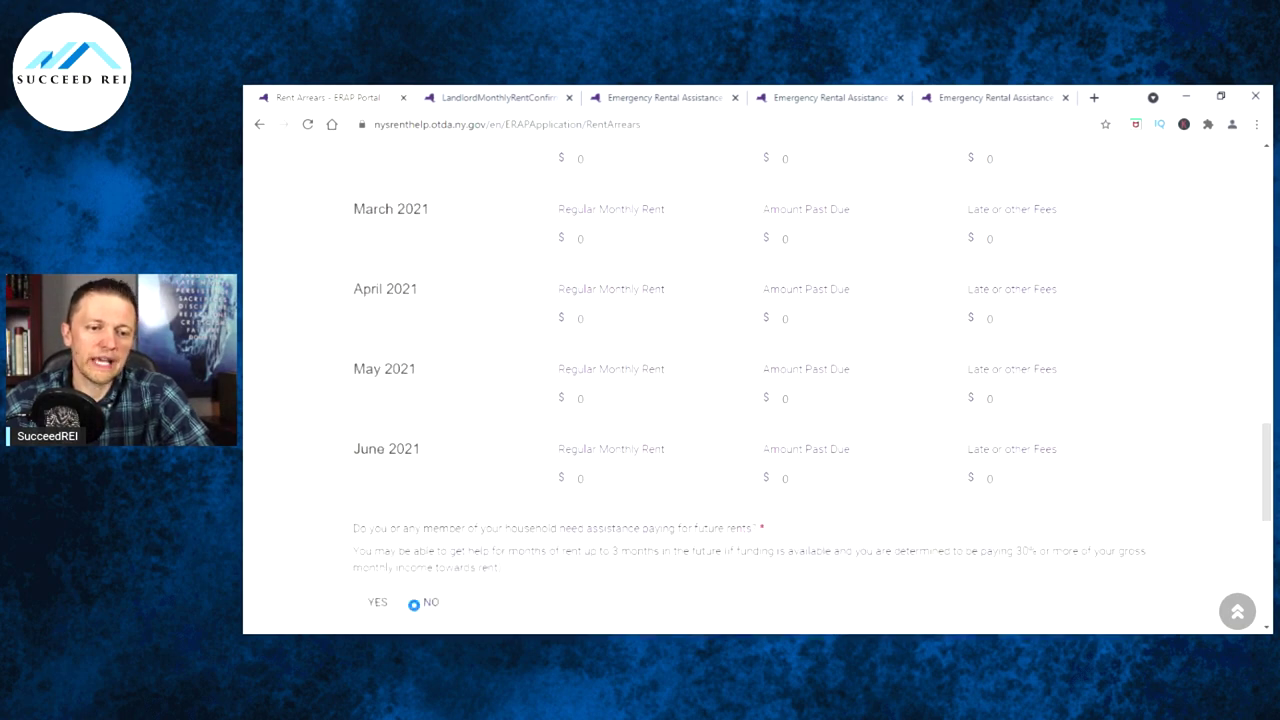
scroll(938, 343, "up", 4)
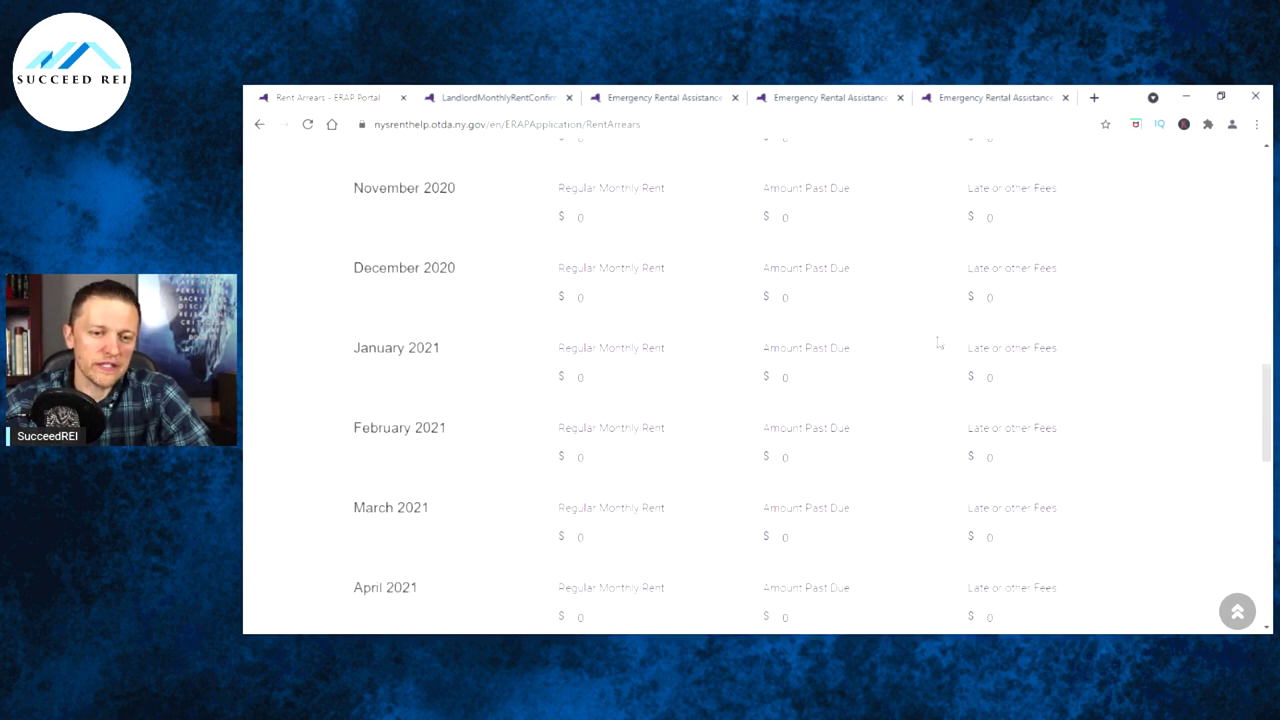
left_click(578, 299)
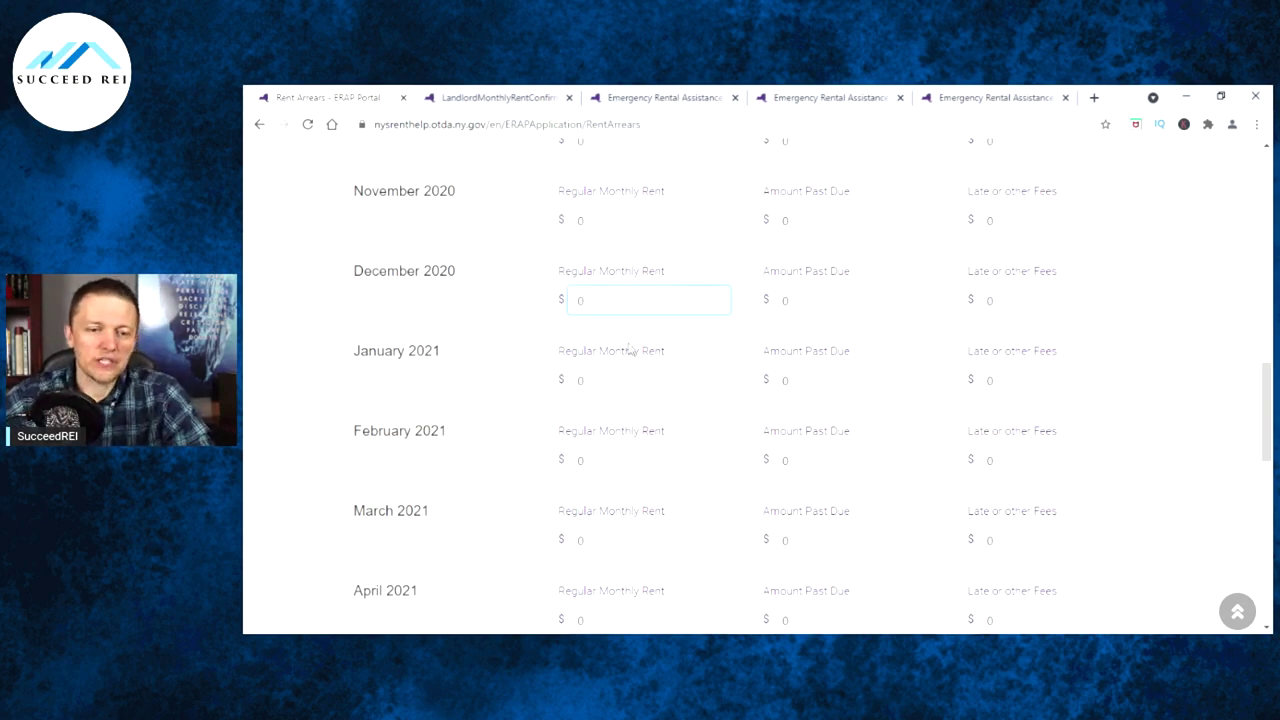
Step: Set the April 2021 regular monthly rent and amount past due to 900 each
scroll(640, 342, "down", 2)
scroll(640, 342, "down", 2)
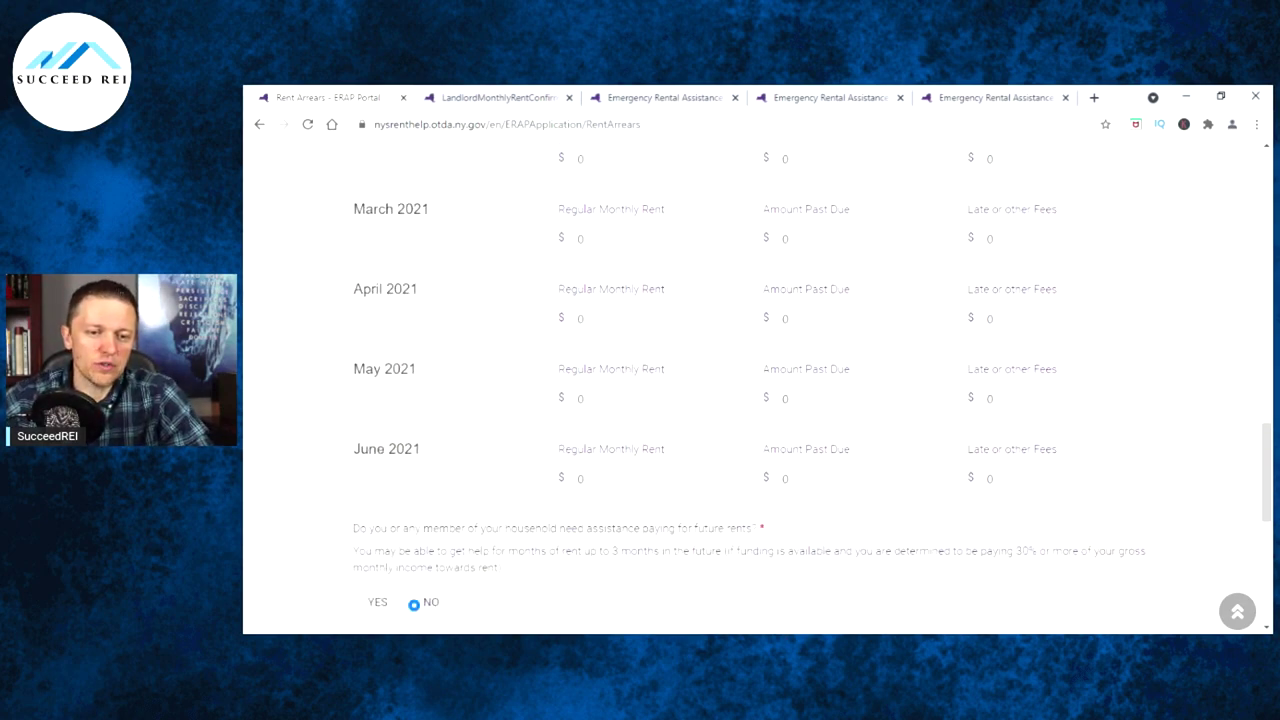
left_click(579, 318)
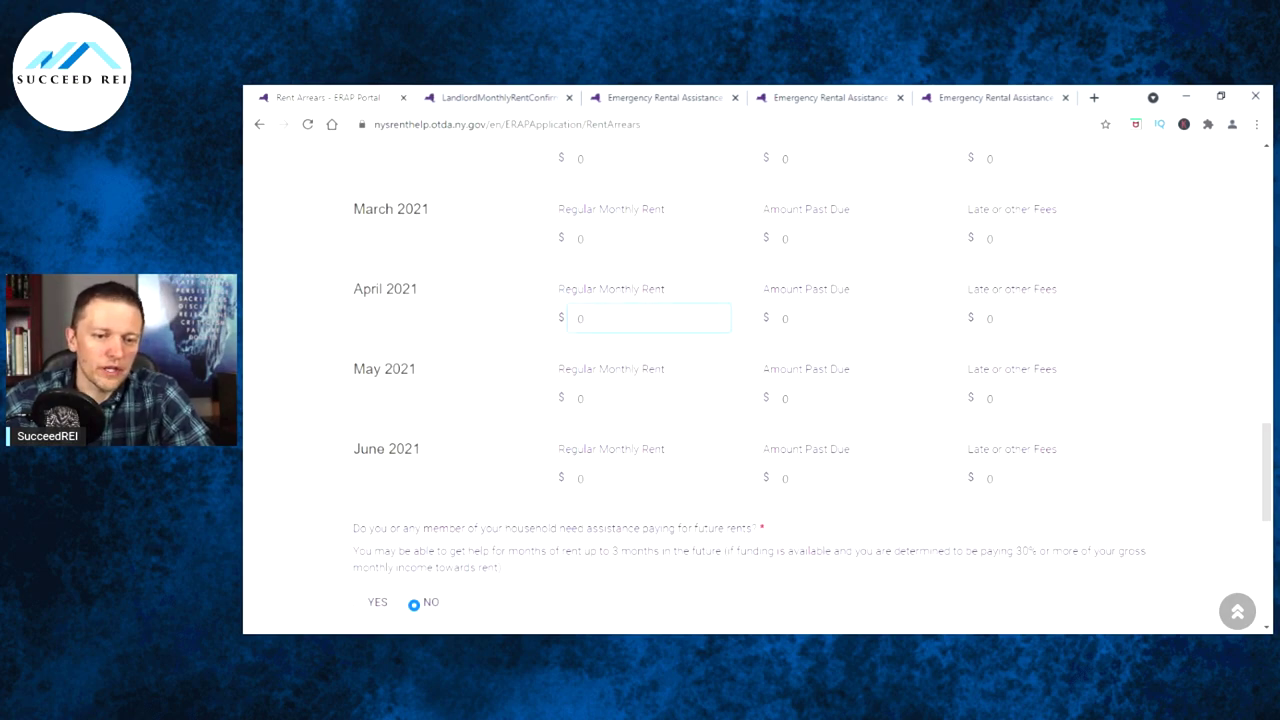
type("900")
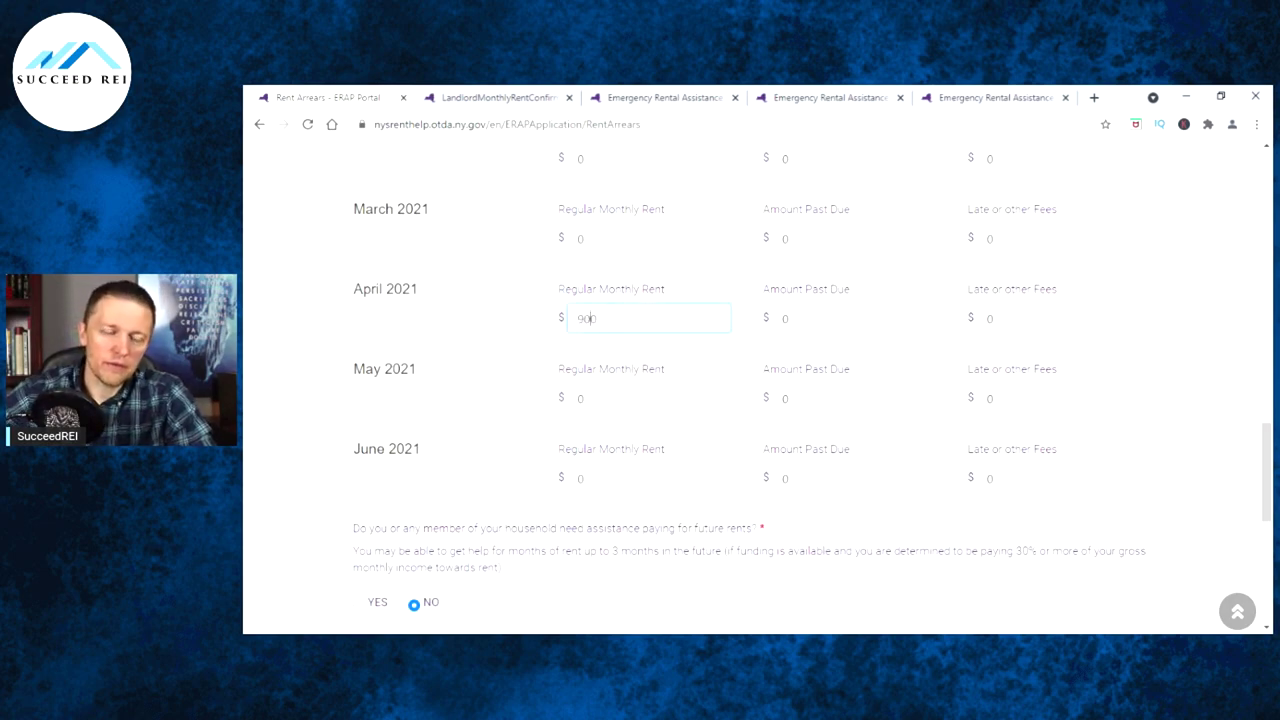
left_click(784, 318)
type("900")
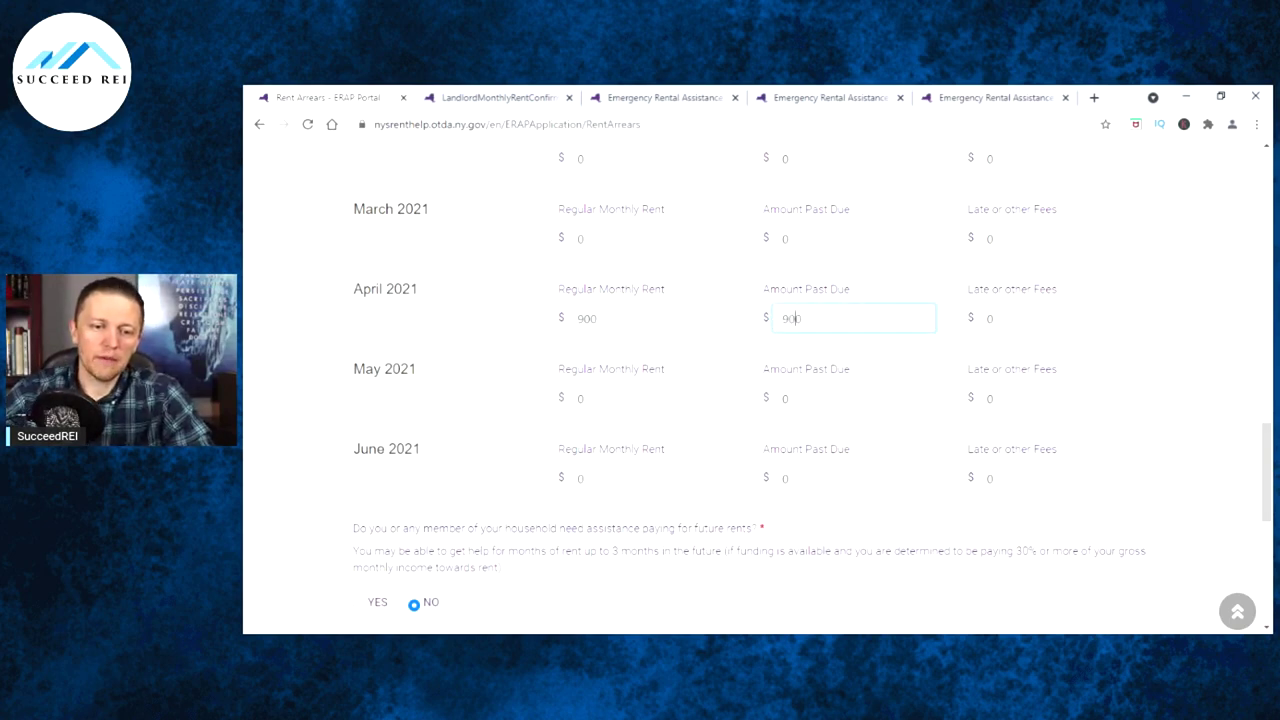
Step: Set the regular monthly rent and amount past due to 900 for both May 2021 and June 2021
left_click(579, 398)
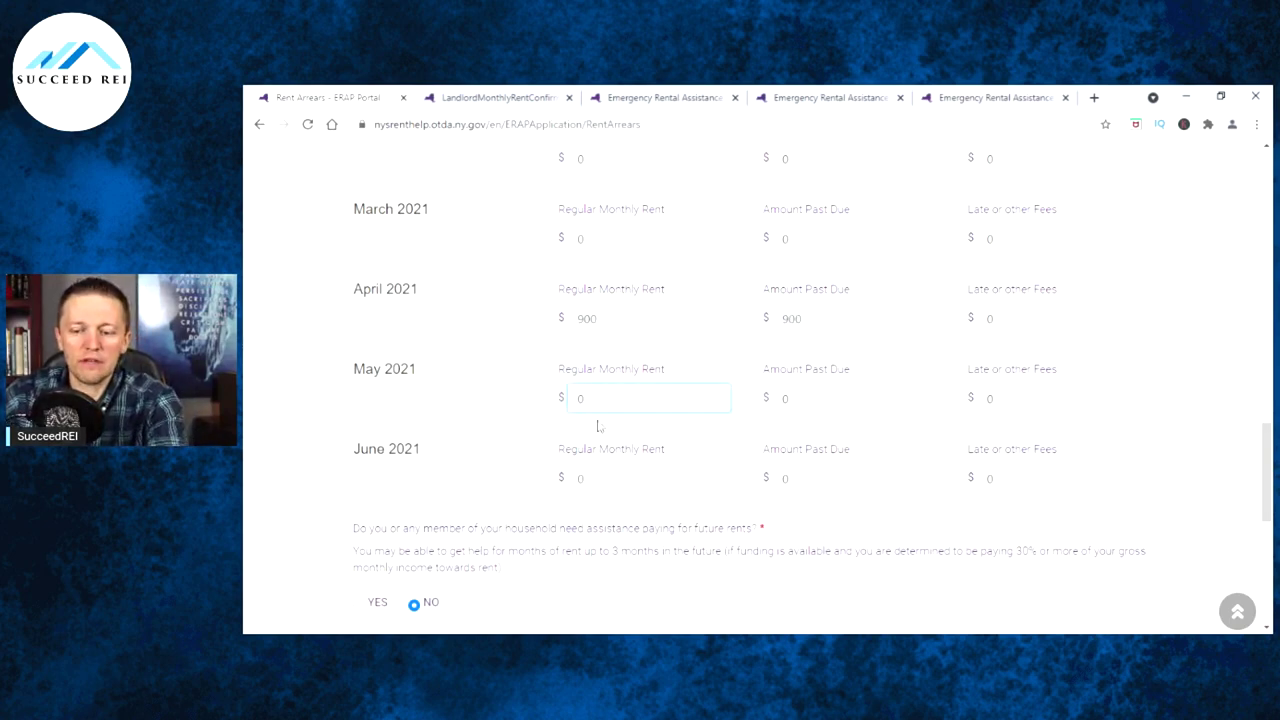
type("900")
key("Tab")
type("900")
key("Tab")
key("Tab")
type("900")
key("Tab")
type("900")
left_click(1146, 334)
Step: Answer YES to needing assistance with future rents and request 3 Months of future assistance
scroll(952, 340, "down", 1)
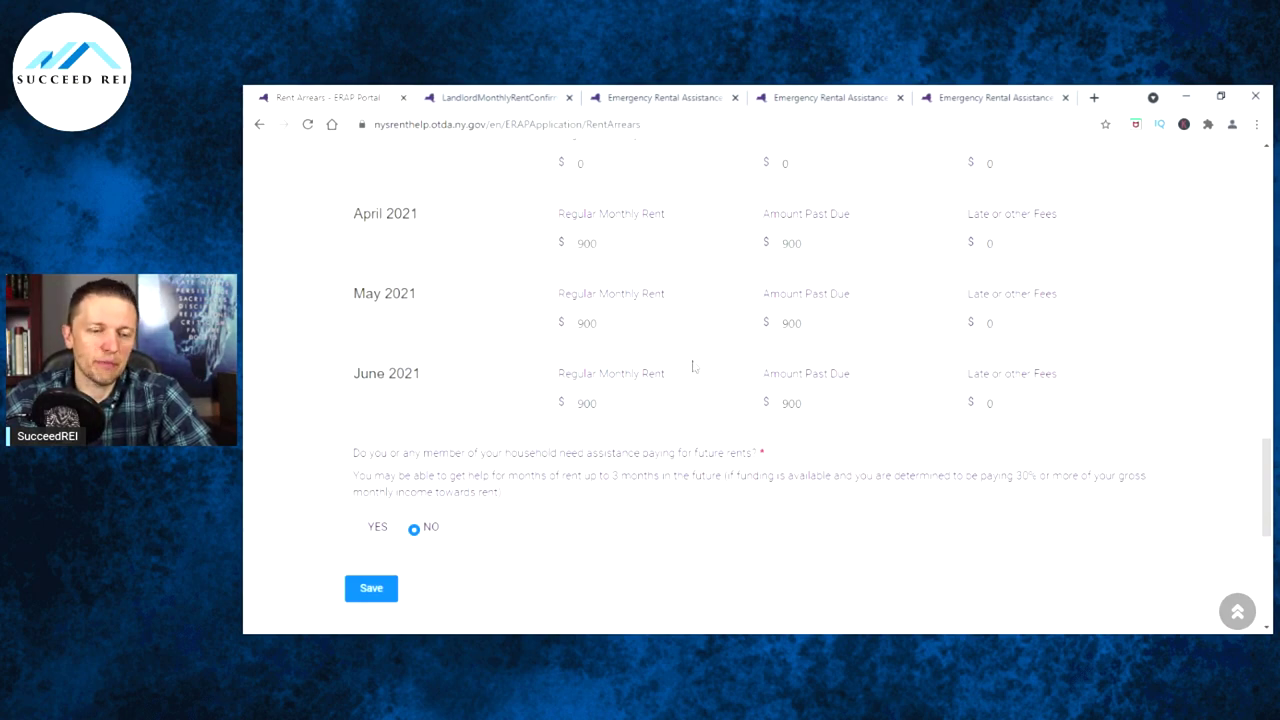
scroll(504, 358, "down", 1)
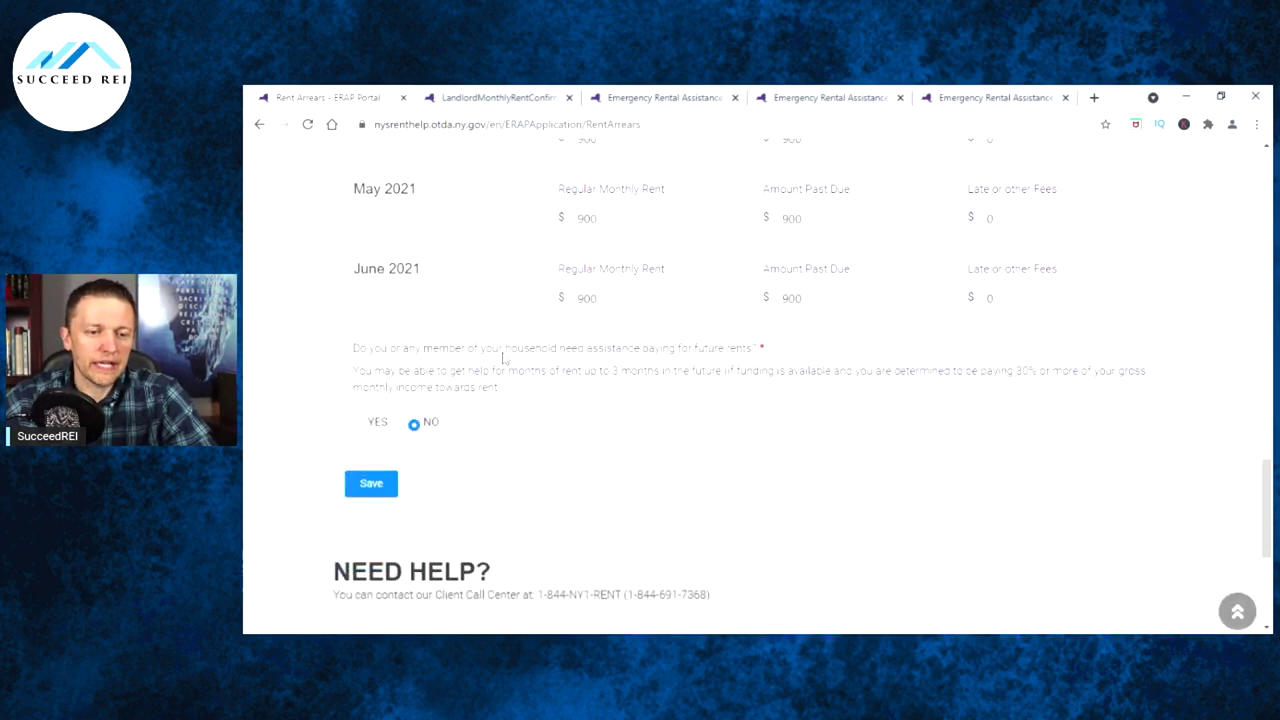
scroll(412, 340, "down", 1)
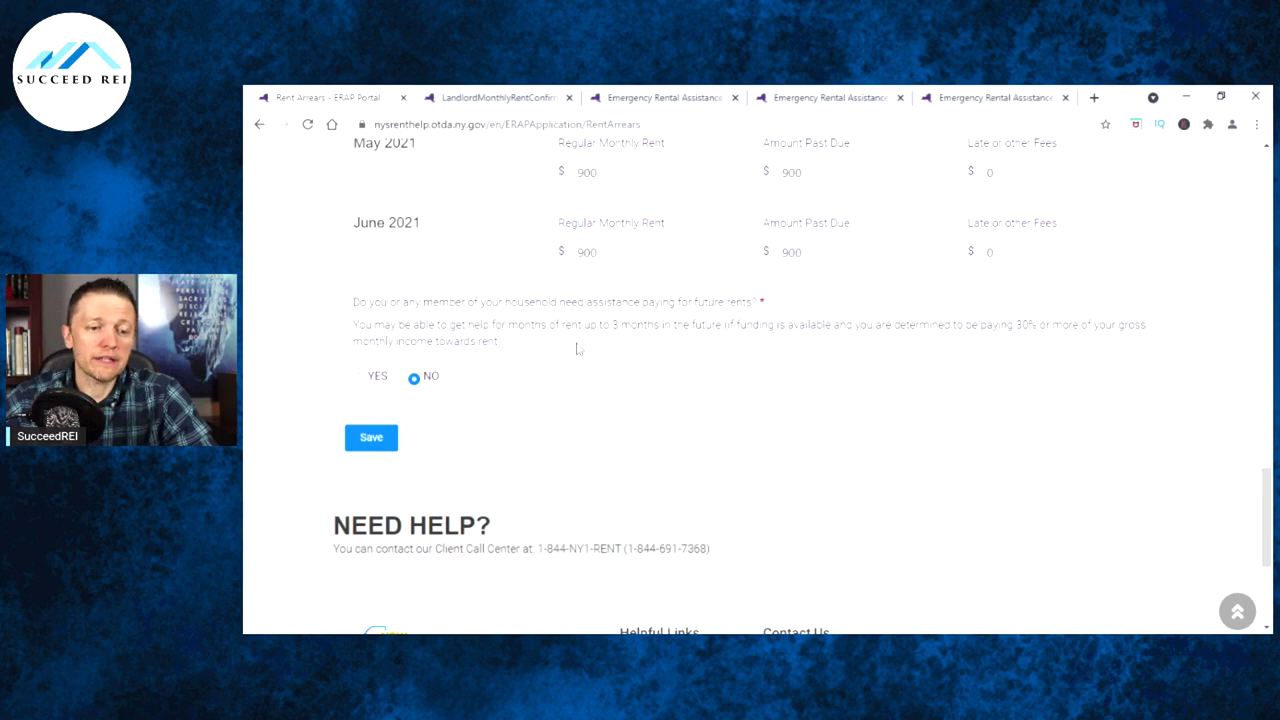
left_click(360, 378)
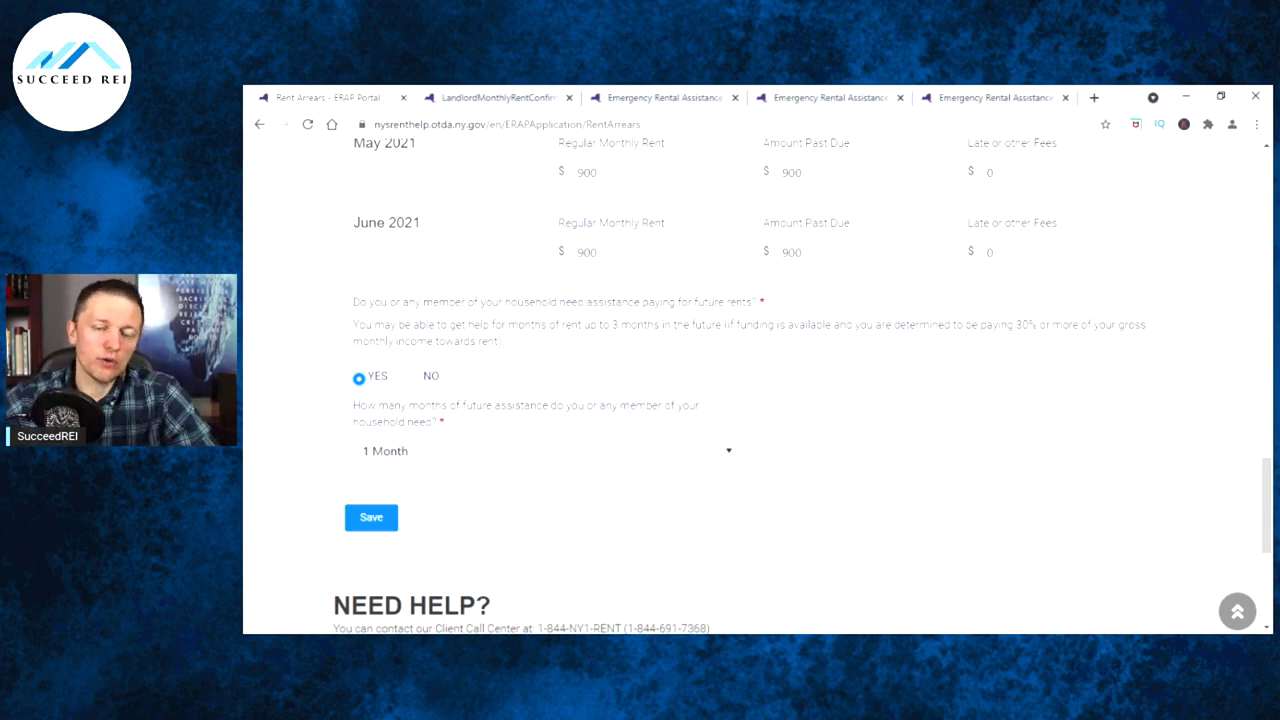
left_click(733, 457)
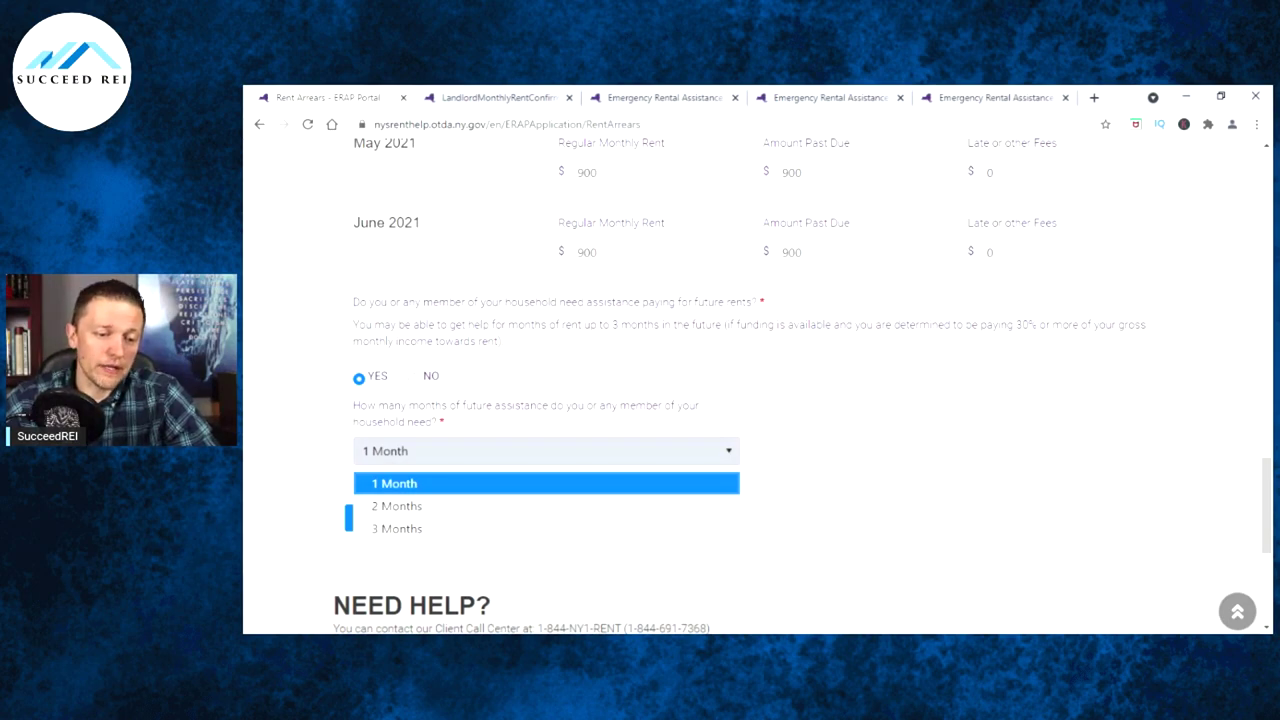
left_click(407, 530)
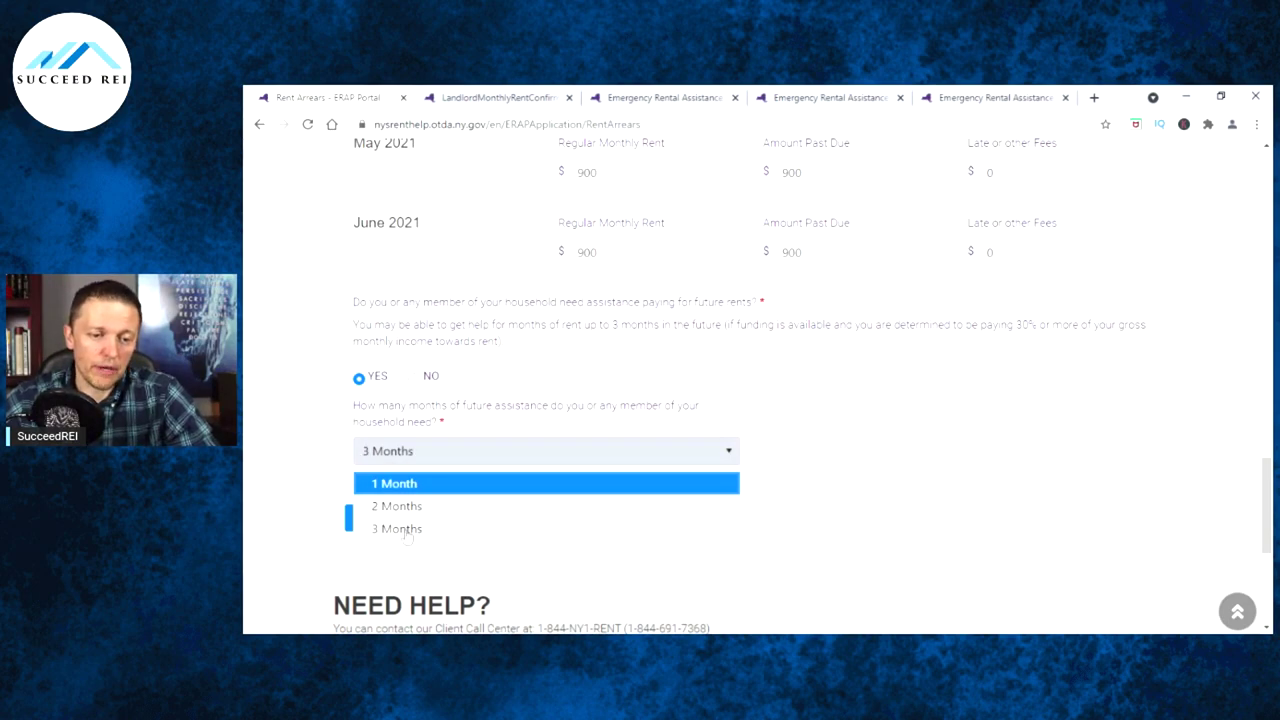
Step: Save the rent arrears section and go on to the utilities assistance question
scroll(534, 409, "up", 2)
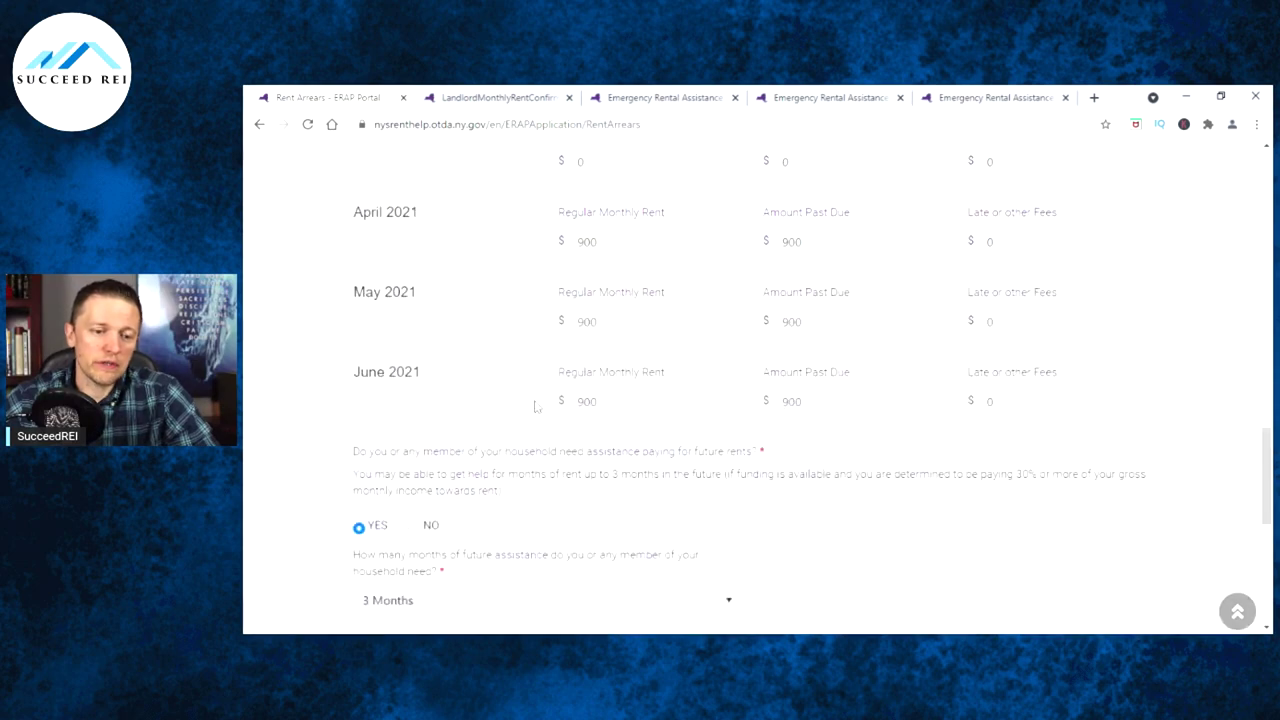
scroll(408, 460, "down", 2)
left_click(372, 516)
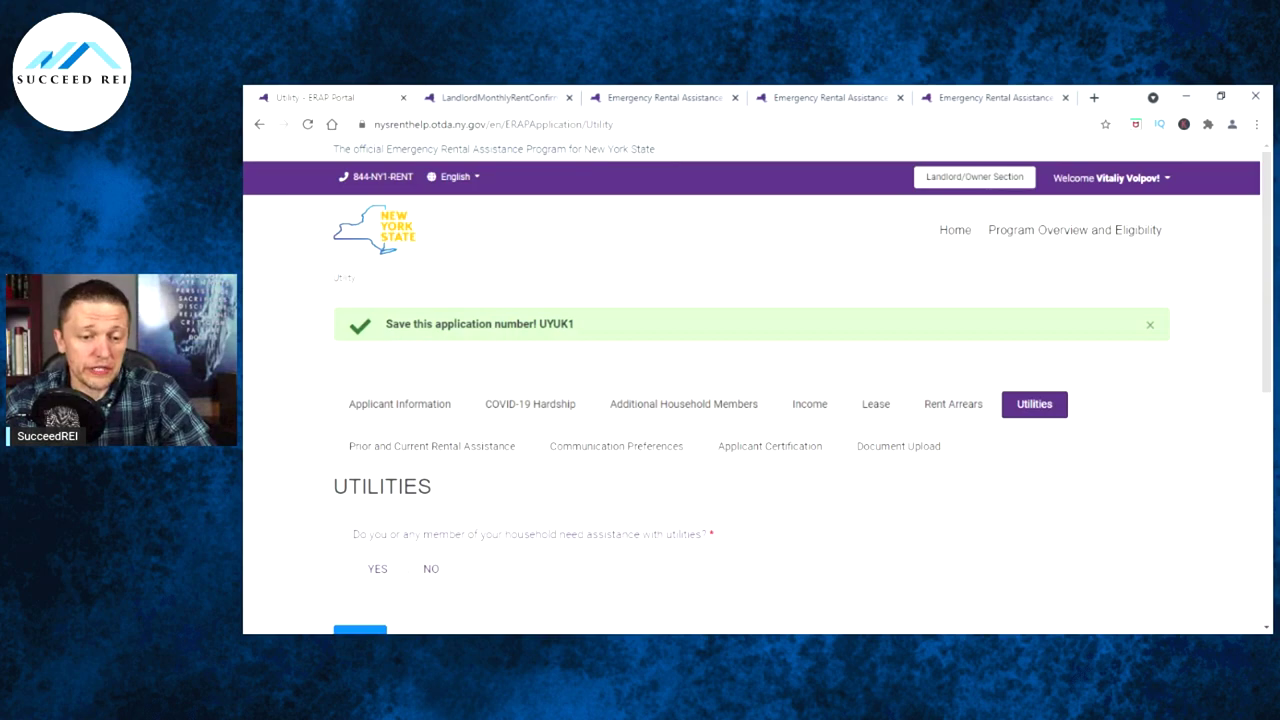
scroll(675, 320, "down", 3)
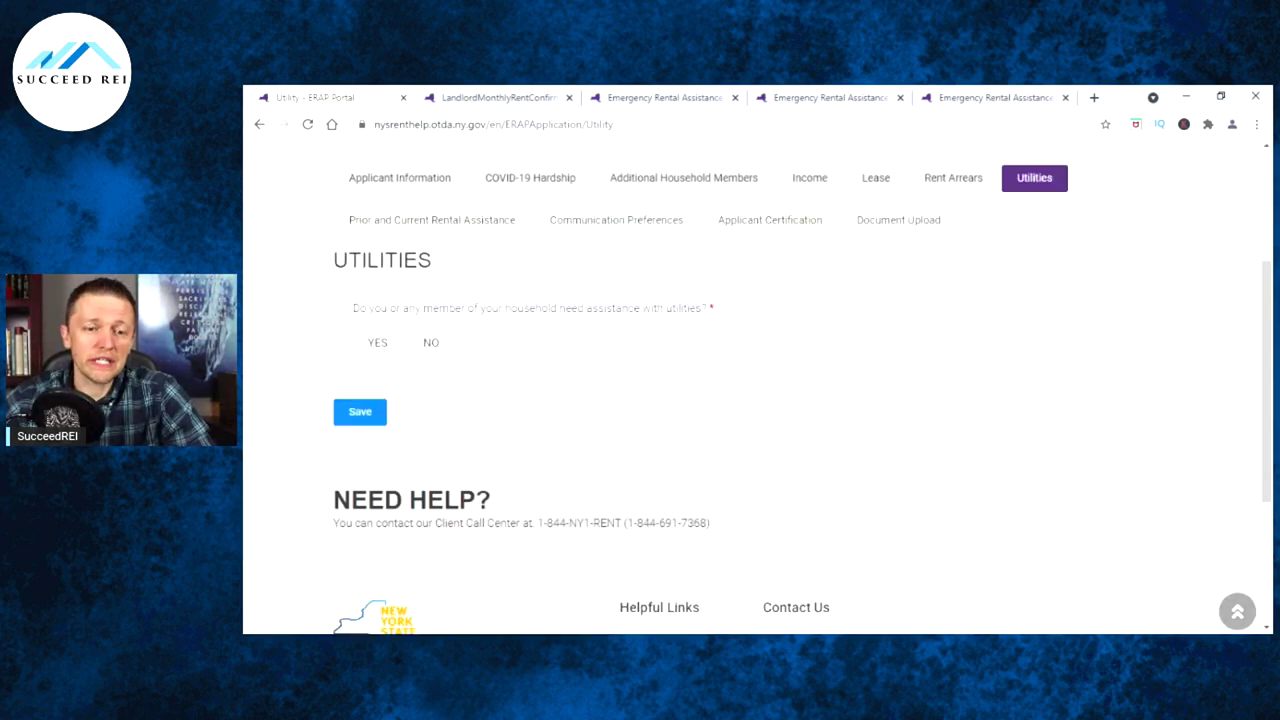
Step: Answer YES to needing assistance with utilities and to paying separately for heat and for gas
left_click(359, 346)
scroll(851, 309, "down", 1)
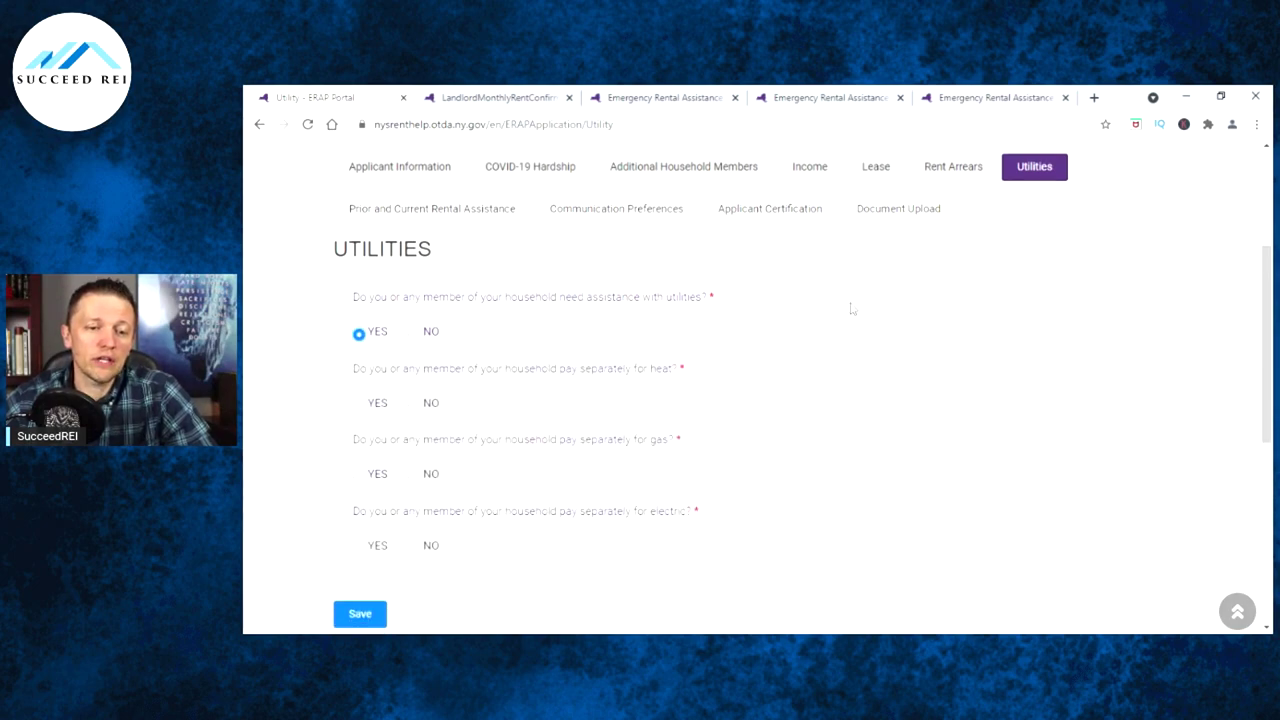
scroll(851, 309, "down", 1)
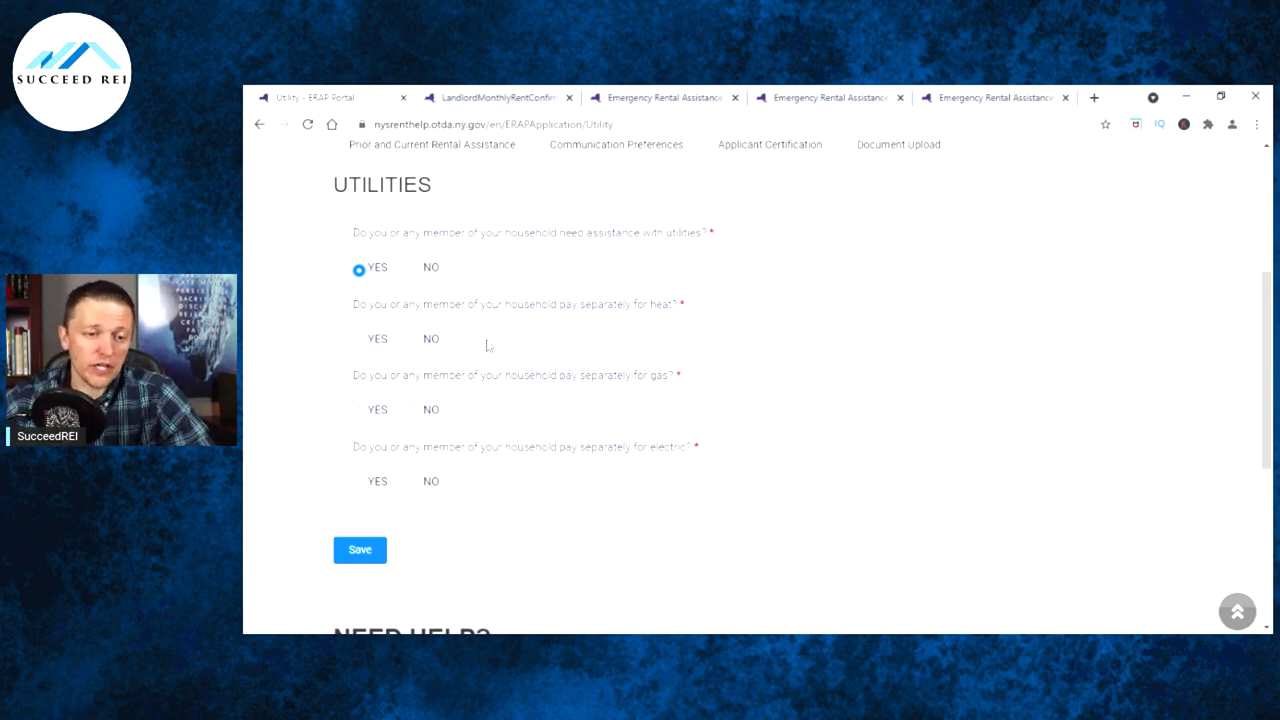
left_click(358, 343)
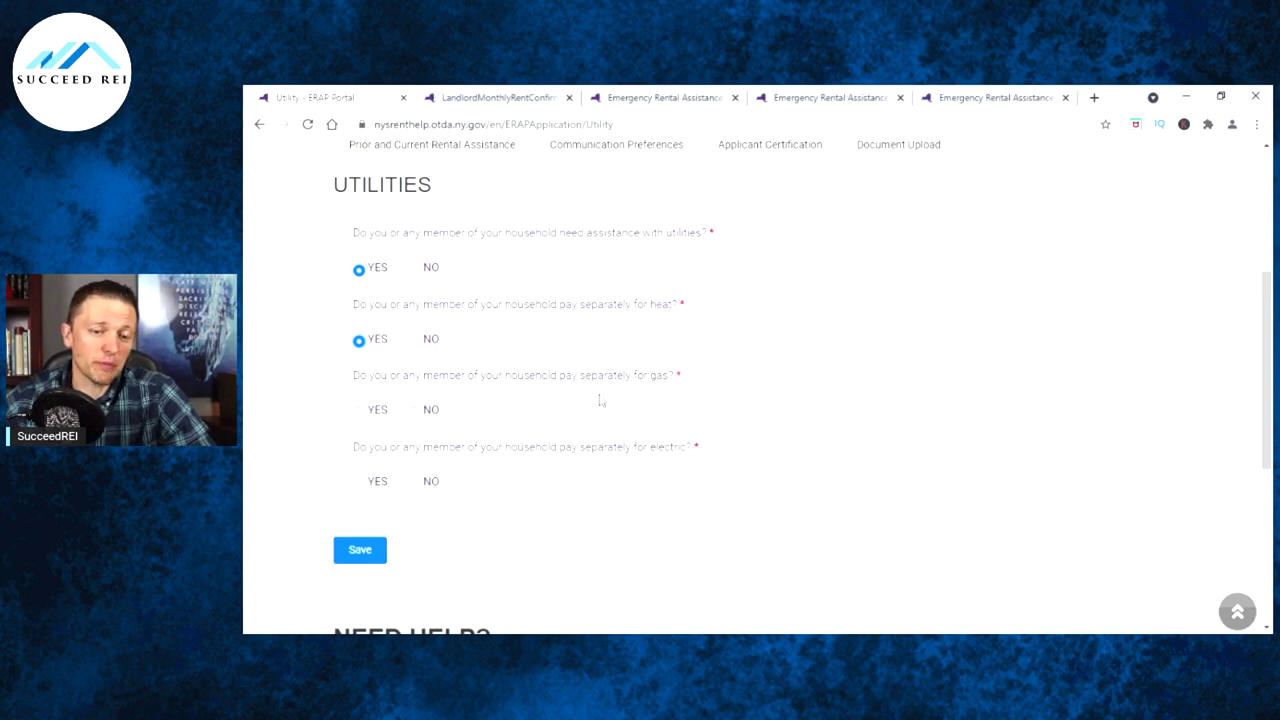
left_click(358, 412)
scroll(603, 331, "down", 2)
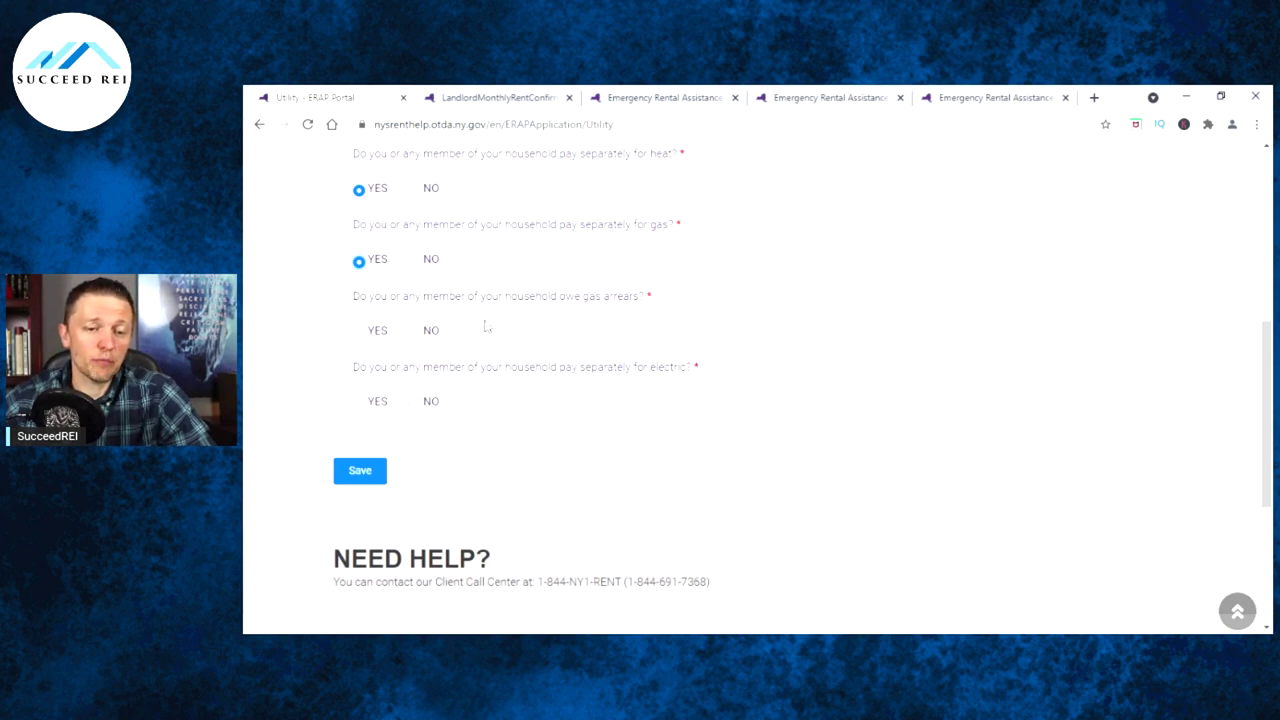
Step: Answer NO to owing gas arrears and to paying separately for electric, and review the utilities answers
left_click(415, 333)
left_click(414, 404)
scroll(552, 364, "up", 1)
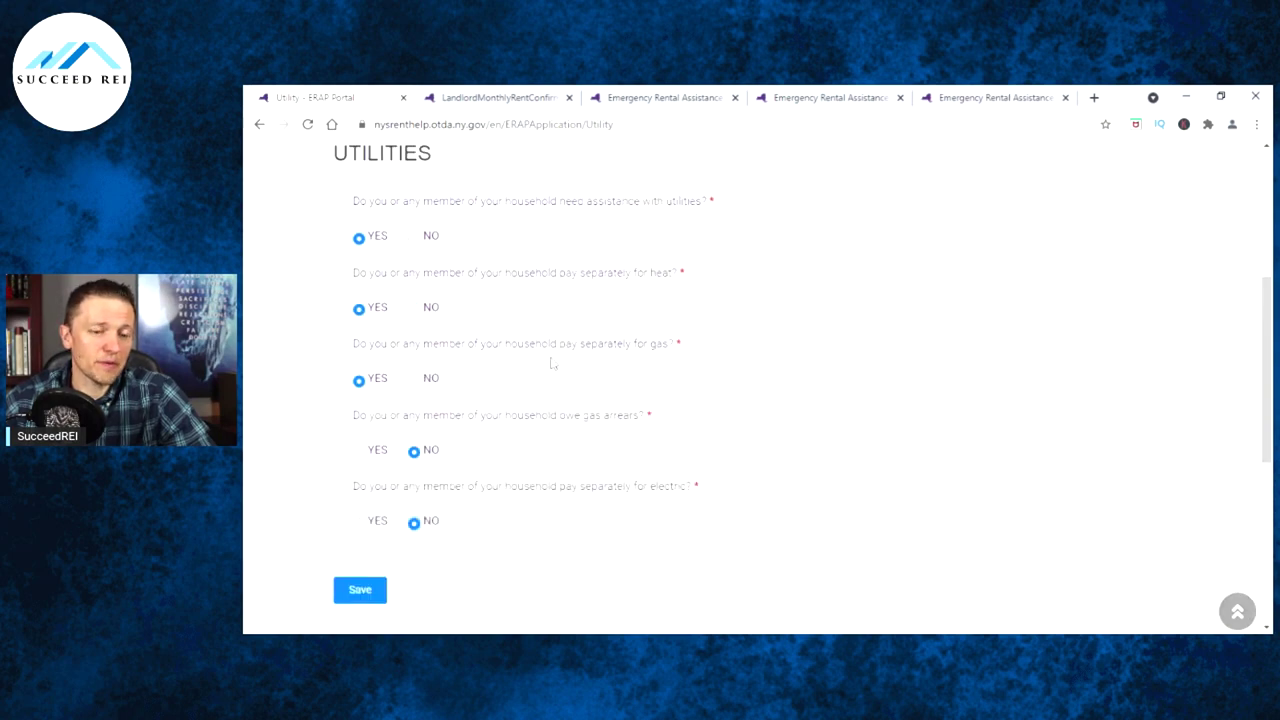
scroll(534, 360, "up", 1)
scroll(517, 354, "down", 2)
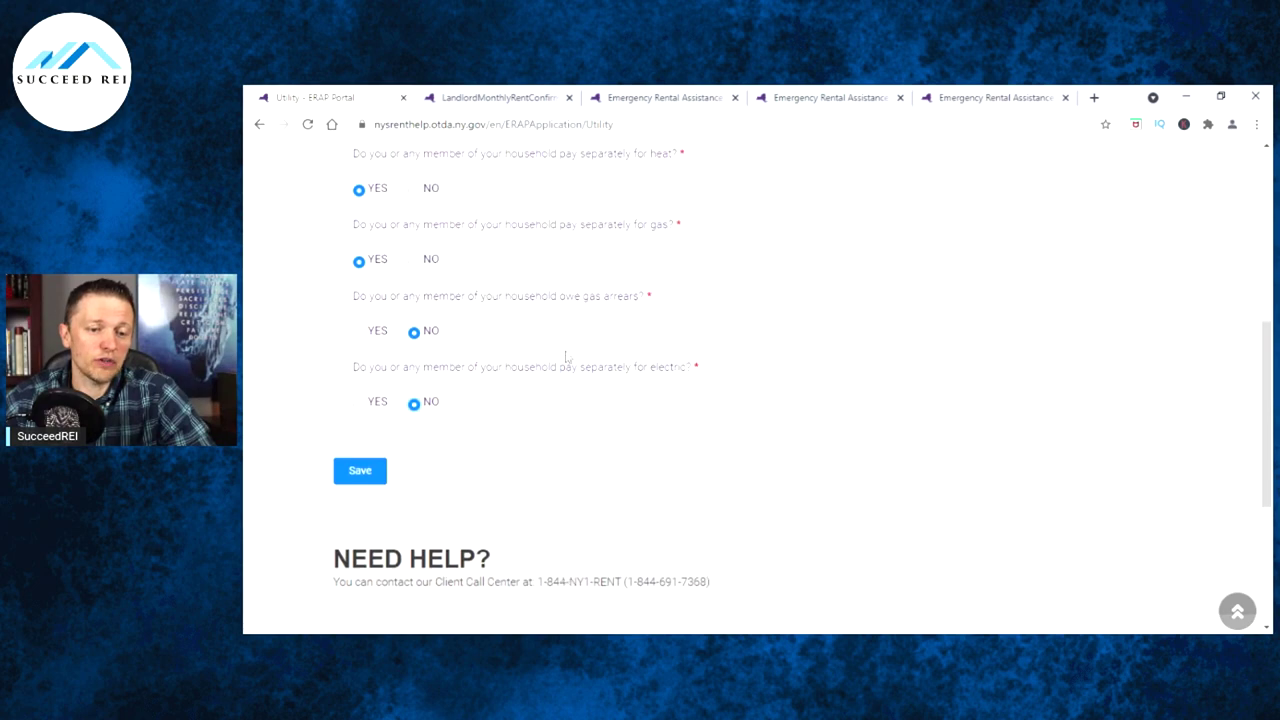
scroll(566, 356, "up", 2)
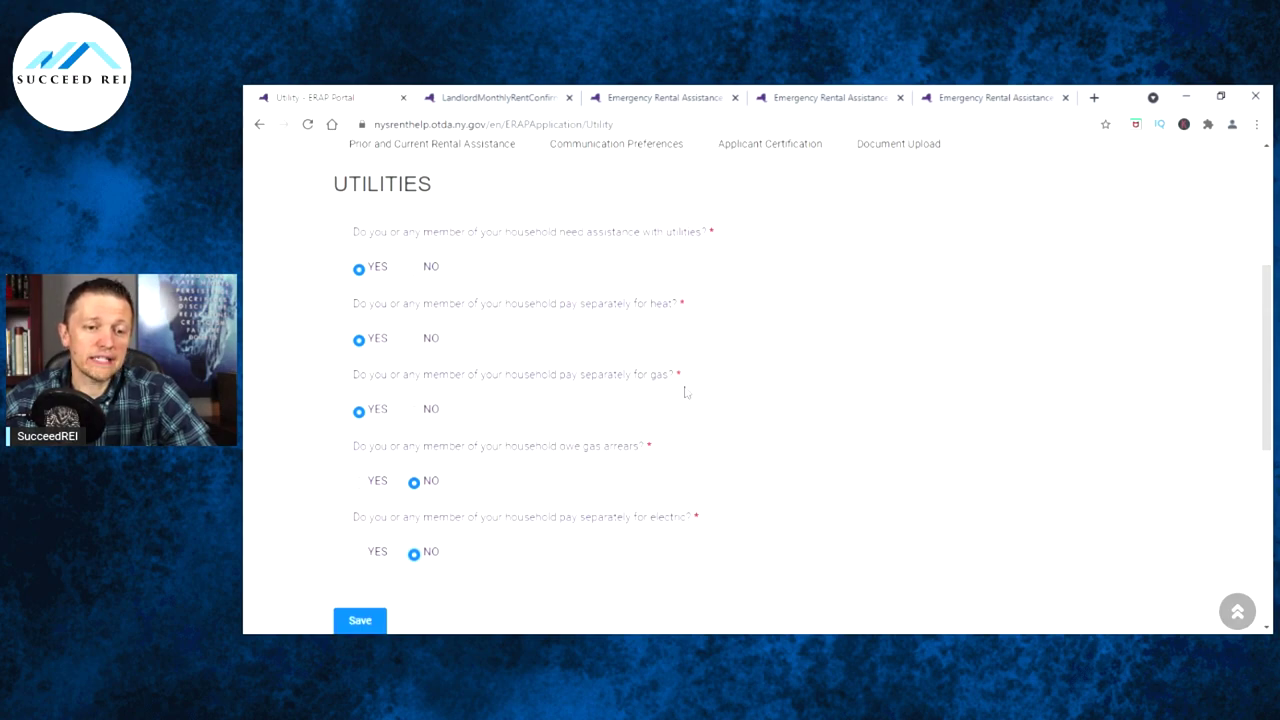
scroll(681, 387, "down", 1)
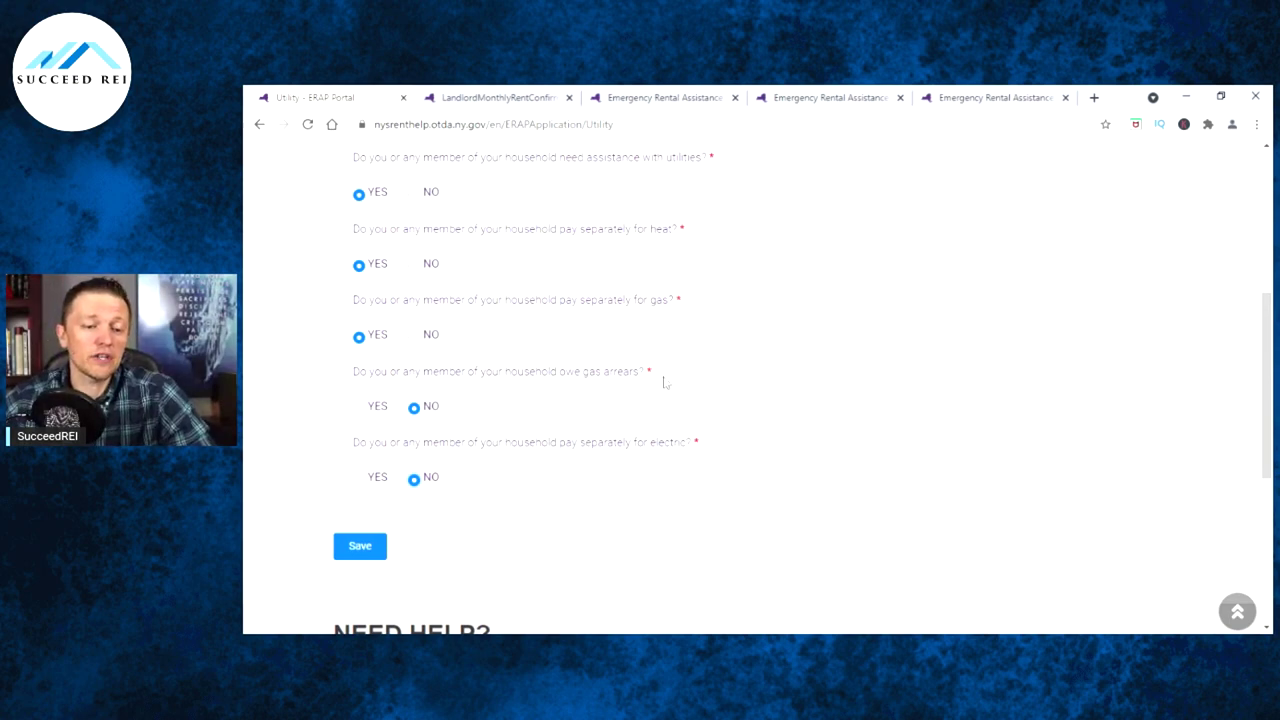
scroll(645, 376, "up", 1)
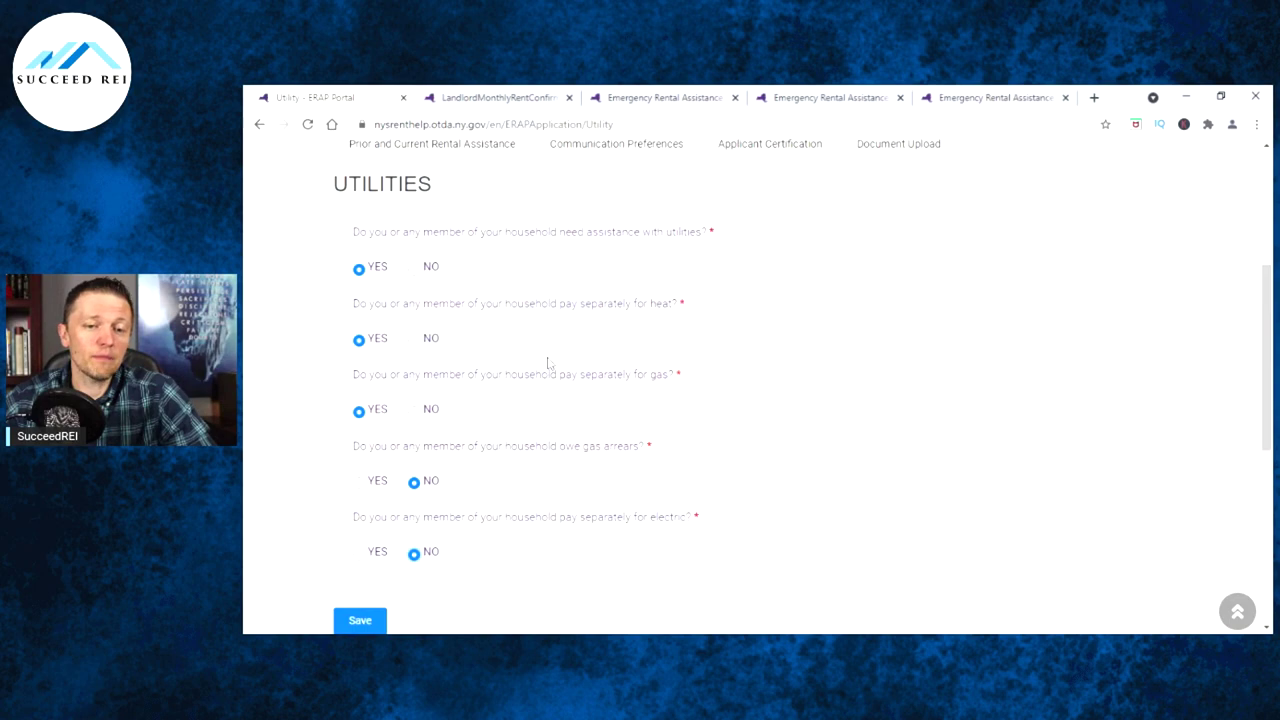
scroll(548, 363, "down", 1)
left_click(358, 543)
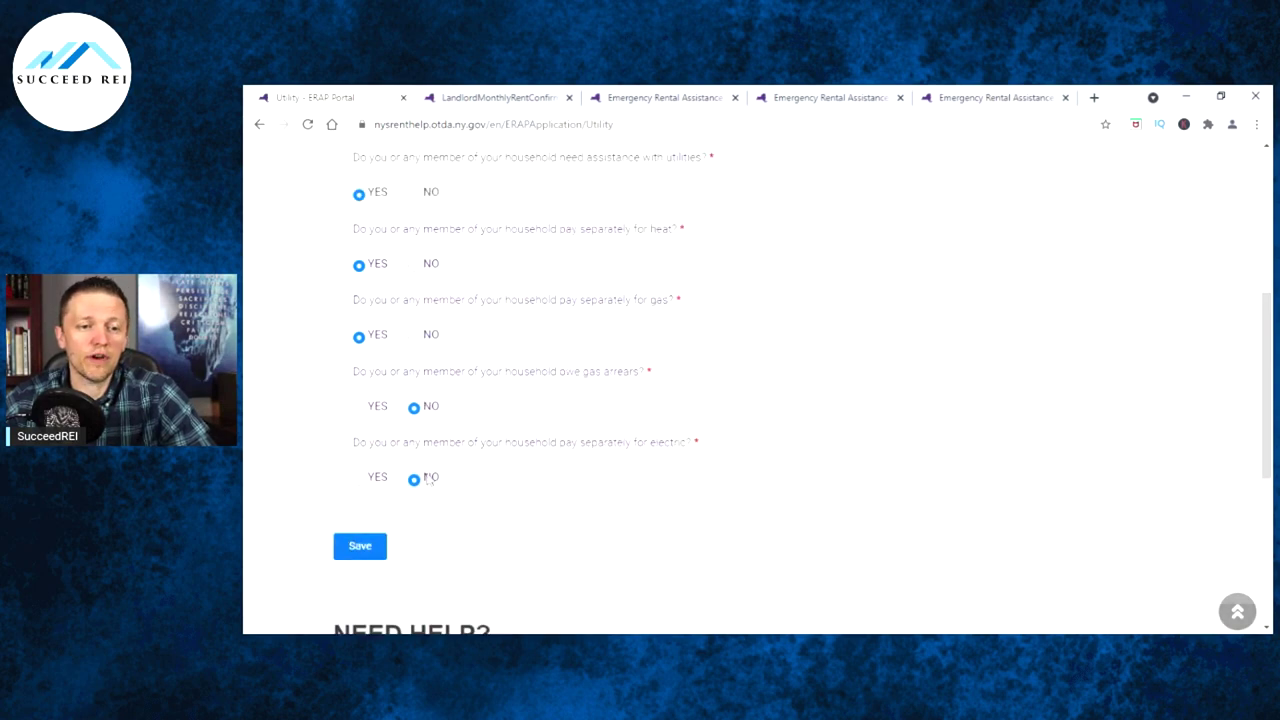
scroll(563, 289, "up", 1)
scroll(563, 289, "down", 1)
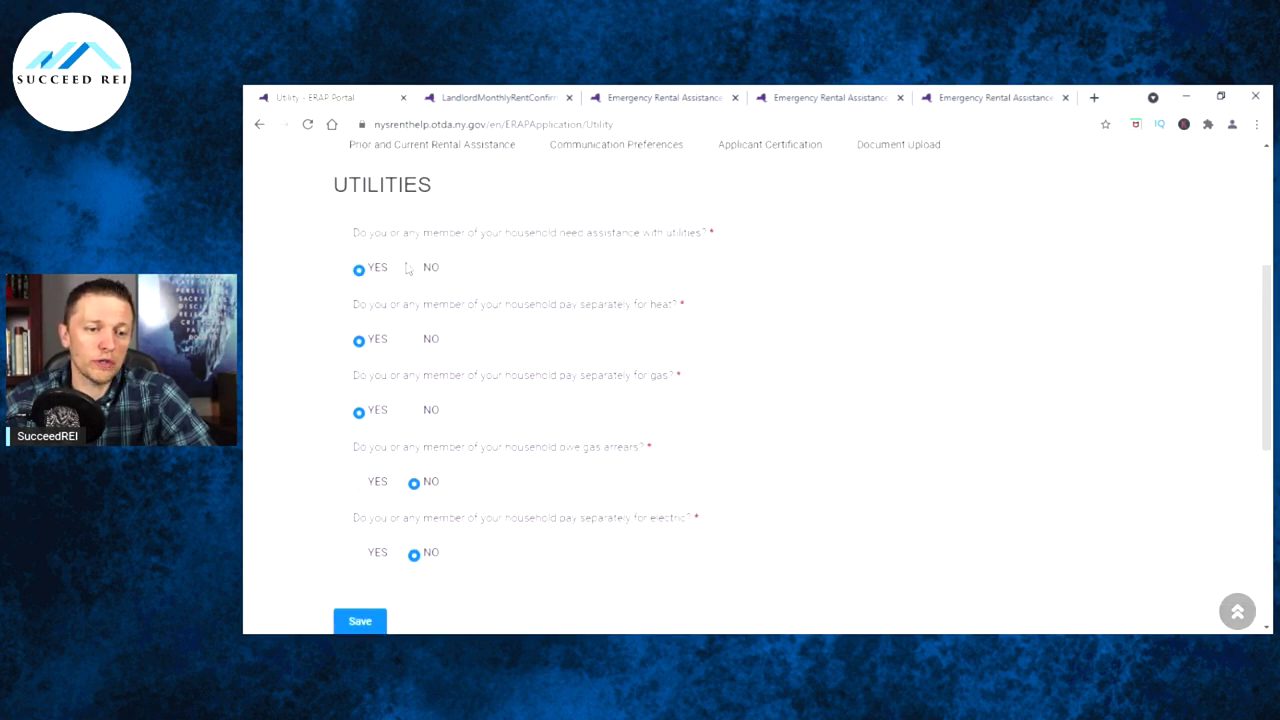
Step: Switch utilities assistance to NO and back to YES, and answer YES to paying separately for electric and owing electric arrears
left_click(413, 269)
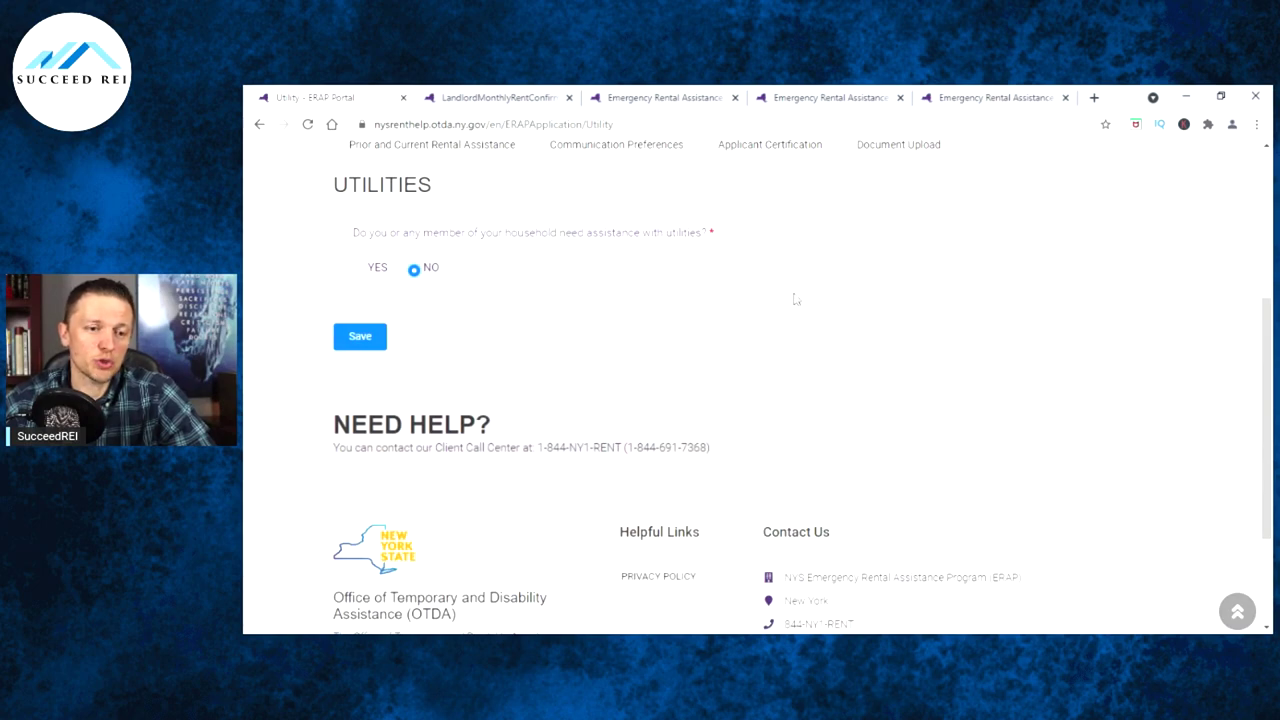
left_click(360, 272)
scroll(586, 280, "down", 2)
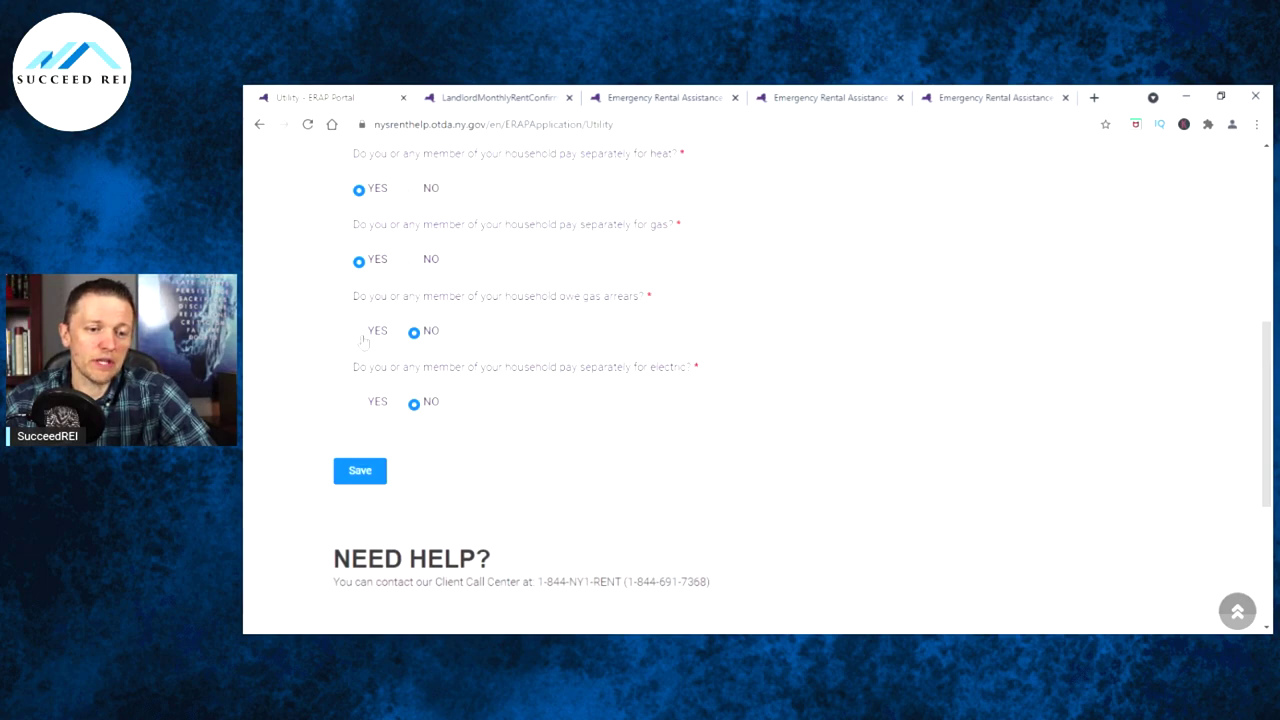
left_click(359, 404)
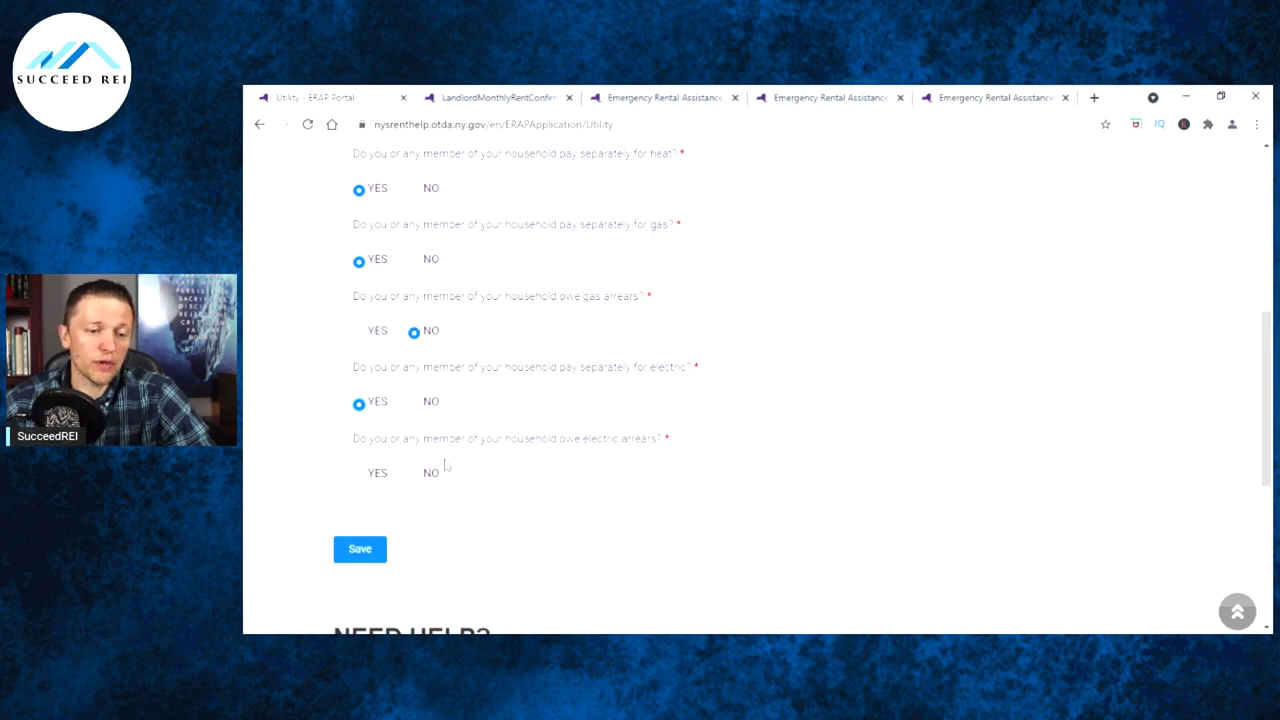
left_click(360, 480)
scroll(734, 331, "down", 3)
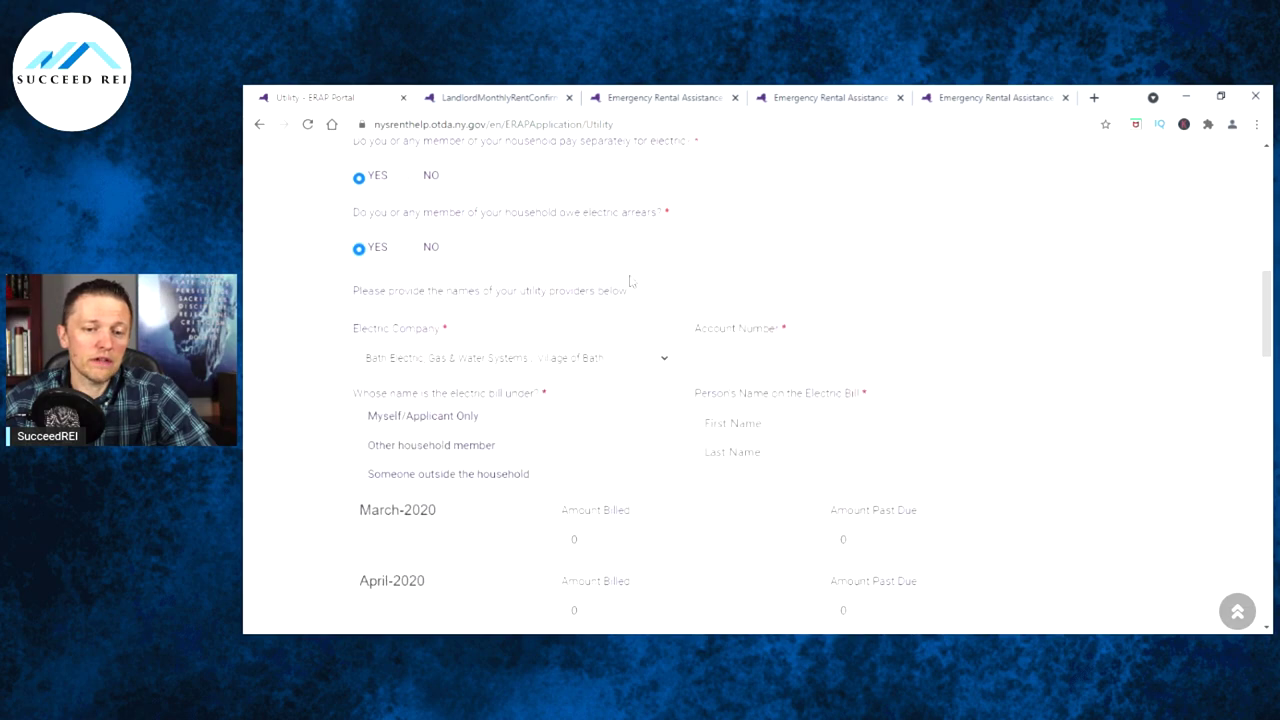
Step: Examine the electric company, account and bill-holder fields and the monthly billed and past-due amounts from March 2020 to June 2021
scroll(594, 251, "down", 2)
scroll(594, 251, "up", 1)
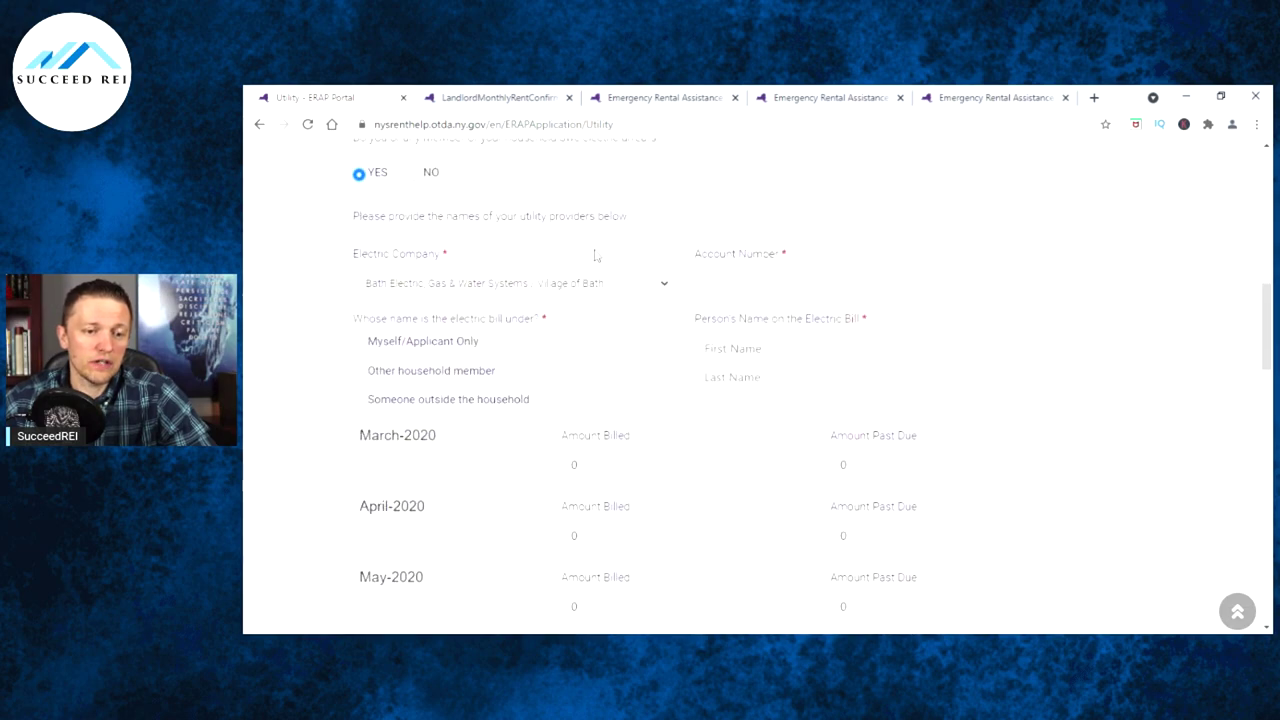
scroll(594, 256, "up", 1)
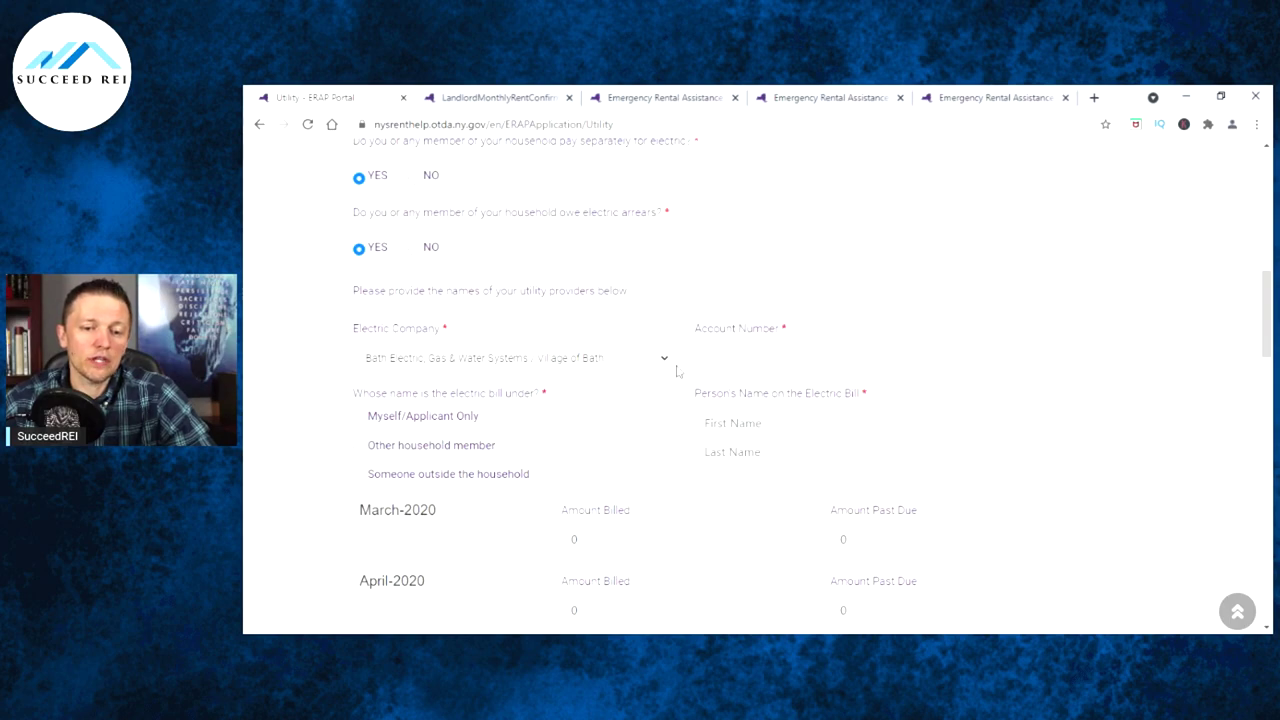
key("Tab")
scroll(1016, 315, "down", 1)
scroll(566, 360, "down", 1)
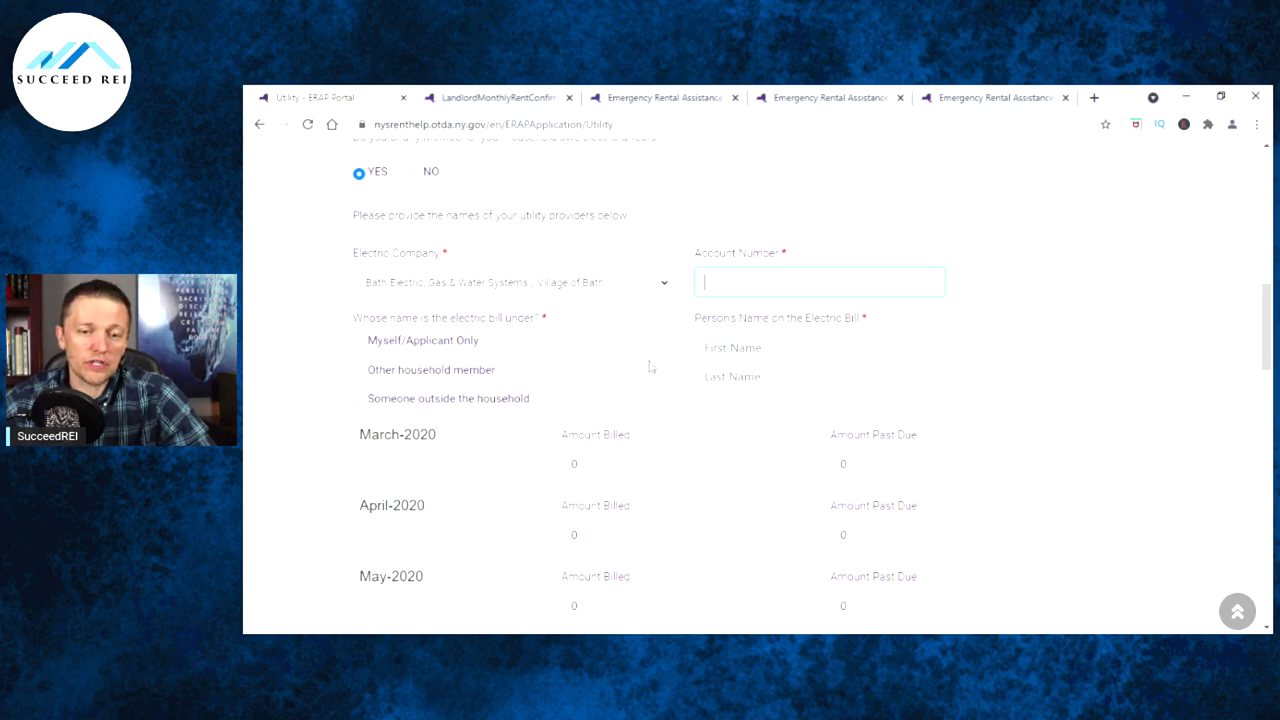
scroll(1010, 298, "down", 3)
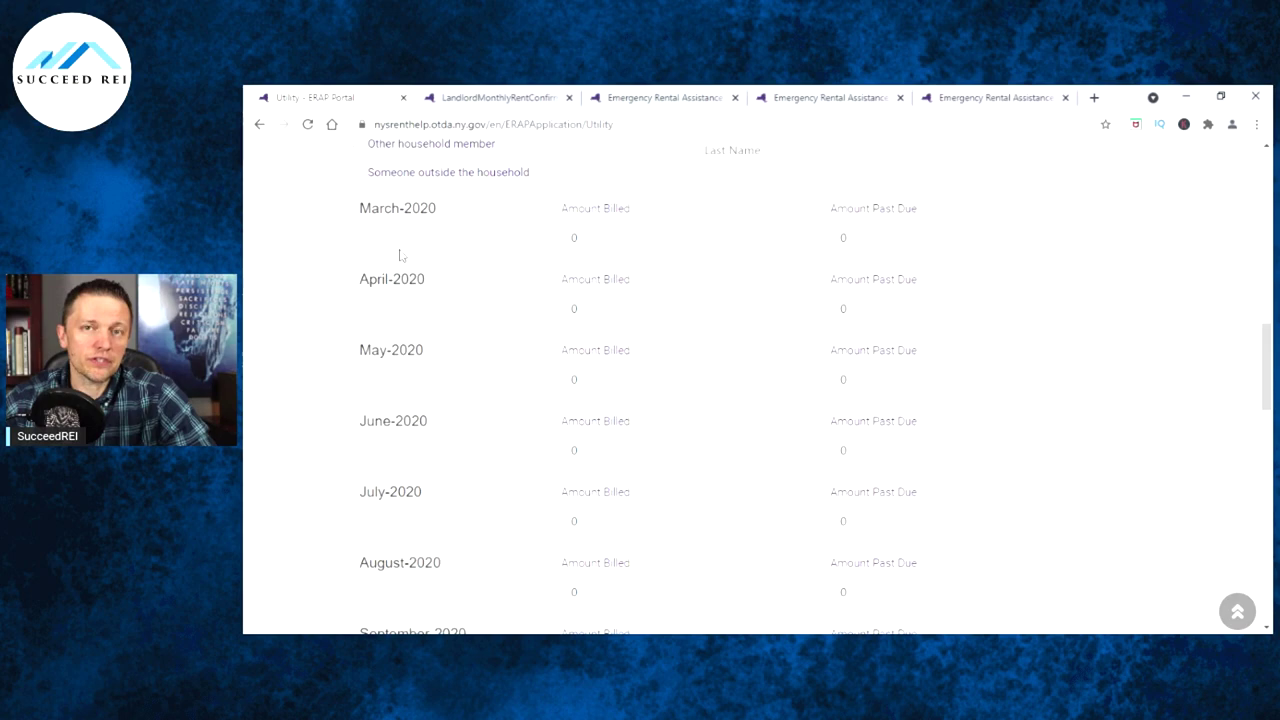
scroll(451, 249, "down", 10)
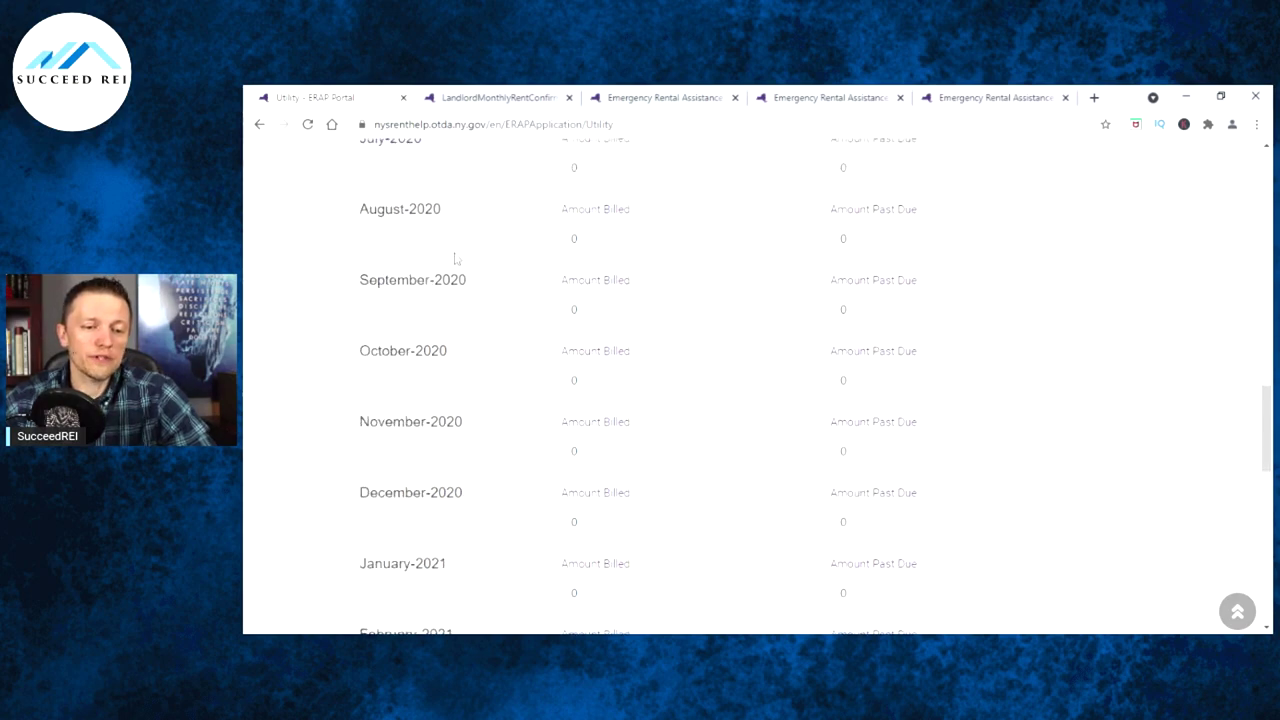
scroll(466, 258, "down", 1)
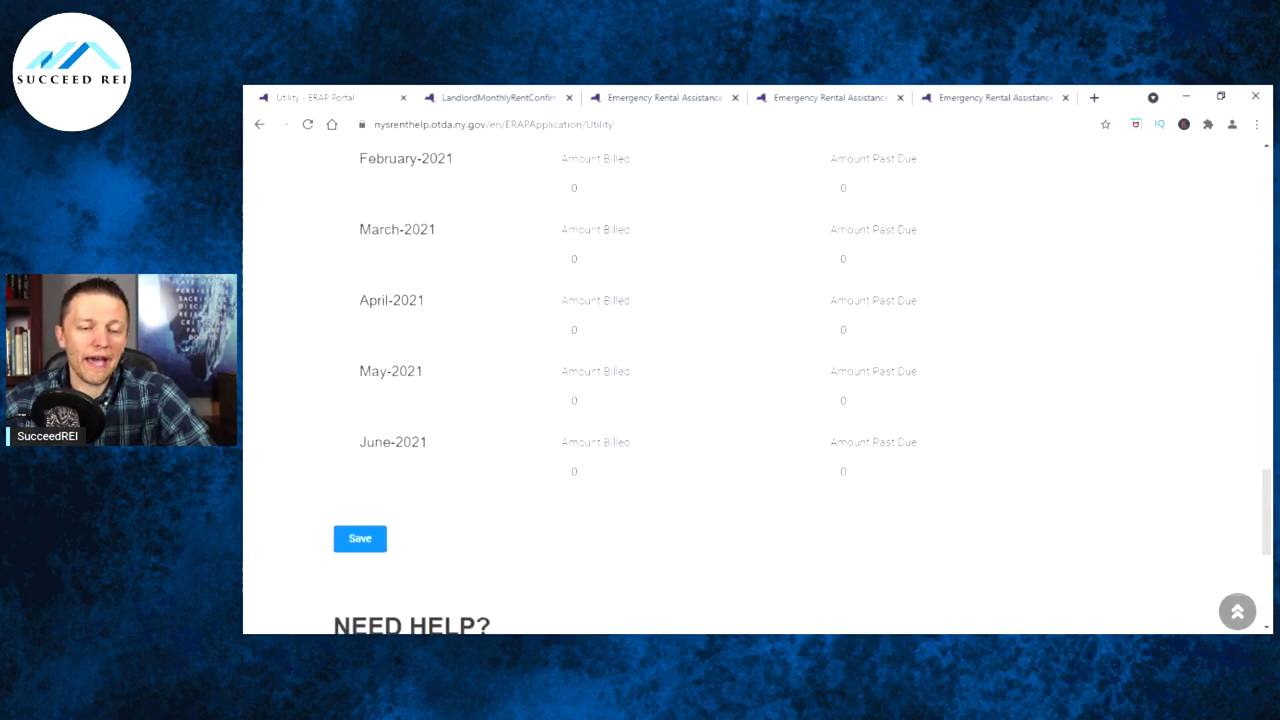
scroll(745, 400, "up", 7)
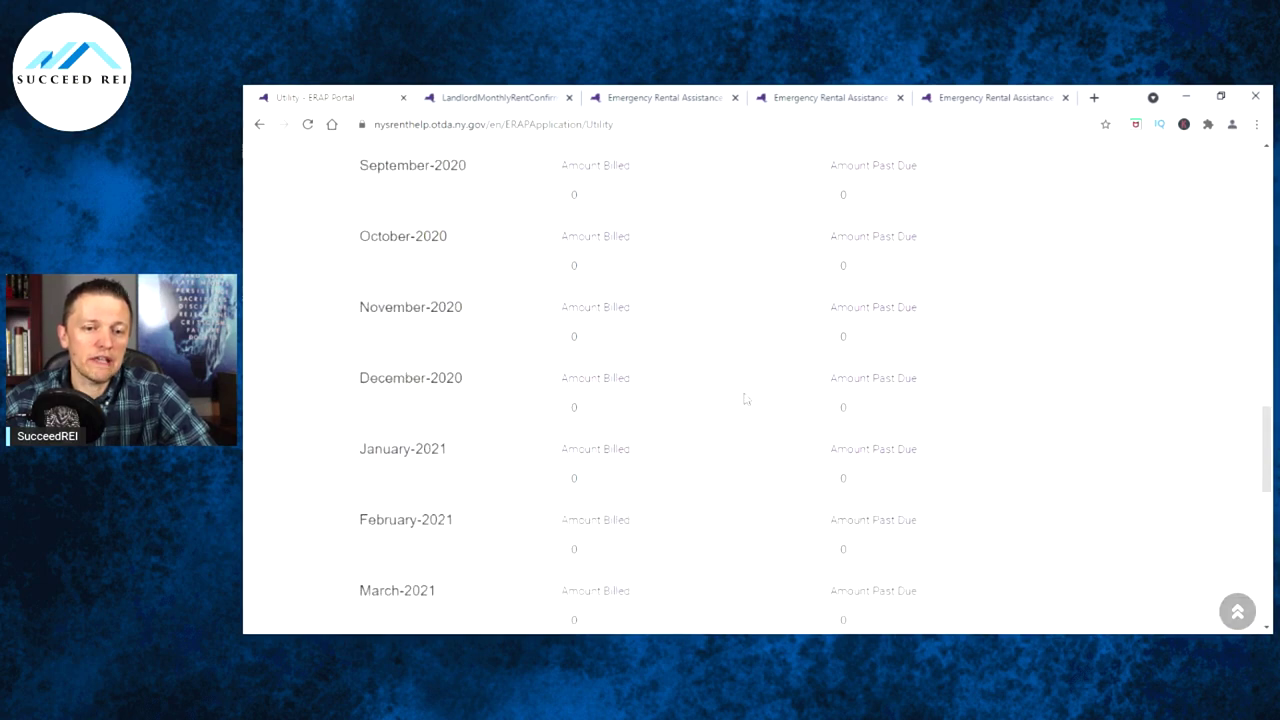
scroll(726, 330, "down", 4)
scroll(725, 341, "down", 4)
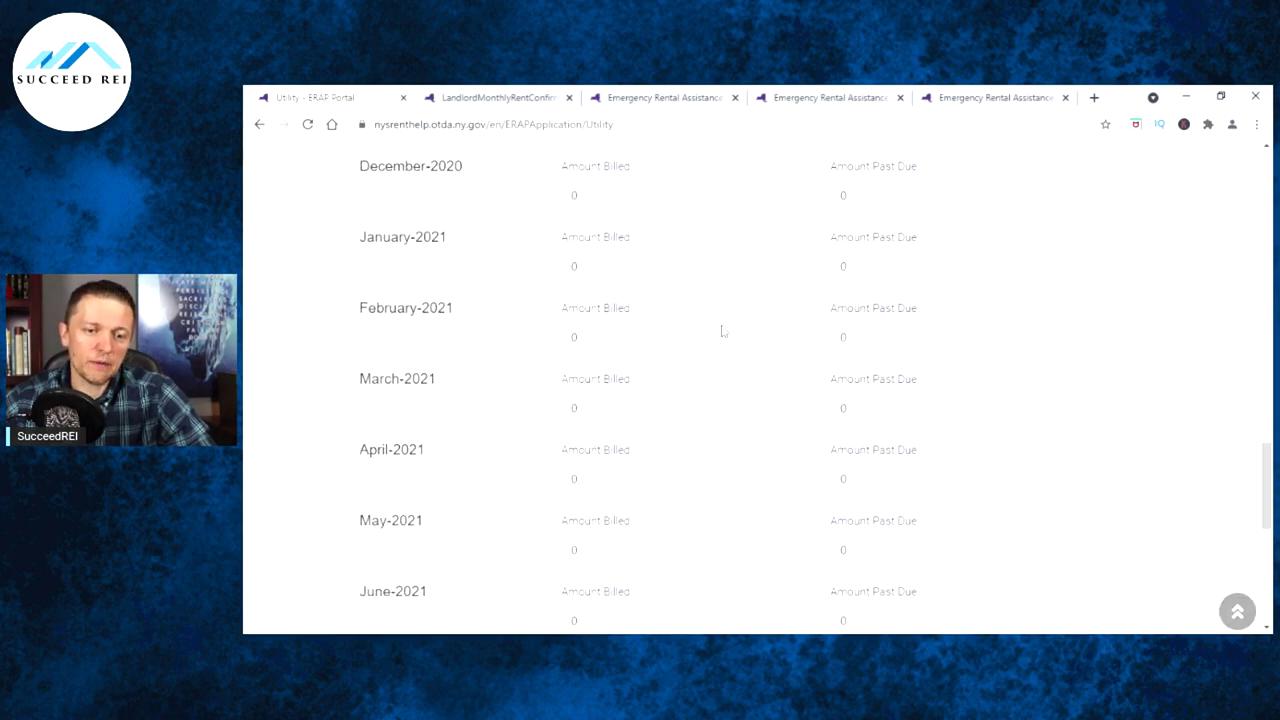
scroll(677, 346, "up", 5)
scroll(669, 353, "up", 8)
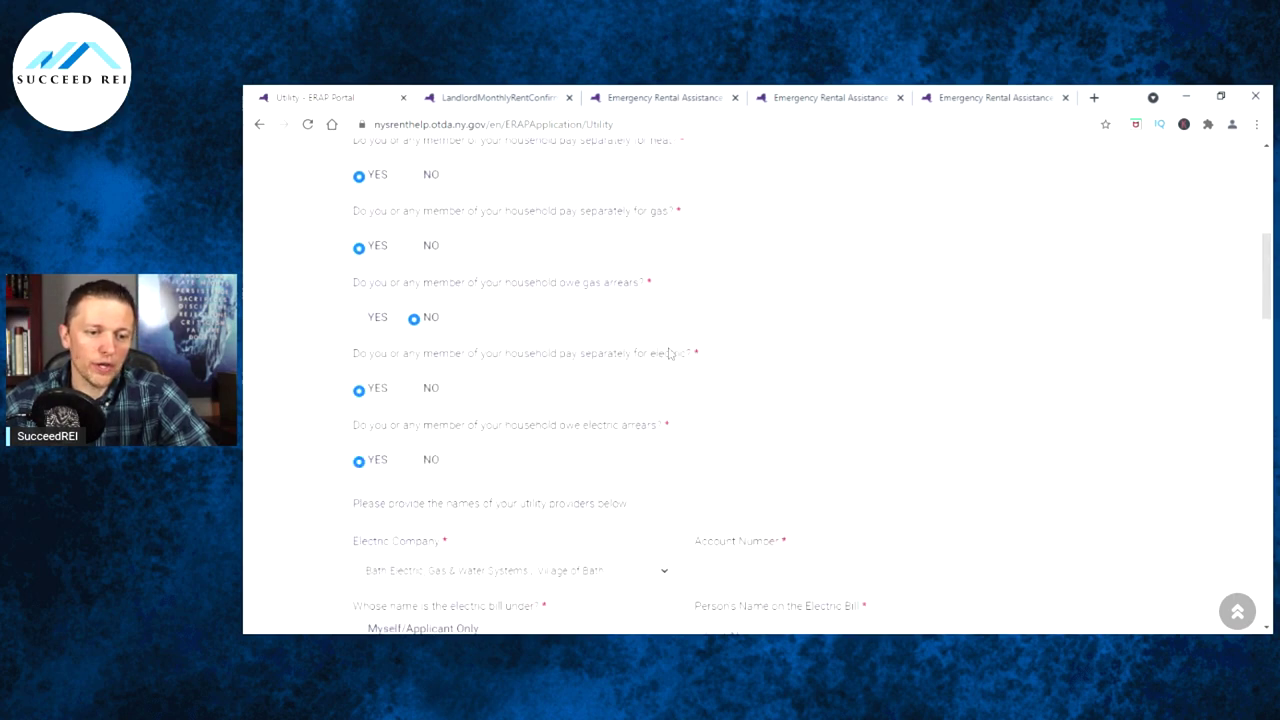
scroll(669, 353, "up", 1)
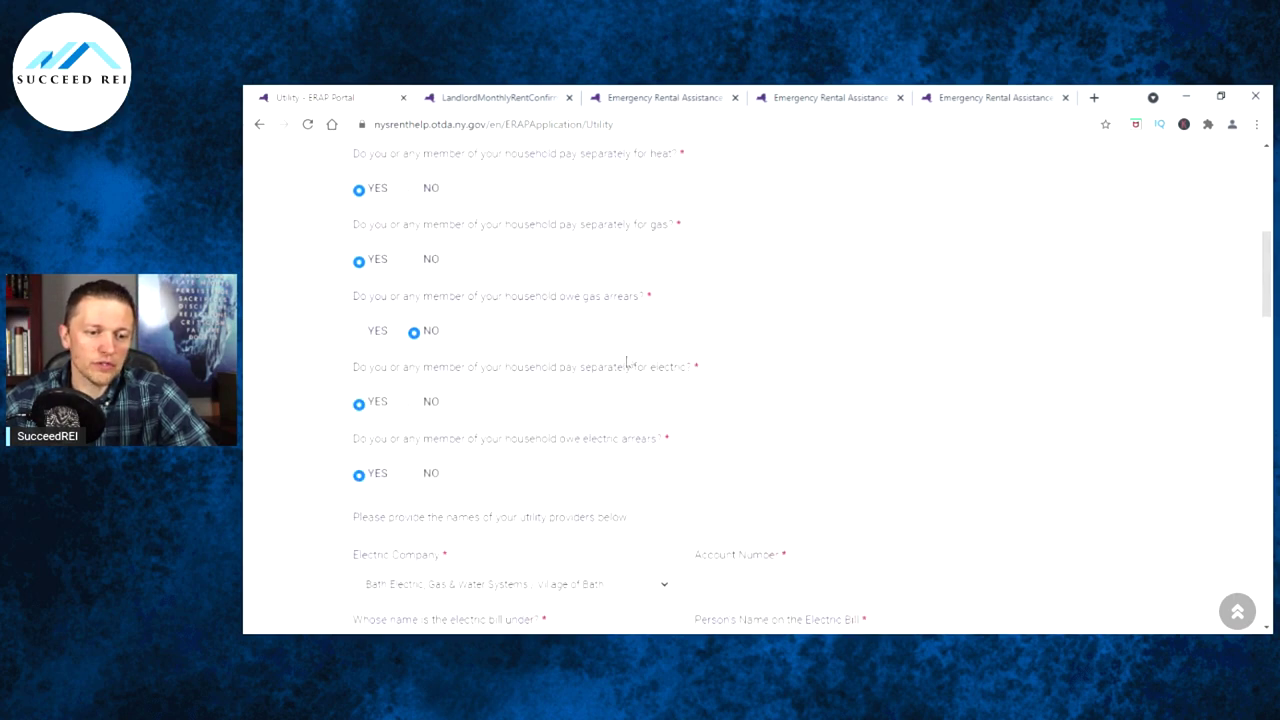
Step: Answer NO to needing assistance with utilities and save the section to go on to Prior and Current Rental Assistance
scroll(420, 415, "up", 3)
left_click(427, 424)
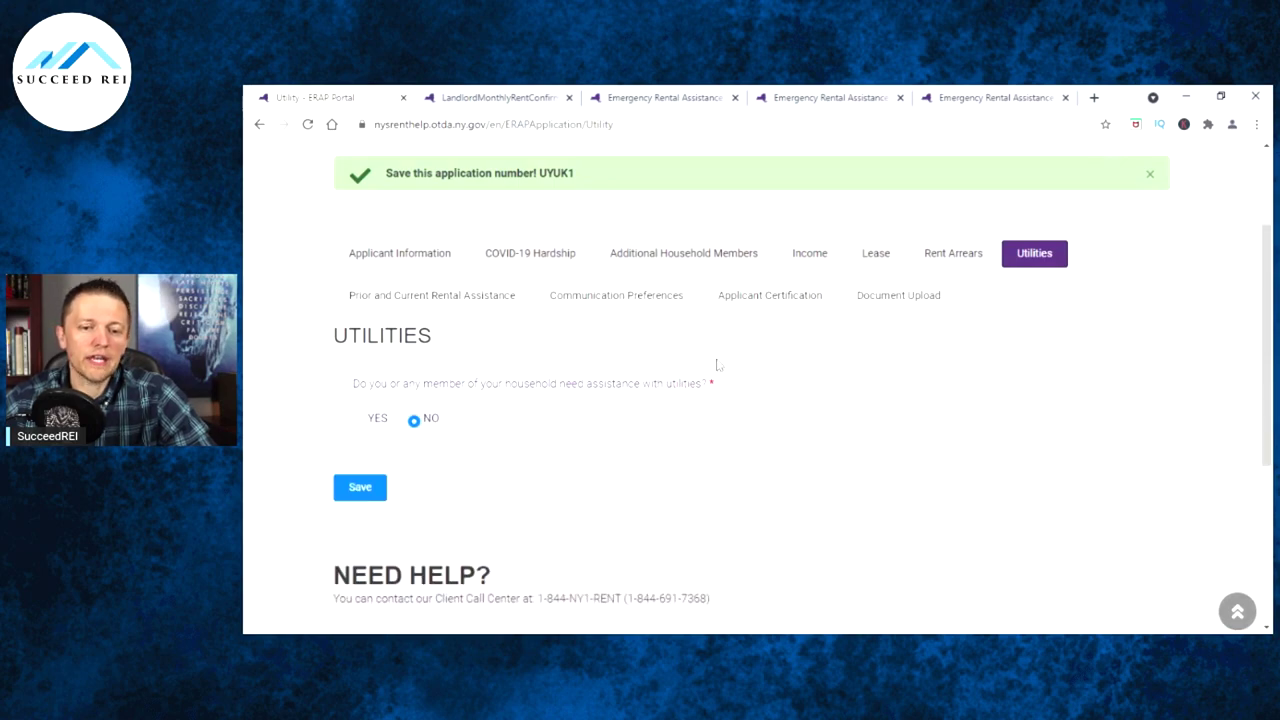
scroll(640, 349, "down", 2)
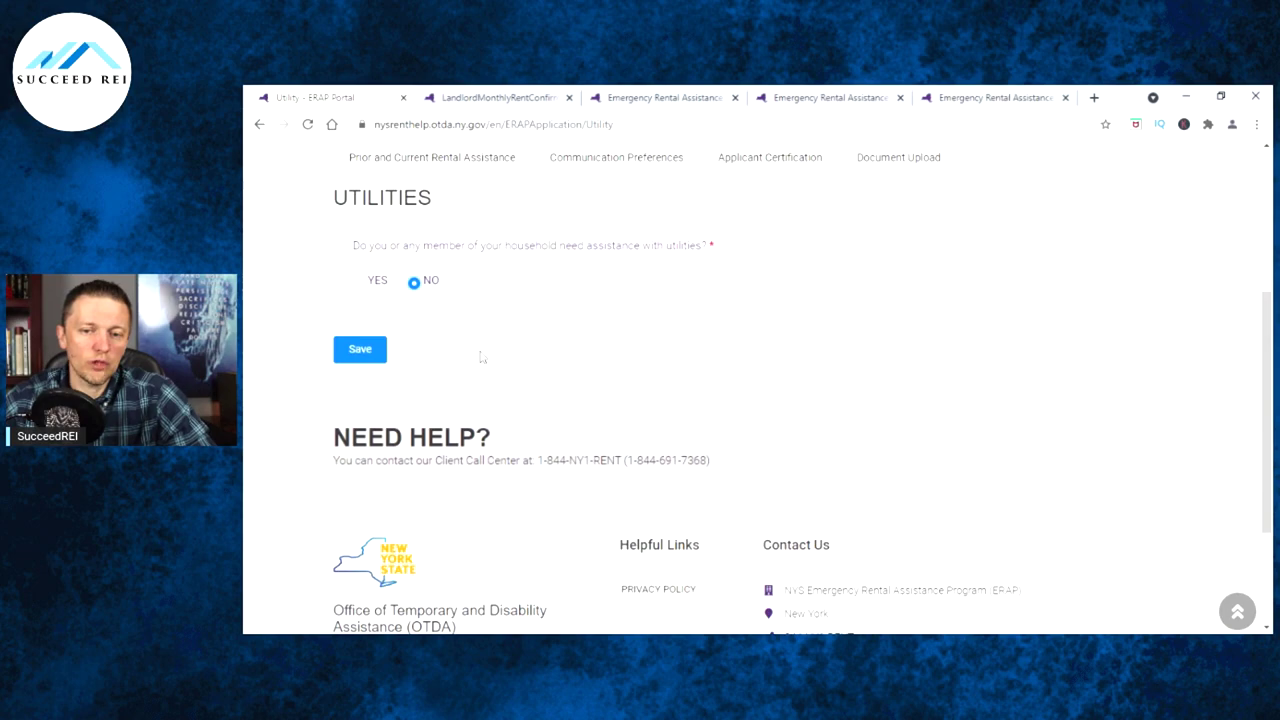
scroll(500, 390, "up", 3)
scroll(420, 460, "down", 1)
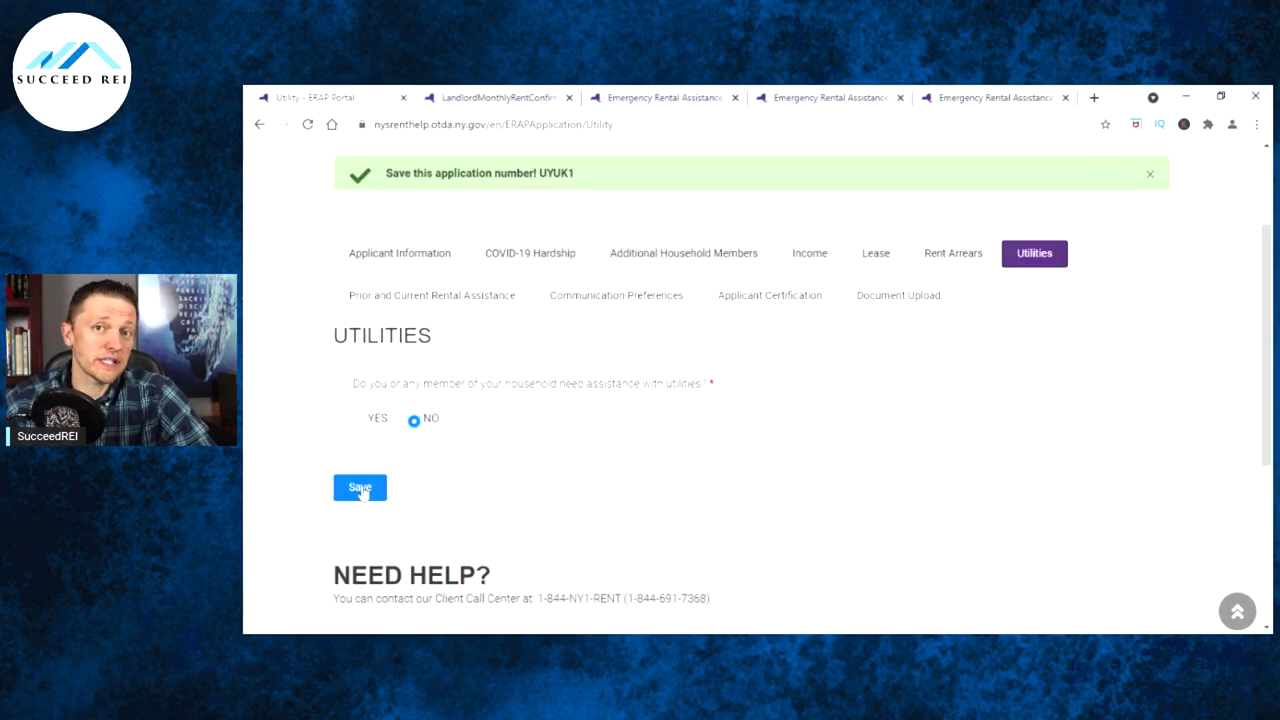
left_click(360, 488)
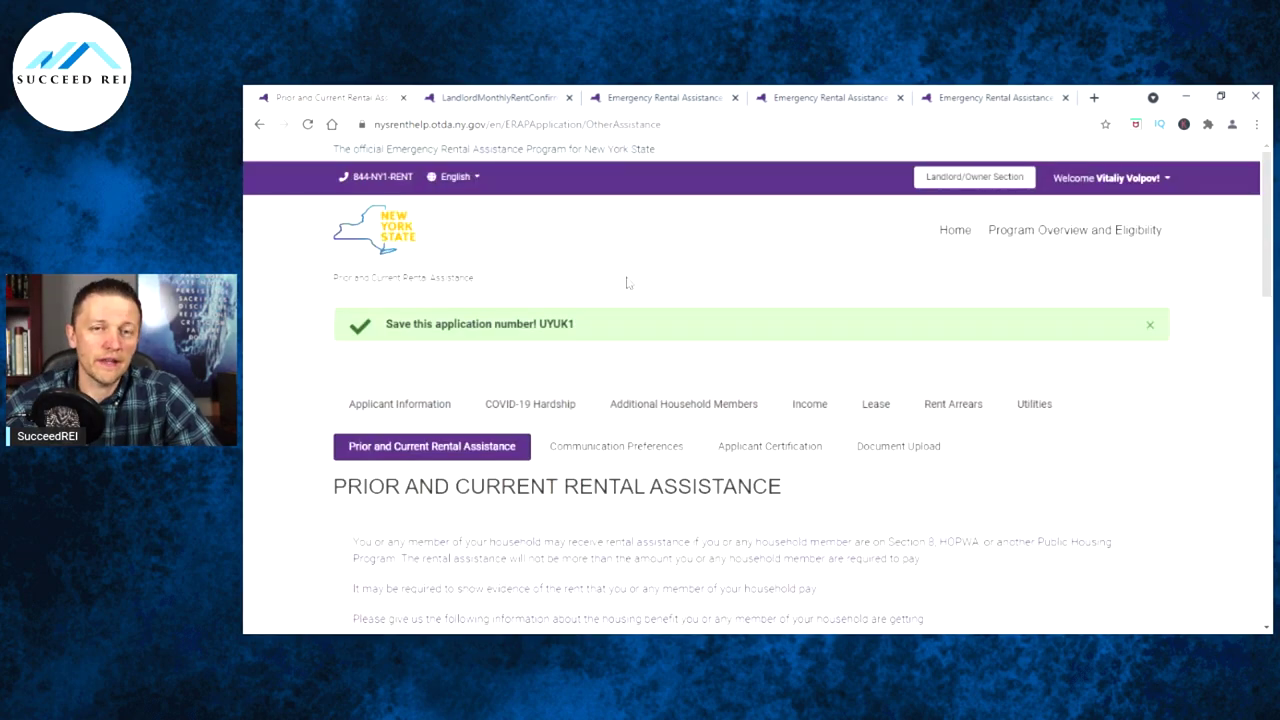
Step: Read the subsidized housing and Section 8 questions and the list of assistance programs that must be reported
scroll(620, 284, "down", 1)
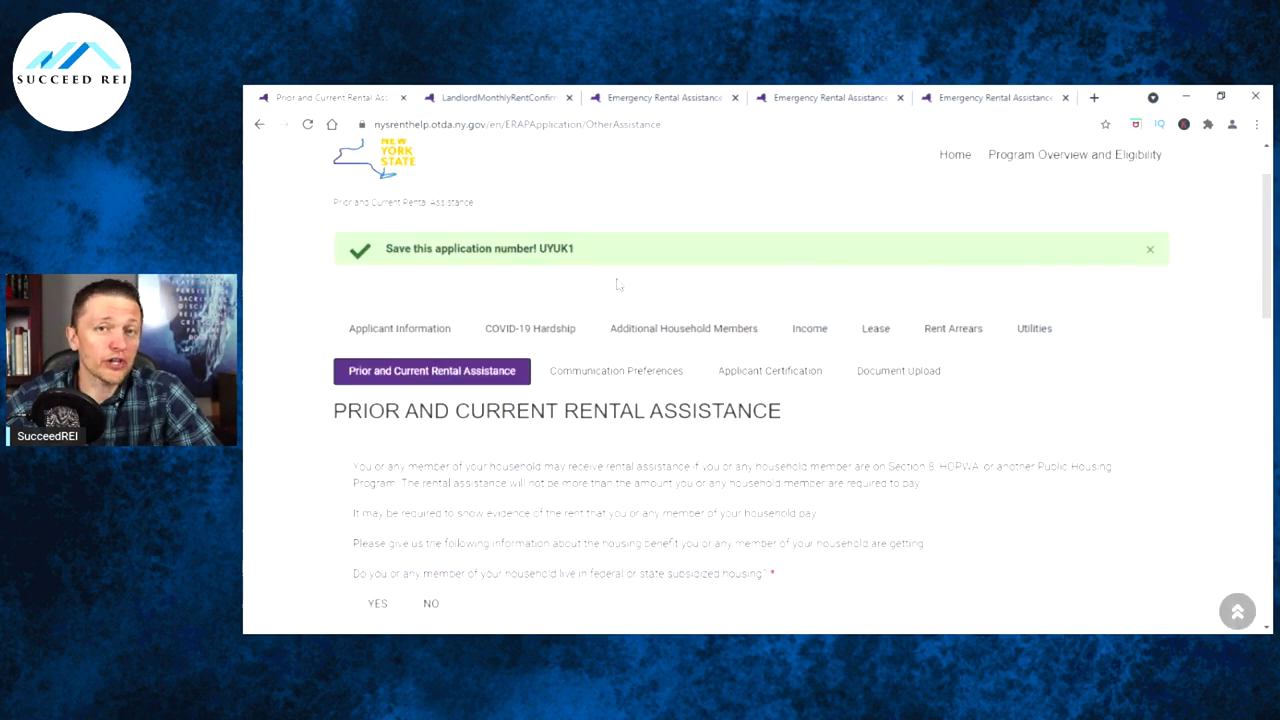
scroll(600, 275, "down", 3)
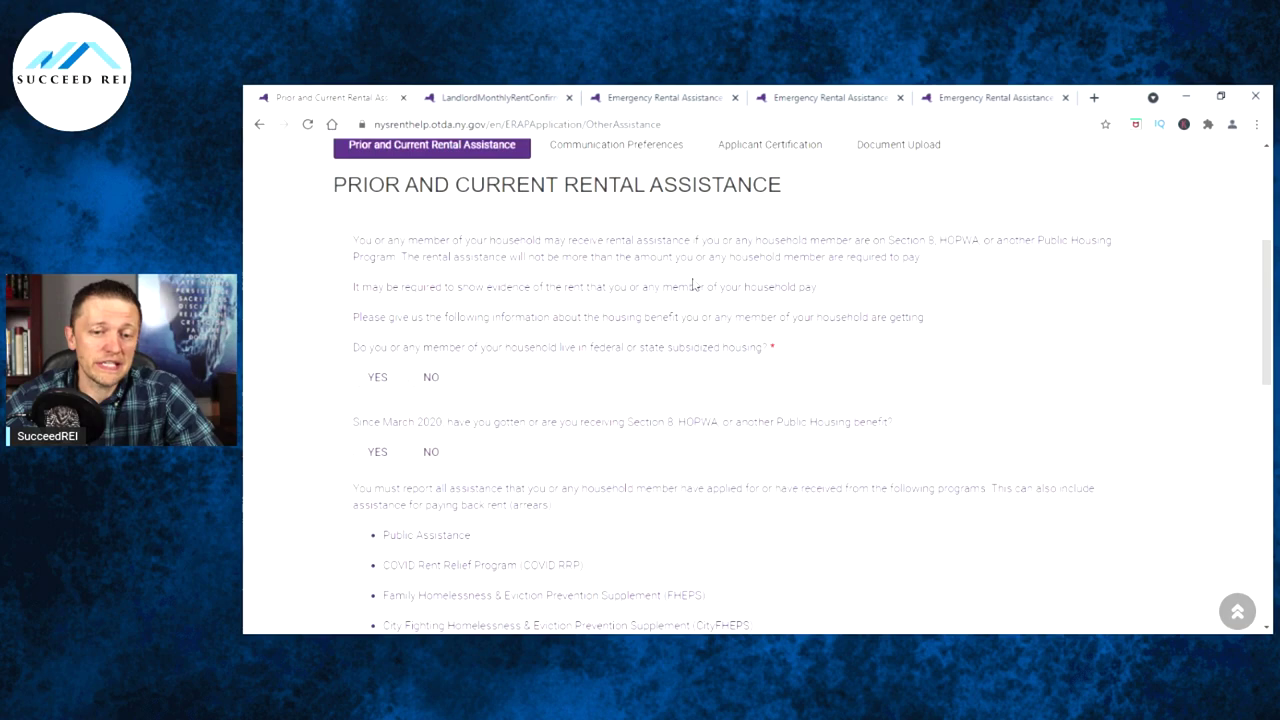
scroll(696, 286, "down", 1)
scroll(680, 286, "down", 1)
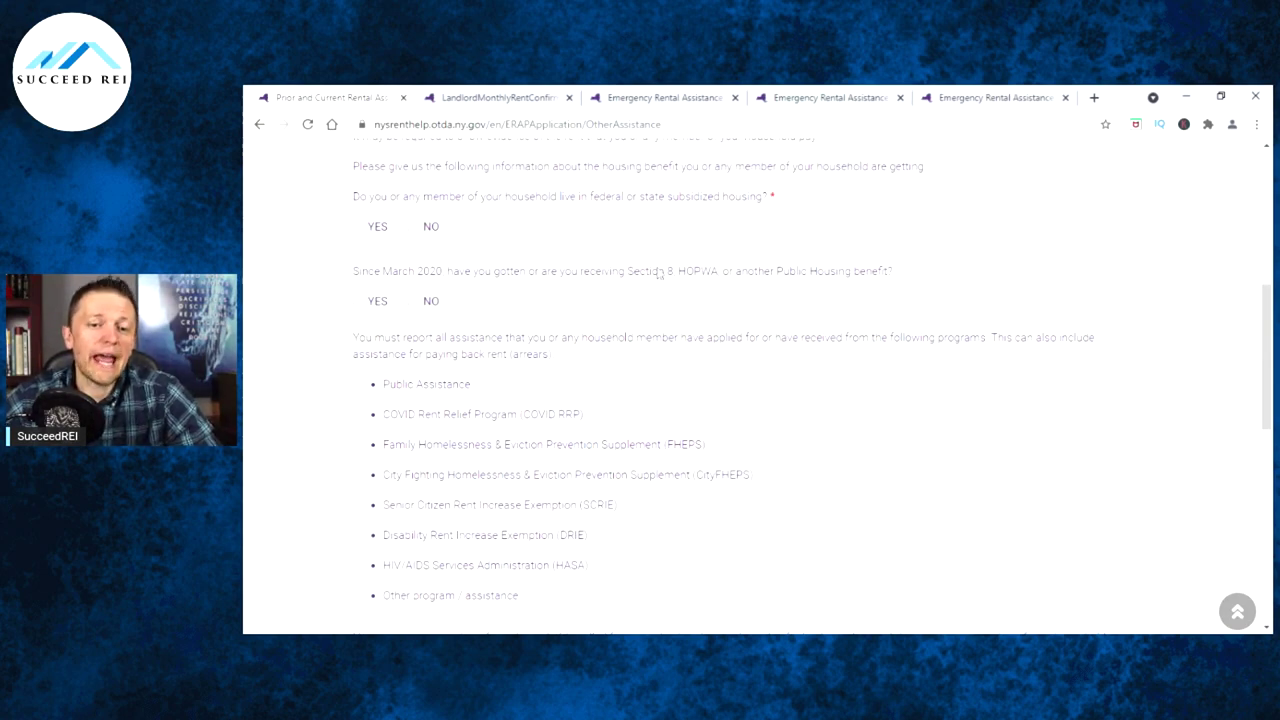
scroll(674, 330, "up", 1)
scroll(668, 332, "down", 2)
scroll(640, 325, "down", 3)
scroll(642, 327, "up", 5)
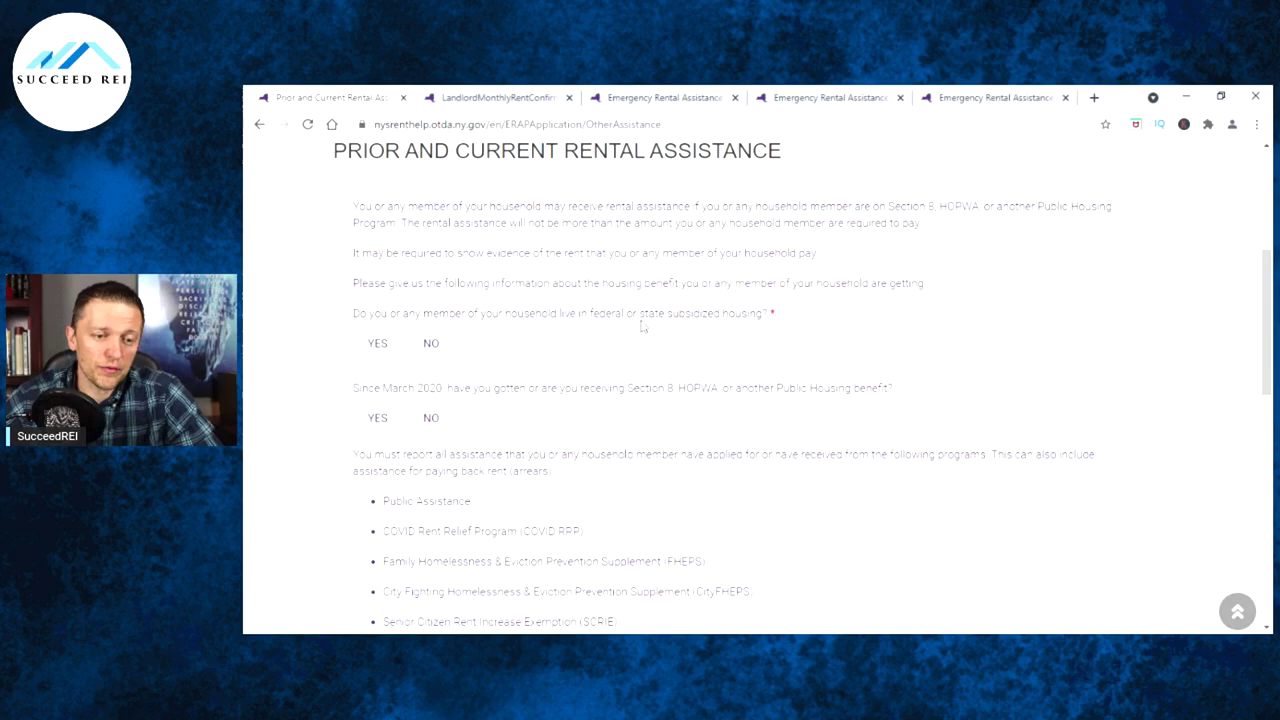
Step: Answer NO to any household member living in federal or state subsidized housing
scroll(641, 326, "up", 1)
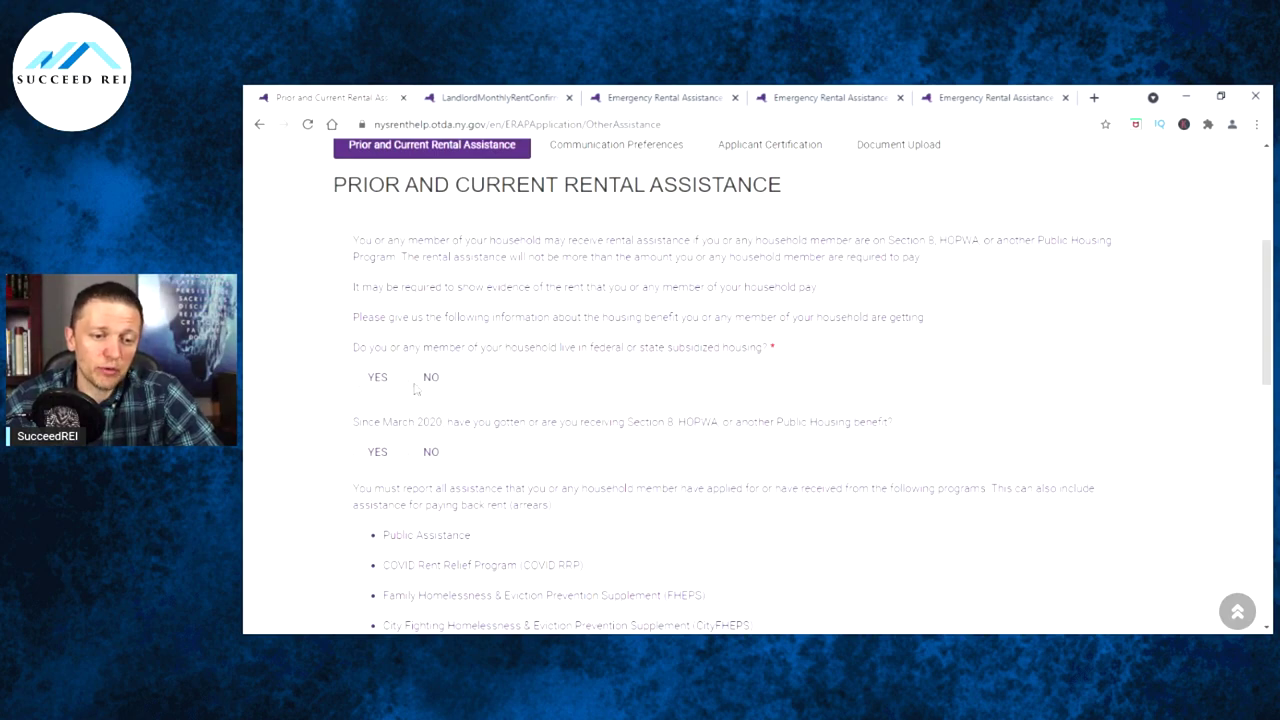
left_click(415, 381)
scroll(575, 362, "down", 1)
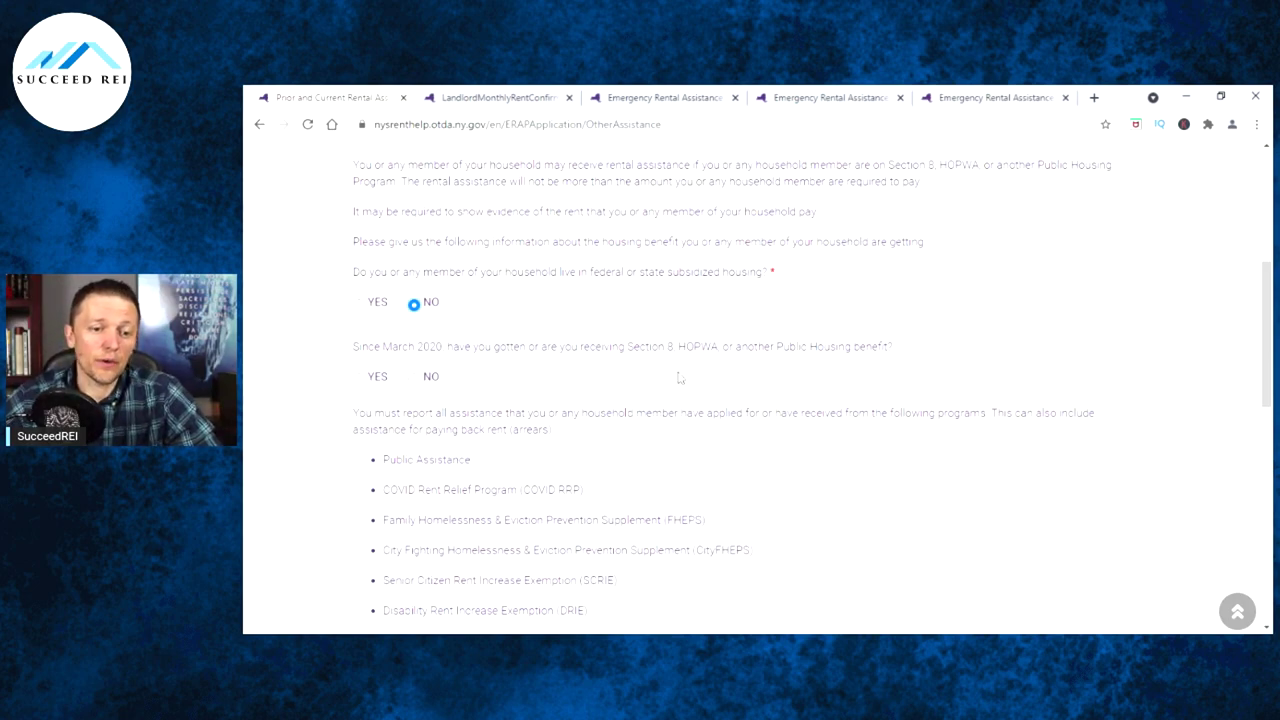
Step: Answer NO to receiving Section 8, HOPWA or another Public Housing benefit, and NO to applying for or receiving back-rent assistance from the listed programs
left_click(417, 384)
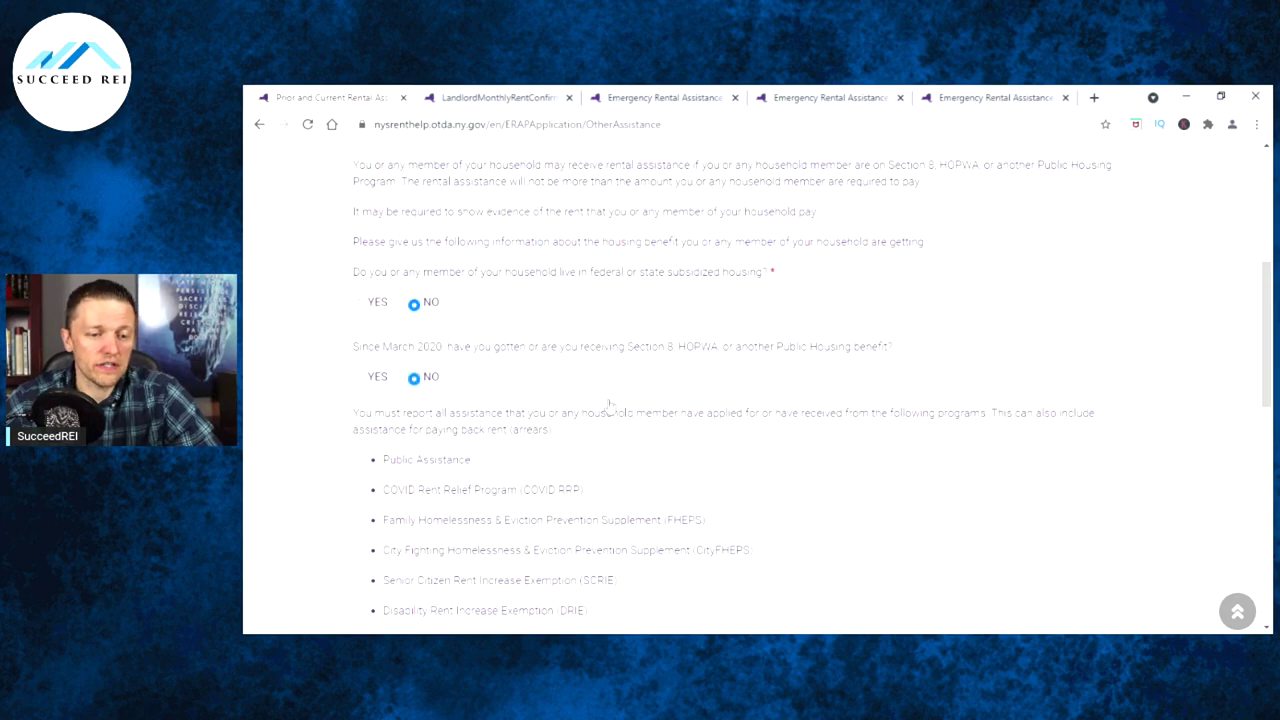
scroll(610, 408, "down", 2)
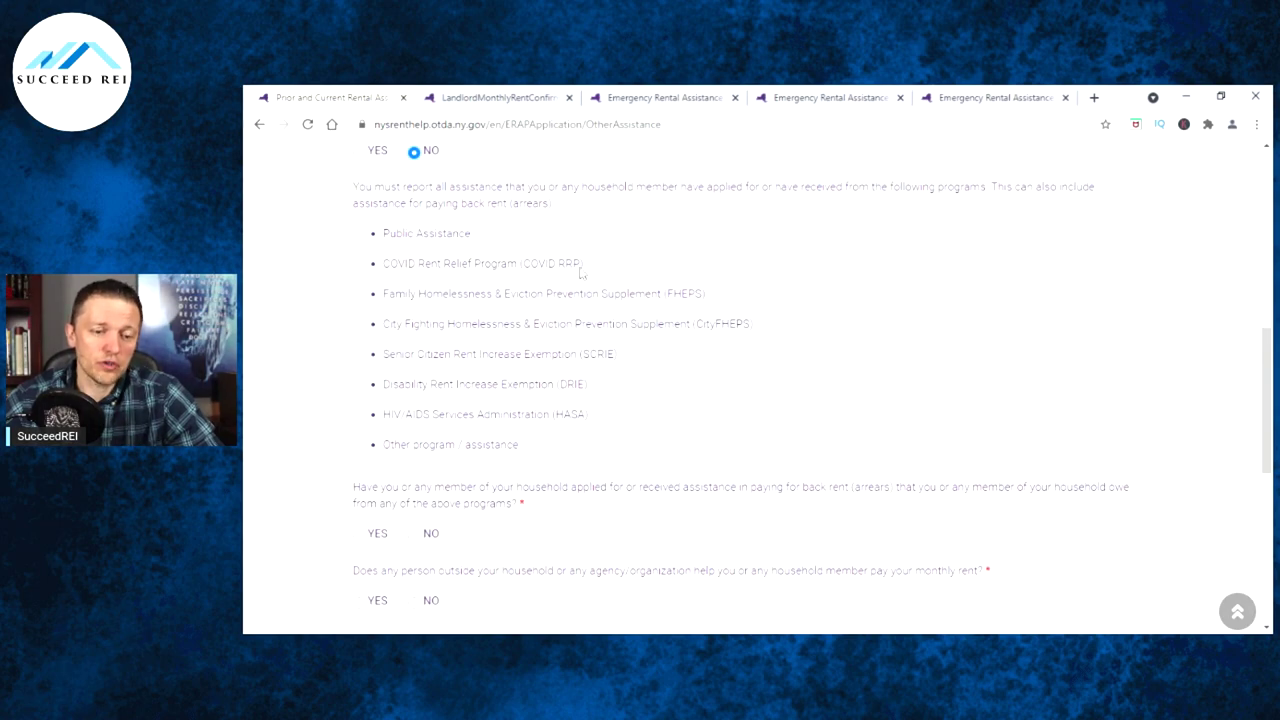
scroll(524, 280, "down", 2)
scroll(524, 280, "down", 1)
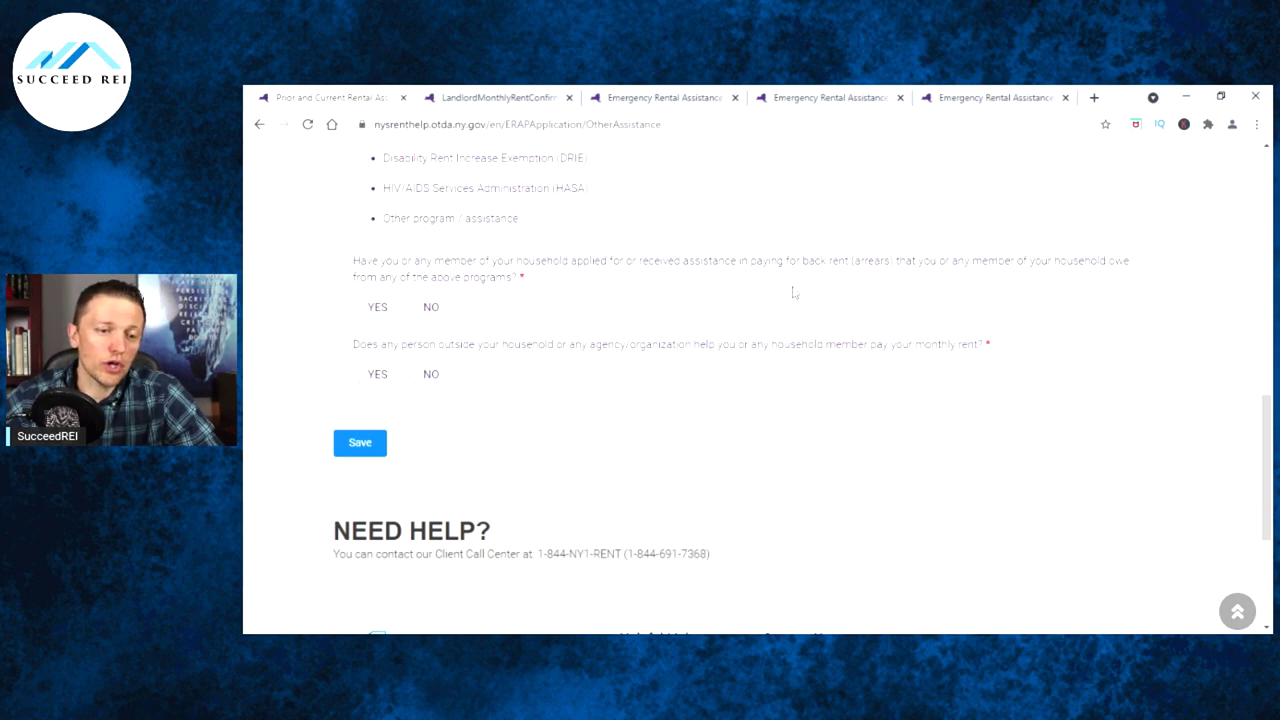
left_click(420, 310)
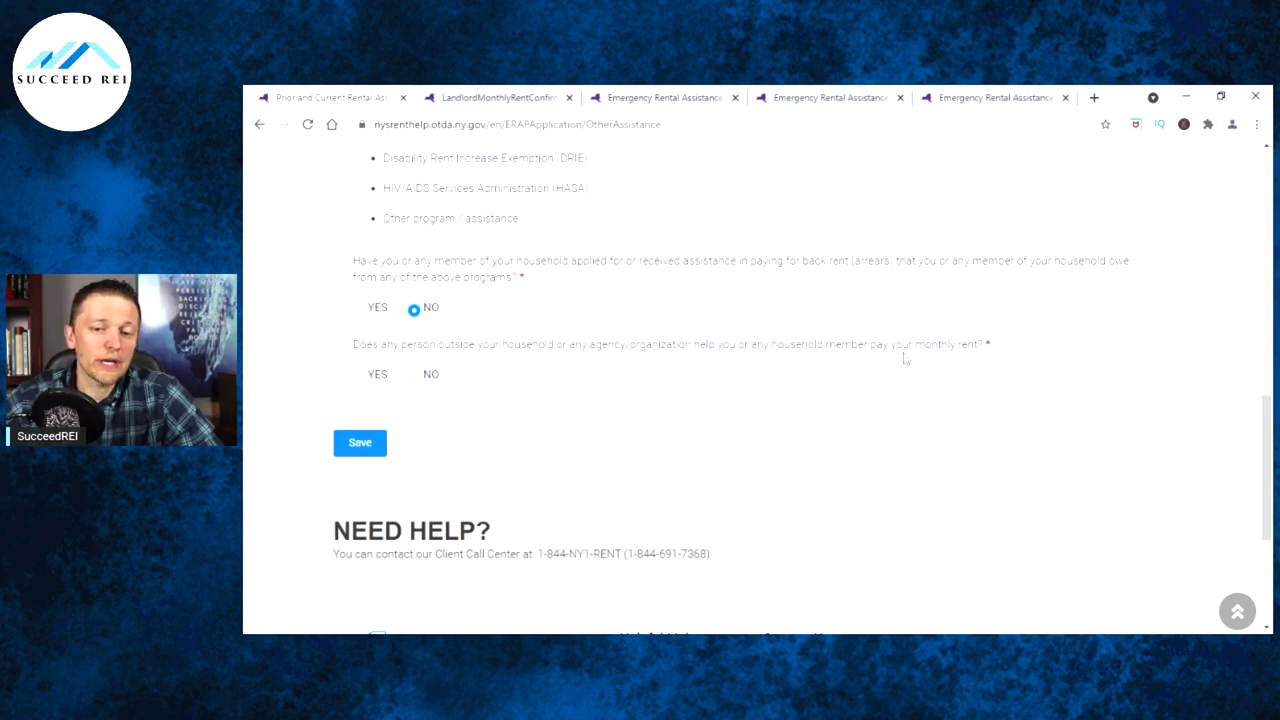
Step: Answer NO to anyone outside the household helping pay the monthly rent, and save the Prior and Current Rental Assistance section
left_click(415, 377)
scroll(650, 356, "up", 5)
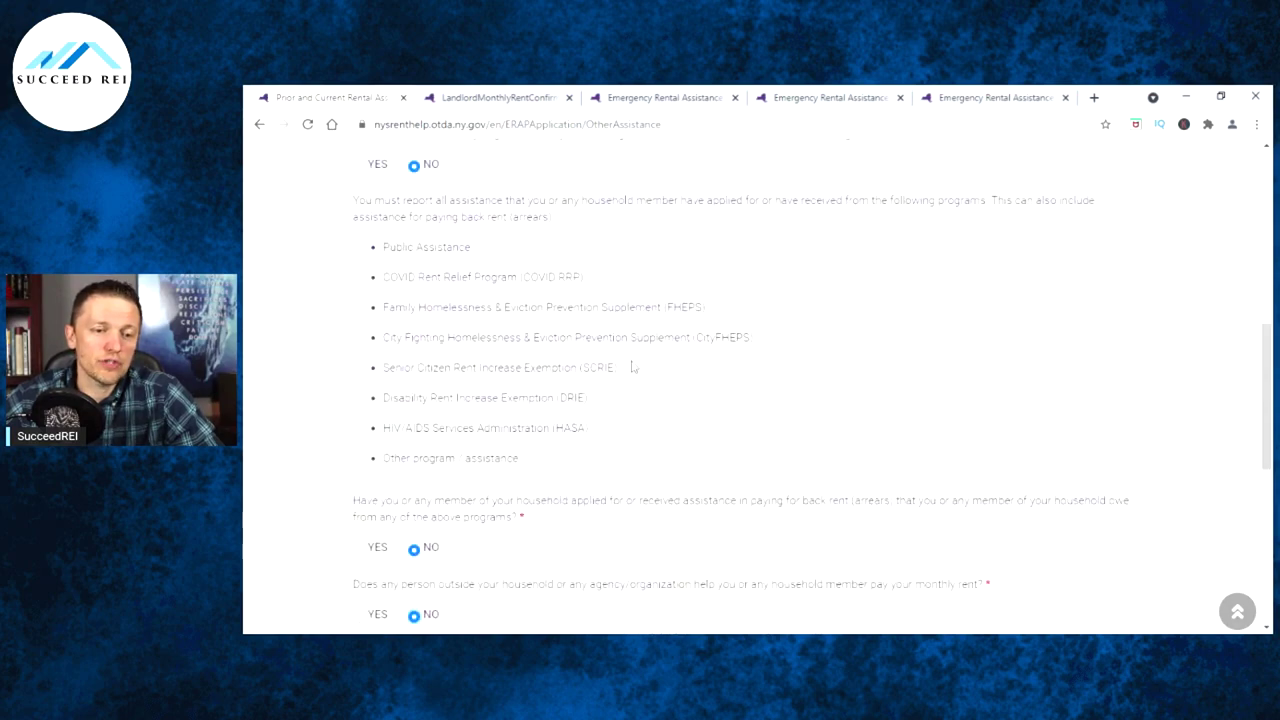
scroll(650, 356, "down", 10)
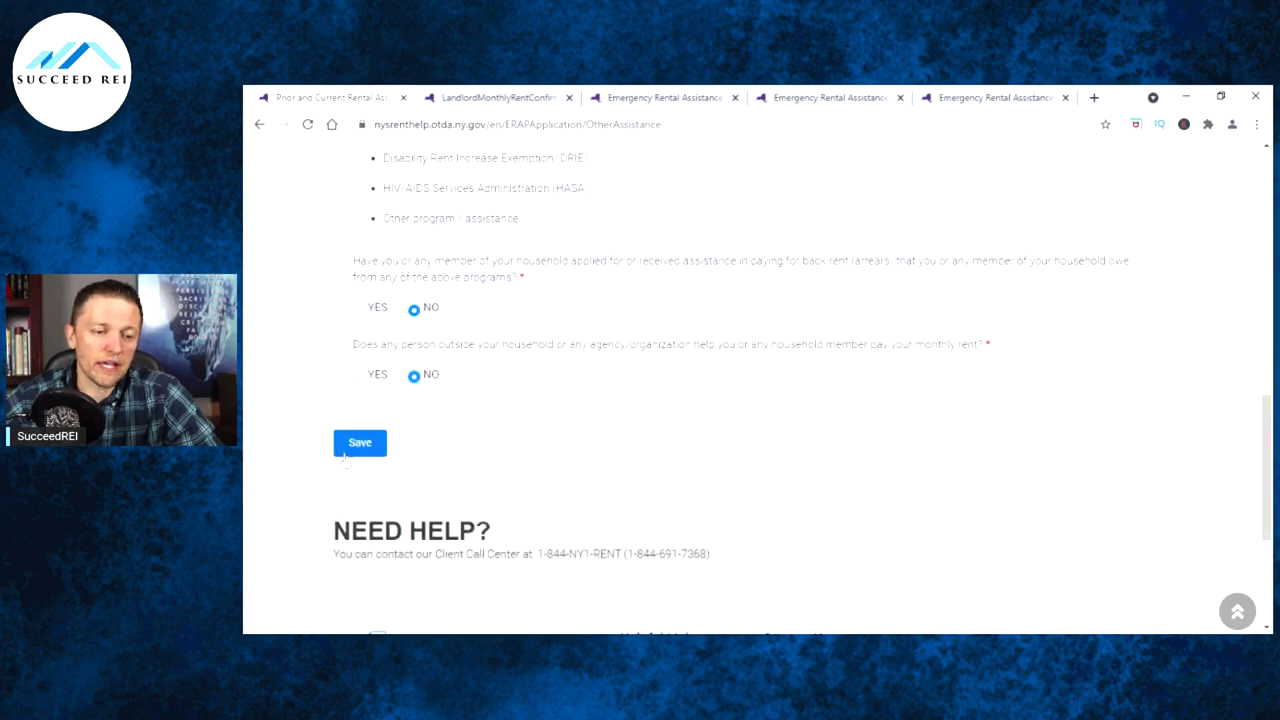
left_click(359, 443)
Step: Choose Email as the way to get notices about the application in Communication Preferences
scroll(700, 250, "down", 1)
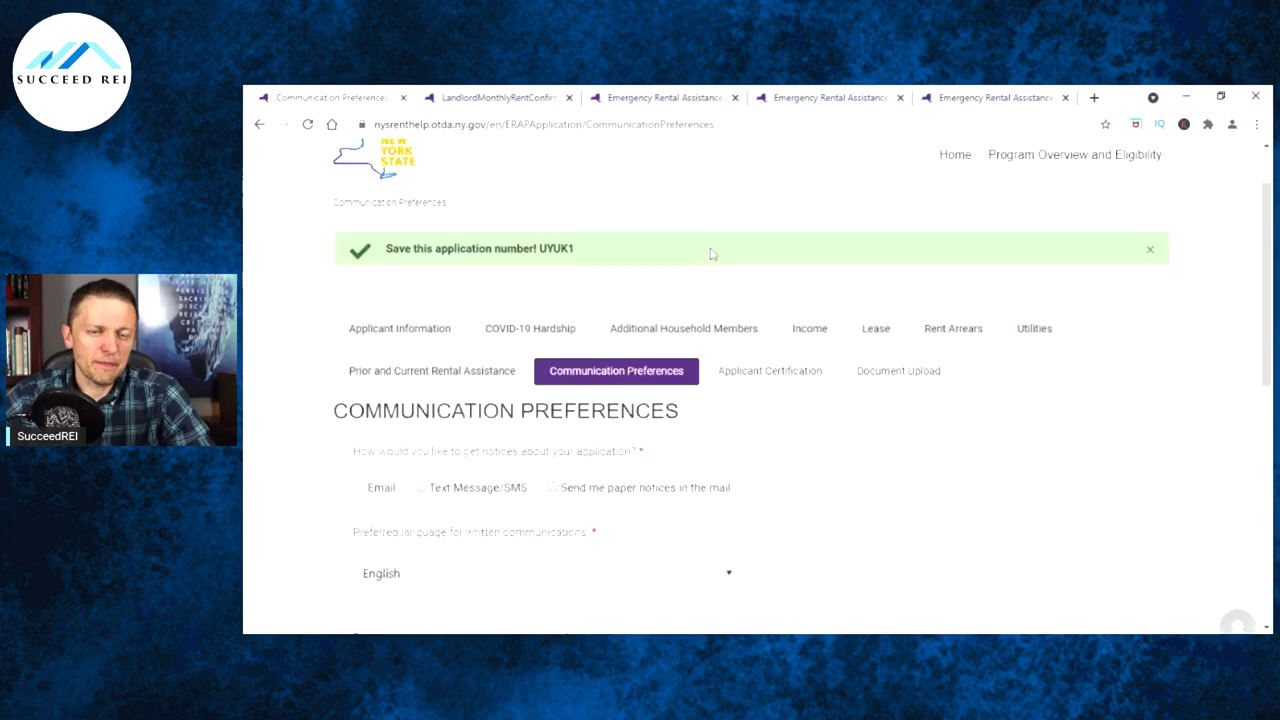
scroll(713, 250, "down", 1)
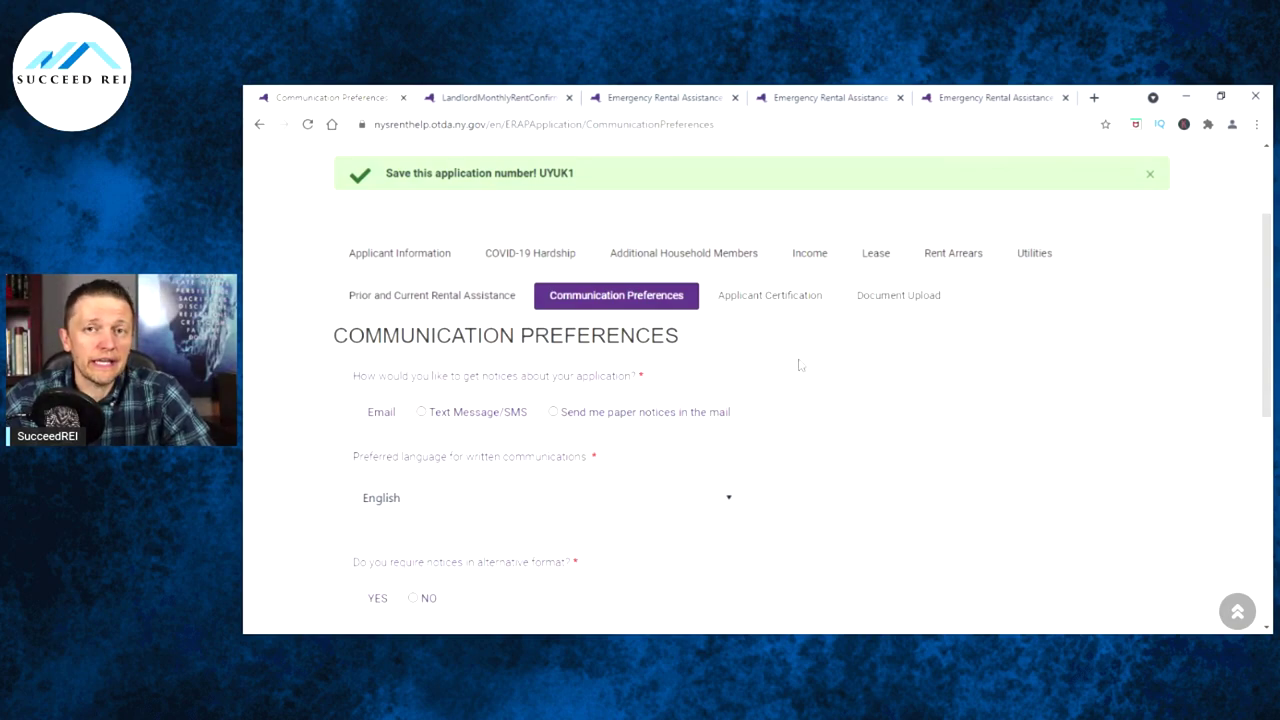
scroll(797, 352, "down", 1)
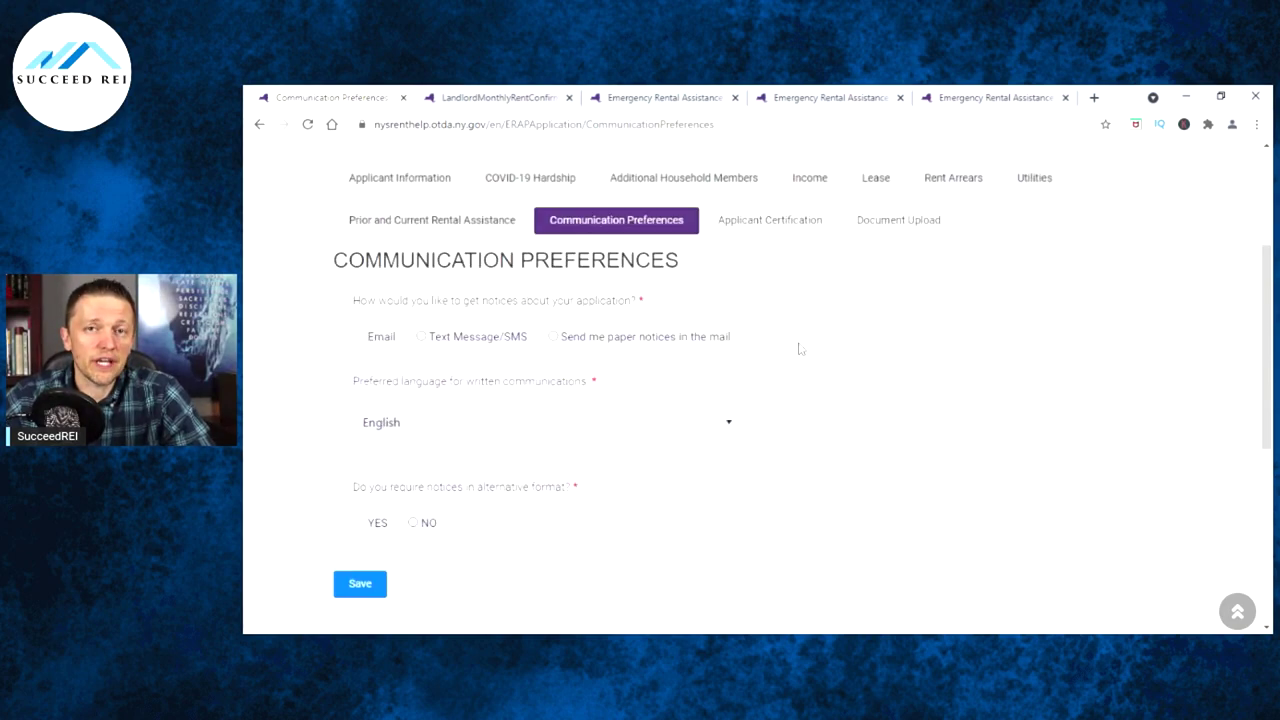
scroll(799, 347, "up", 1)
scroll(795, 342, "down", 1)
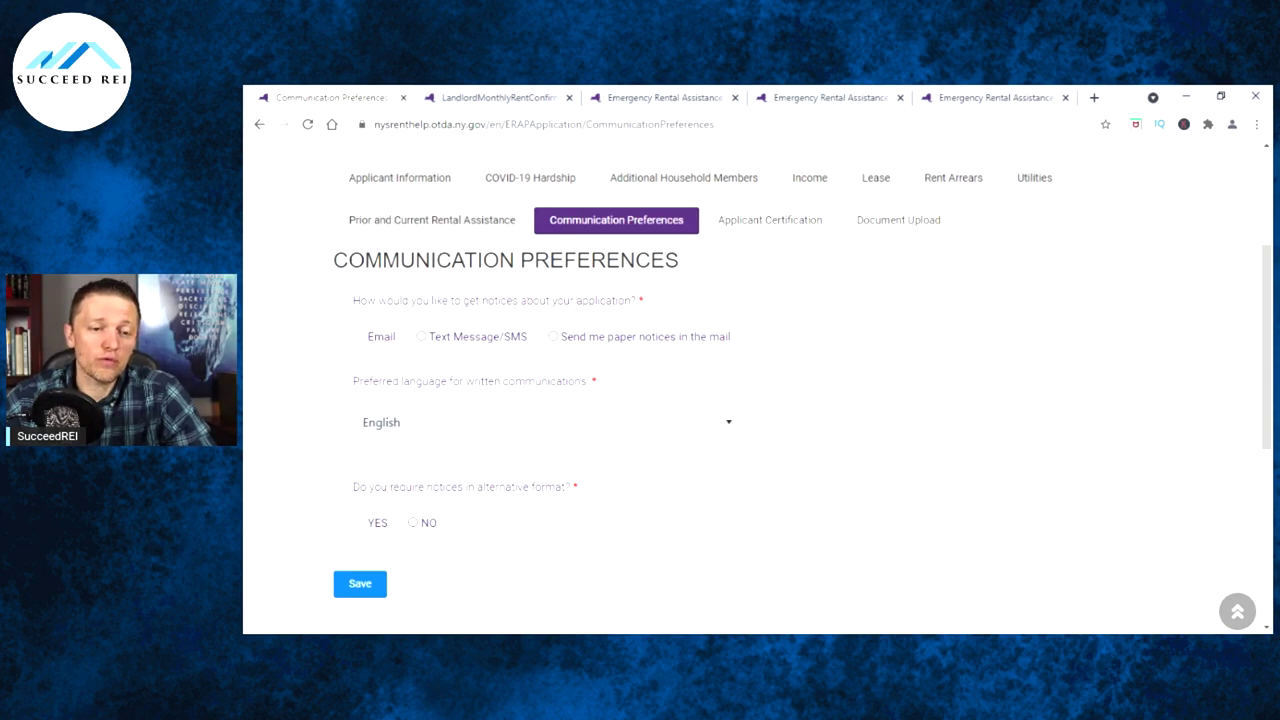
left_click(357, 339)
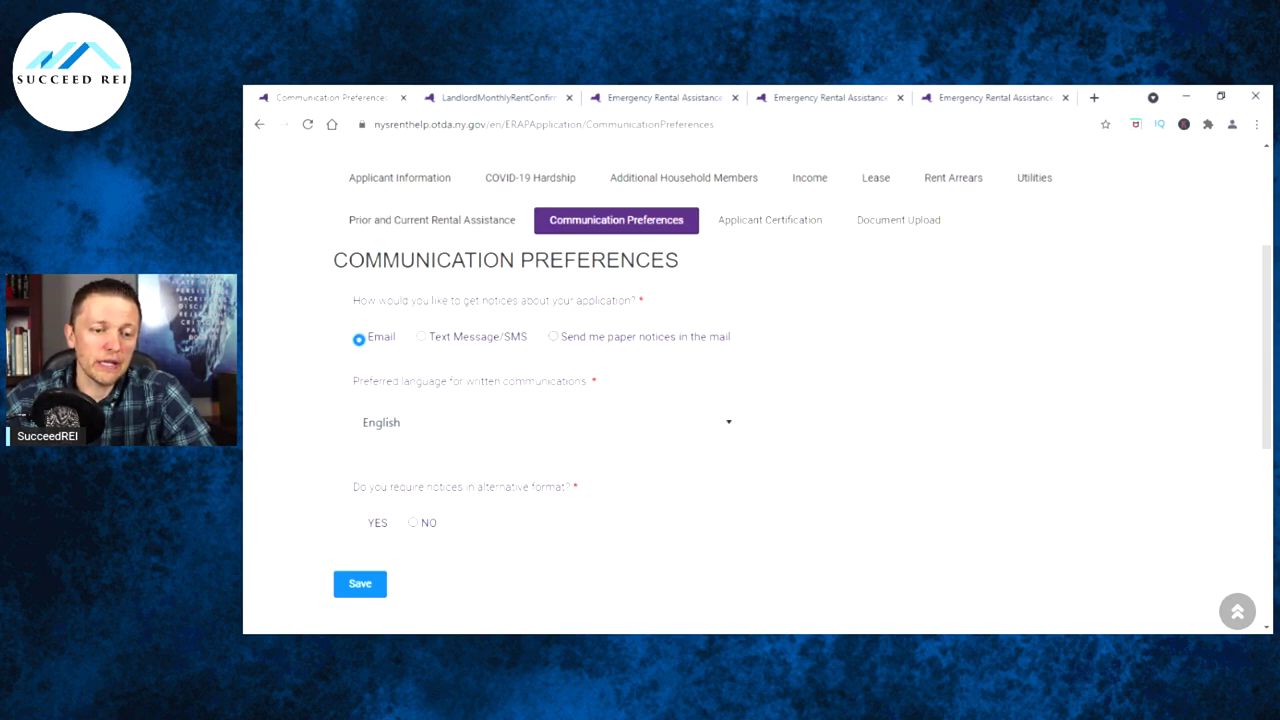
Step: Answer NO to requiring notices in alternative format and save the communication preferences to go on to Applicant Certification
scroll(637, 302, "down", 2)
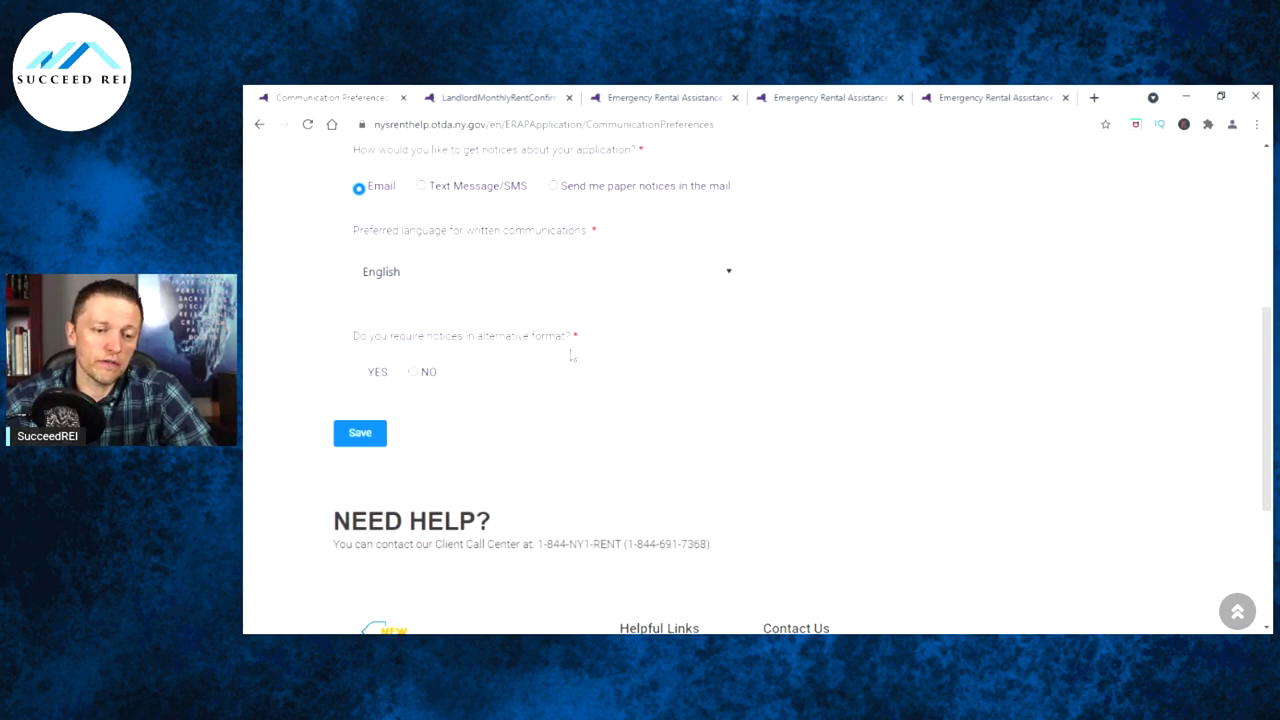
left_click(413, 372)
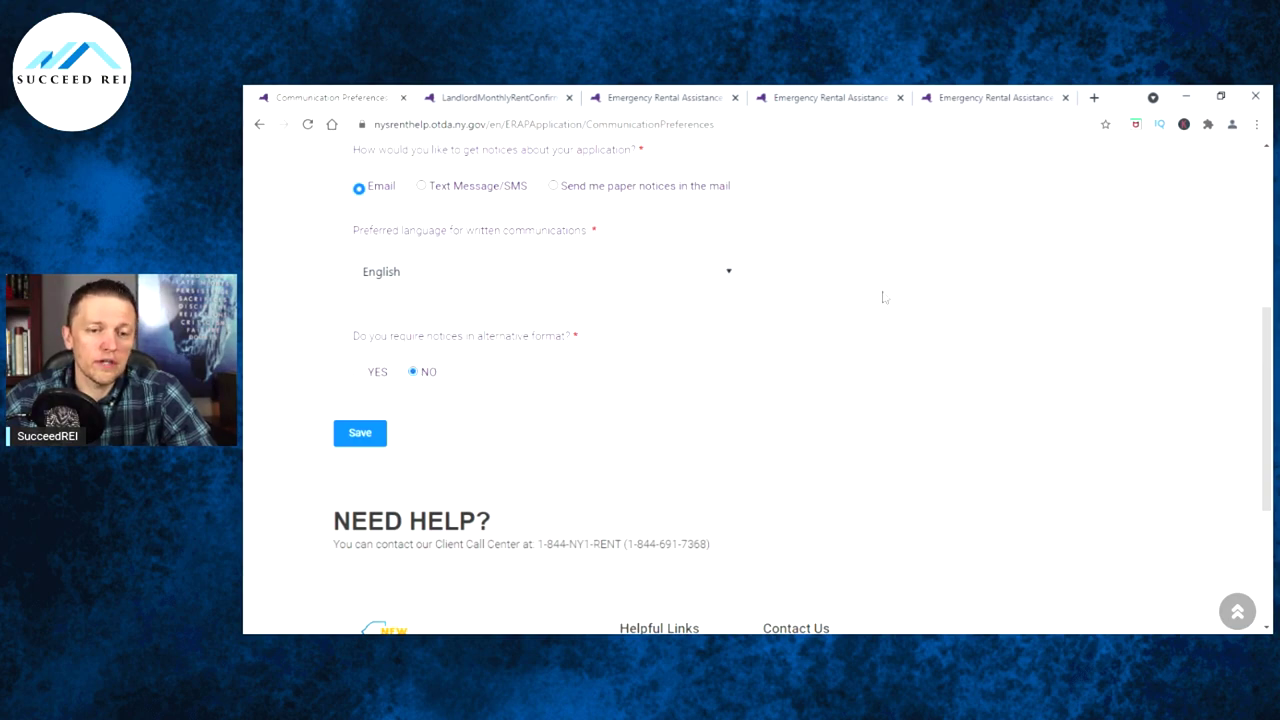
scroll(850, 290, "up", 3)
scroll(737, 283, "down", 3)
scroll(723, 289, "up", 1)
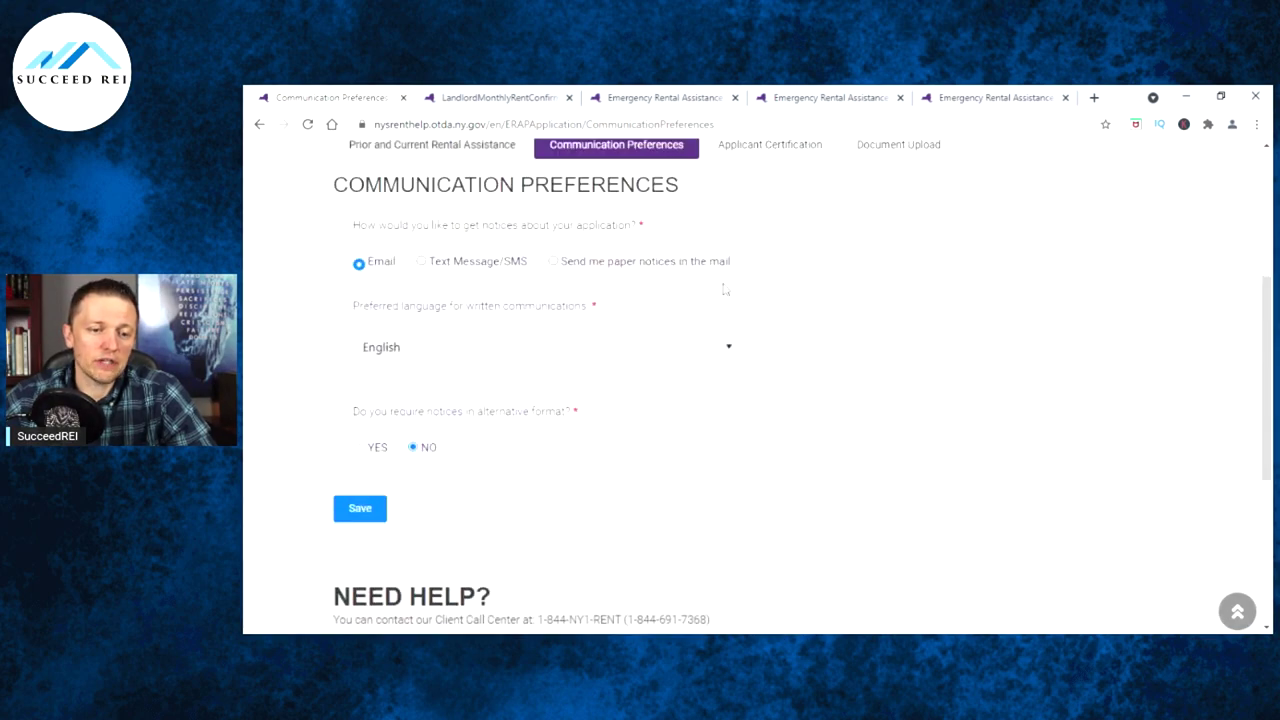
left_click(372, 510)
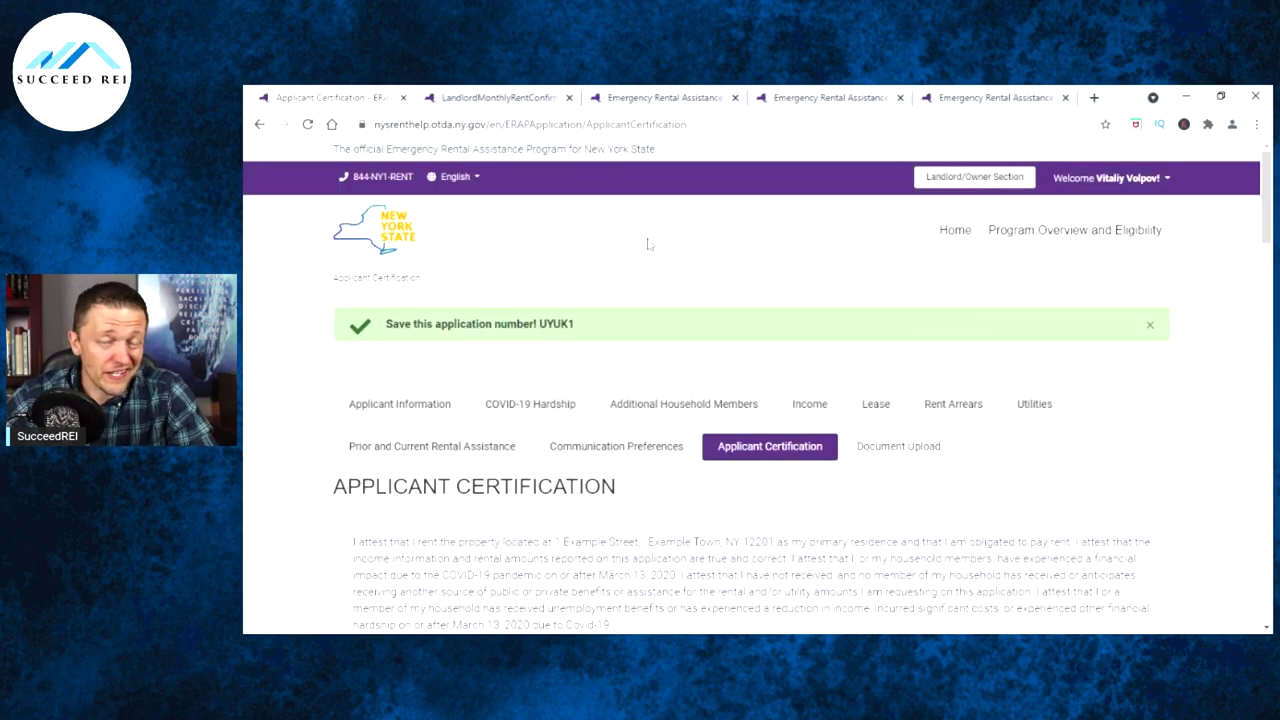
Step: Skim the applicant certification from the opening attestation through the consent paragraphs and back to its beginning
scroll(665, 236, "down", 1)
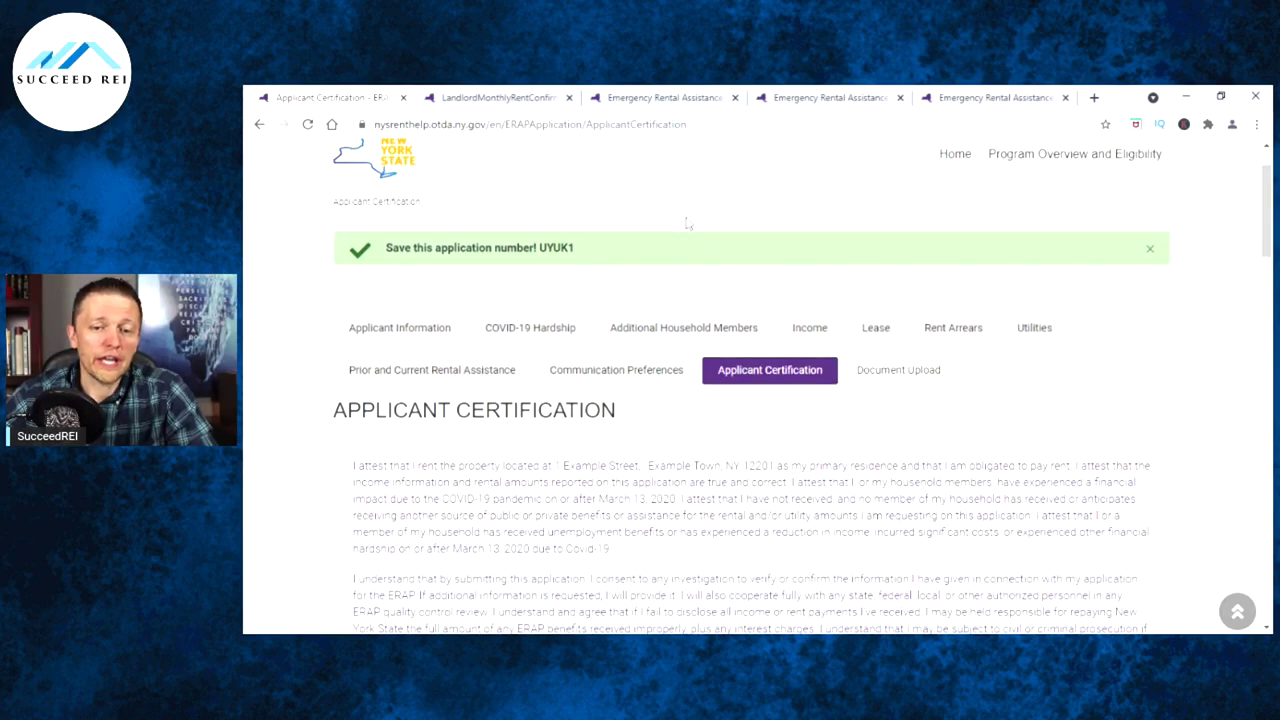
scroll(687, 223, "down", 3)
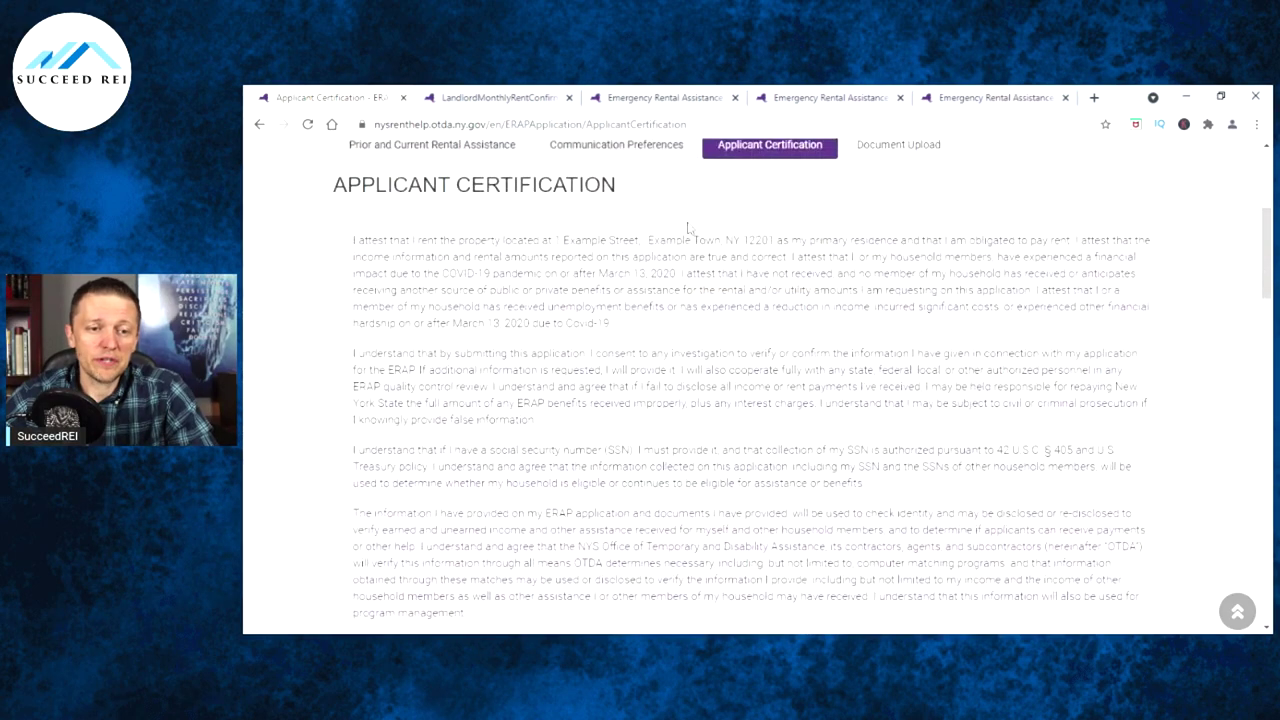
scroll(720, 223, "down", 1)
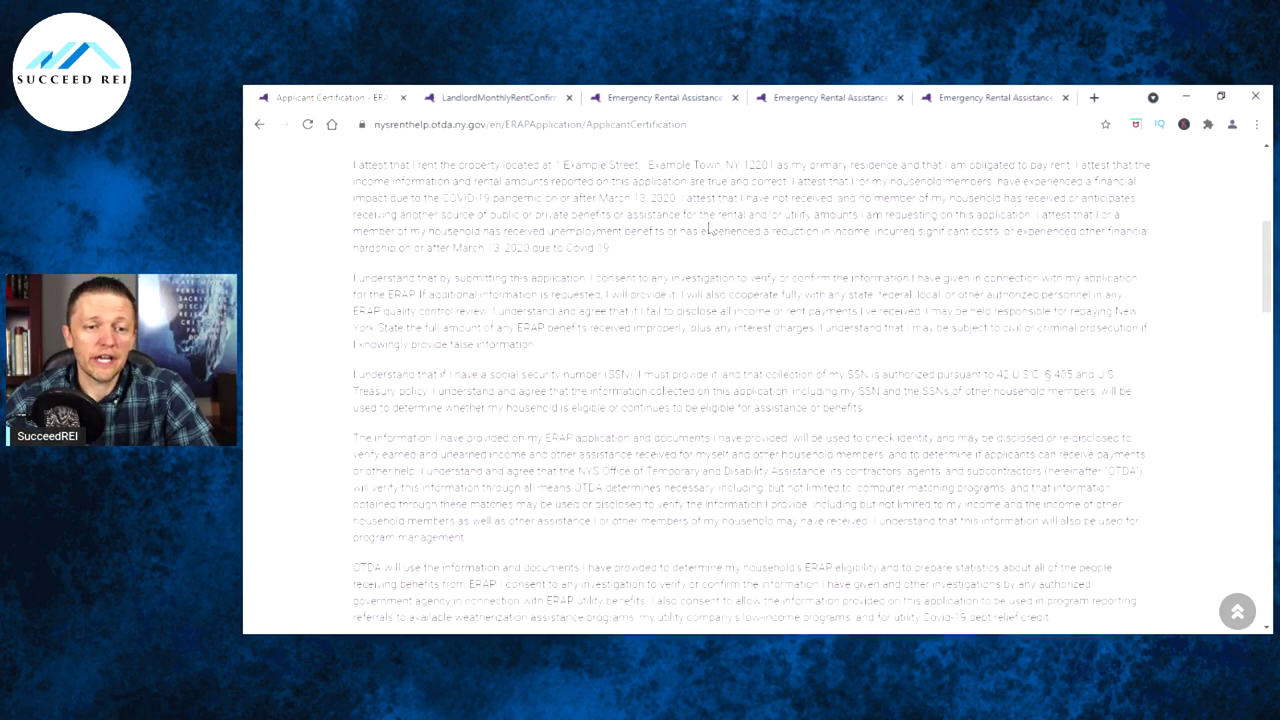
scroll(720, 228, "down", 4)
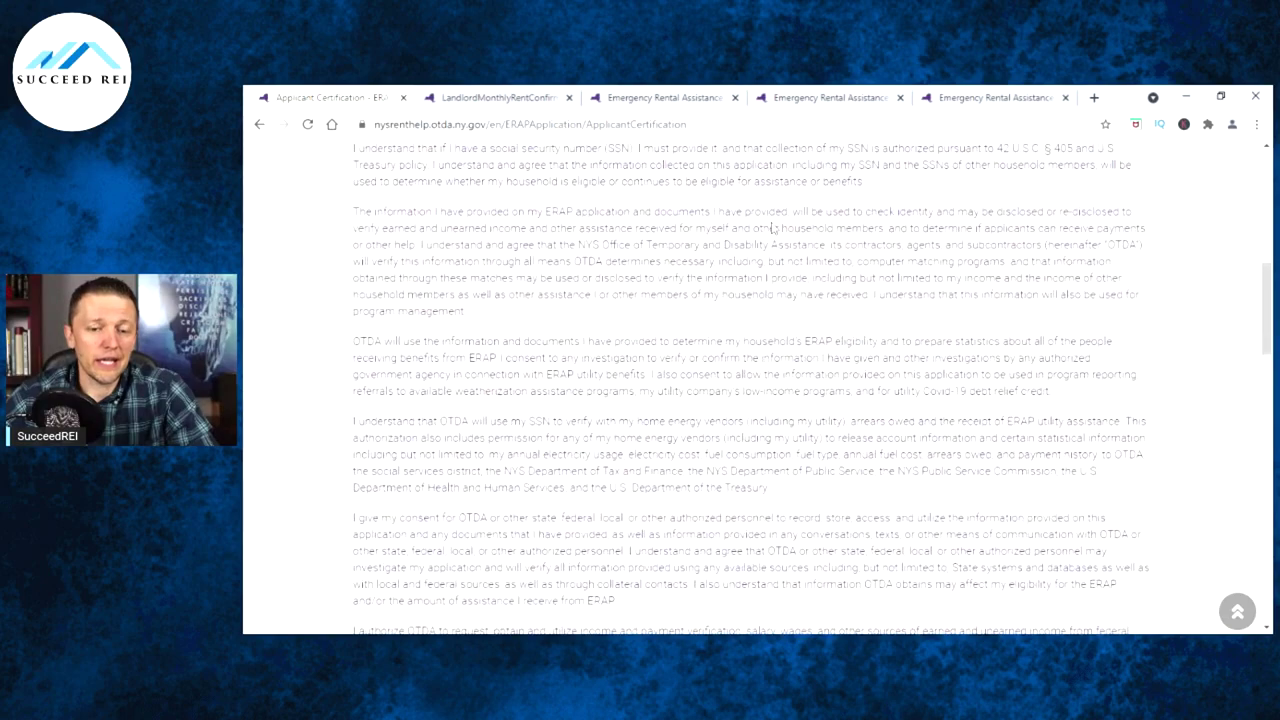
scroll(772, 224, "down", 7)
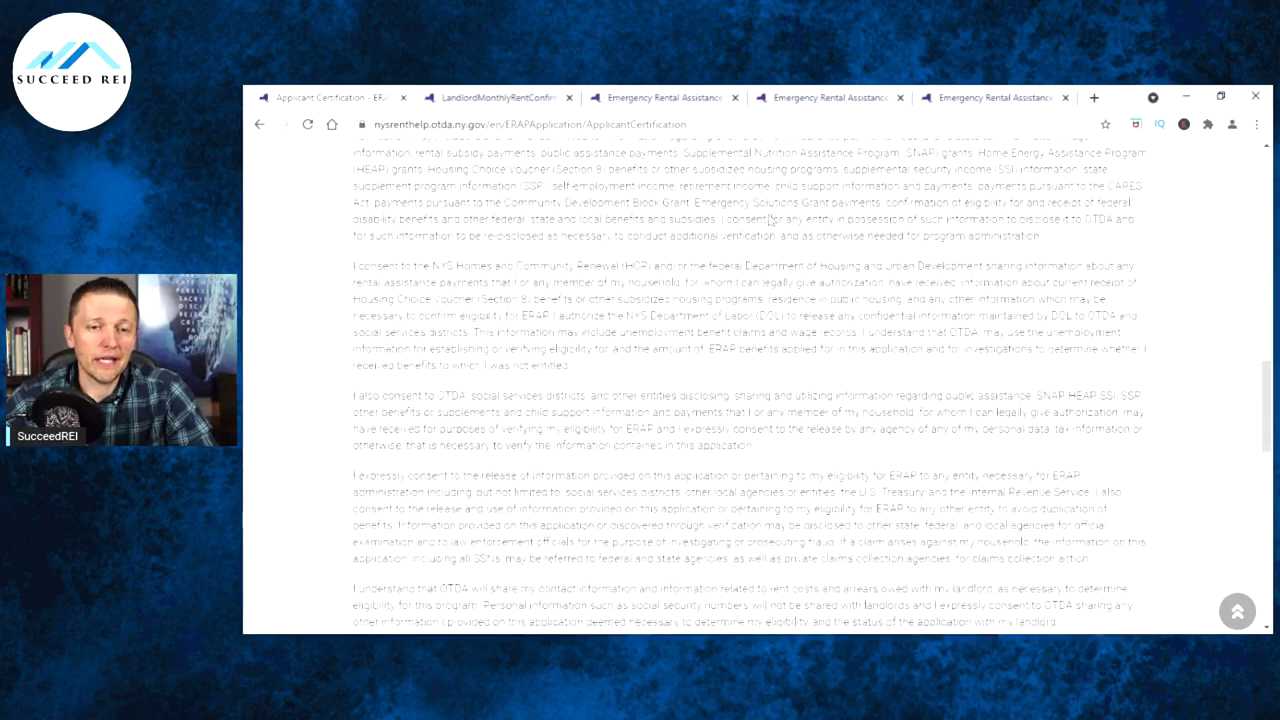
scroll(765, 224, "down", 5)
scroll(758, 224, "up", 3)
scroll(758, 224, "up", 6)
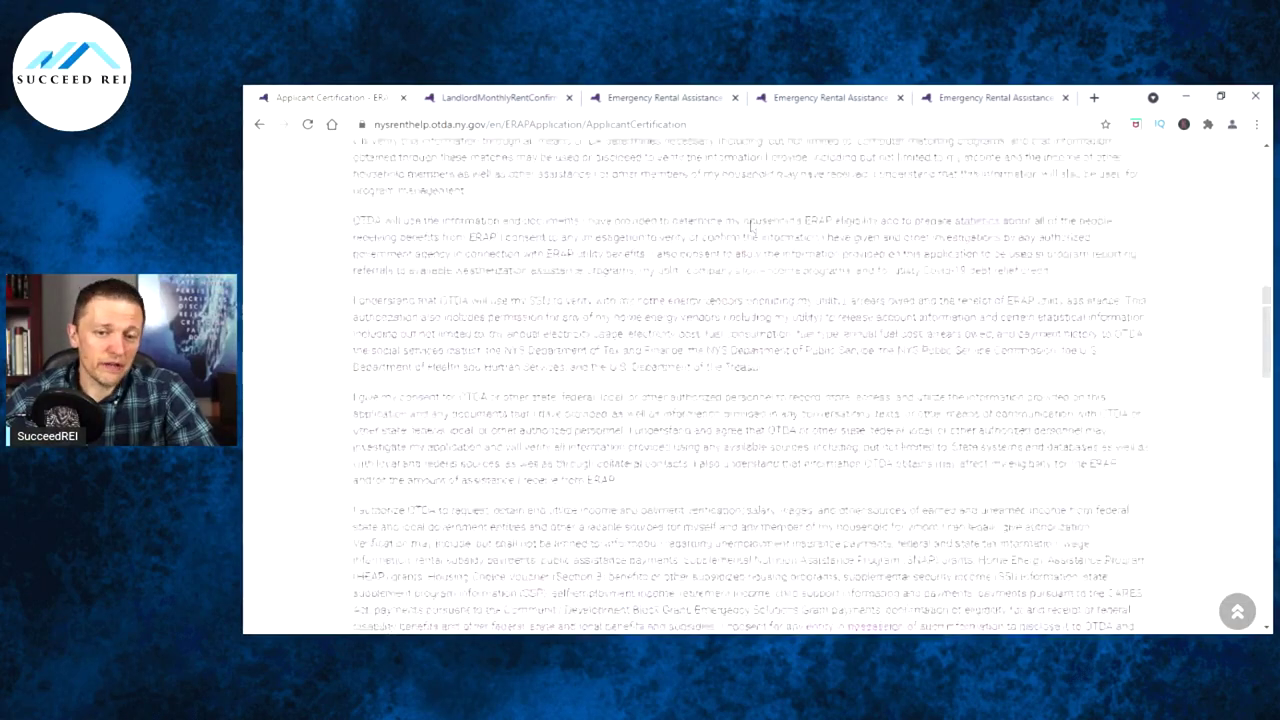
scroll(752, 226, "up", 5)
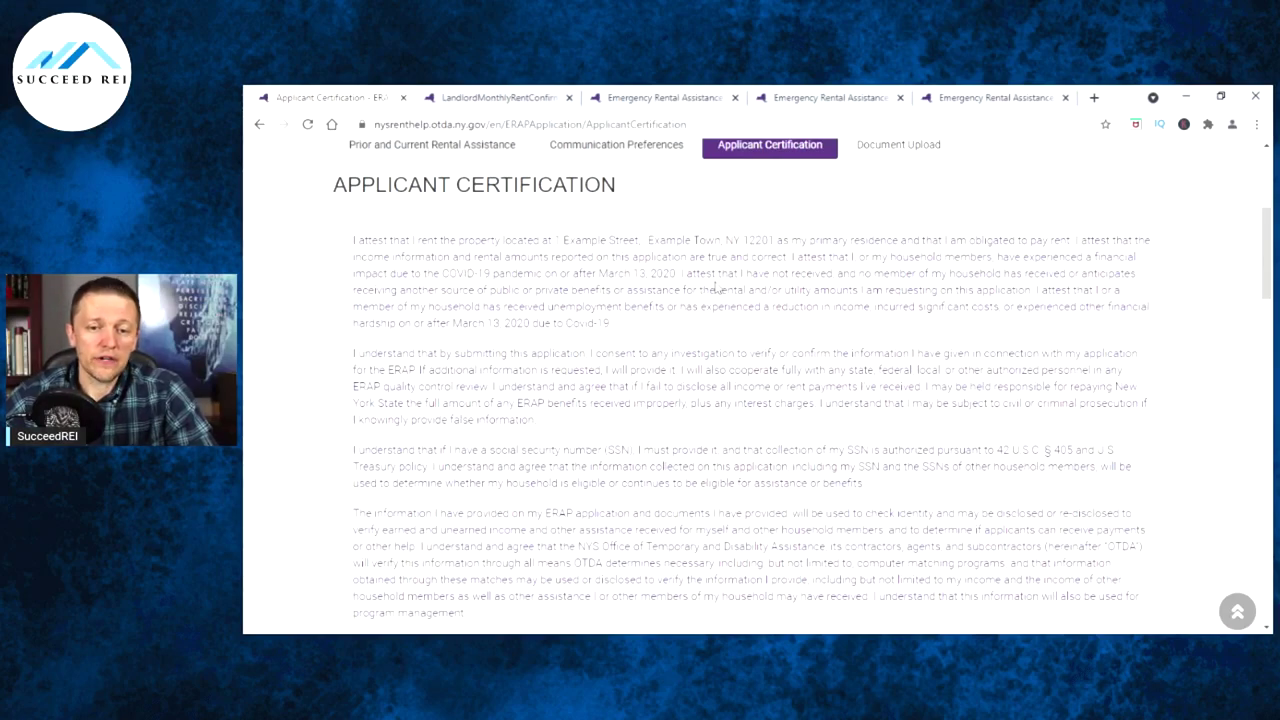
Step: Read the certification's investigation, OTDA verification and information-sharing consents down to the perjury attestation and signature field
scroll(630, 280, "down", 3)
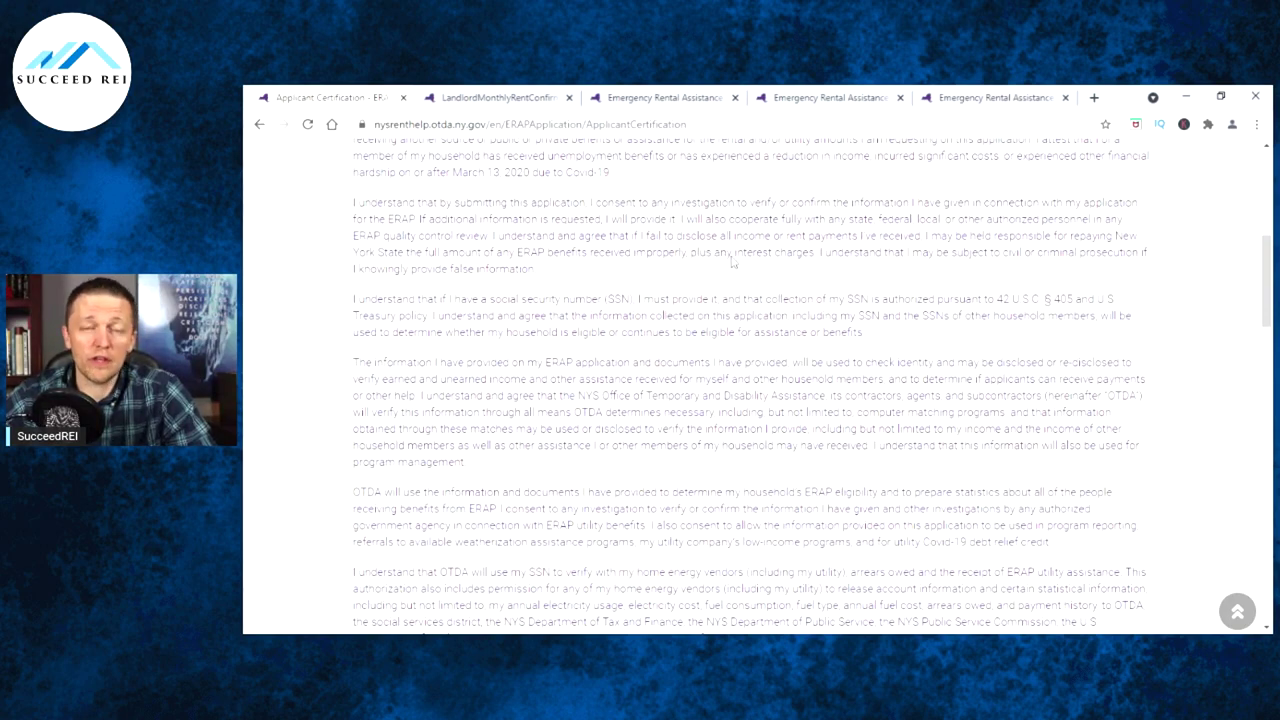
scroll(695, 278, "down", 3)
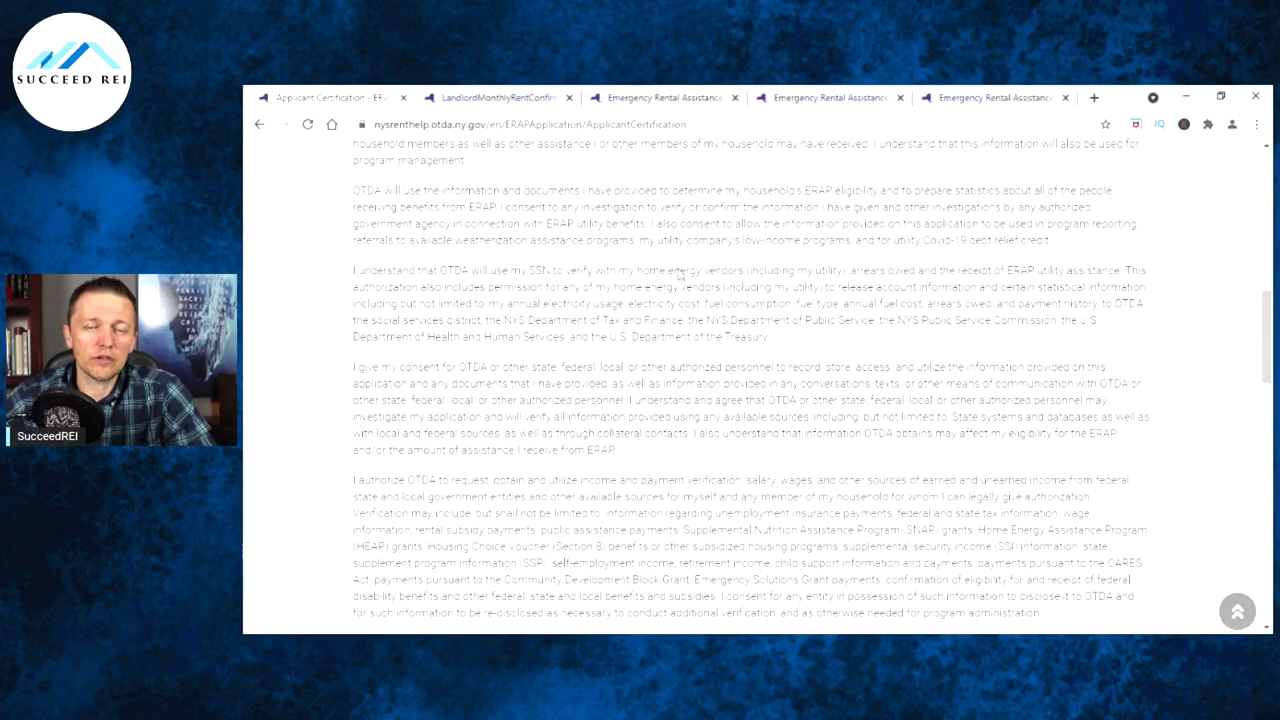
scroll(700, 279, "down", 3)
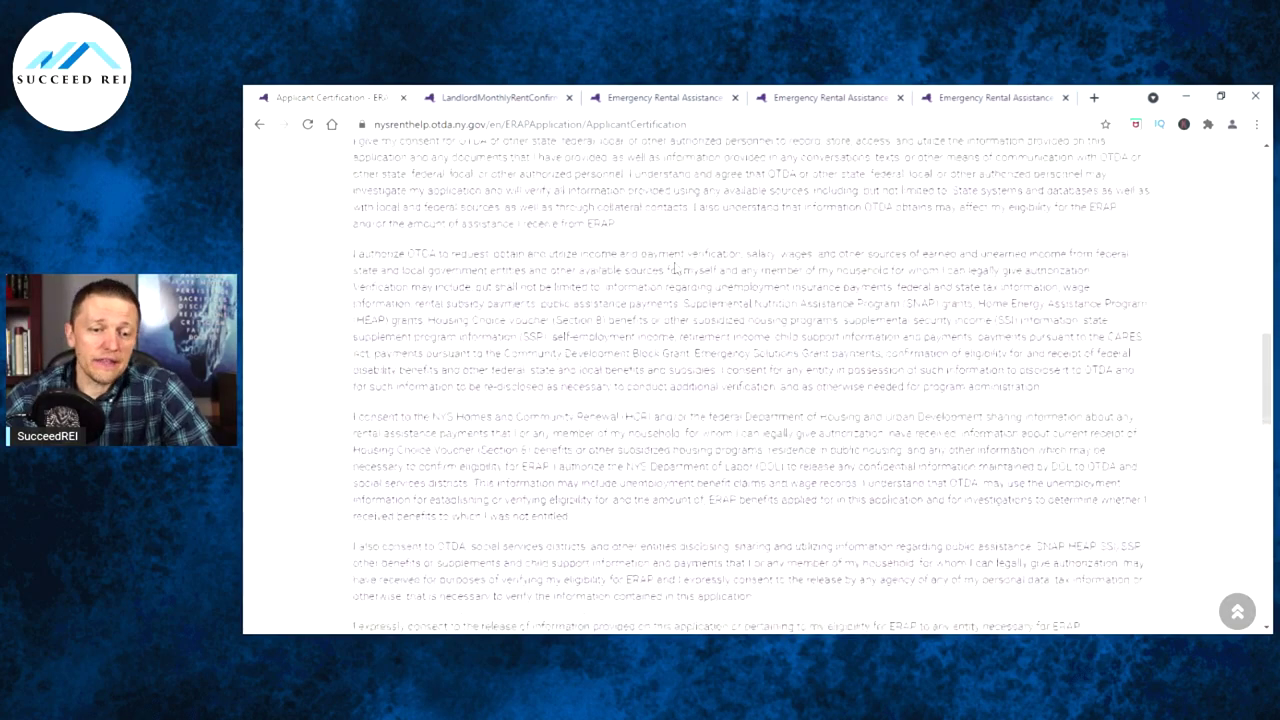
scroll(675, 270, "down", 1)
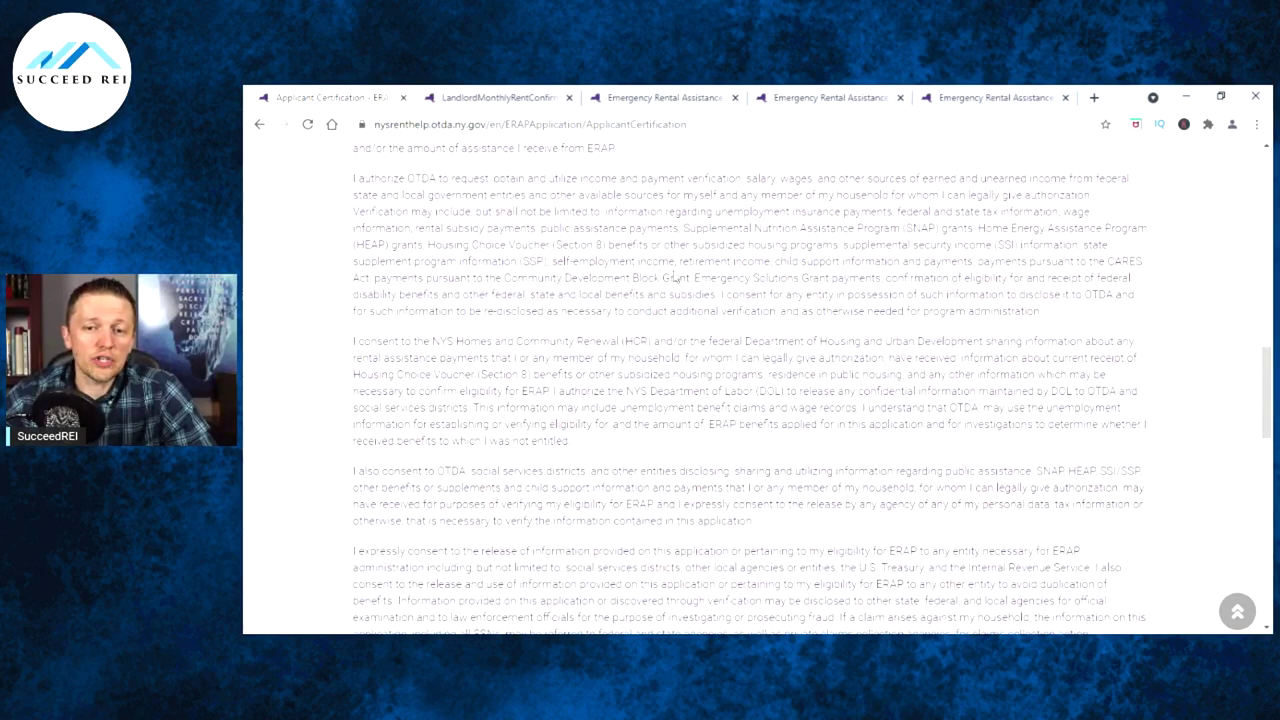
scroll(675, 262, "down", 1)
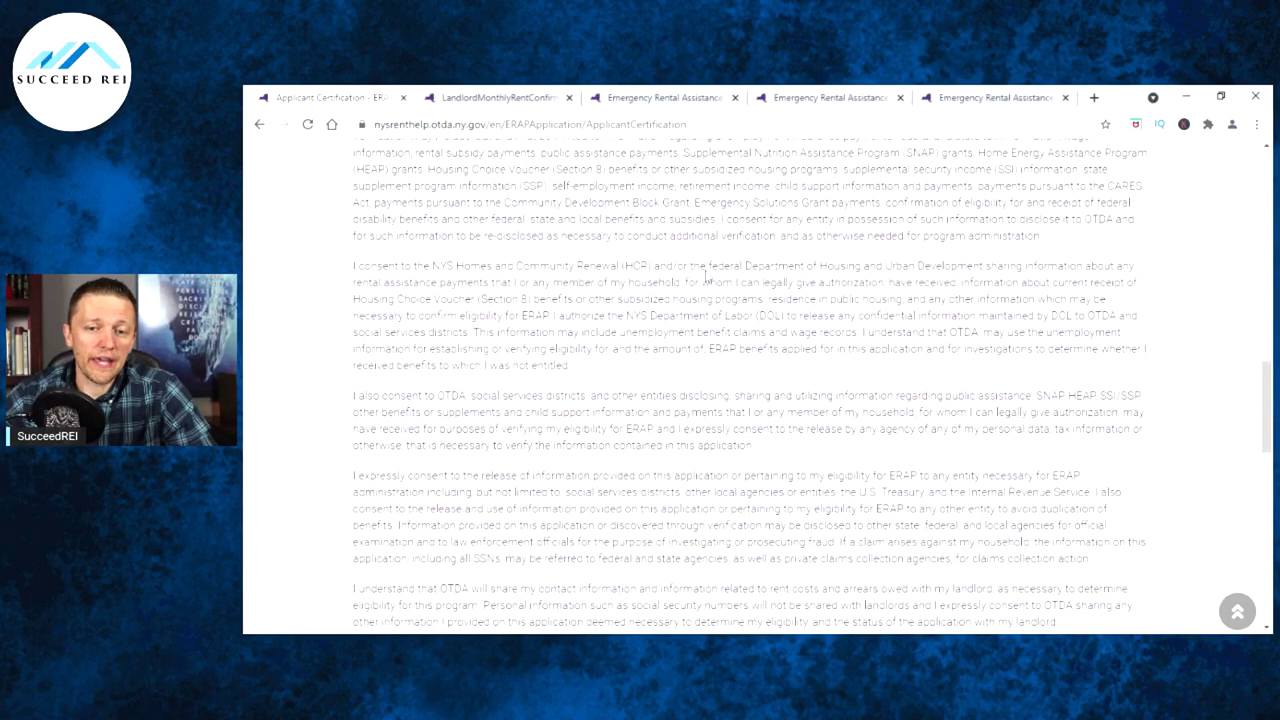
scroll(705, 280, "up", 1)
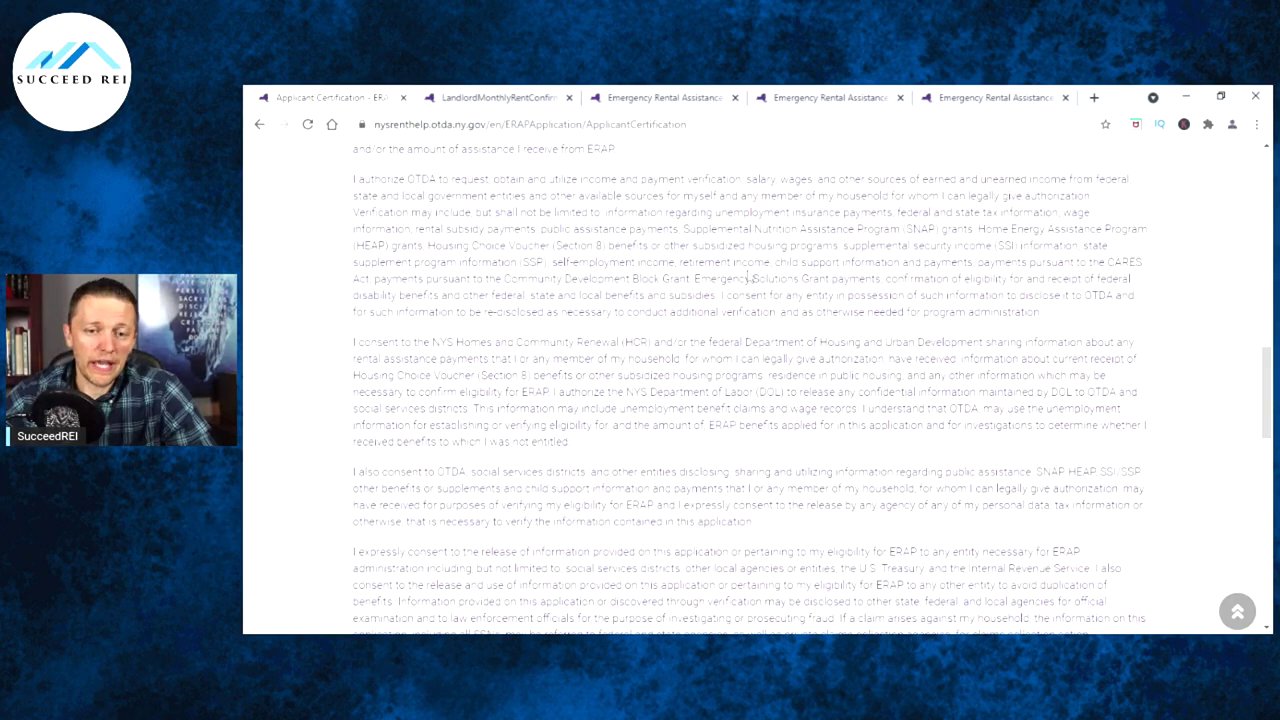
scroll(750, 278, "up", 2)
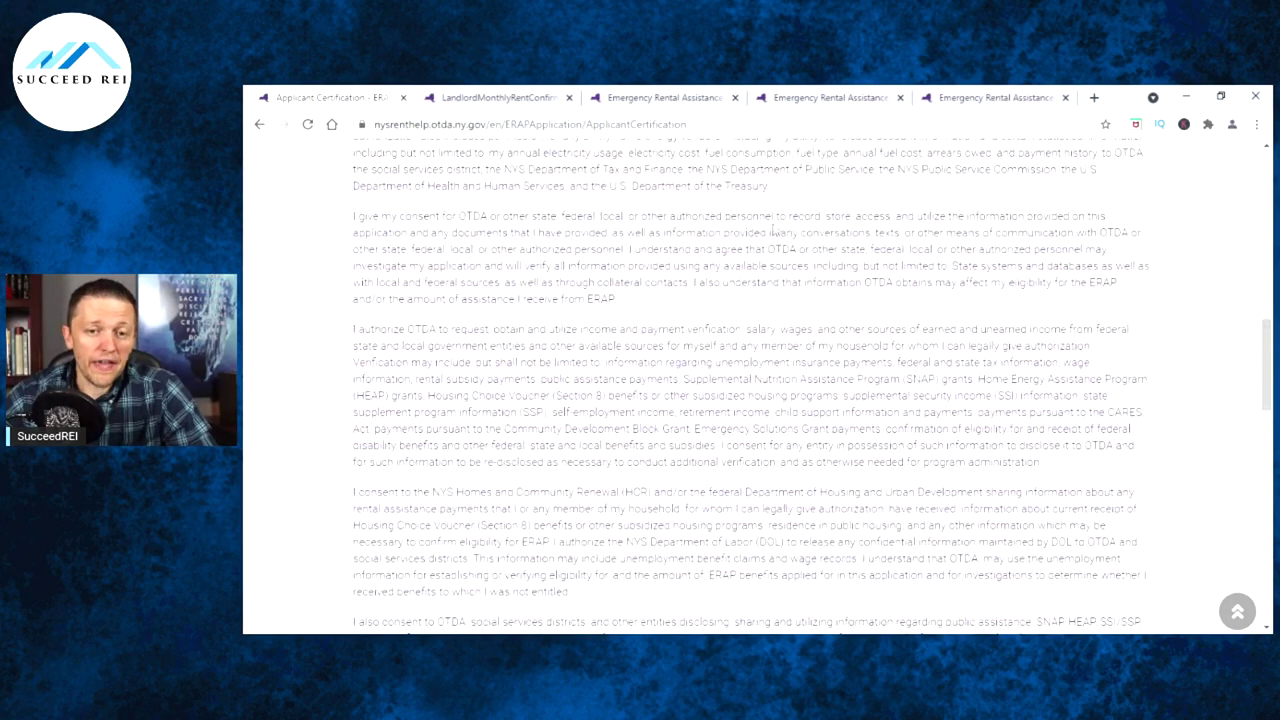
scroll(748, 272, "up", 1)
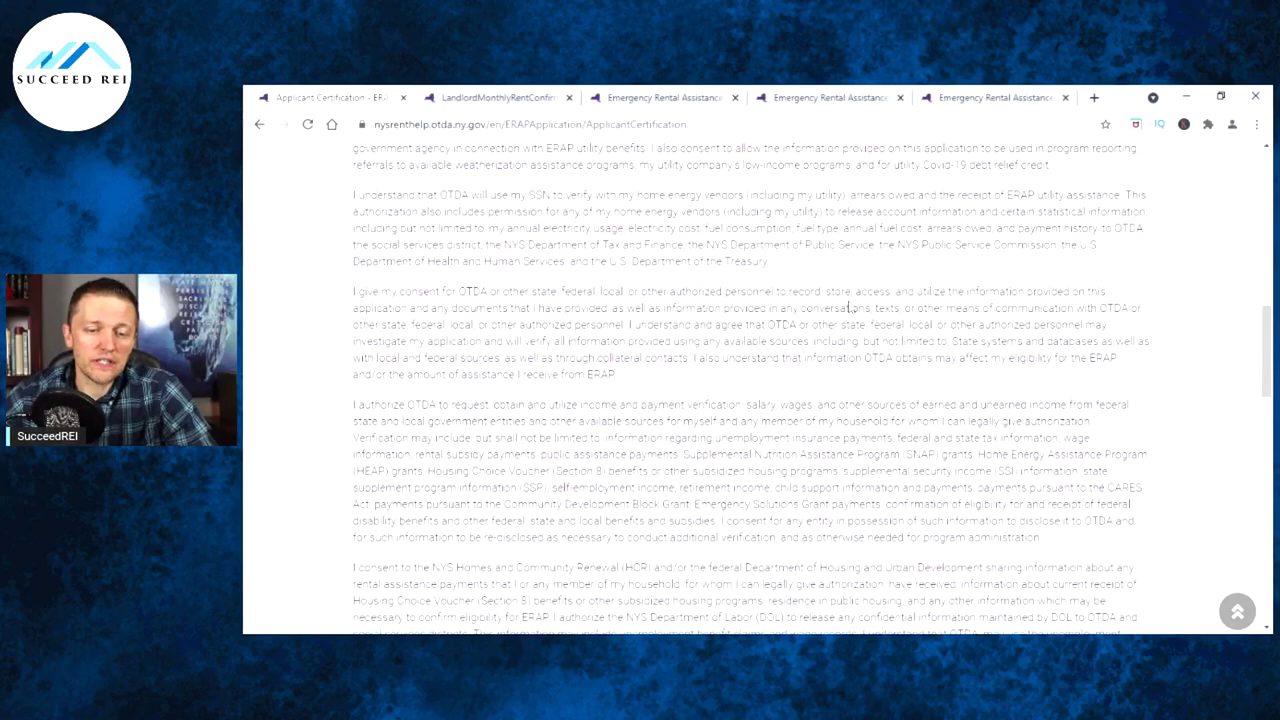
scroll(845, 310, "down", 1)
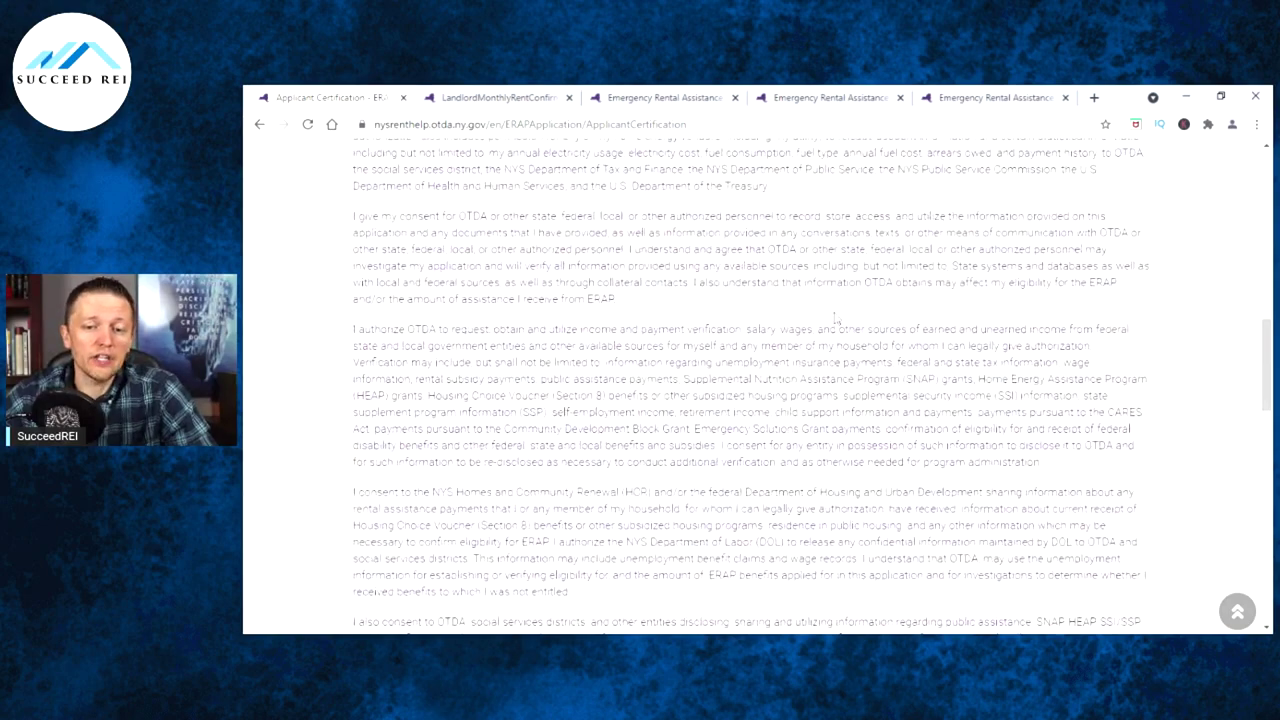
scroll(835, 317, "down", 3)
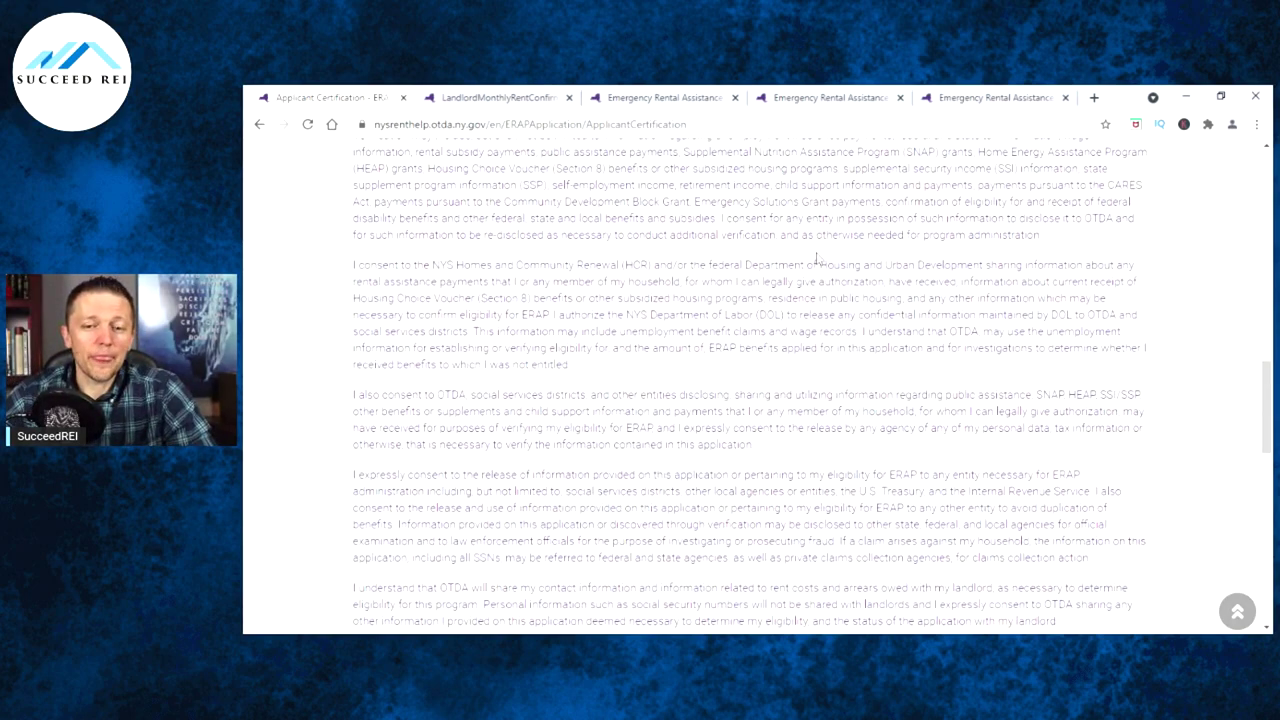
scroll(816, 261, "down", 1)
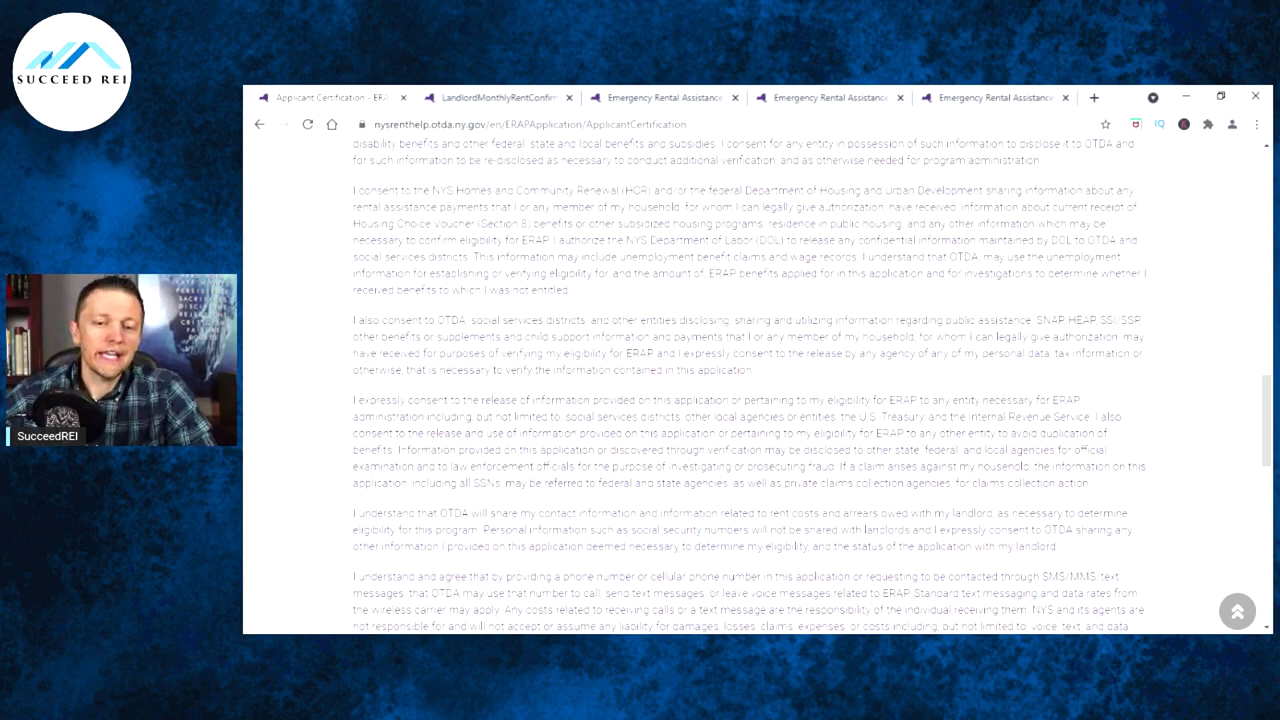
scroll(787, 284, "down", 1)
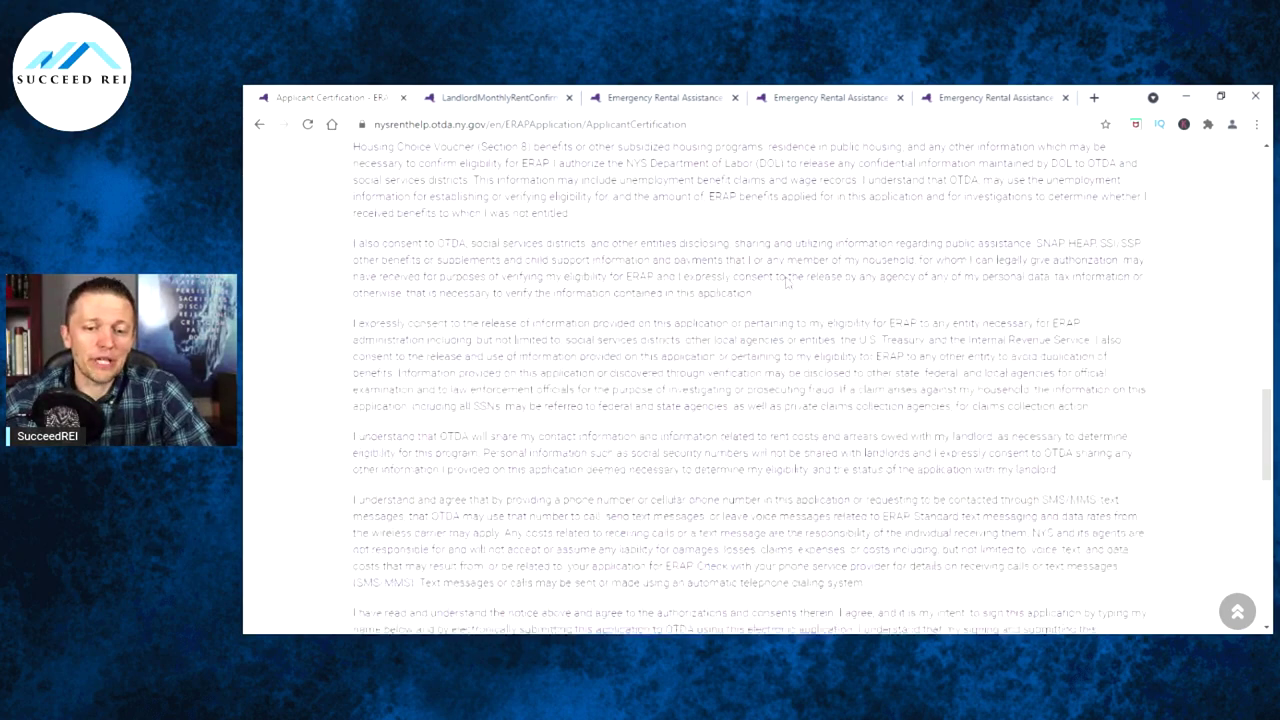
scroll(760, 280, "down", 4)
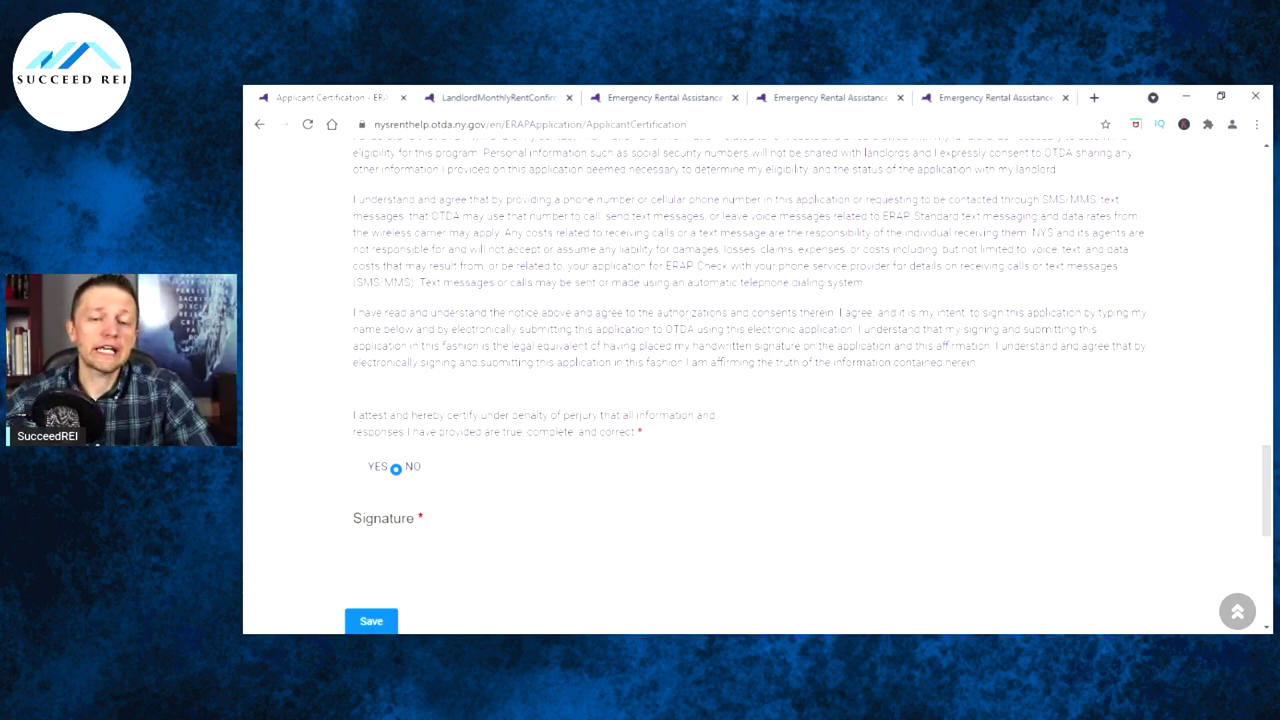
Step: Skim the applicant certification again from the opening attestation through the OTDA consents to the perjury attestation
scroll(797, 309, "up", 1)
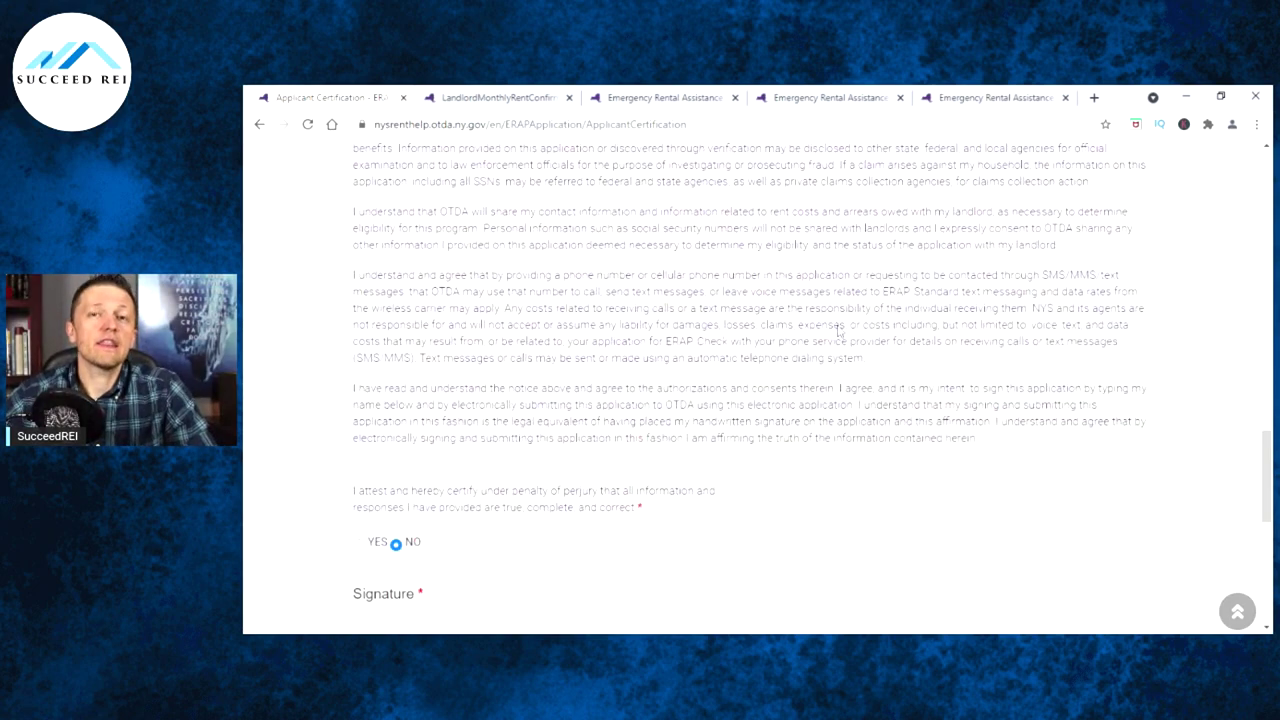
scroll(828, 340, "up", 1)
scroll(822, 343, "up", 10)
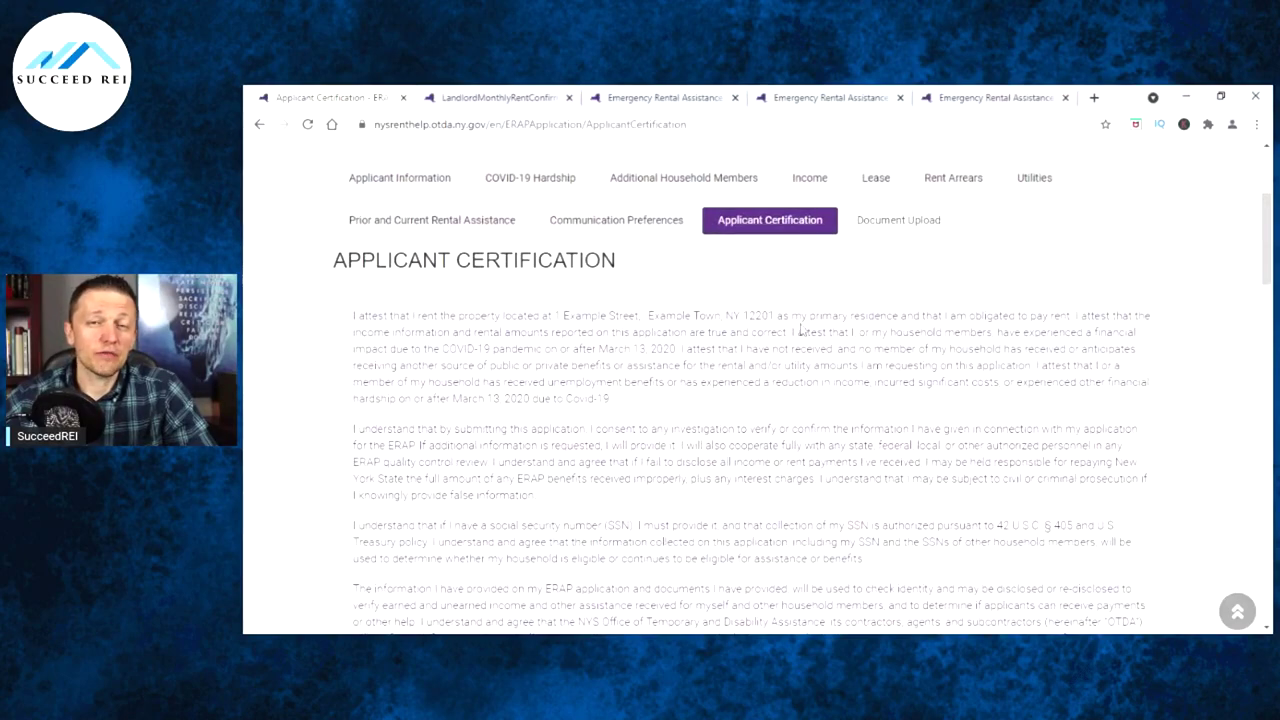
scroll(808, 348, "down", 10)
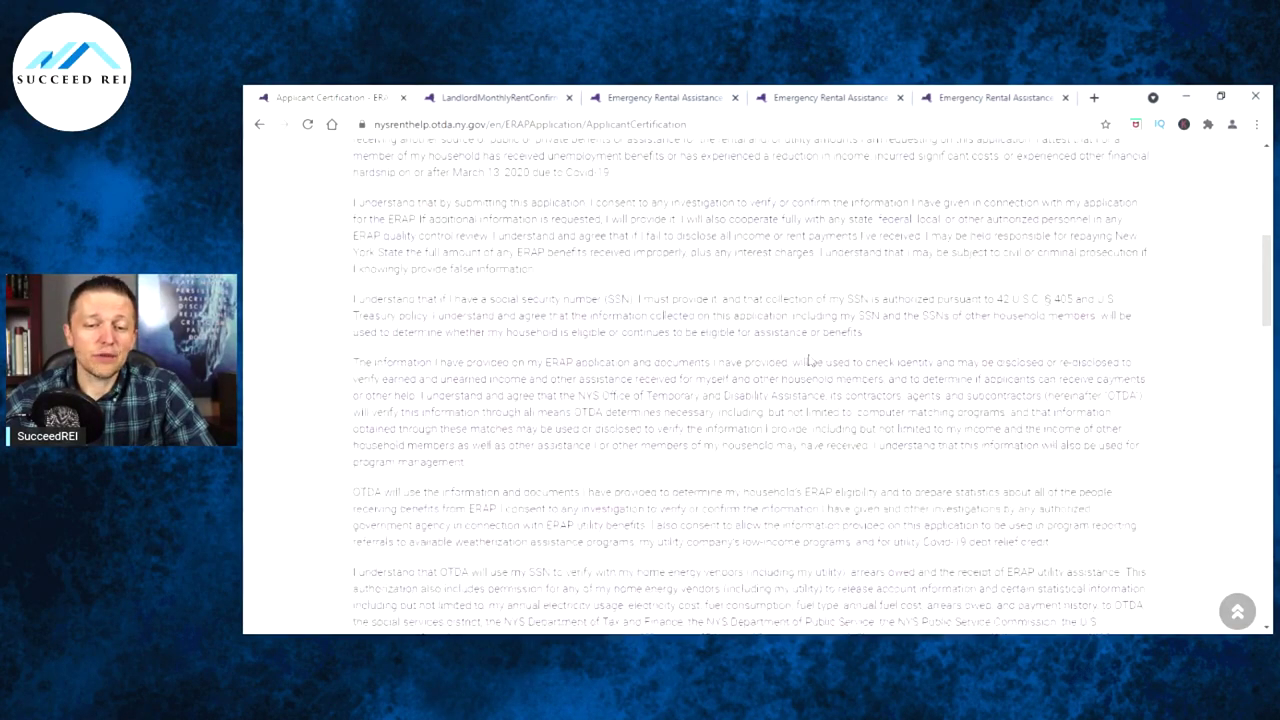
scroll(826, 345, "down", 5)
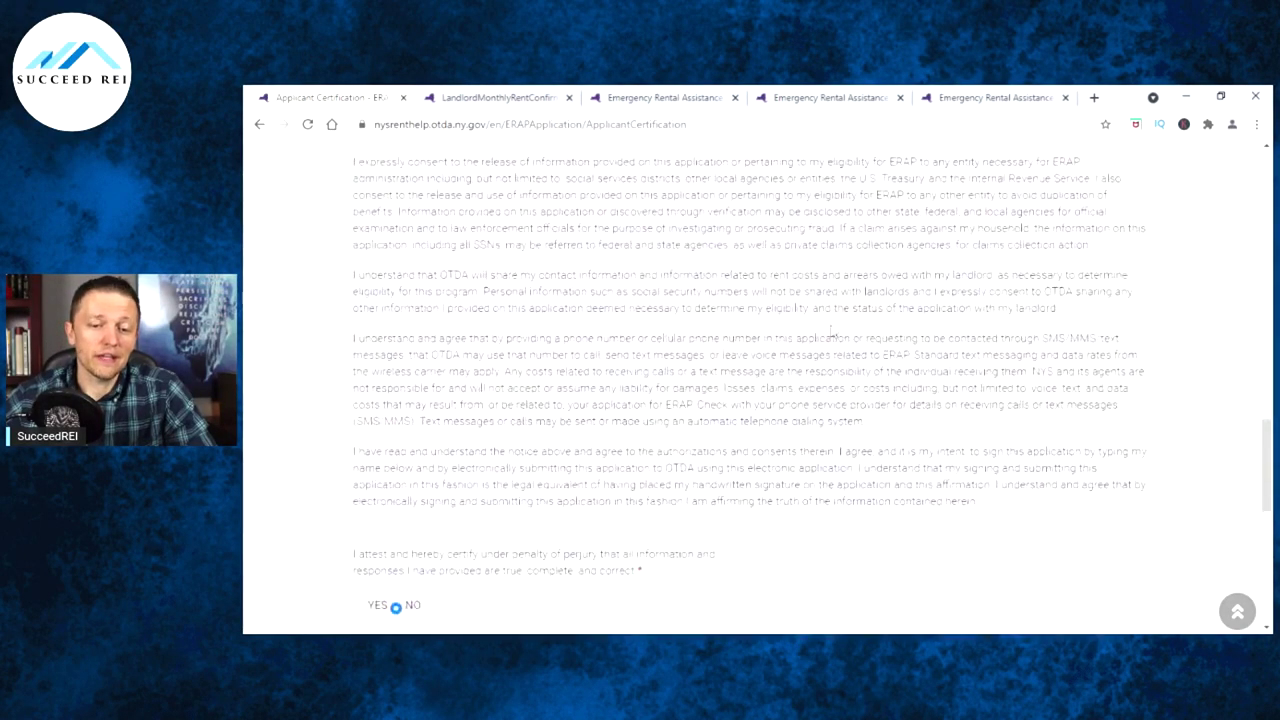
scroll(805, 320, "down", 1)
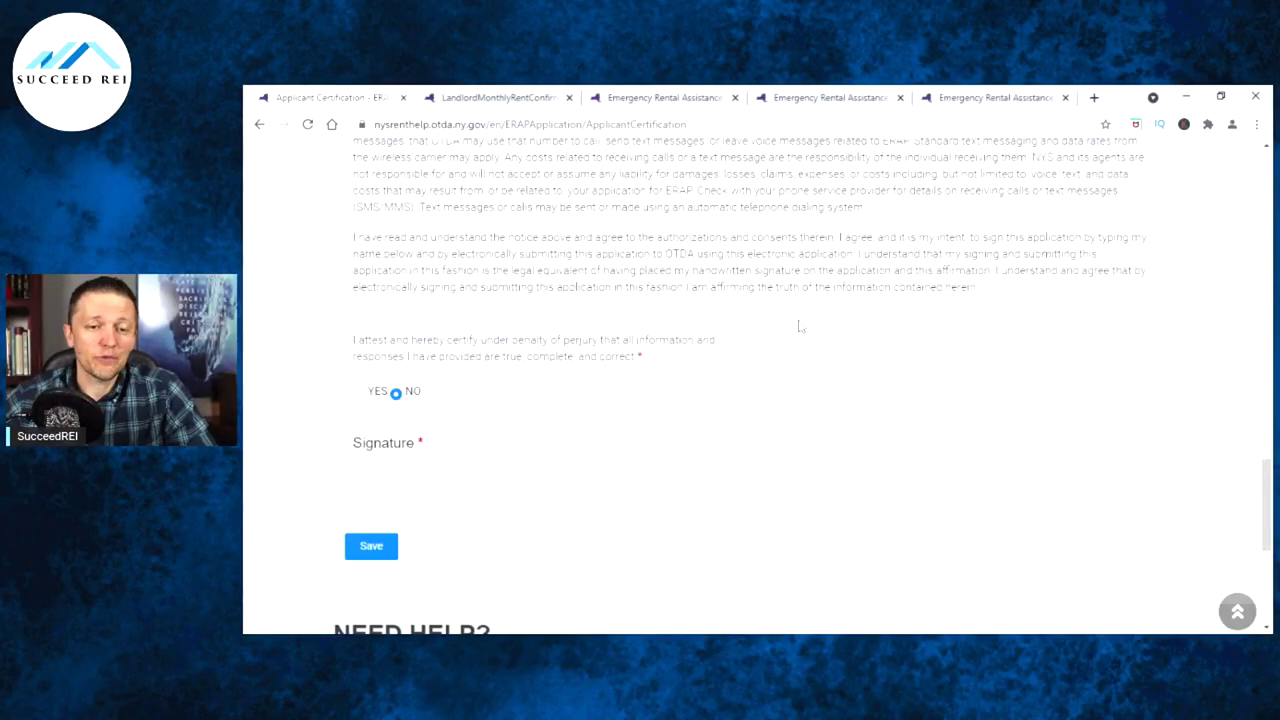
scroll(795, 345, "up", 2)
scroll(793, 342, "up", 5)
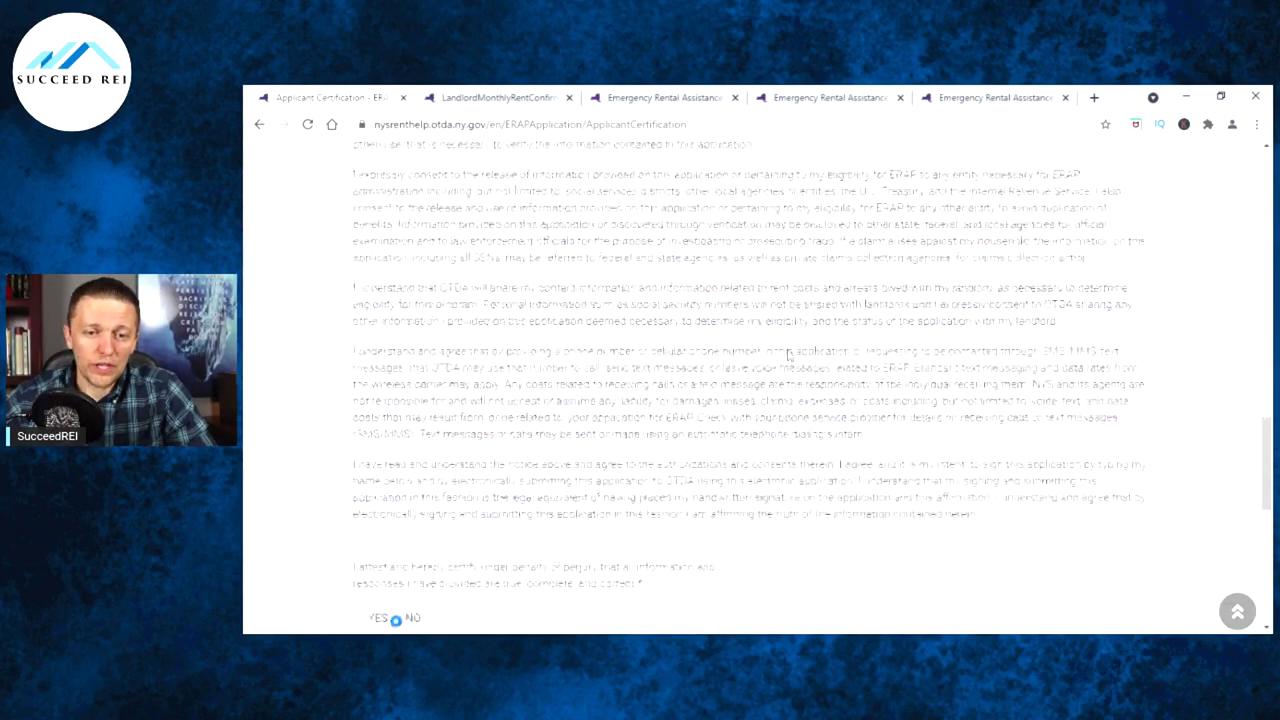
scroll(695, 285, "up", 3)
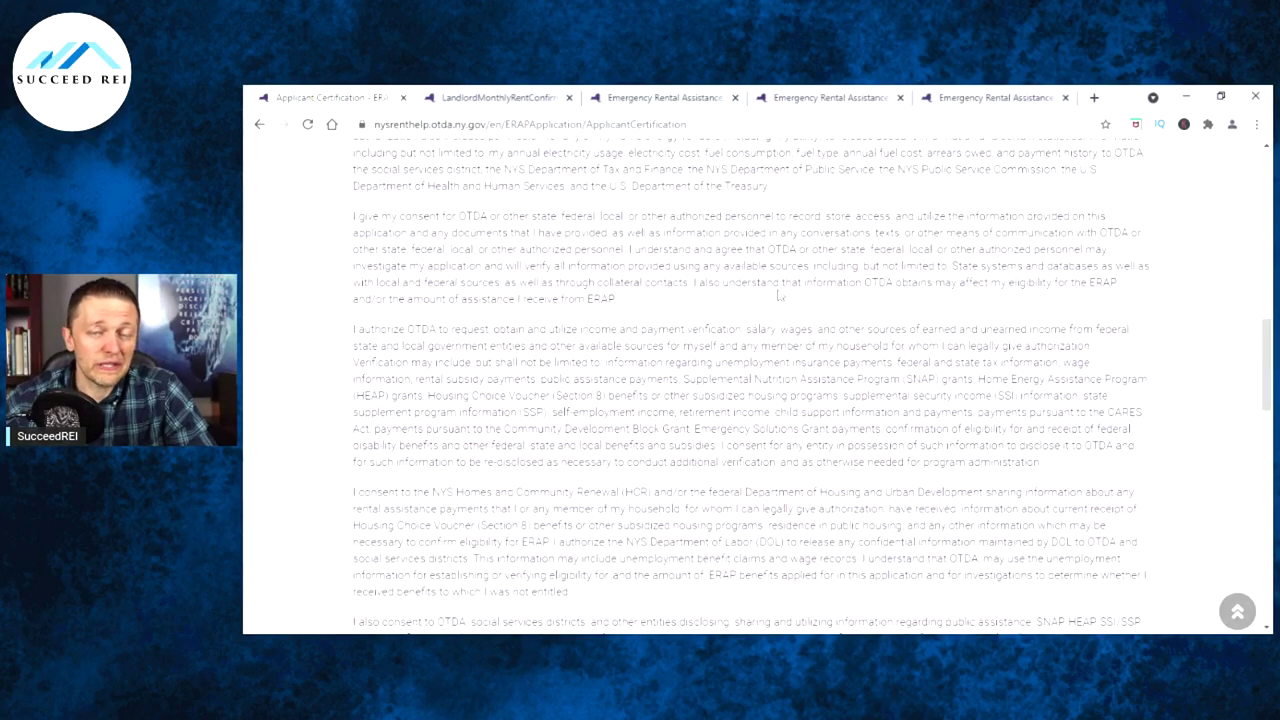
scroll(710, 312, "down", 10)
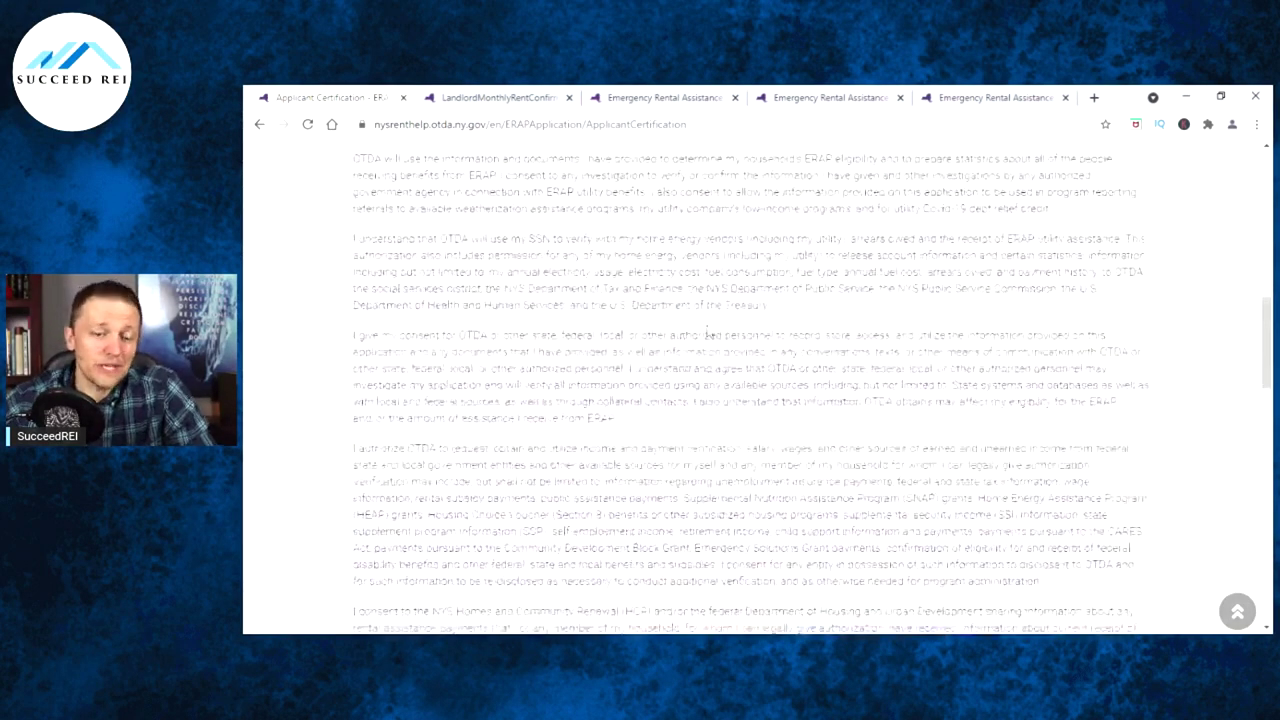
scroll(701, 330, "down", 2)
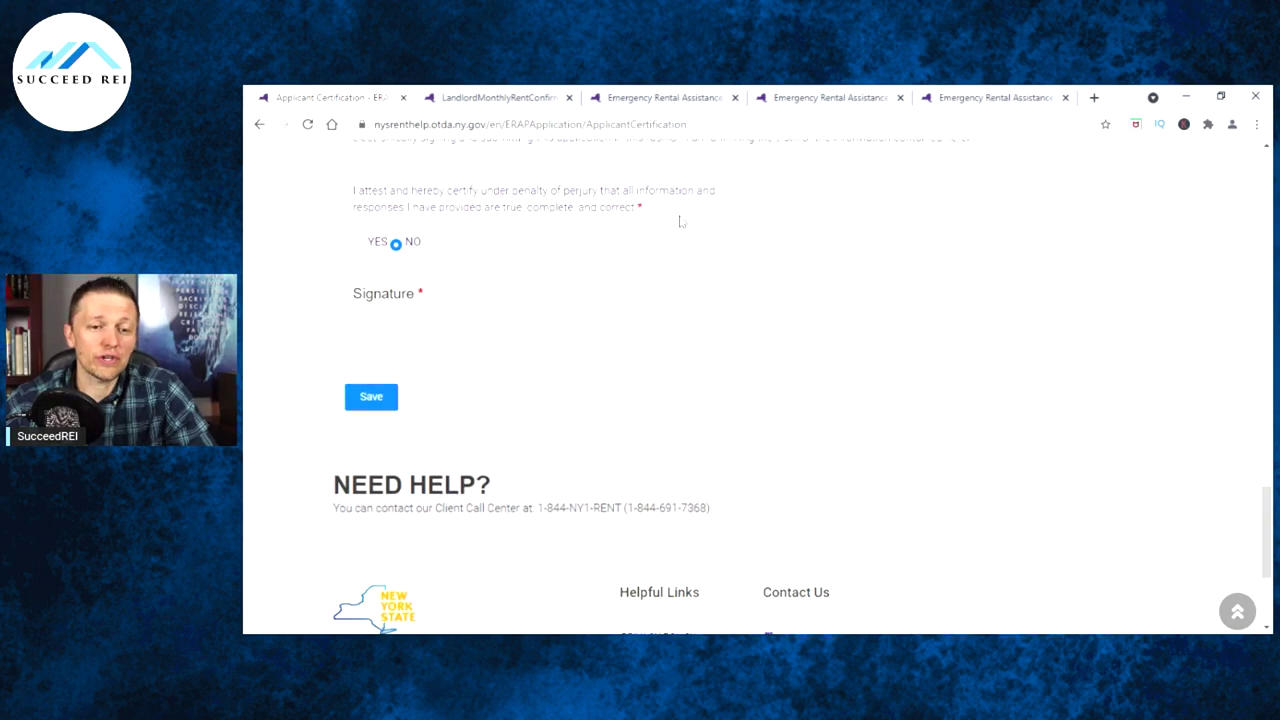
Step: Examine the electronic signature paragraph, the perjury attestation and the Signature field of the applicant certification
scroll(680, 222, "up", 1)
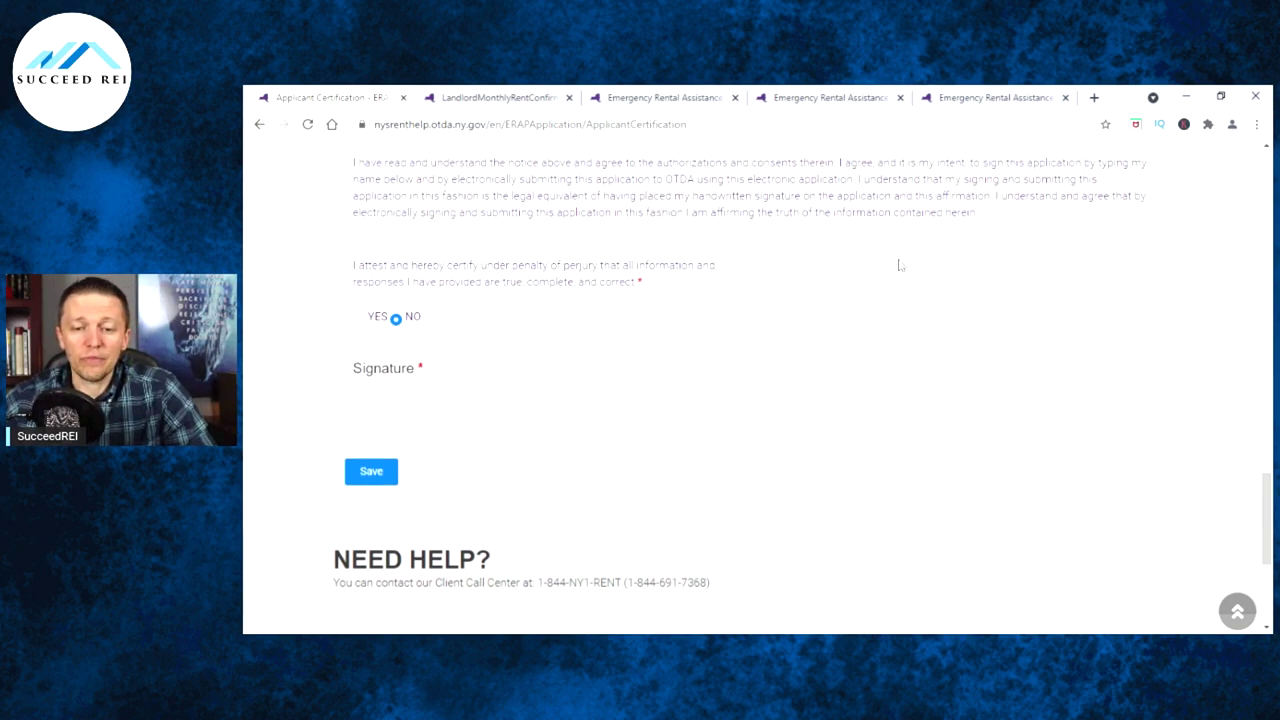
scroll(896, 268, "up", 2)
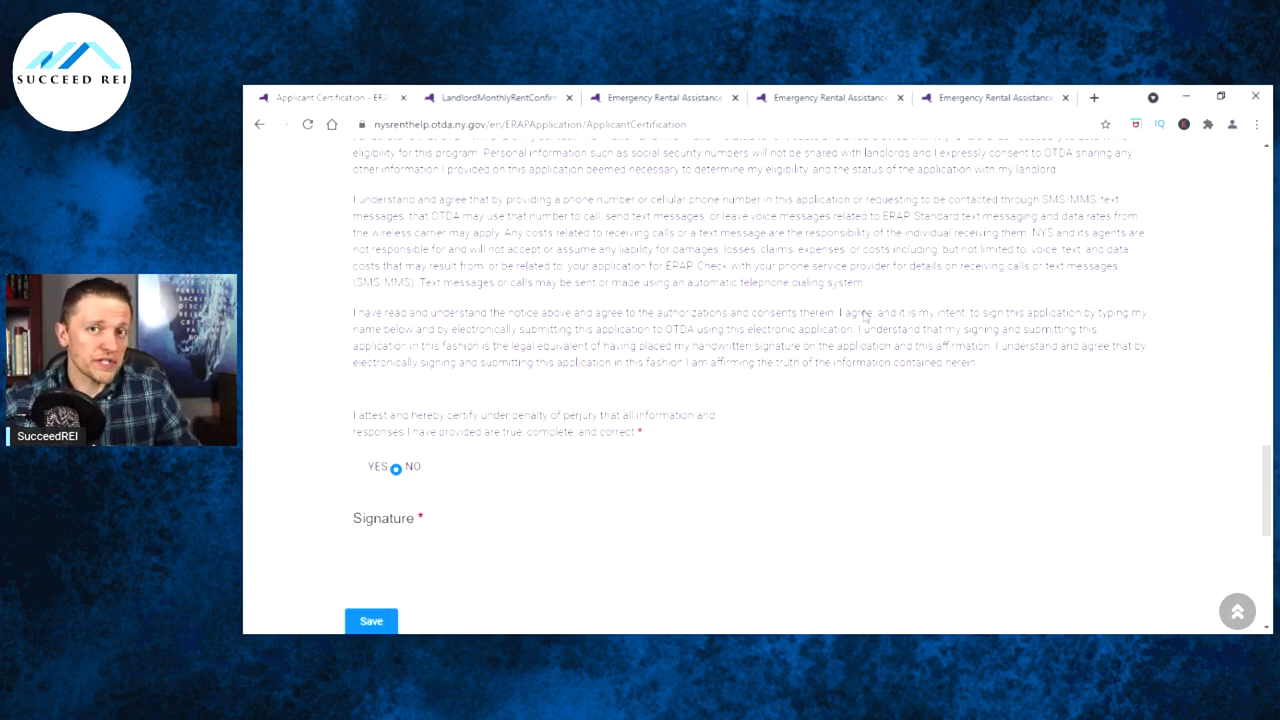
scroll(865, 317, "down", 2)
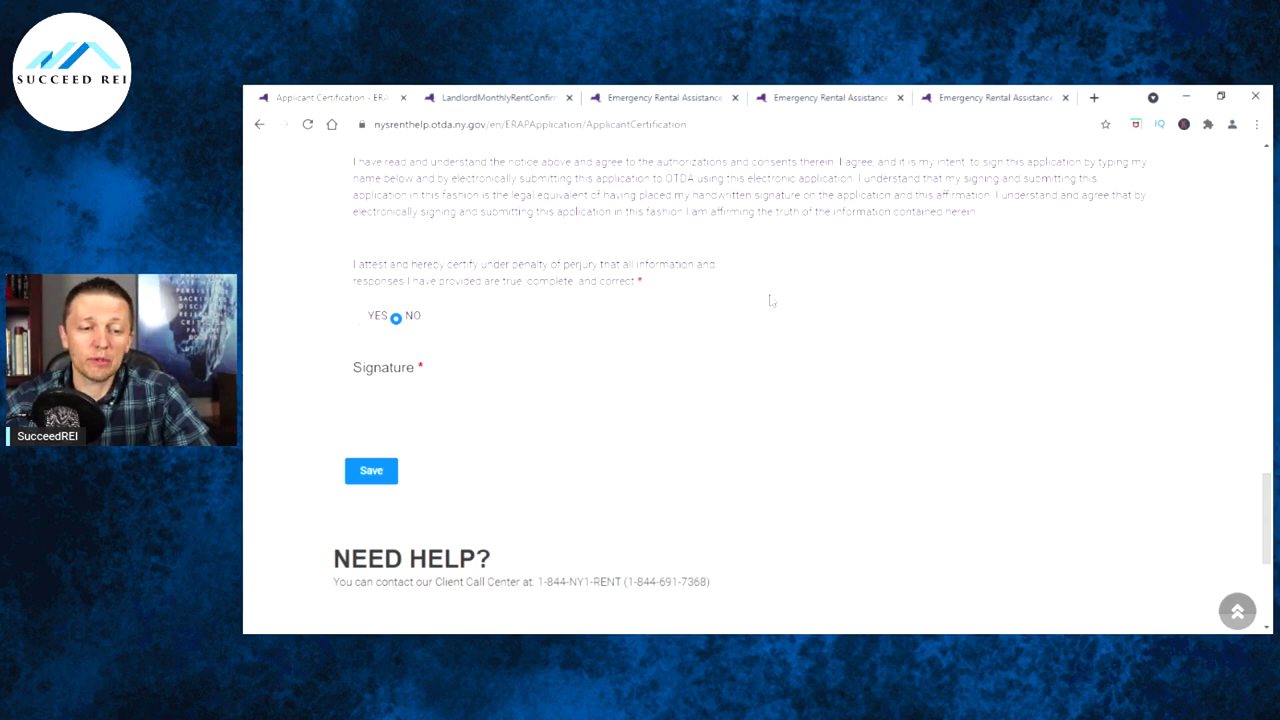
left_click(490, 395)
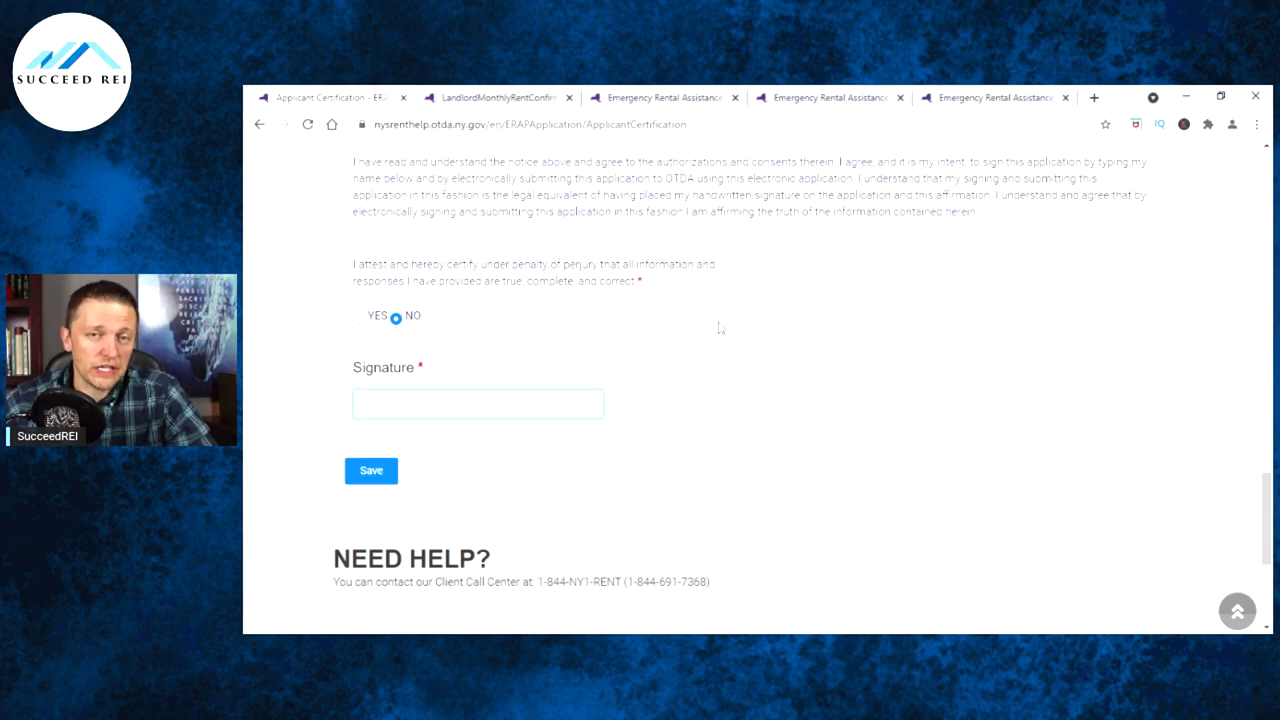
scroll(704, 338, "up", 2)
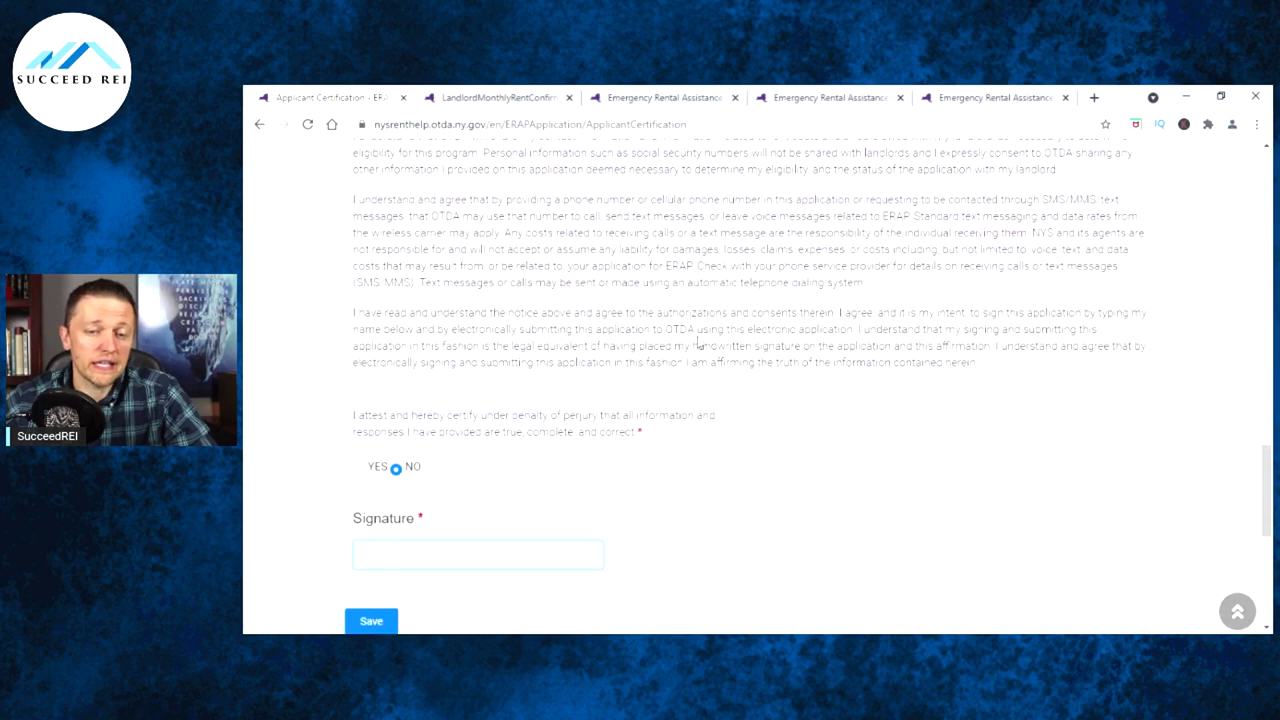
scroll(719, 324, "down", 2)
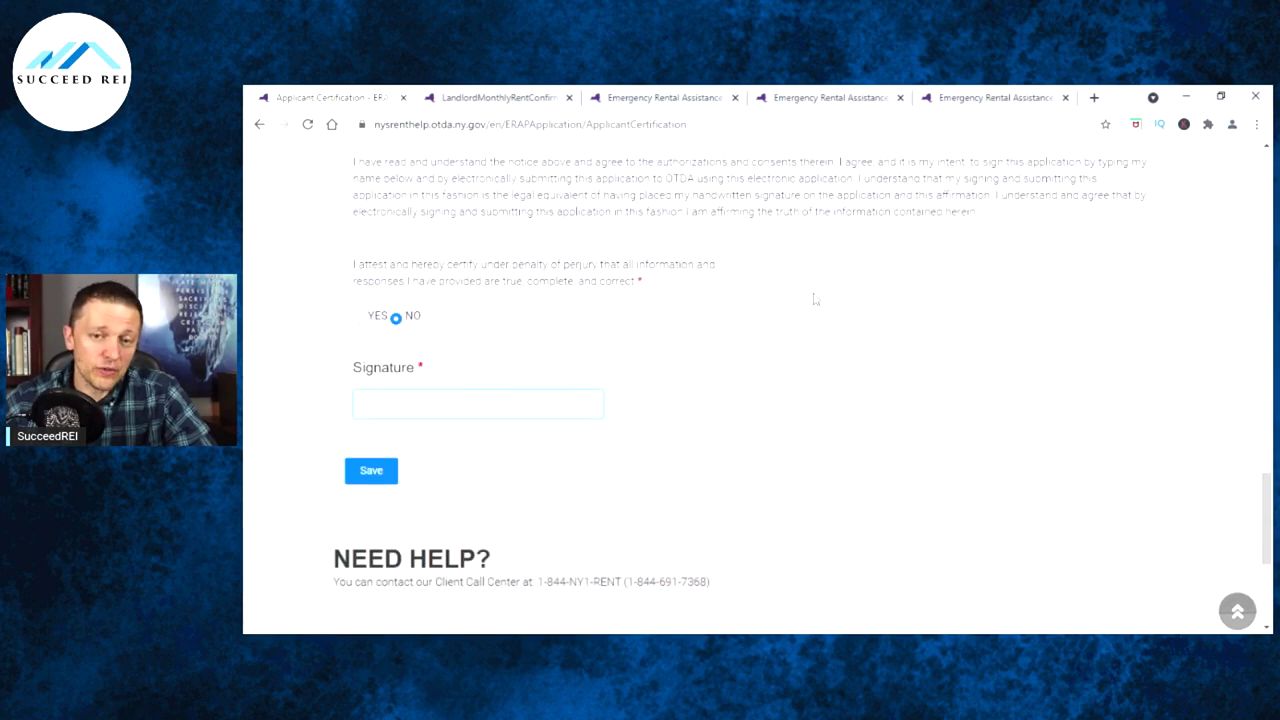
Step: Review the application number notice, the list of application sections and the certification's first paragraphs
scroll(862, 330, "up", 10)
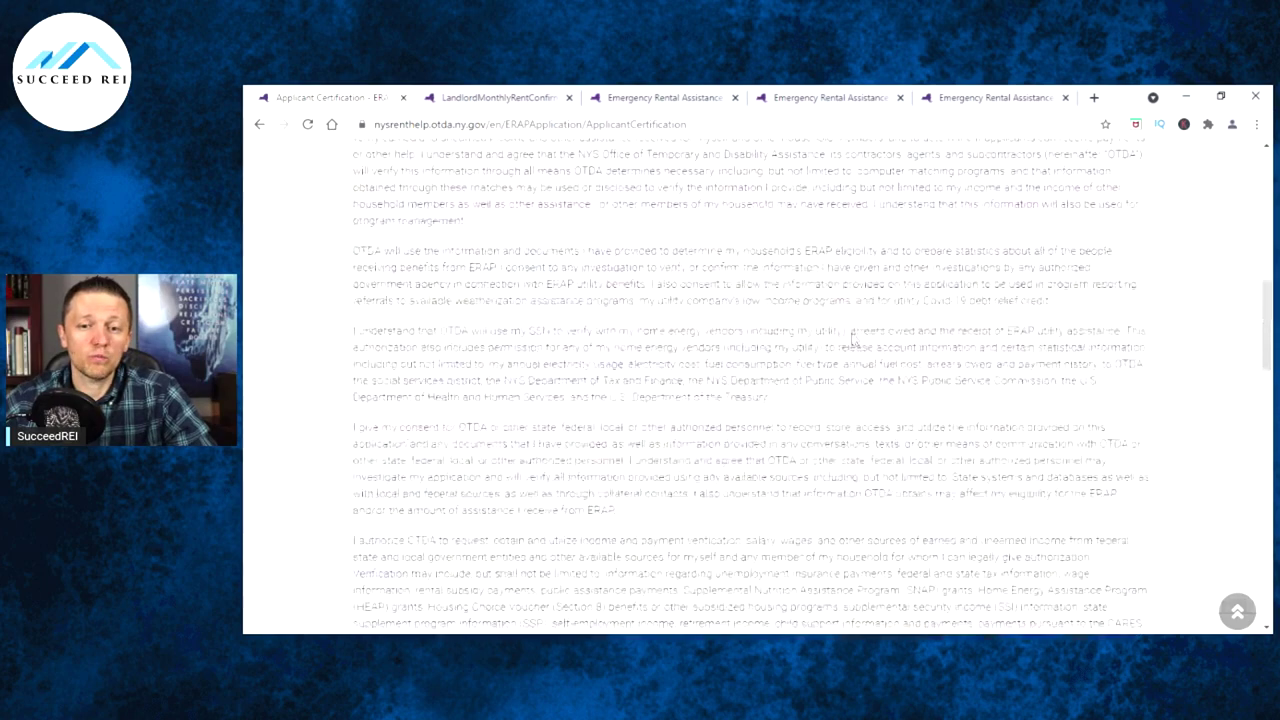
scroll(852, 337, "up", 3)
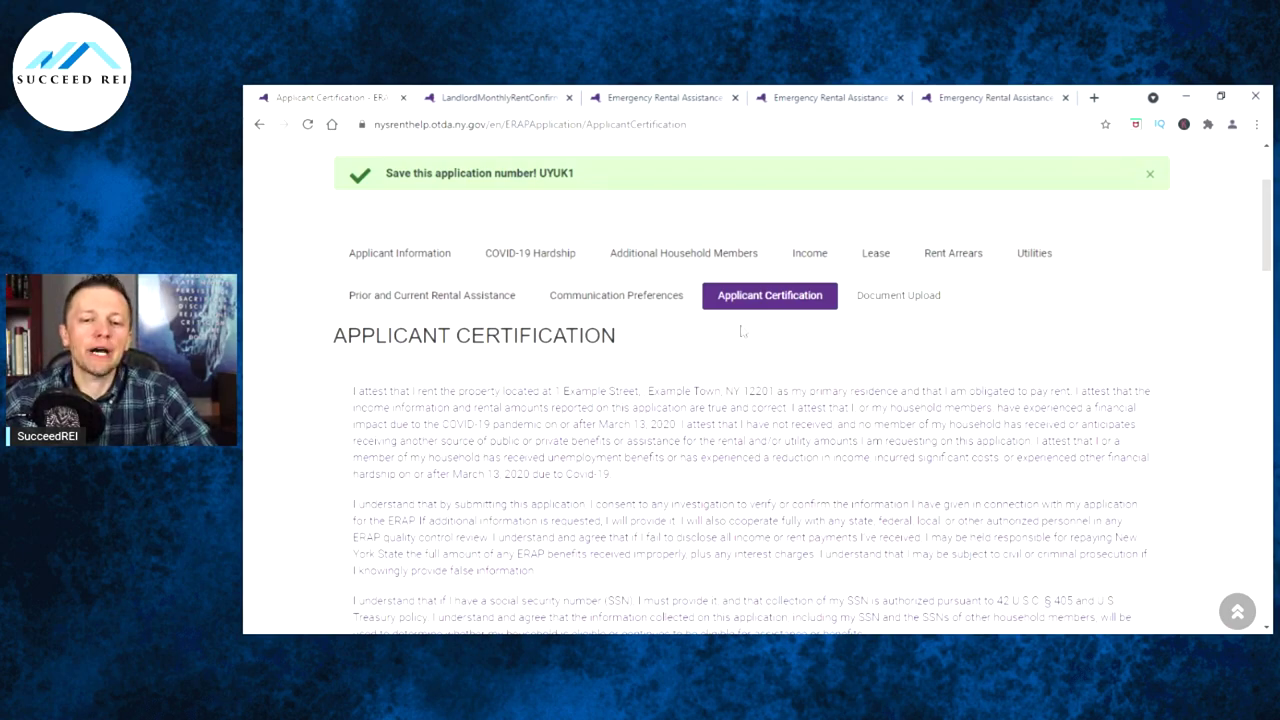
scroll(746, 336, "down", 1)
scroll(746, 336, "down", 1)
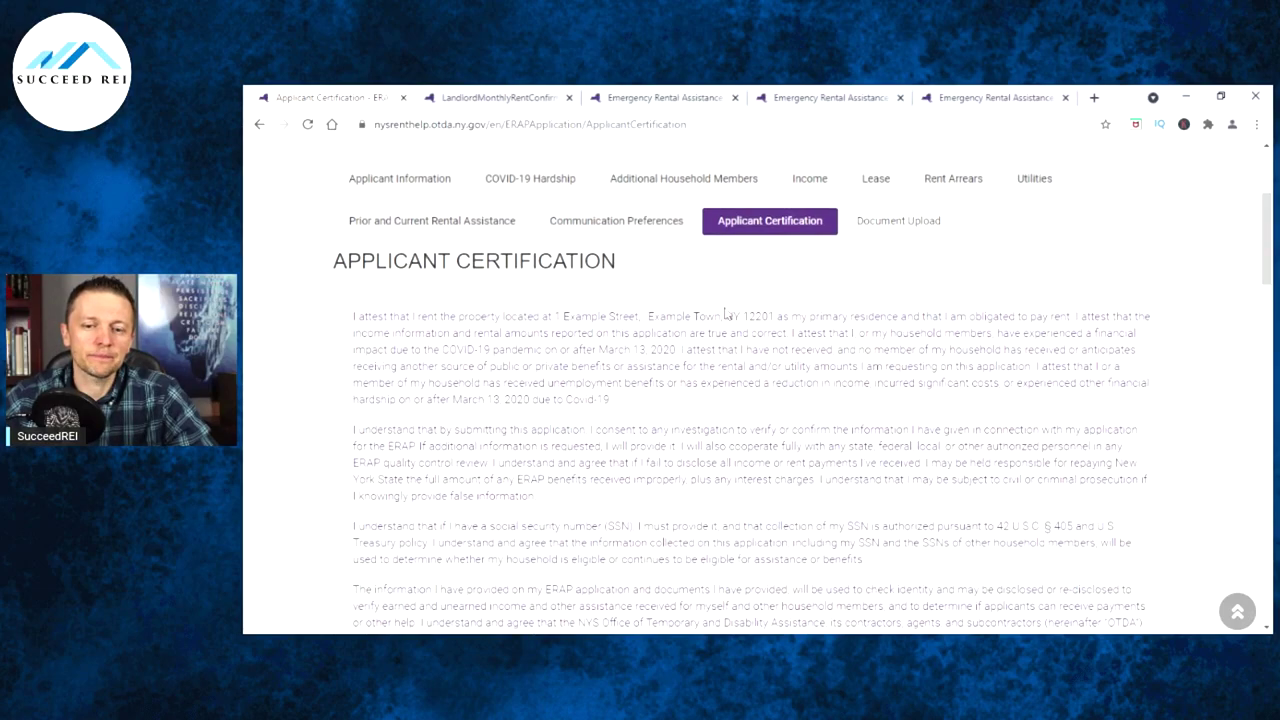
scroll(678, 281, "up", 2)
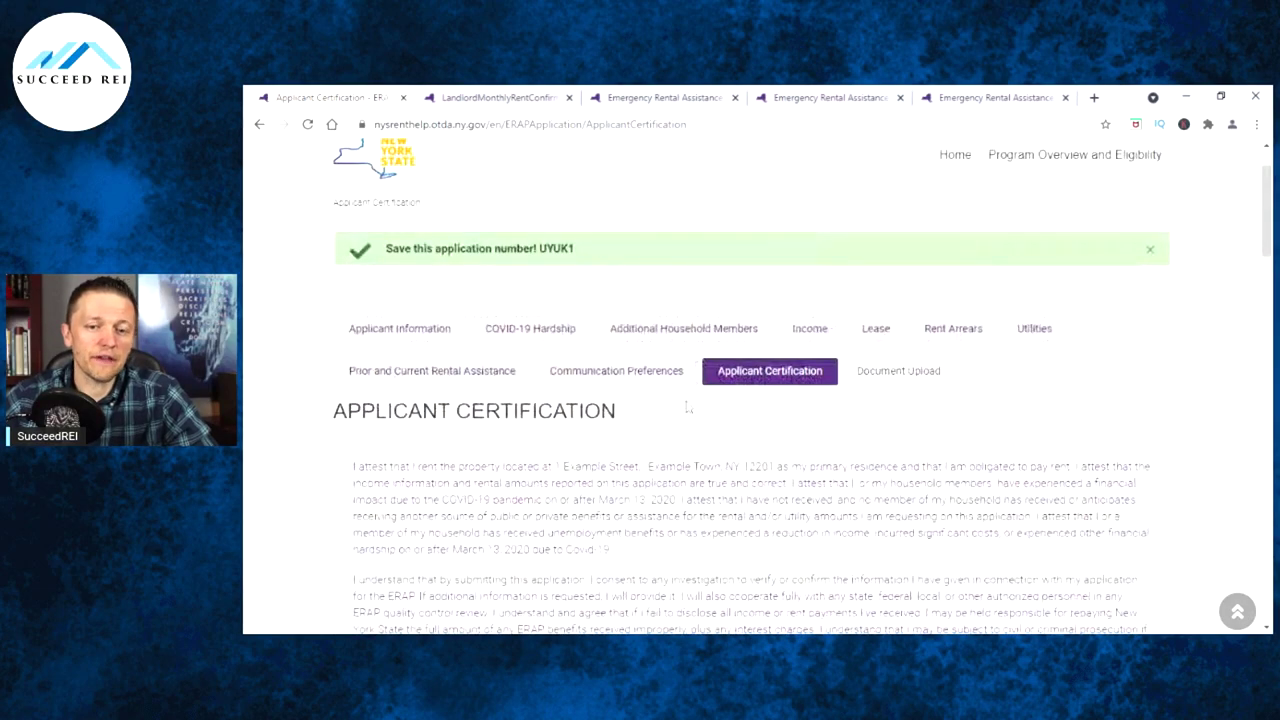
scroll(670, 403, "down", 1)
scroll(651, 401, "down", 8)
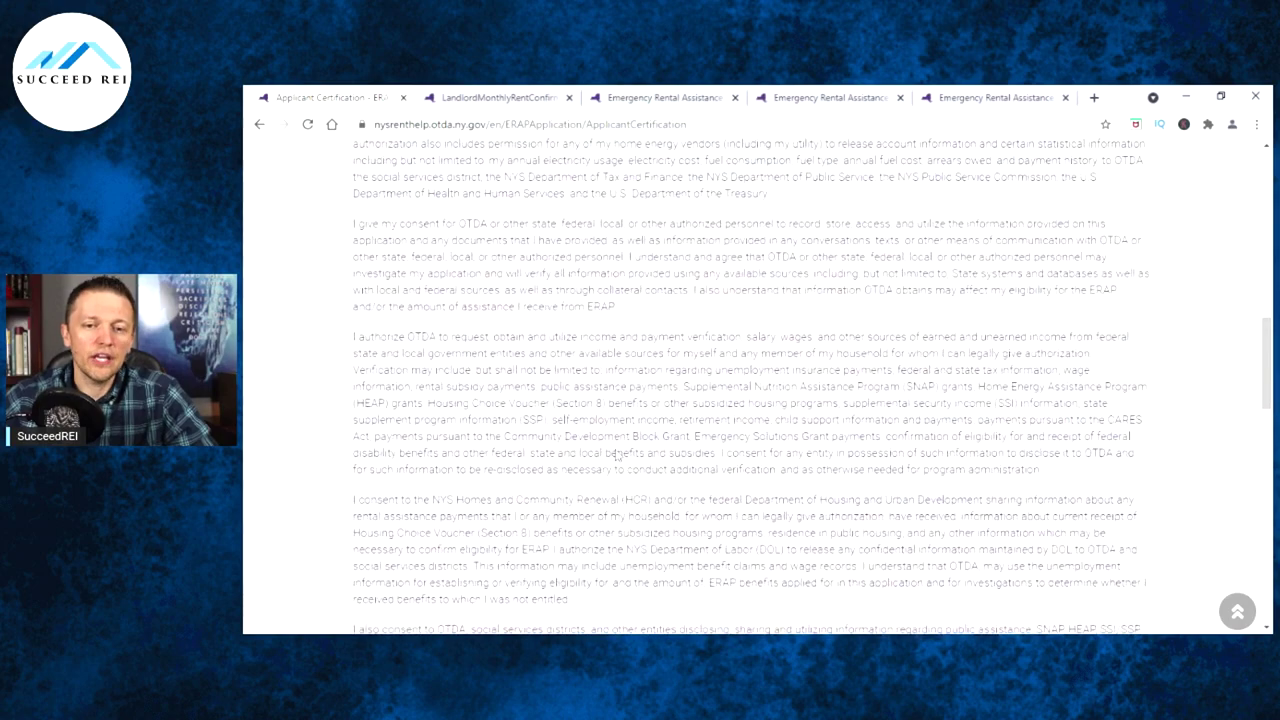
scroll(660, 420, "up", 10)
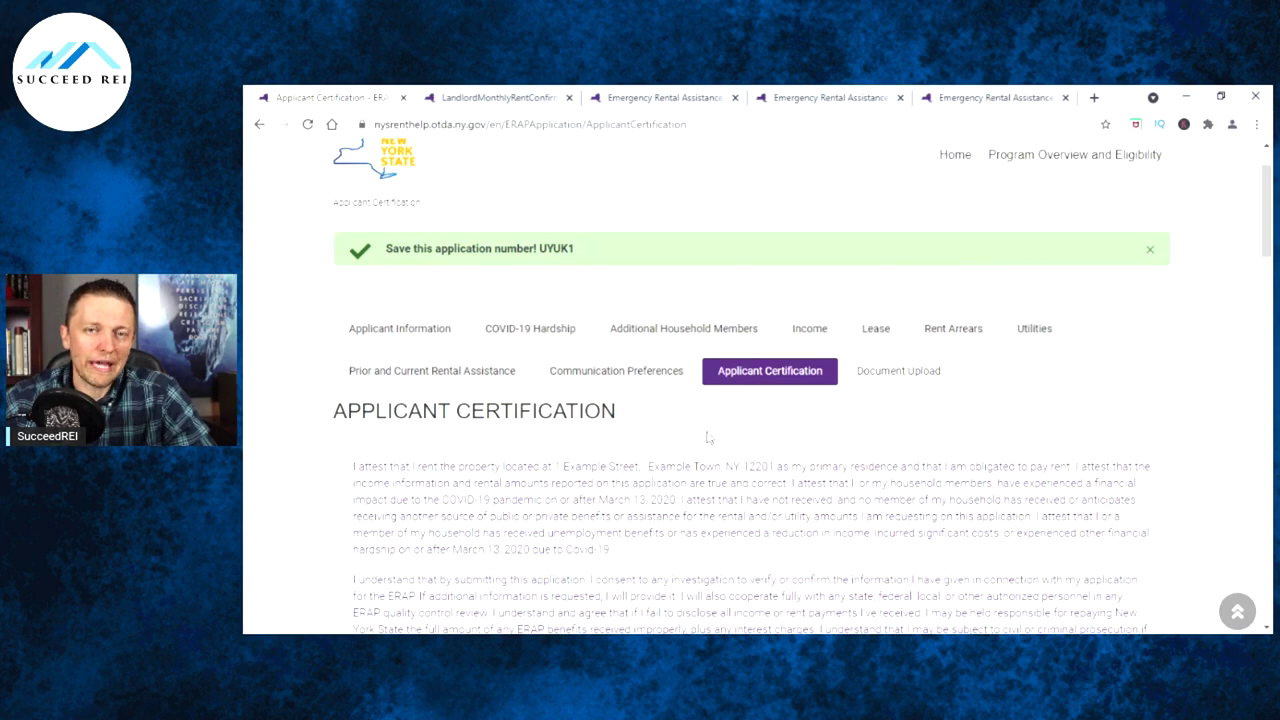
scroll(688, 437, "down", 3)
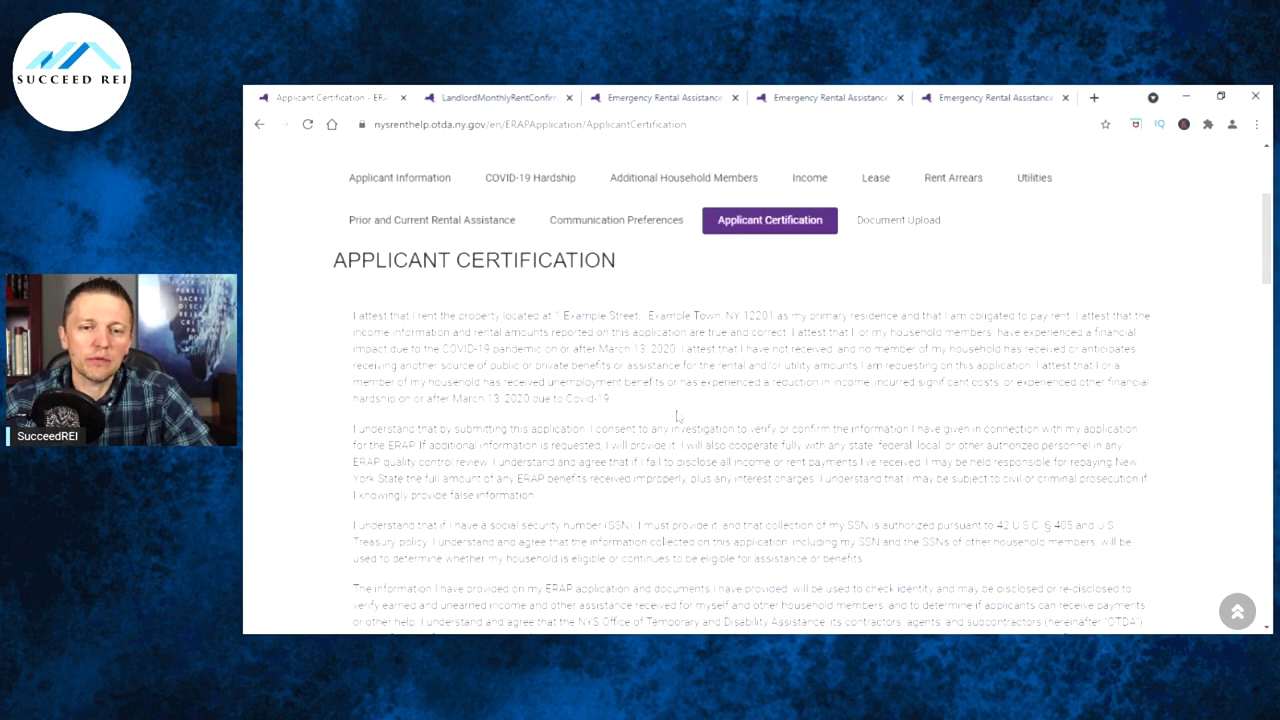
Step: Open the Landlord/Owner Section and check its W-9 and direct deposit information
scroll(755, 287, "up", 2)
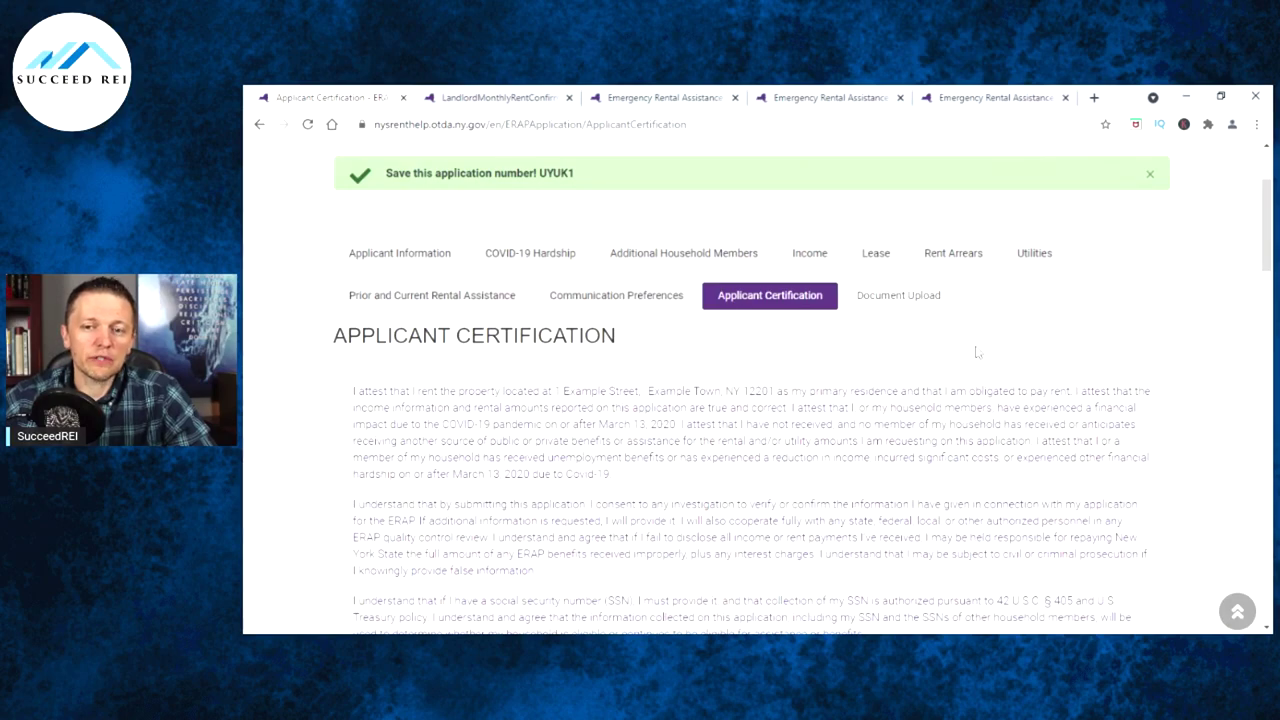
scroll(976, 348, "up", 2)
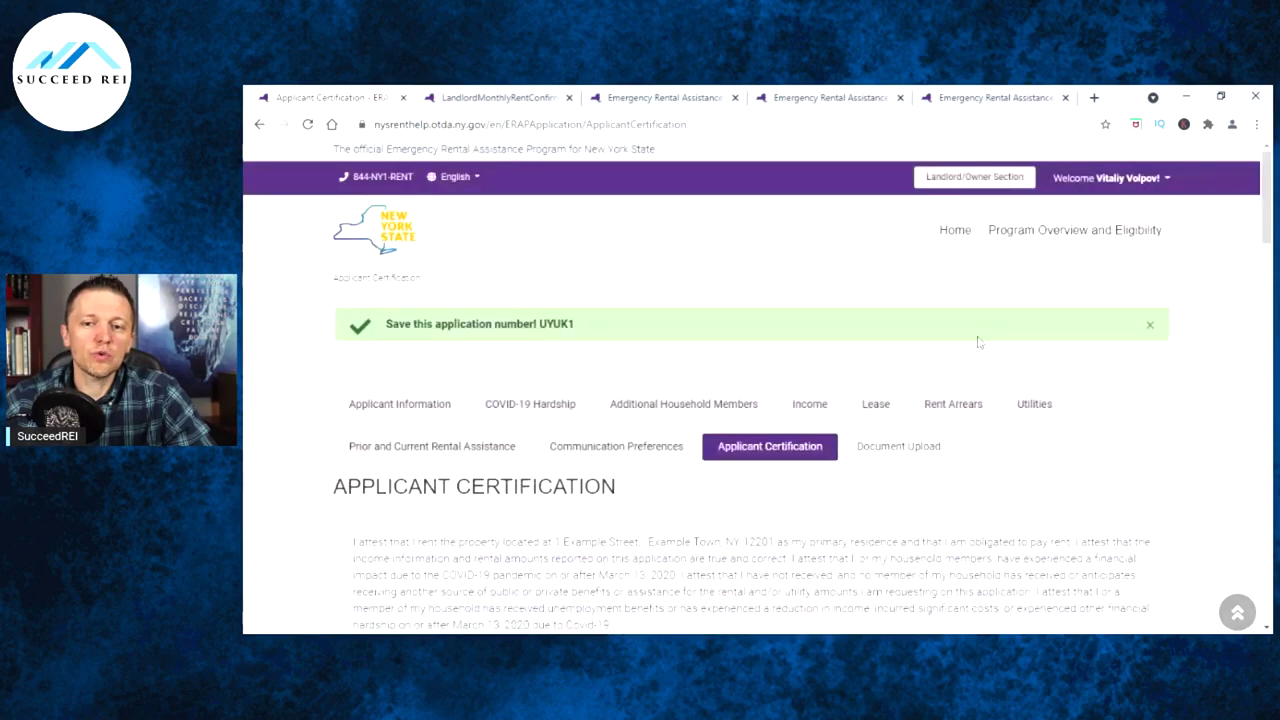
left_click(976, 178)
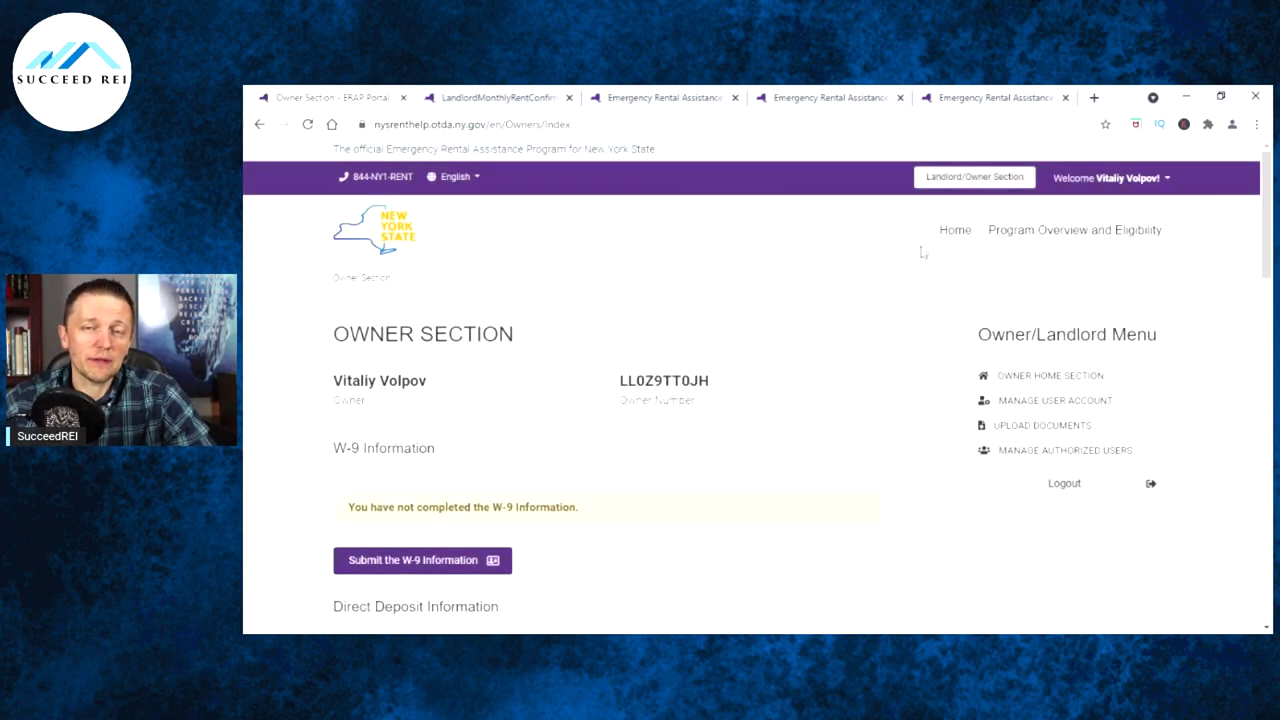
scroll(811, 304, "down", 3)
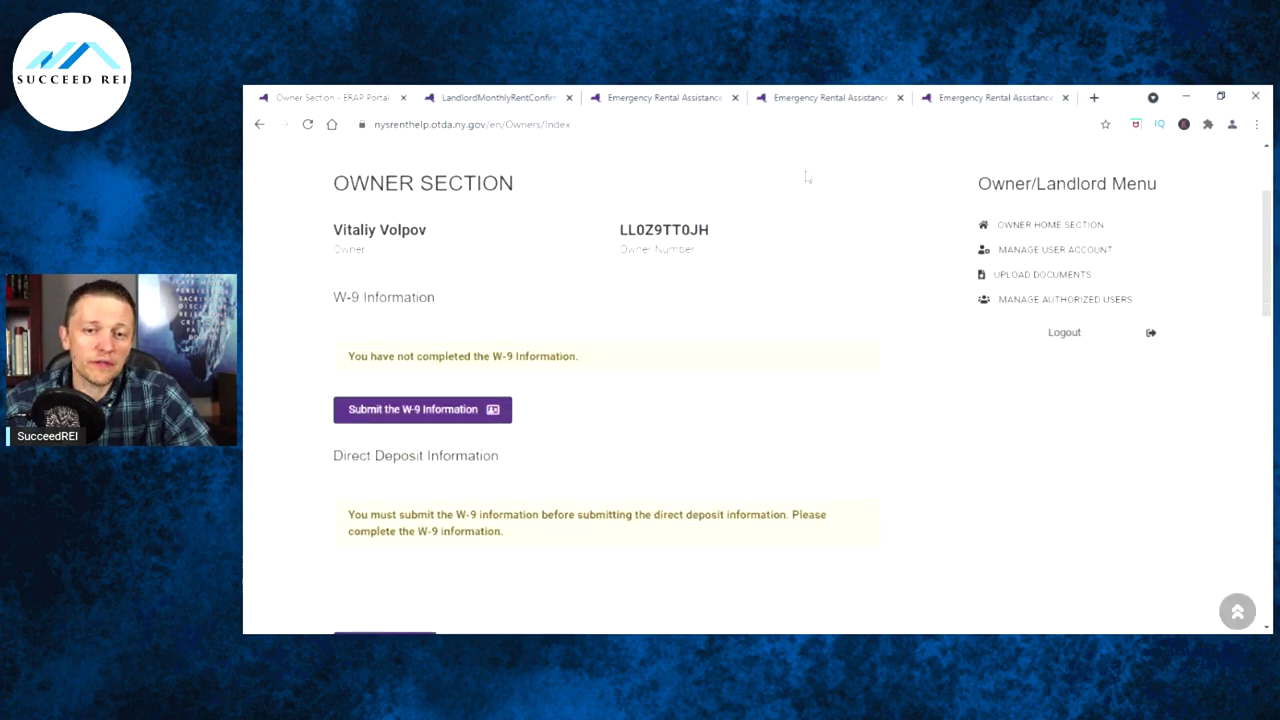
Step: Switch to the OTDA Emergency Rental Assistance Program page and read the documents renter applicants must provide under Apply
left_click(678, 97)
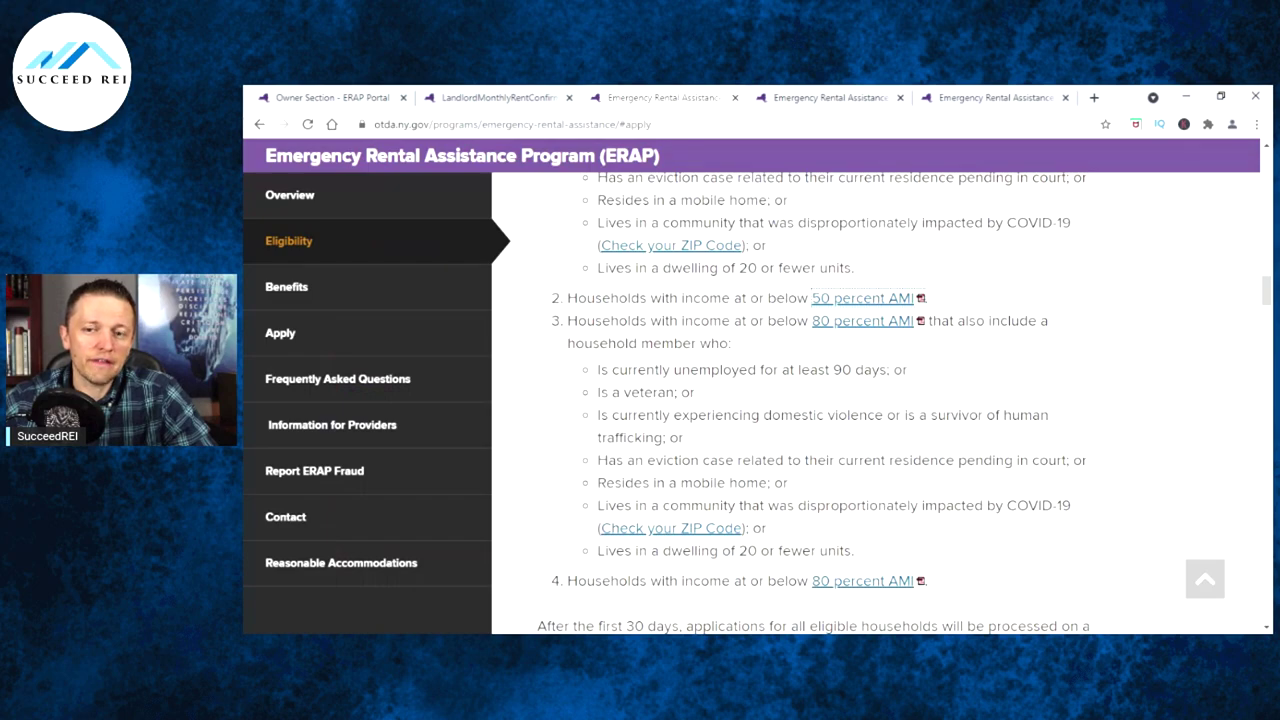
scroll(813, 400, "down", 8)
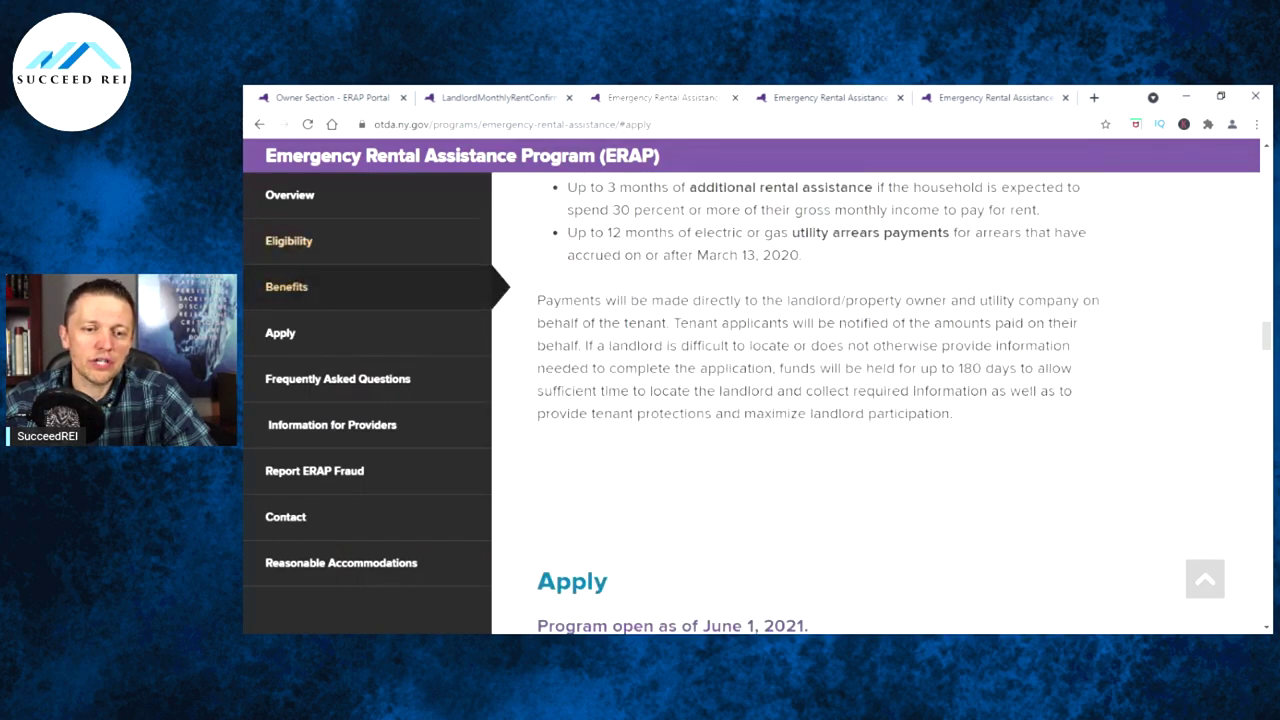
scroll(725, 285, "down", 5)
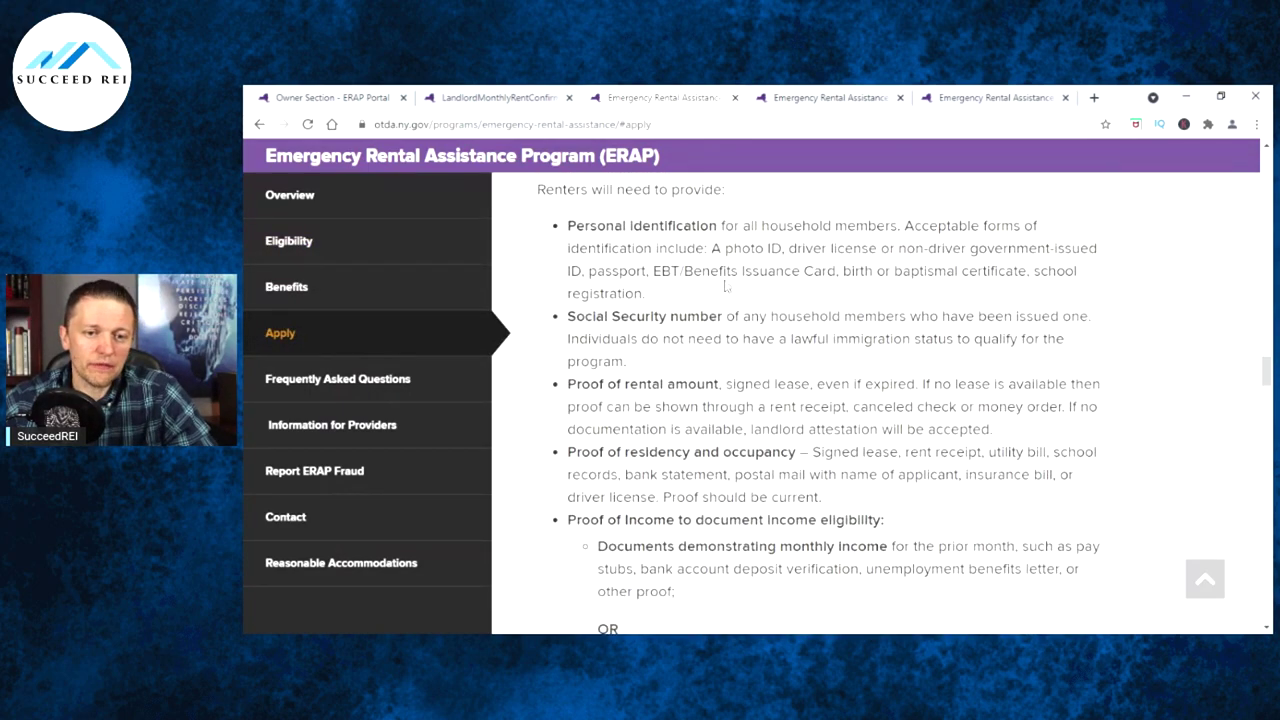
scroll(726, 286, "up", 1)
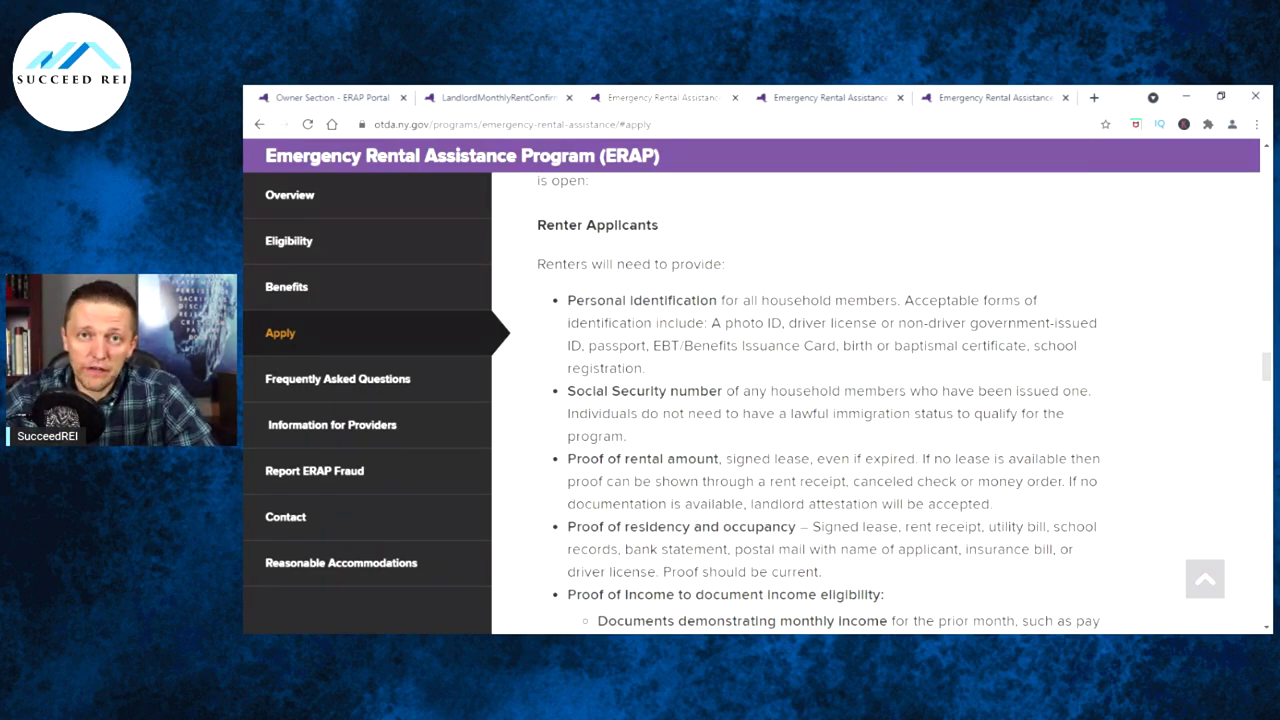
scroll(800, 400, "down", 1)
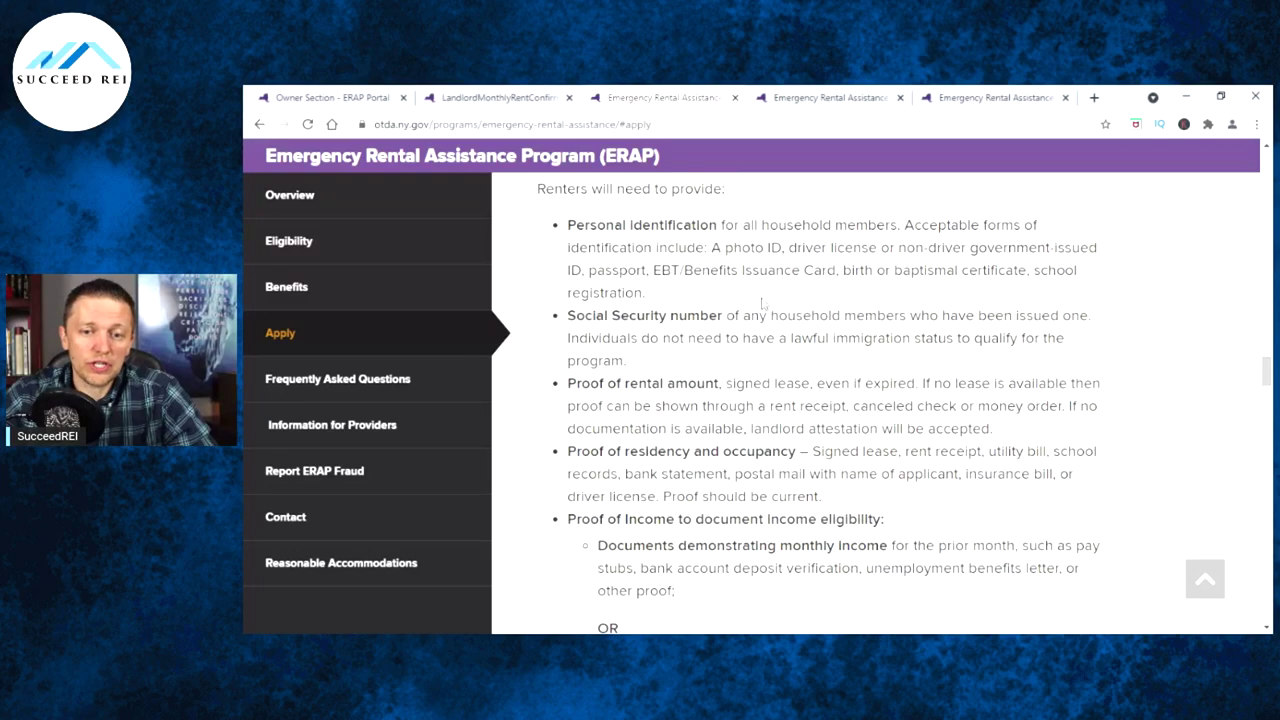
scroll(888, 287, "down", 1)
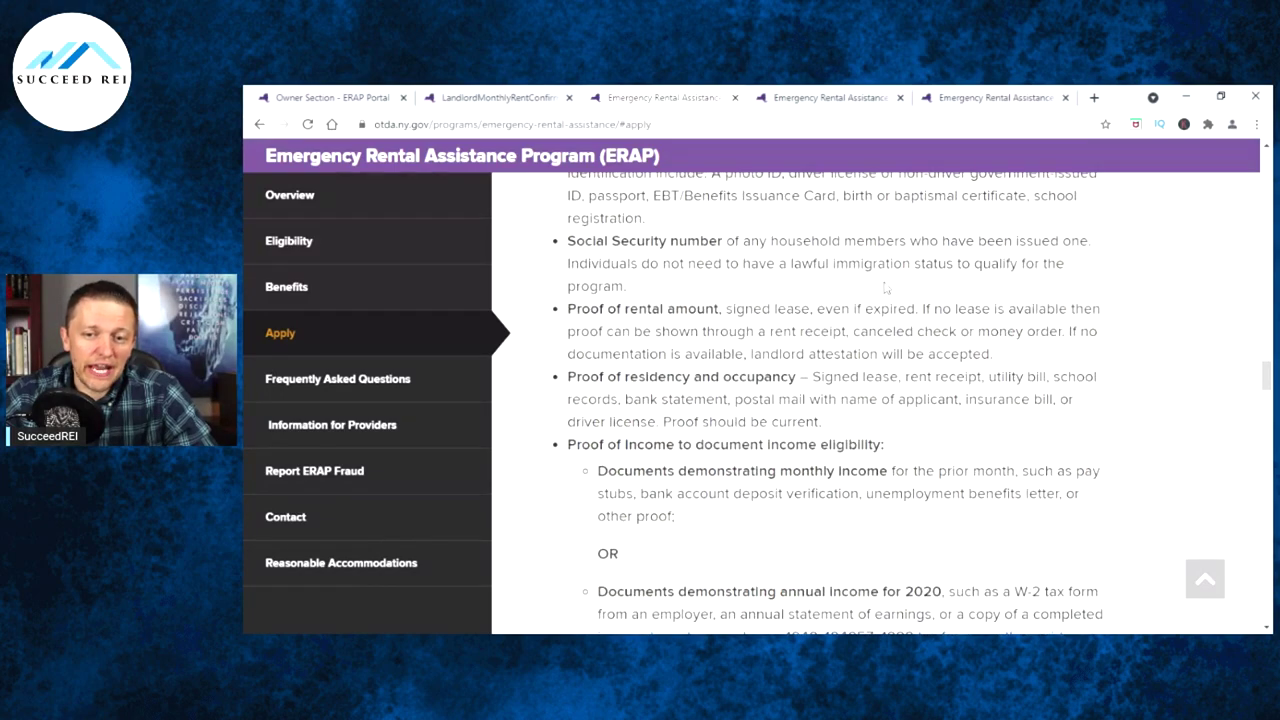
scroll(885, 288, "up", 1)
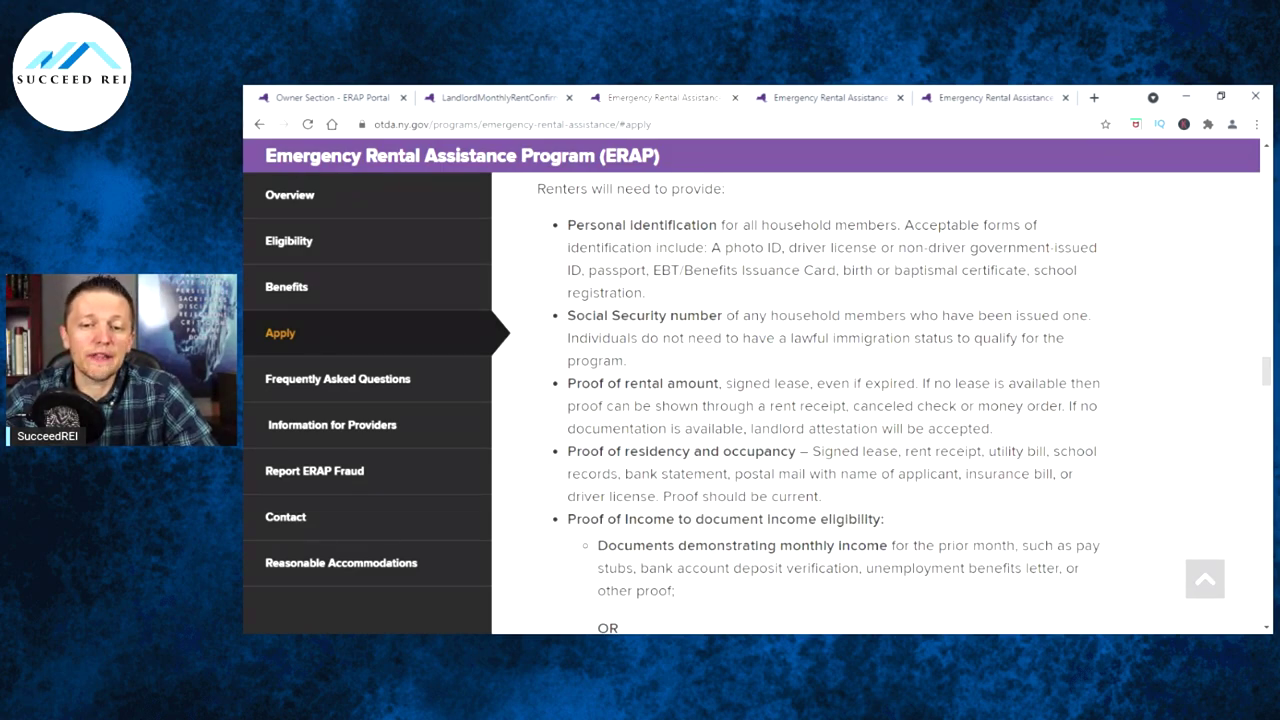
scroll(815, 403, "down", 1)
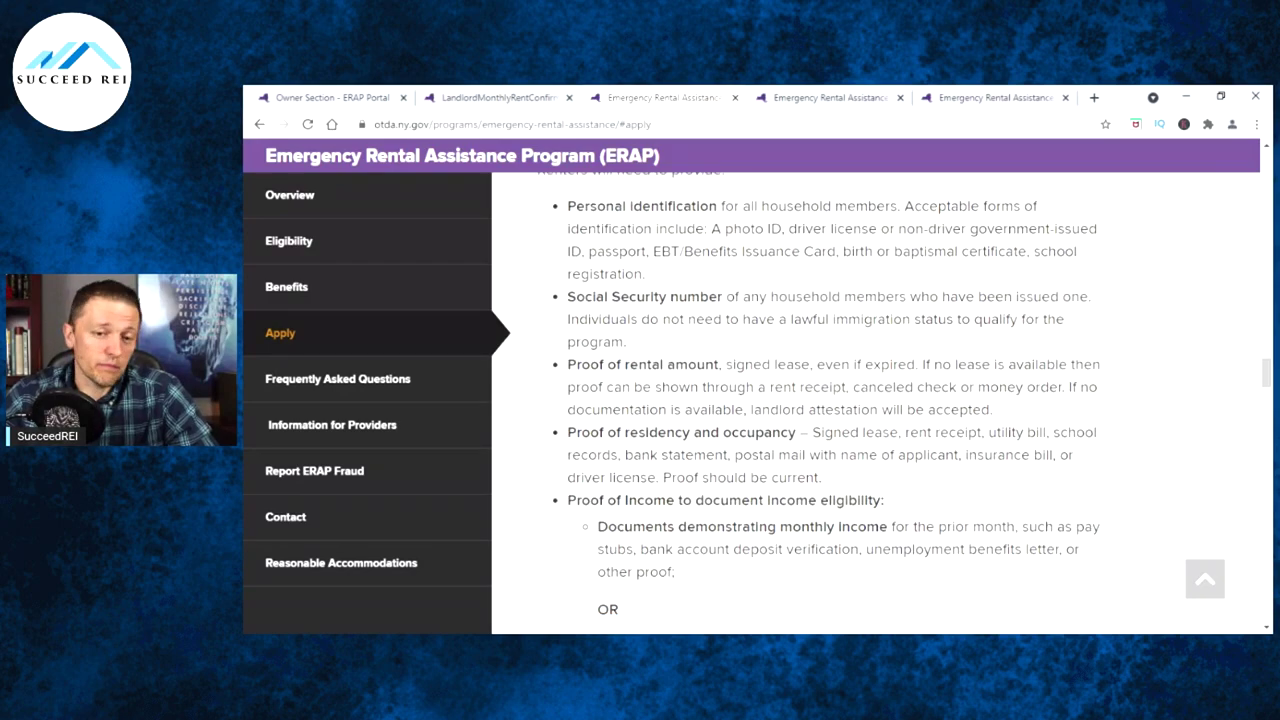
scroll(815, 403, "down", 1)
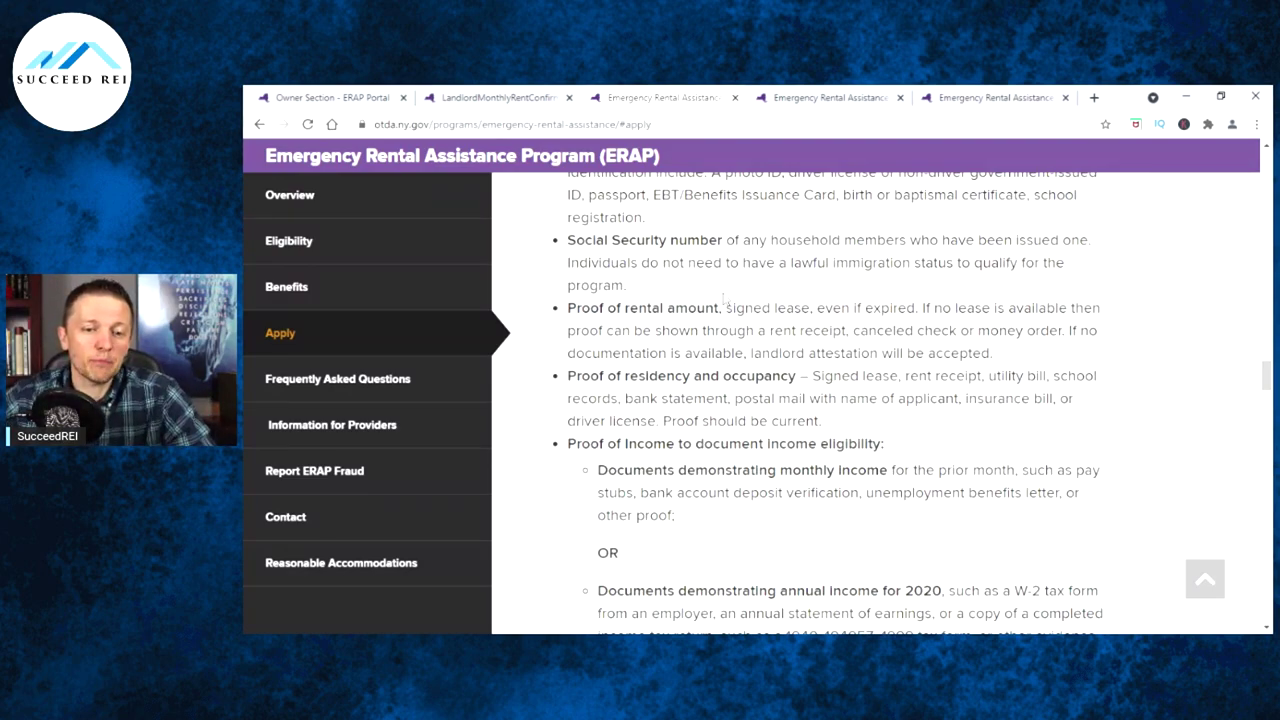
Step: Read the proof of residency, income and utility bill requirements, the hardship attestation paragraph and the renter's checklist links
scroll(727, 296, "down", 1)
scroll(727, 296, "down", 1)
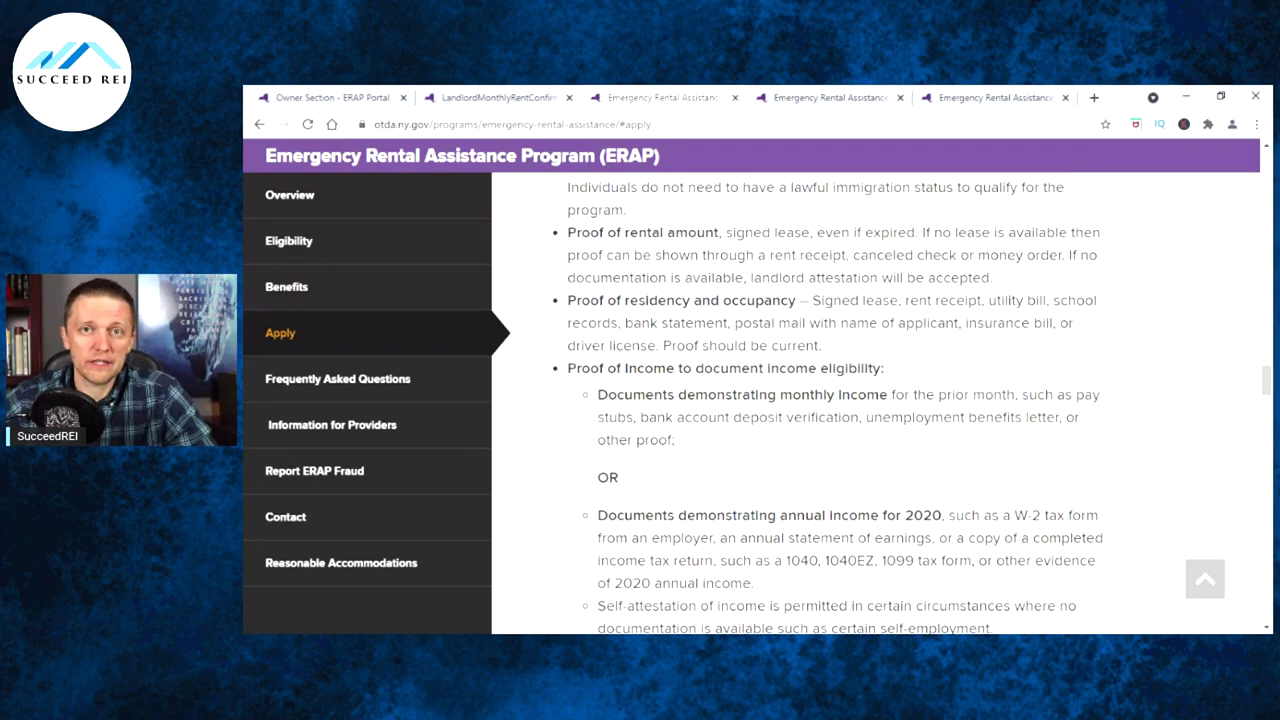
scroll(875, 400, "down", 1)
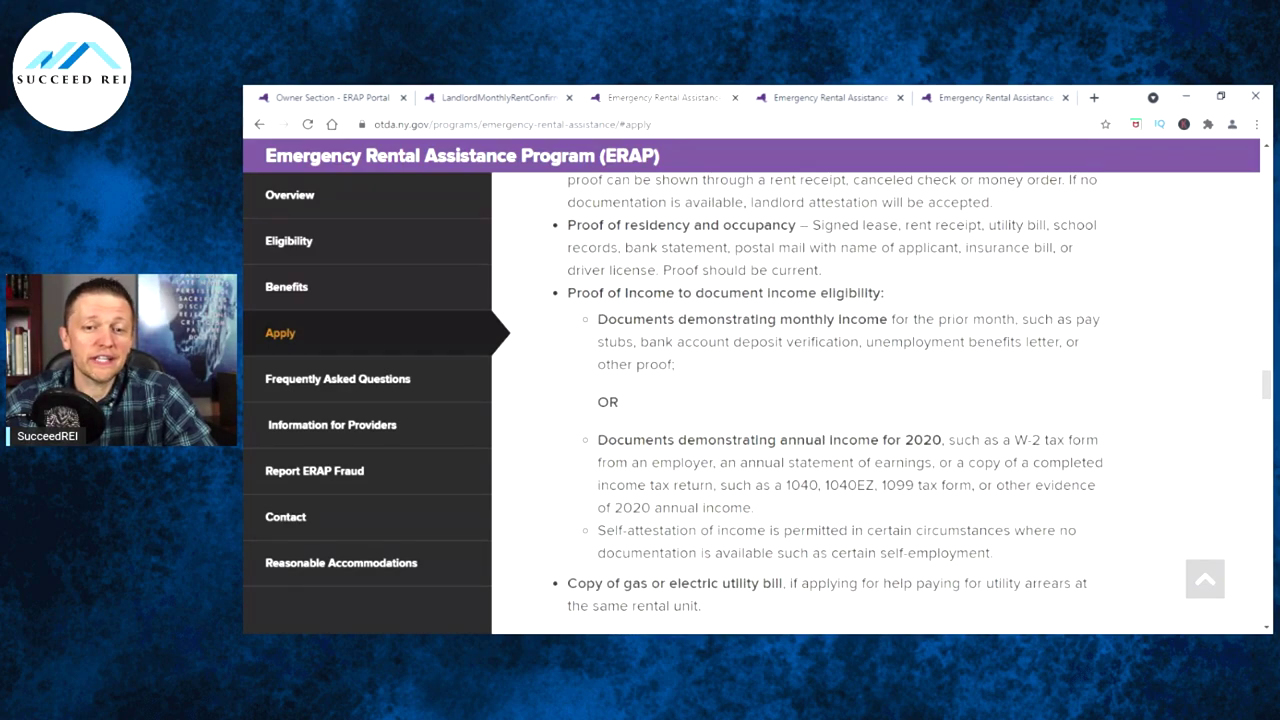
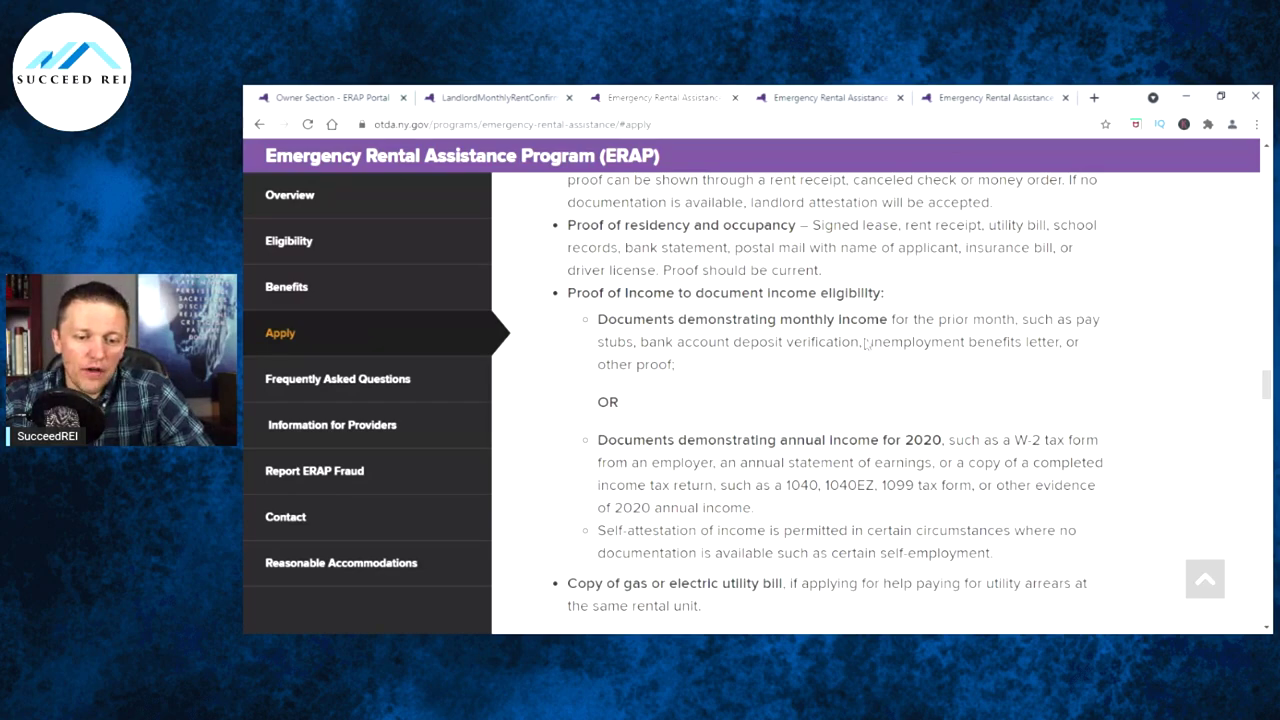
scroll(937, 351, "down", 1)
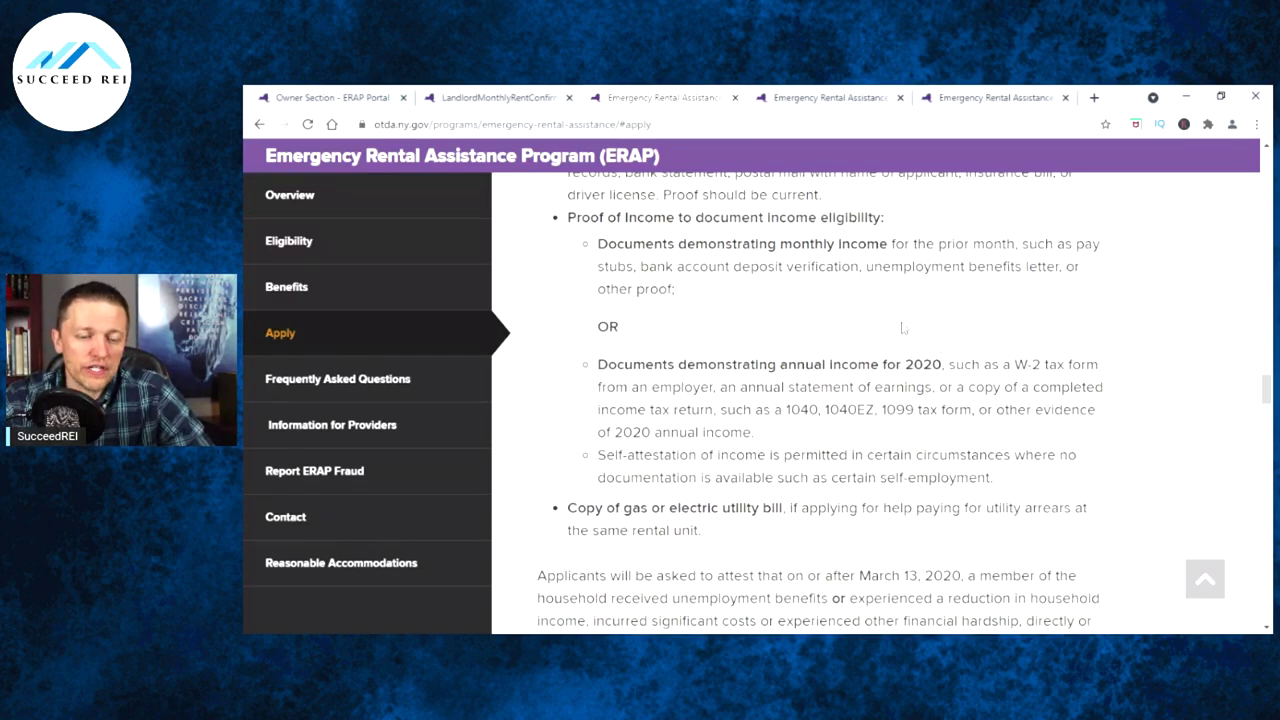
scroll(893, 326, "down", 1)
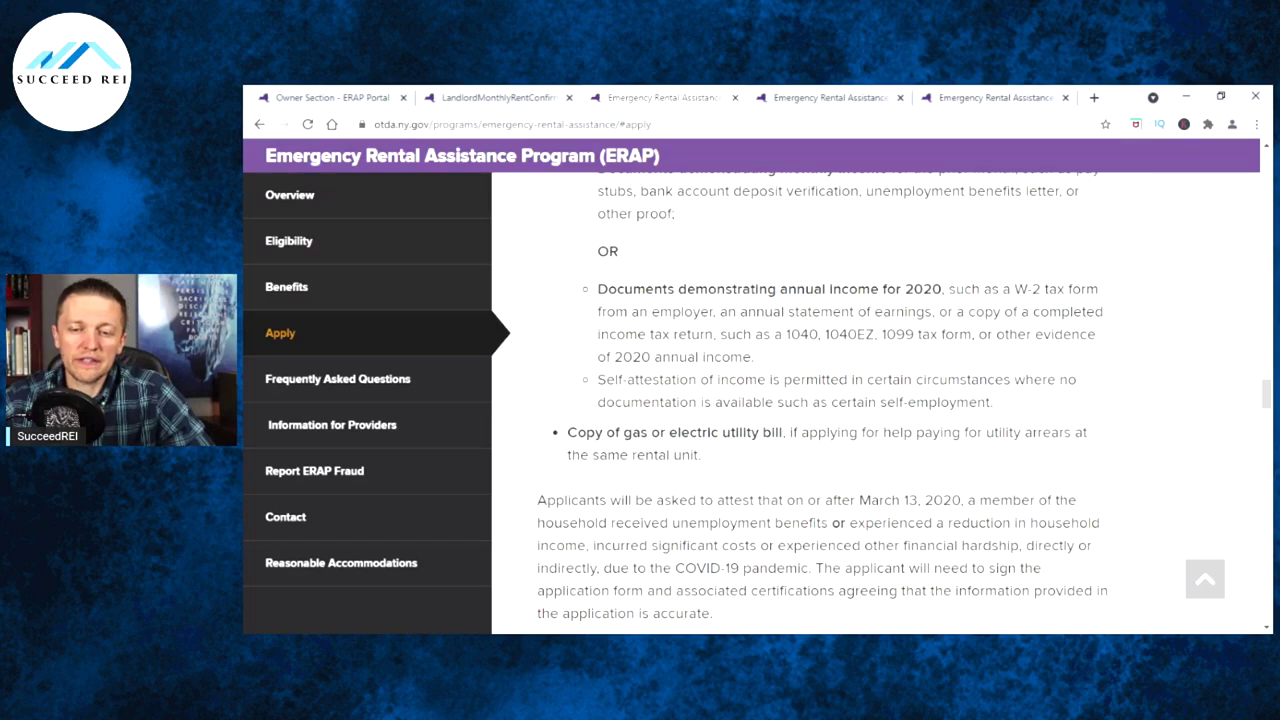
scroll(822, 400, "down", 1)
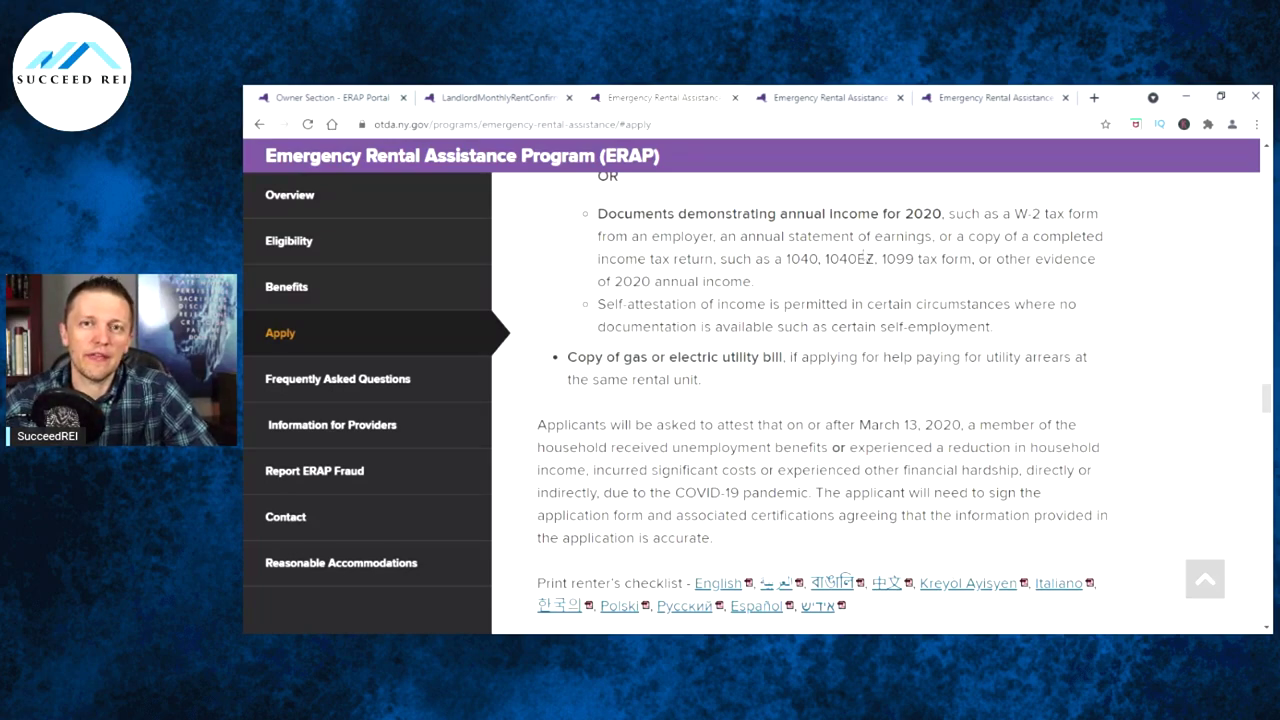
Step: Switch to the Owner Section of the ERAP Portal and review its W-9, direct deposit and Submitted Applications sections
key("ctrl+1")
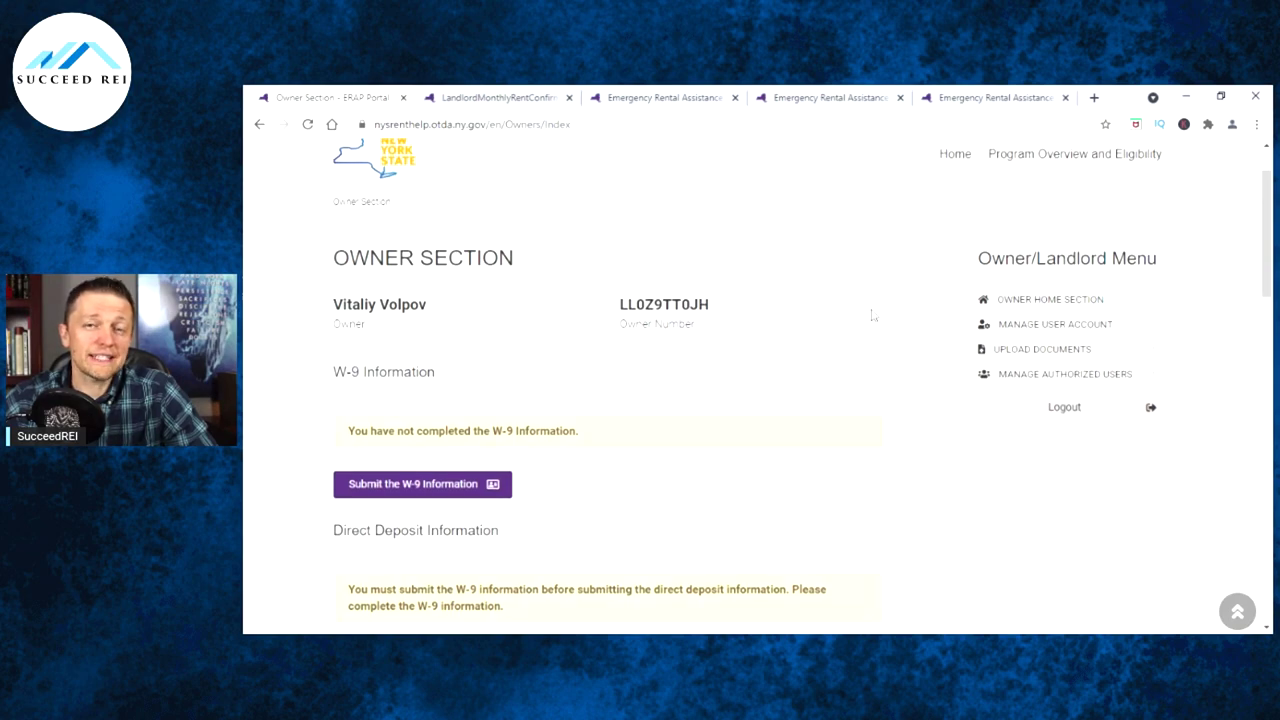
scroll(870, 312, "down", 1)
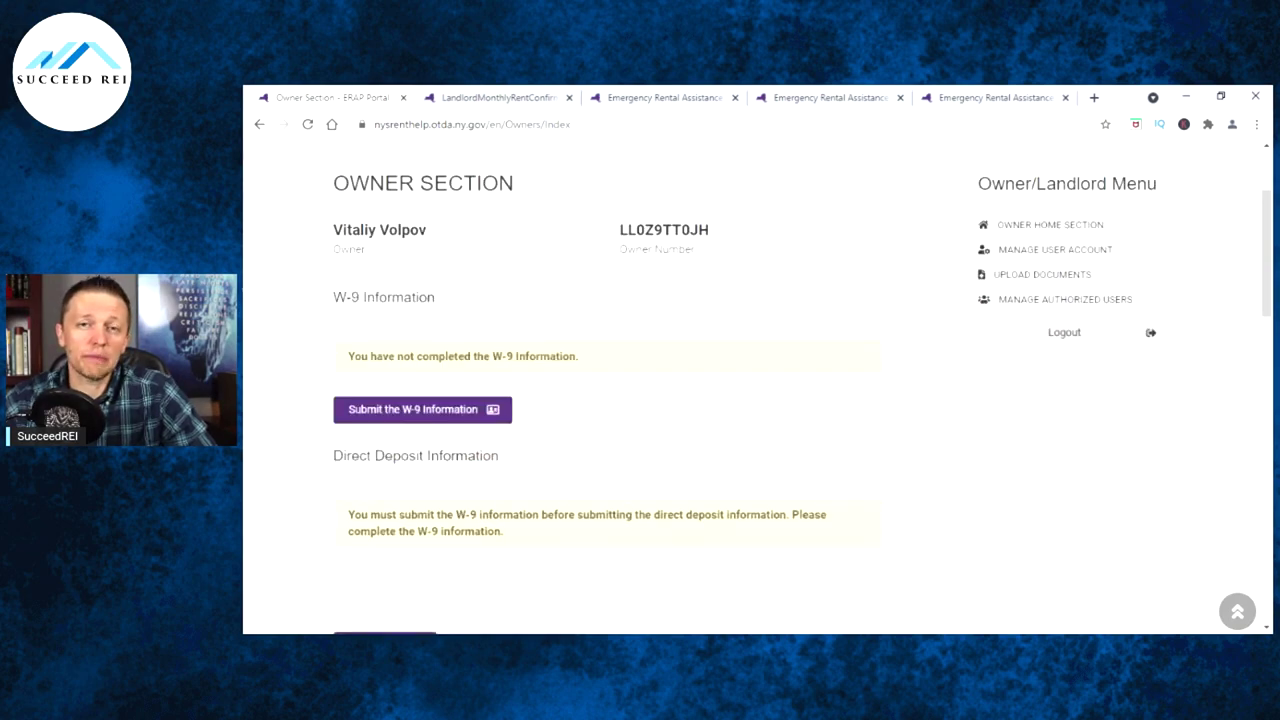
scroll(860, 274, "down", 1)
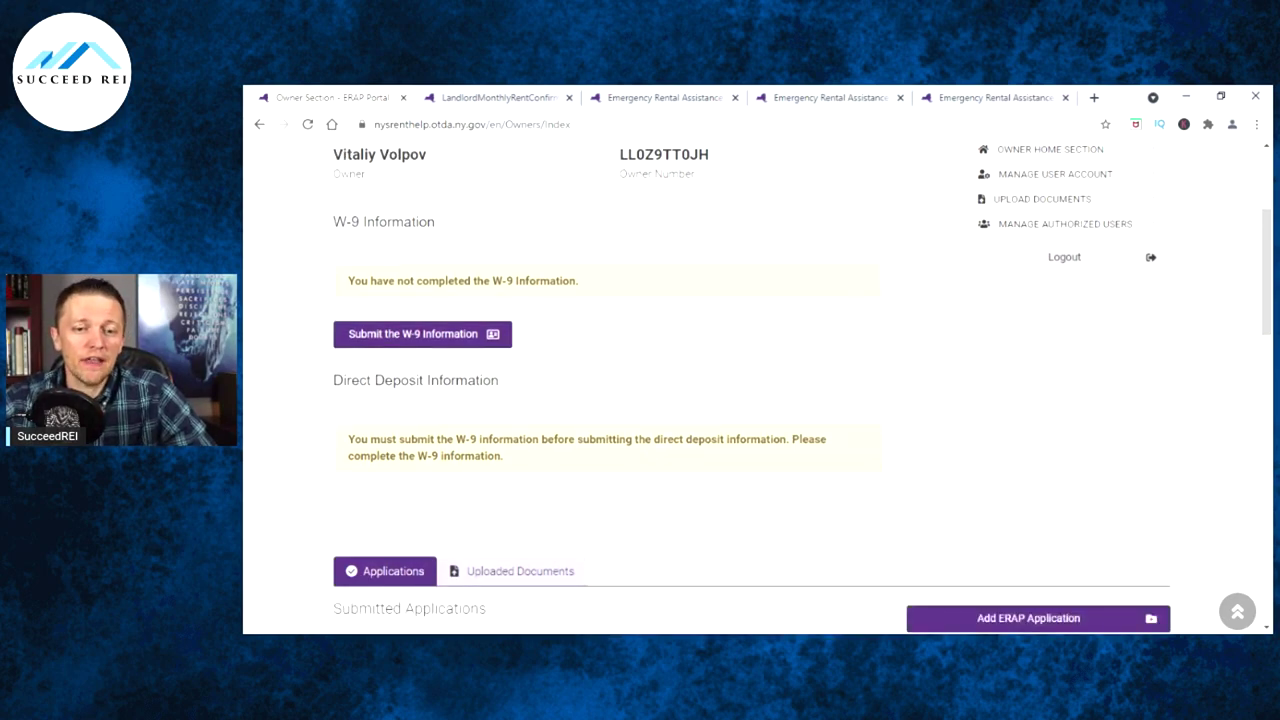
scroll(877, 266, "down", 3)
scroll(880, 273, "down", 1)
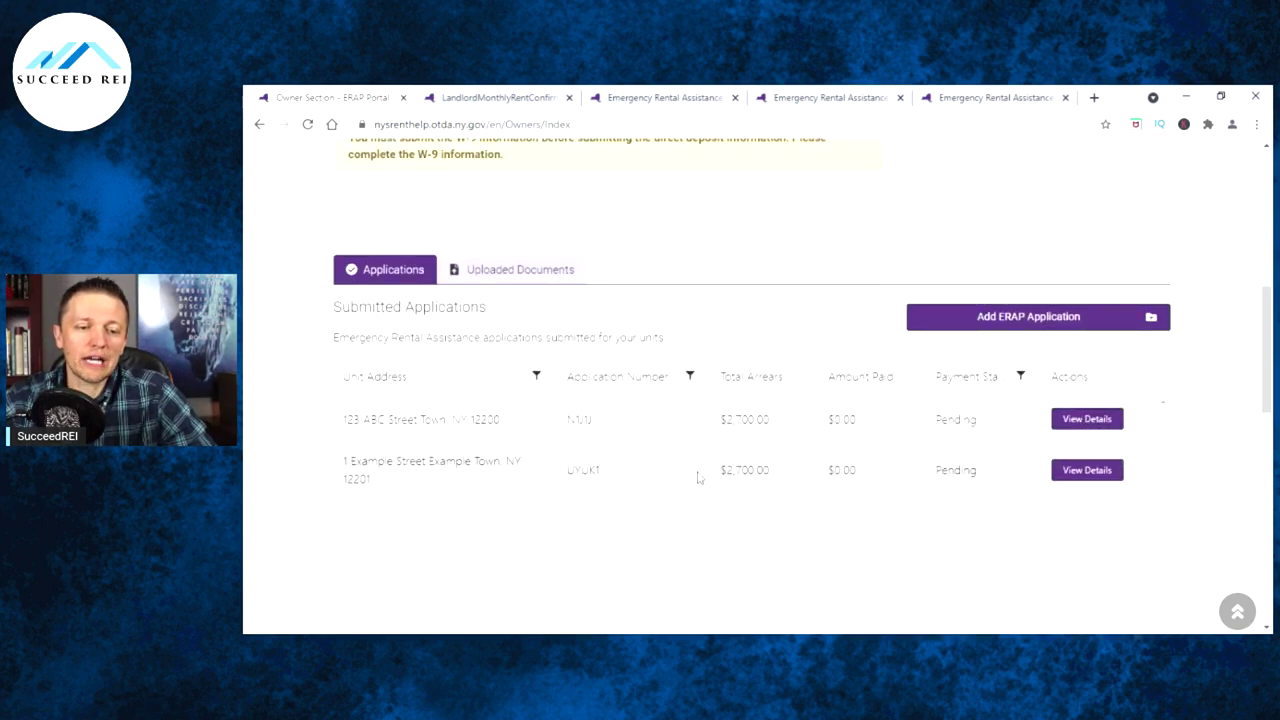
scroll(699, 478, "up", 2)
scroll(706, 440, "down", 2)
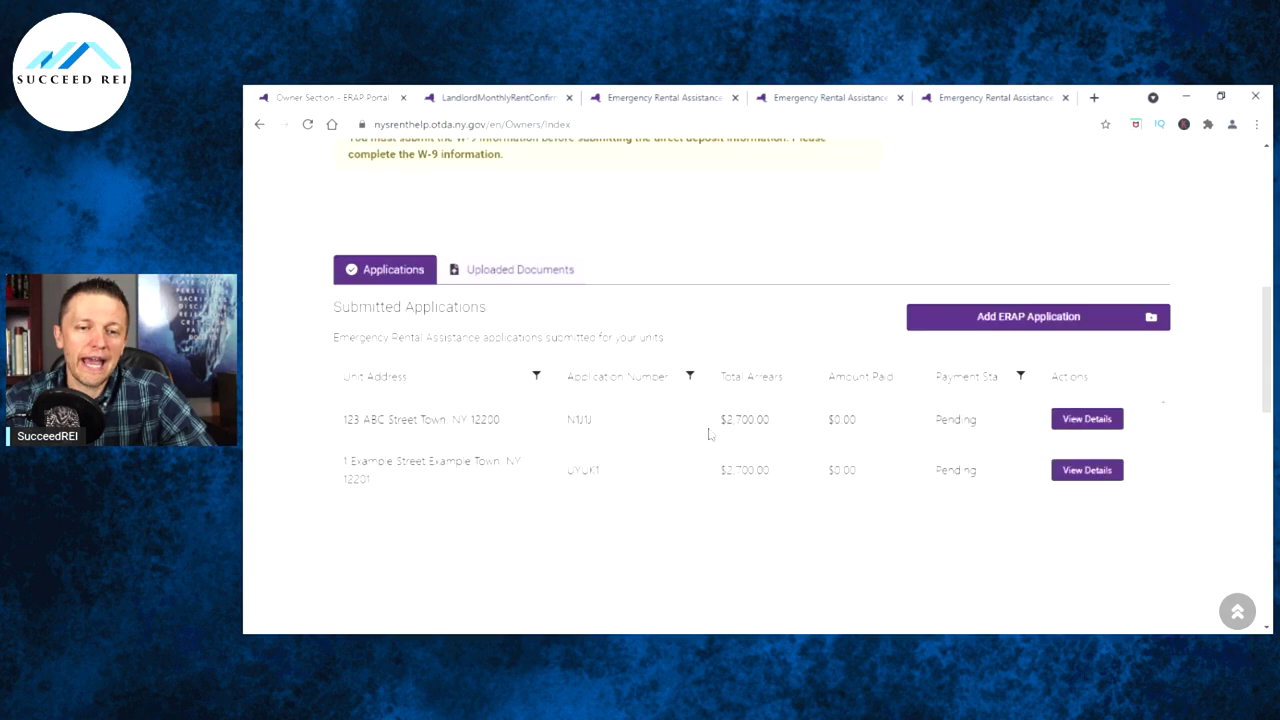
scroll(820, 373, "up", 8)
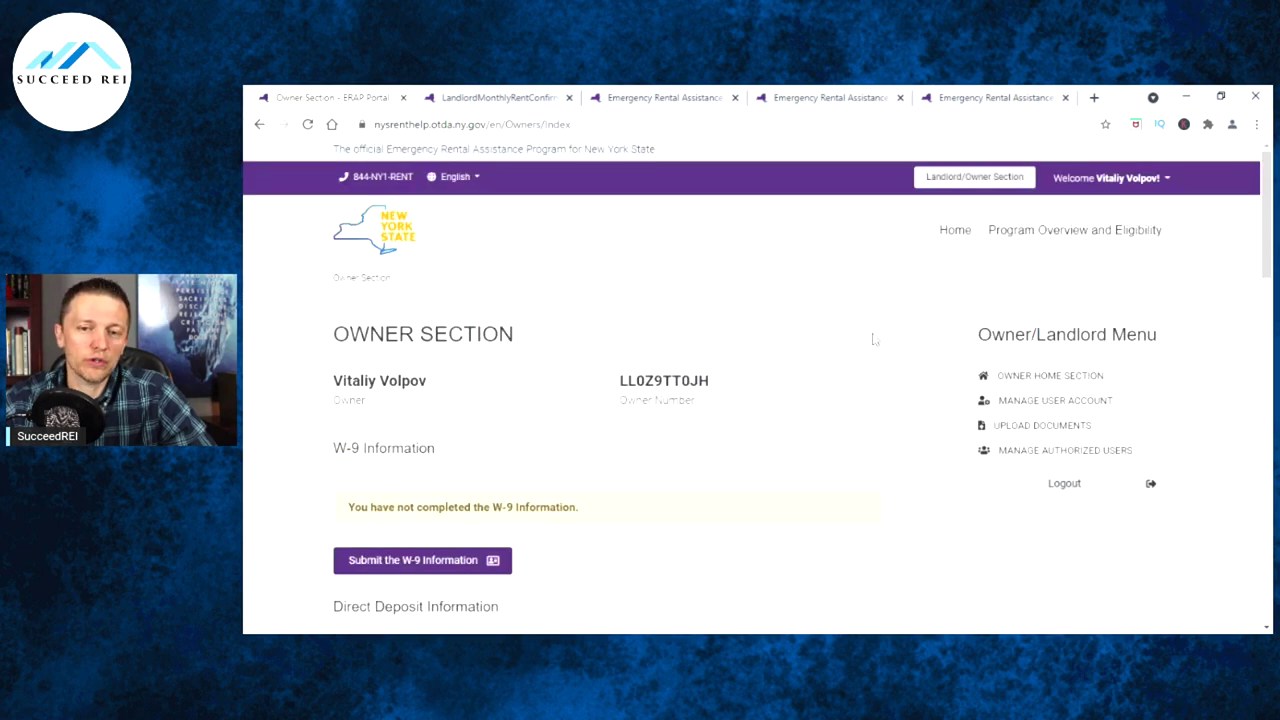
Step: Open the IRS W9 Information form from the owner's W-9 Information section
scroll(660, 363, "down", 3)
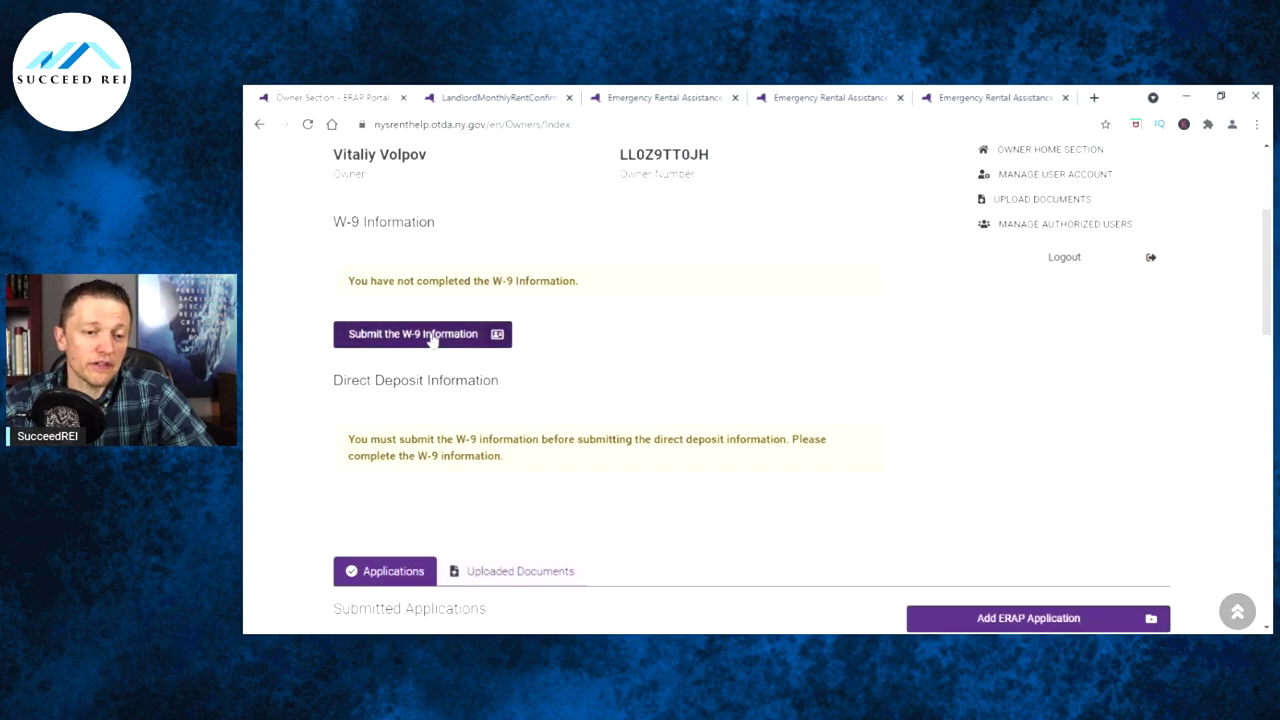
left_click(447, 343)
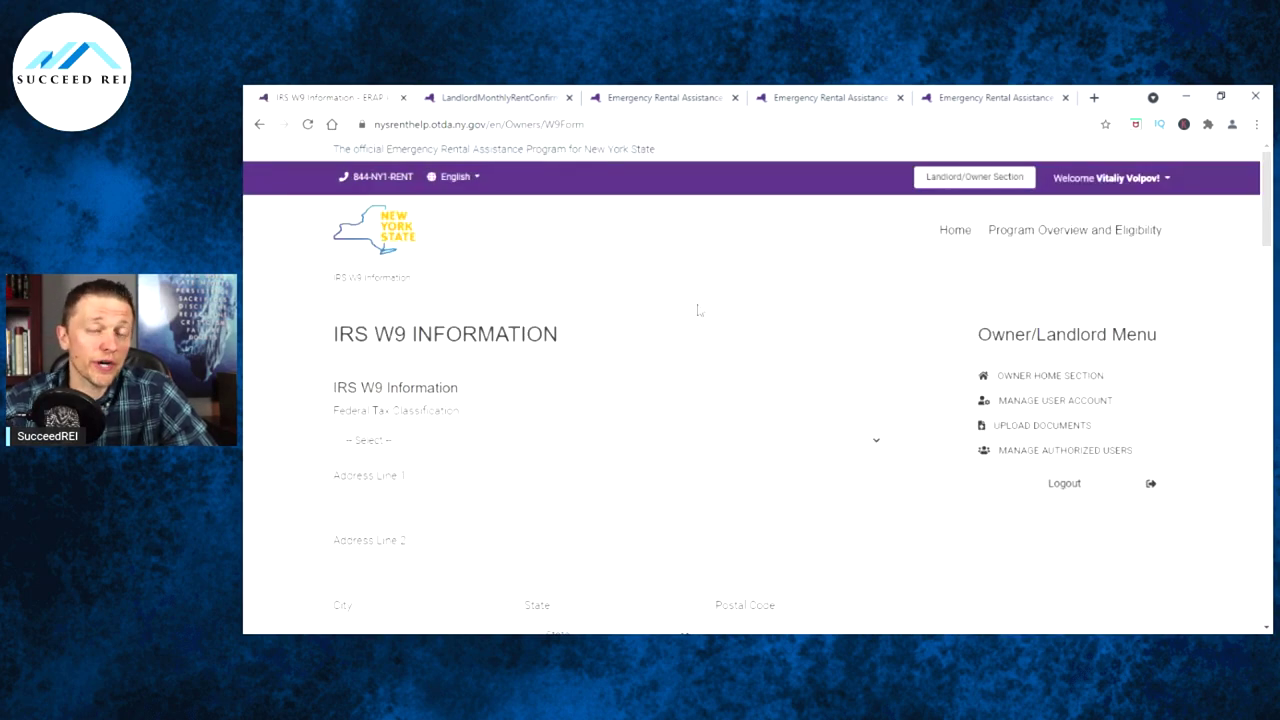
scroll(700, 328, "down", 2)
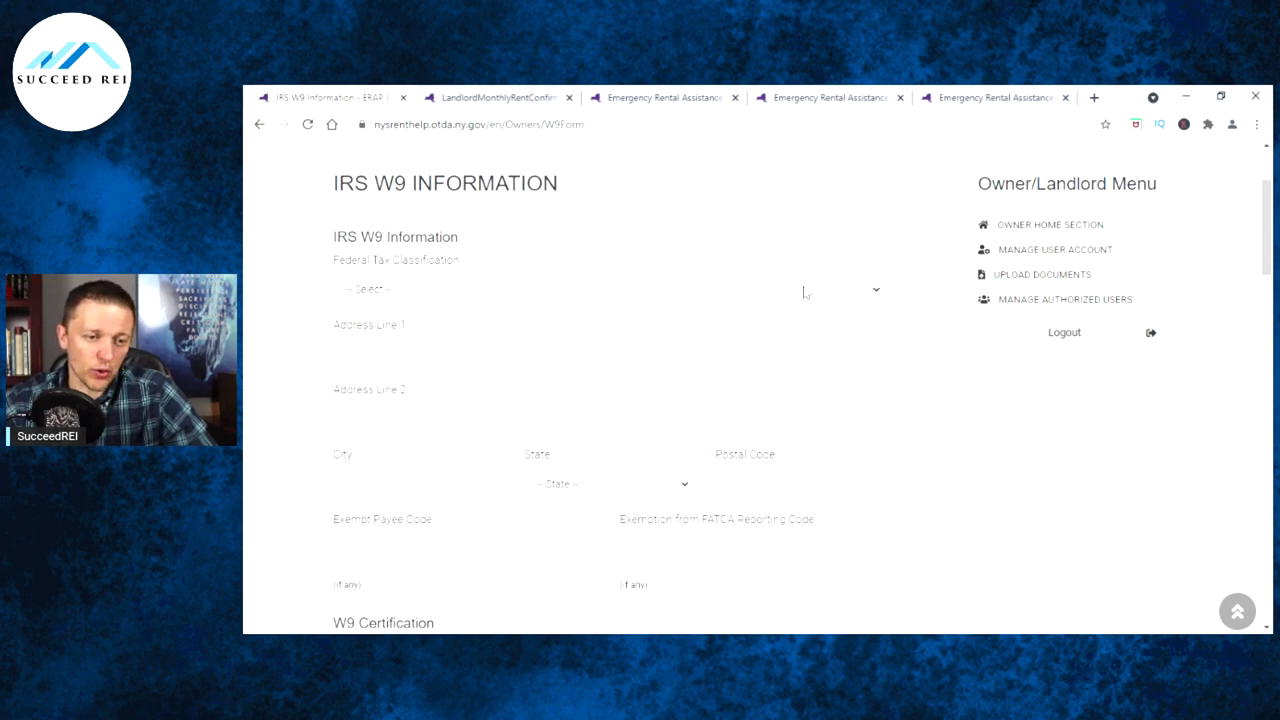
Step: Set the Federal Tax Classification to Limited liability company and open the LLC Tax Classification choices
left_click(873, 294)
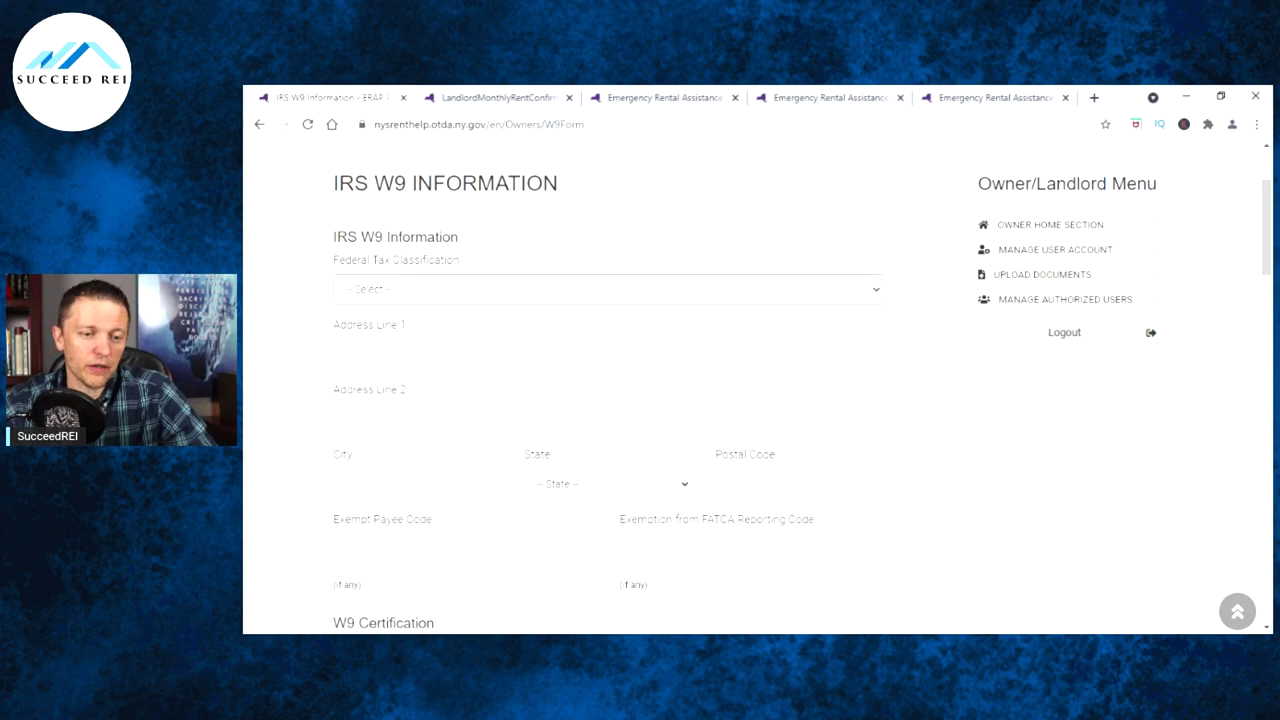
left_click(437, 377)
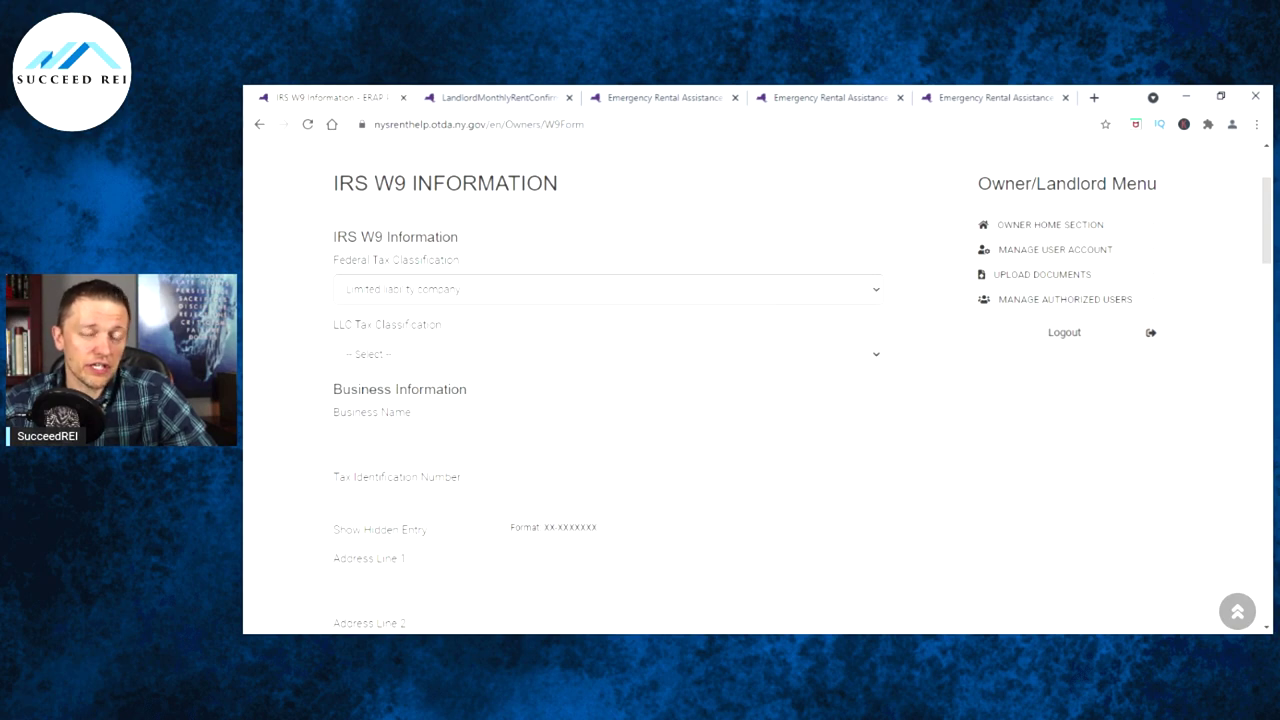
left_click(877, 360)
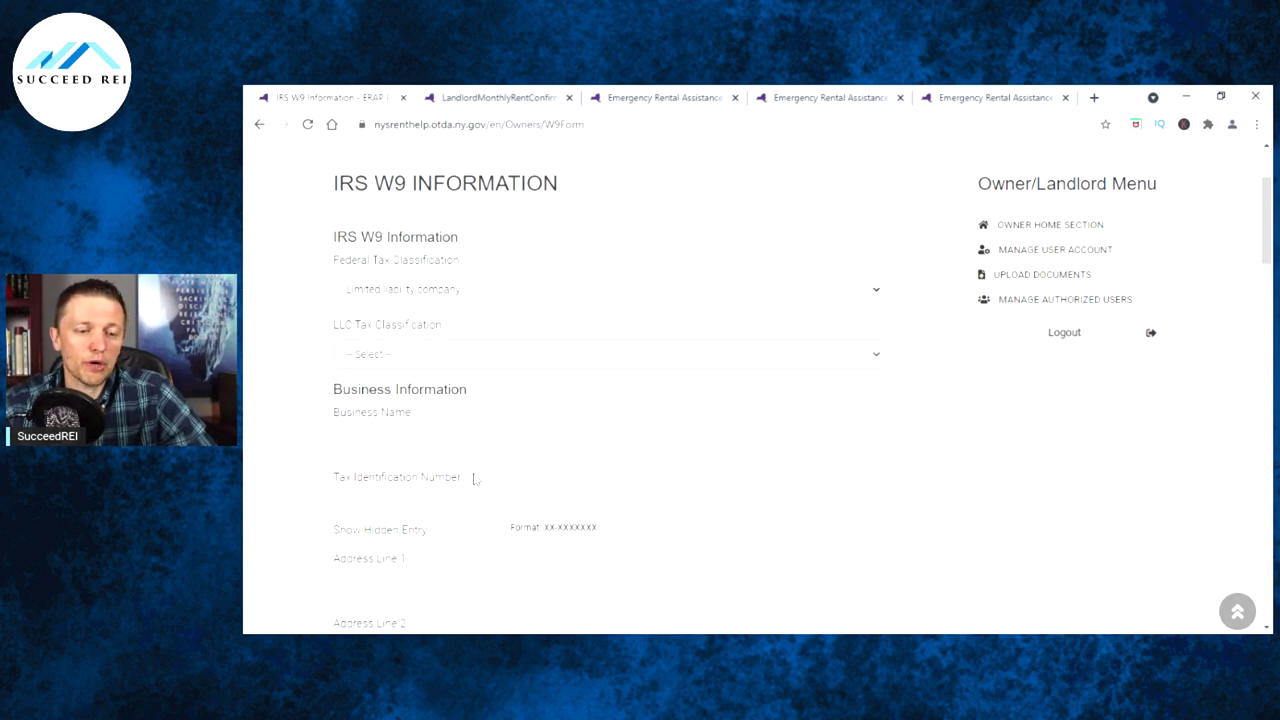
Step: Set the Federal Tax Classification to Individual, sole proprietor or single-member LLC and check the personal, address and exemption fields
left_click(879, 292)
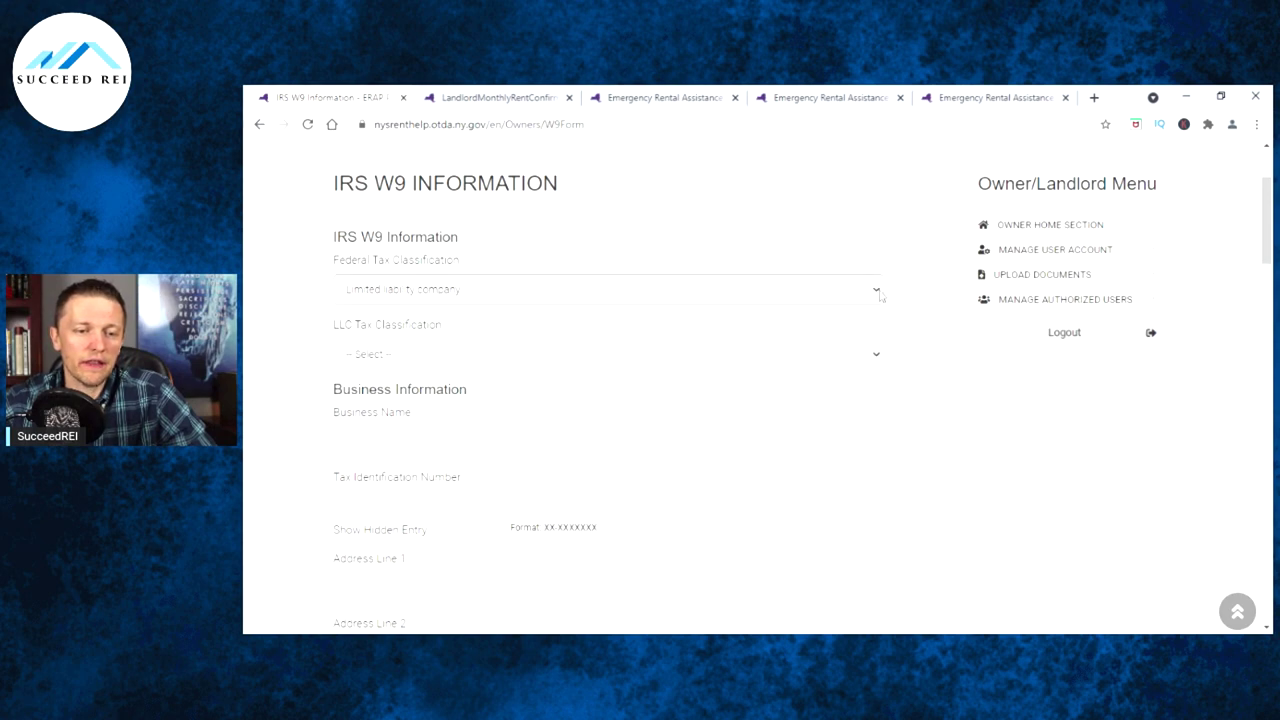
left_click(448, 352)
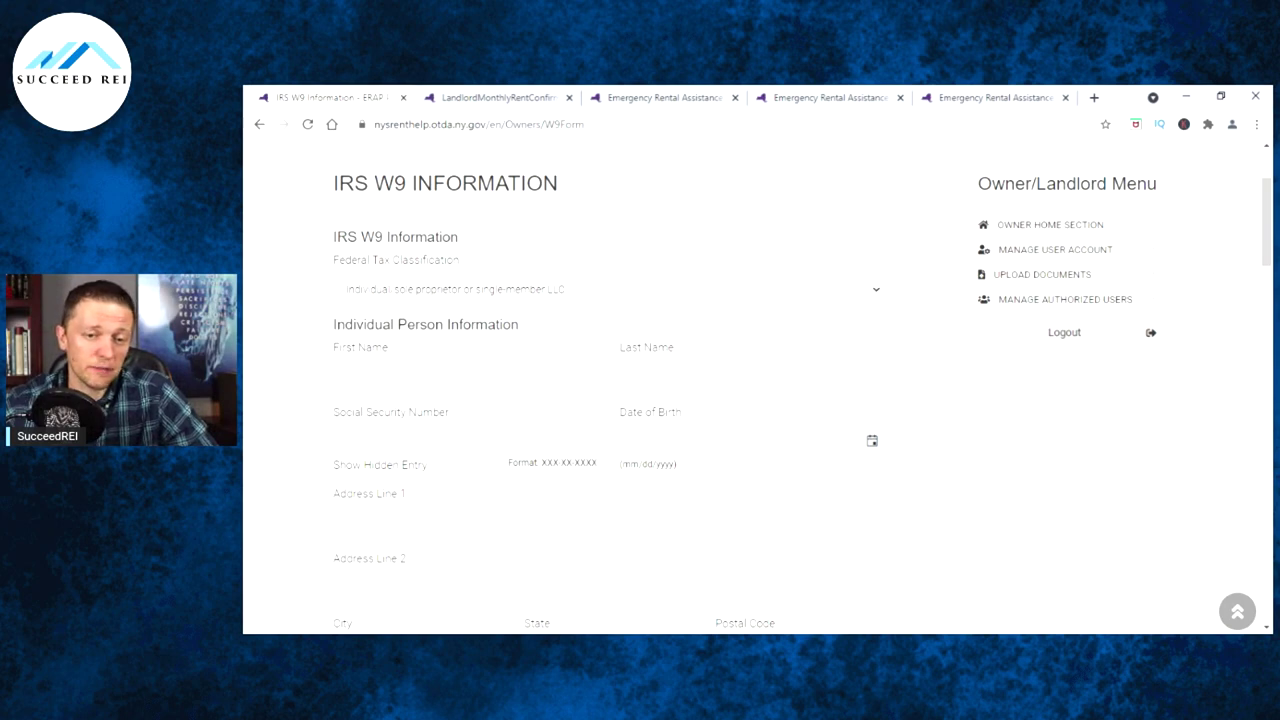
scroll(846, 260, "down", 1)
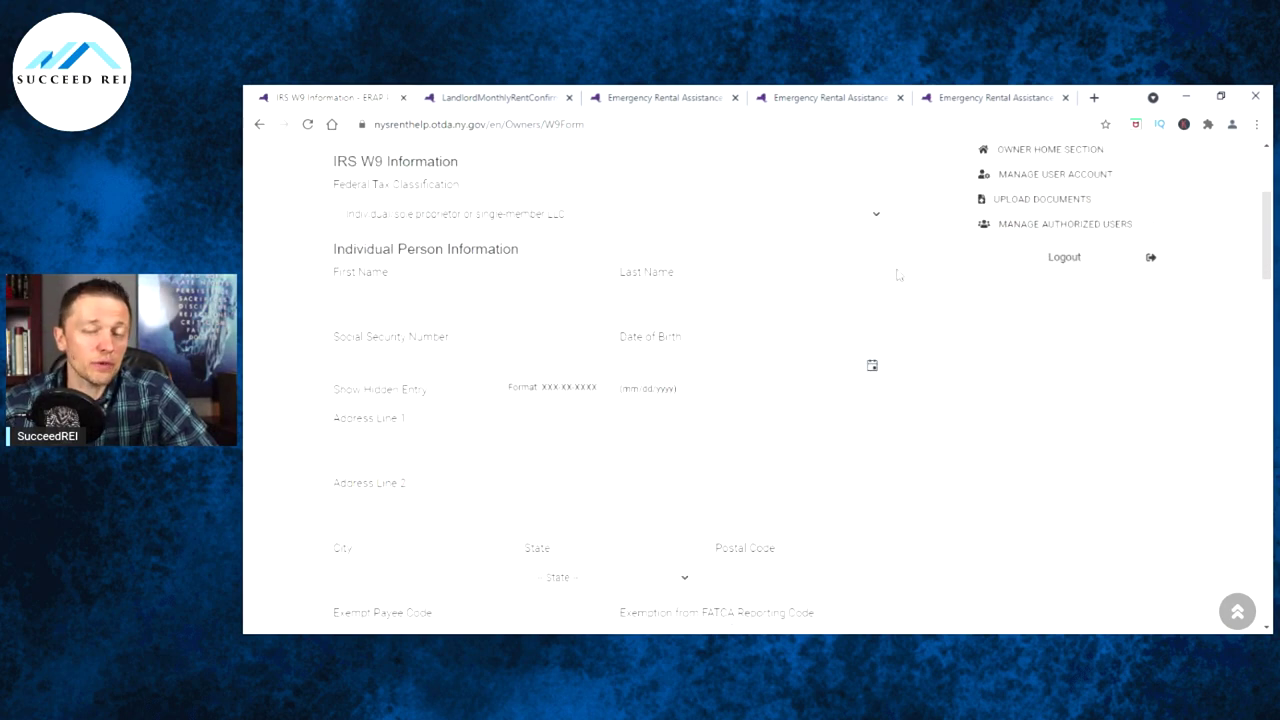
scroll(890, 285, "up", 1)
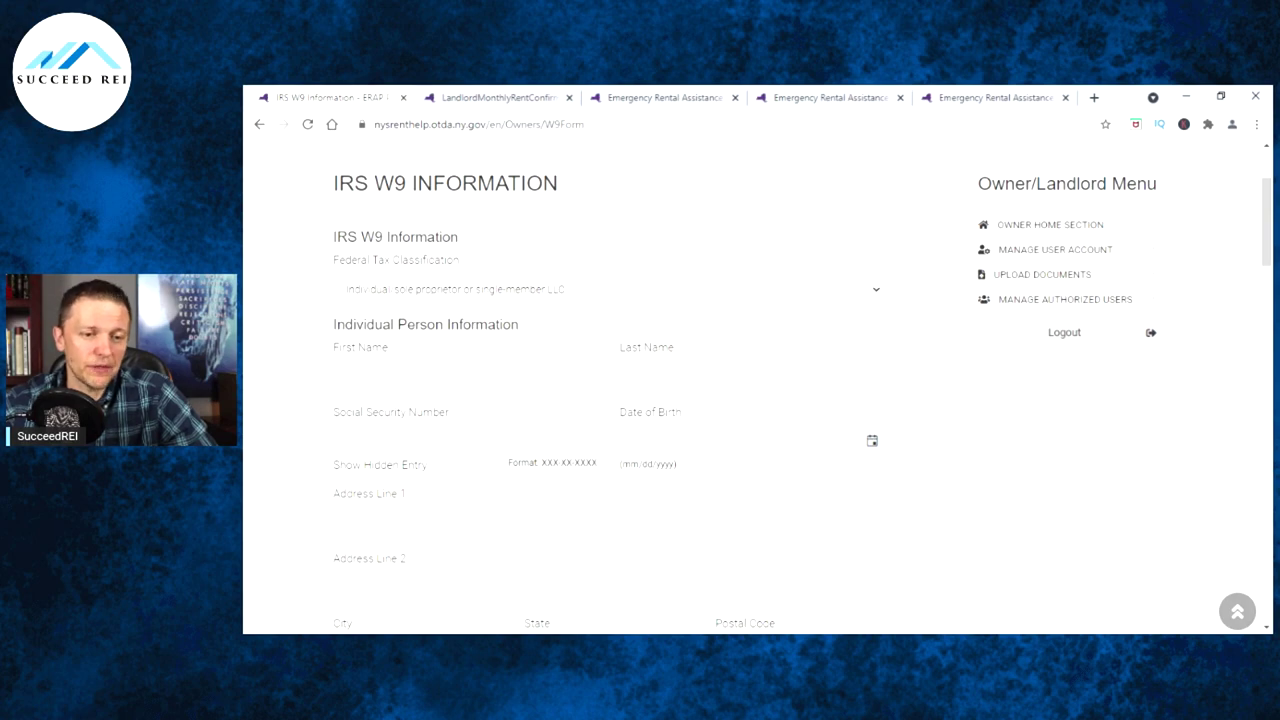
scroll(757, 385, "down", 2)
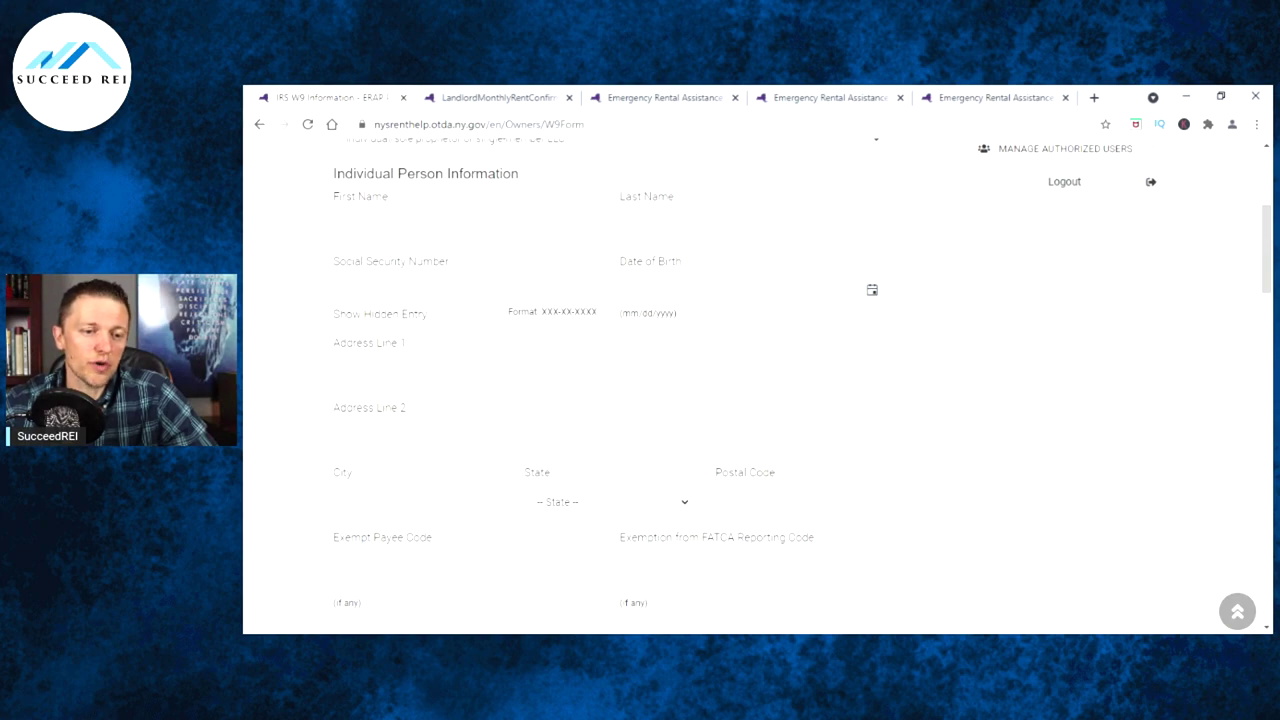
scroll(757, 385, "down", 2)
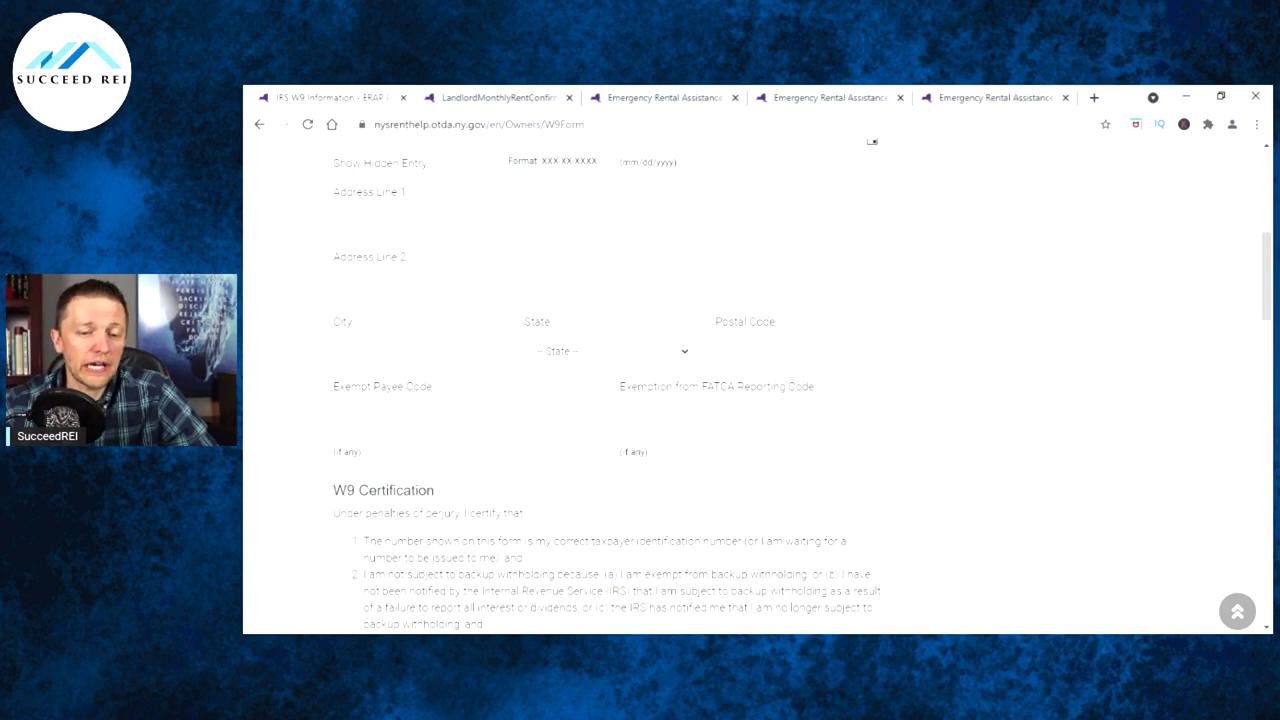
scroll(894, 363, "up", 1)
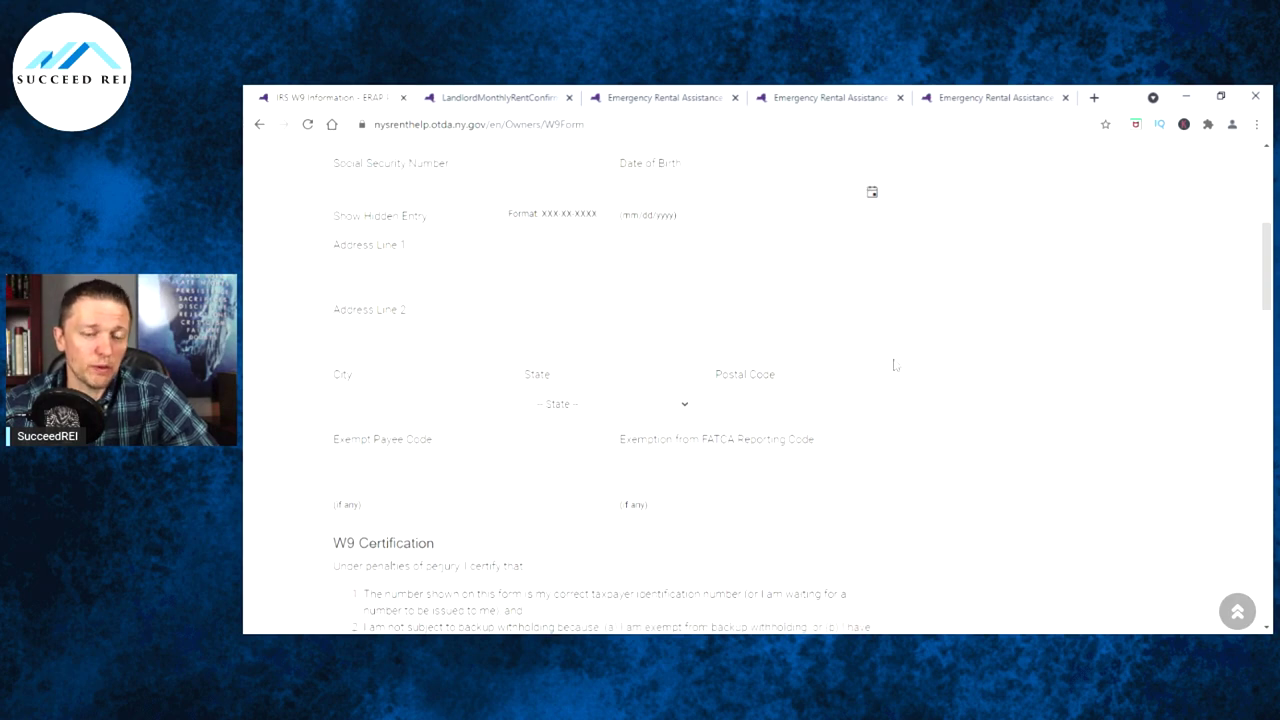
scroll(977, 363, "down", 1)
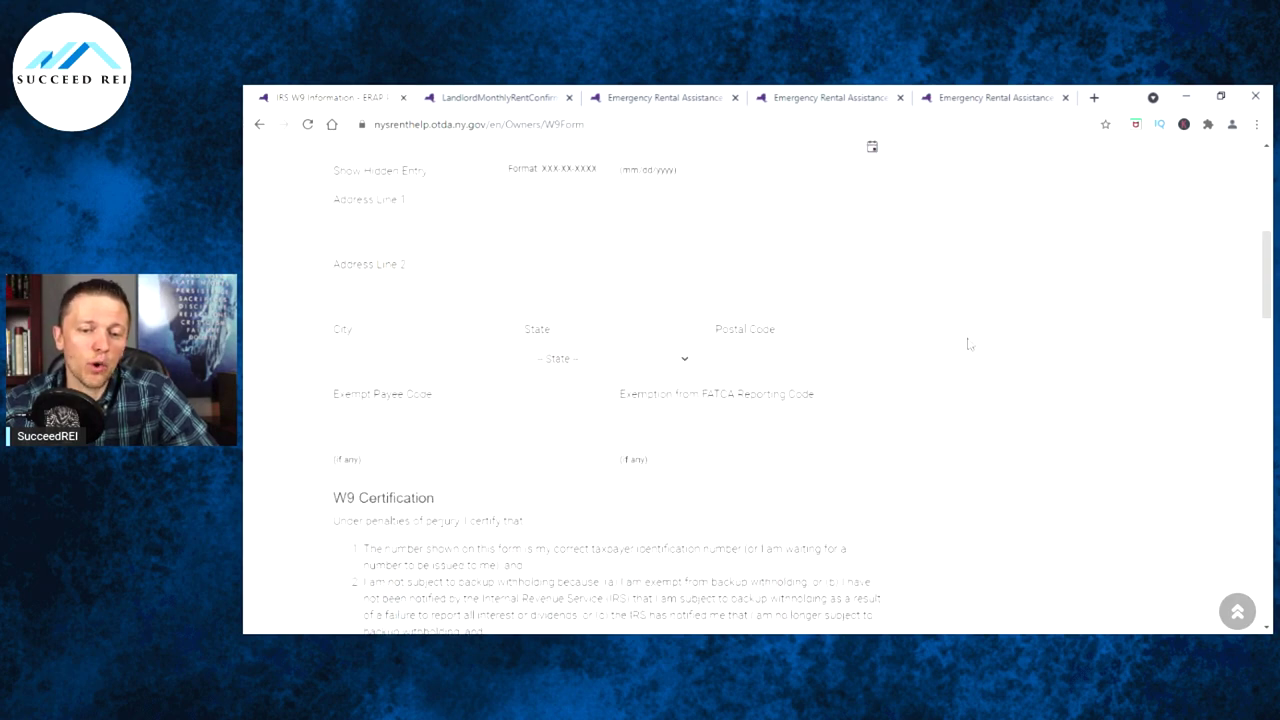
Step: Read the W9 Certification and the numbered clauses of the New York State Owner Certification
scroll(957, 331, "down", 3)
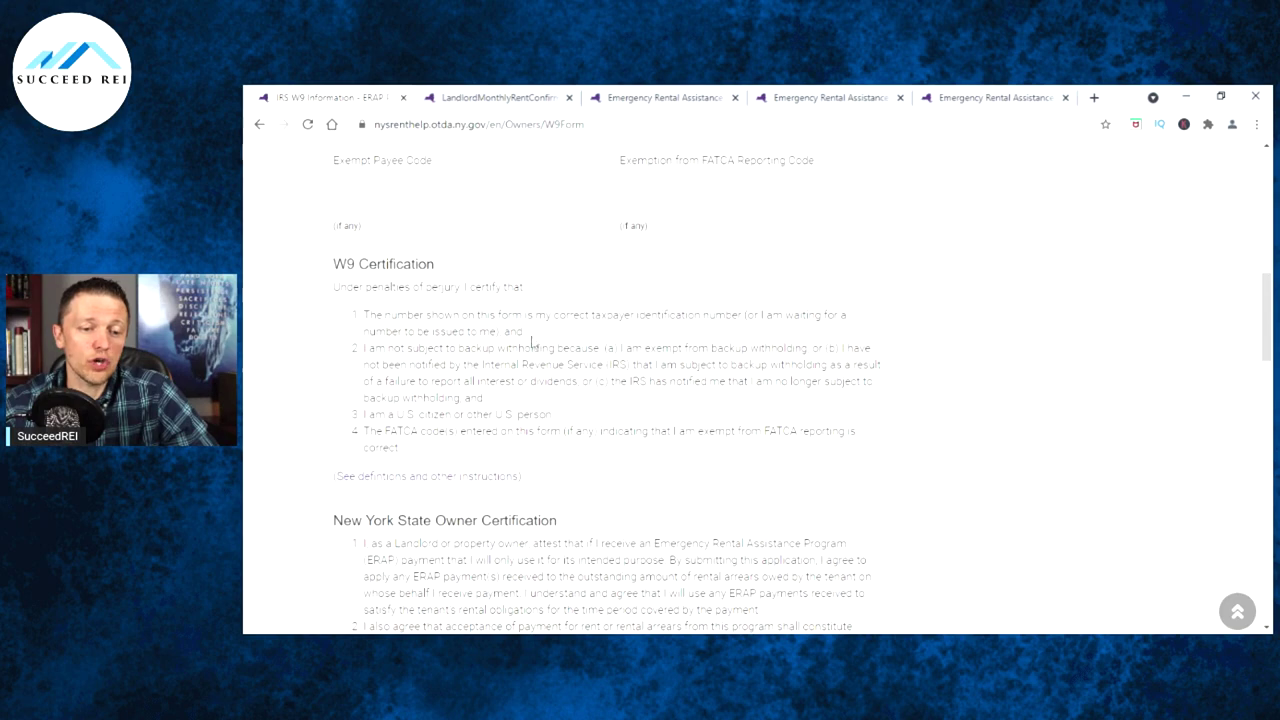
scroll(535, 344, "down", 1)
scroll(757, 390, "down", 2)
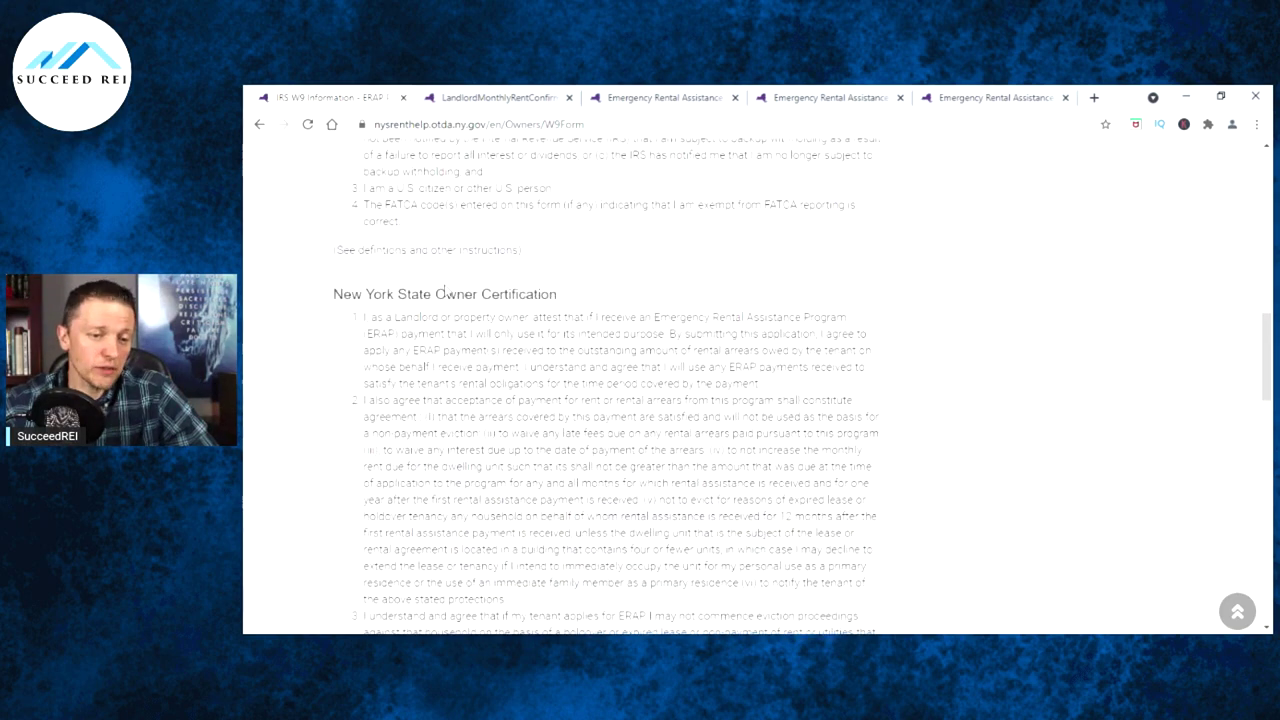
scroll(757, 390, "down", 1)
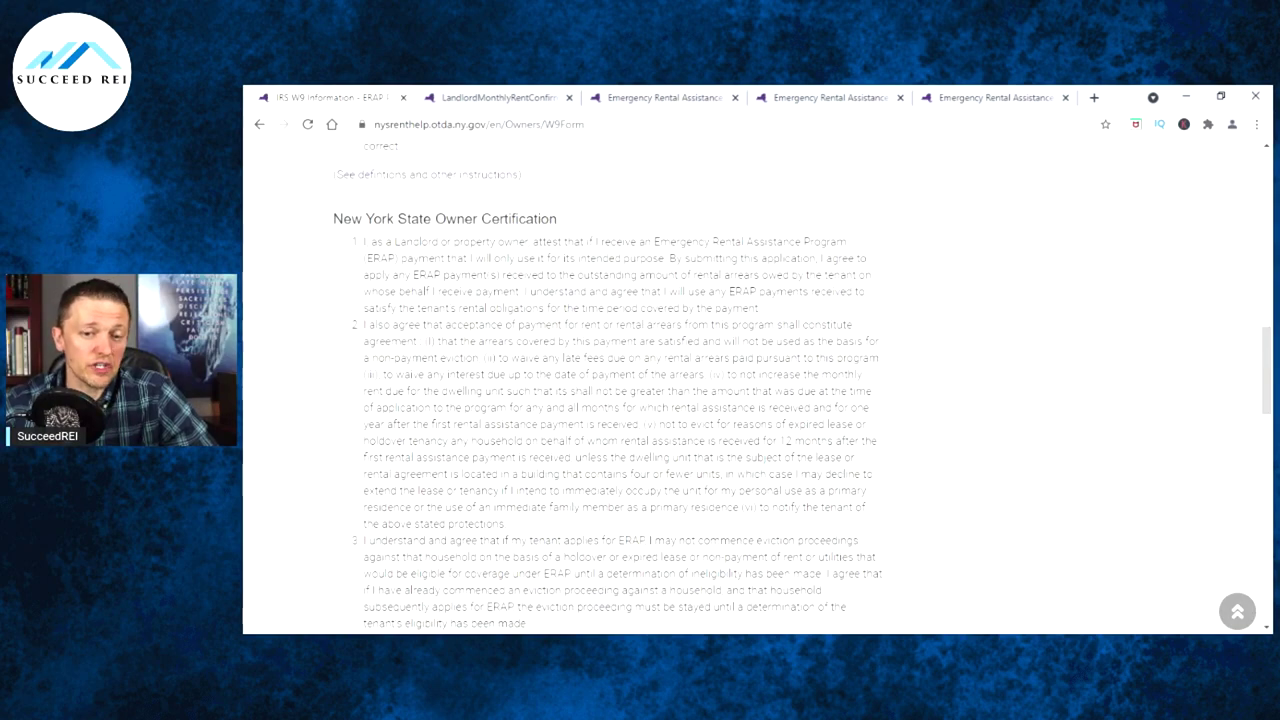
scroll(940, 276, "down", 2)
scroll(935, 272, "down", 4)
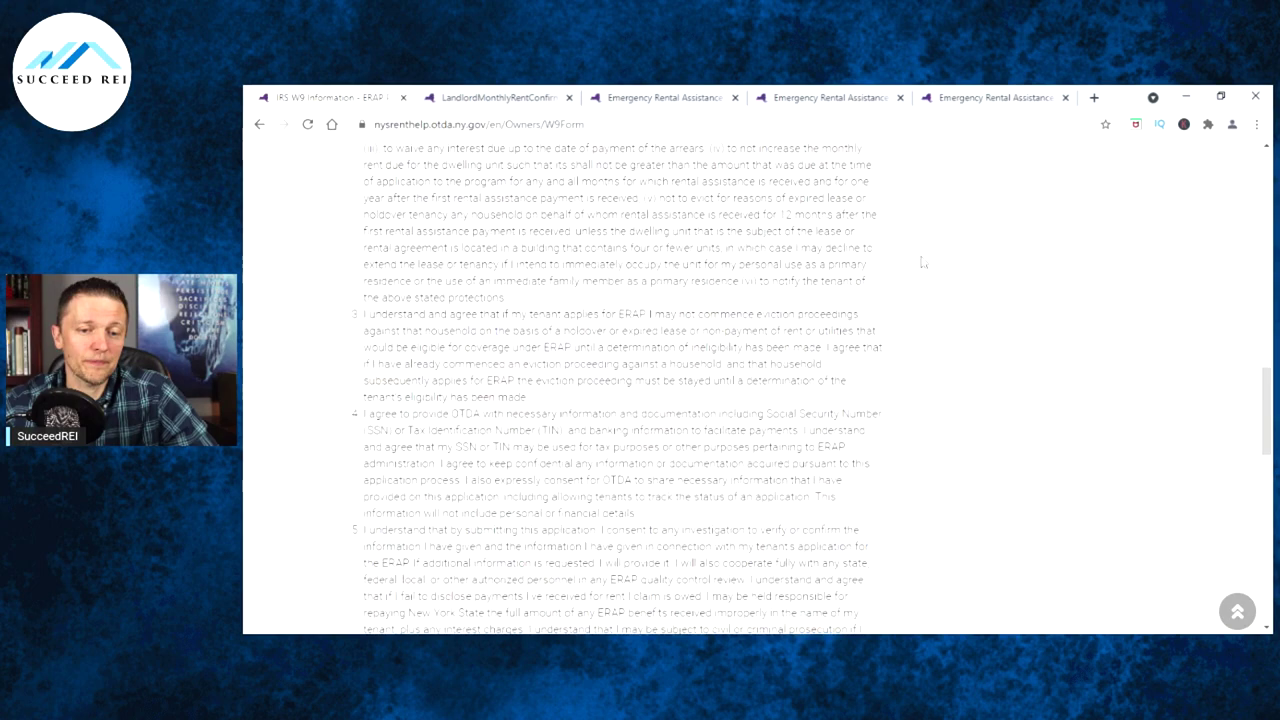
scroll(757, 382, "down", 3)
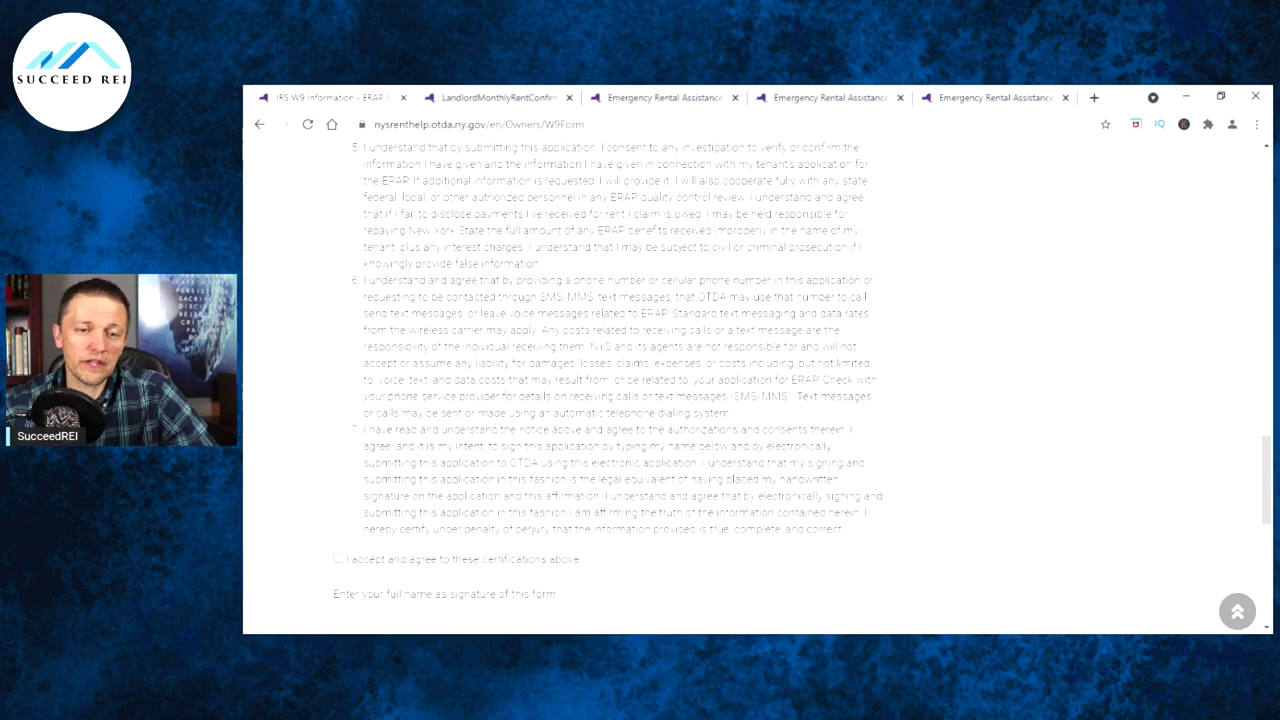
Step: Review the Owner Certification clauses again, along with the acceptance checkbox, the full-name signature field and the form's submission area
scroll(704, 284, "up", 9)
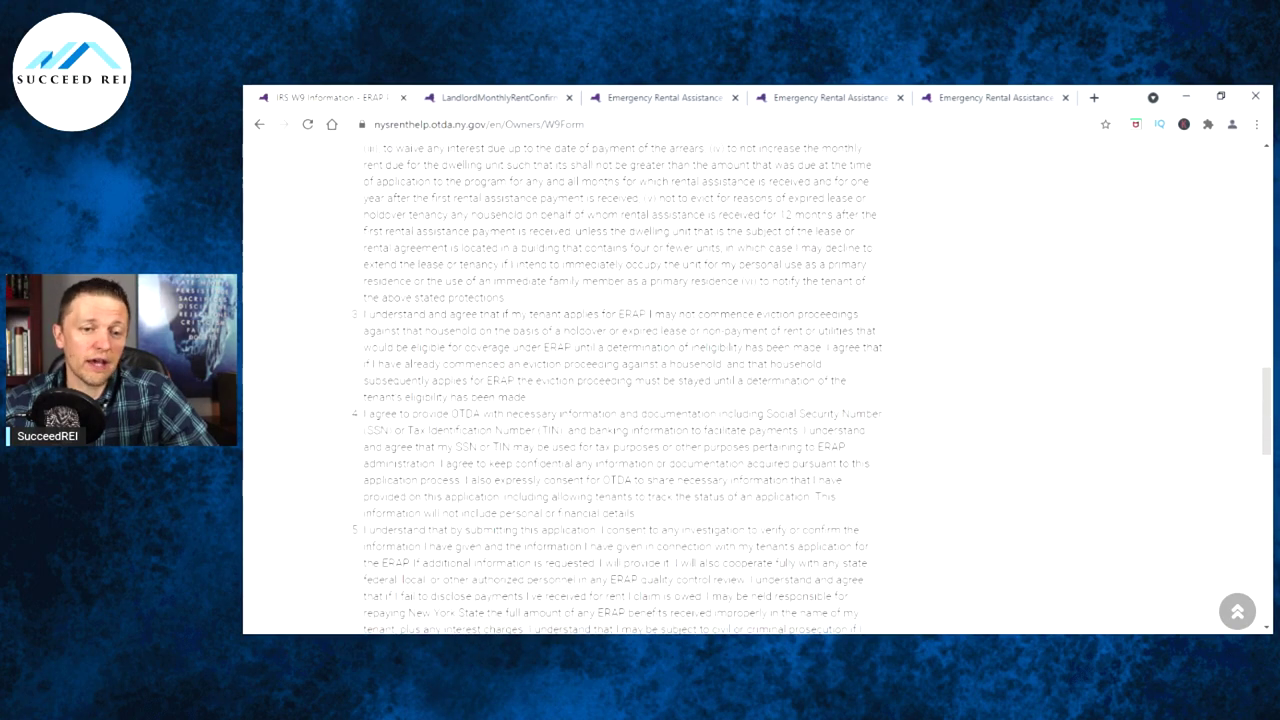
scroll(704, 284, "up", 1)
scroll(704, 284, "down", 6)
scroll(700, 259, "down", 3)
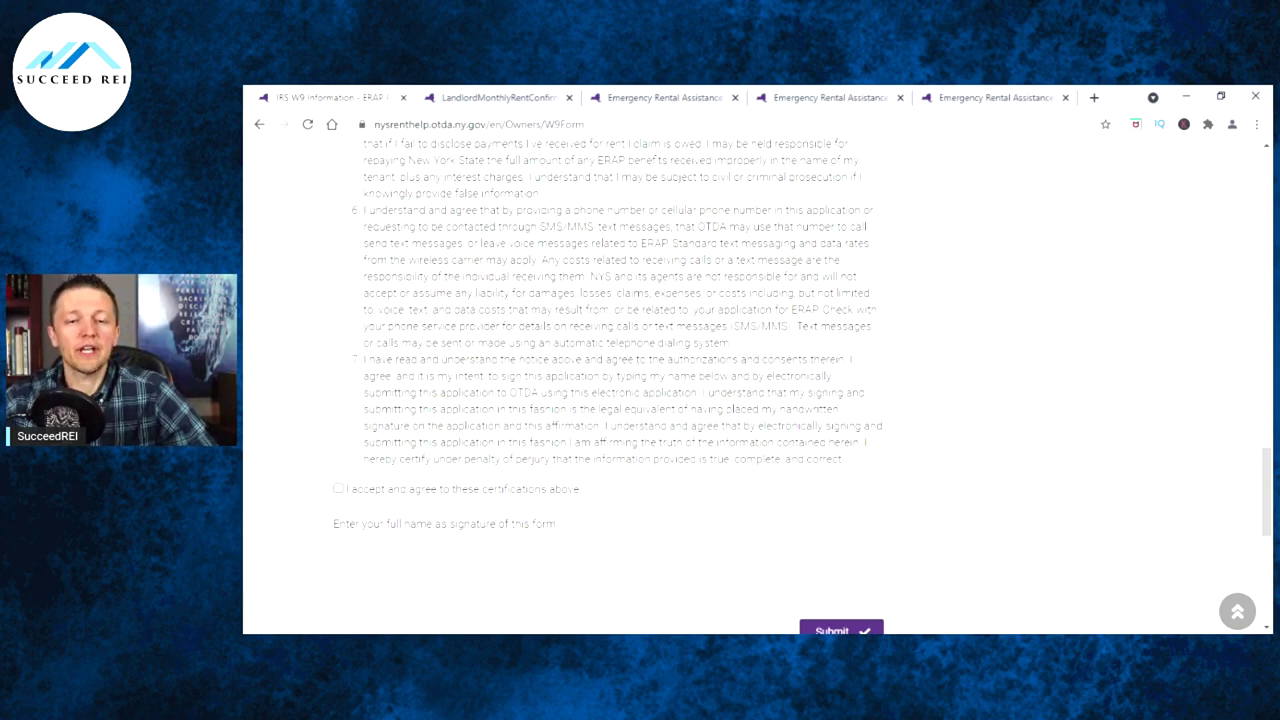
scroll(935, 268, "up", 1)
scroll(935, 268, "up", 1)
scroll(931, 271, "up", 6)
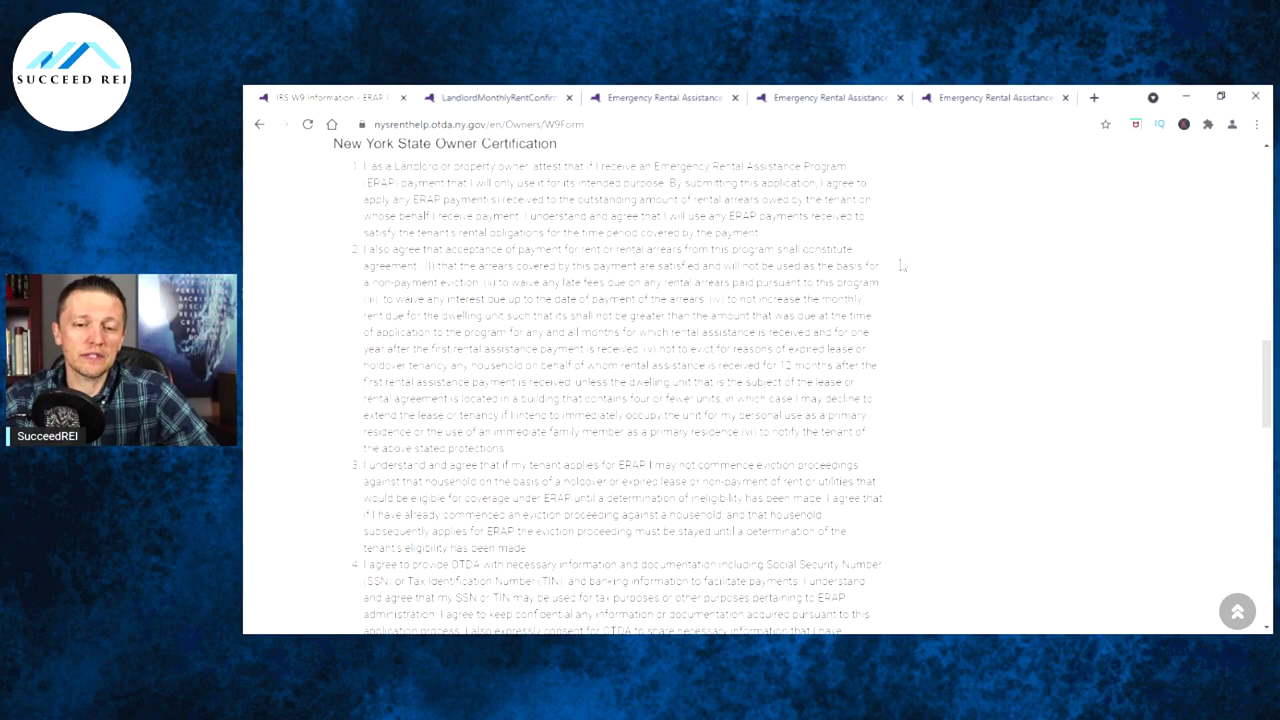
scroll(902, 265, "down", 10)
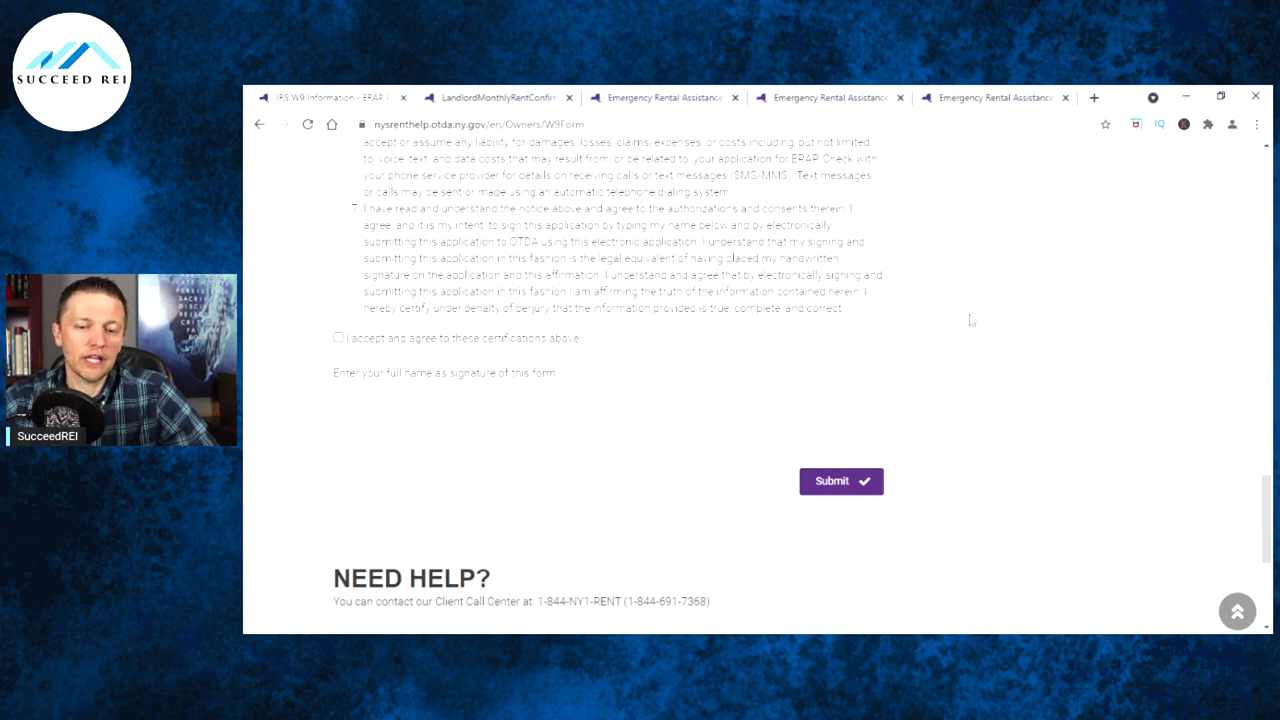
Step: Go back from the IRS W9 Information form to the Owner Section without submitting it
scroll(940, 320, "up", 20)
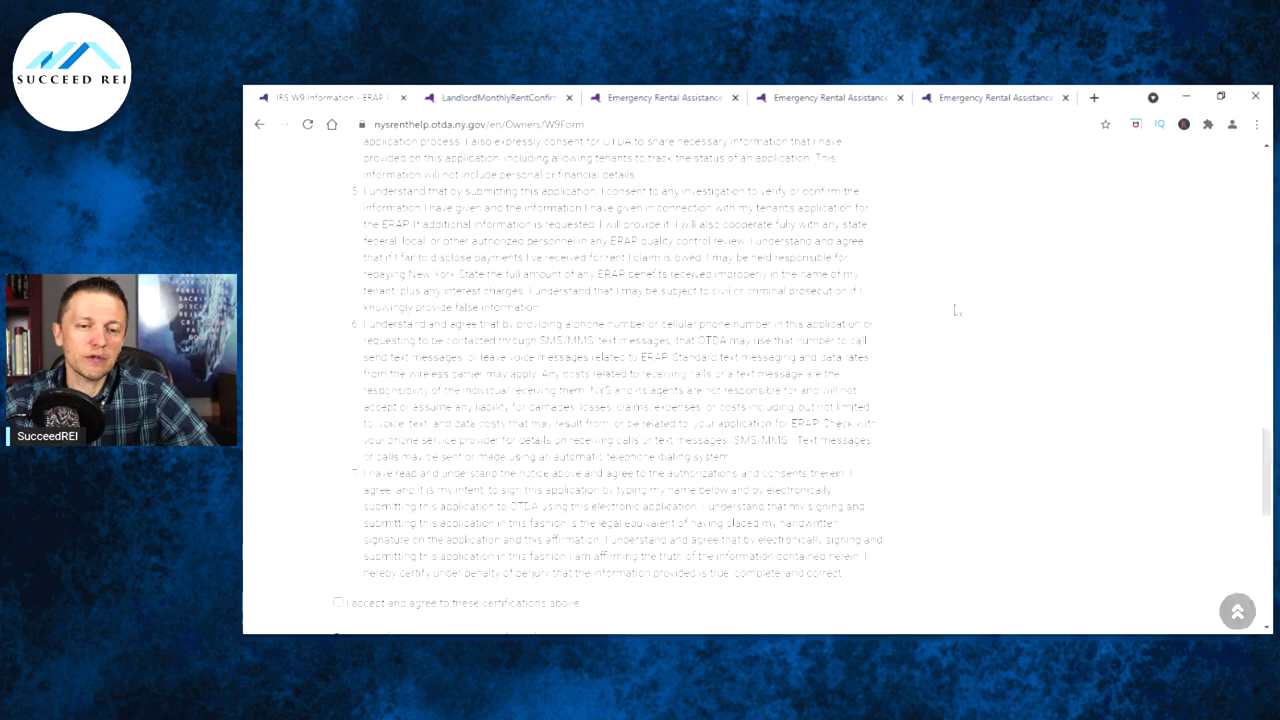
scroll(935, 325, "up", 3)
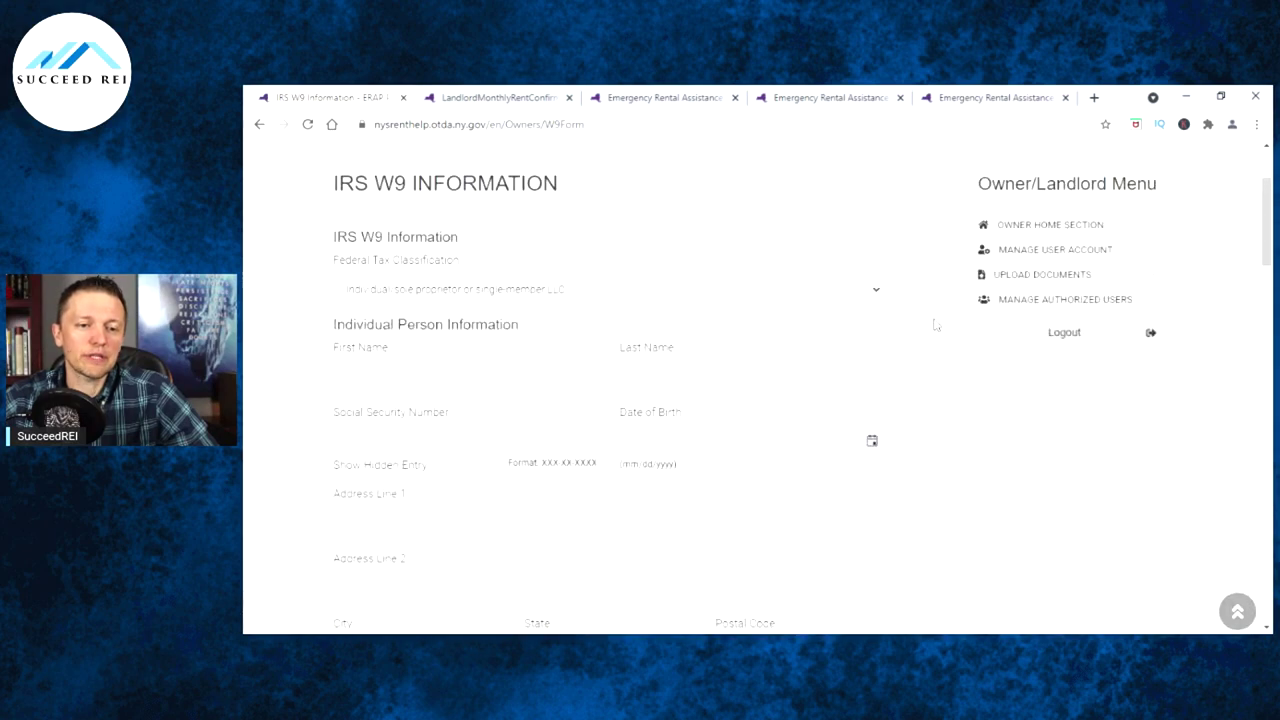
key("alt+Left")
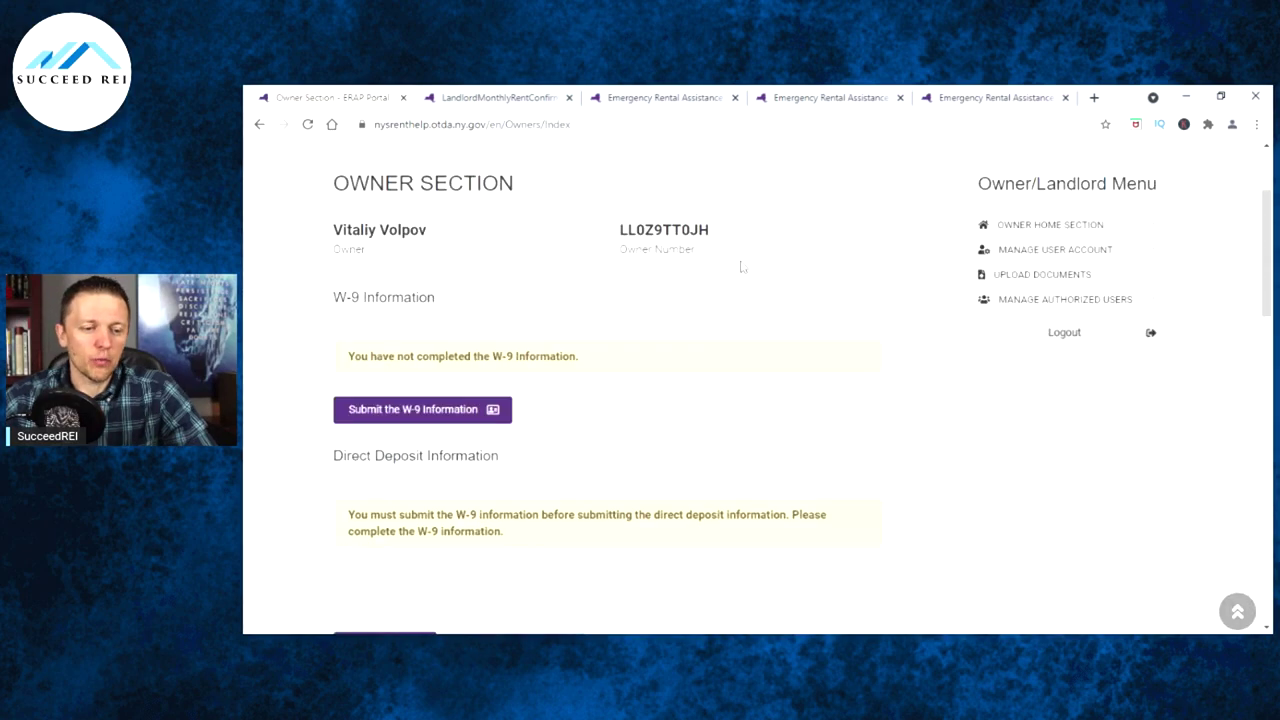
Step: Review the Owner Section's W-9 Information and Direct Deposit Information notices and the start of the Submitted Applications area
scroll(720, 270, "down", 2)
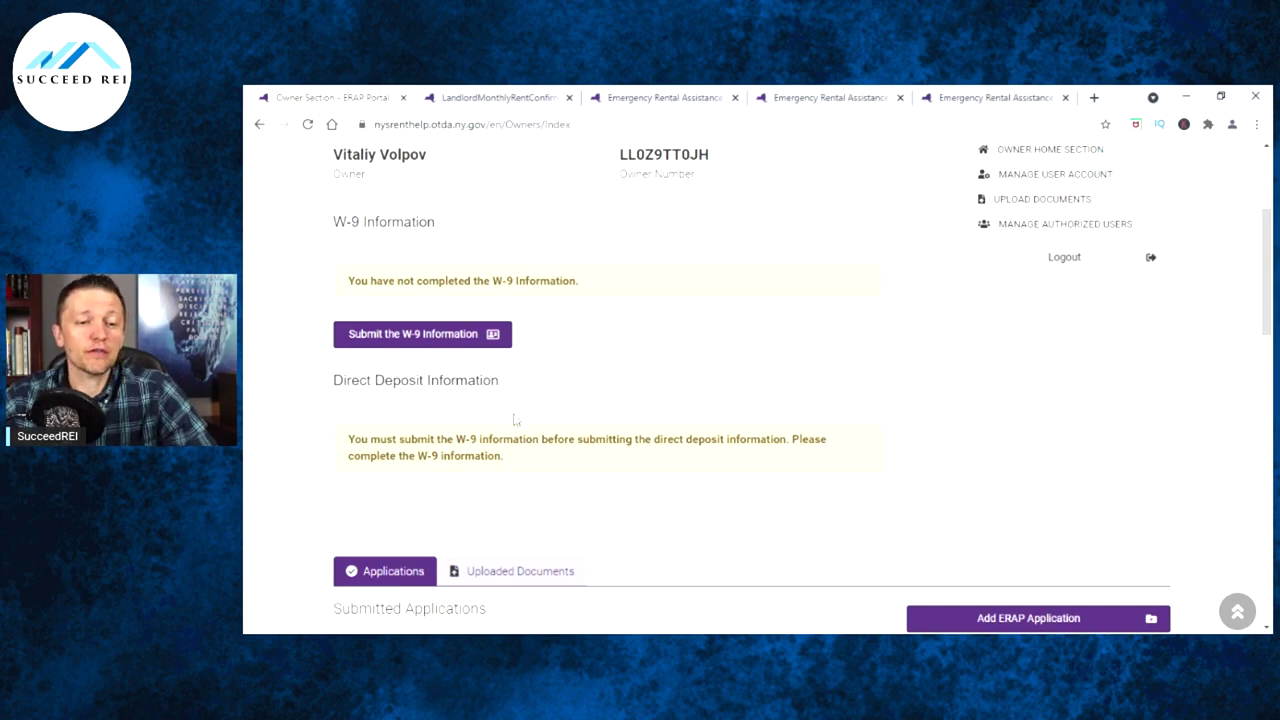
left_click(424, 342)
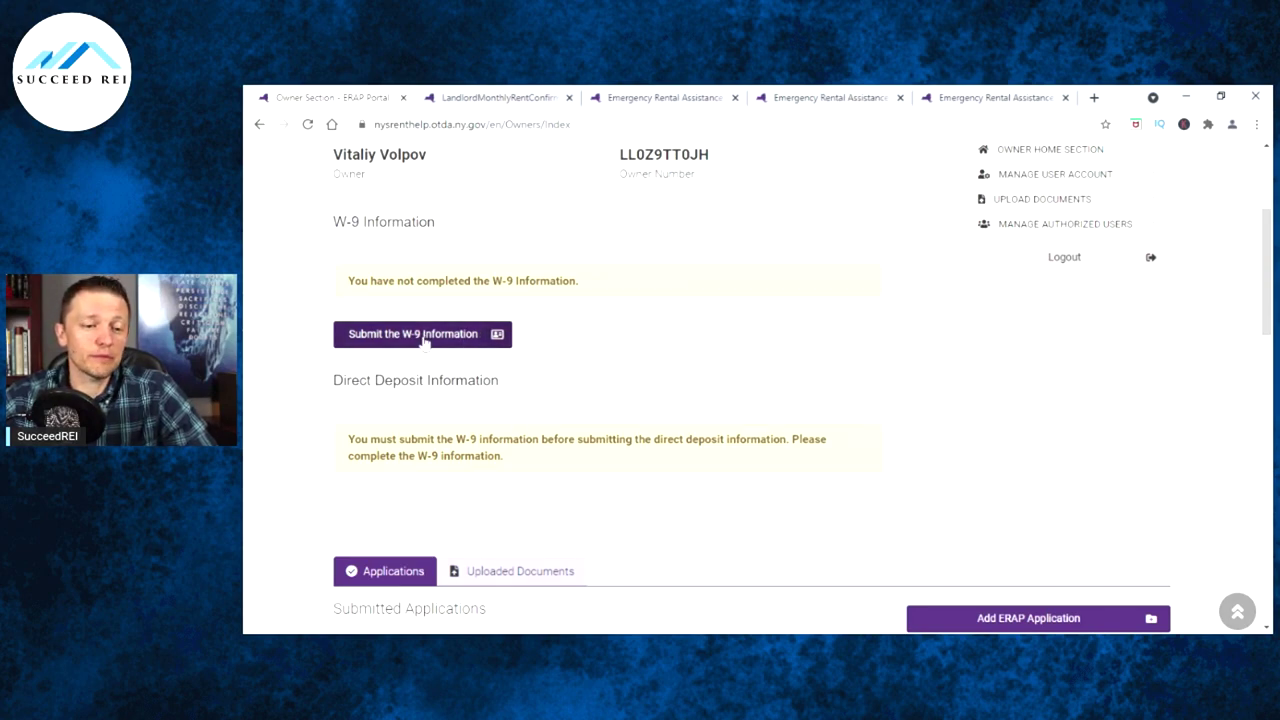
scroll(805, 352, "up", 1)
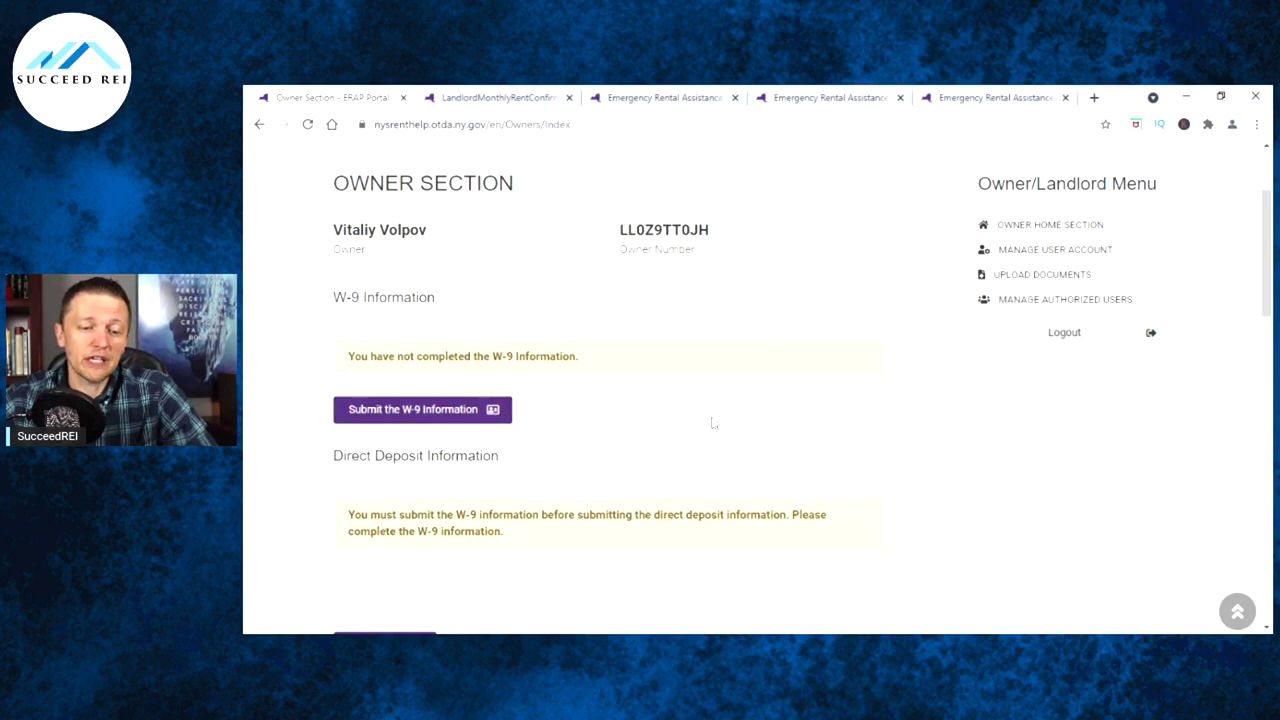
scroll(711, 423, "down", 1)
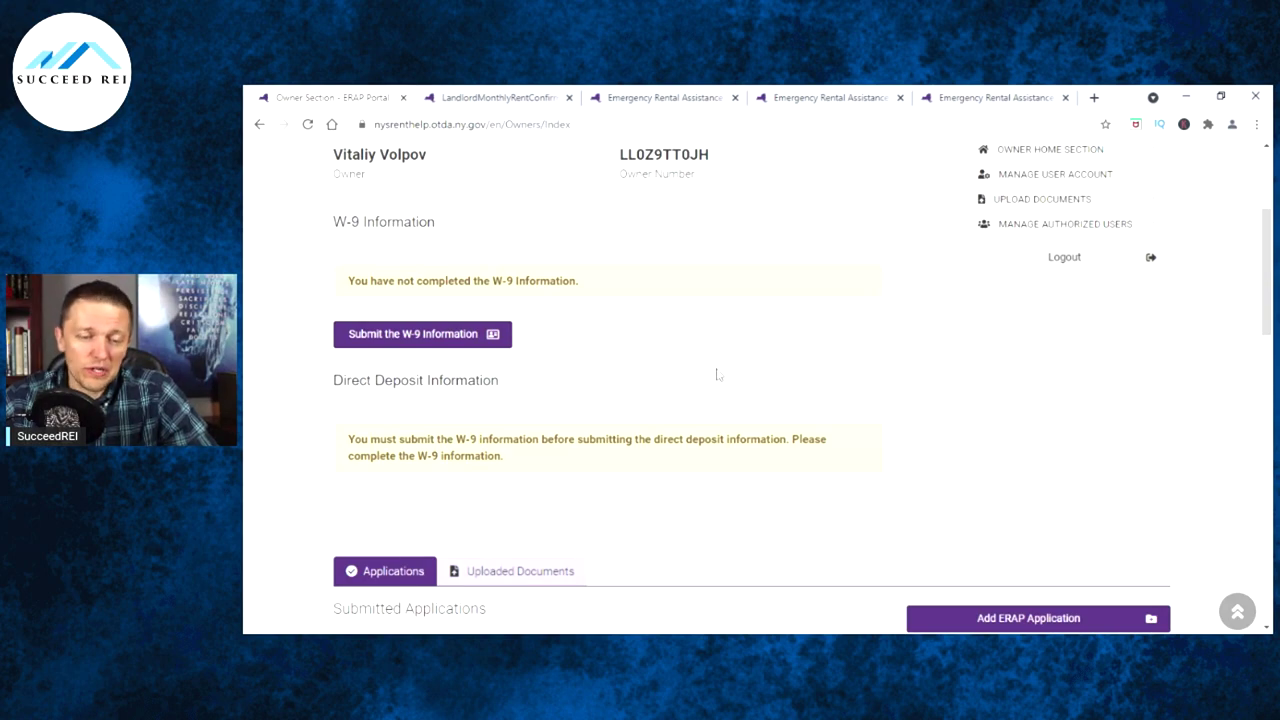
scroll(750, 384, "up", 1)
scroll(749, 383, "down", 2)
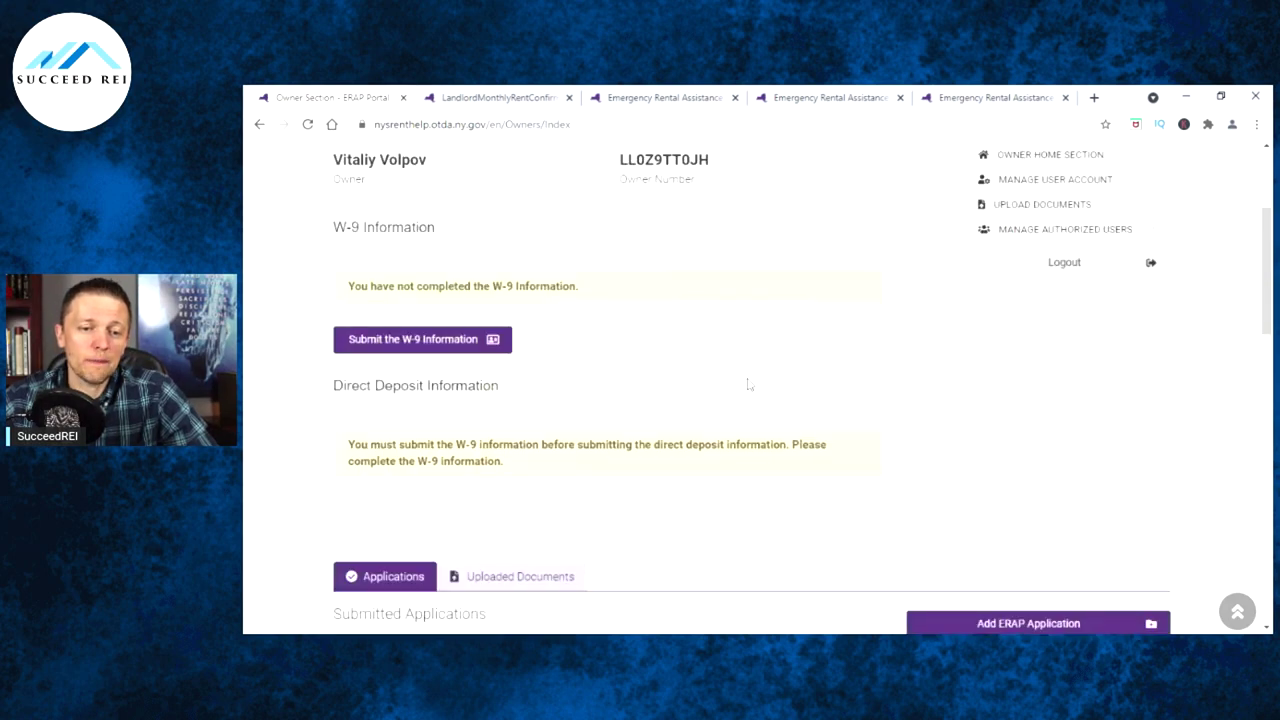
scroll(745, 383, "up", 1)
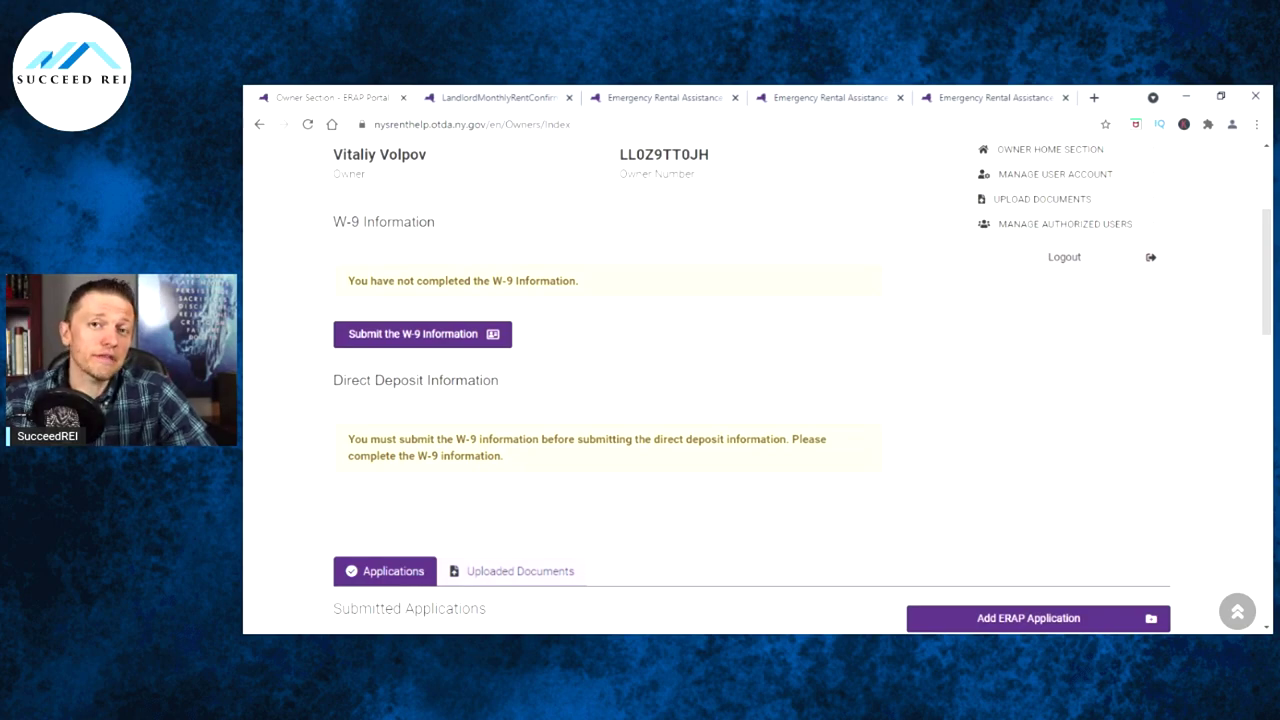
scroll(728, 410, "up", 3)
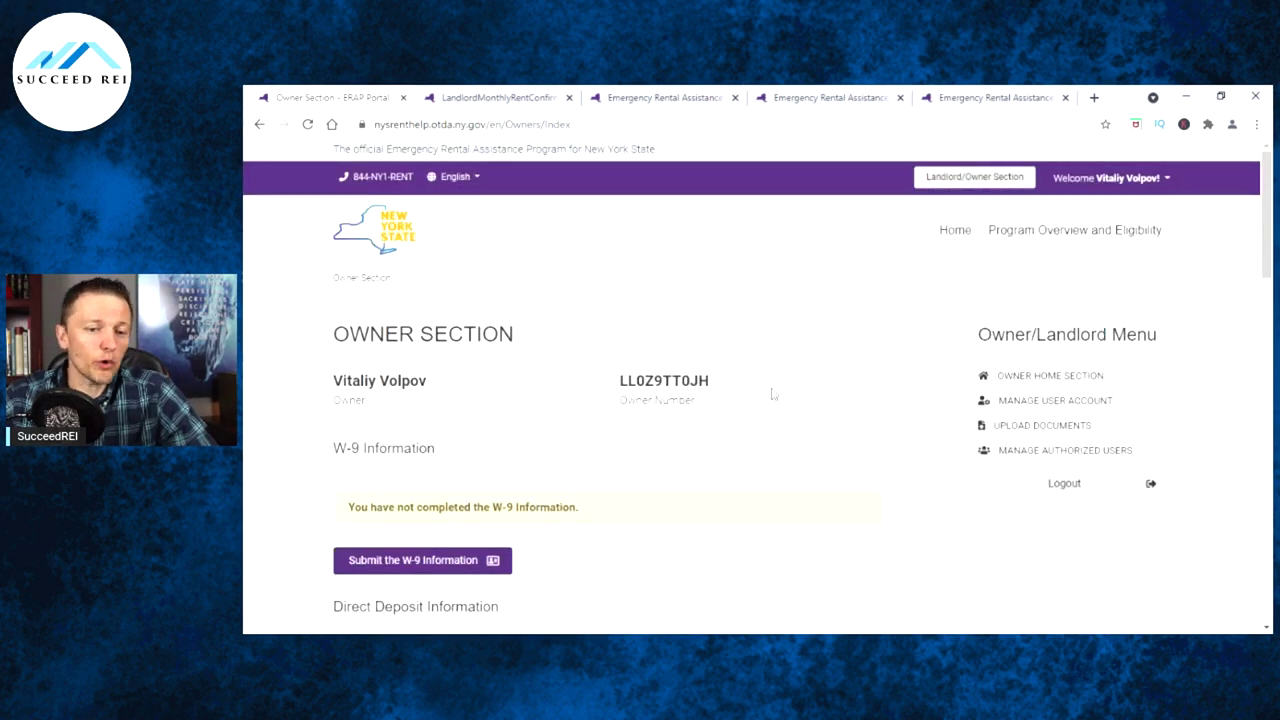
scroll(674, 437, "down", 2)
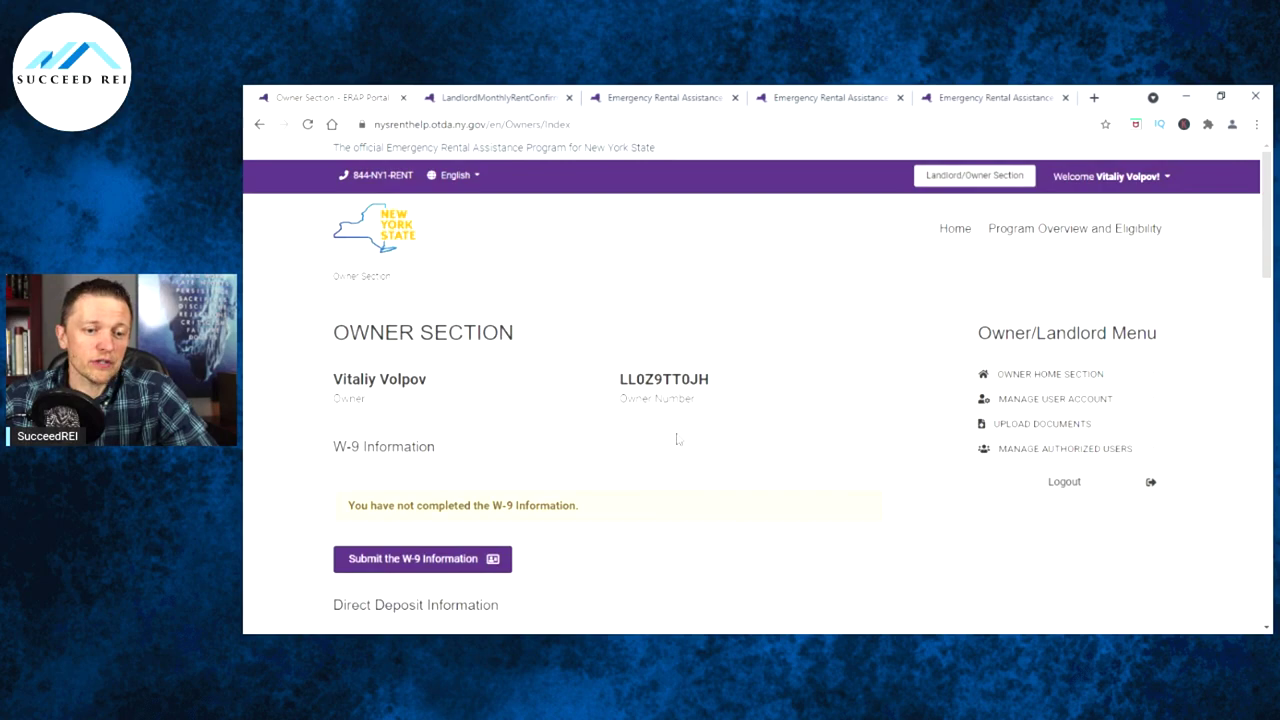
scroll(630, 410, "down", 1)
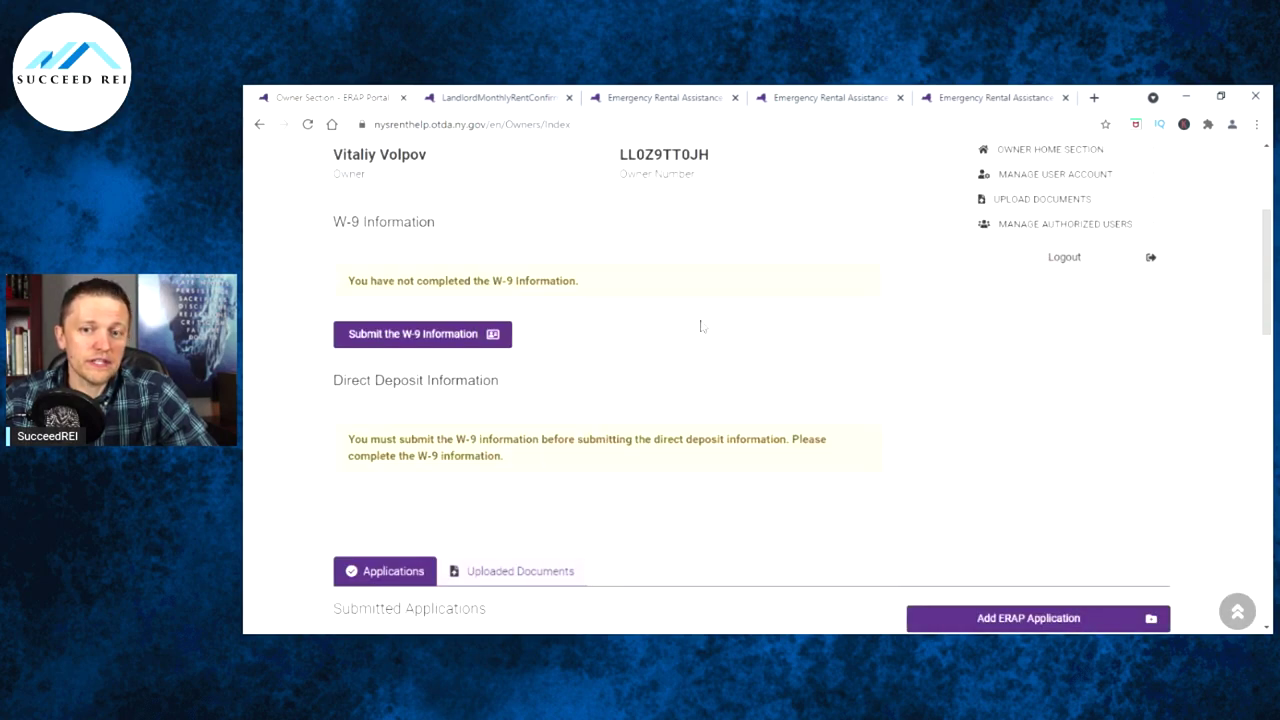
scroll(790, 375, "up", 3)
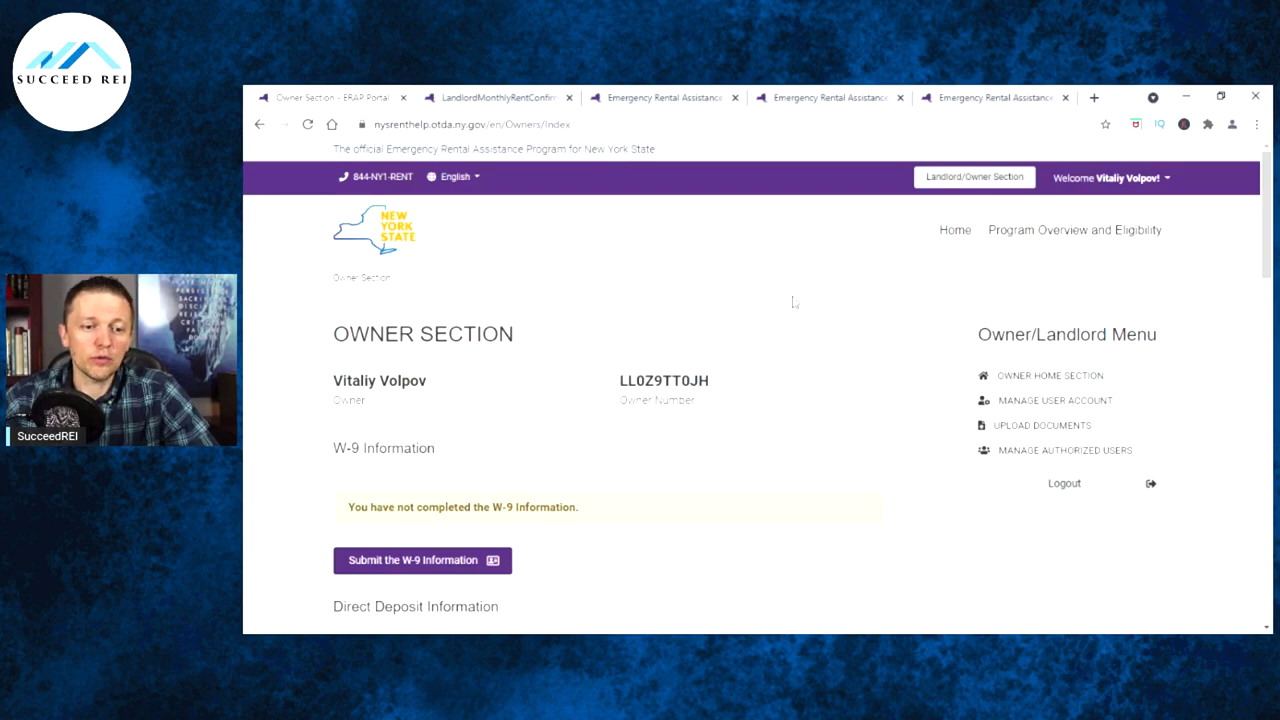
scroll(717, 370, "down", 1)
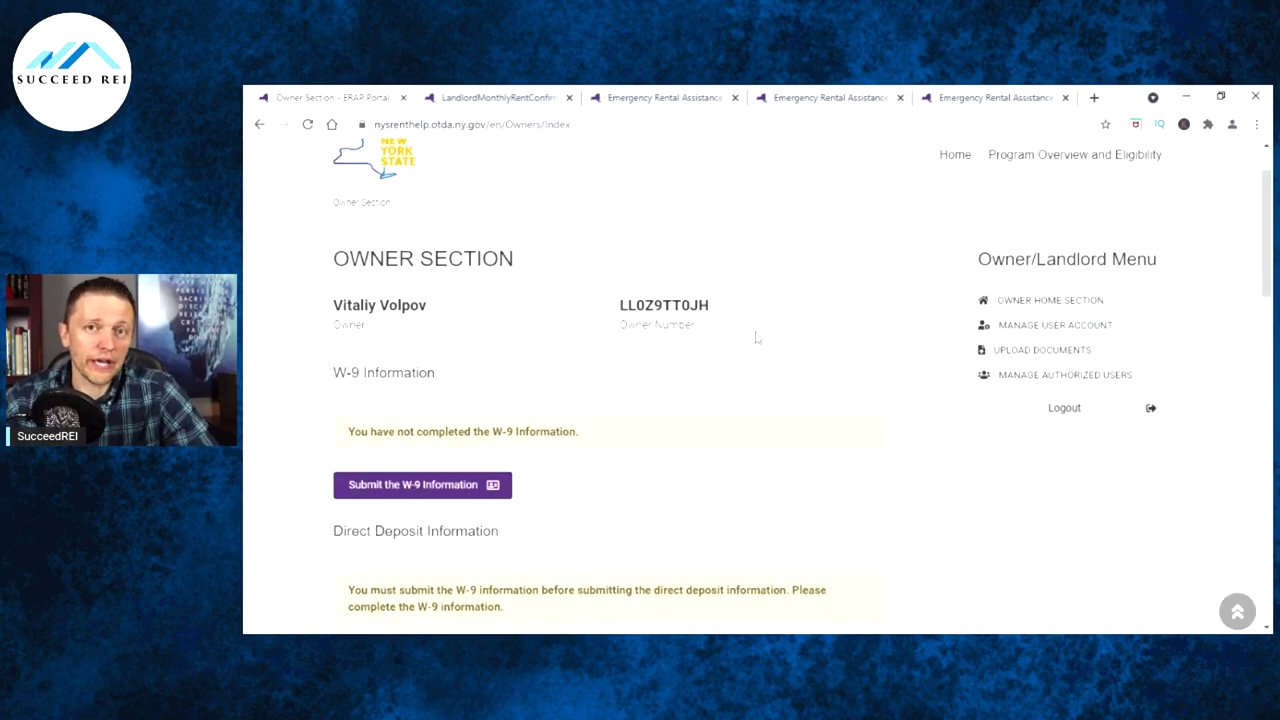
scroll(750, 325, "down", 1)
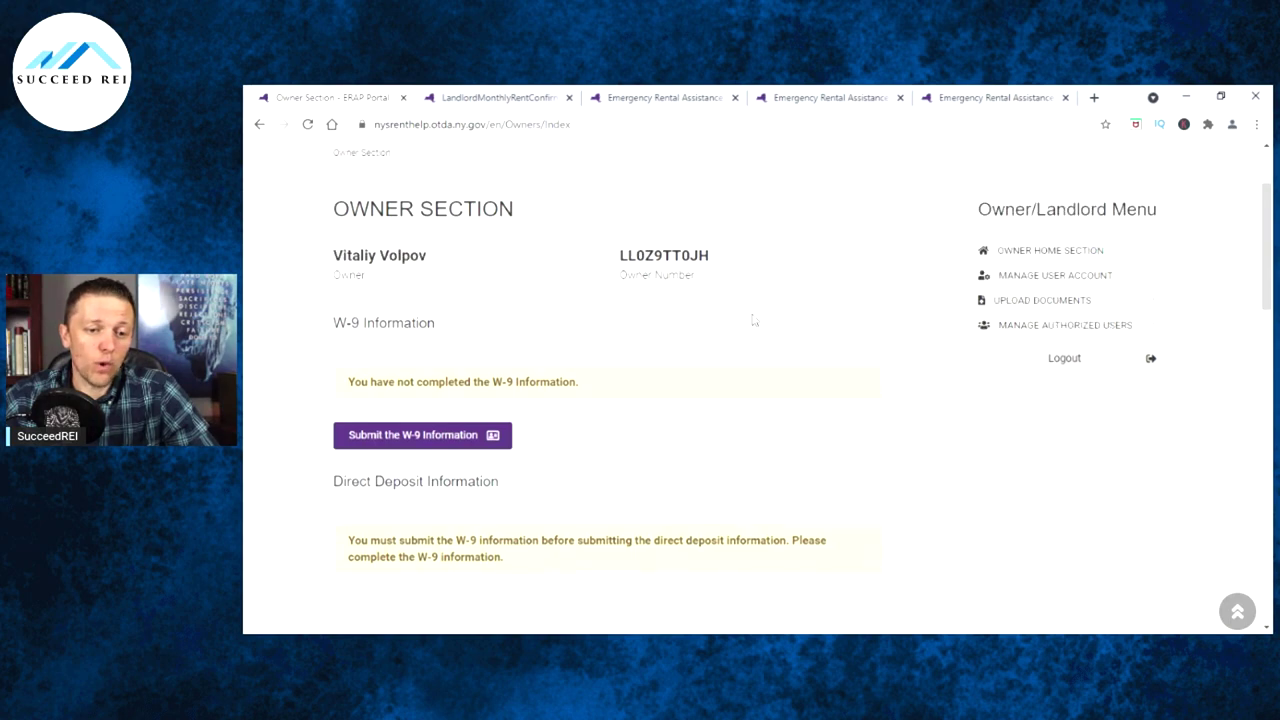
scroll(720, 334, "down", 3)
scroll(694, 306, "up", 3)
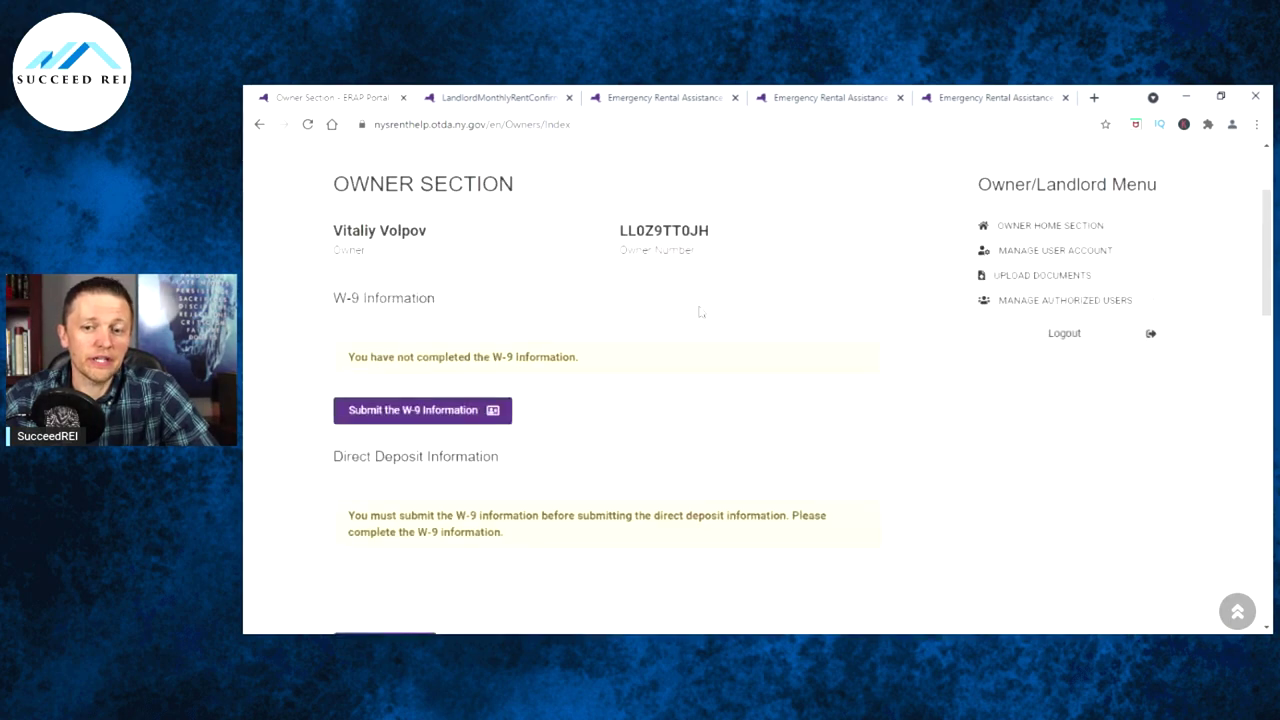
scroll(700, 312, "up", 3)
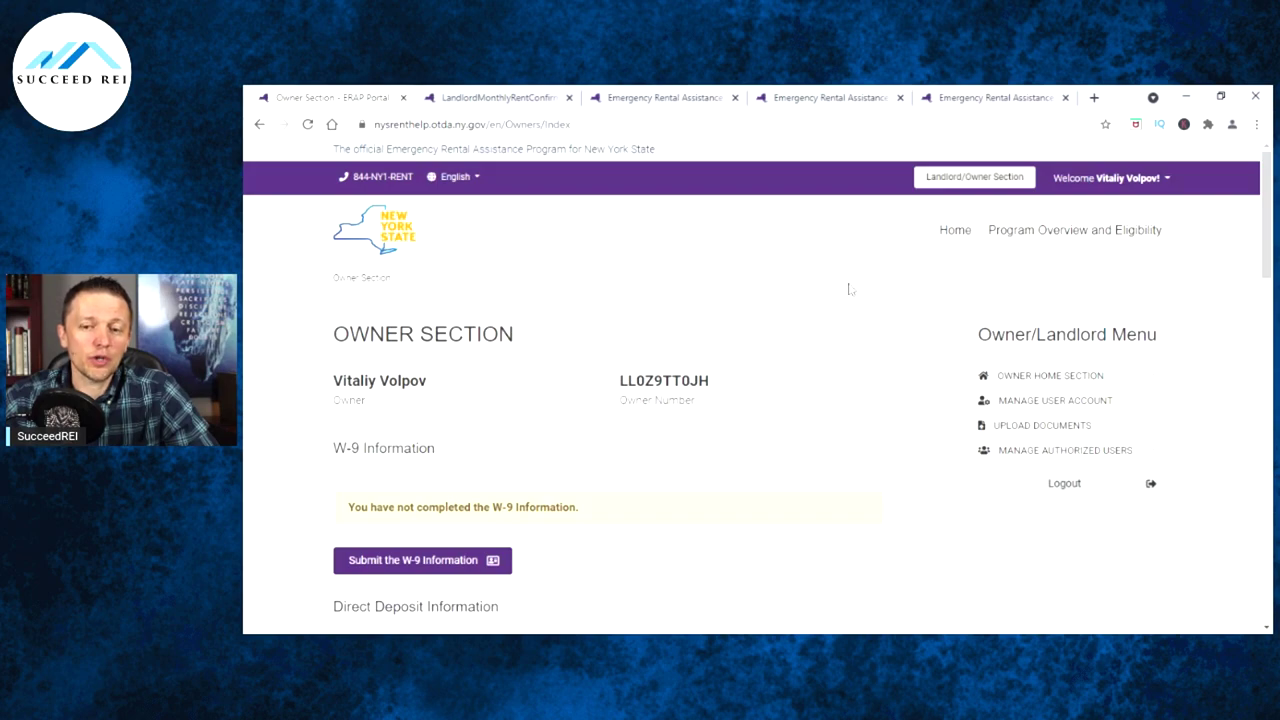
scroll(849, 289, "down", 2)
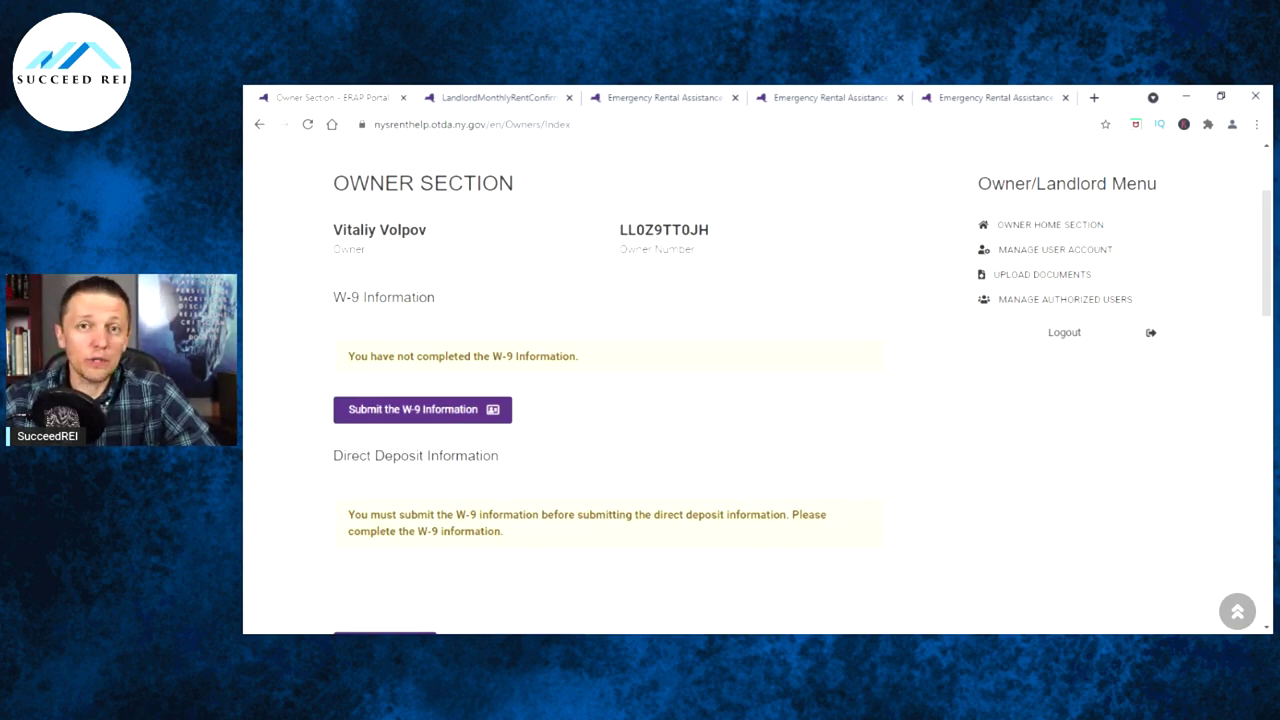
scroll(800, 280, "up", 3)
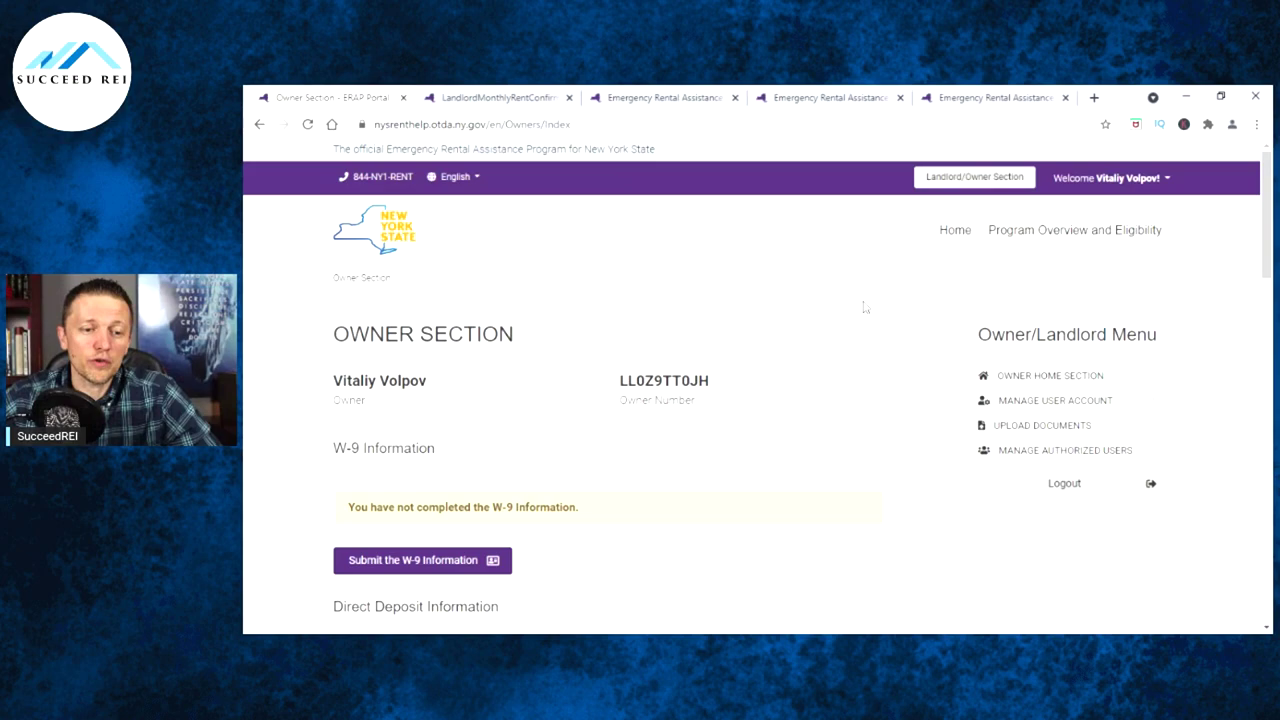
scroll(849, 306, "down", 1)
scroll(849, 306, "down", 1)
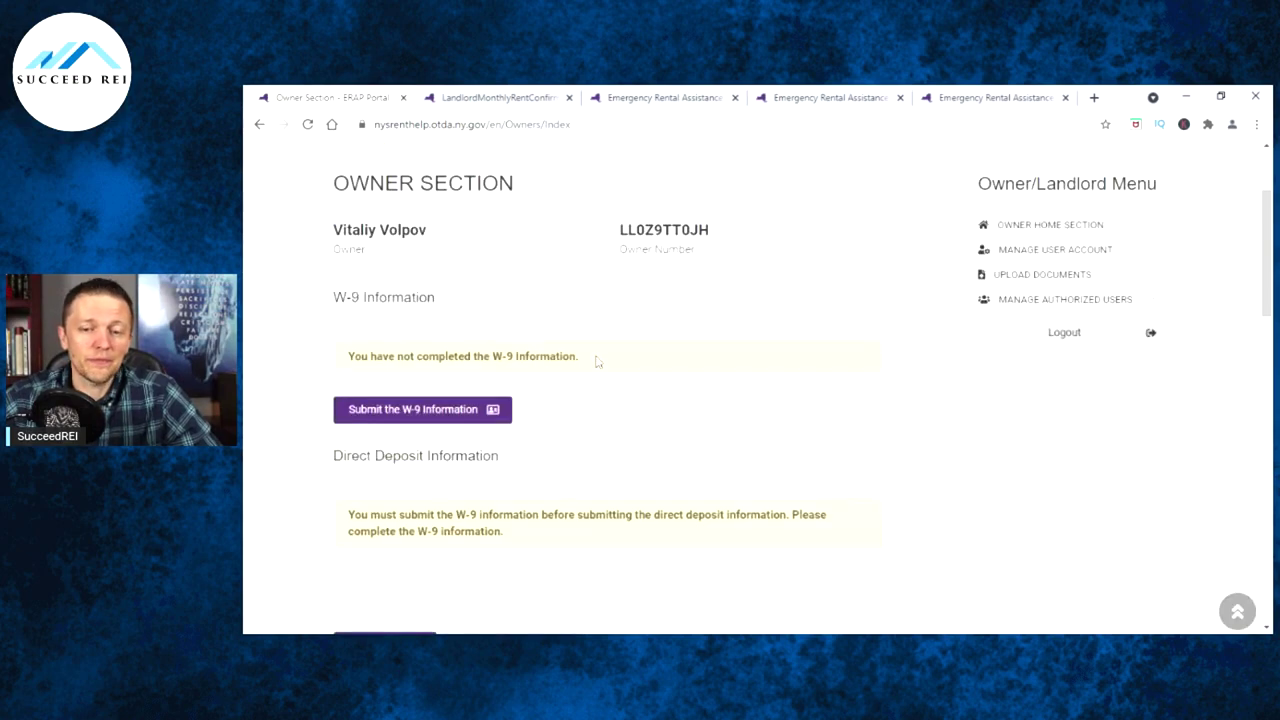
scroll(711, 323, "down", 1)
scroll(713, 326, "down", 2)
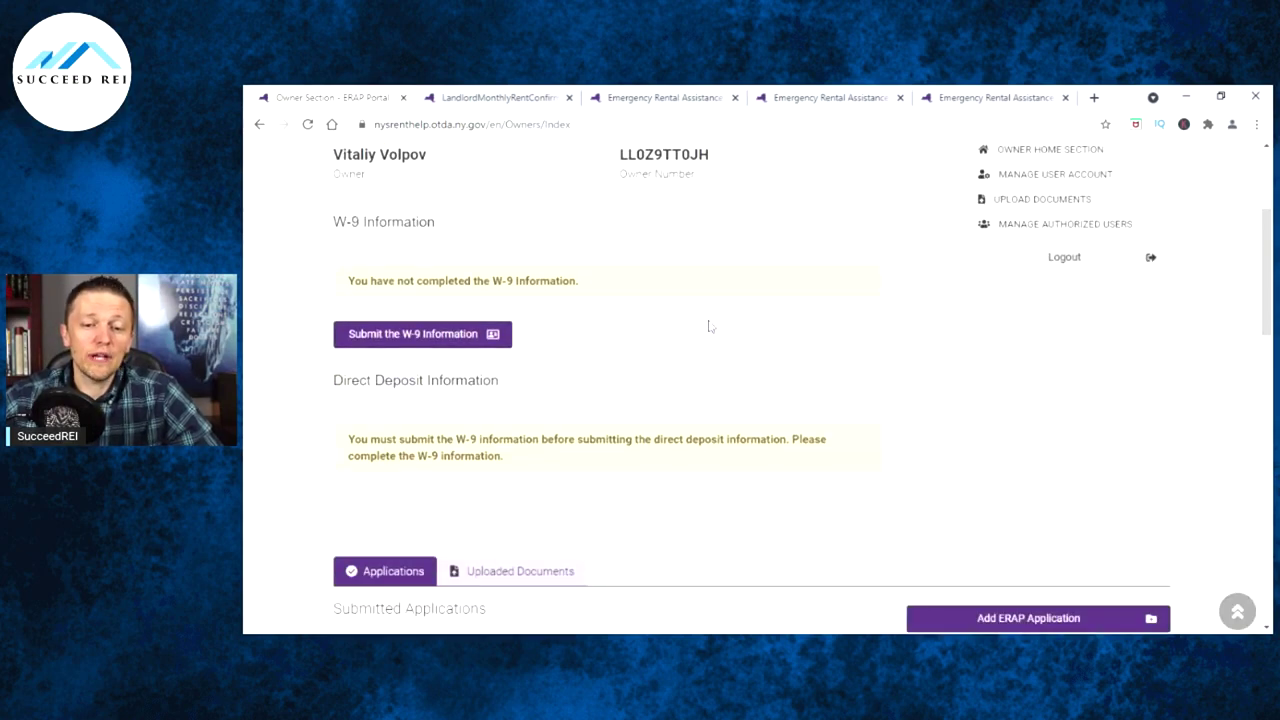
scroll(724, 305, "up", 1)
scroll(724, 305, "up", 2)
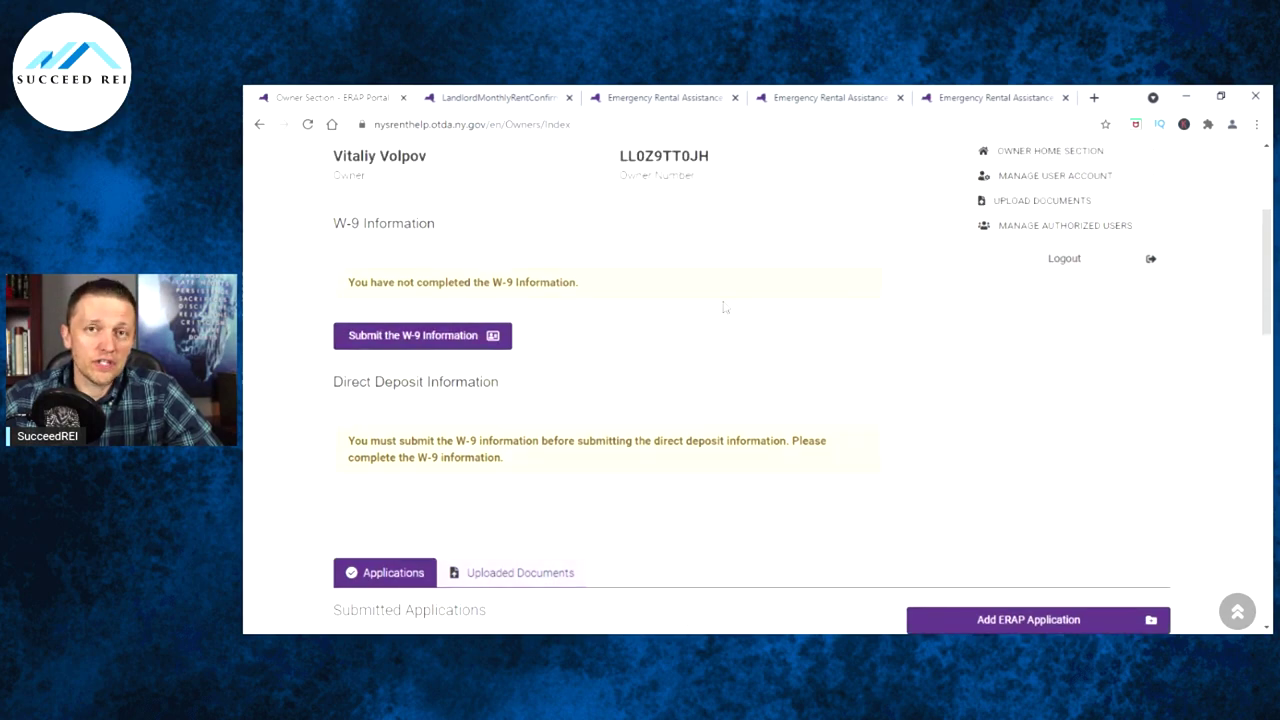
scroll(722, 312, "up", 1)
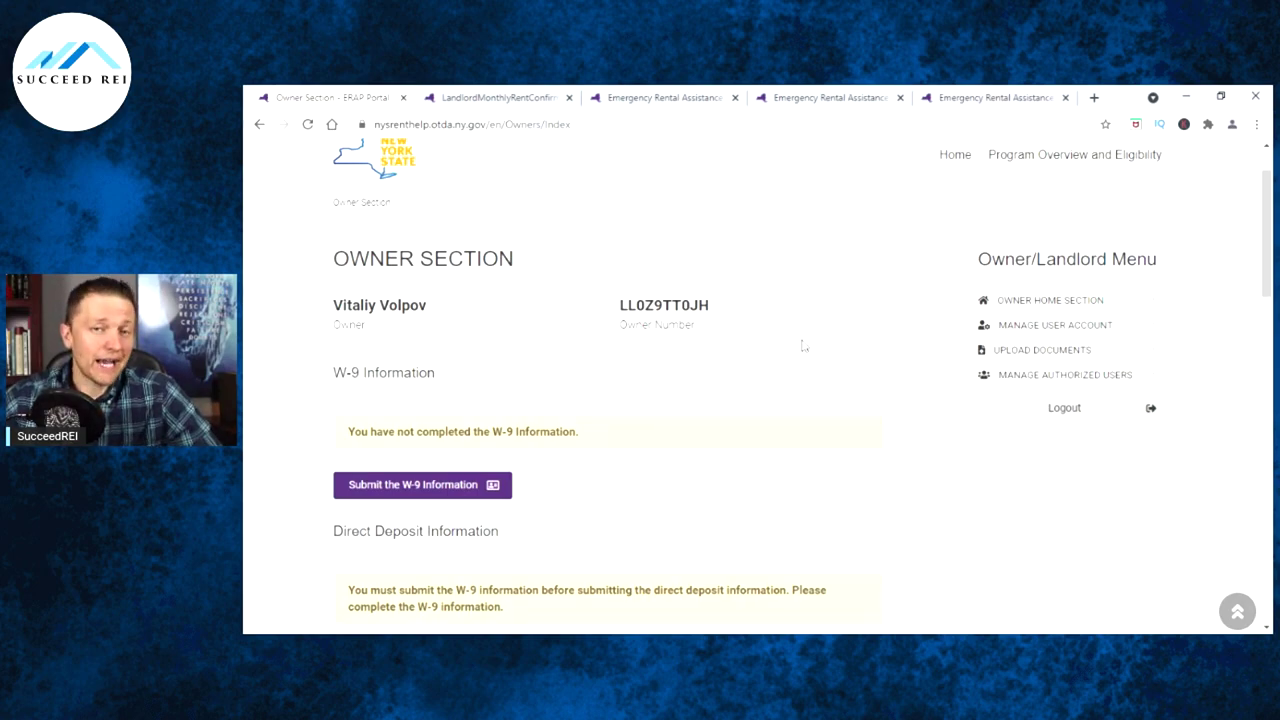
scroll(757, 324, "down", 1)
scroll(757, 324, "down", 1)
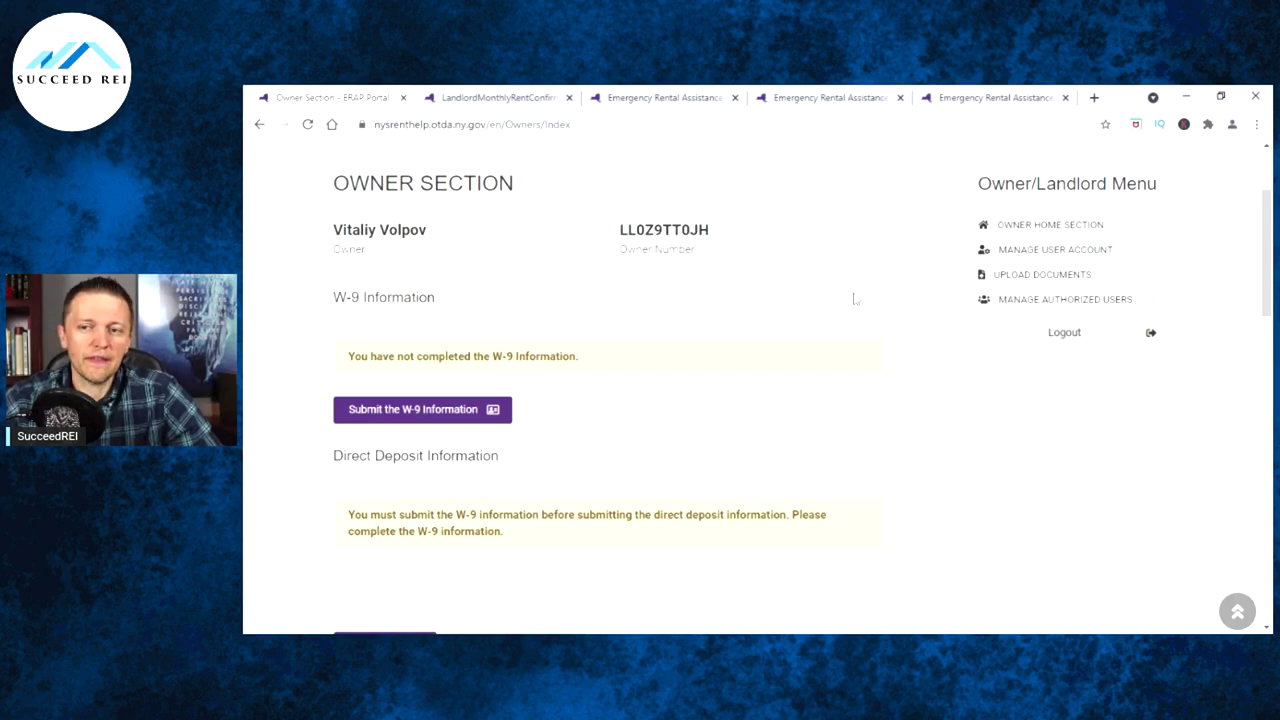
scroll(853, 298, "up", 3)
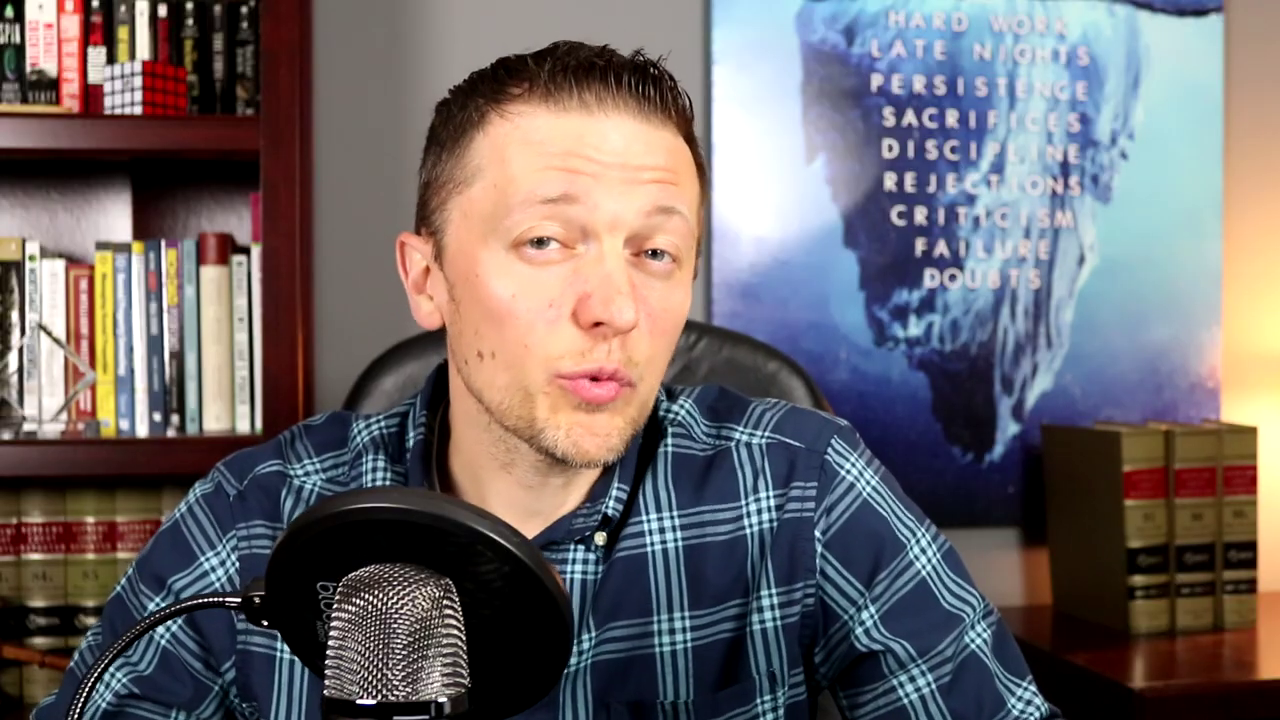